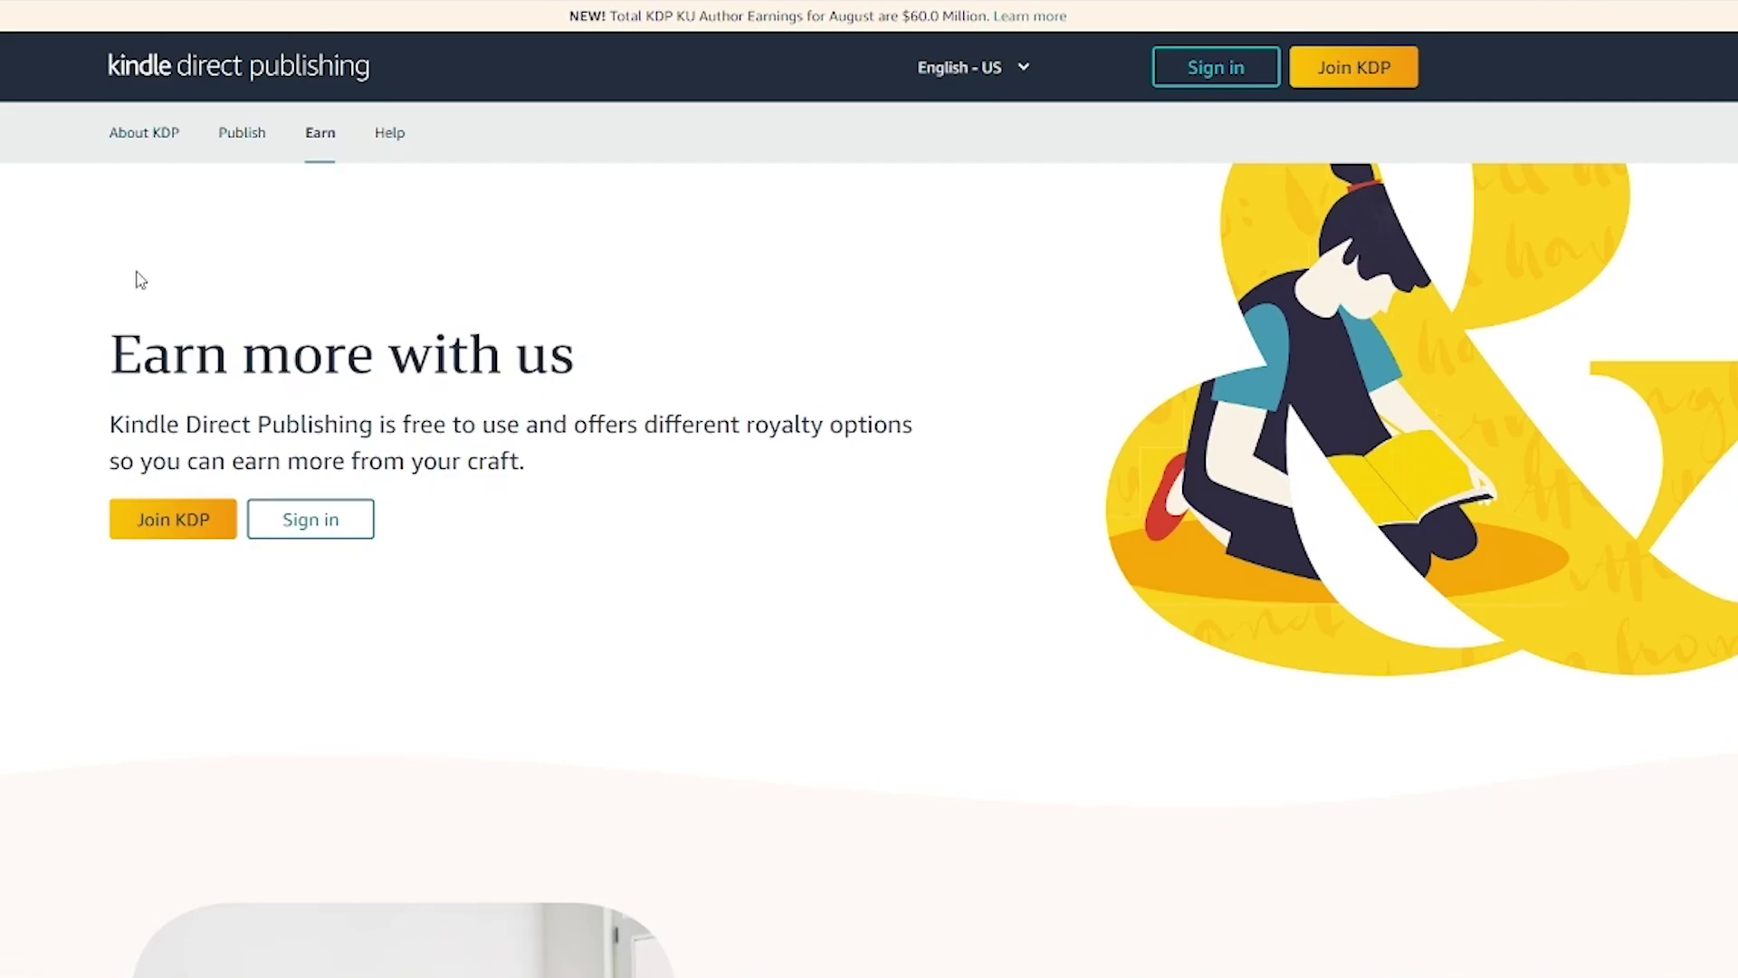
- Begin KDP sign-up with Join KDP, then open the Temp Mail disposable email site in a new tab
left_click(183, 529)
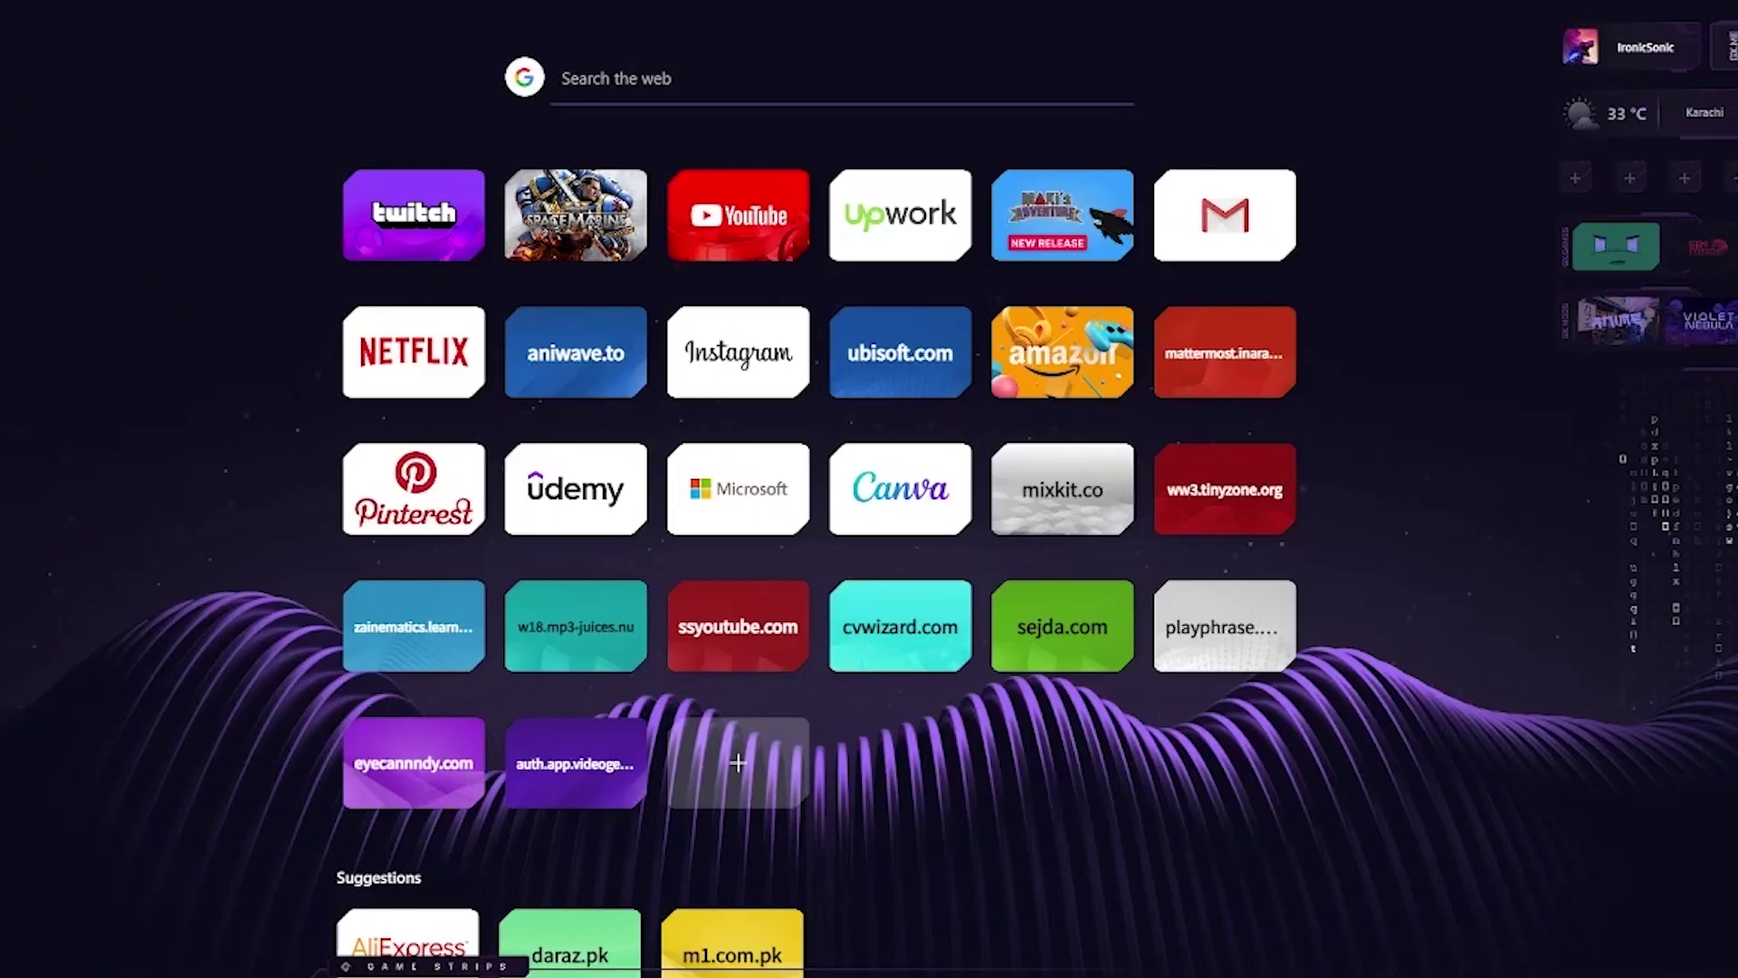
type("tep")
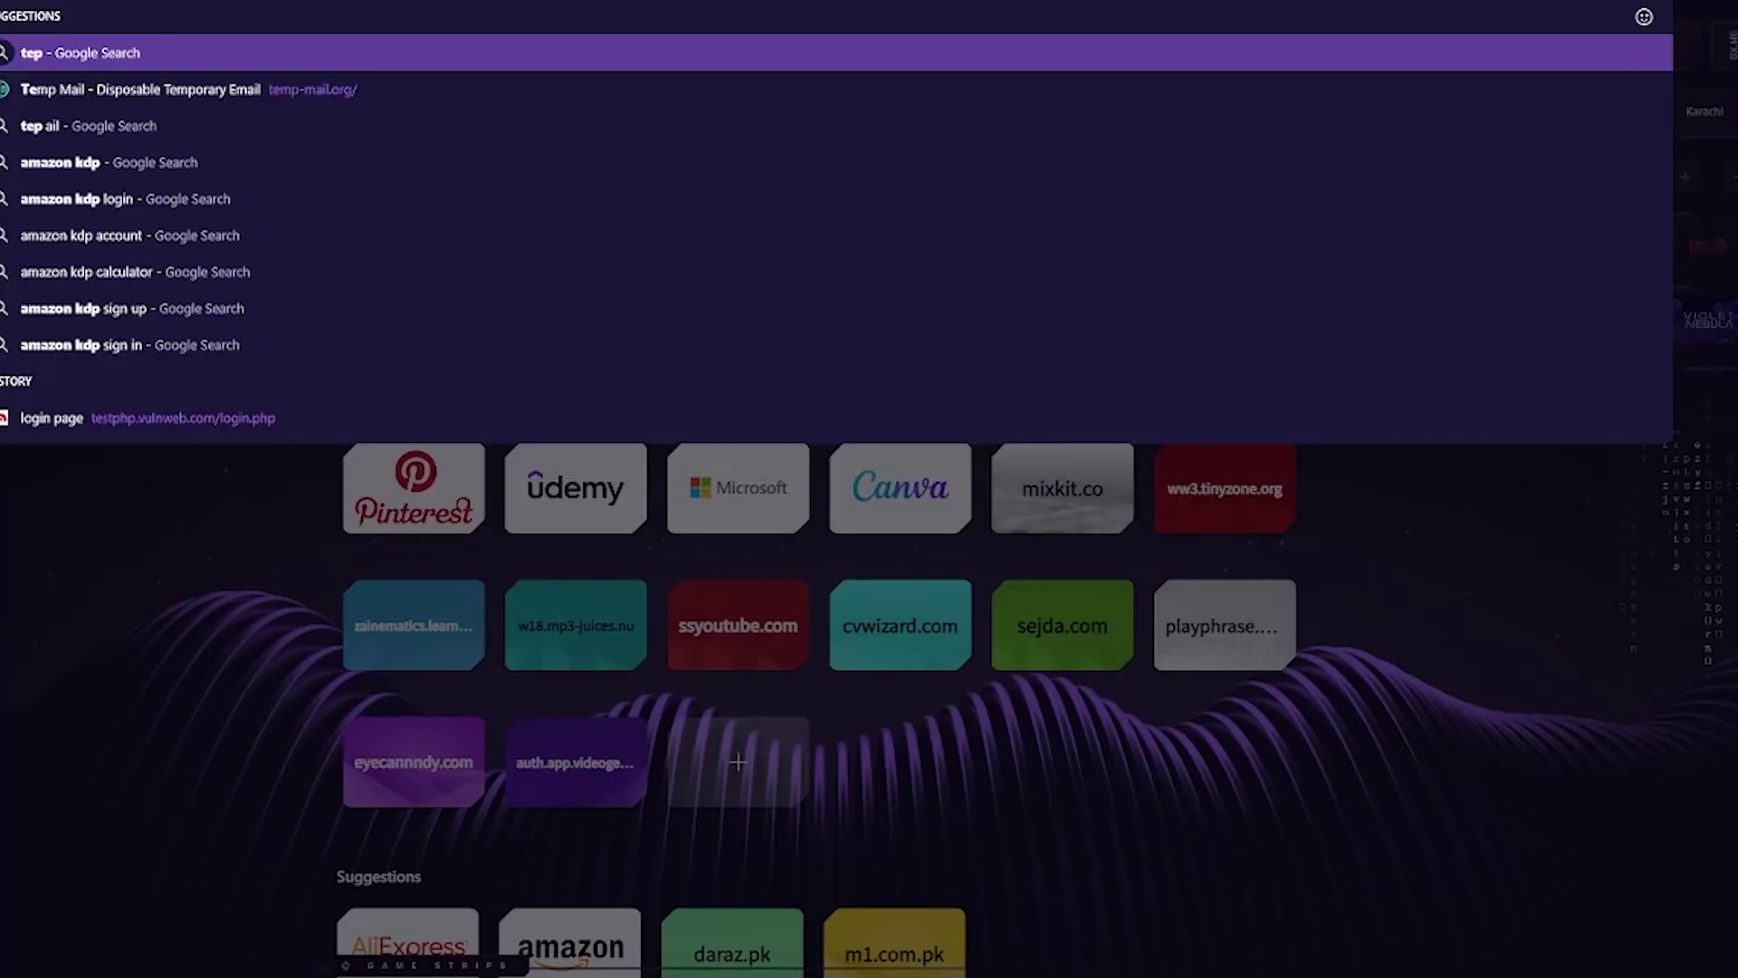
key("Return")
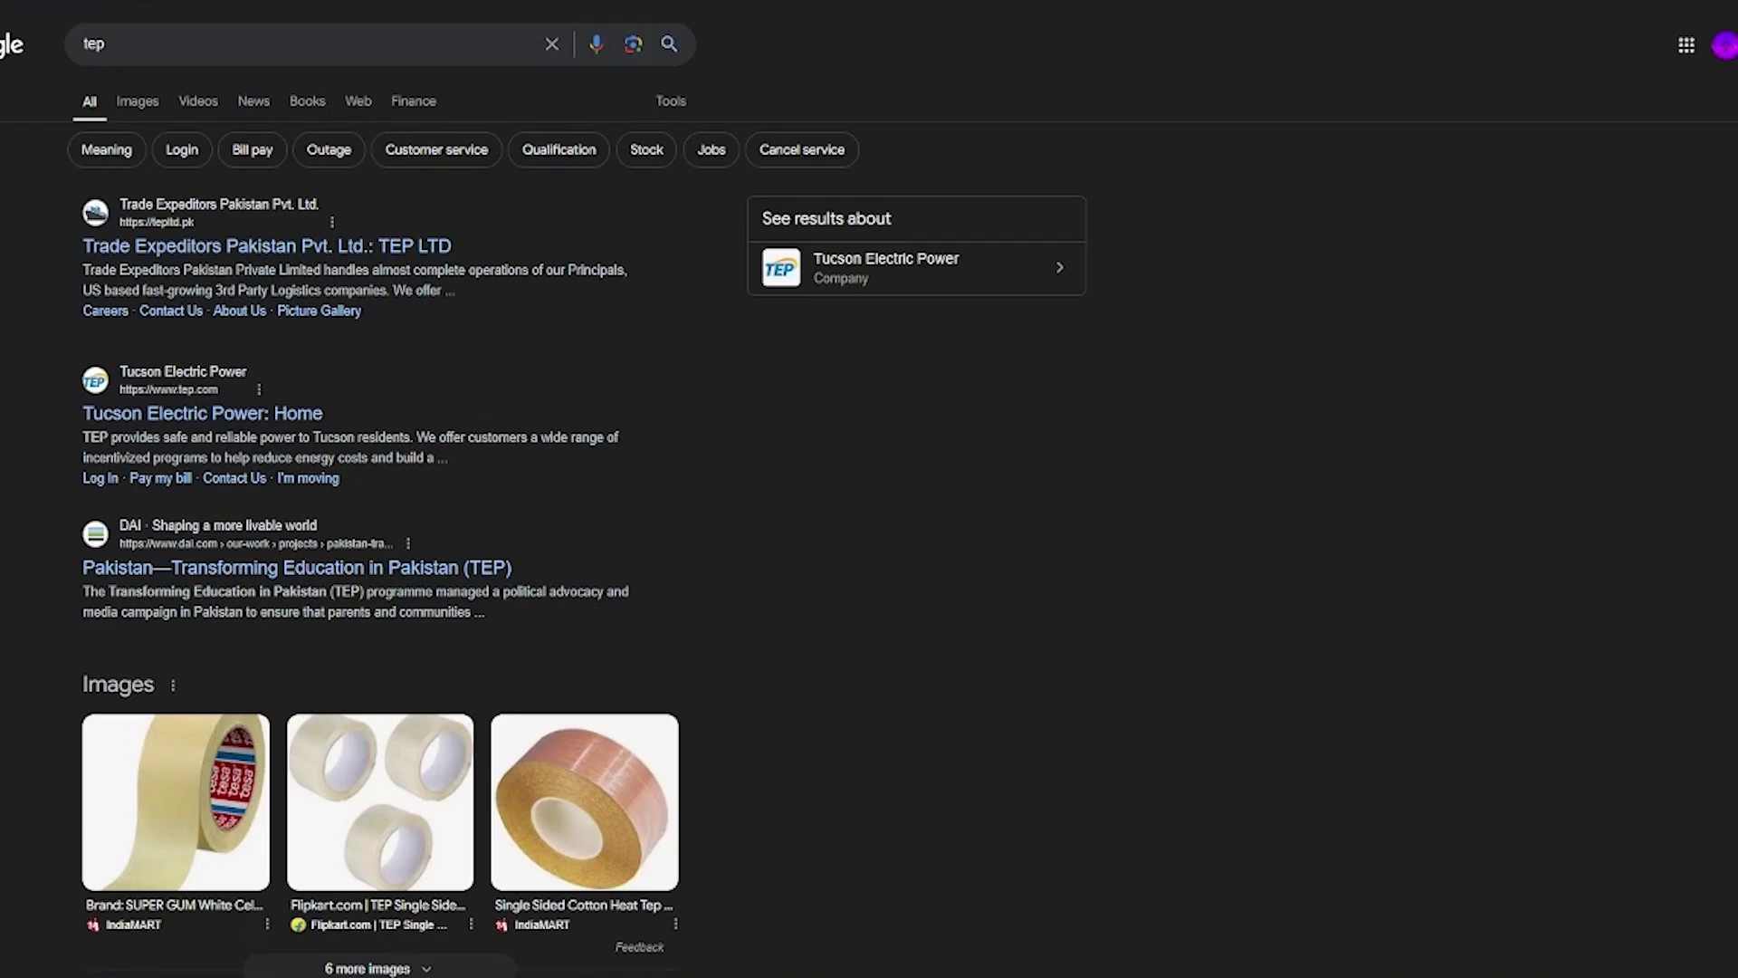
key("ctrl+l")
type("te")
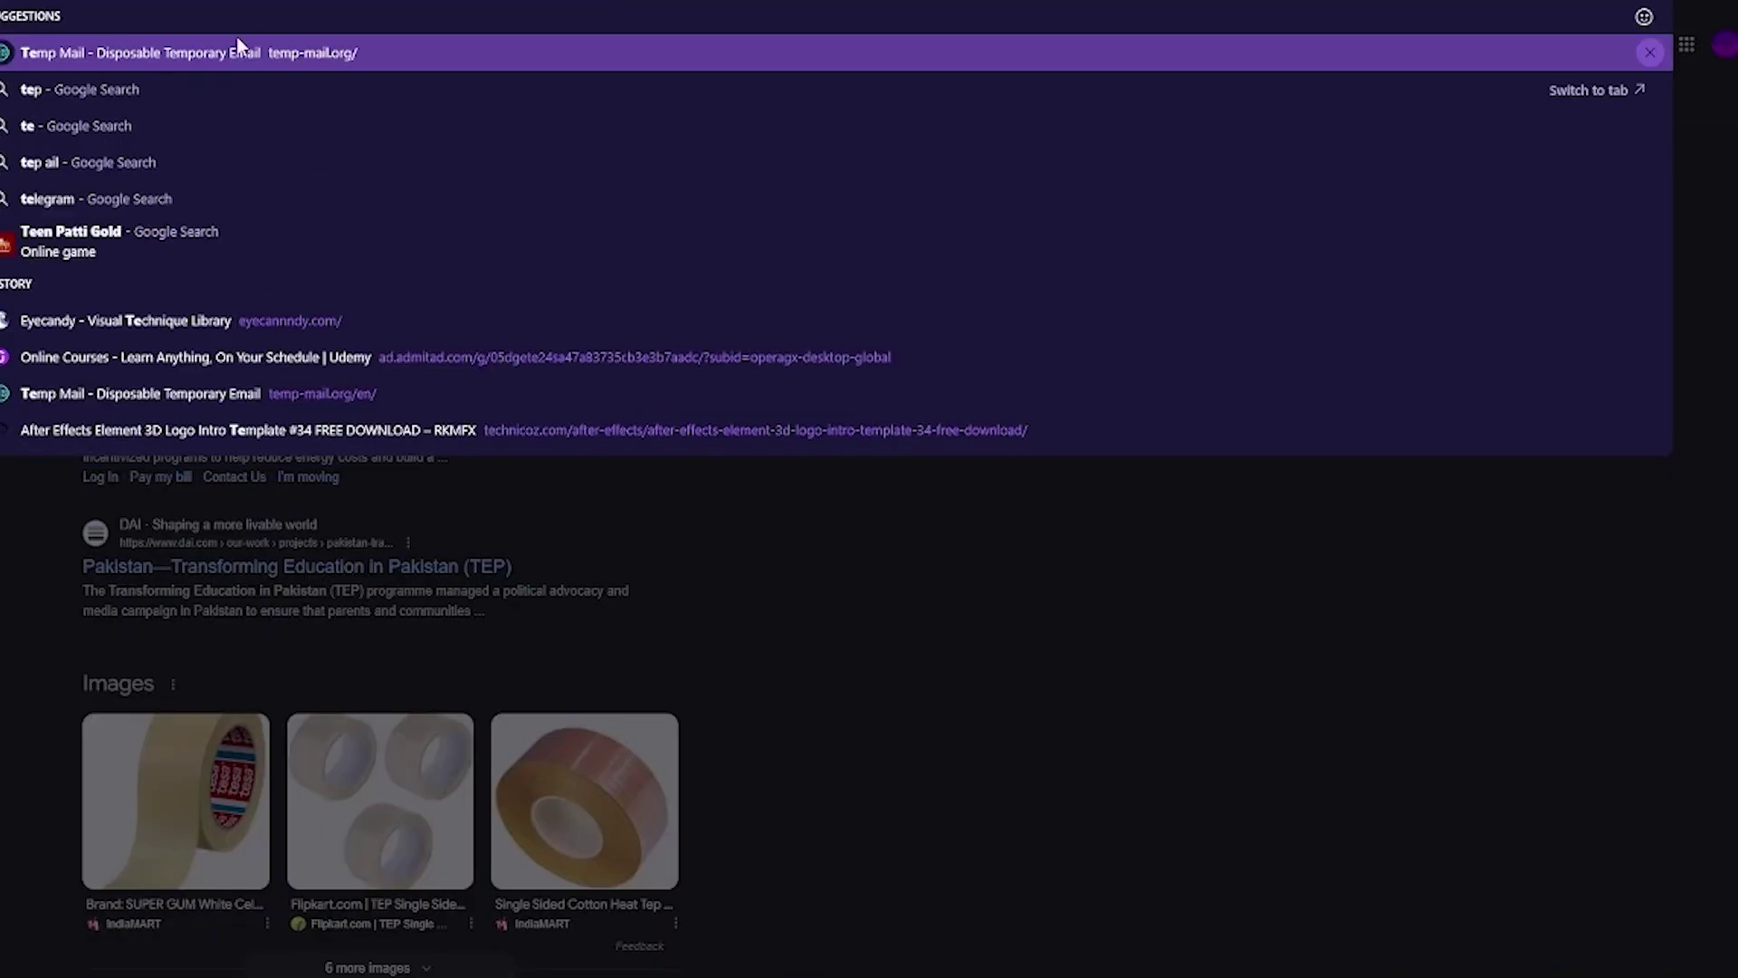
left_click(213, 60)
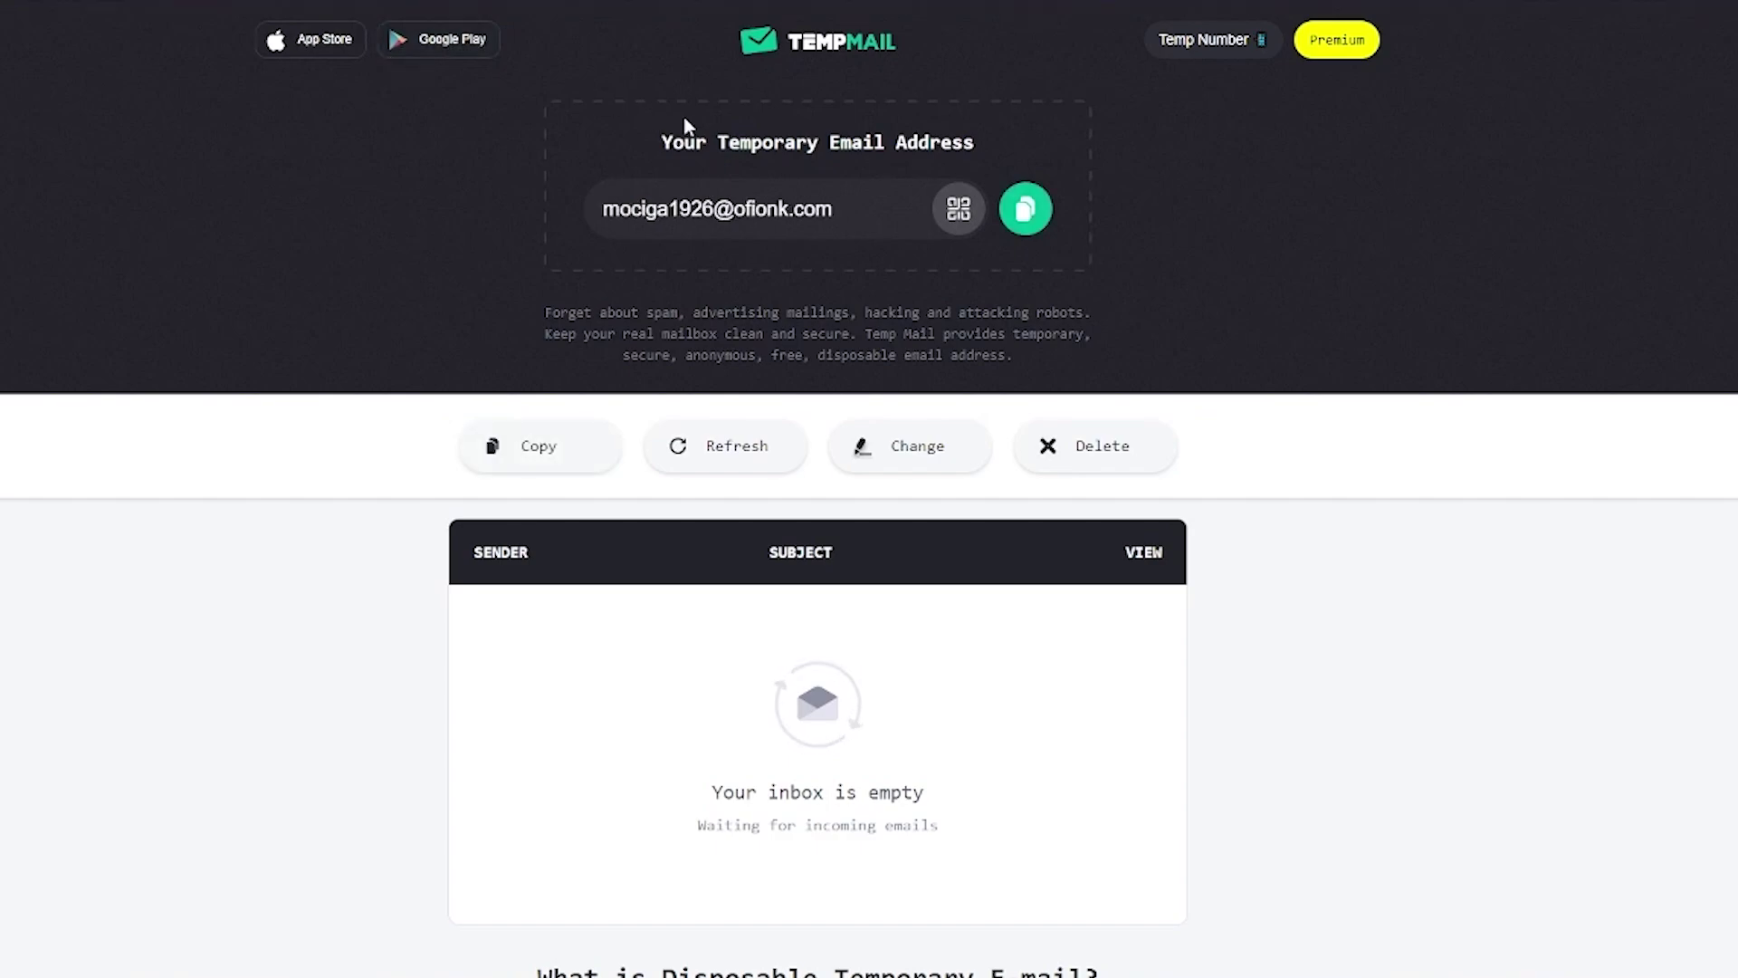
- Copy Temp Mail's generated temporary email address
left_click(1025, 208)
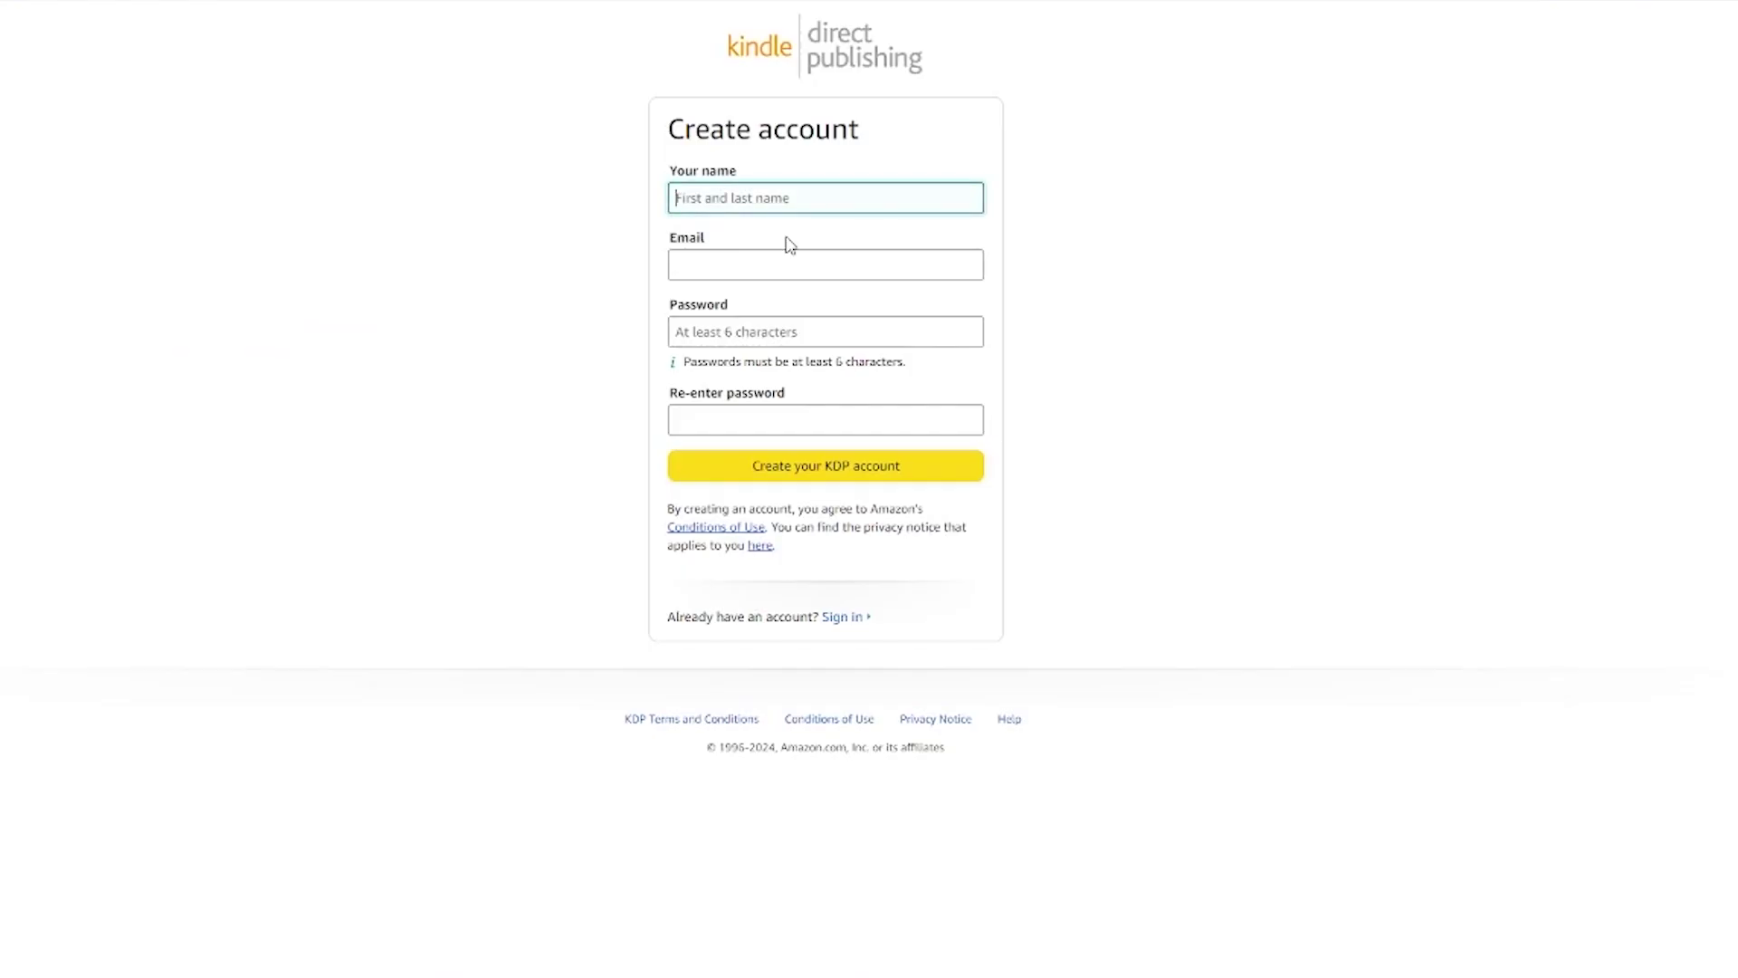
- Fill the sign-up form with your name, the pasted temporary email and a password, then submit
left_click(745, 262)
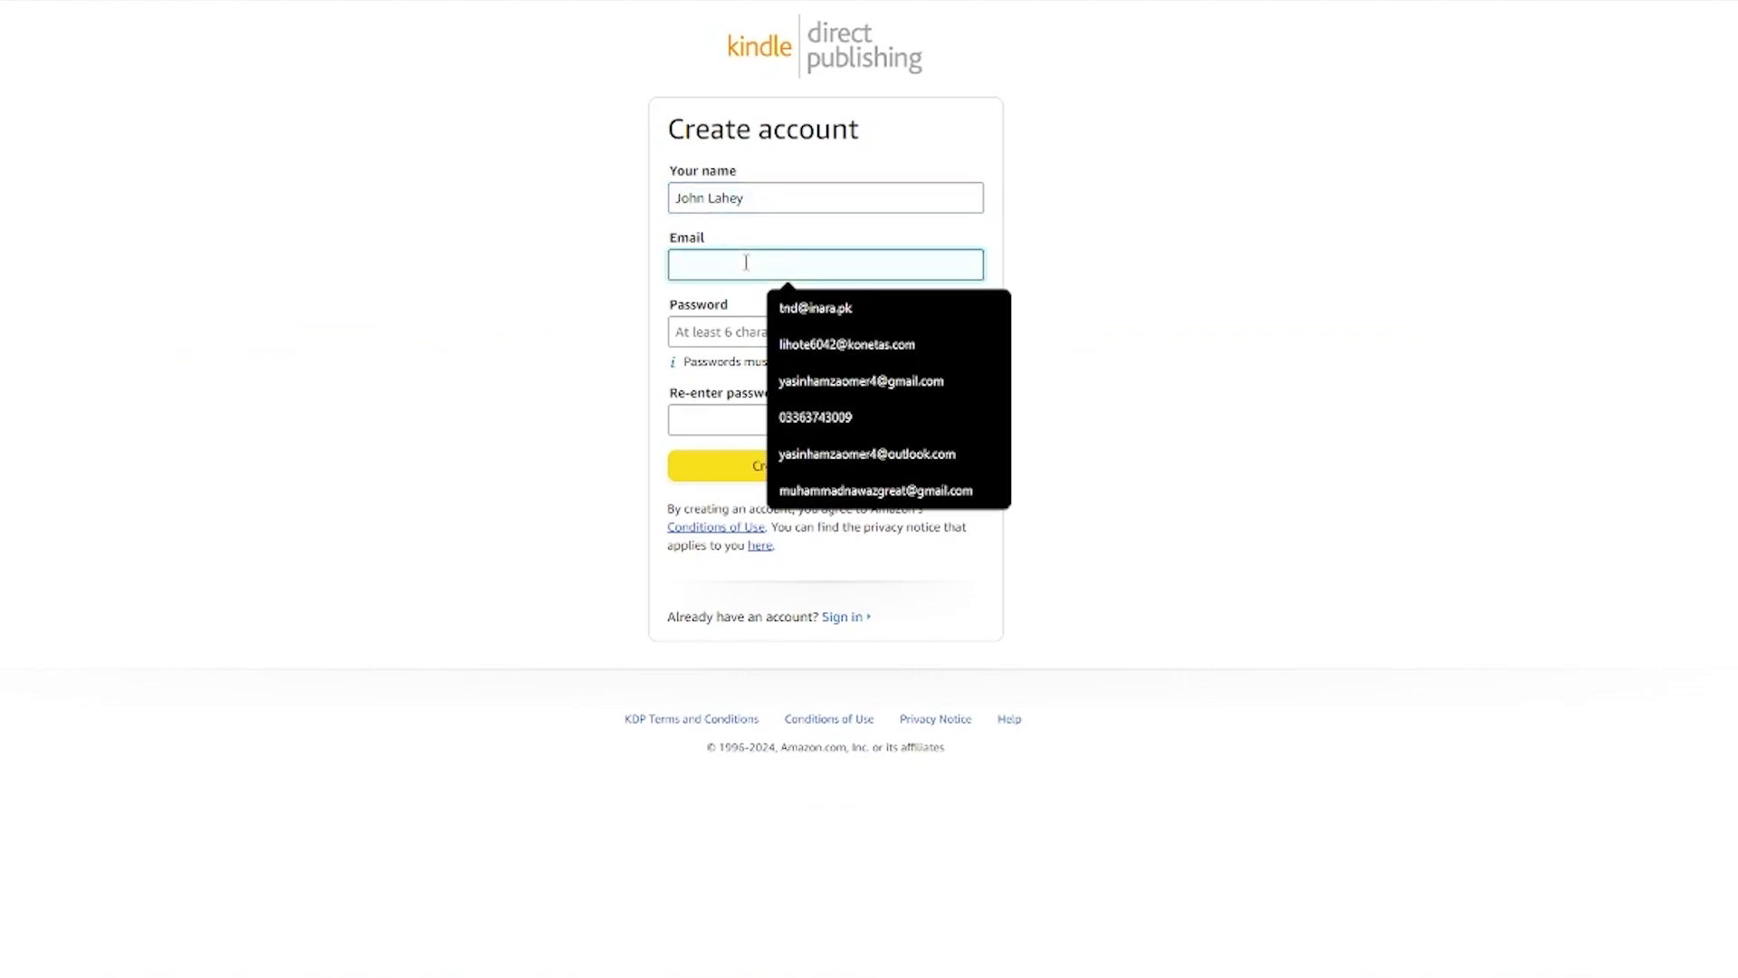
key("ctrl+v")
left_click(720, 322)
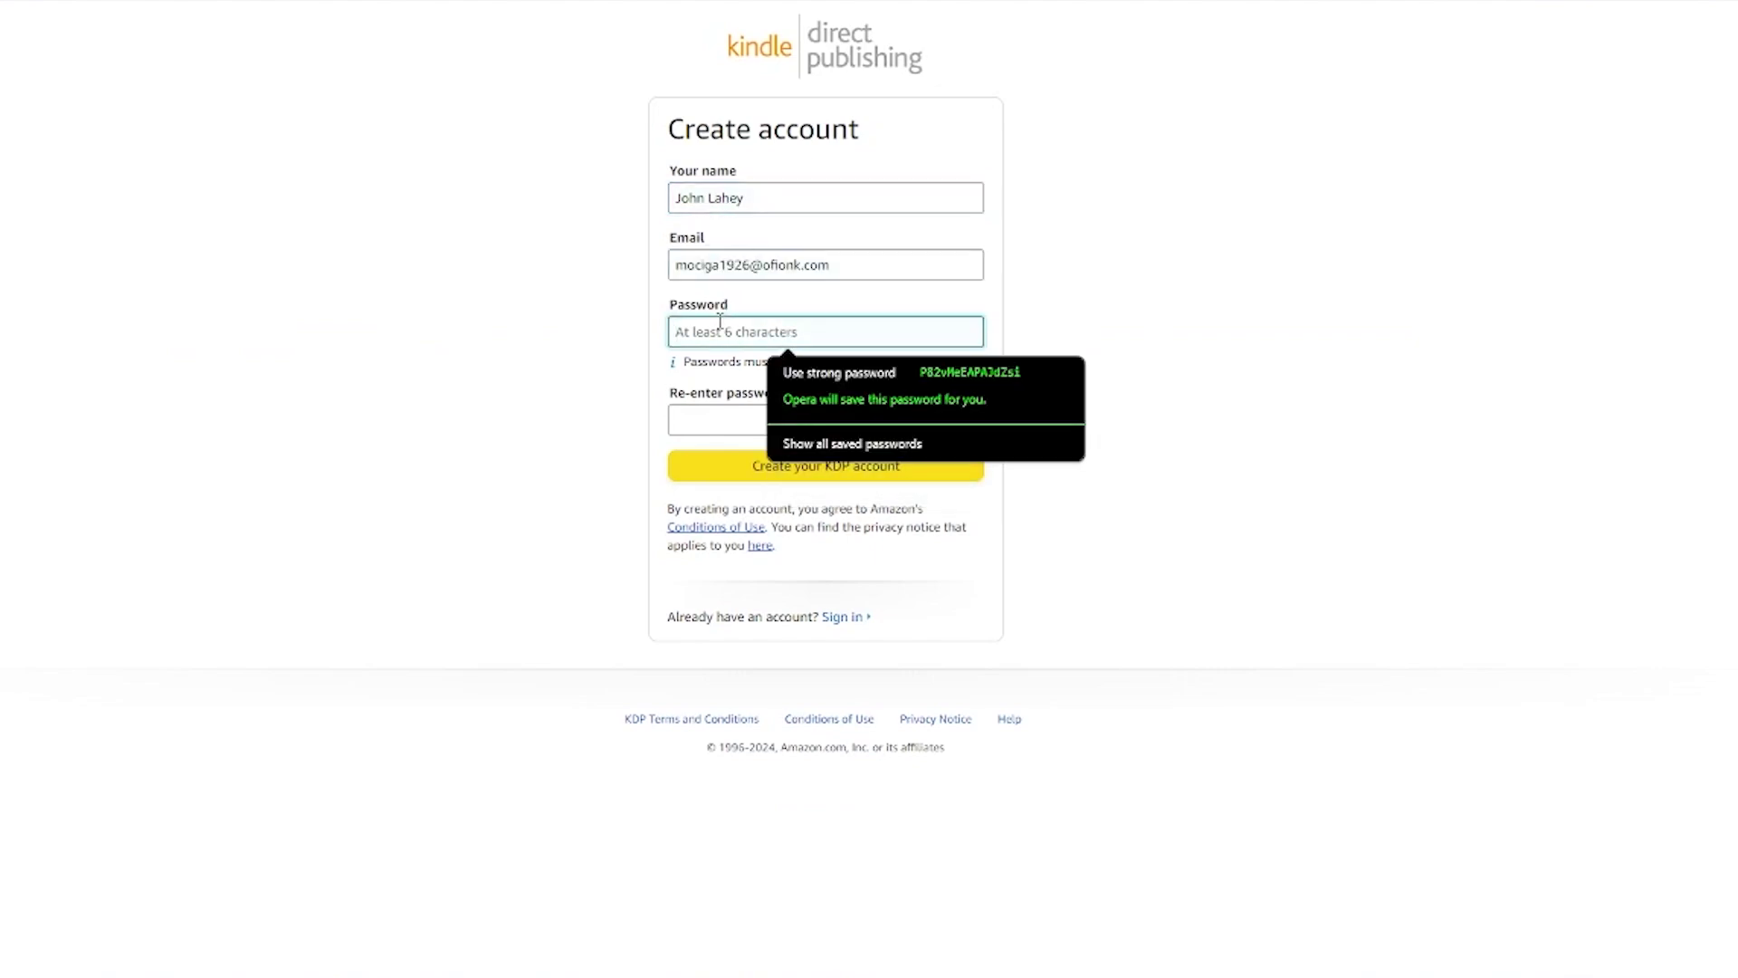
type("•••••••••")
left_click(696, 415)
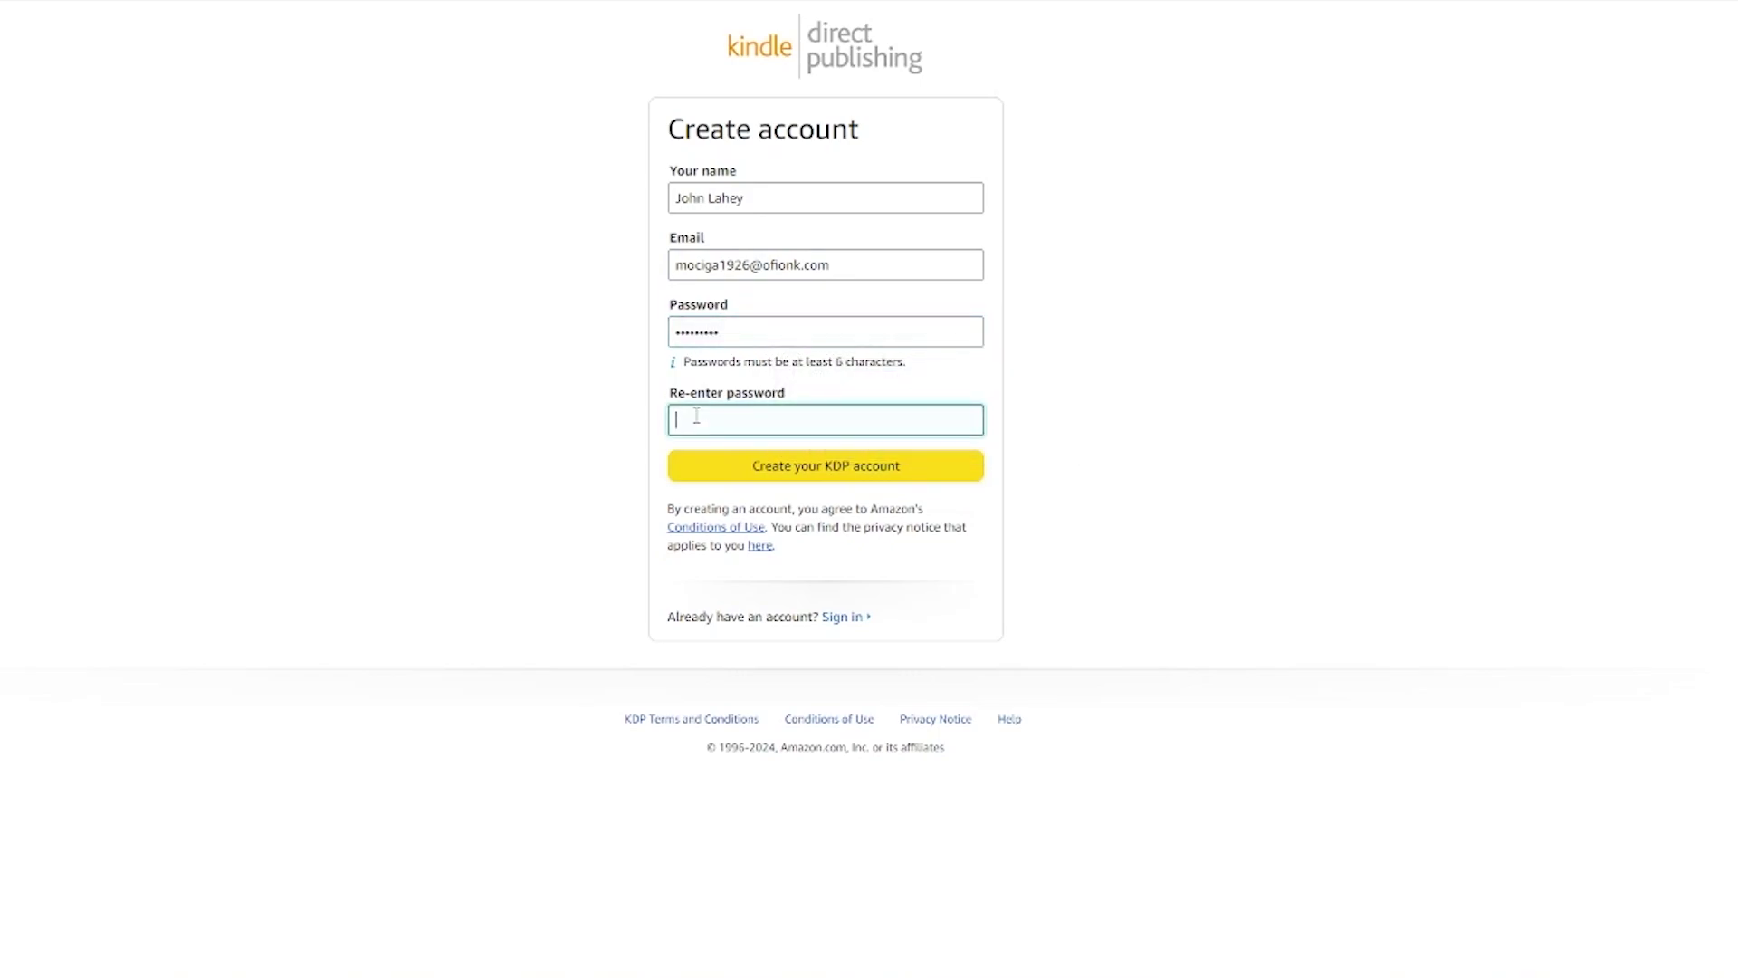
type("•••••••••")
left_click(758, 467)
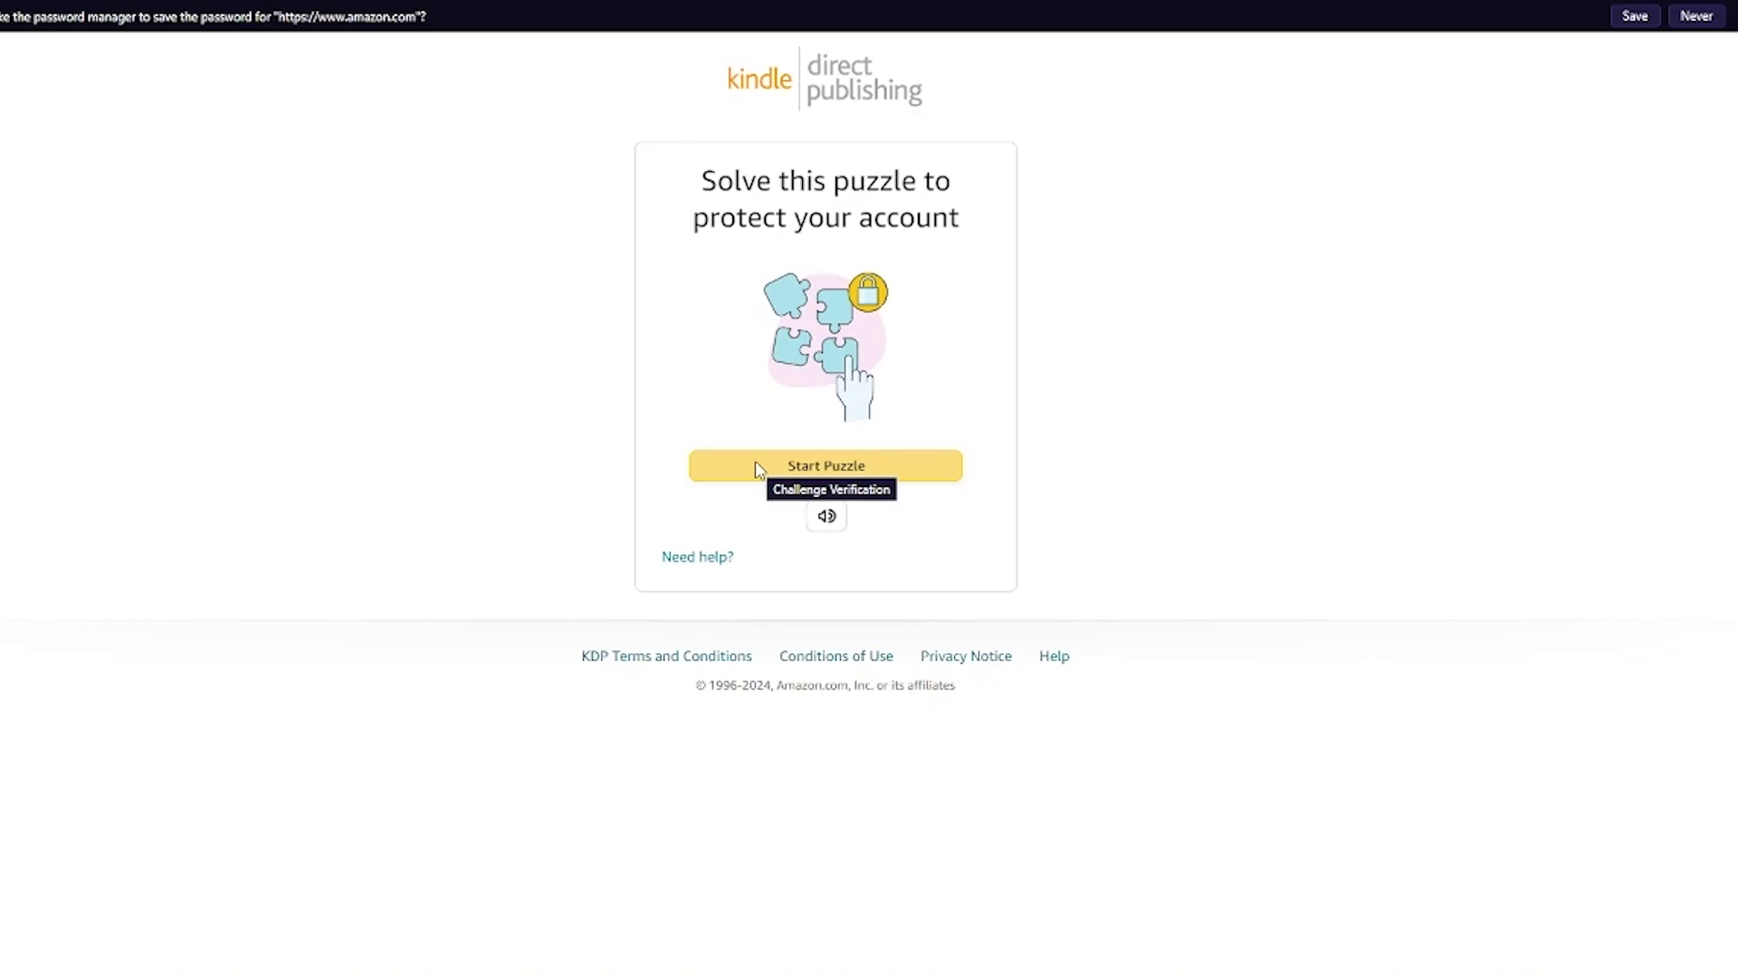
- Solve the security puzzle by picking the square with two identical objects
left_click(842, 477)
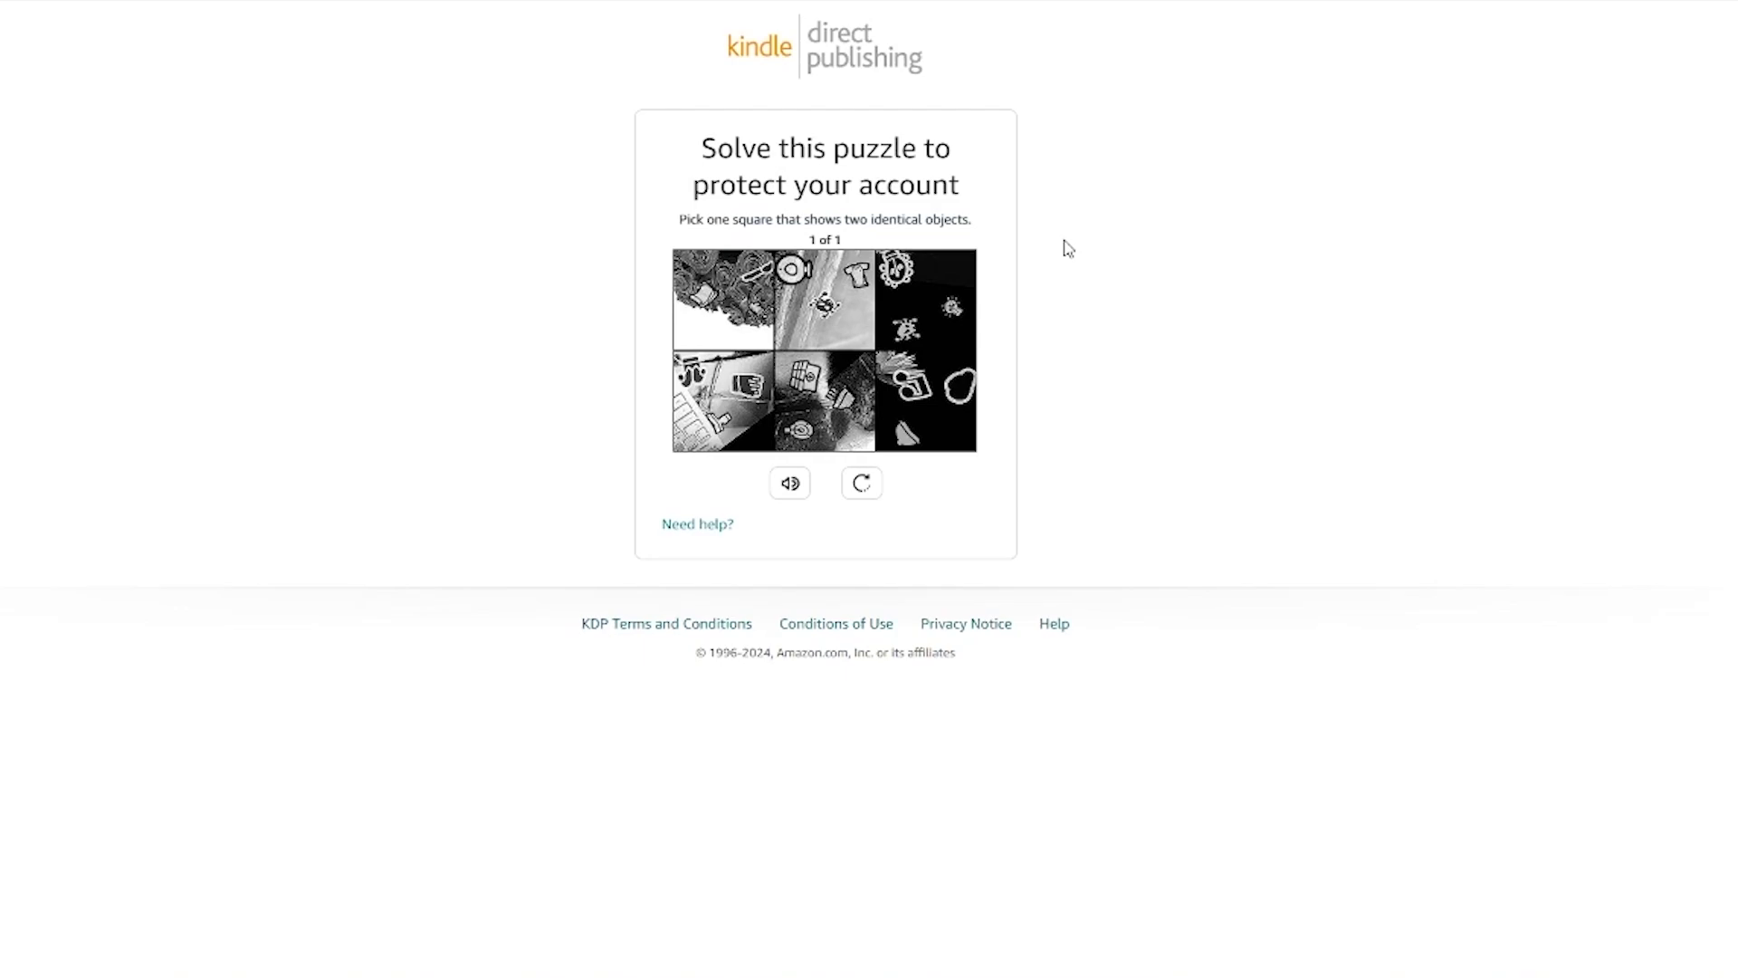
left_click(909, 310)
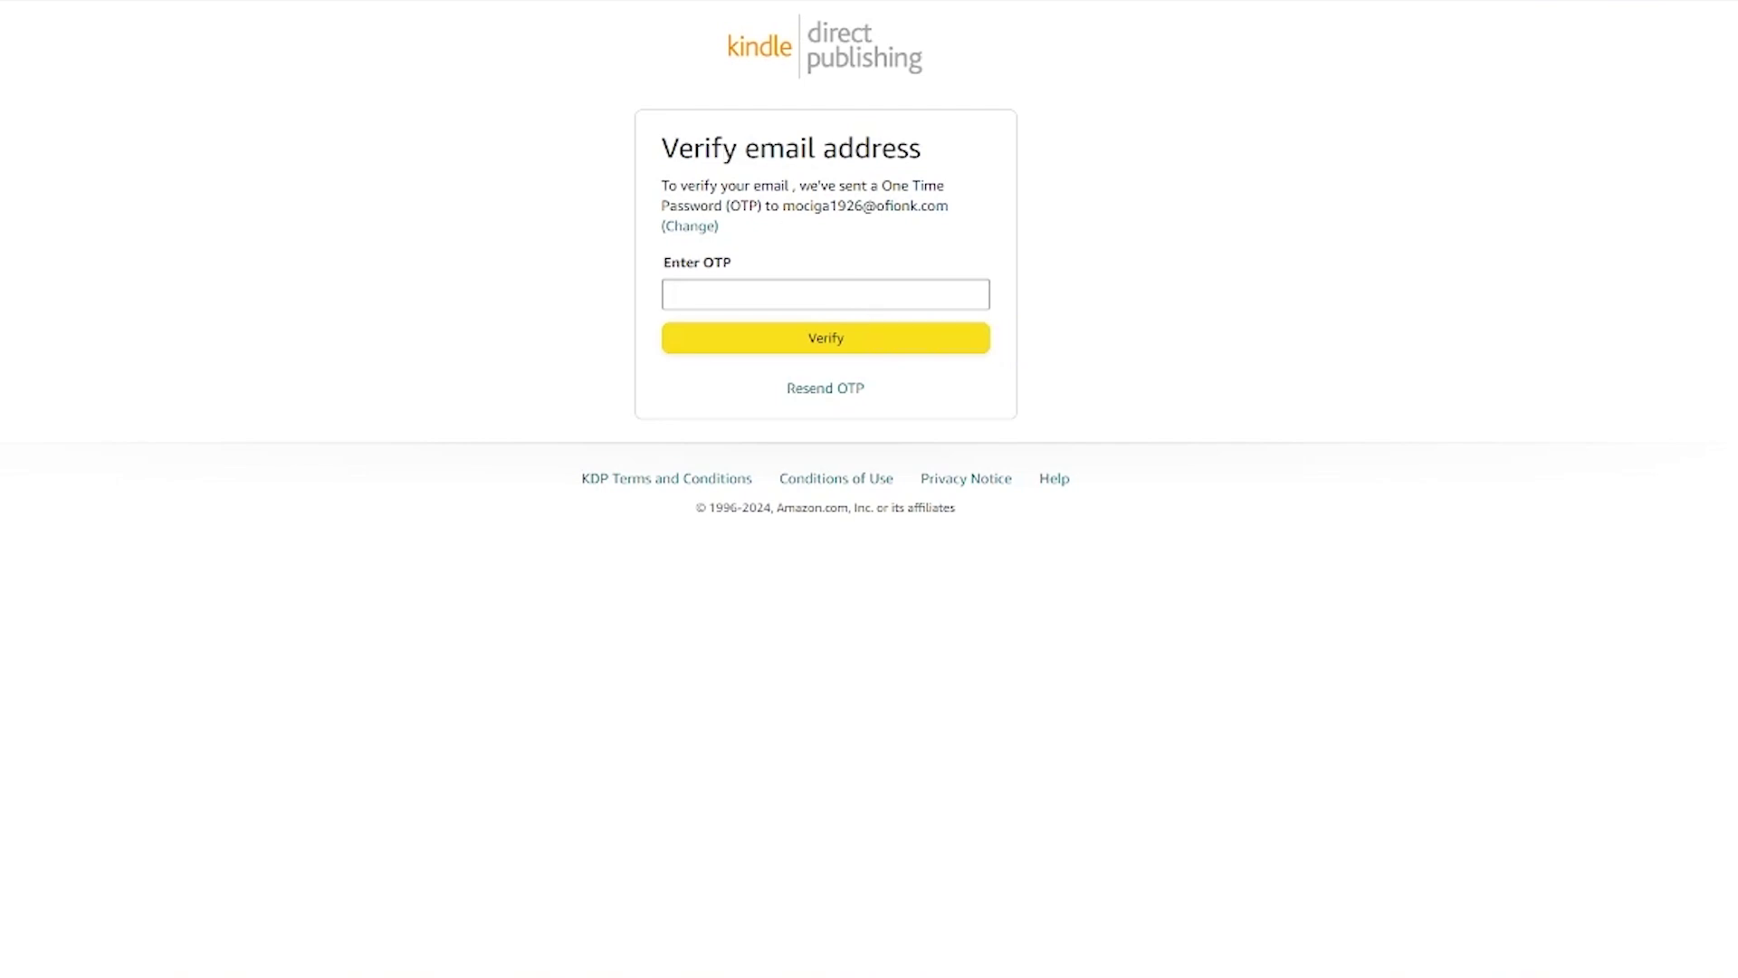
- Verify the email with the one-time code copied from Amazon's message in Temp Mail
key("ctrl+Tab")
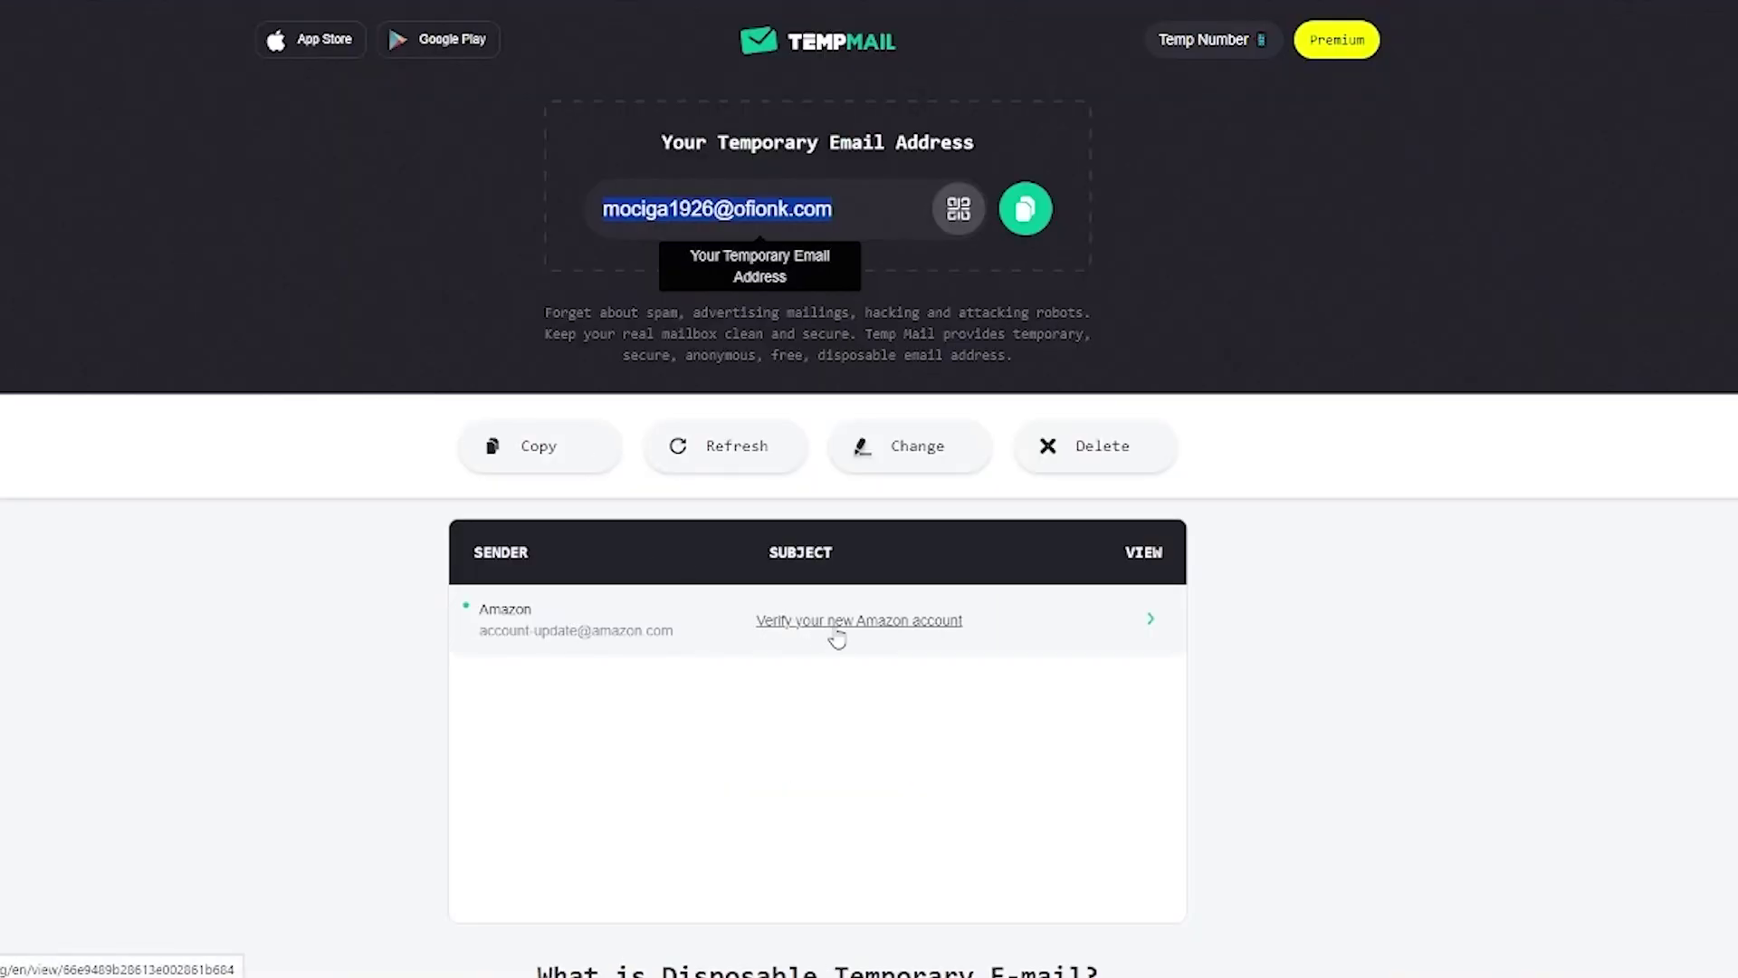
left_click(833, 627)
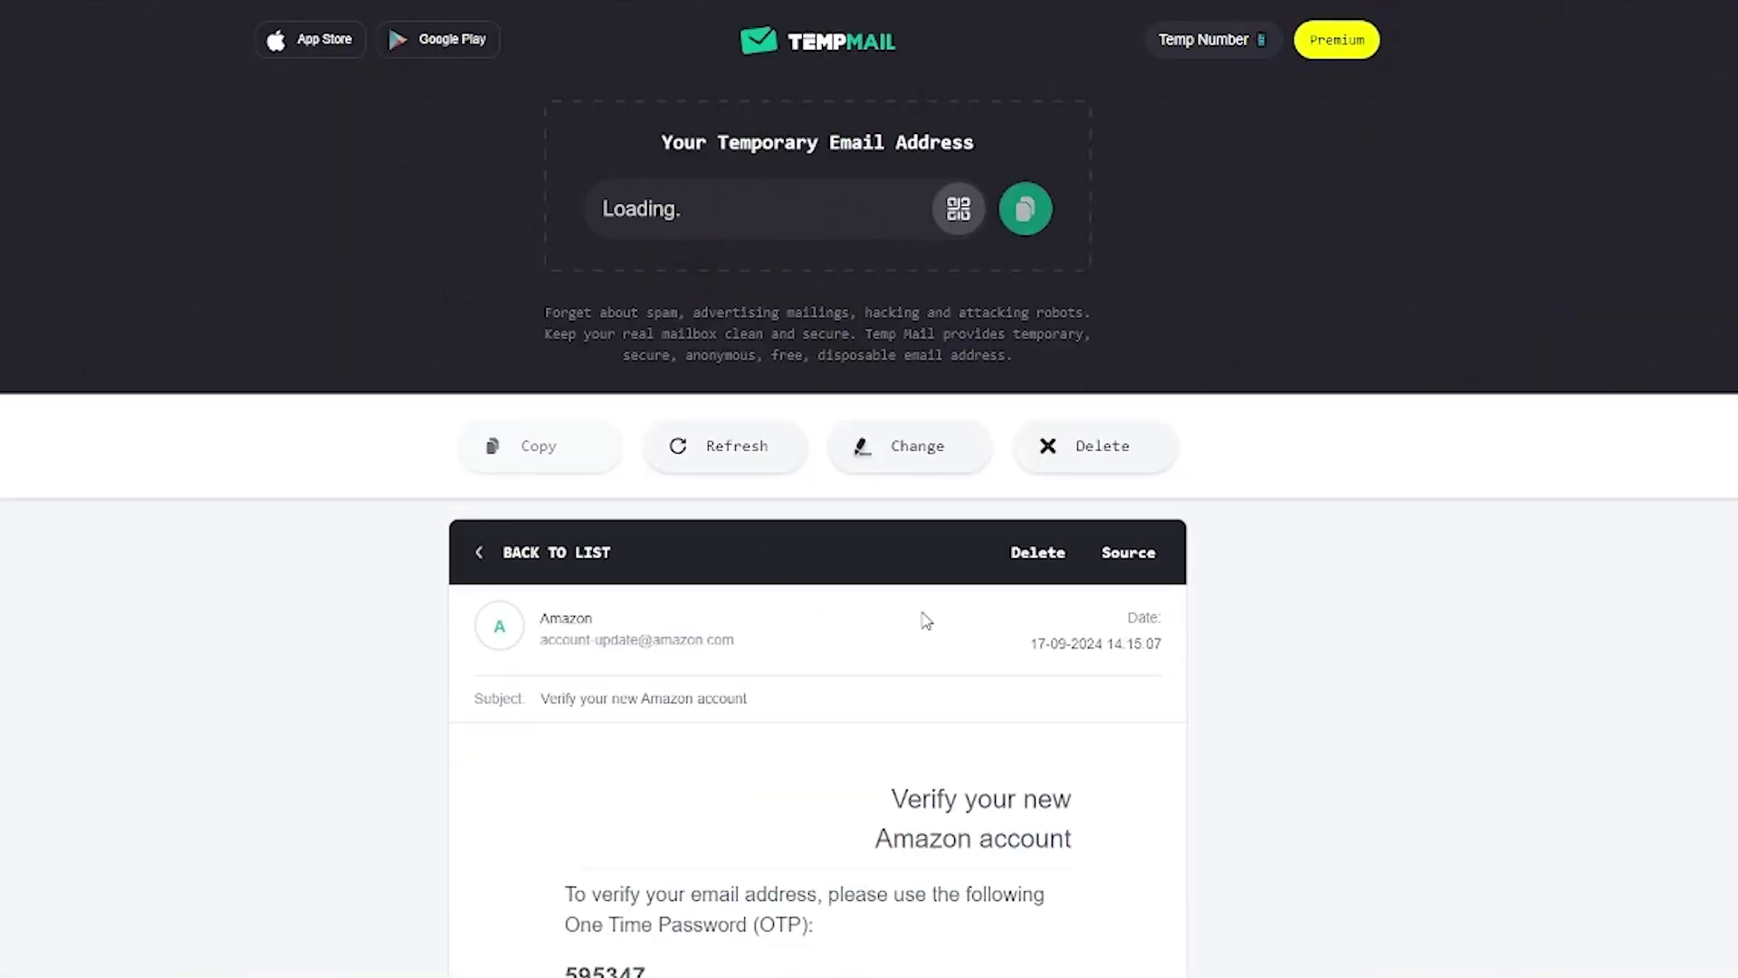
scroll(923, 616, "down", 3)
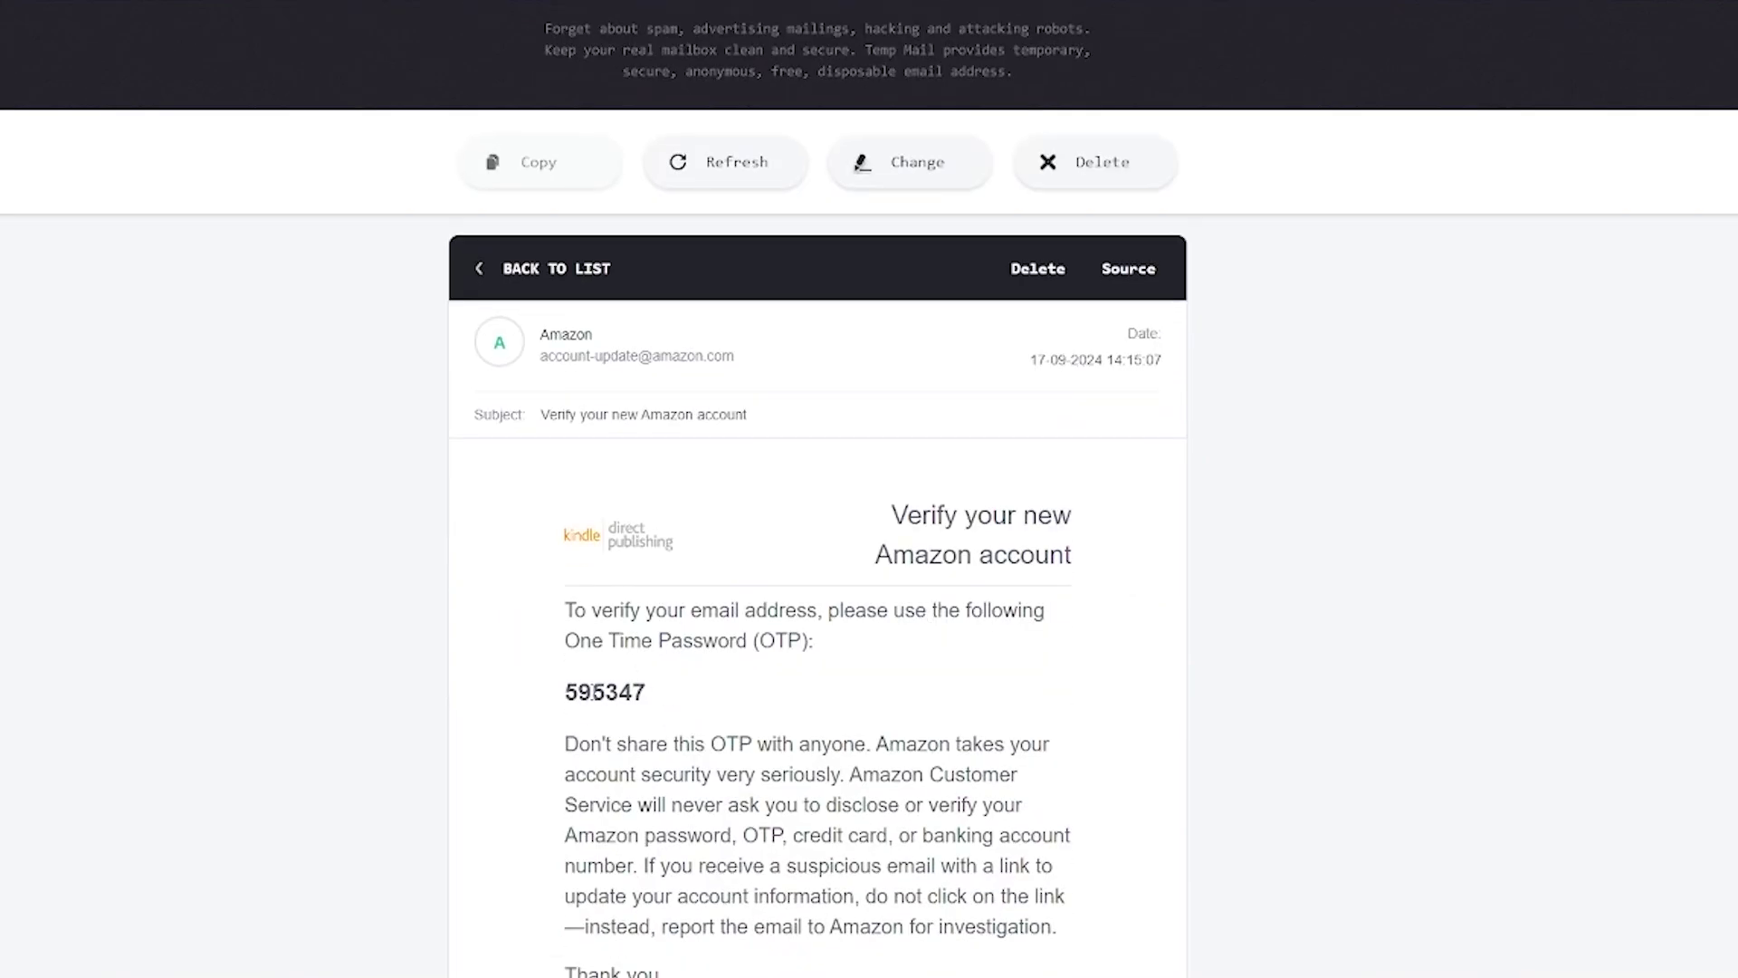
double_click(595, 693)
key("ctrl+c")
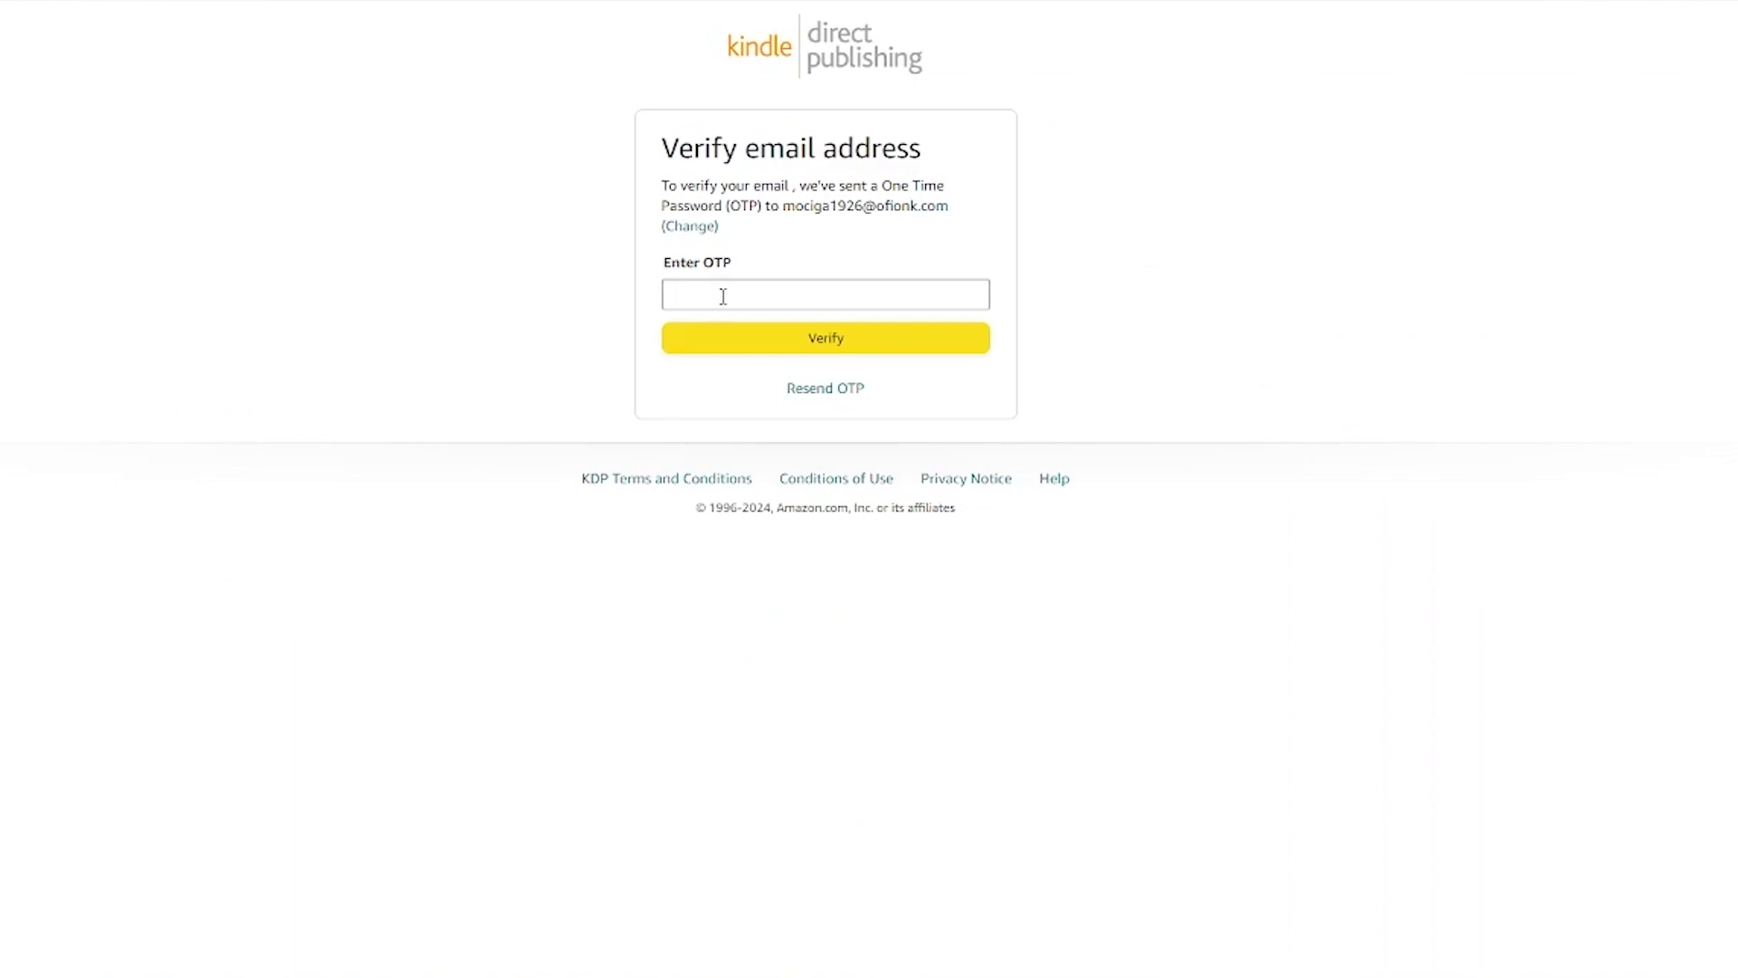
left_click(722, 295)
key("ctrl+v")
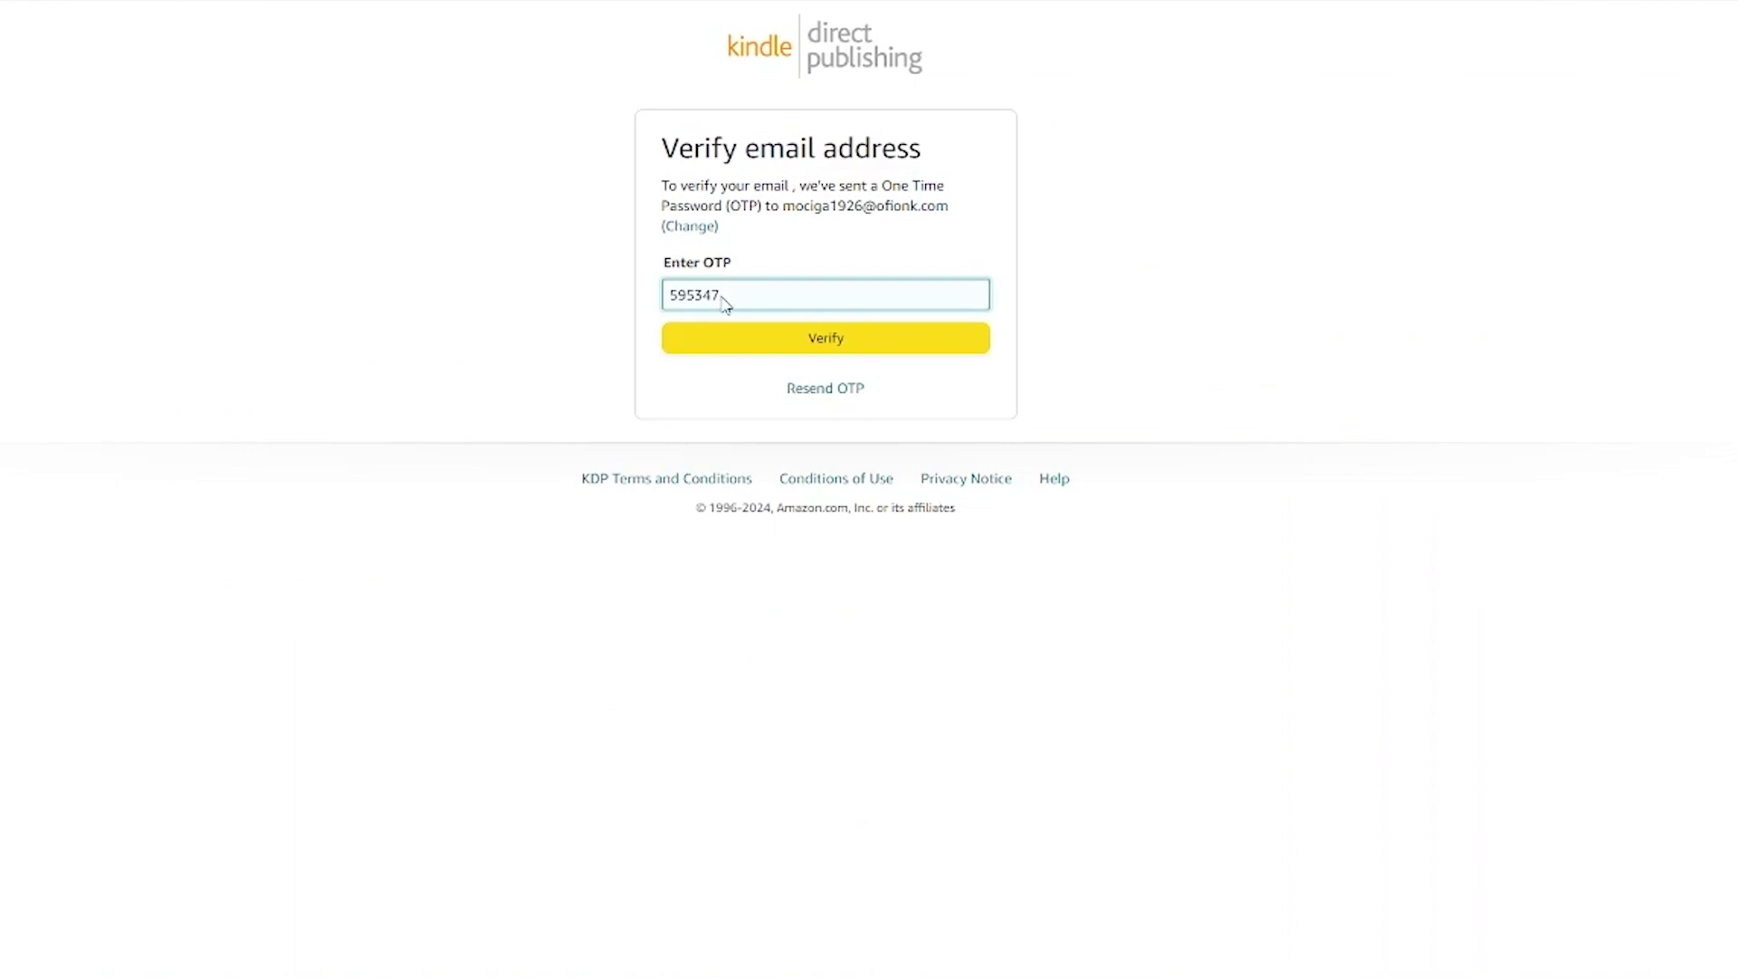
key("Return")
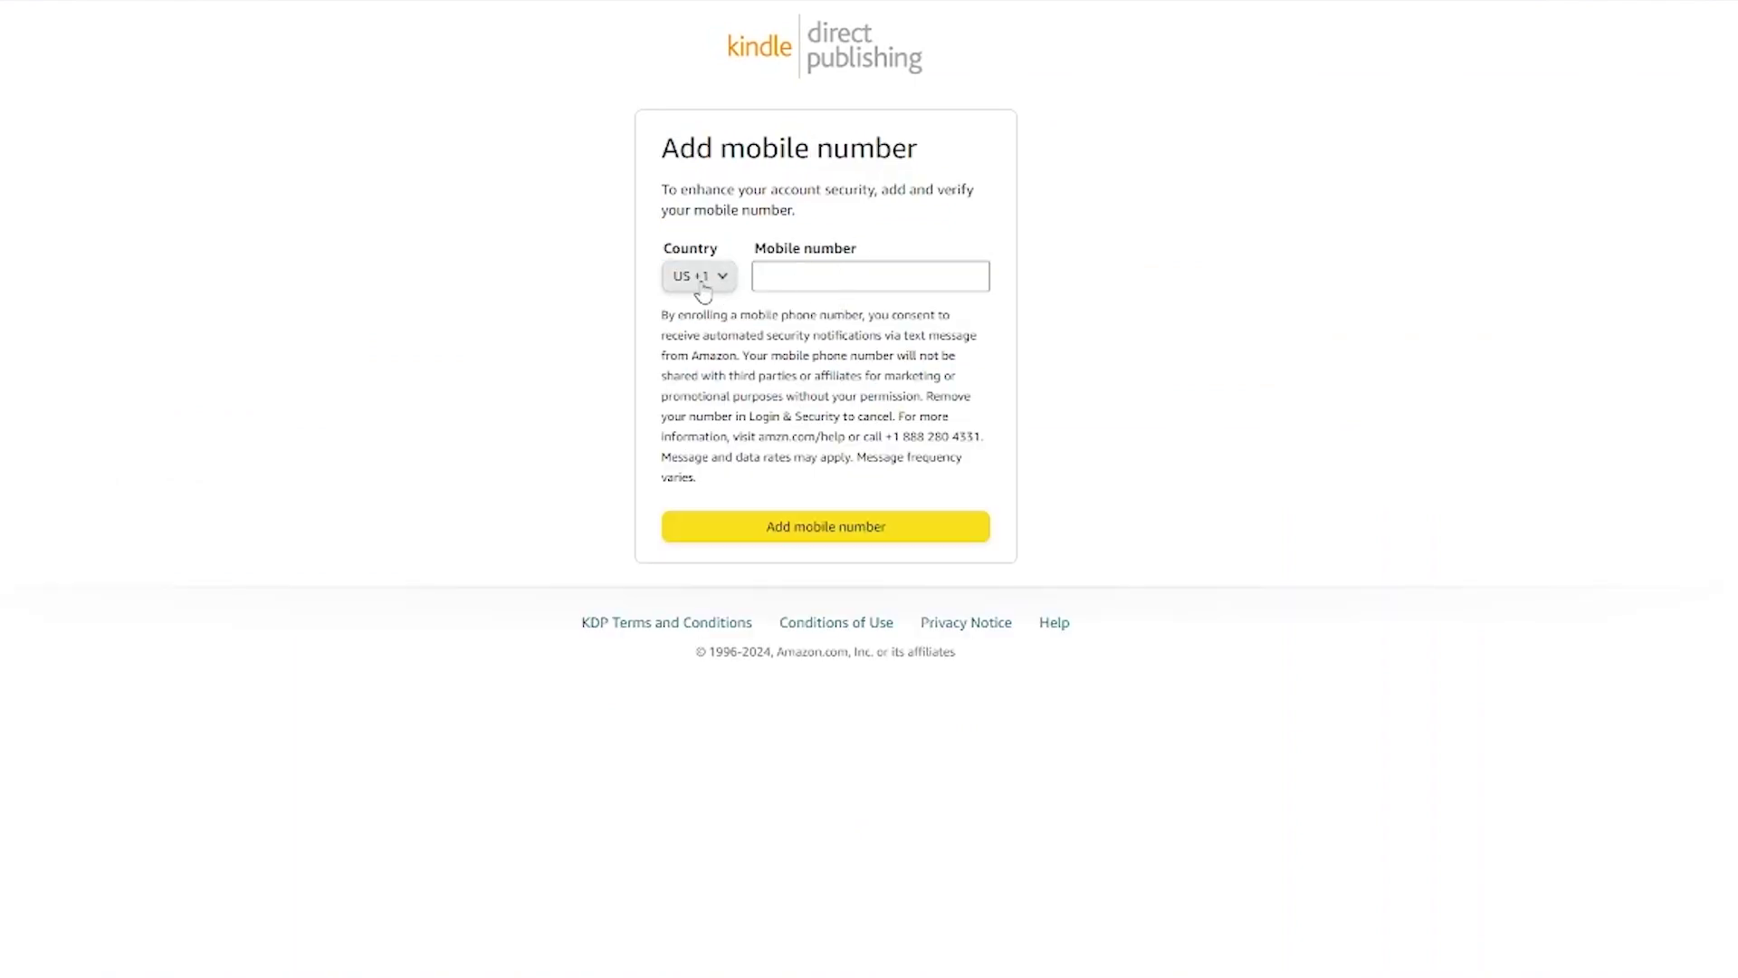
- Add a Pakistan (PK +92) mobile number and verify it with the SMS one-time code
left_click(698, 287)
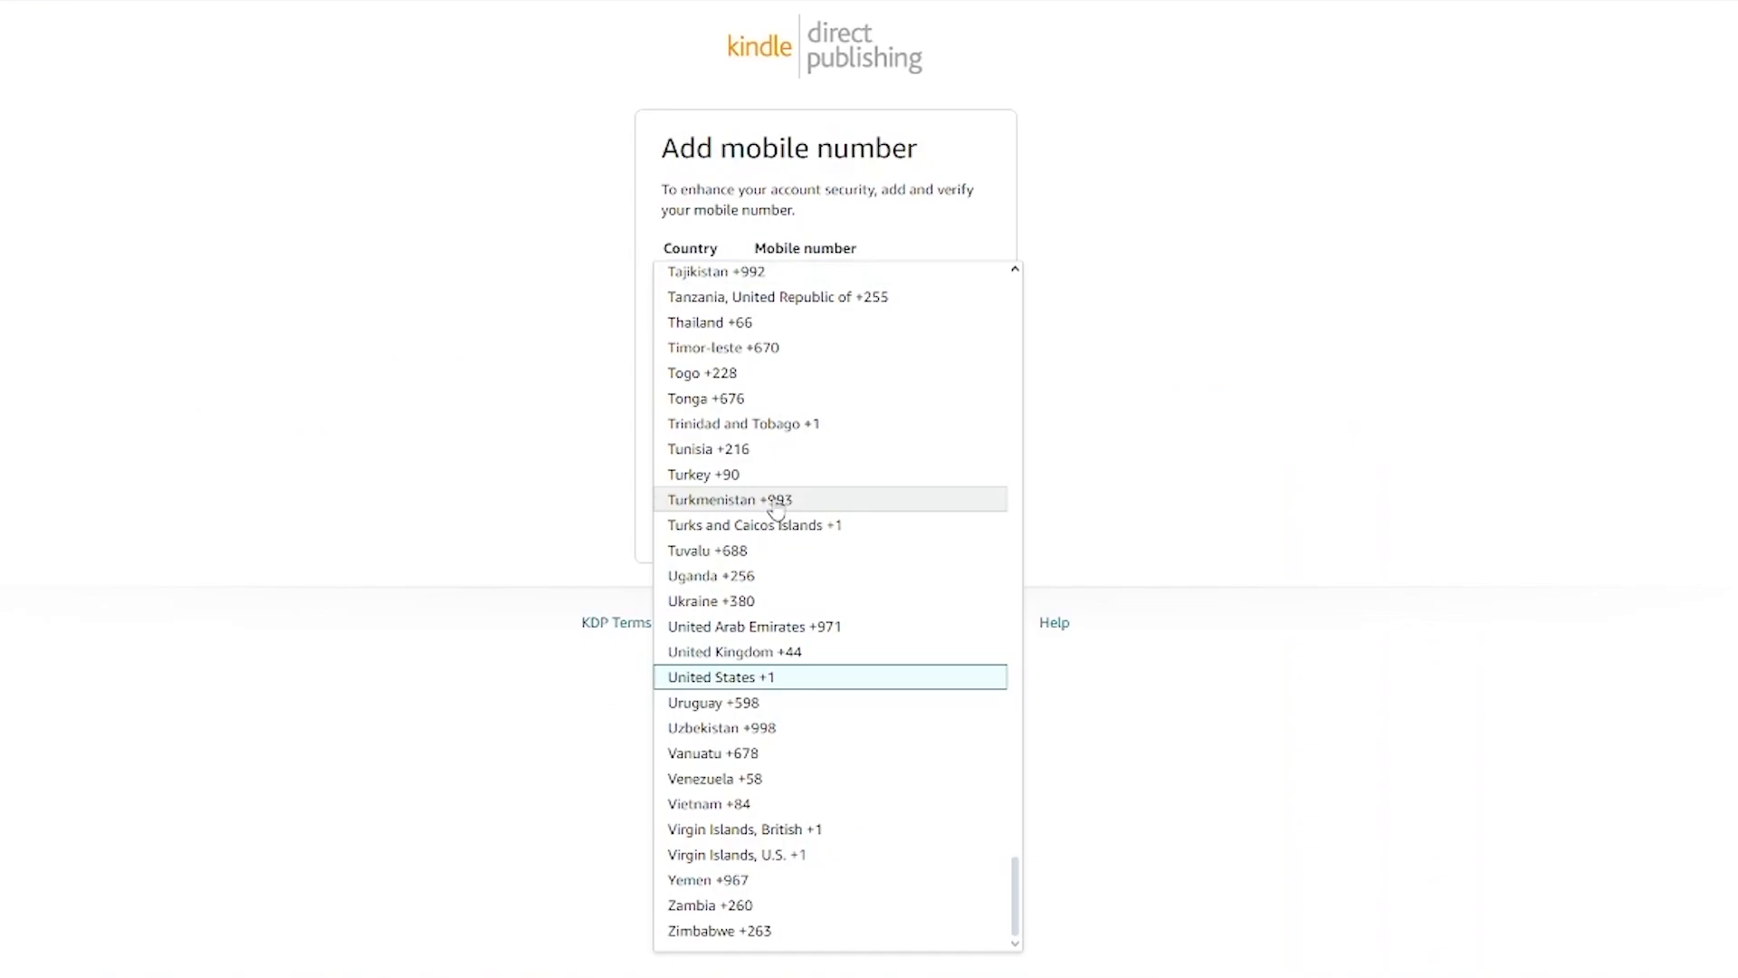
scroll(775, 510, "up", 15)
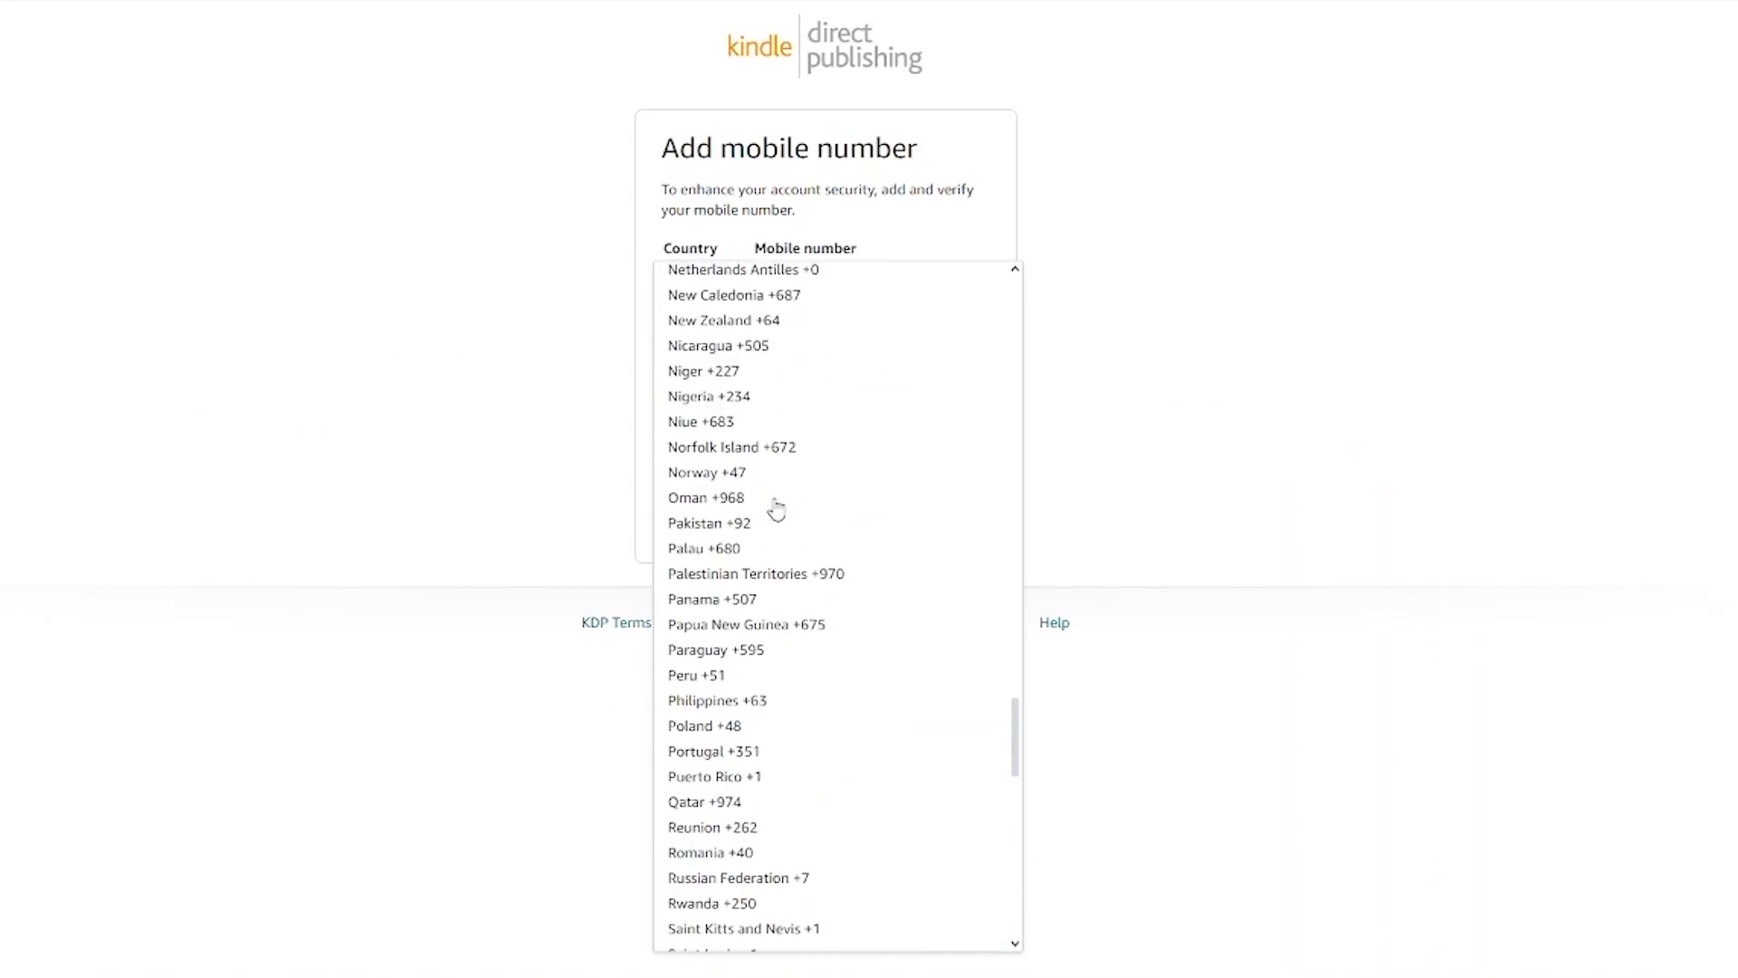
left_click(741, 521)
left_click(842, 276)
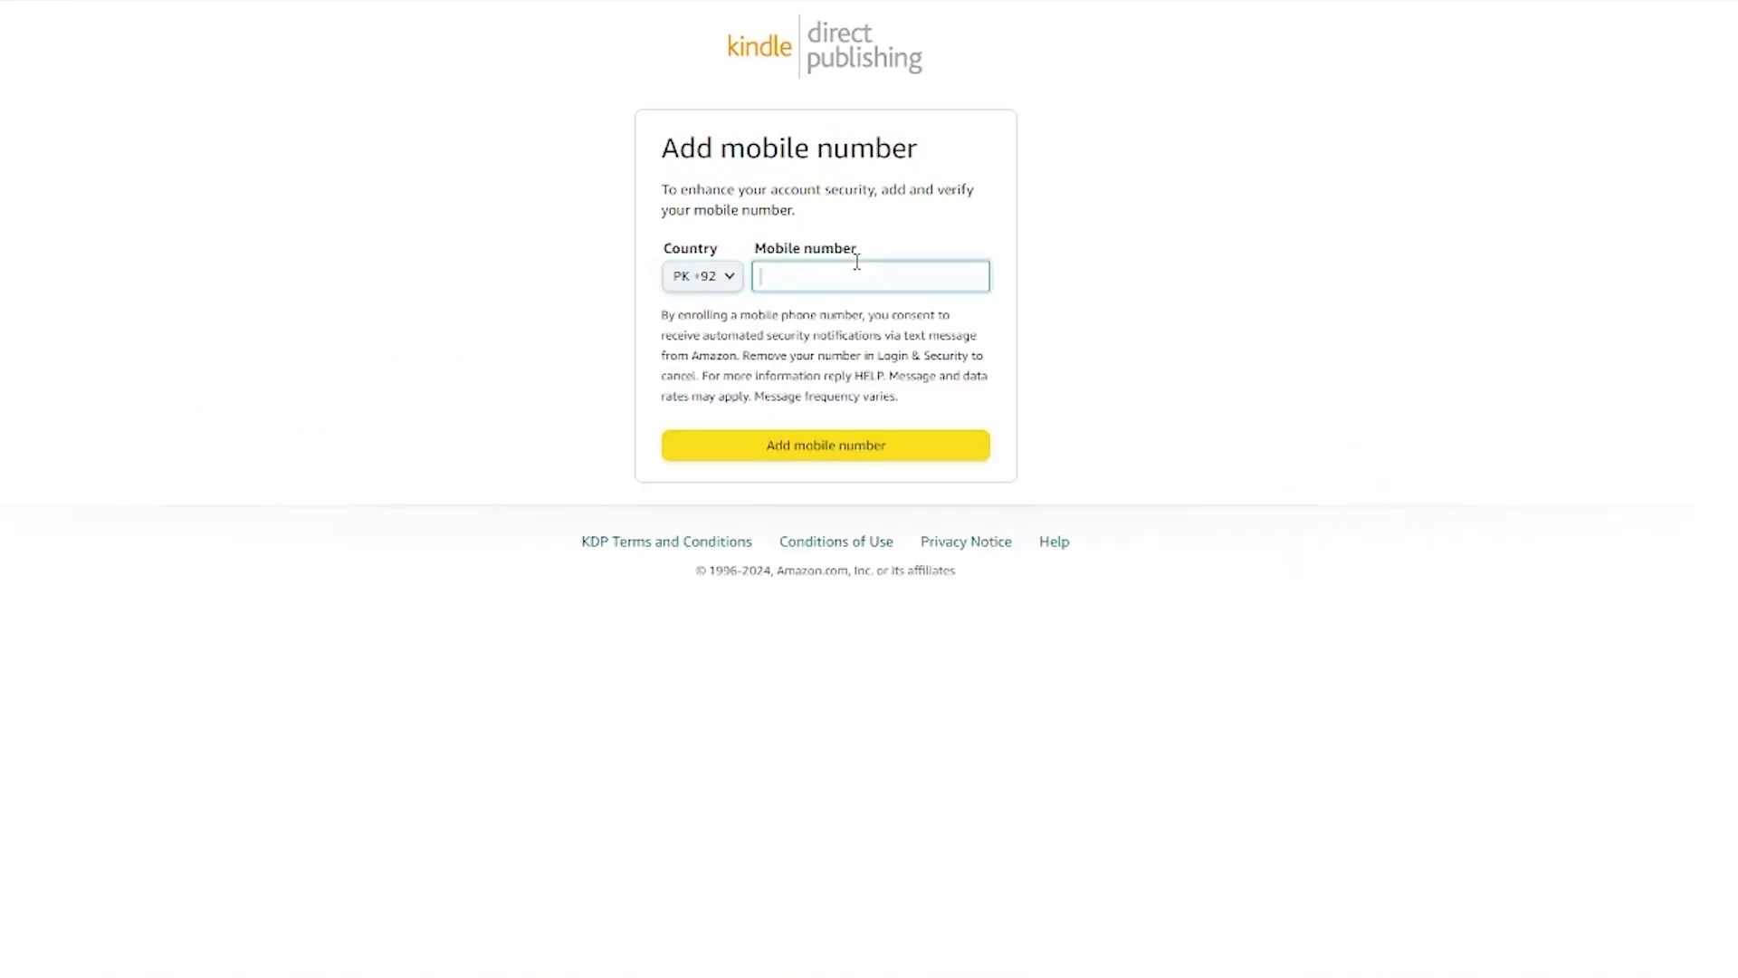
key("Return")
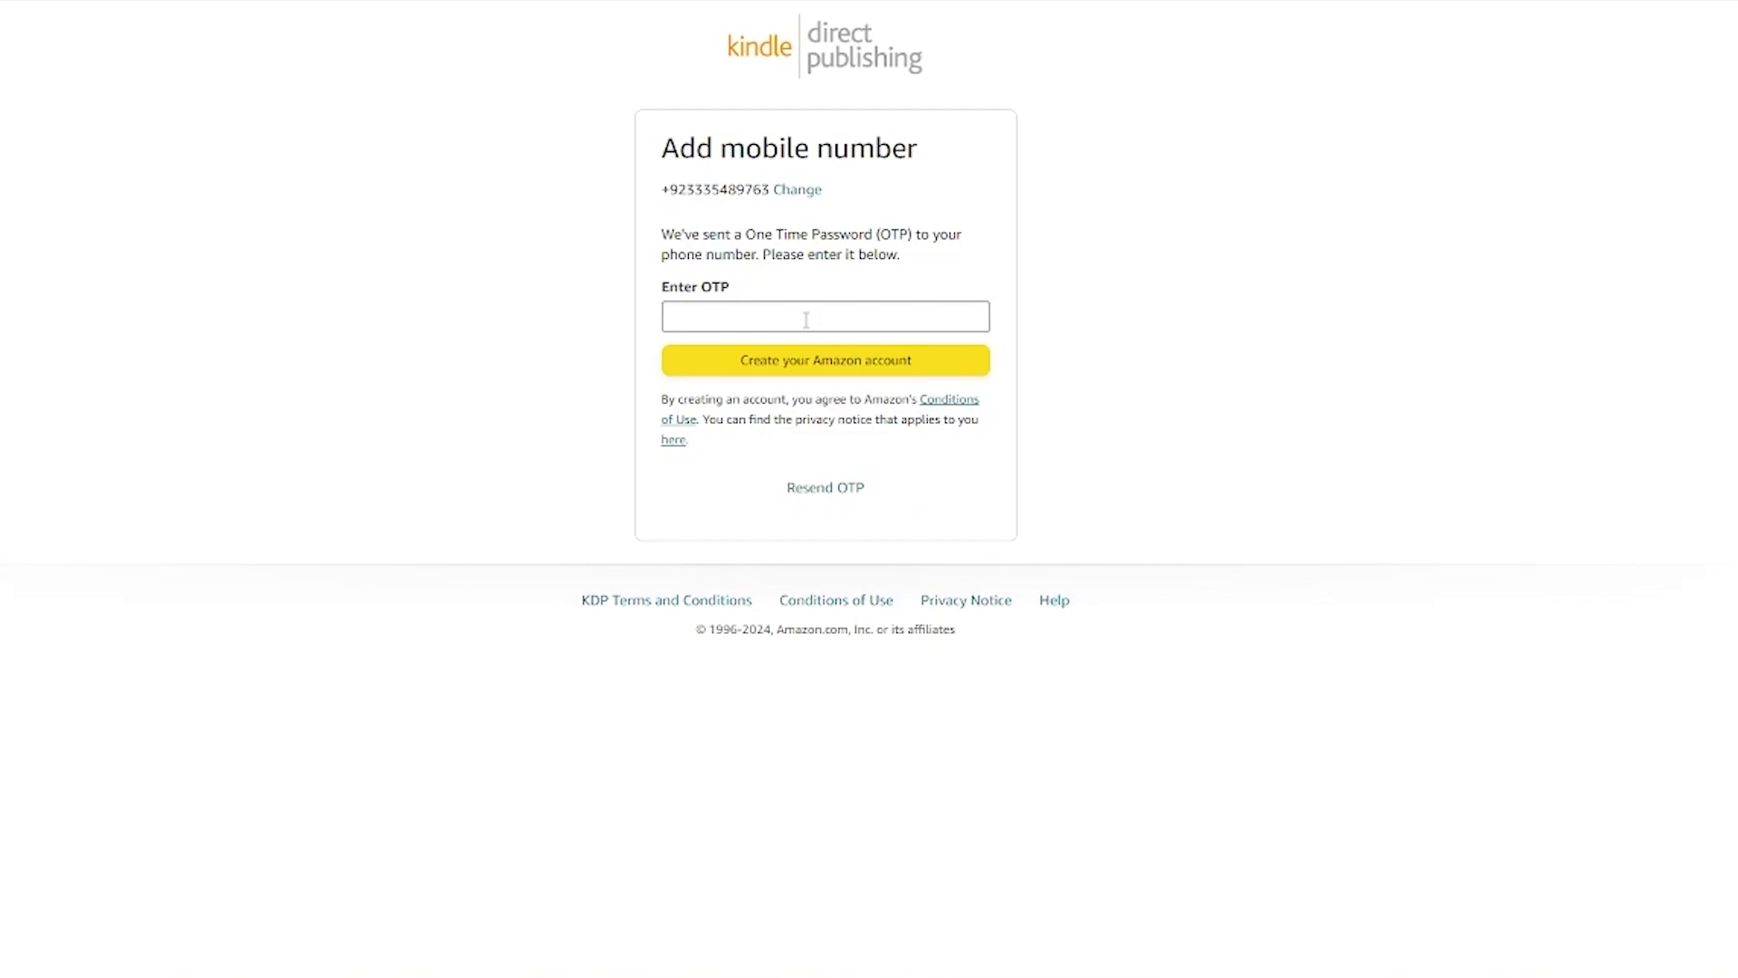
left_click(806, 319)
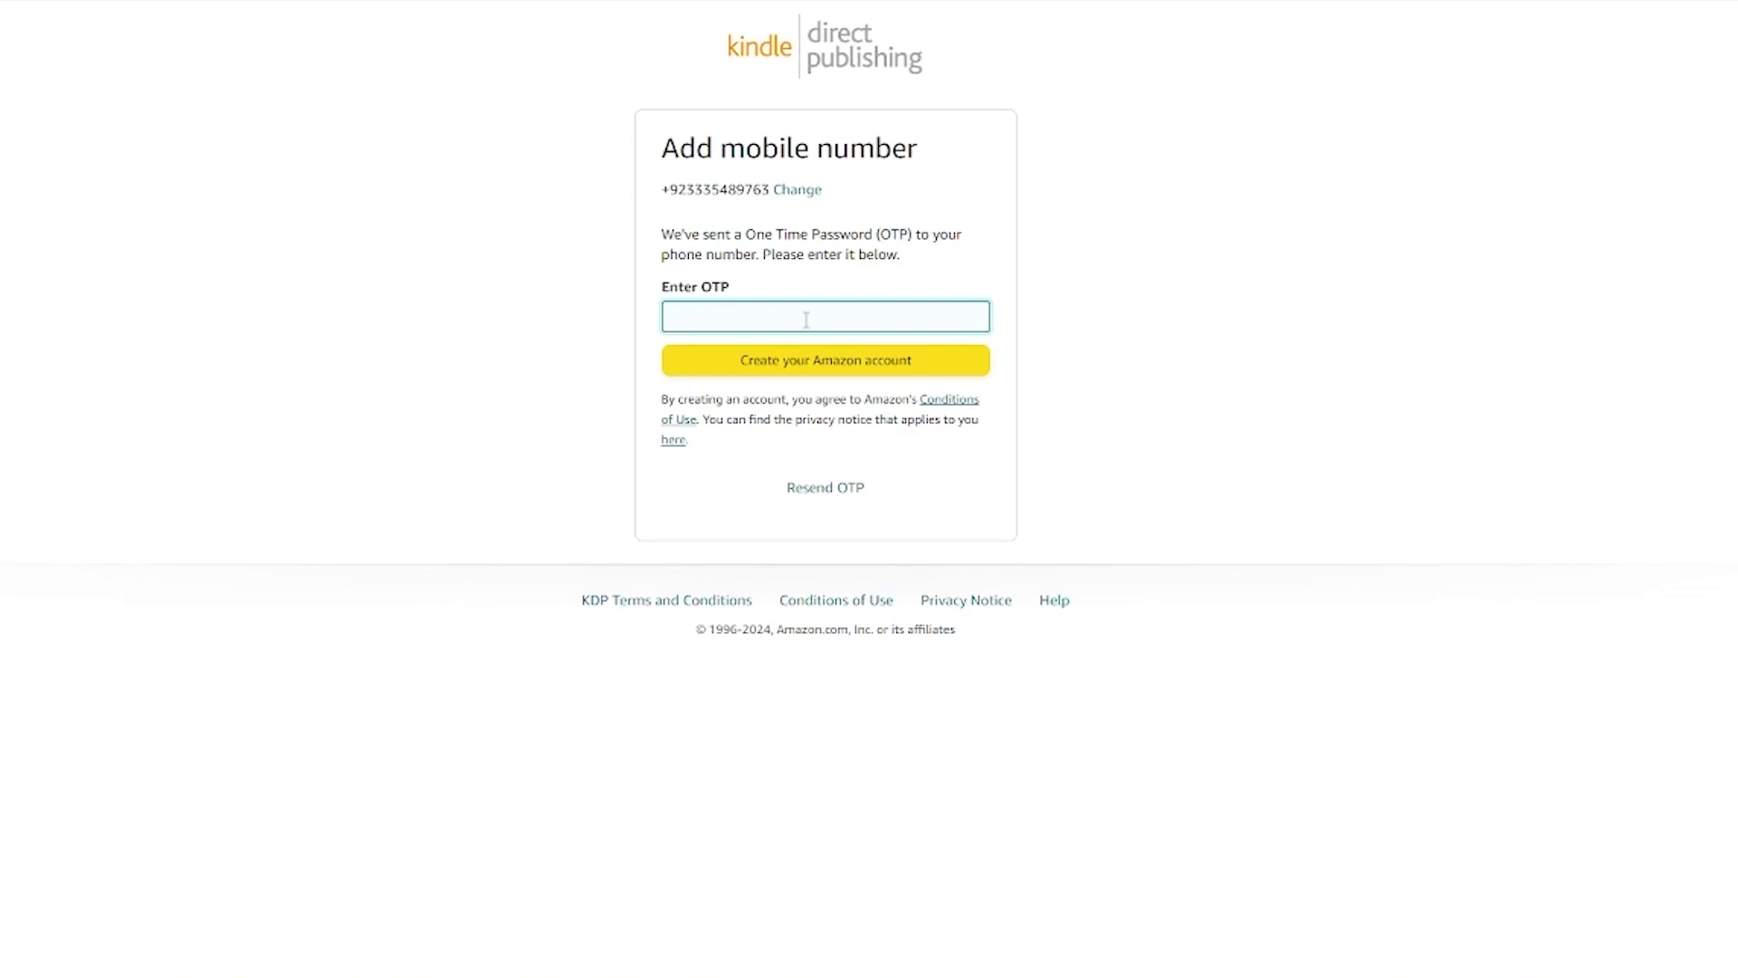
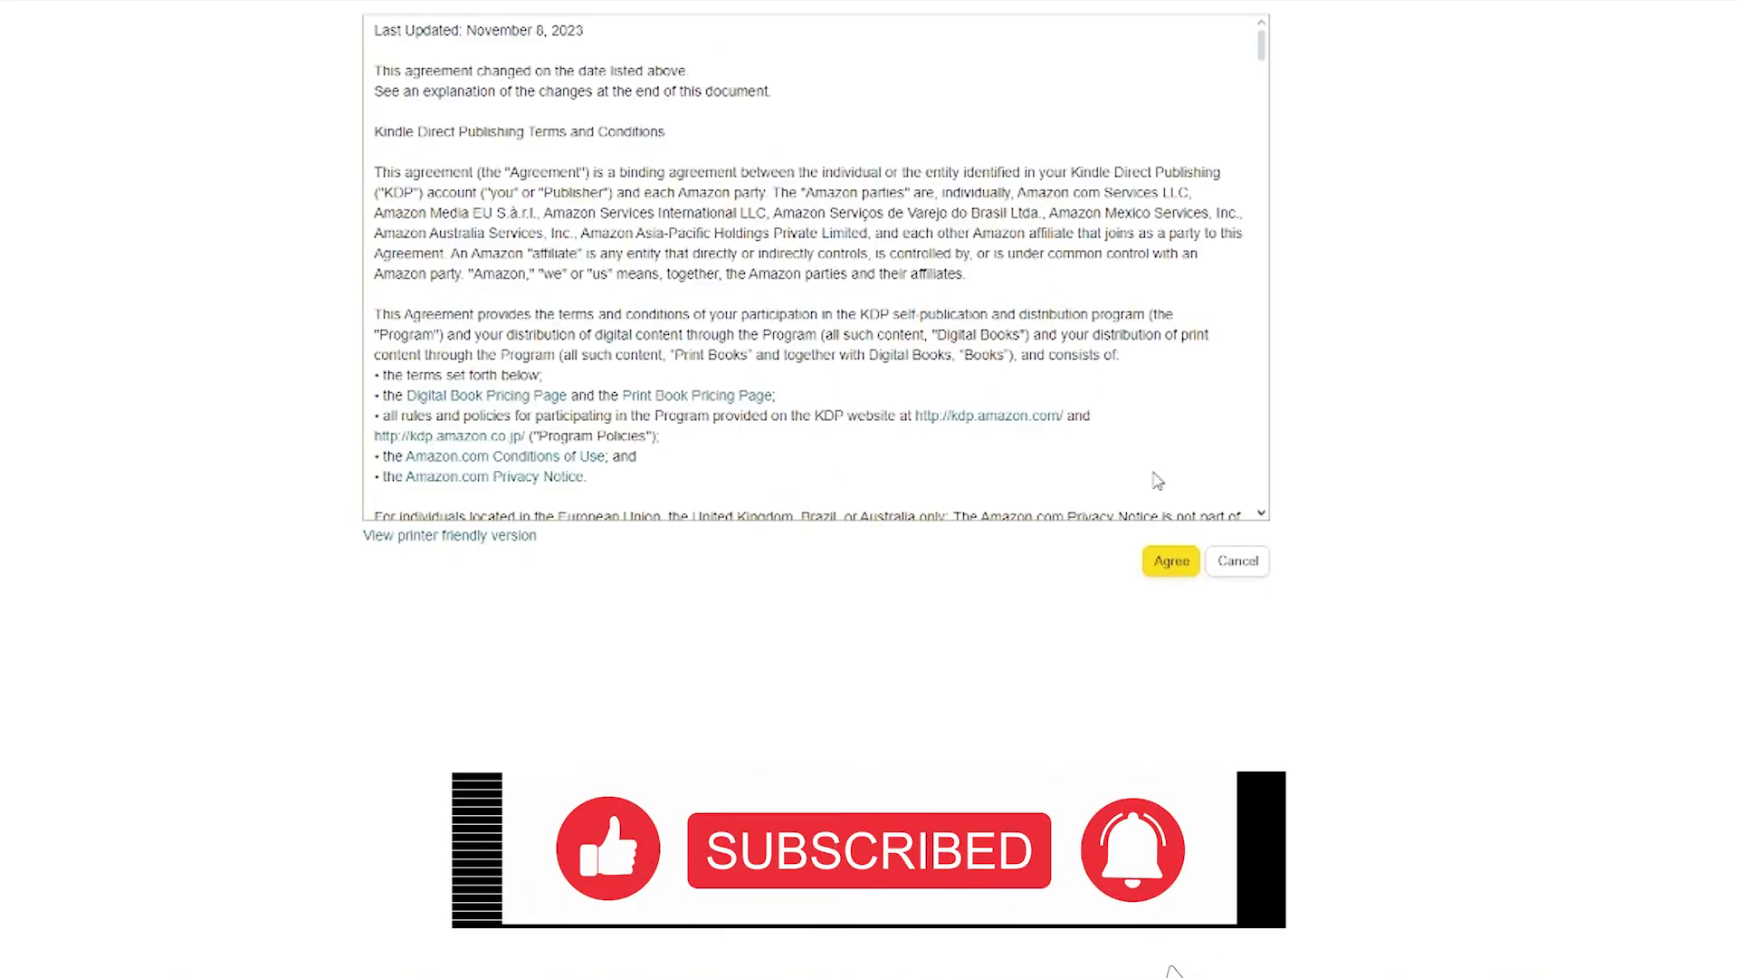
- Accept the KDP Terms and Conditions and create a new Kindle eBook from the Bookshelf
left_click(1182, 575)
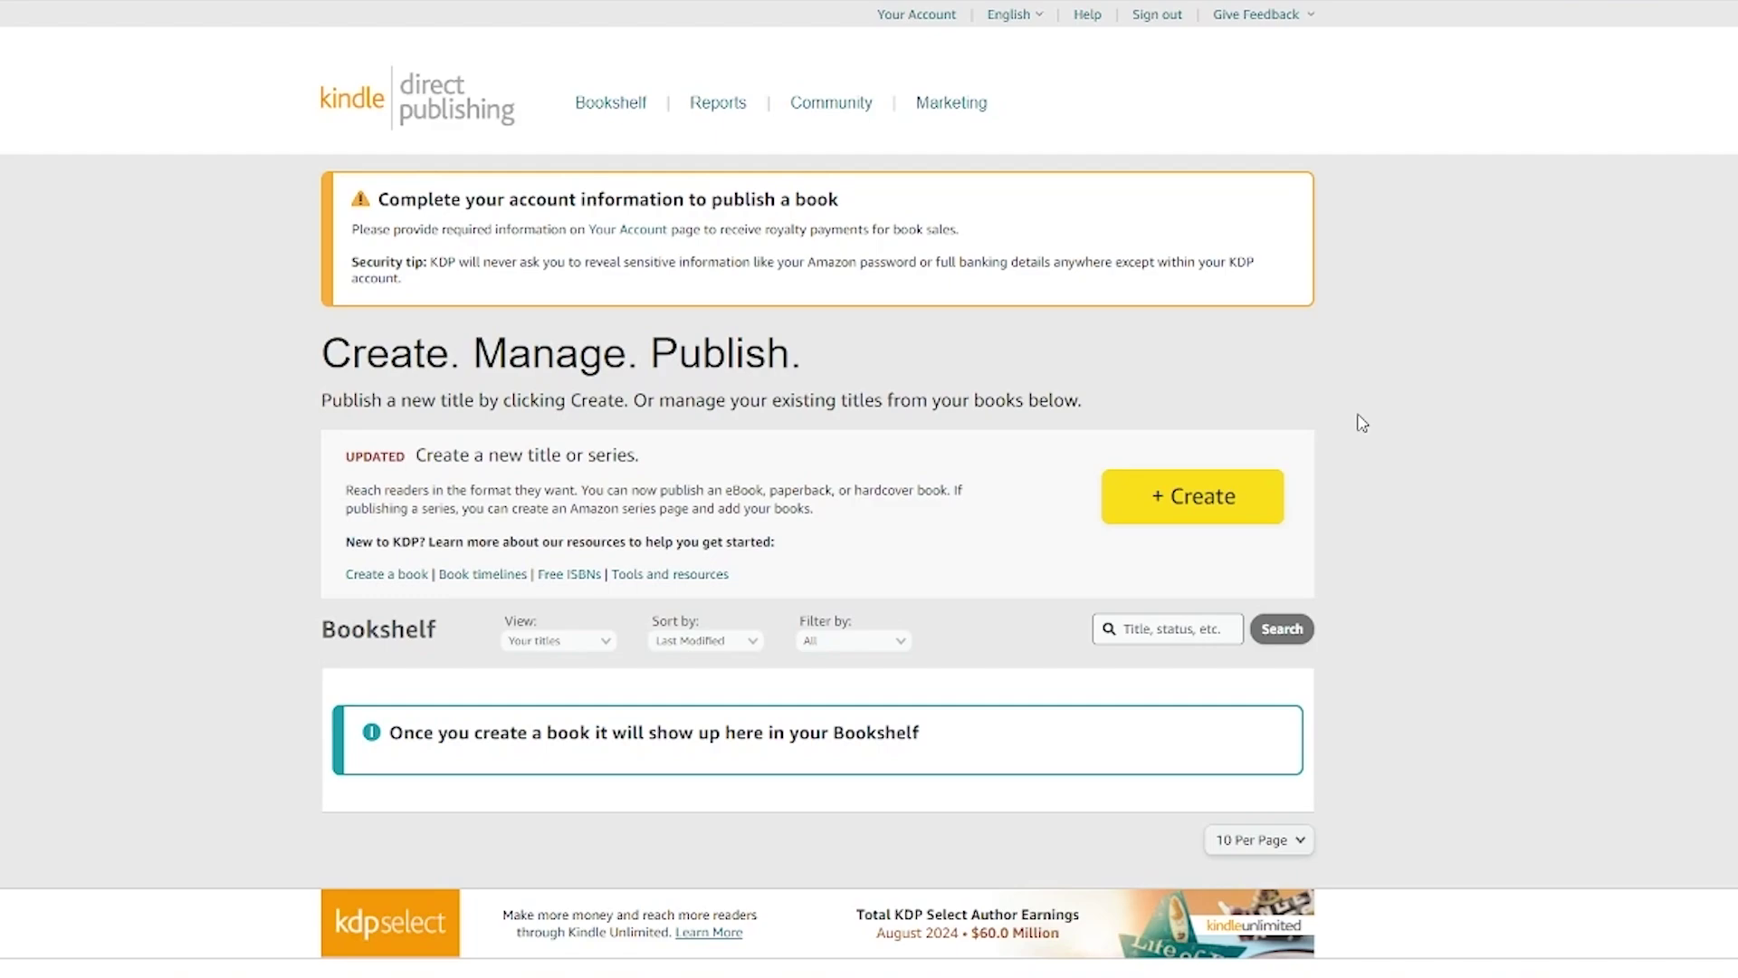
scroll(1366, 419, "down", 1)
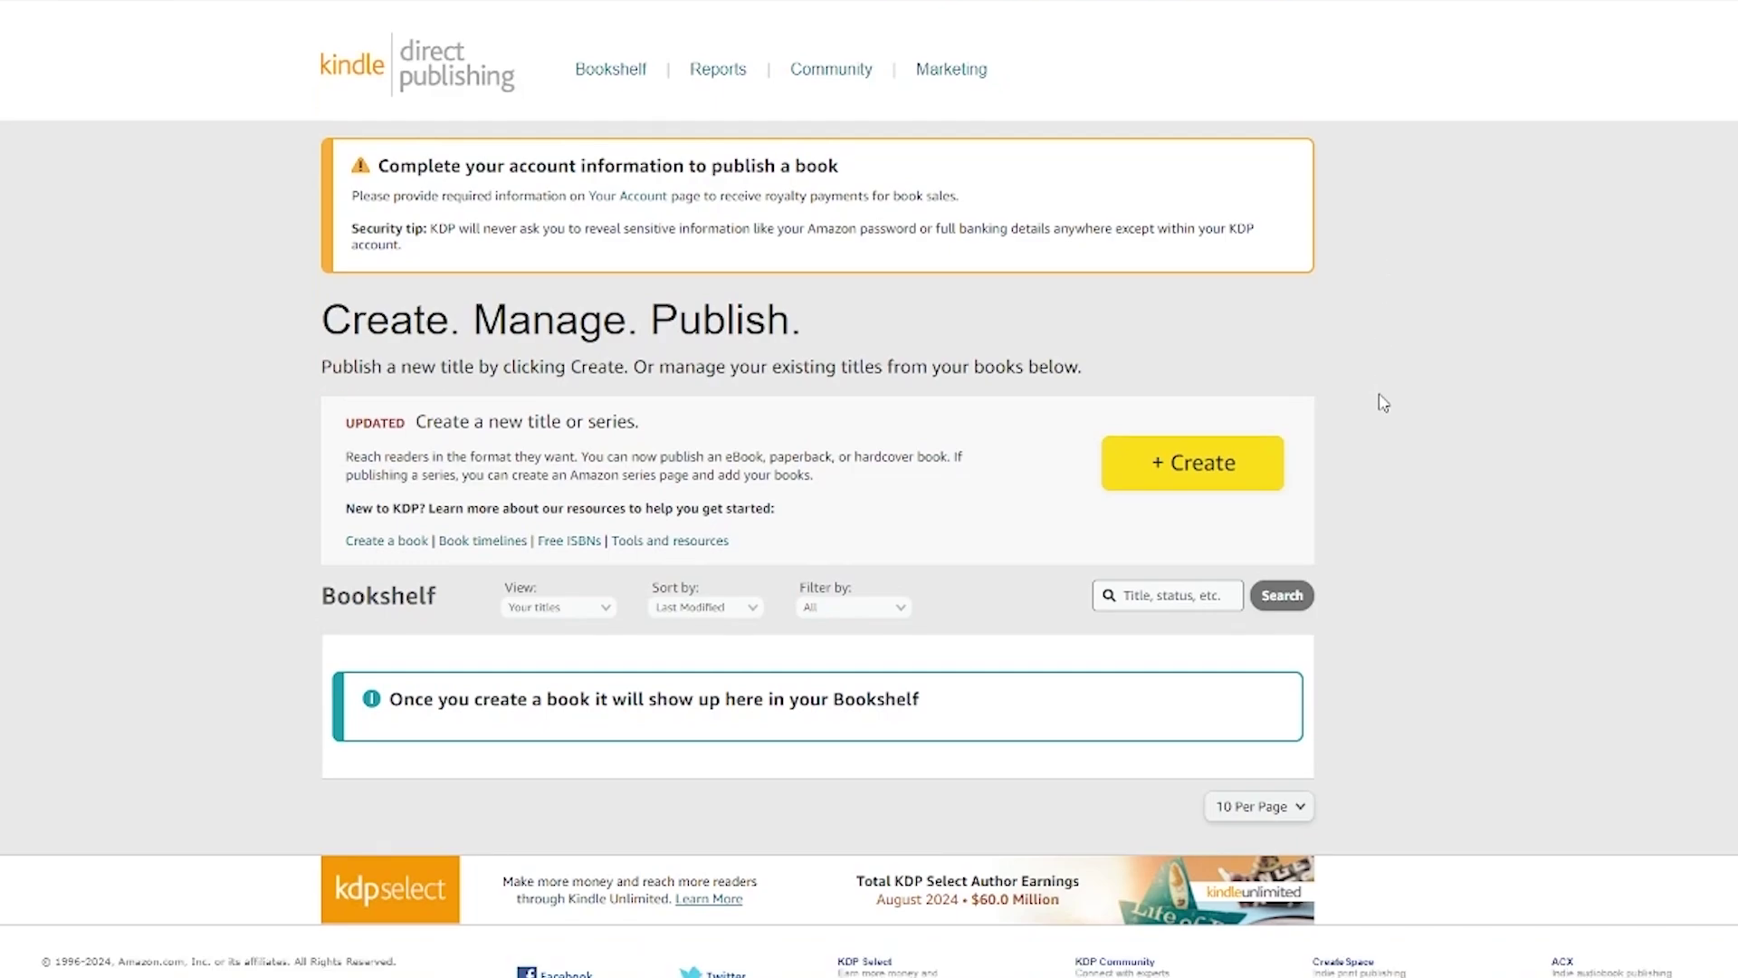
left_click(1216, 484)
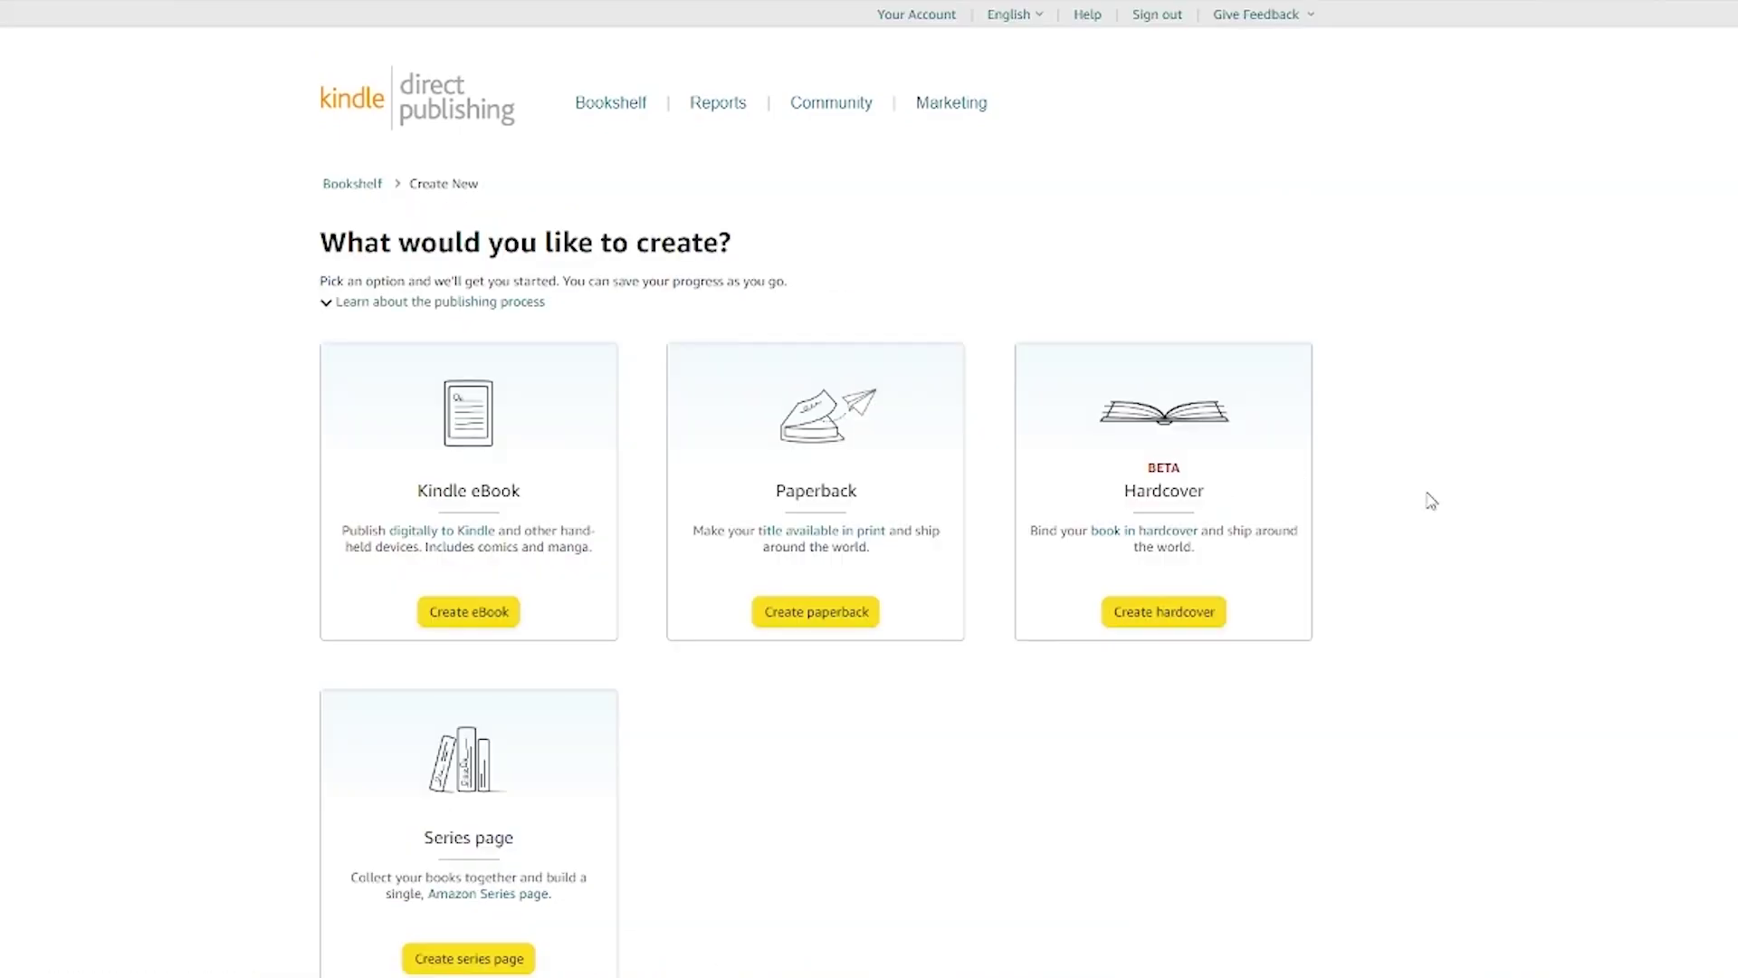
left_click(468, 622)
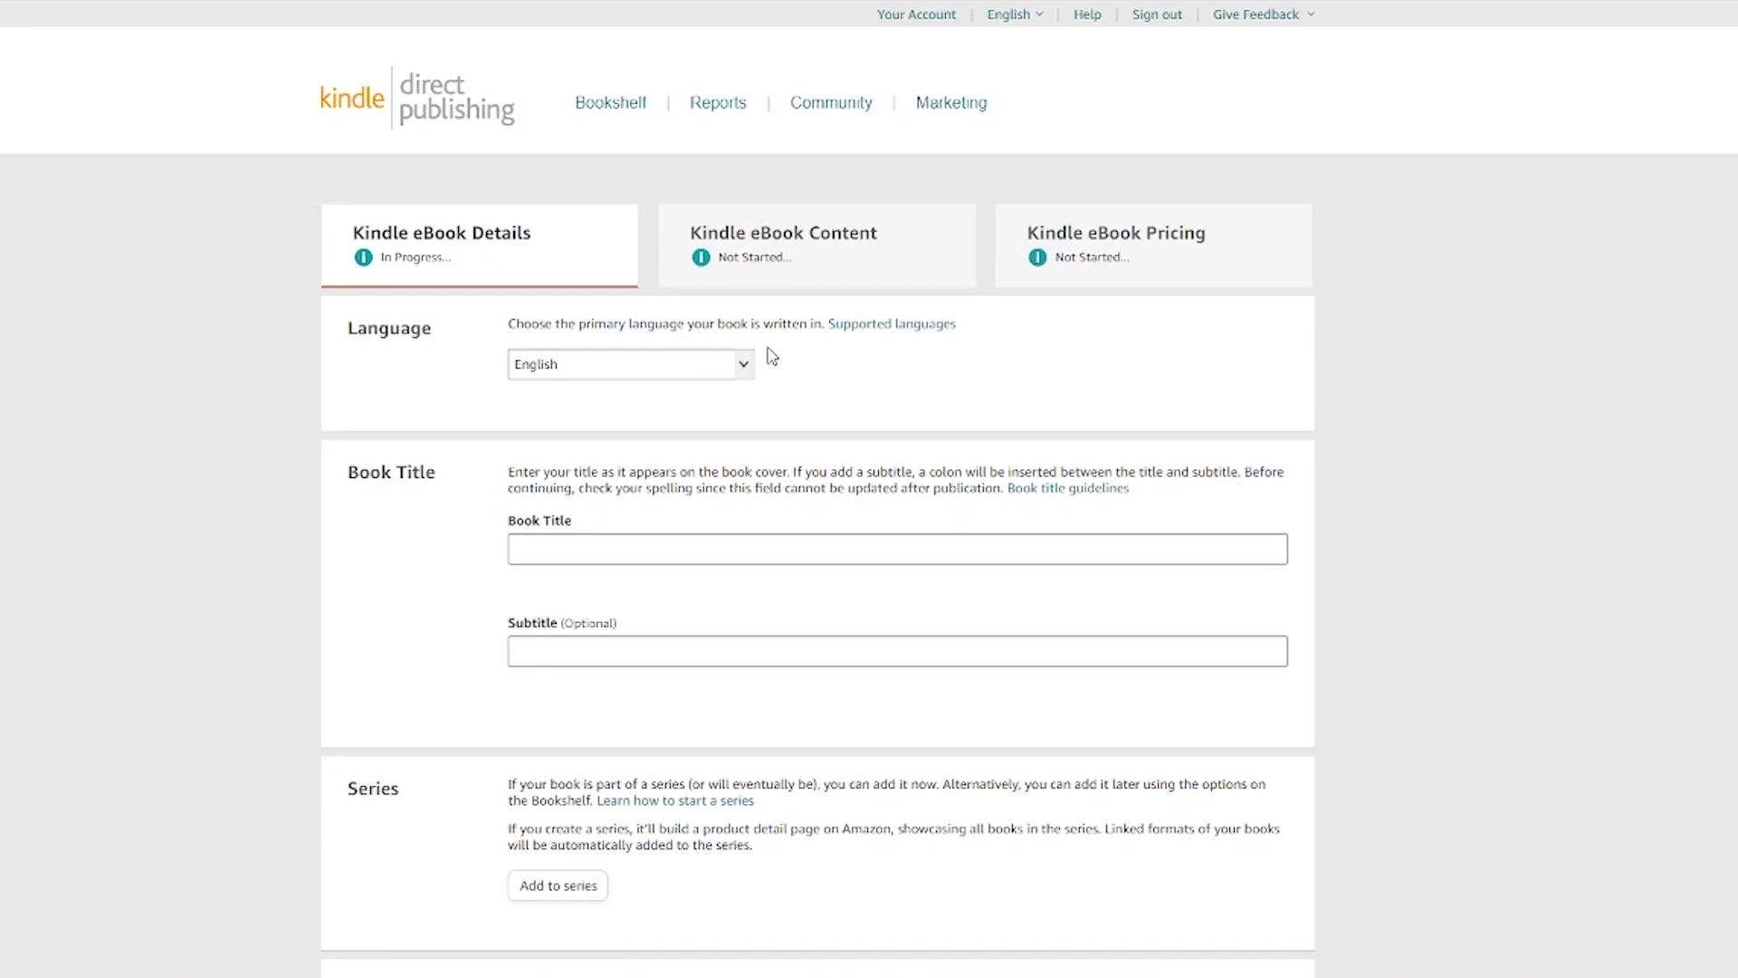
- Title the eBook 'John and The Mysterious Carpet', correcting the mistyped words
left_click(627, 539)
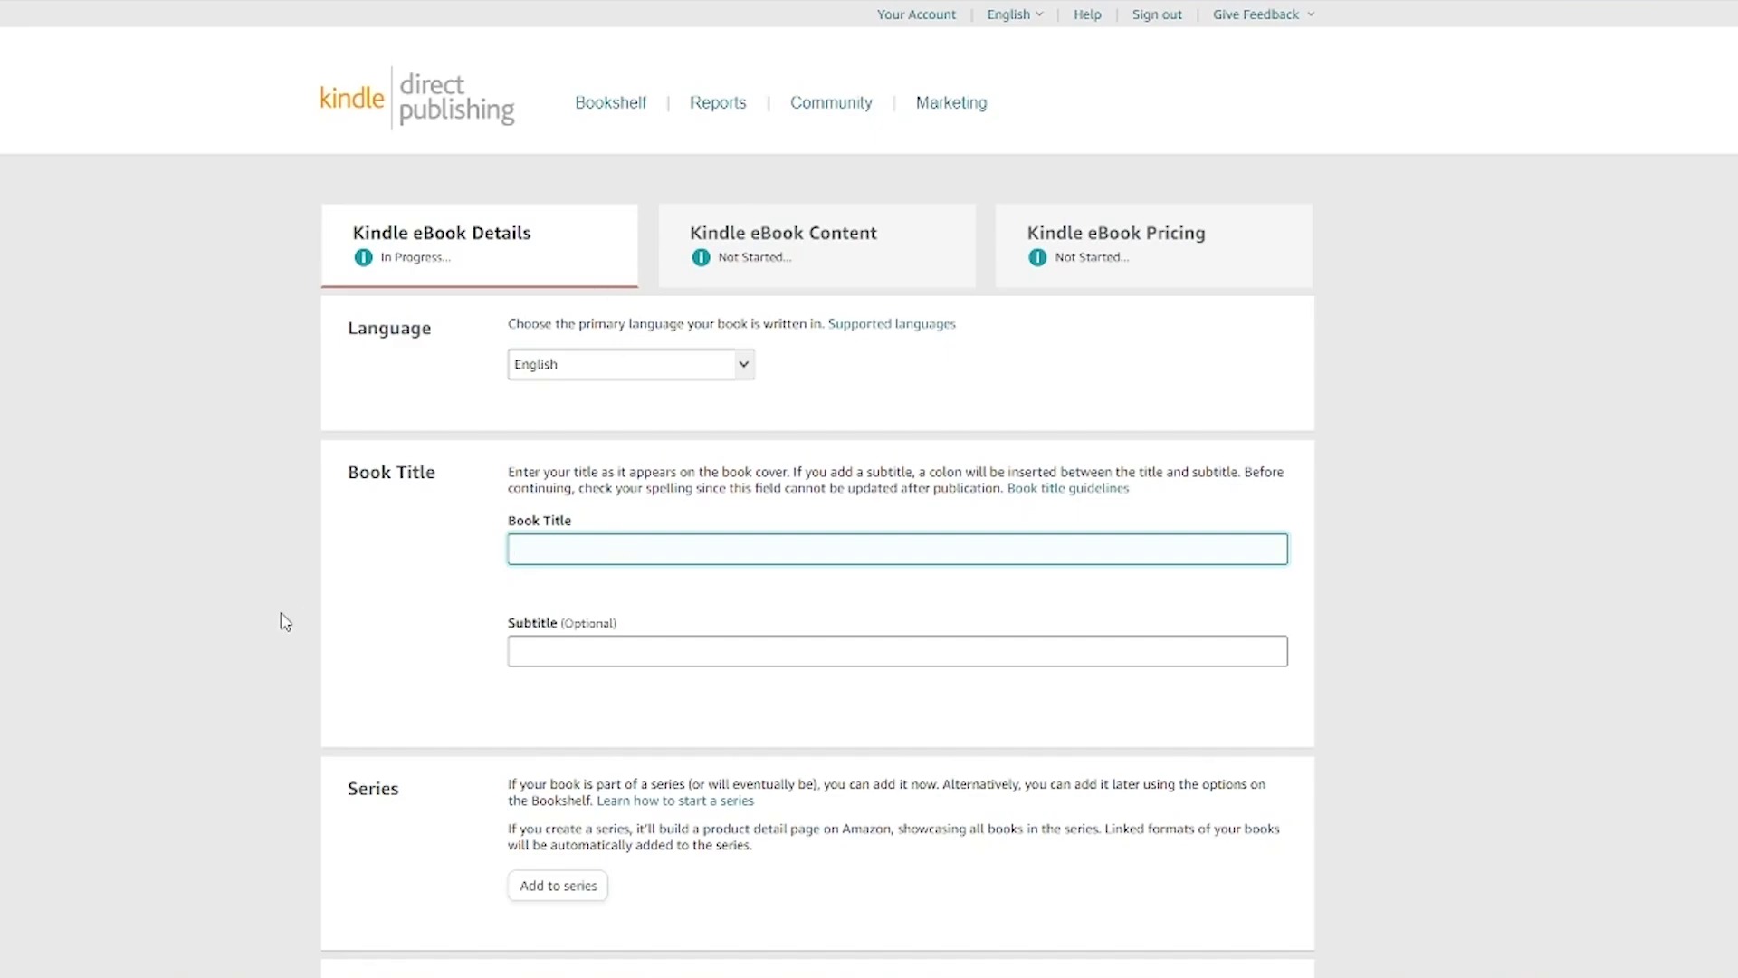
type("John and")
type(" The")
type(" panda")
key("BackSpace")
key("BackSpace")
key("BackSpace")
key("BackSpace")
key("BackSpace")
type("m")
key("BackSpace")
type("Mysterious Carpet")
- Enter the primary author's first and last name, leaving Edition Number empty
scroll(563, 622, "down", 5)
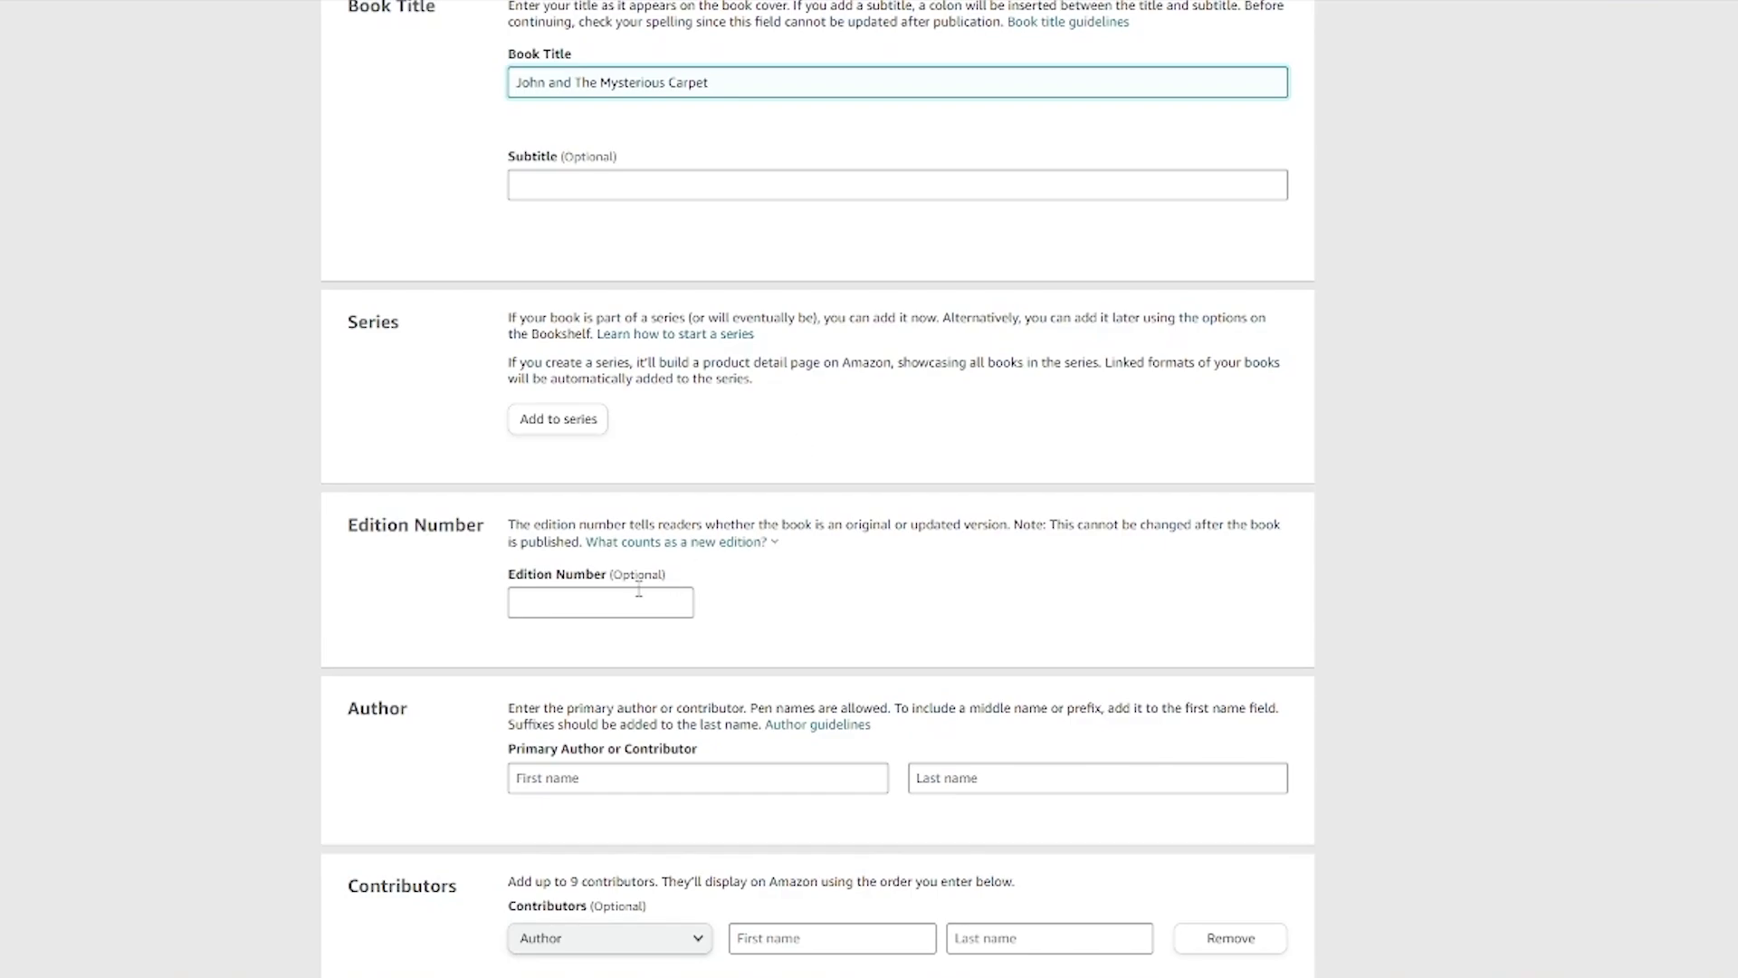
scroll(639, 588, "down", 3)
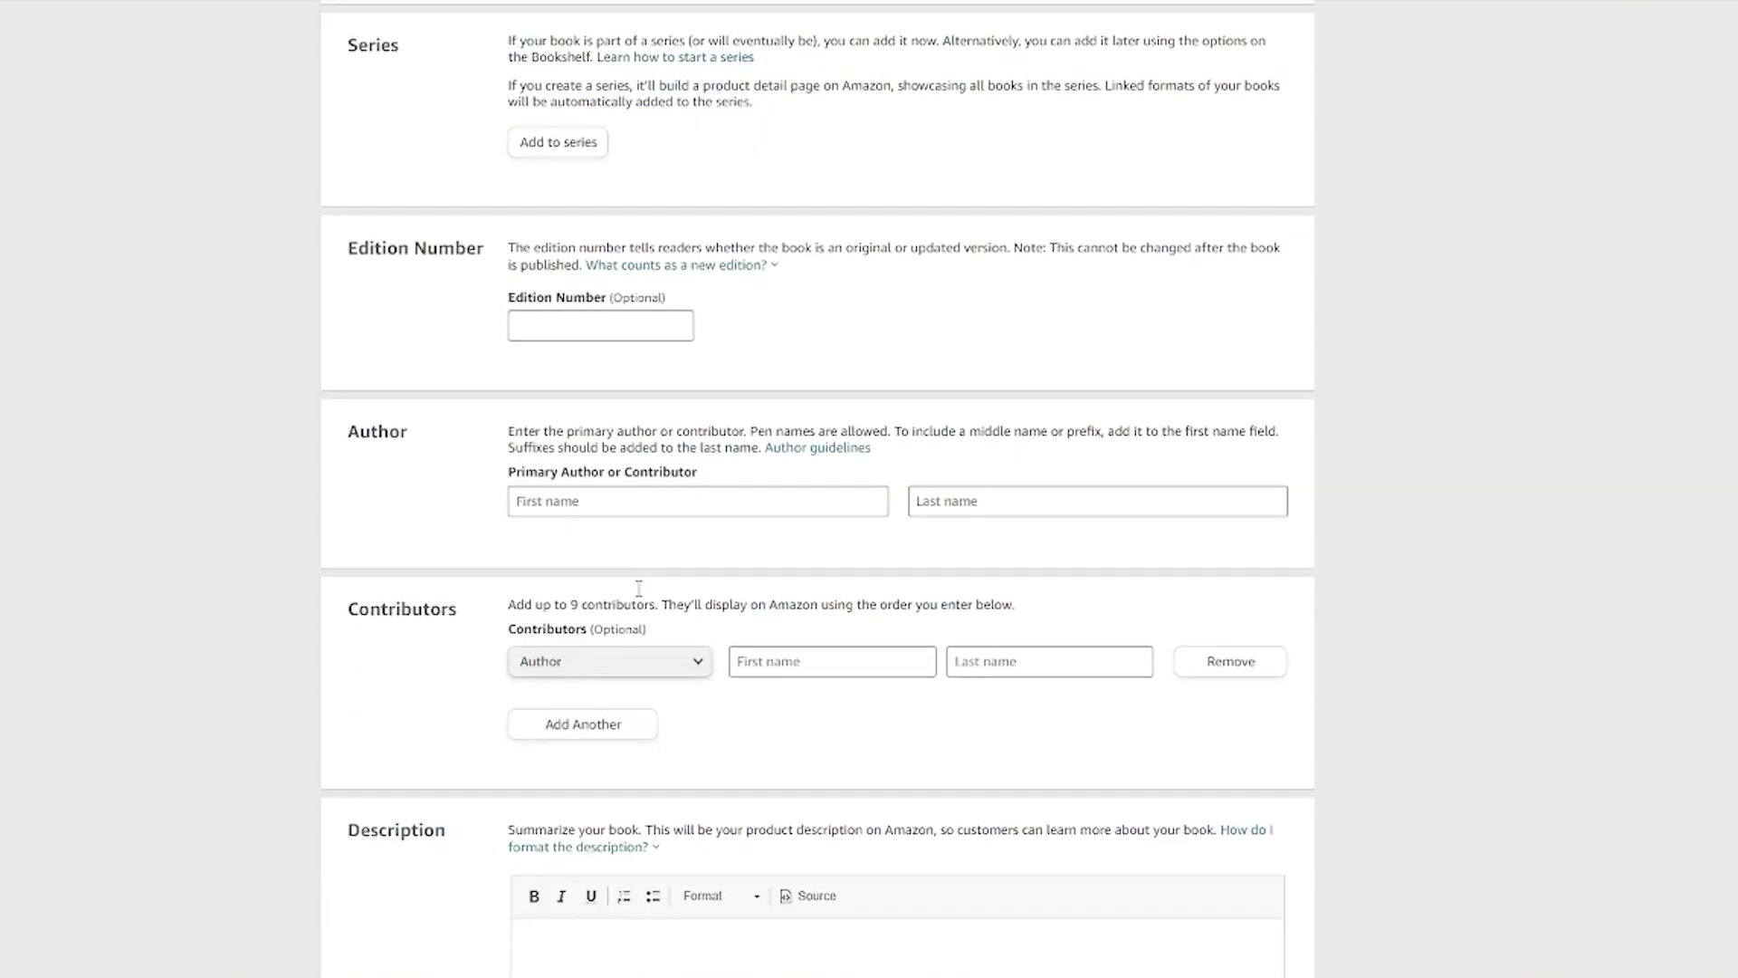
left_click(593, 336)
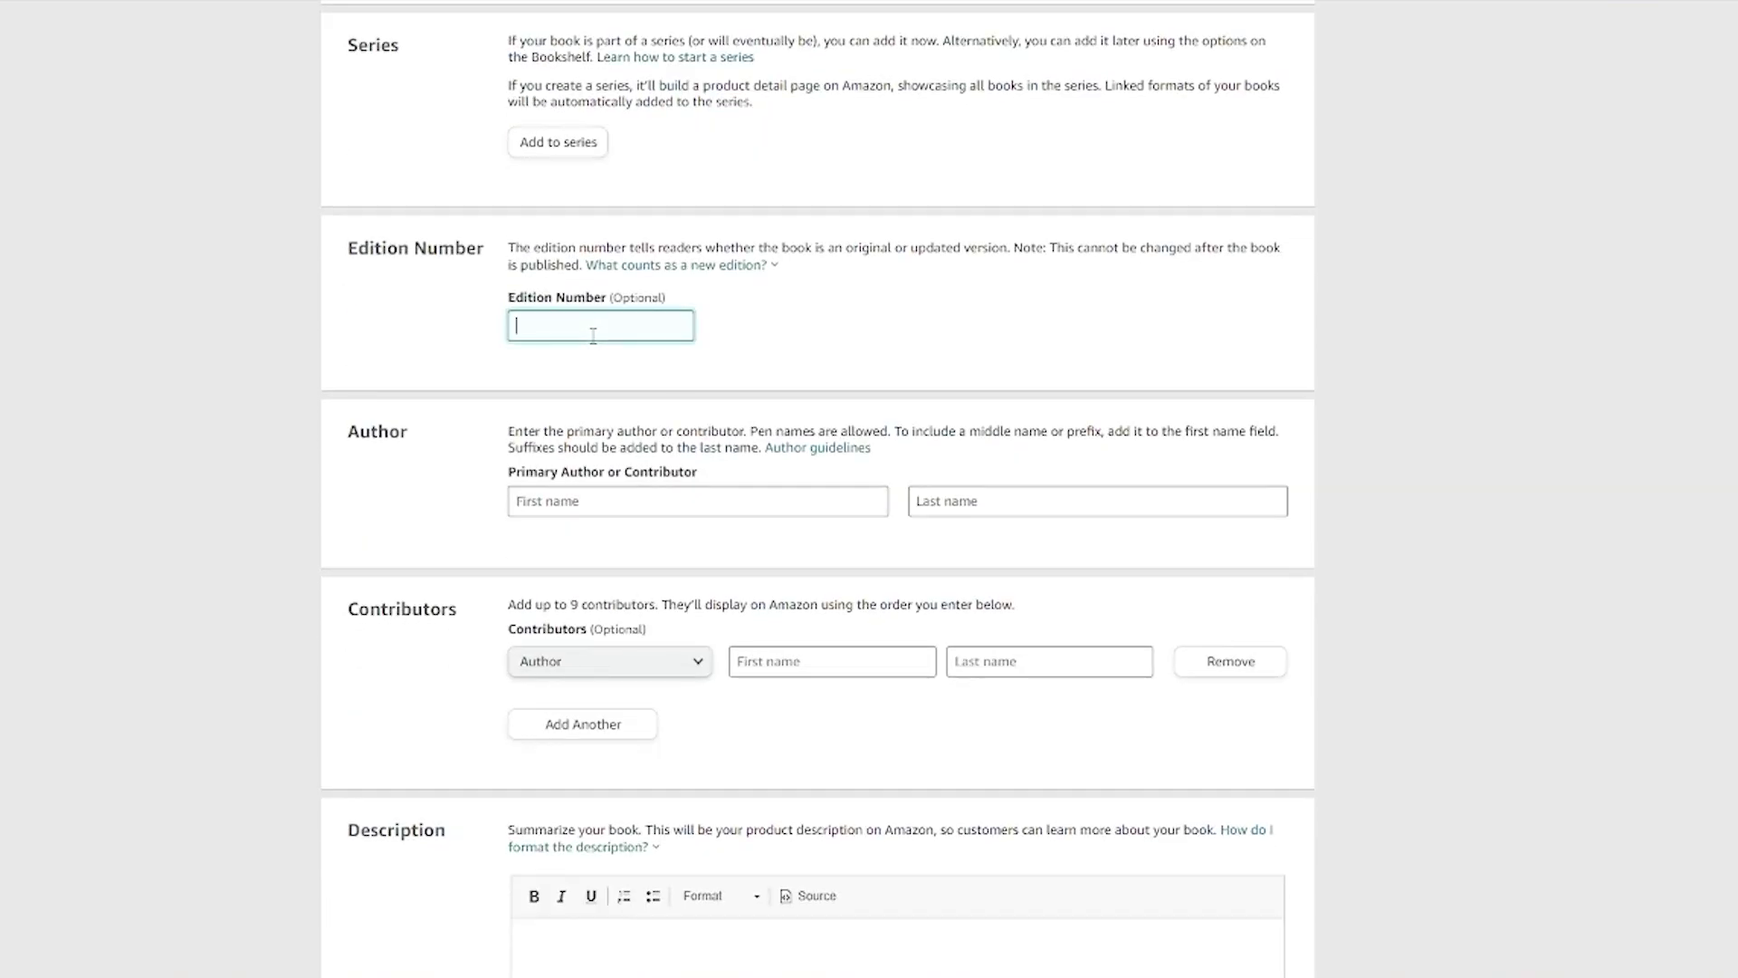
left_click(602, 507)
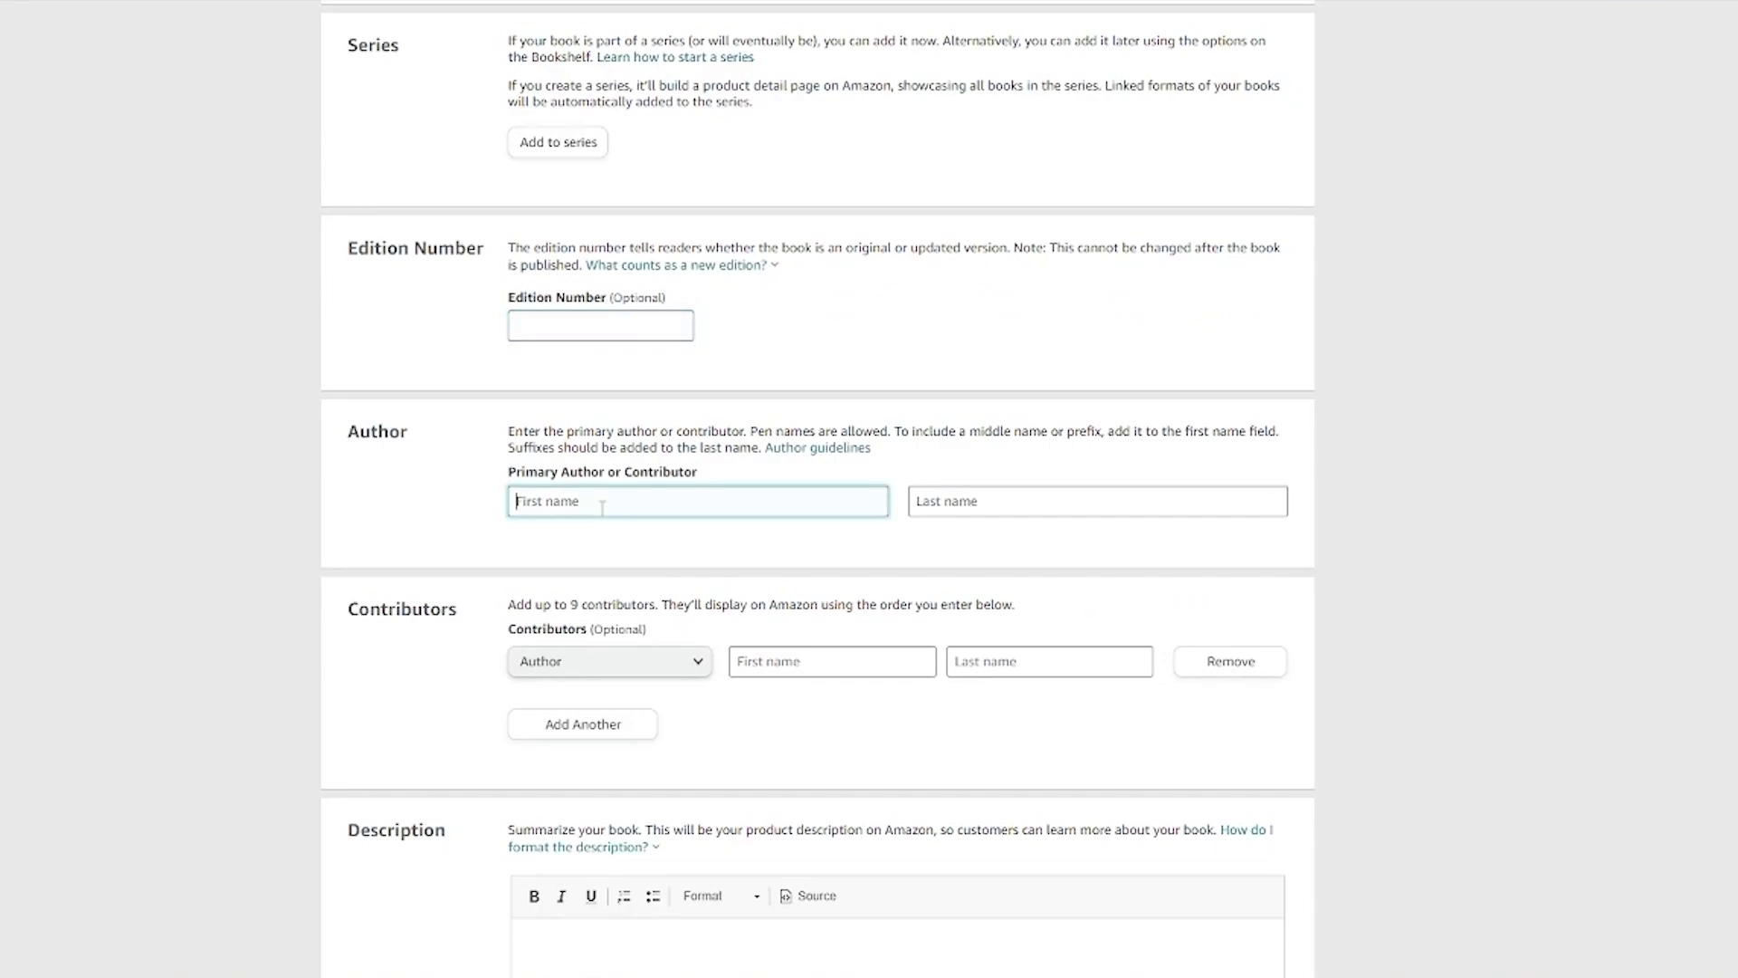
type("John")
left_click(953, 505)
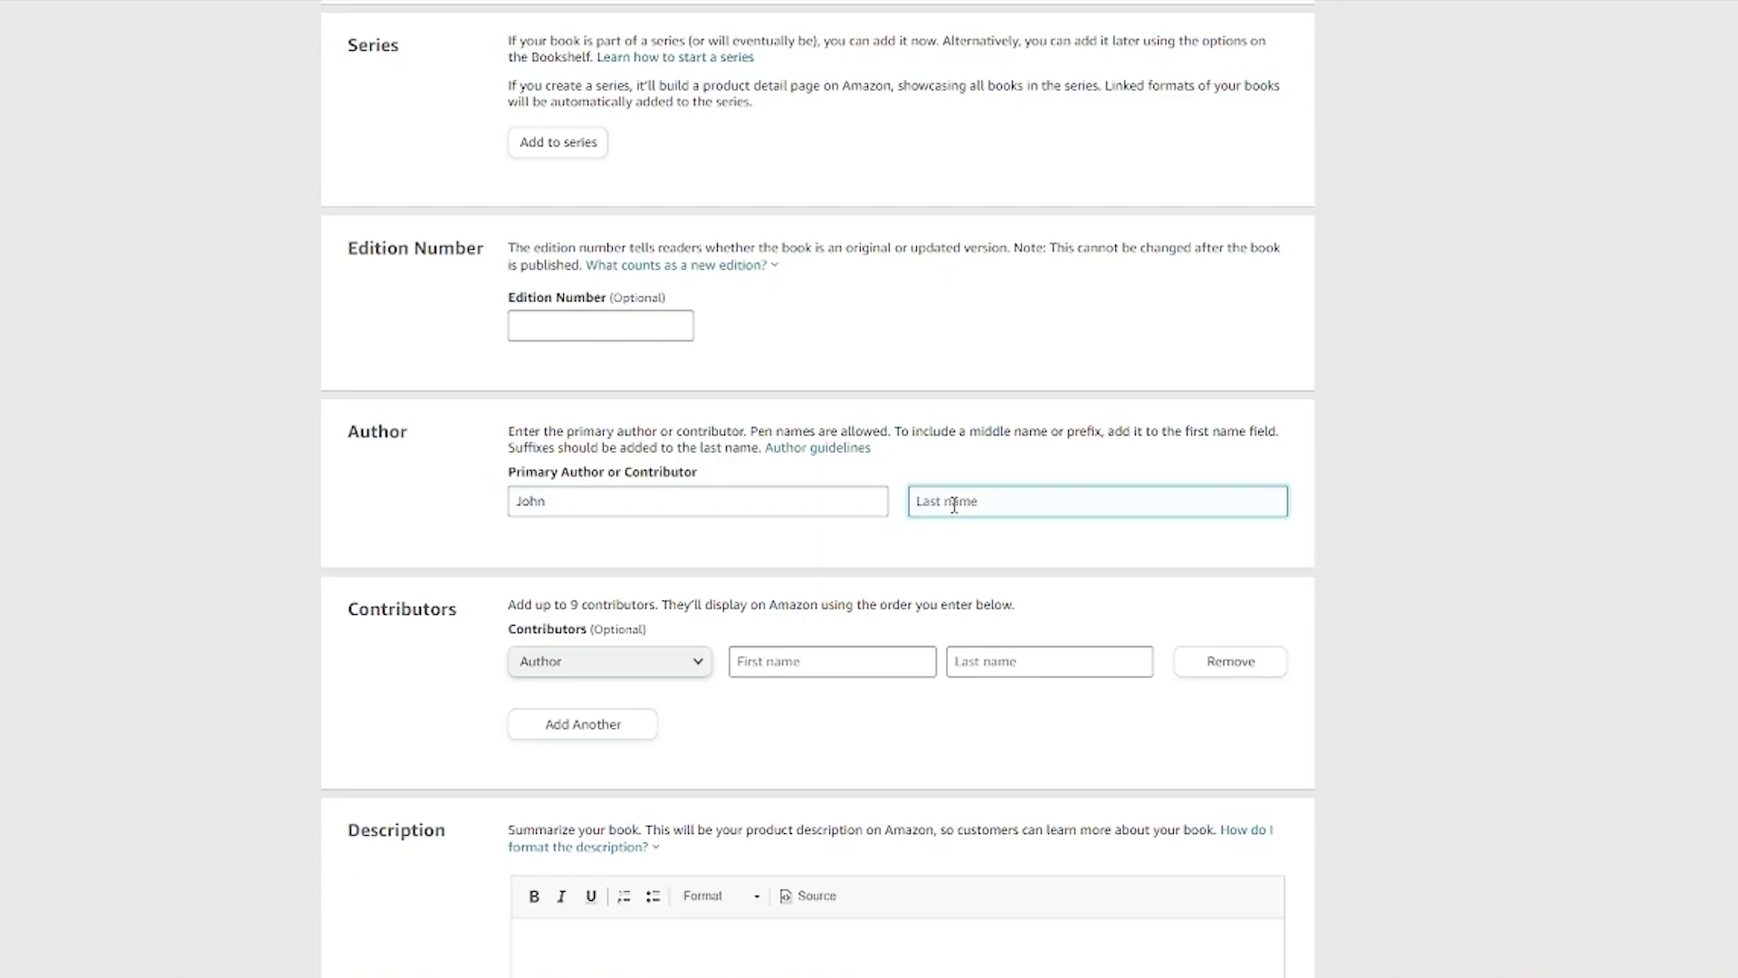
type("Lahey")
- Leave the contributor role as Author and put the cursor in the book description field
scroll(819, 541, "down", 5)
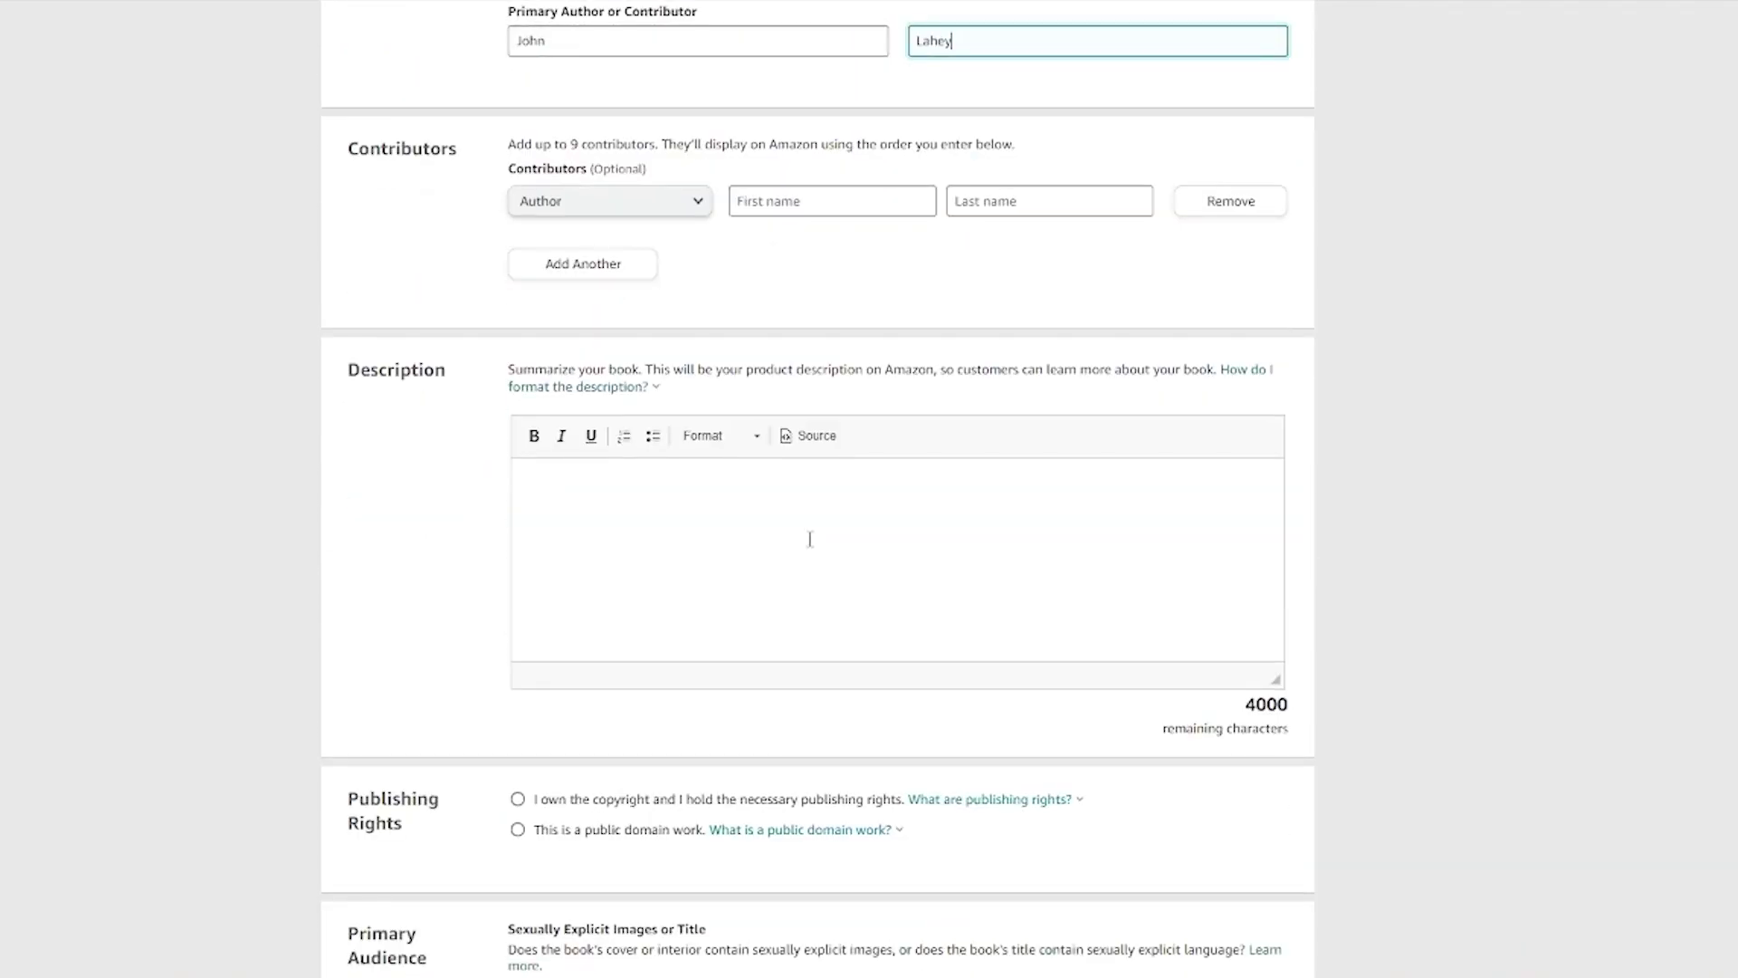
left_click(652, 213)
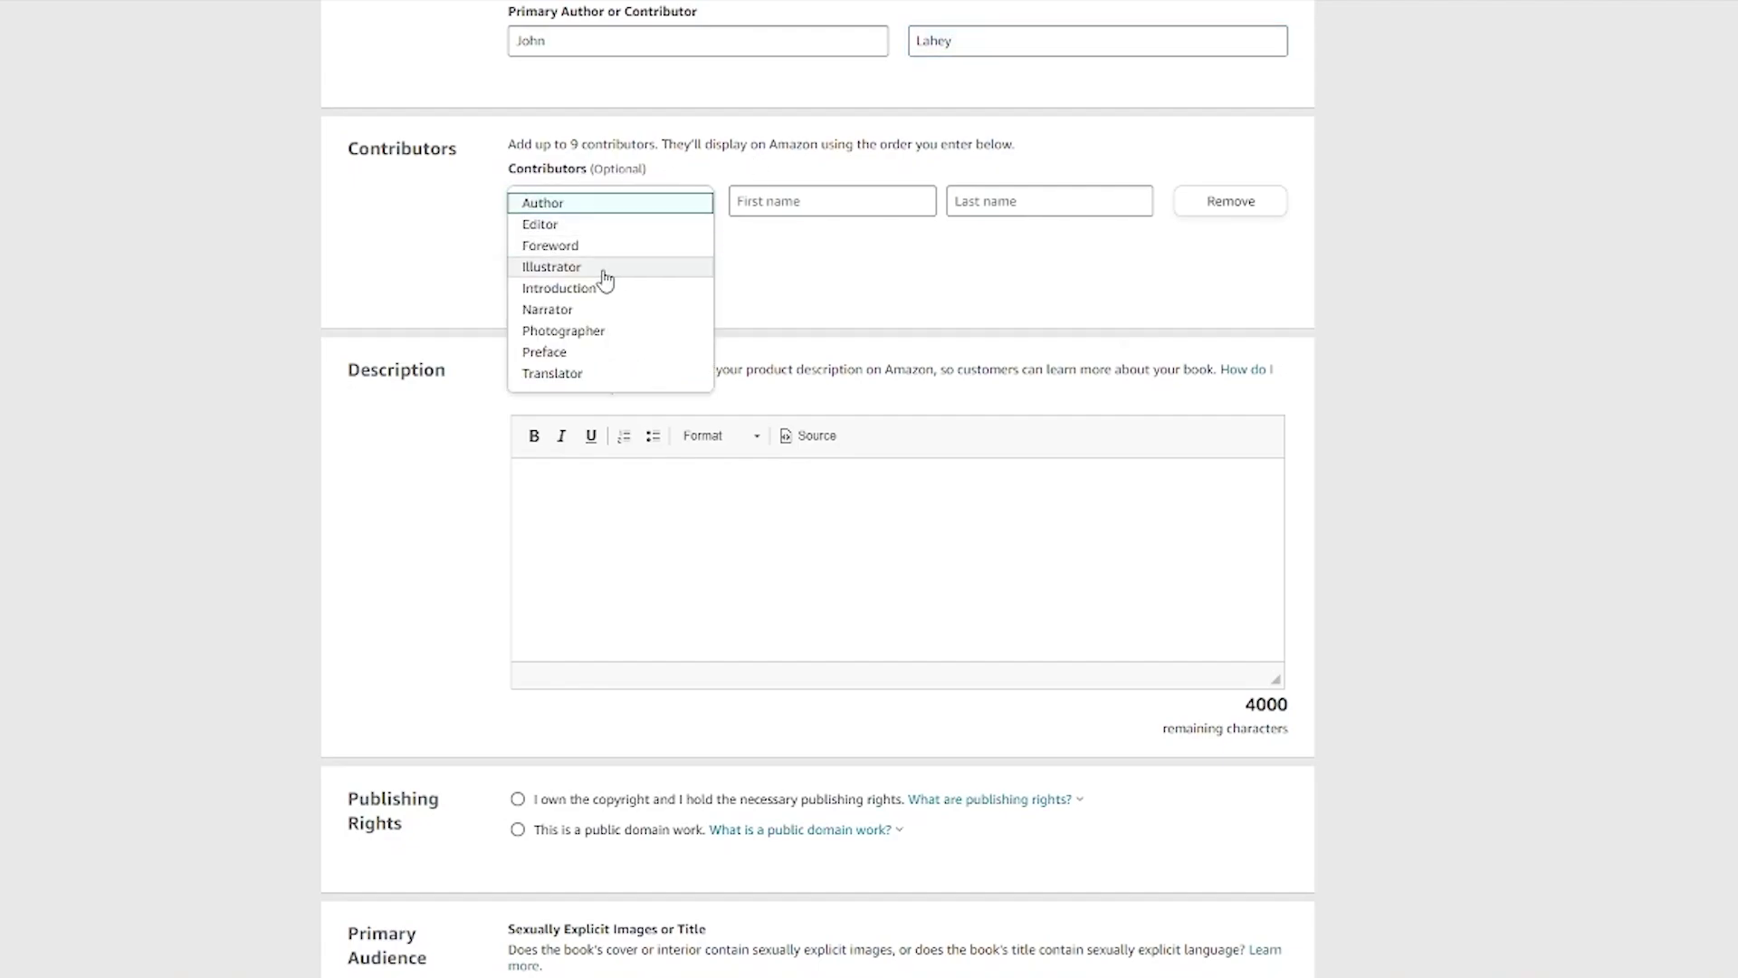
left_click(826, 277)
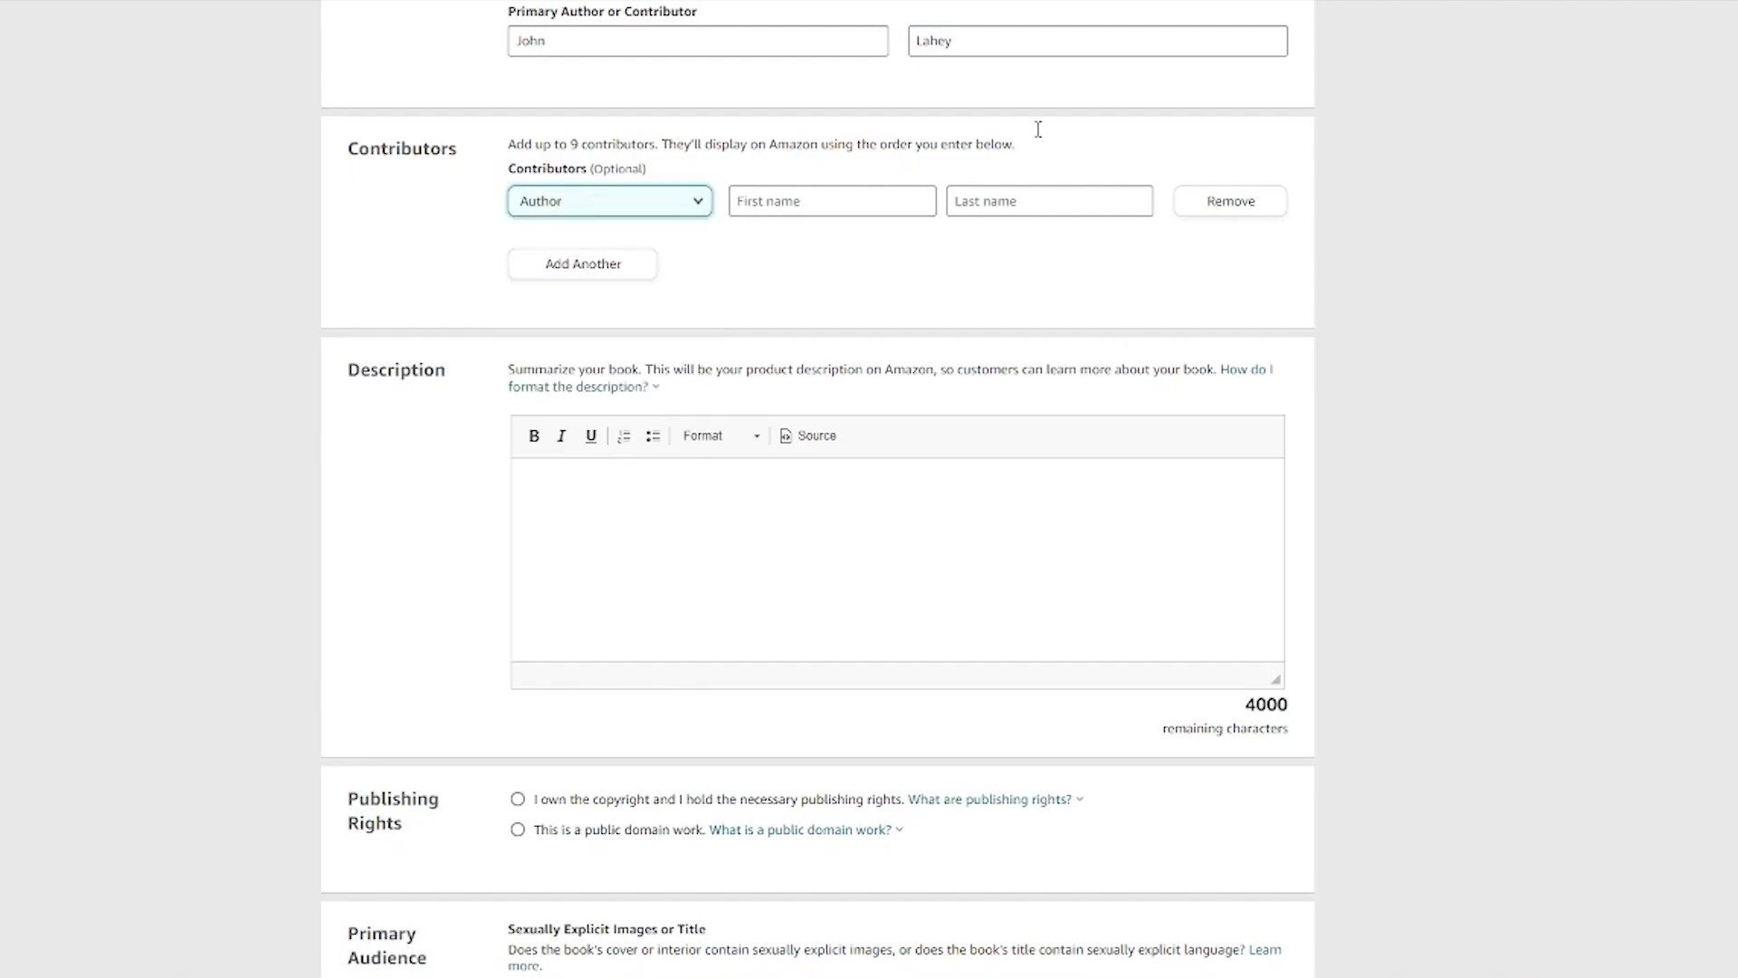
left_click(1213, 204)
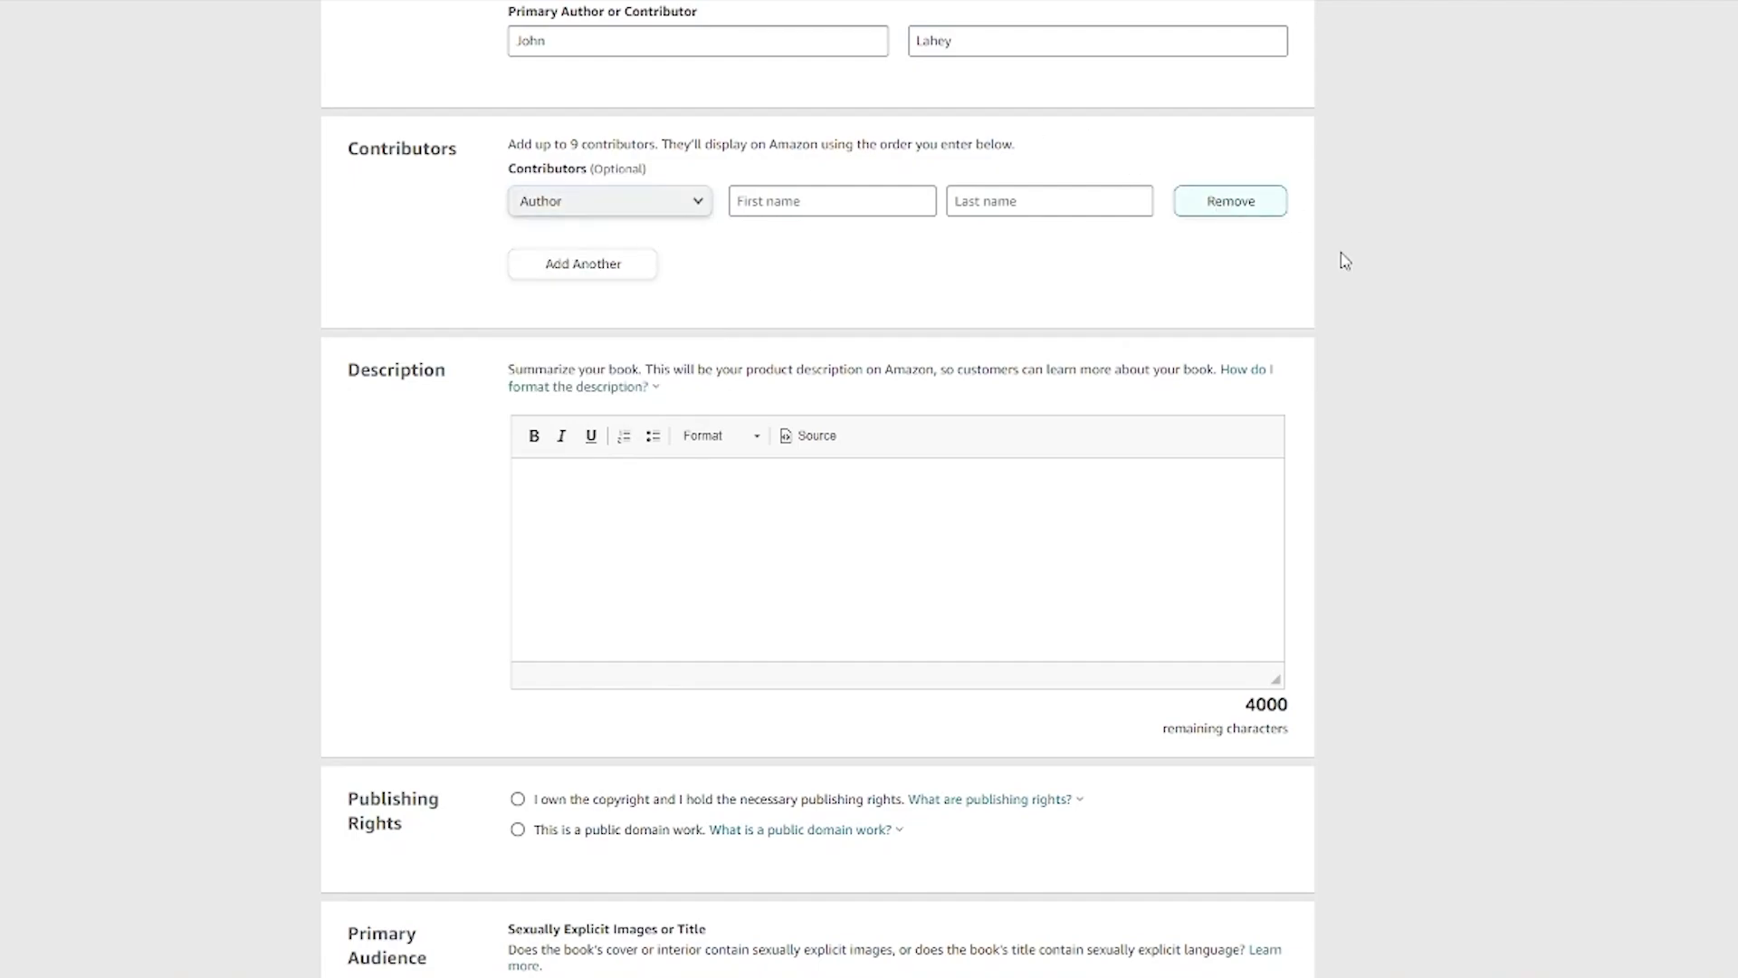
scroll(1342, 254, "down", 2)
left_click(976, 384)
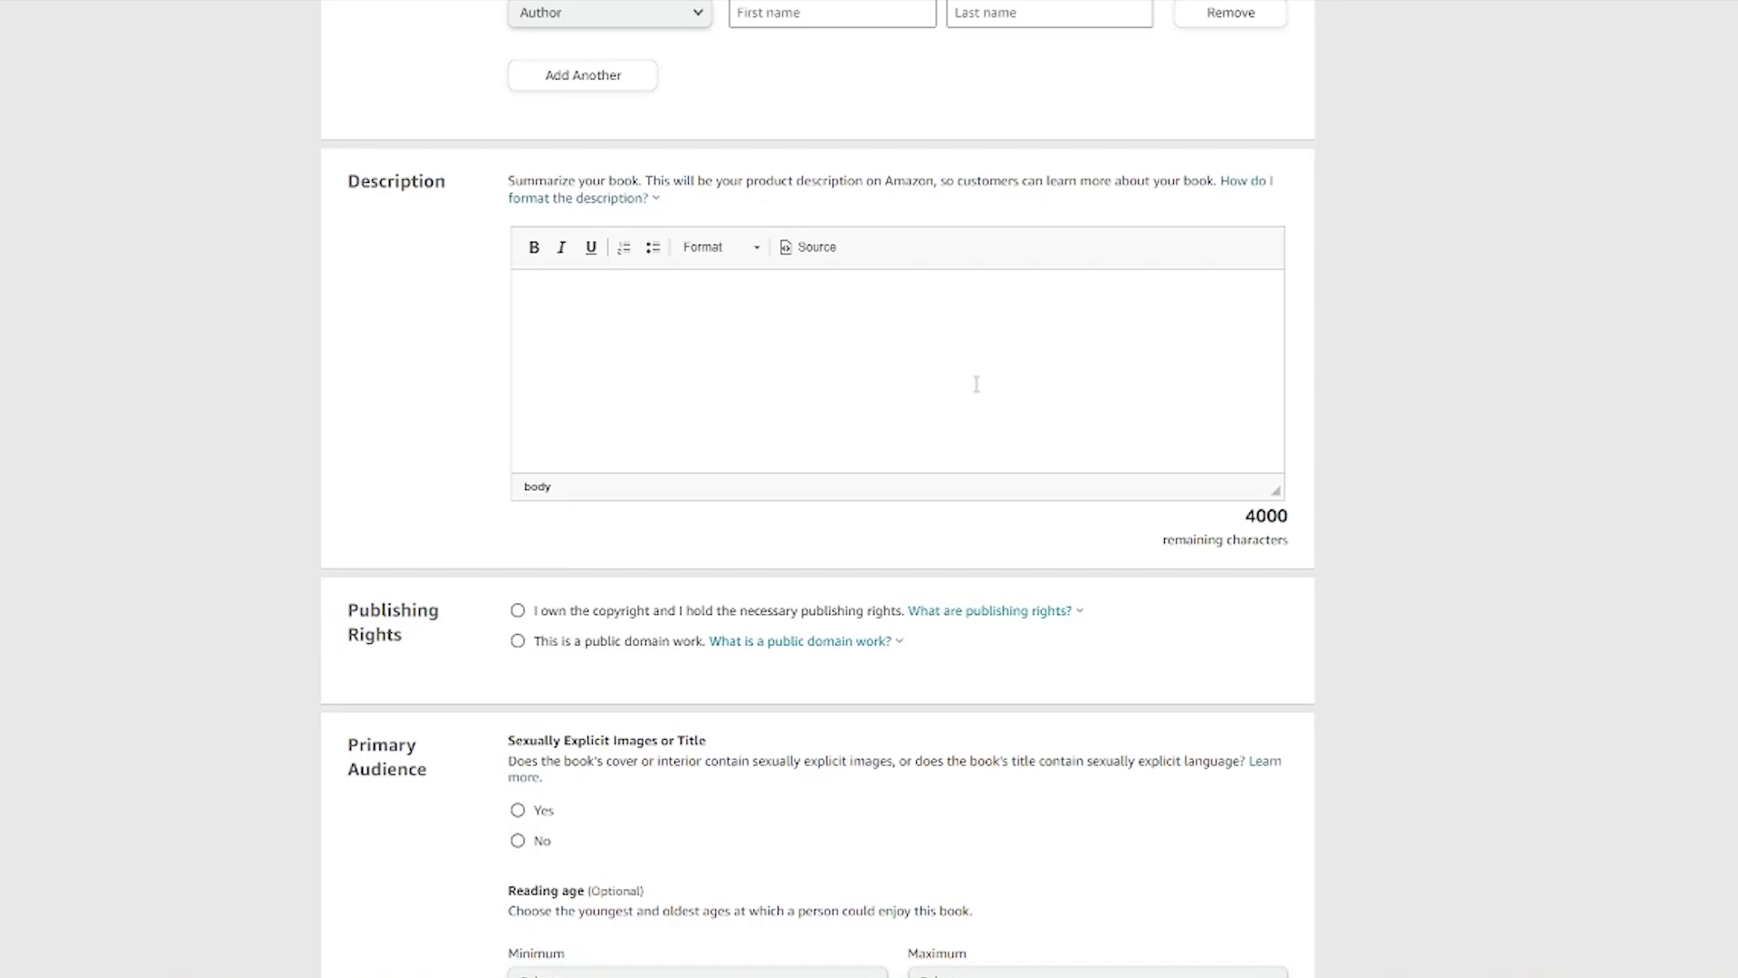
scroll(976, 384, "down", 3)
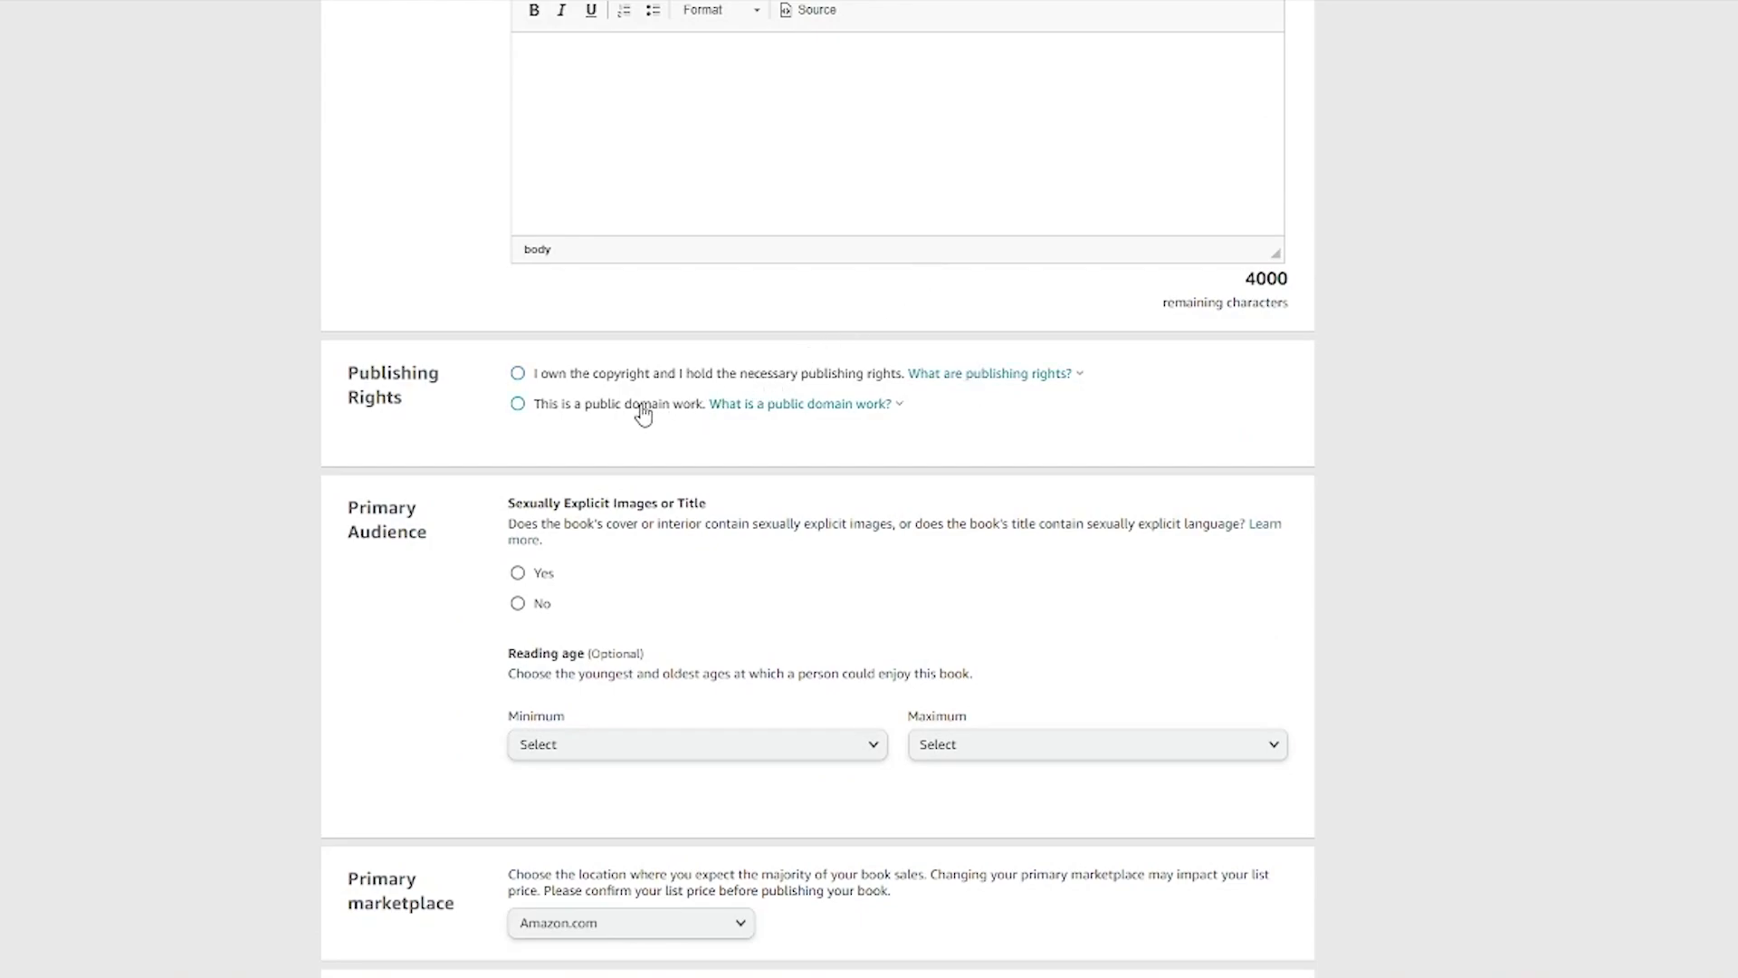
- Declare that you own the copyright and the book has no sexually explicit images
left_click(670, 375)
scroll(858, 293, "down", 3)
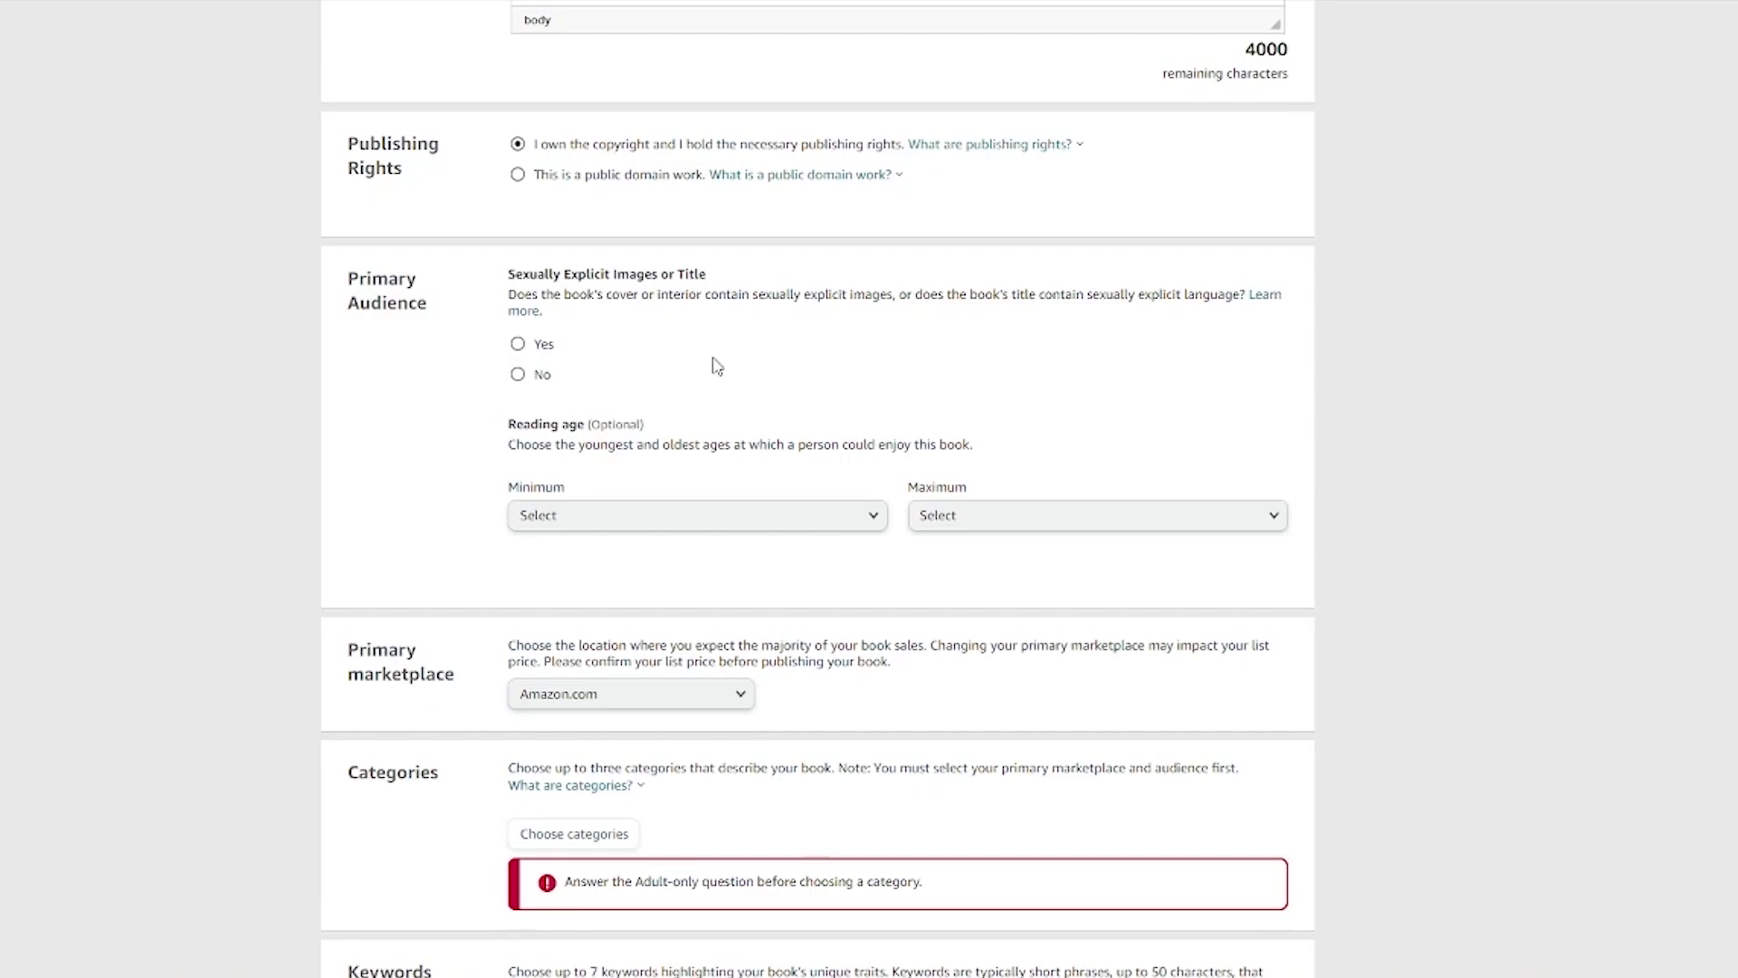
left_click(519, 377)
scroll(341, 488, "down", 5)
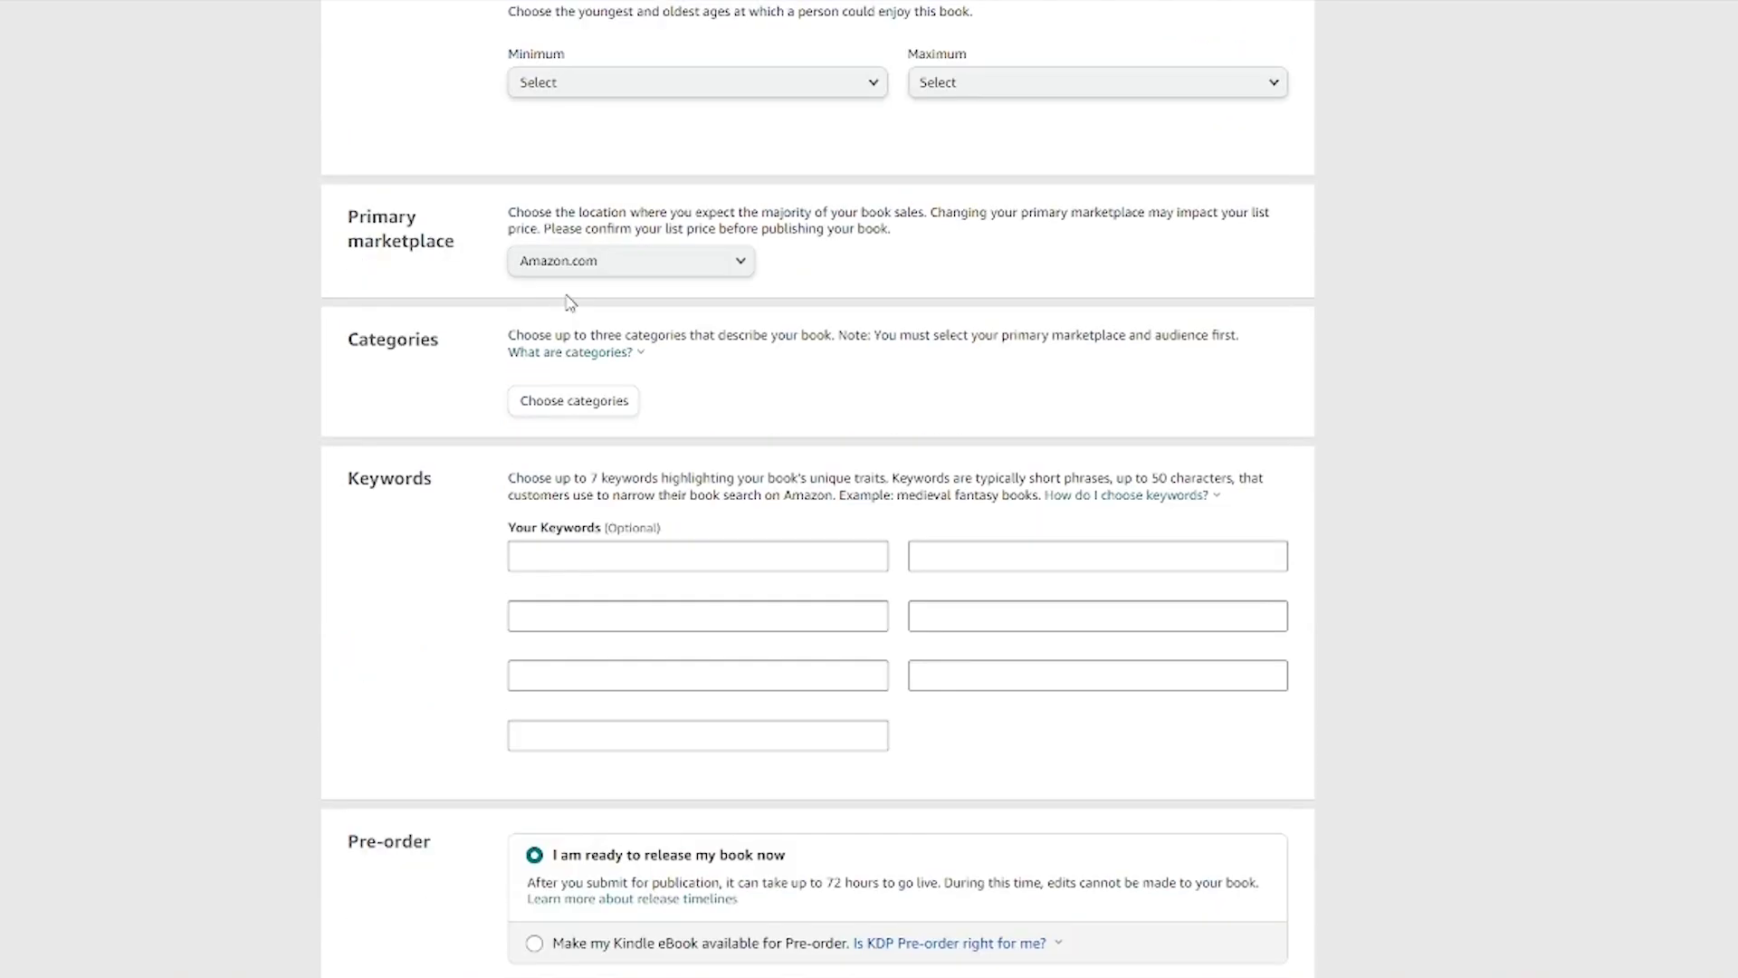
- Keep Amazon.com as the primary marketplace
left_click(614, 259)
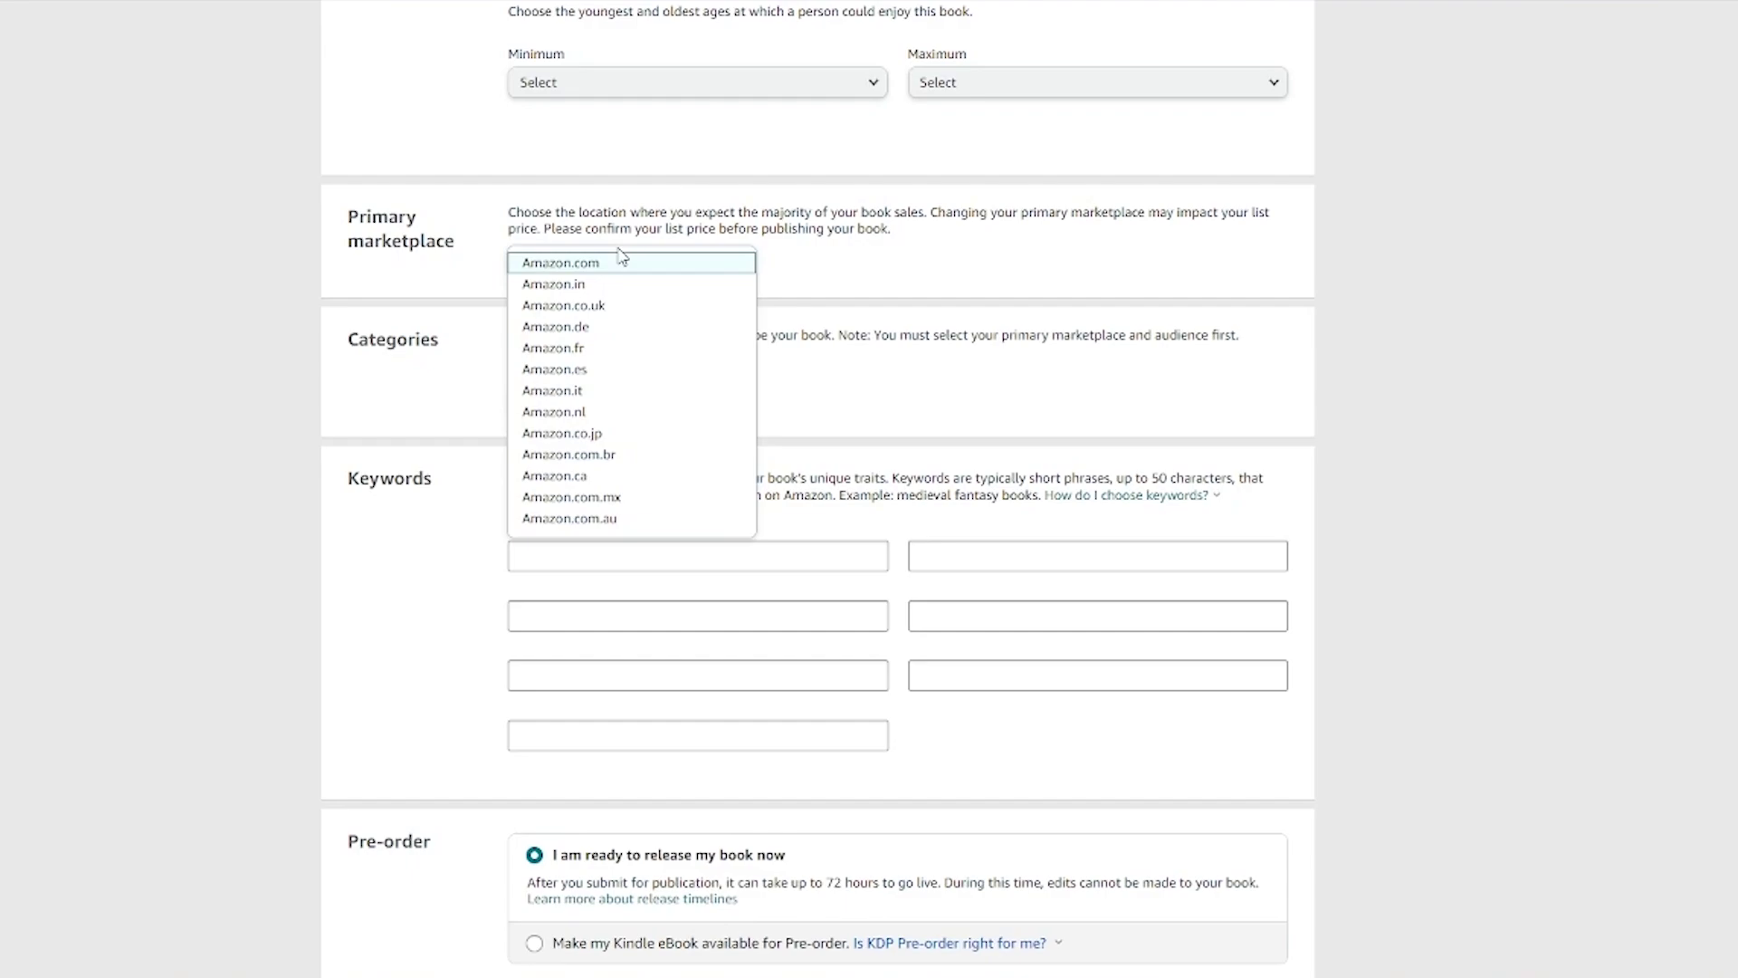
left_click(602, 264)
left_click(602, 263)
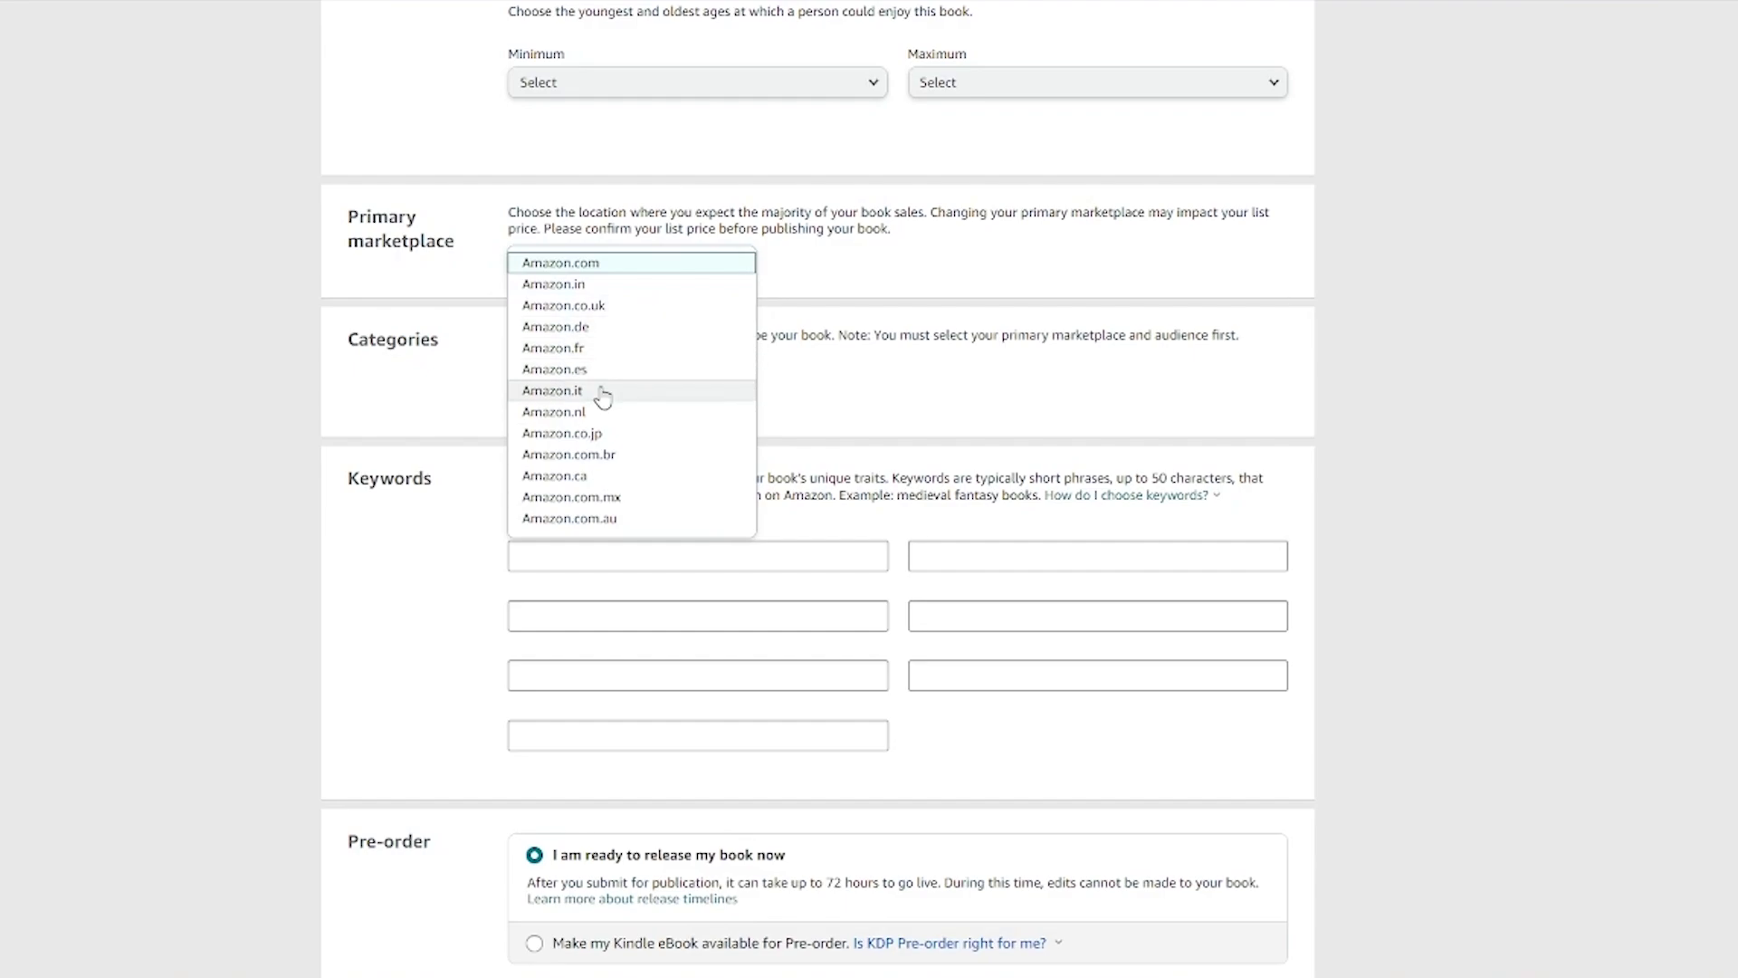
left_click(362, 327)
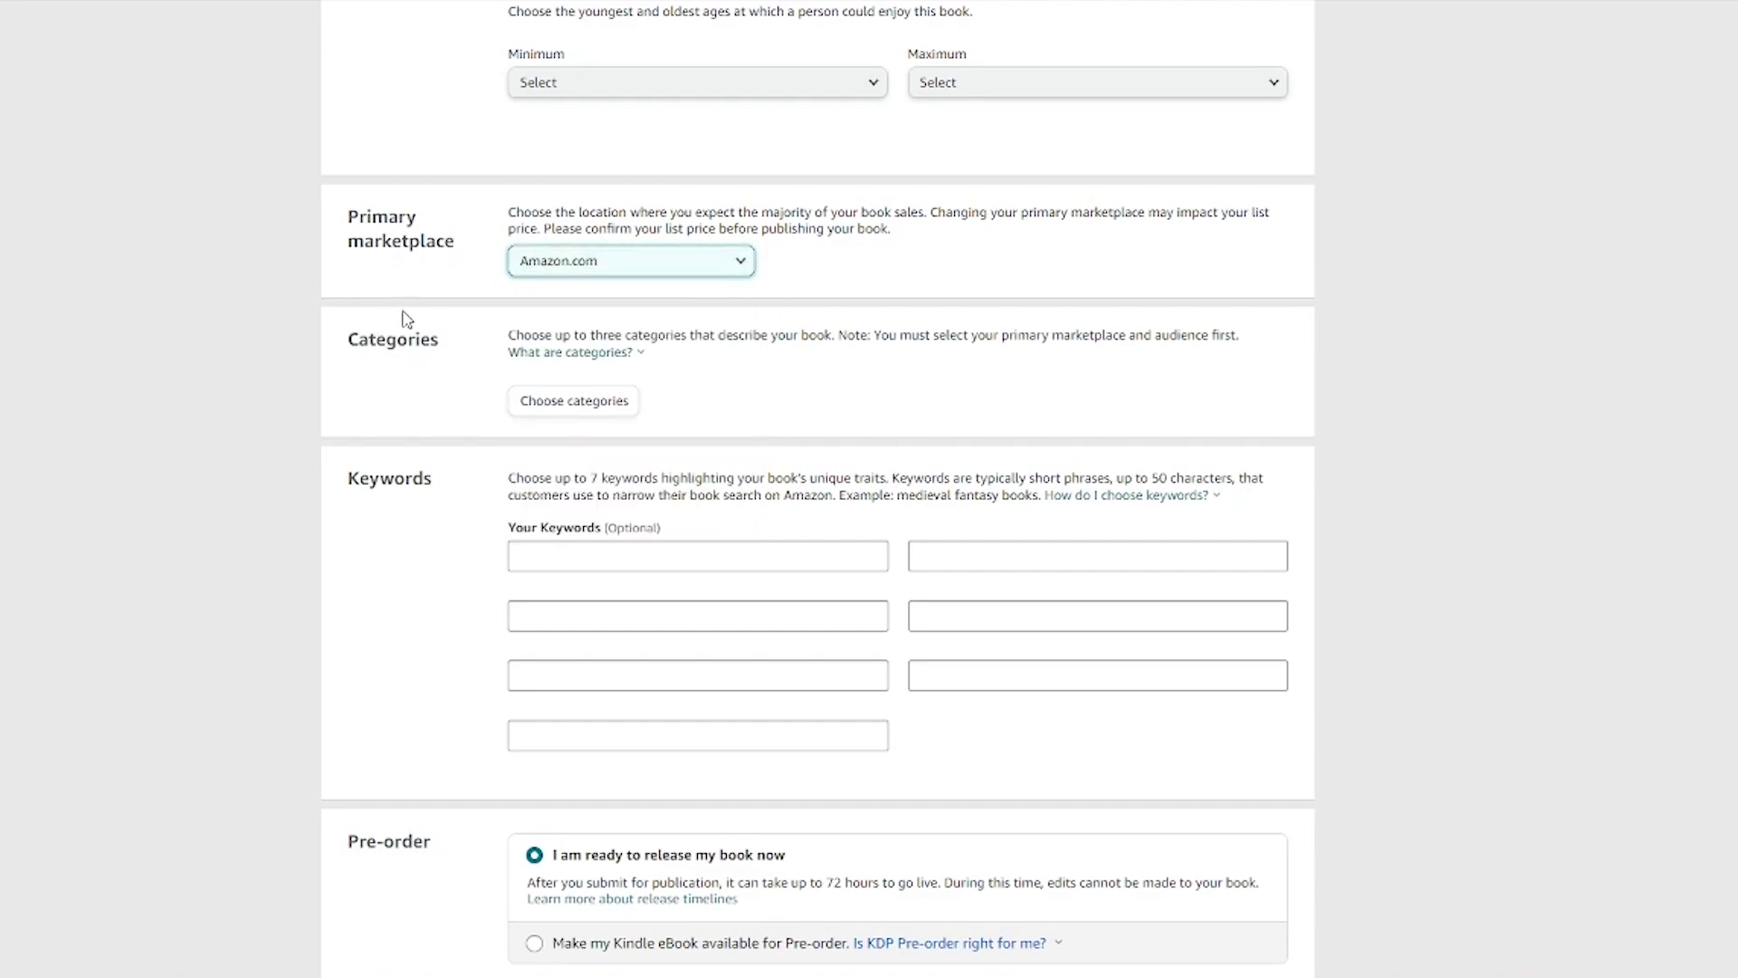
left_click(587, 407)
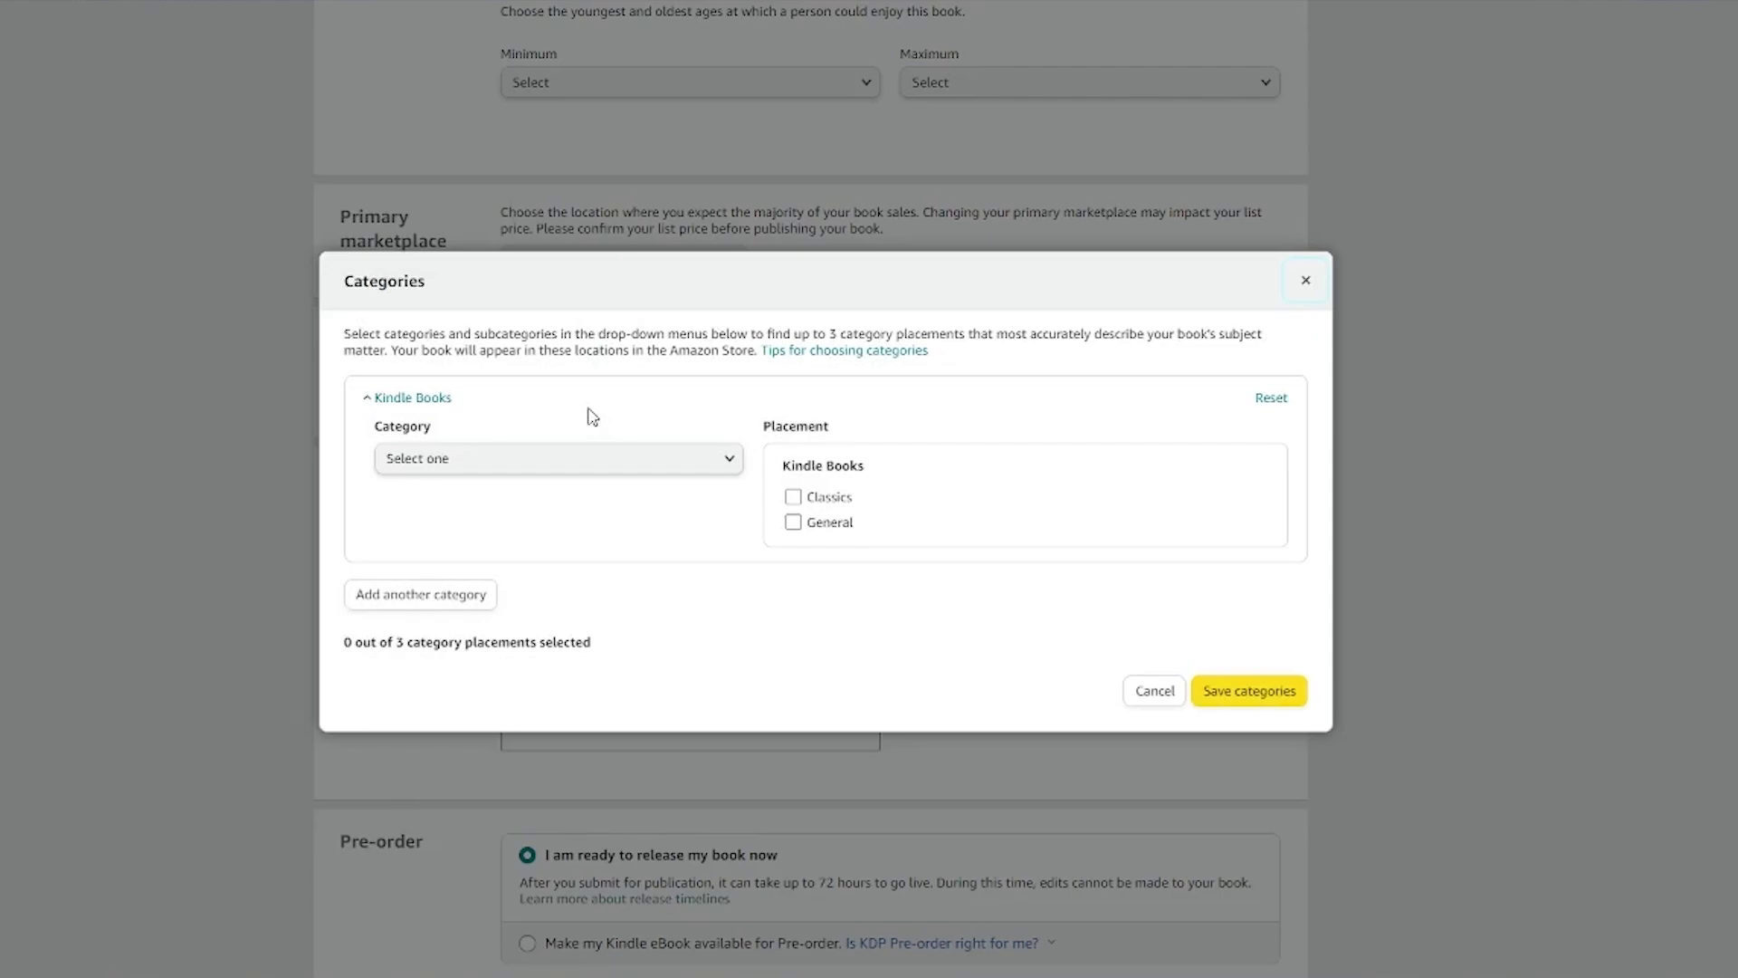
- Save the category Comics, Manga & Graphic Novels › Fantasy Graphic Novels for the eBook
left_click(593, 464)
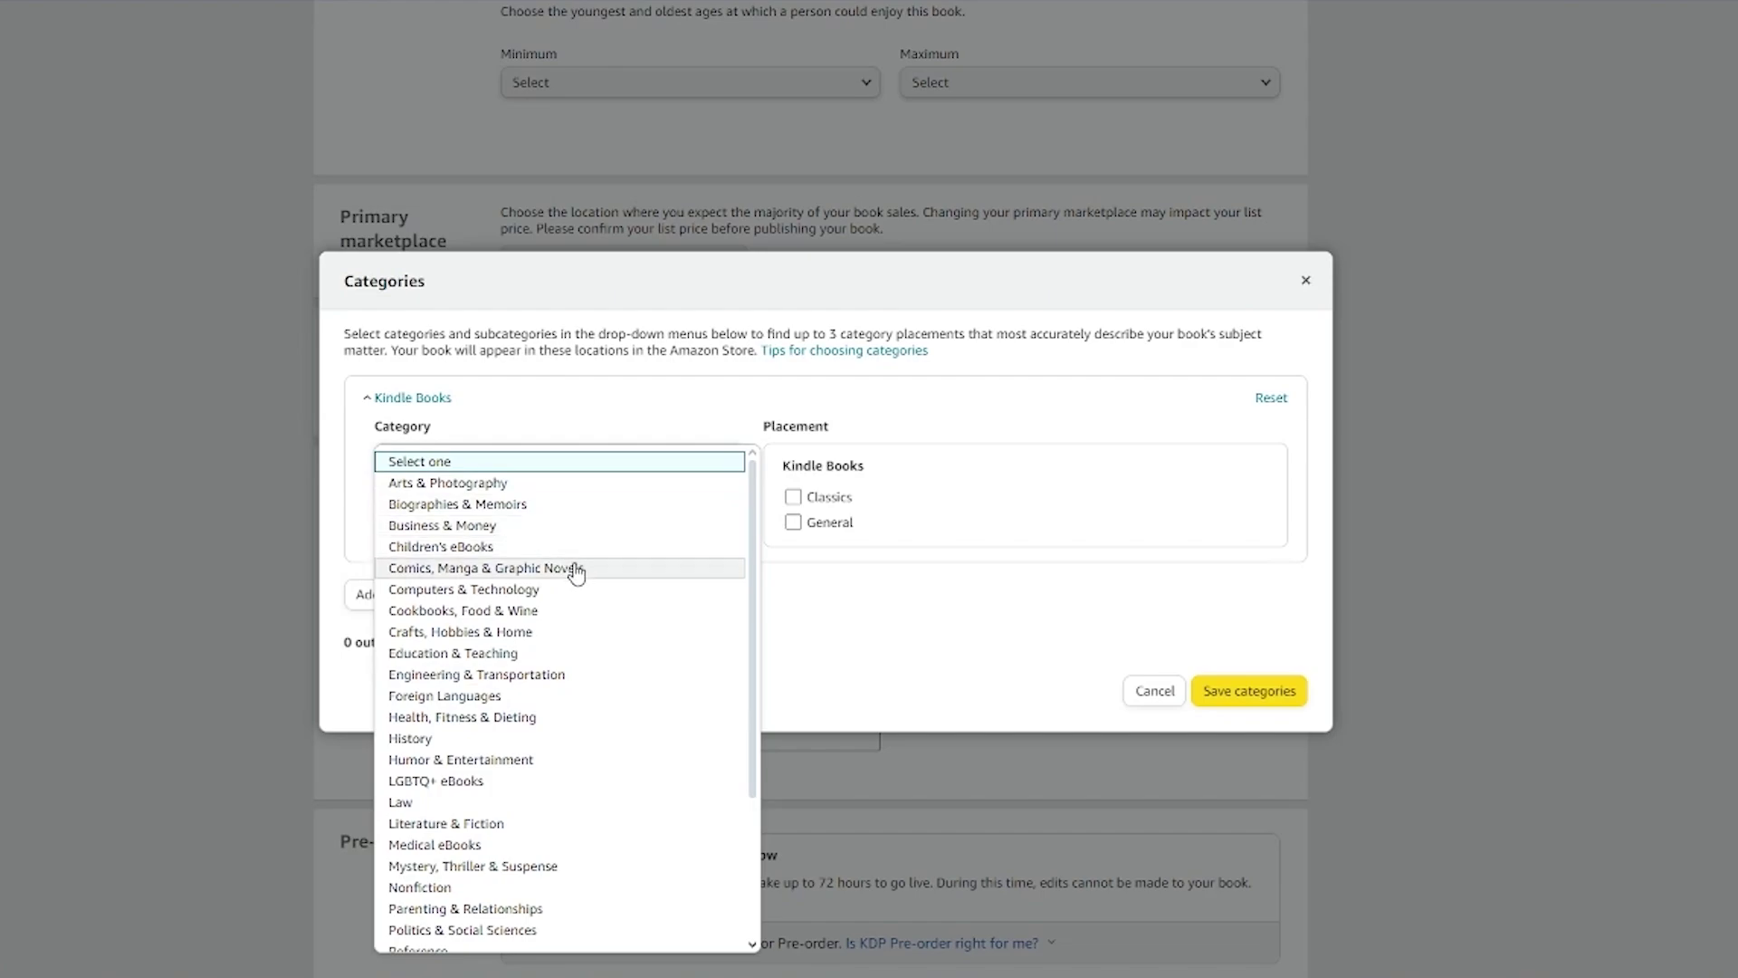
left_click(575, 571)
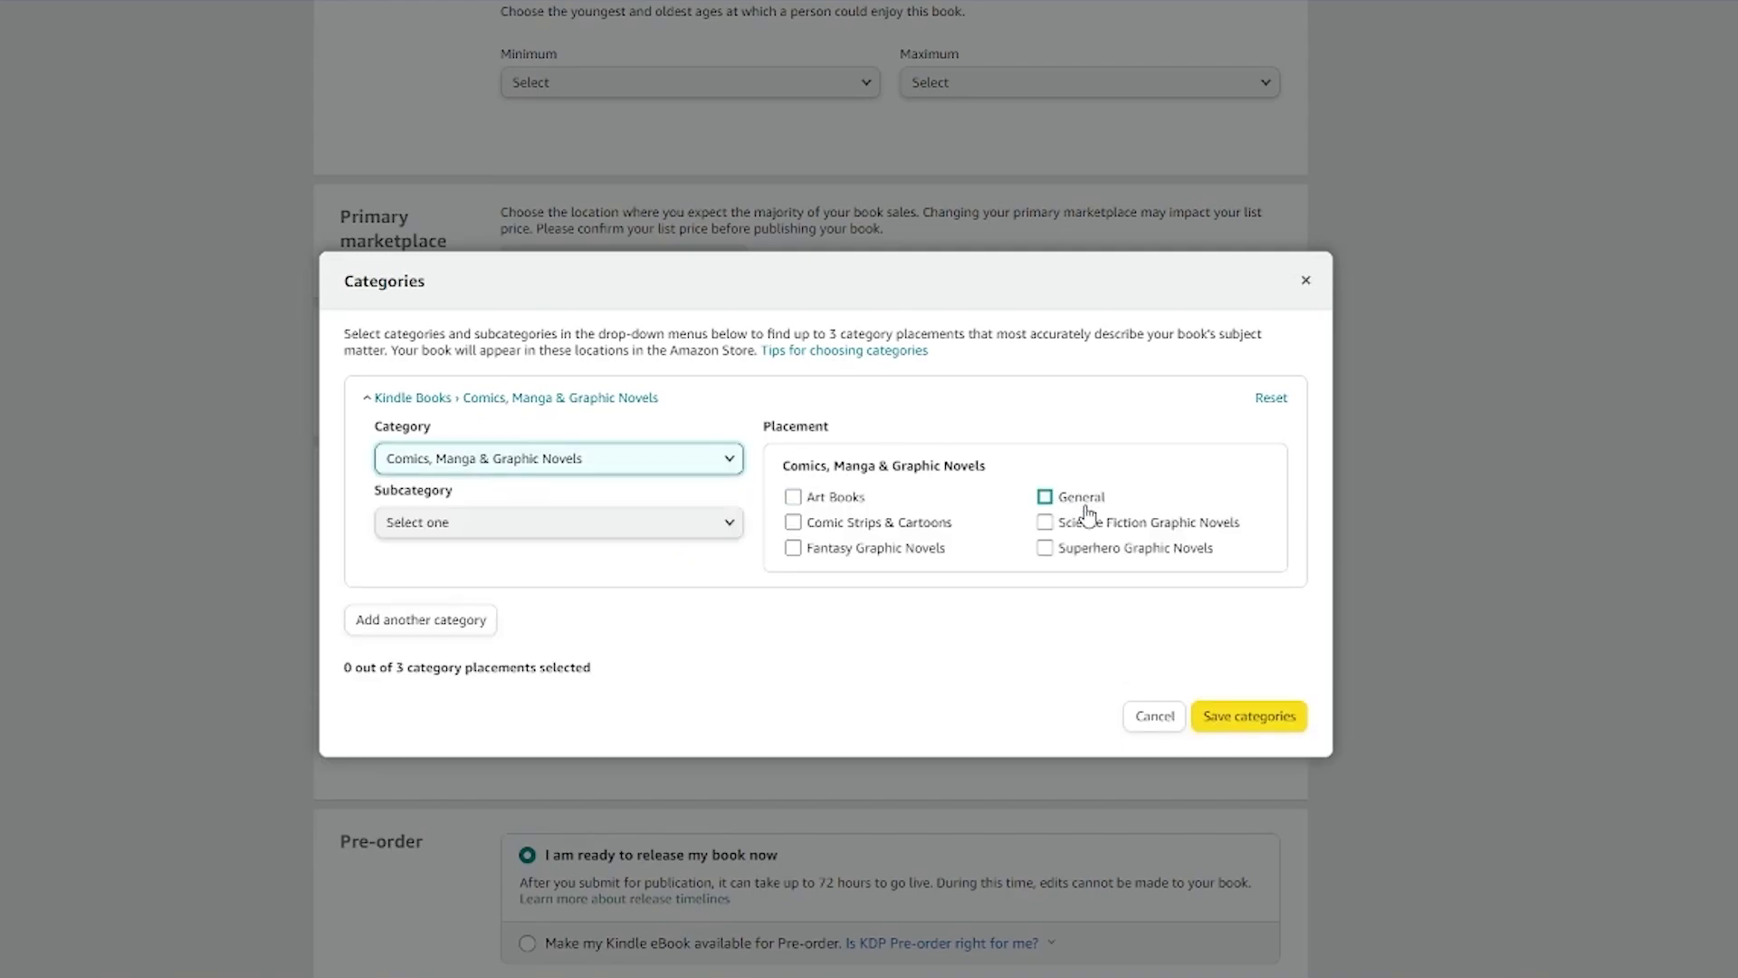
left_click(892, 548)
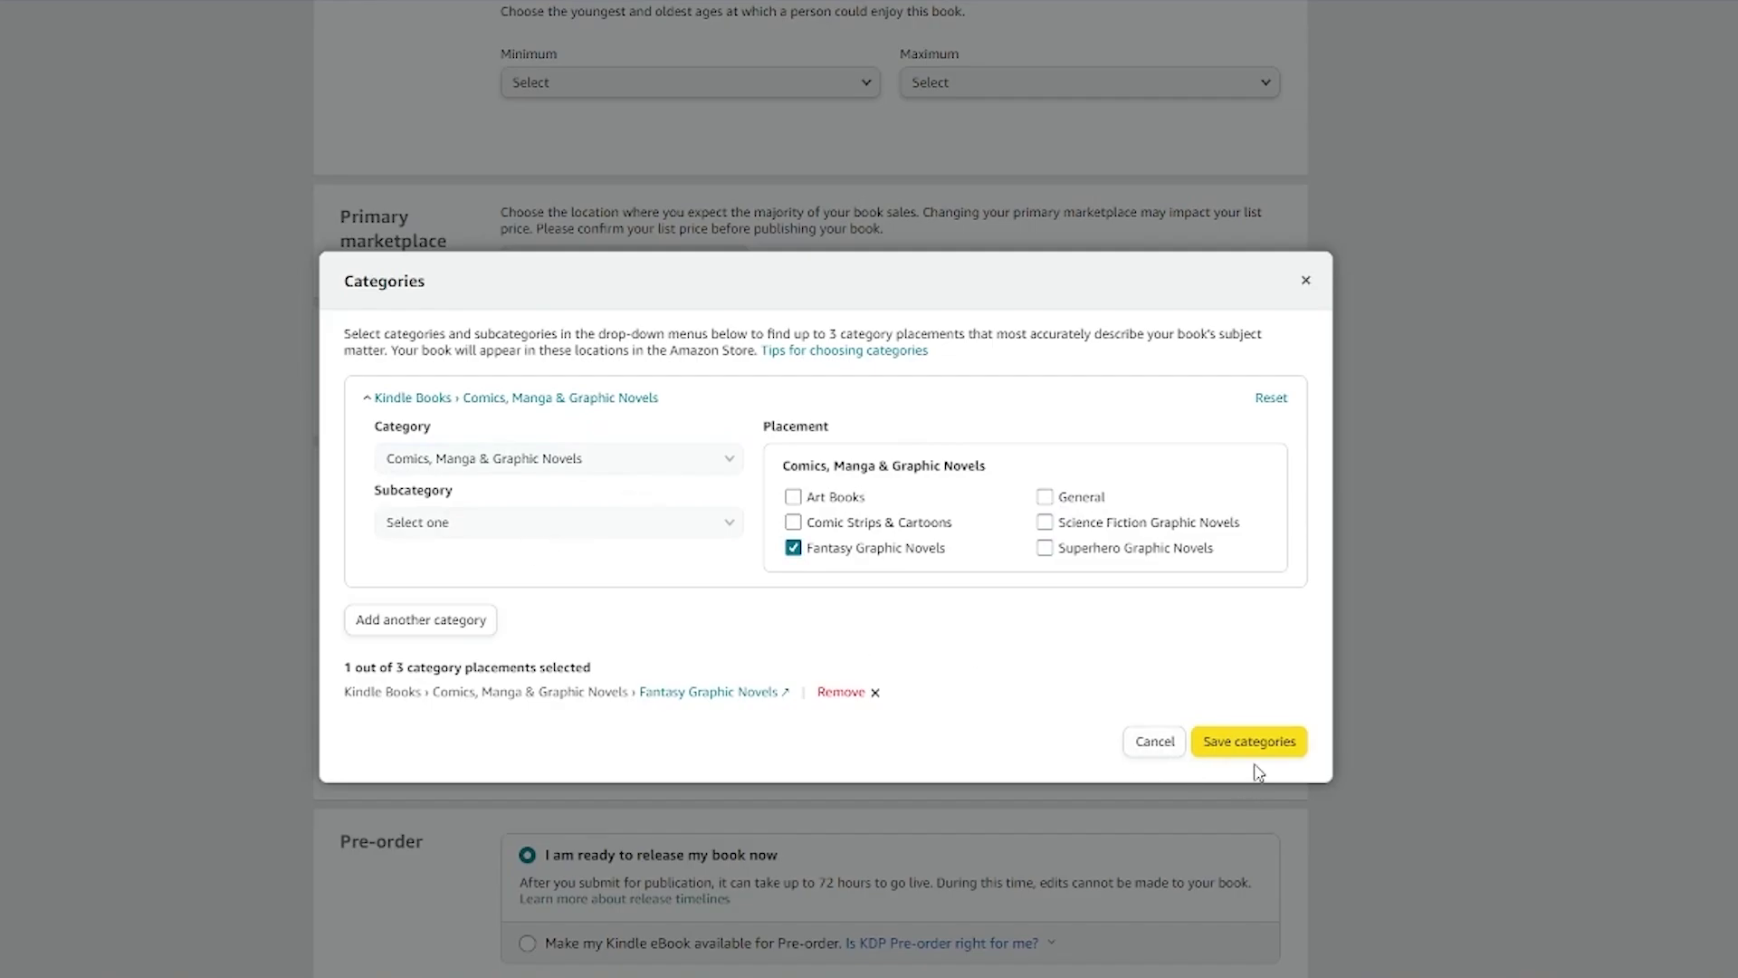
left_click(1276, 741)
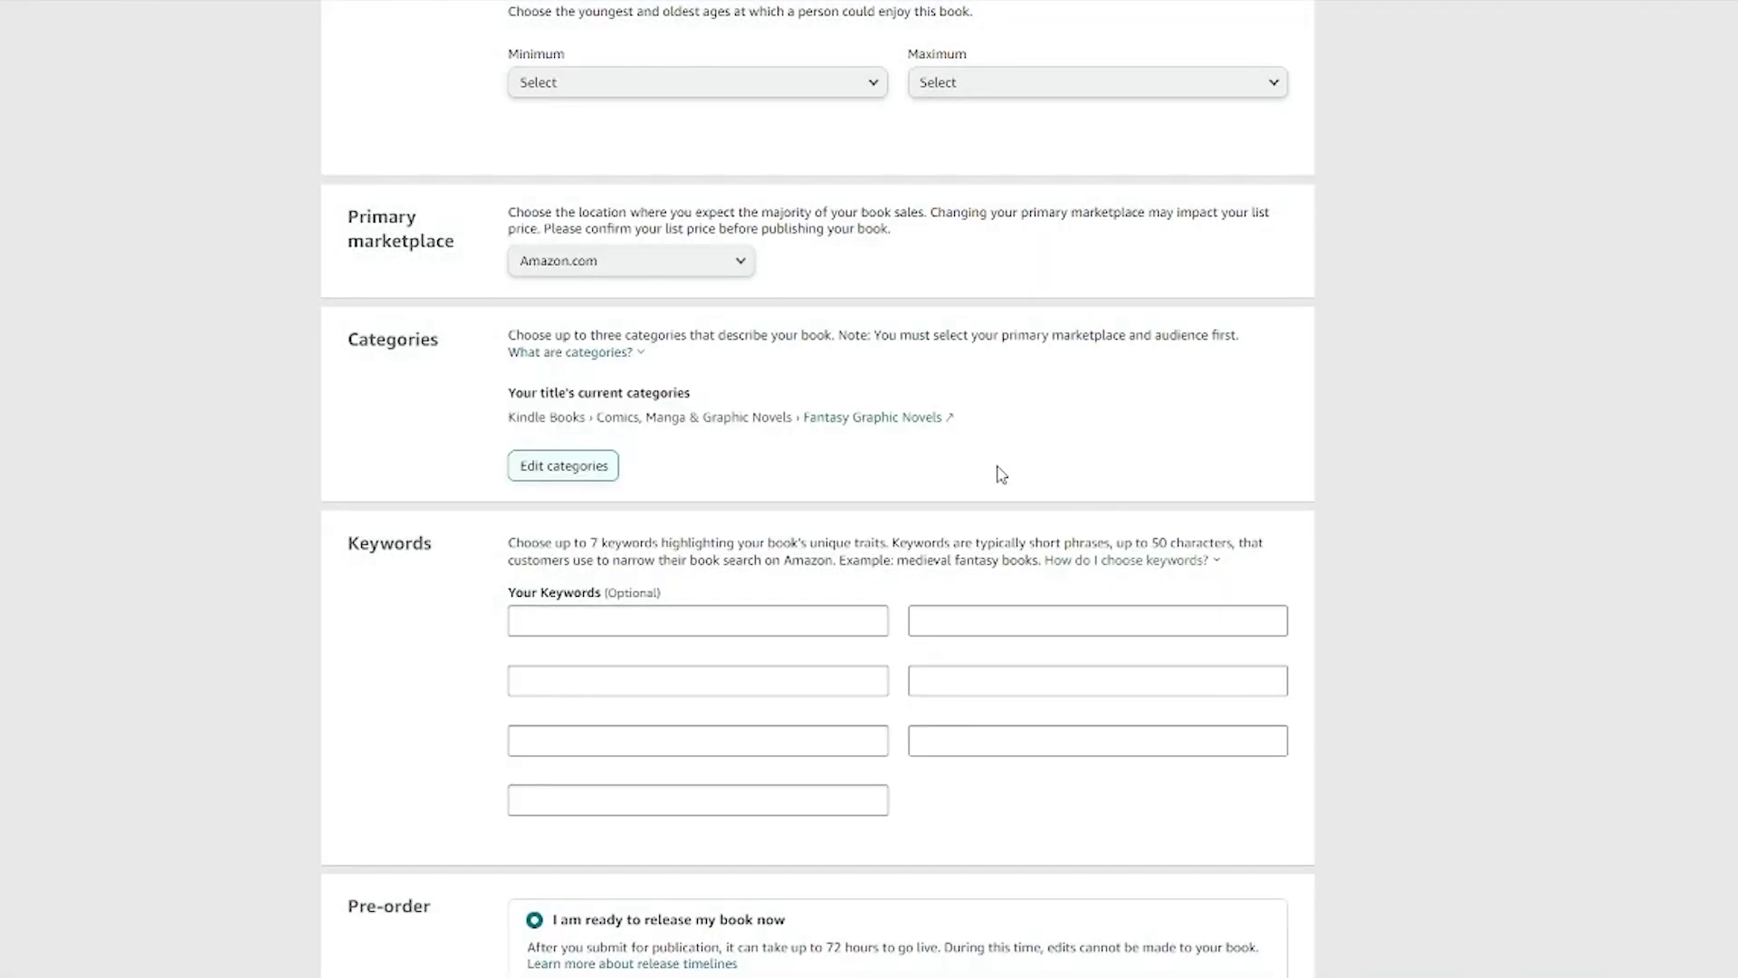
- Scroll down the saved eBook details page before moving over to Canva
scroll(1001, 475, "down", 4)
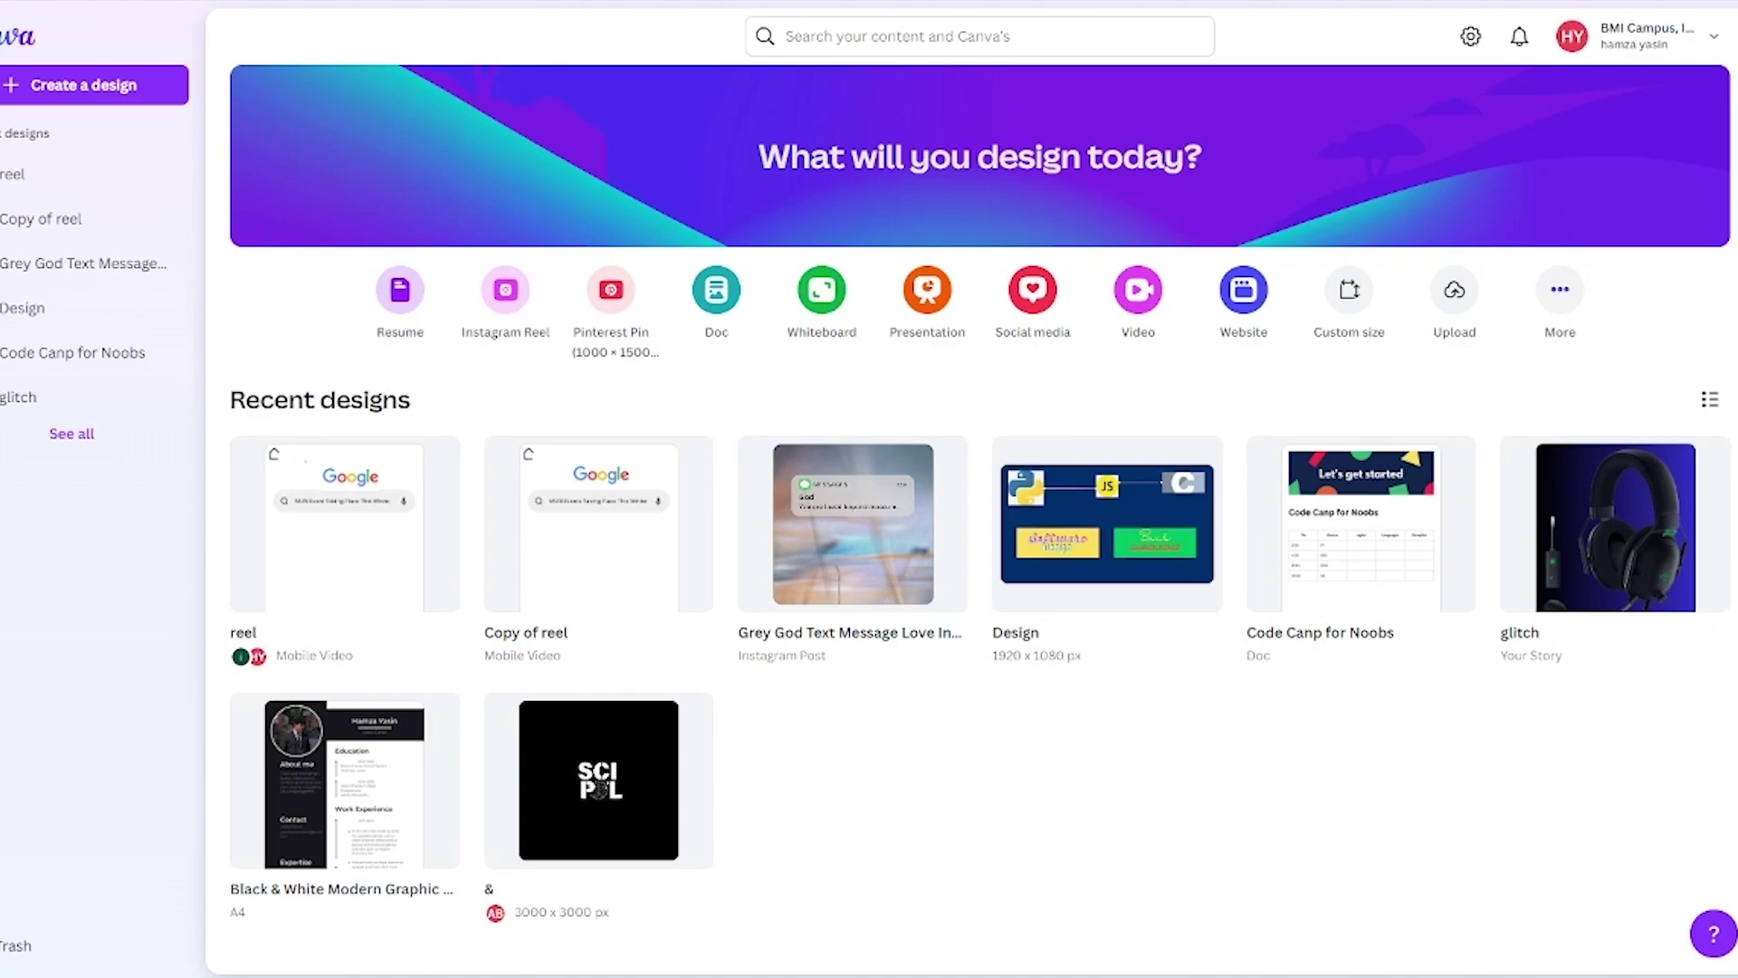
- Search Canva for 'book' and create a blank 1410 × 2250 px Book Cover design
left_click(845, 35)
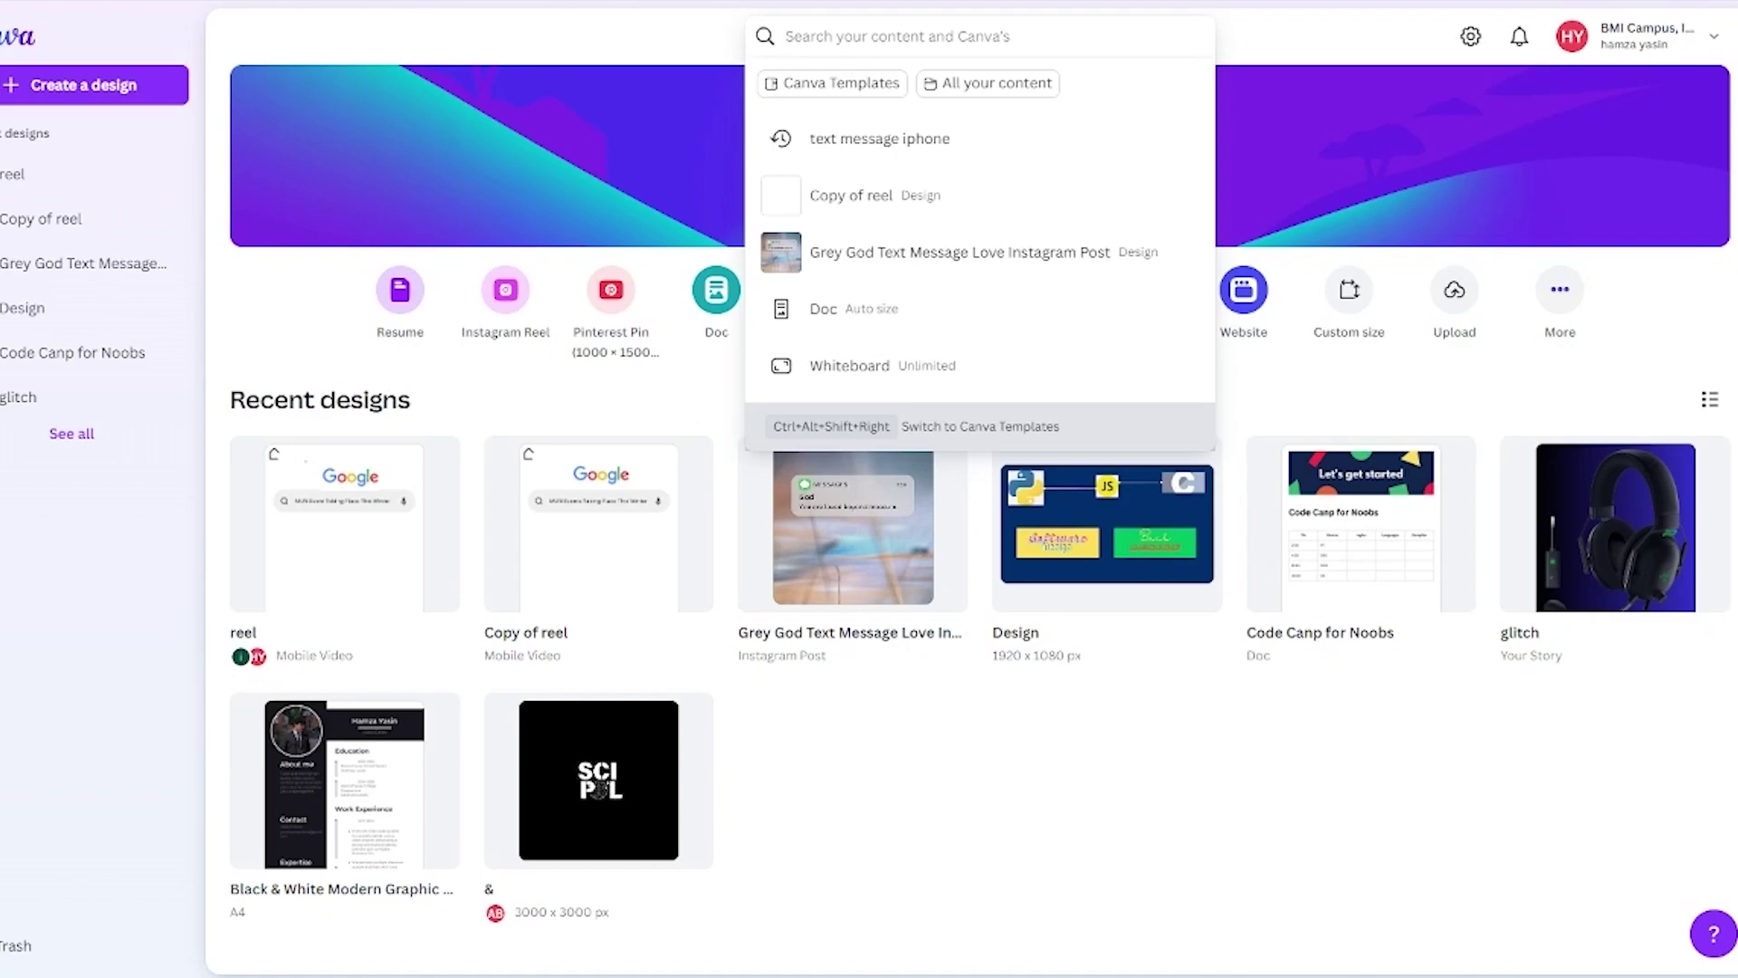
type("book")
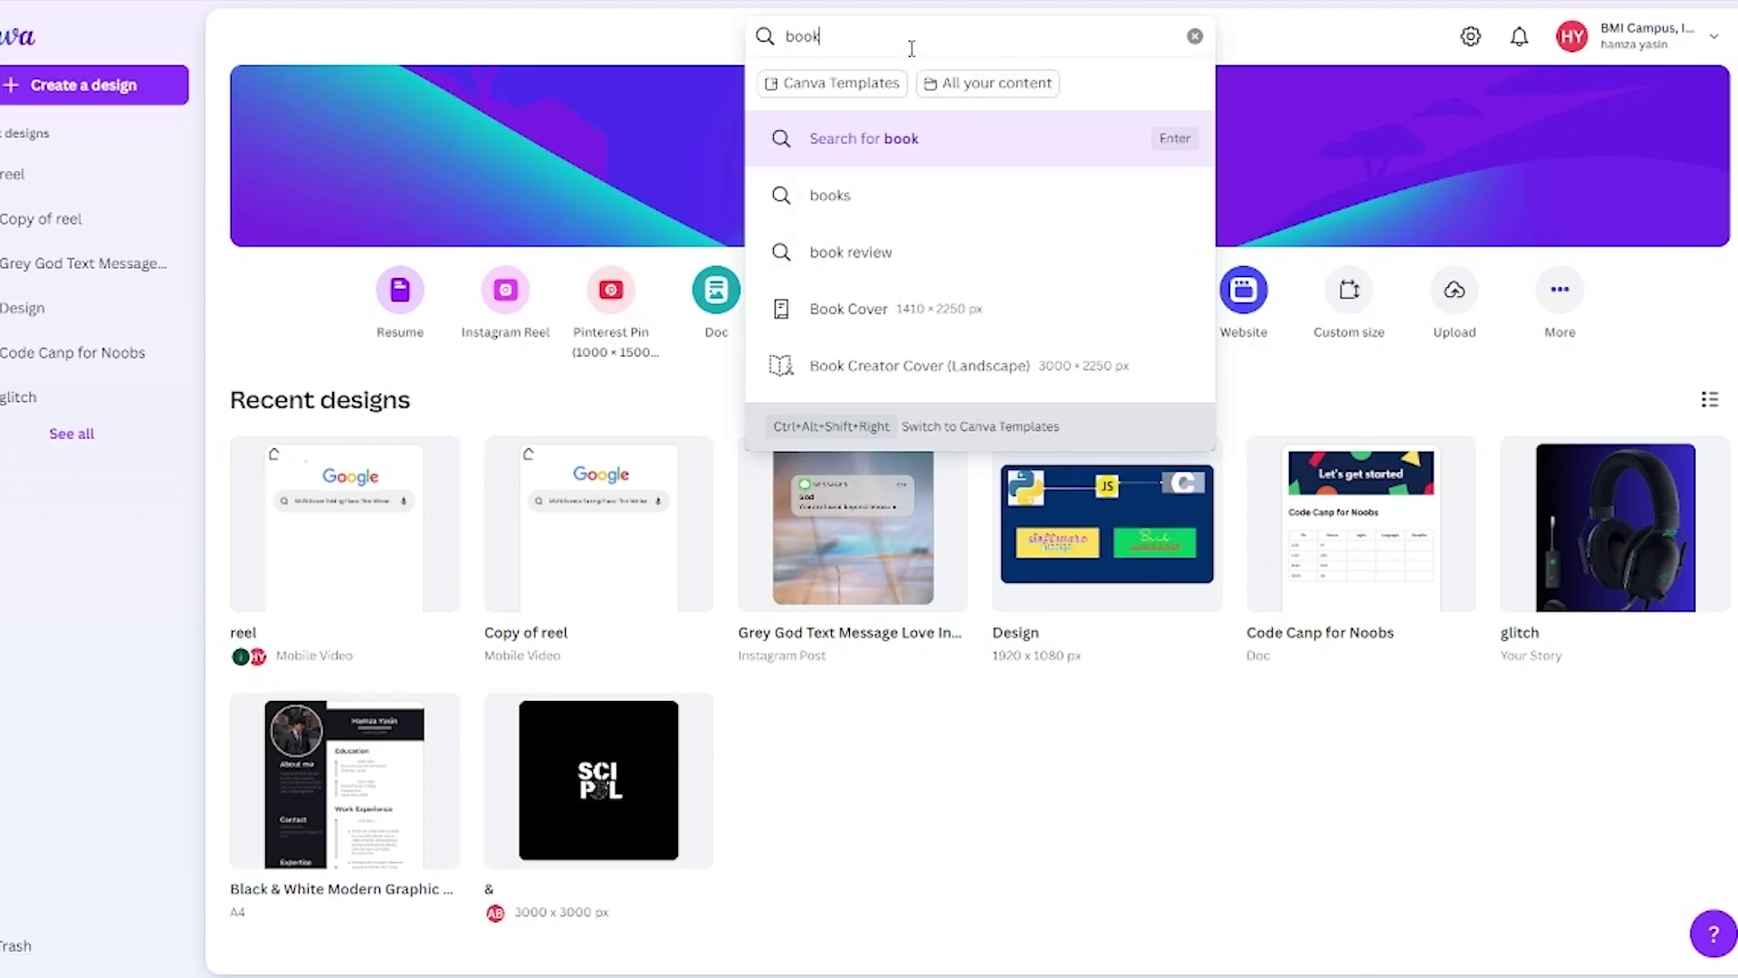
left_click(912, 310)
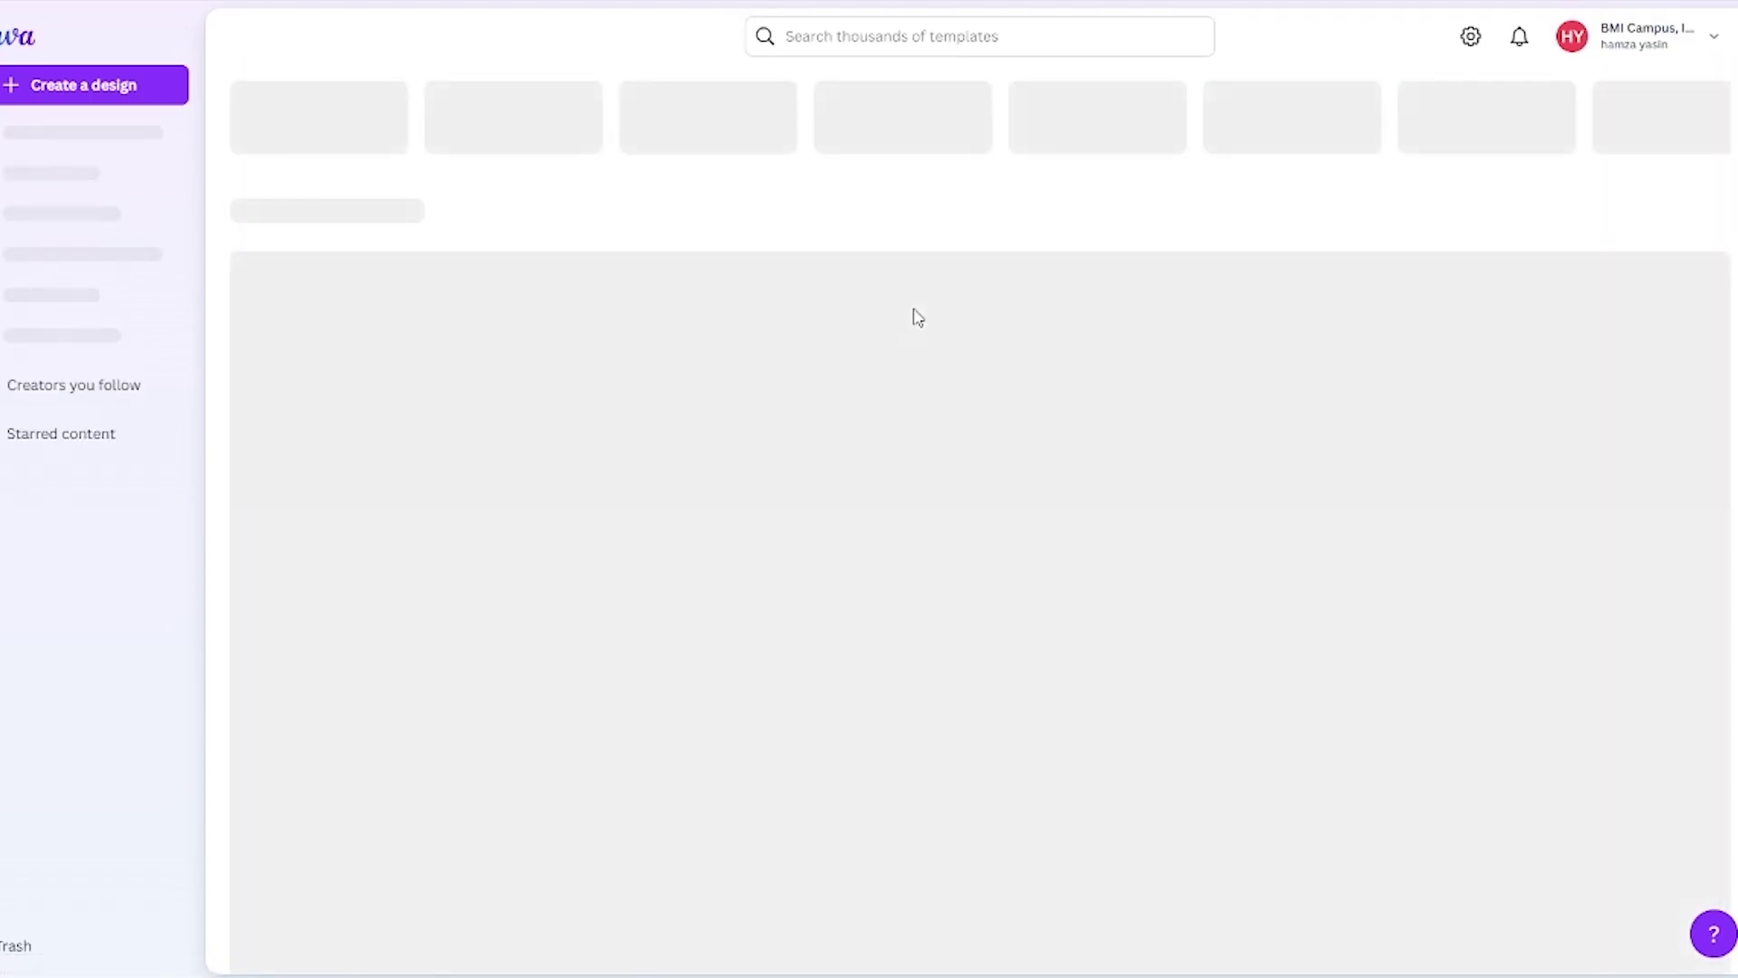
scroll(687, 544, "down", 10)
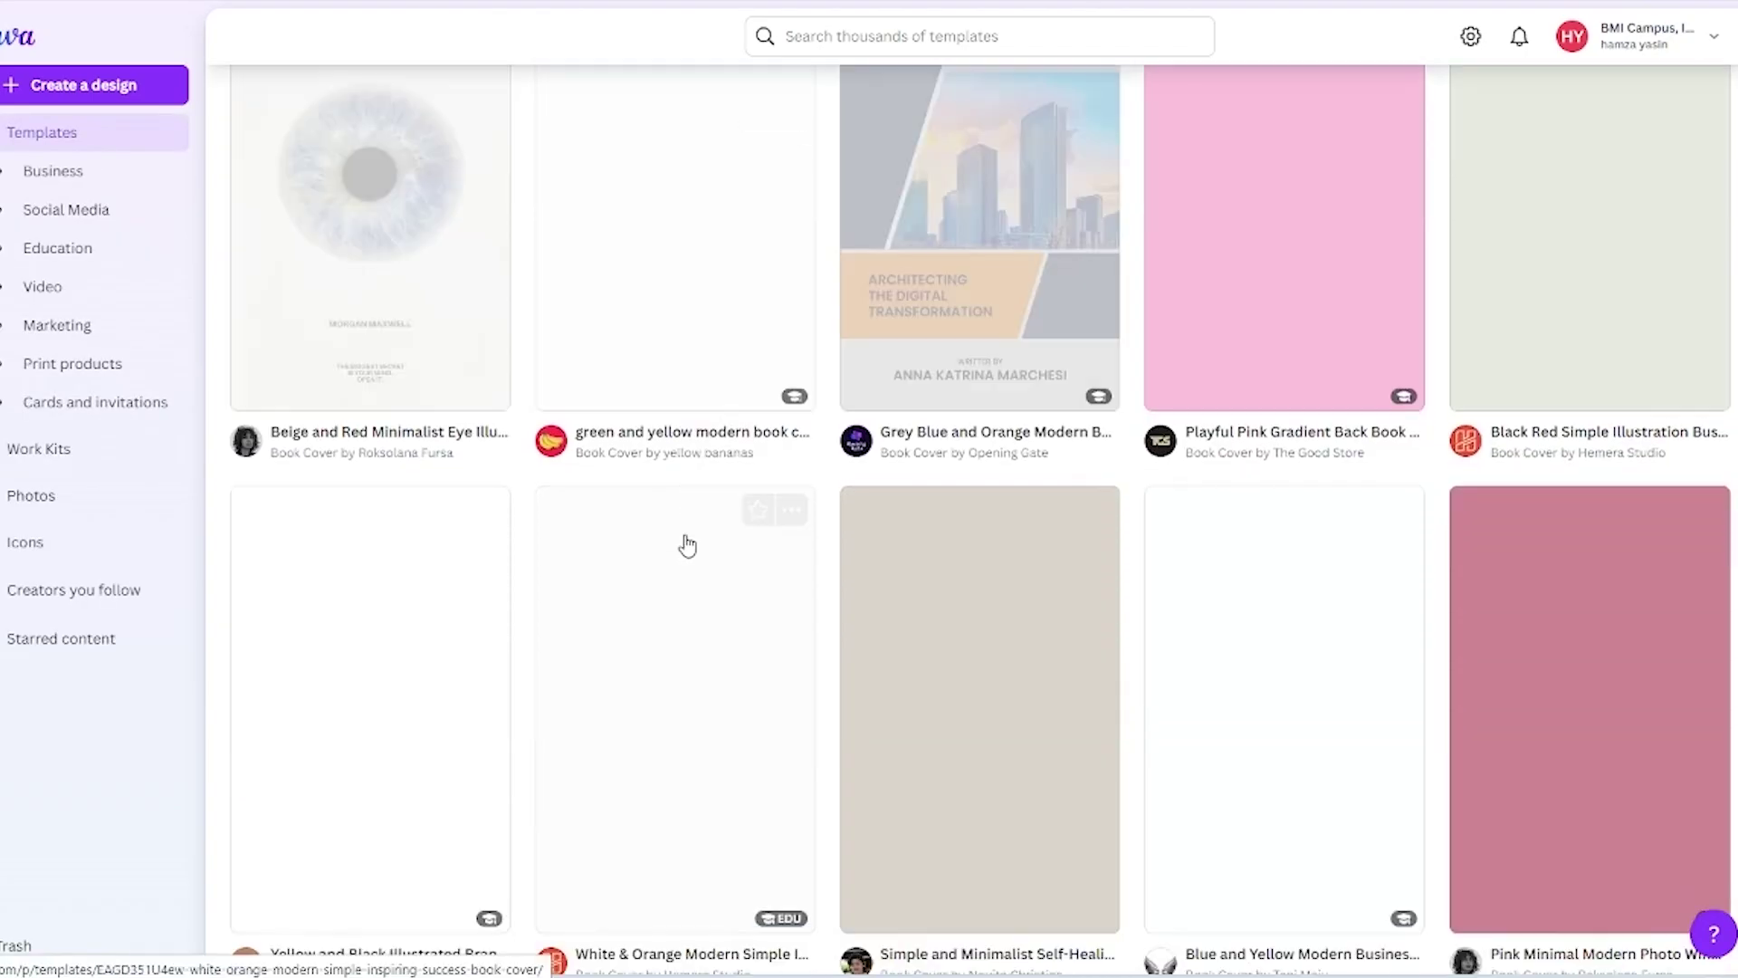
scroll(345, 555, "up", 10)
left_click(352, 636)
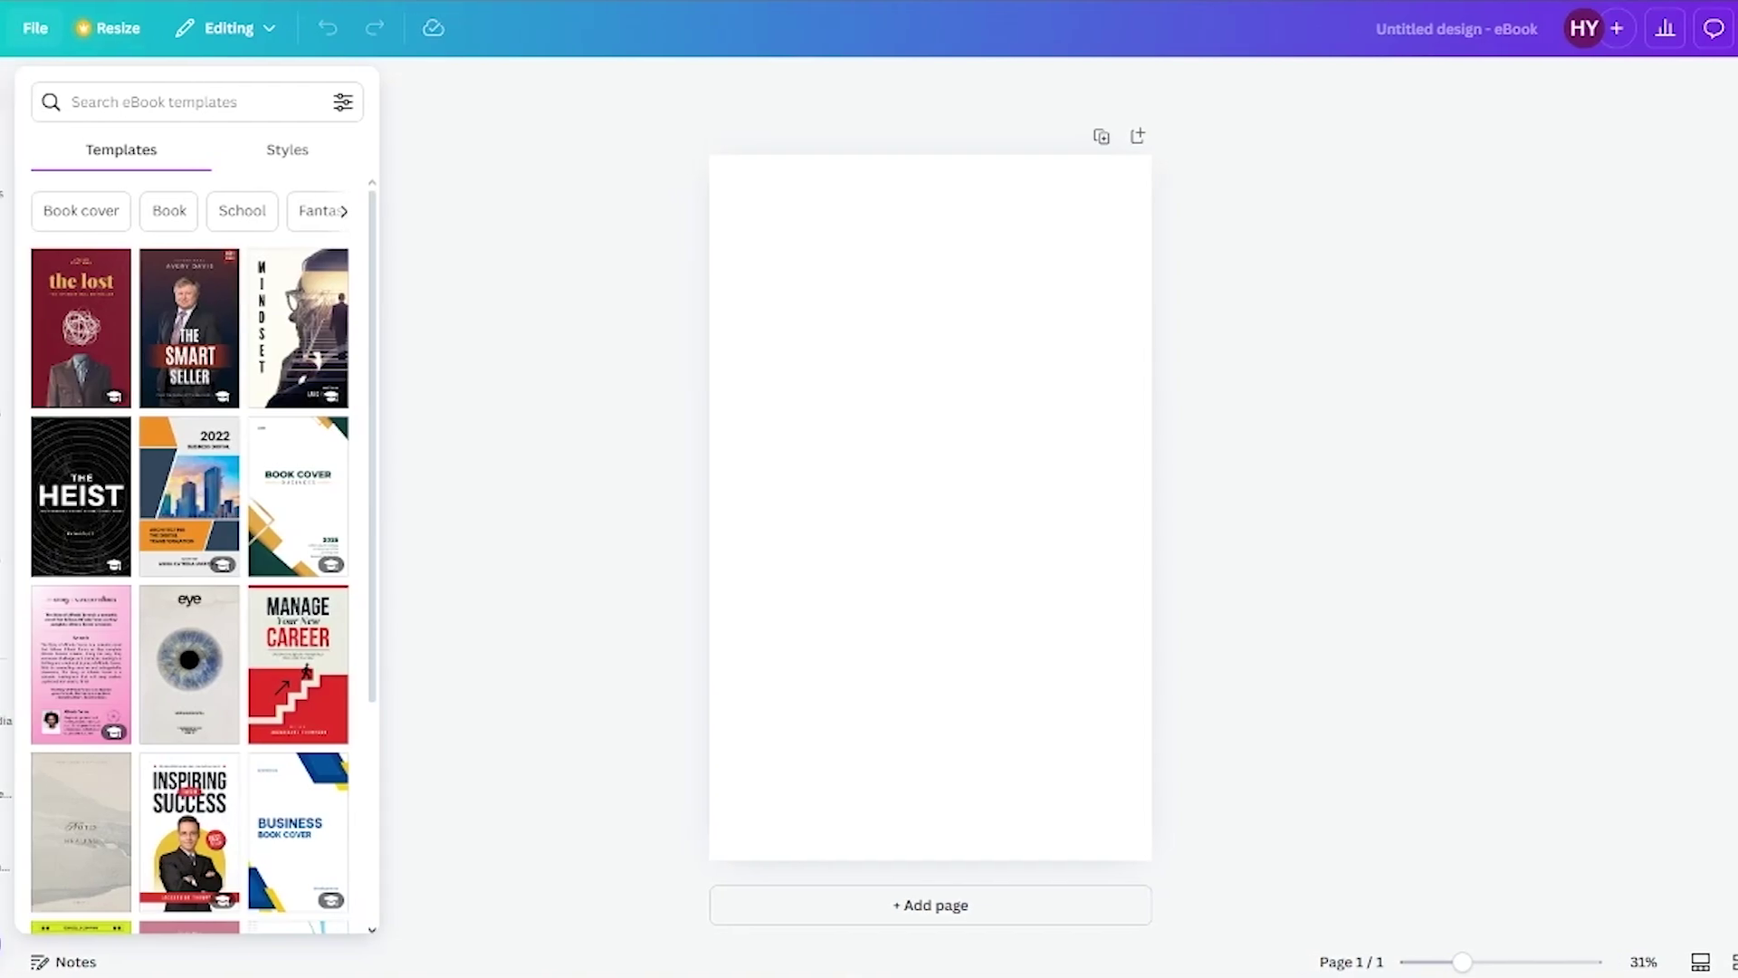
left_click(0, 27)
left_click(31, 26)
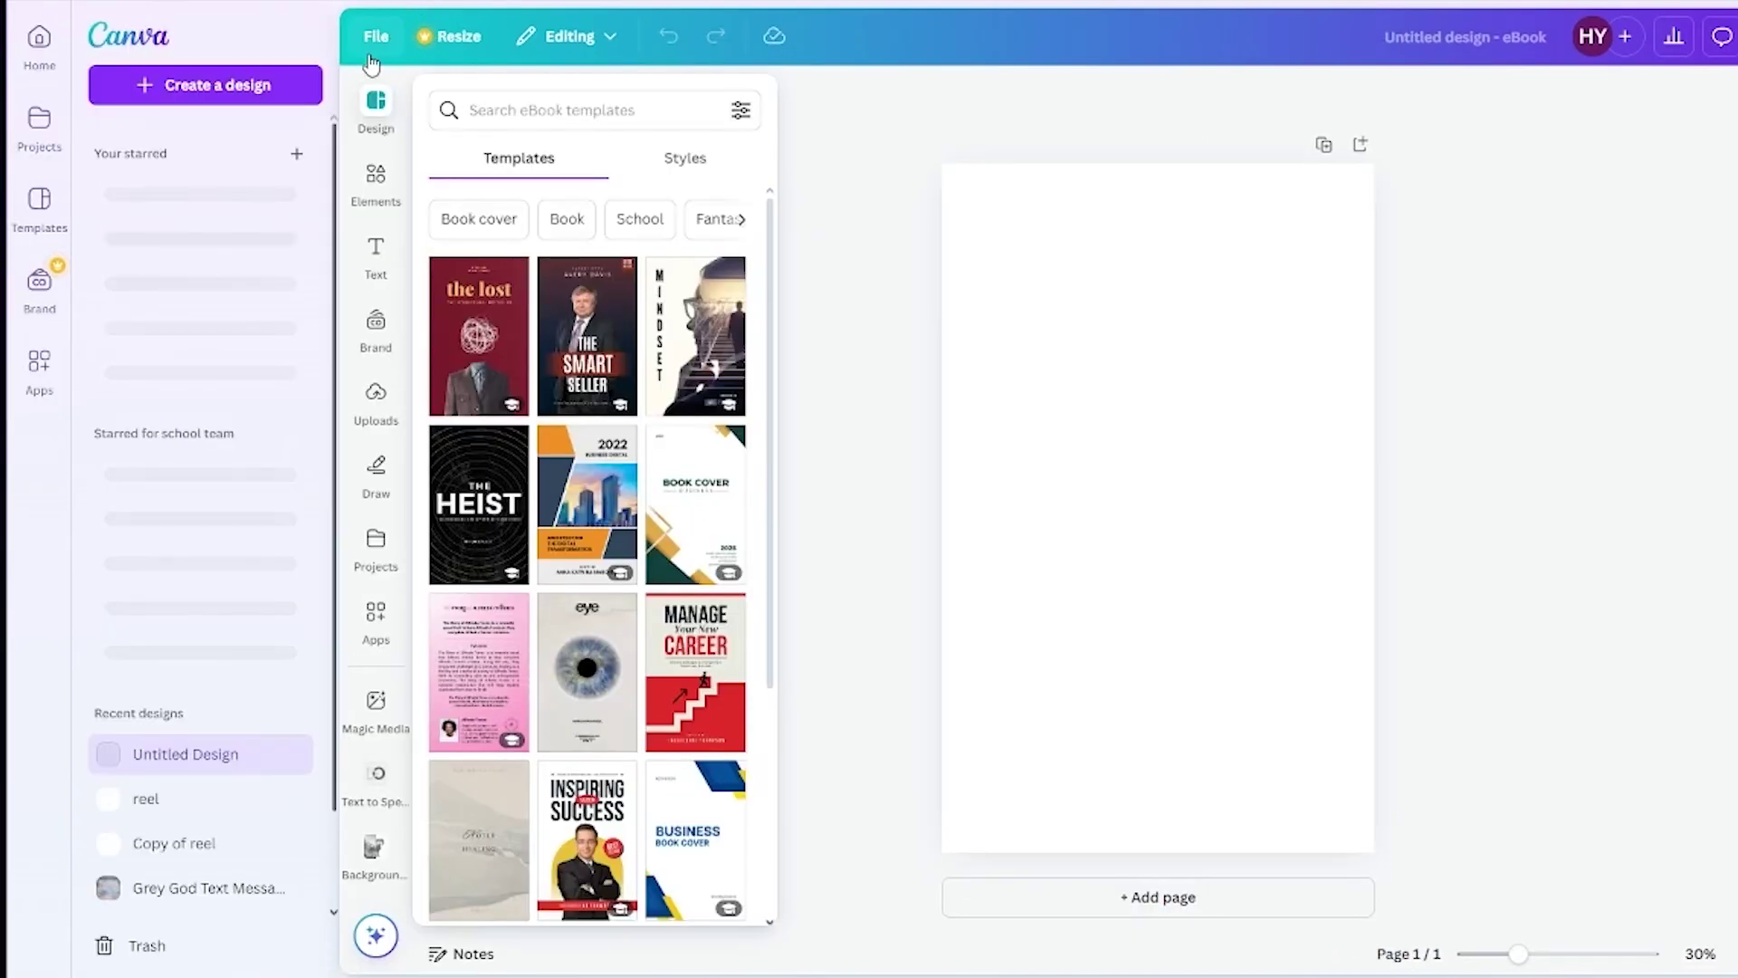
left_click(374, 38)
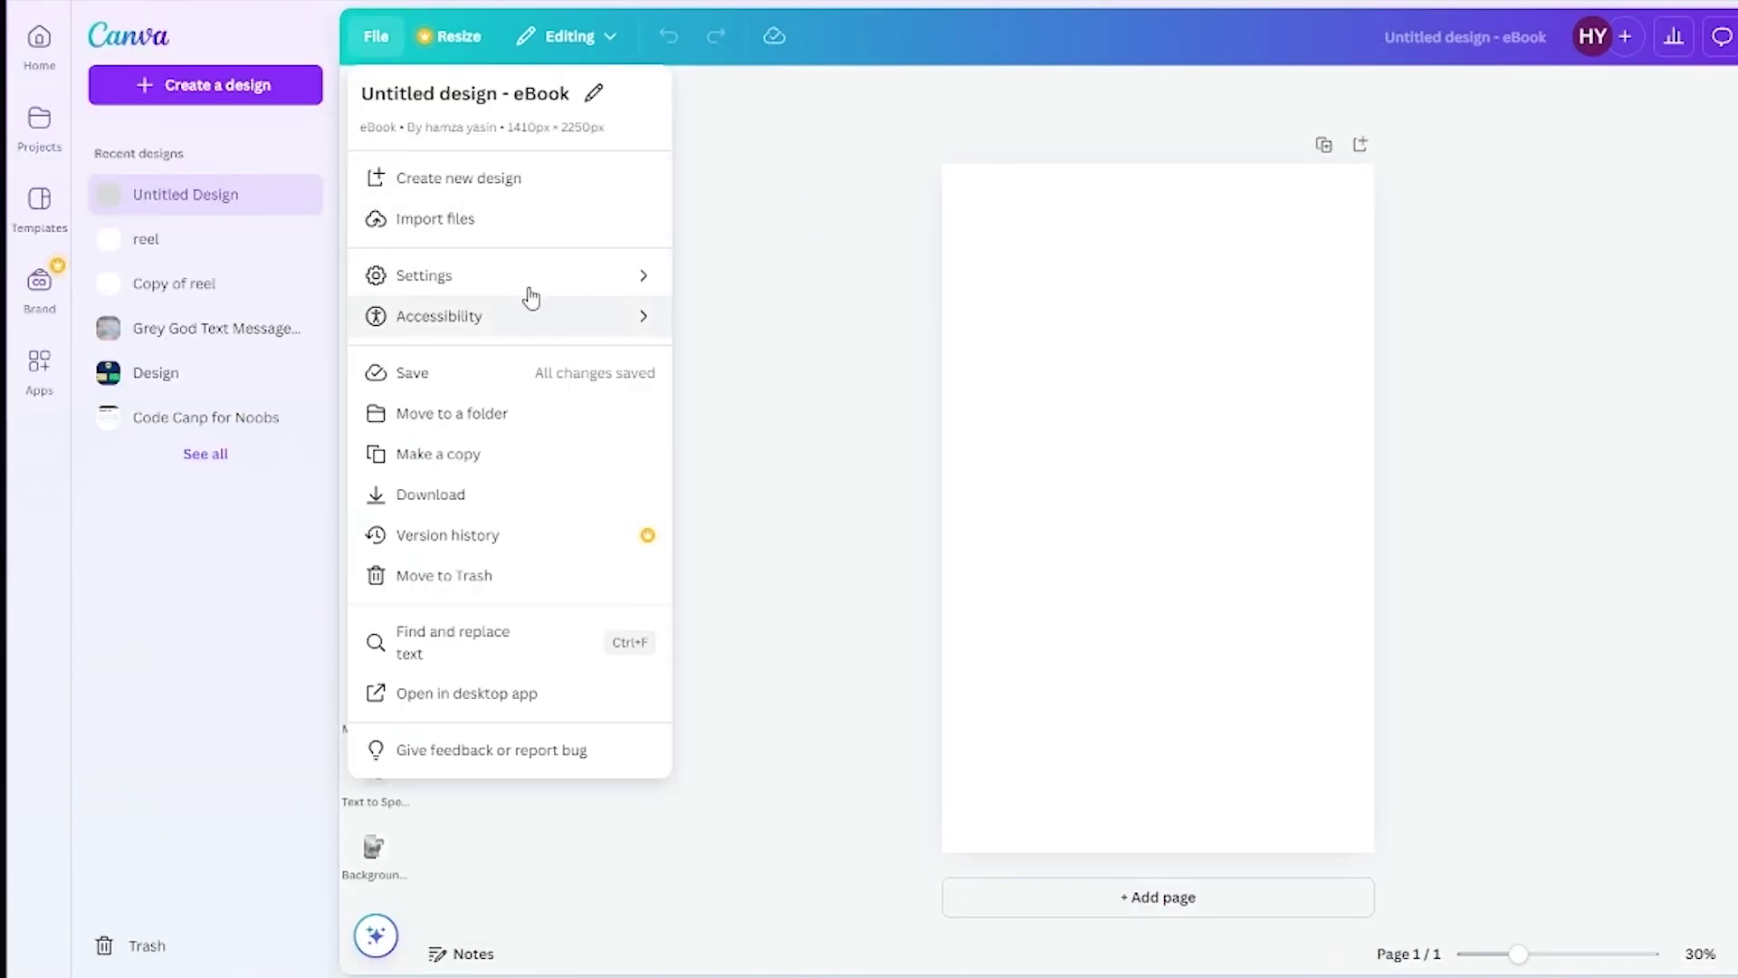
mouse_move(560, 281)
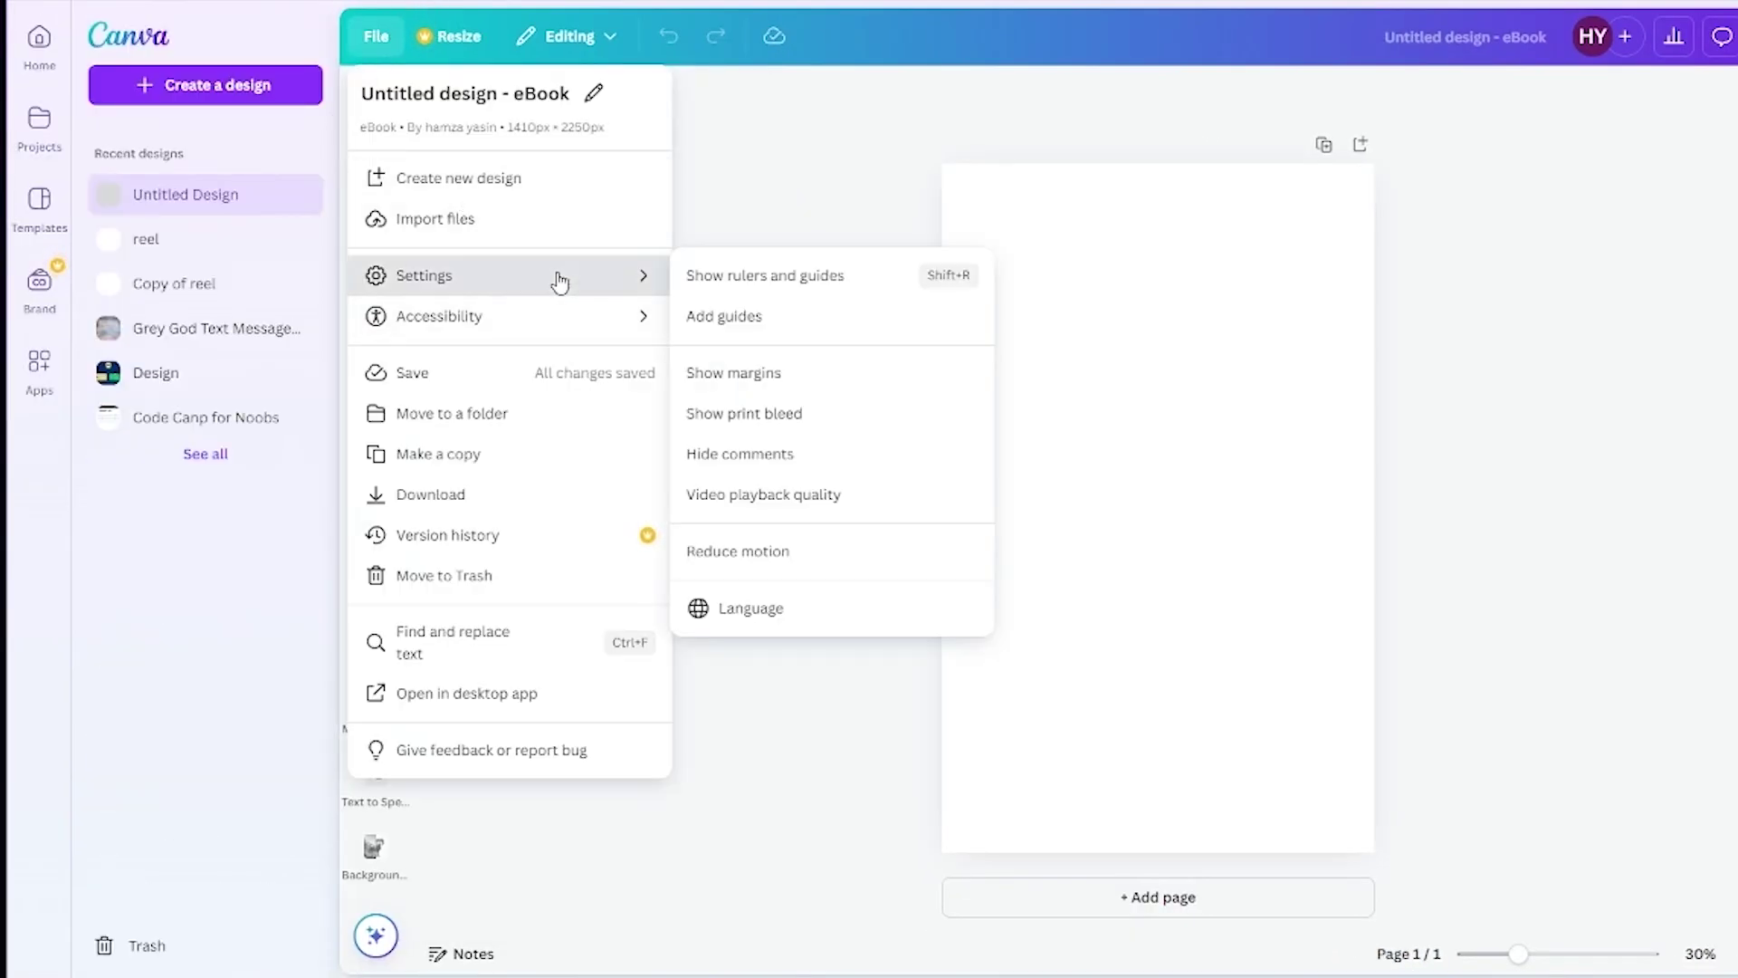
left_click(814, 430)
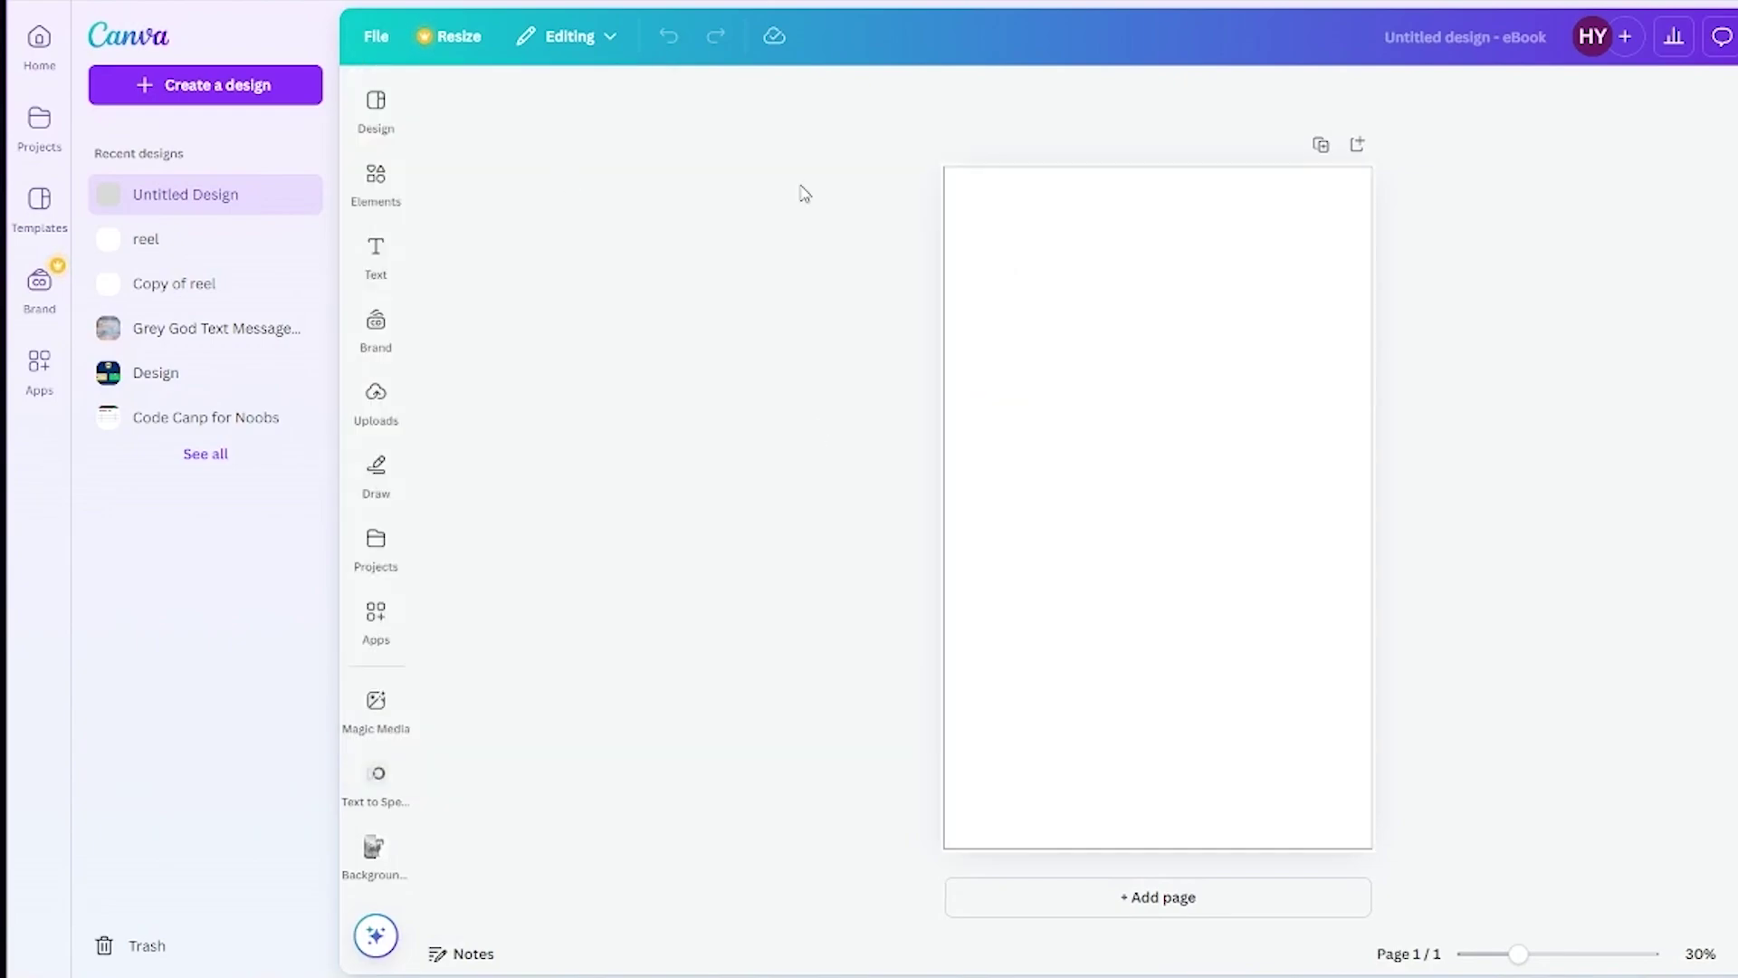
left_click(371, 45)
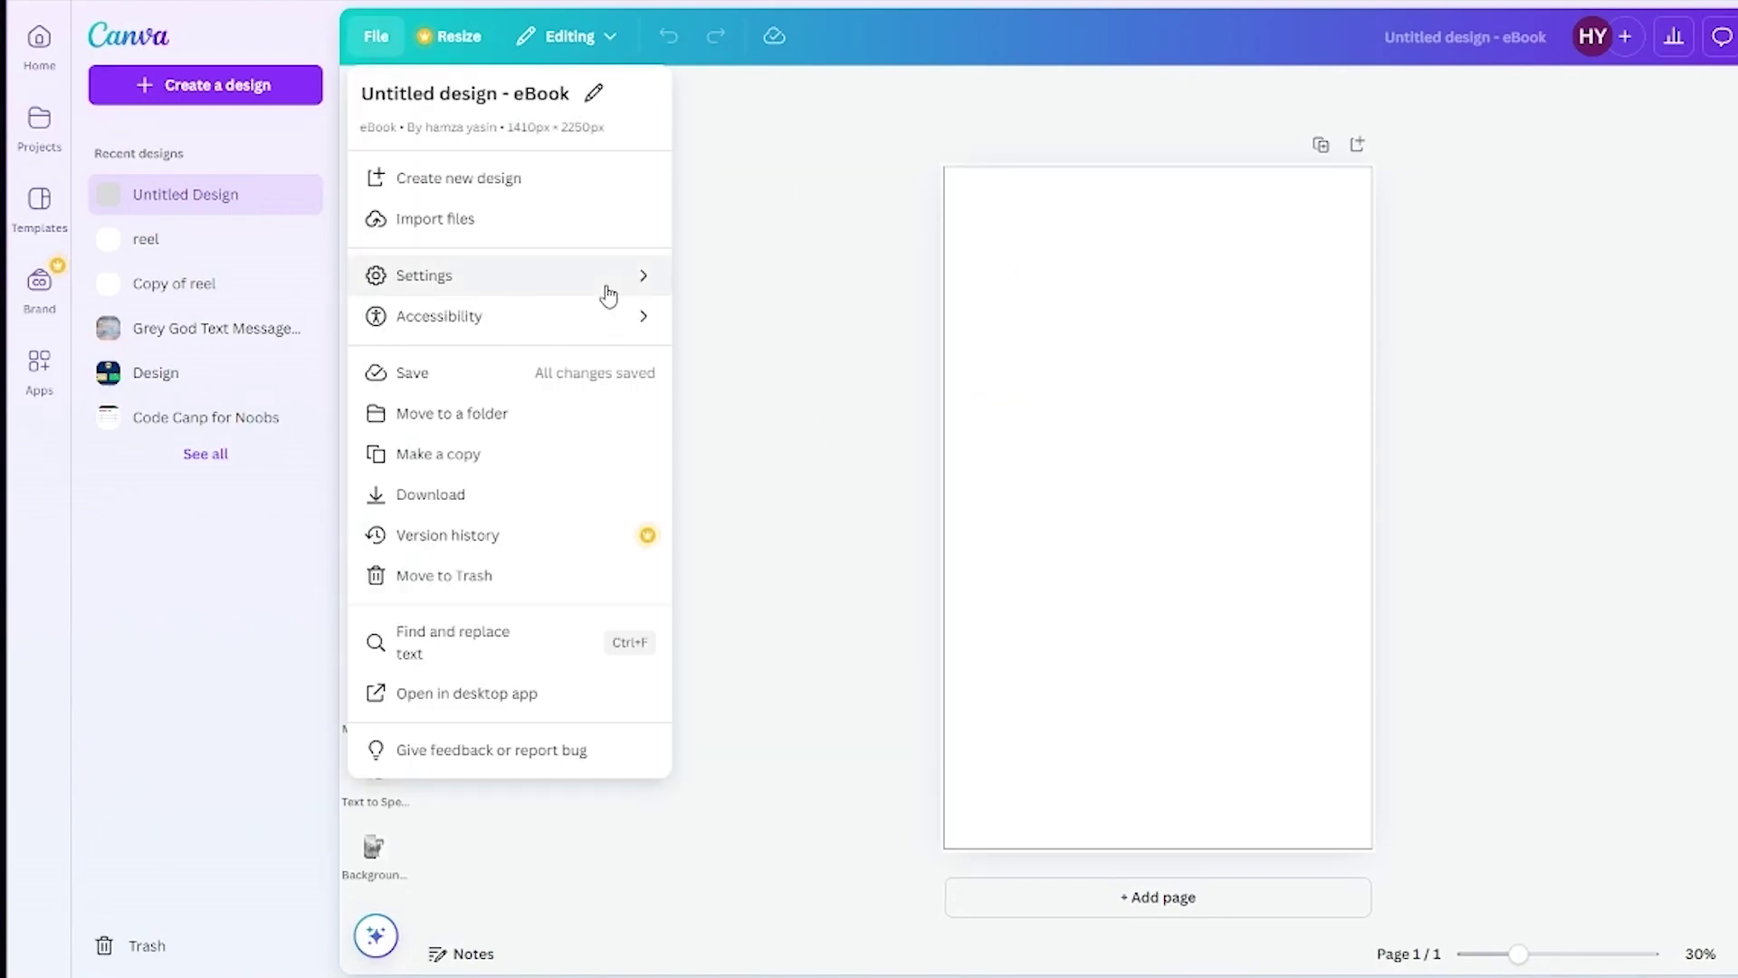
mouse_move(606, 290)
left_click(805, 377)
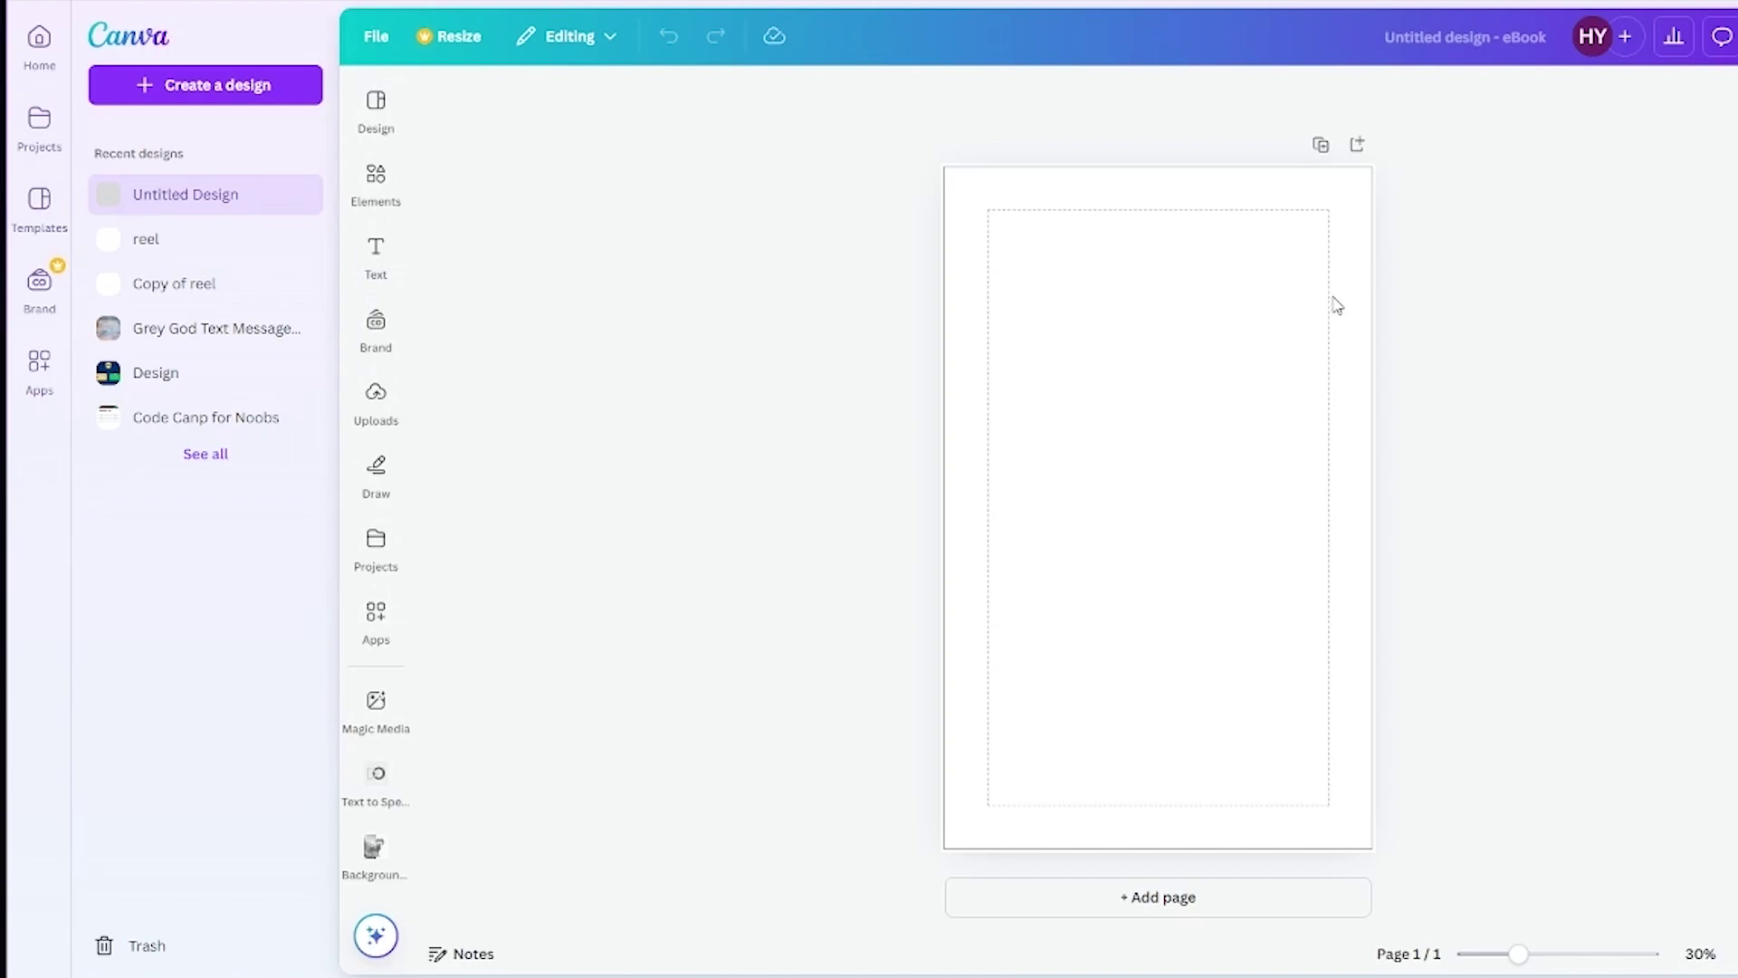
scroll(1377, 235, "up", 3)
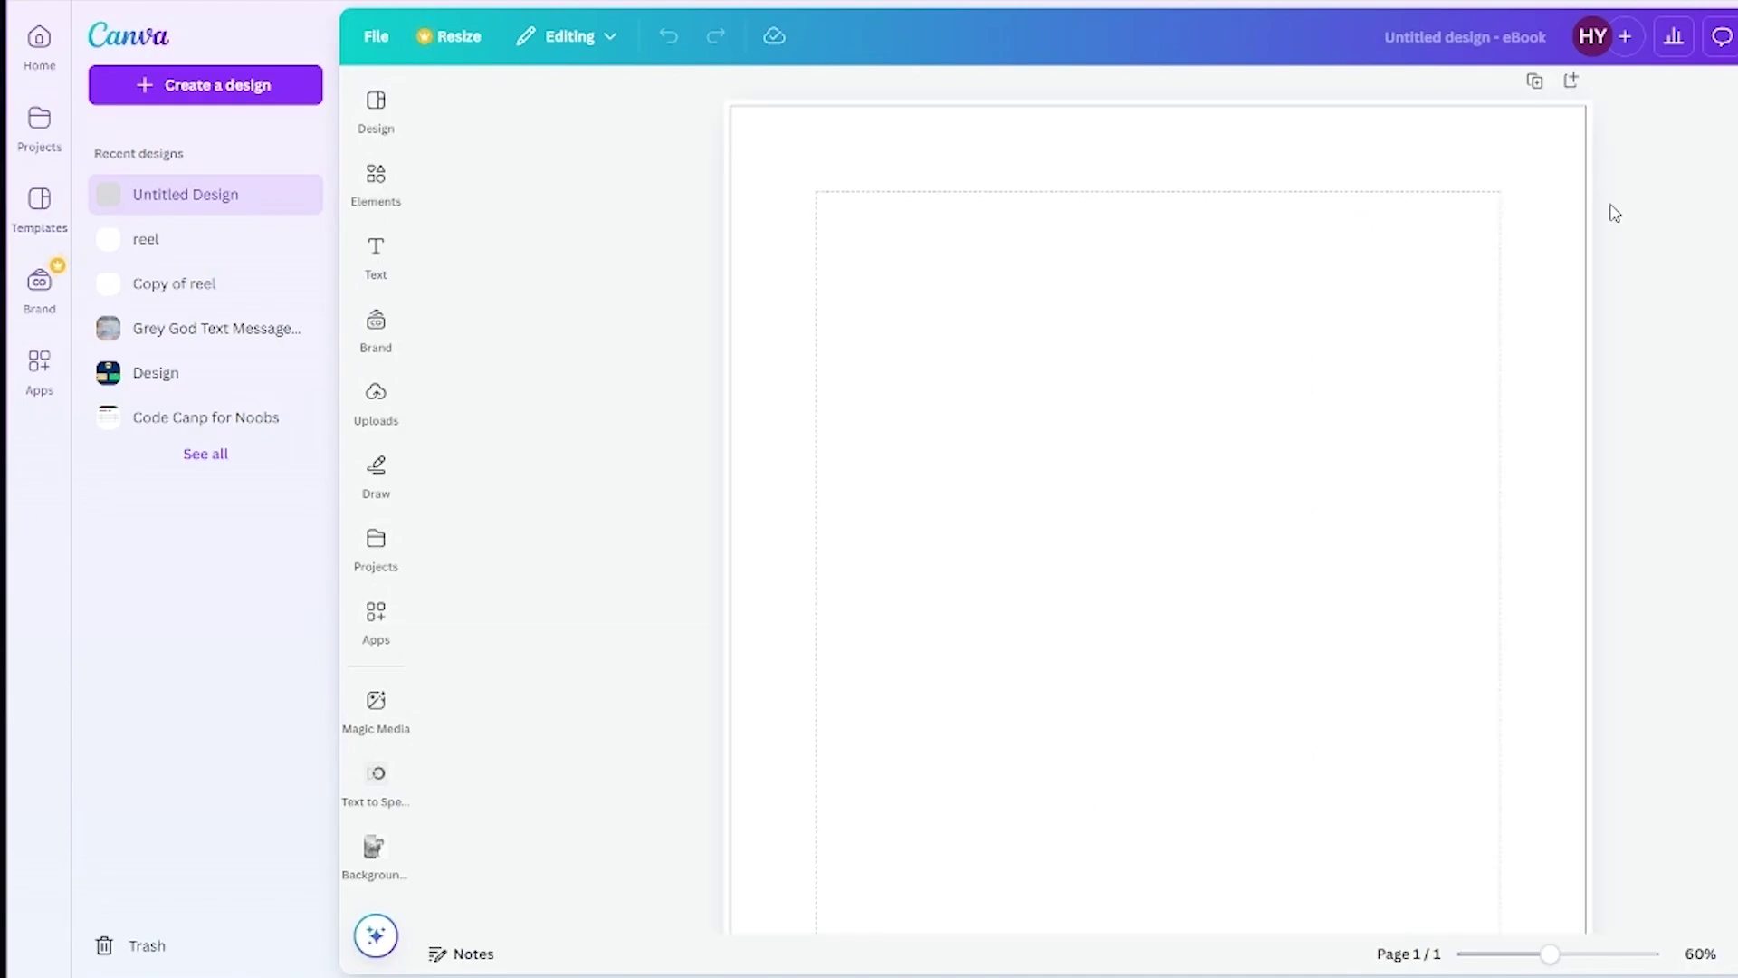
scroll(1553, 225, "up", 3)
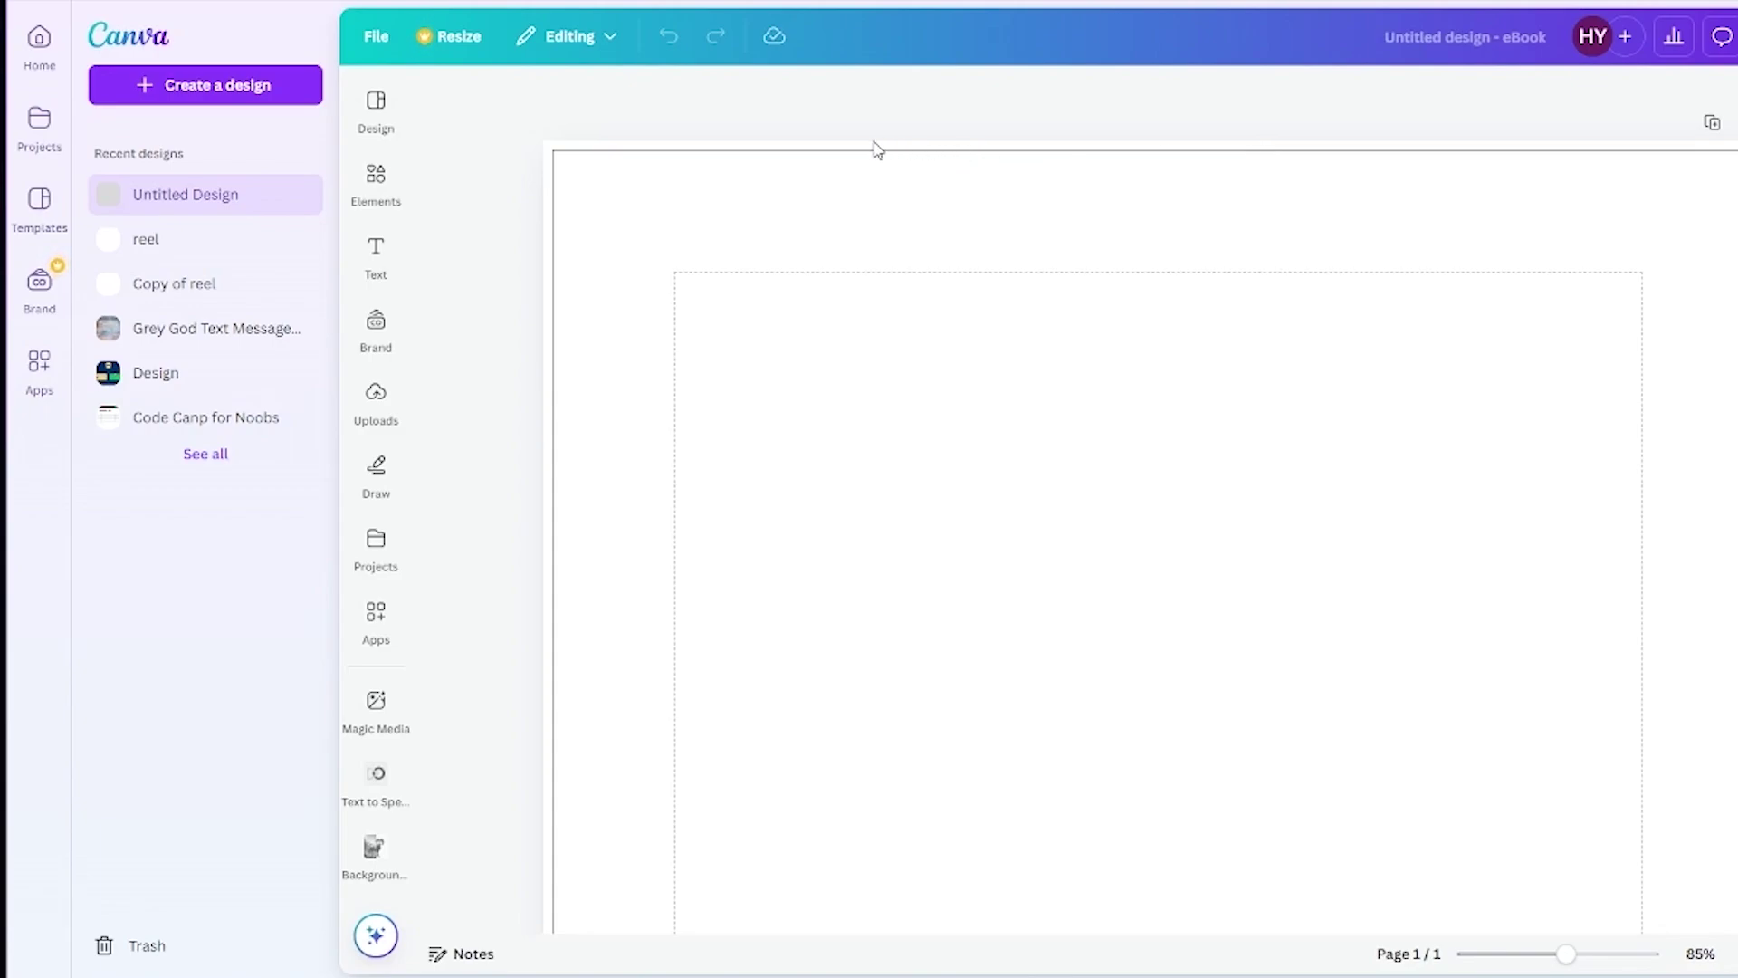
scroll(1039, 177, "down", 2)
scroll(1041, 176, "down", 2)
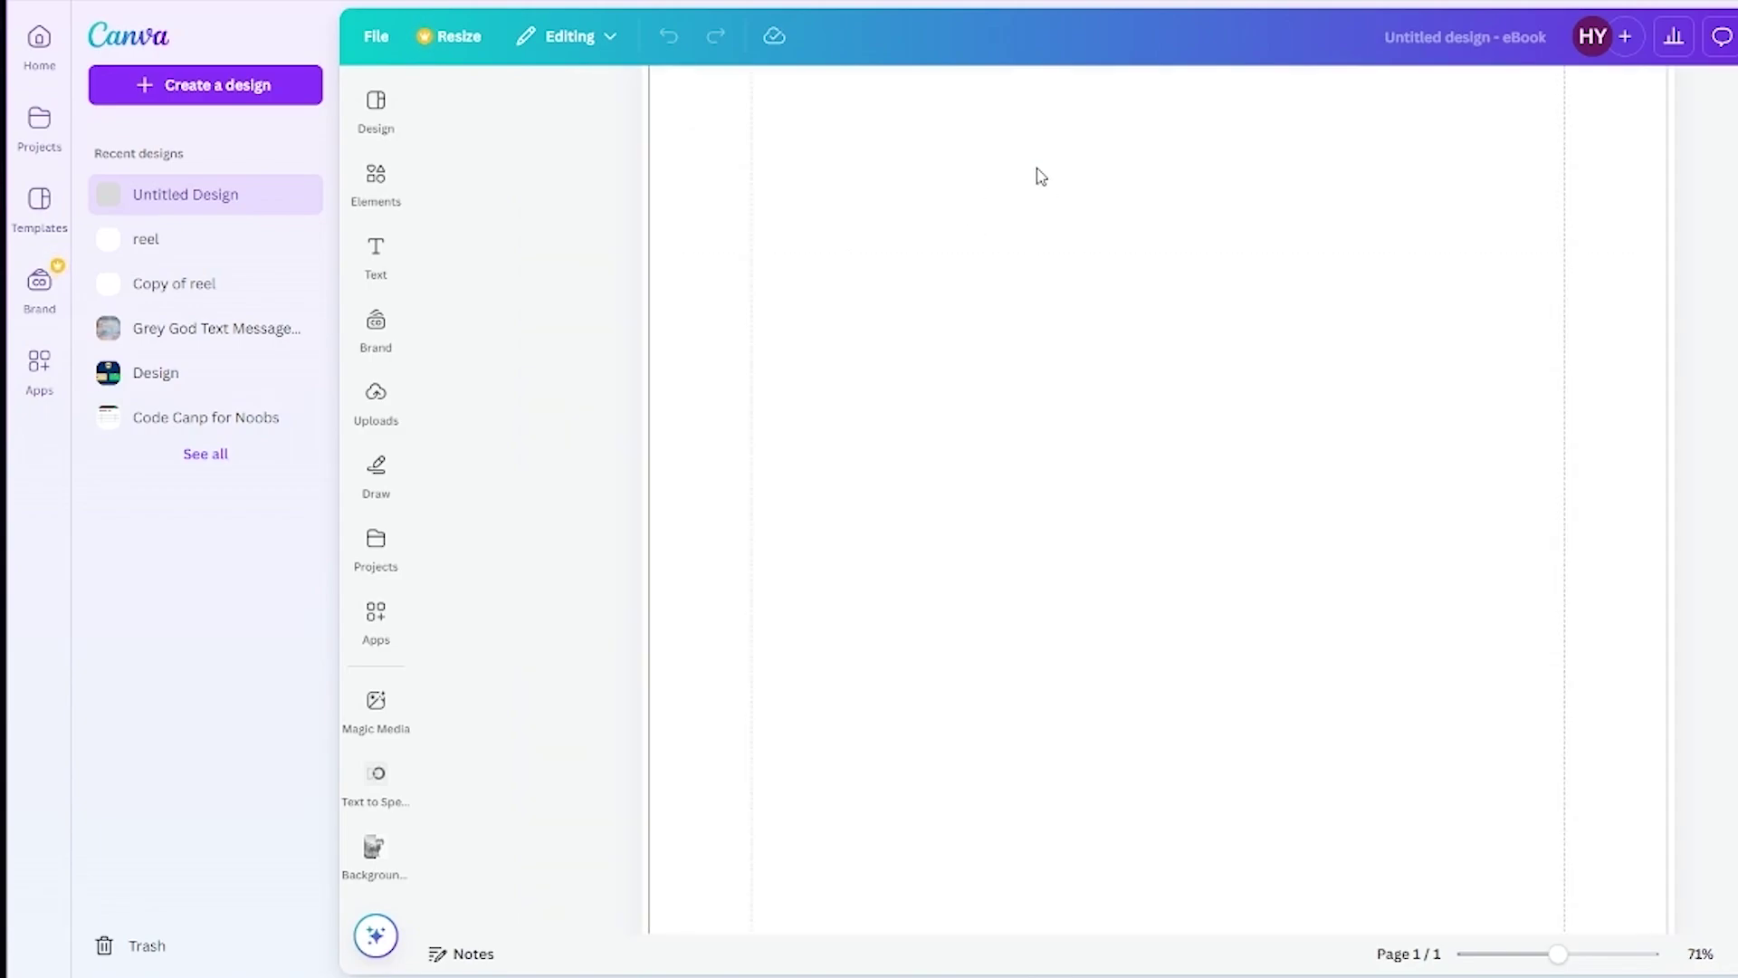
scroll(1059, 311, "down", 2)
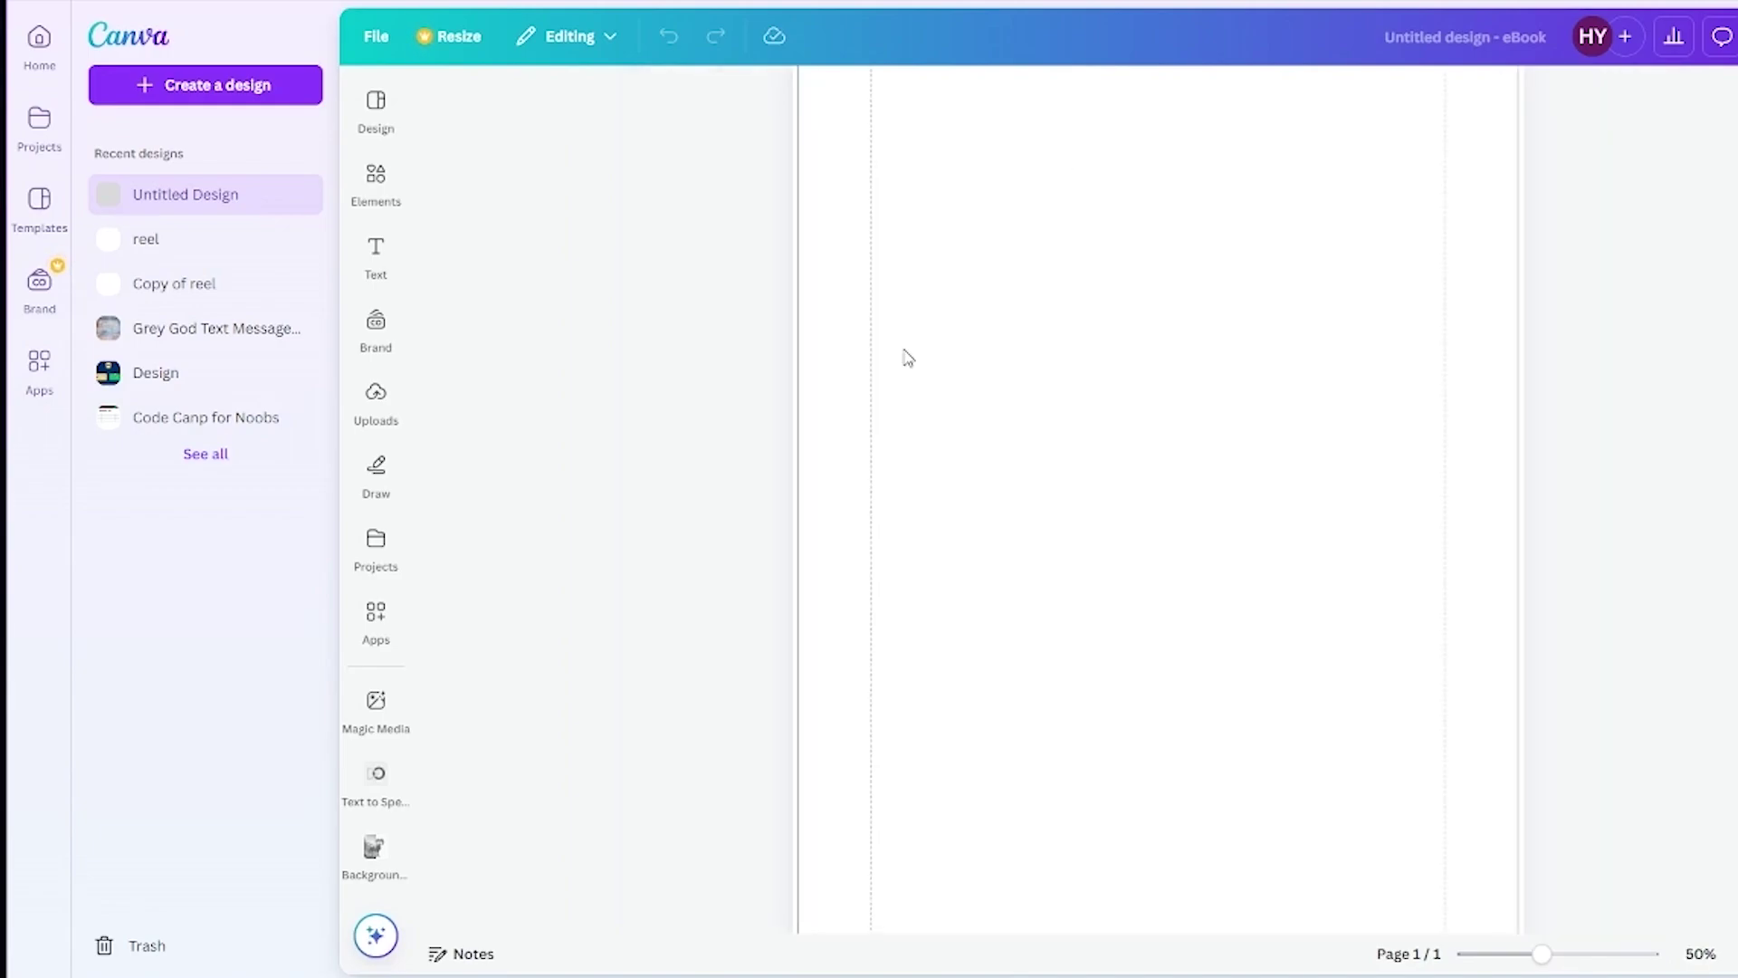
scroll(1017, 426, "down", 2)
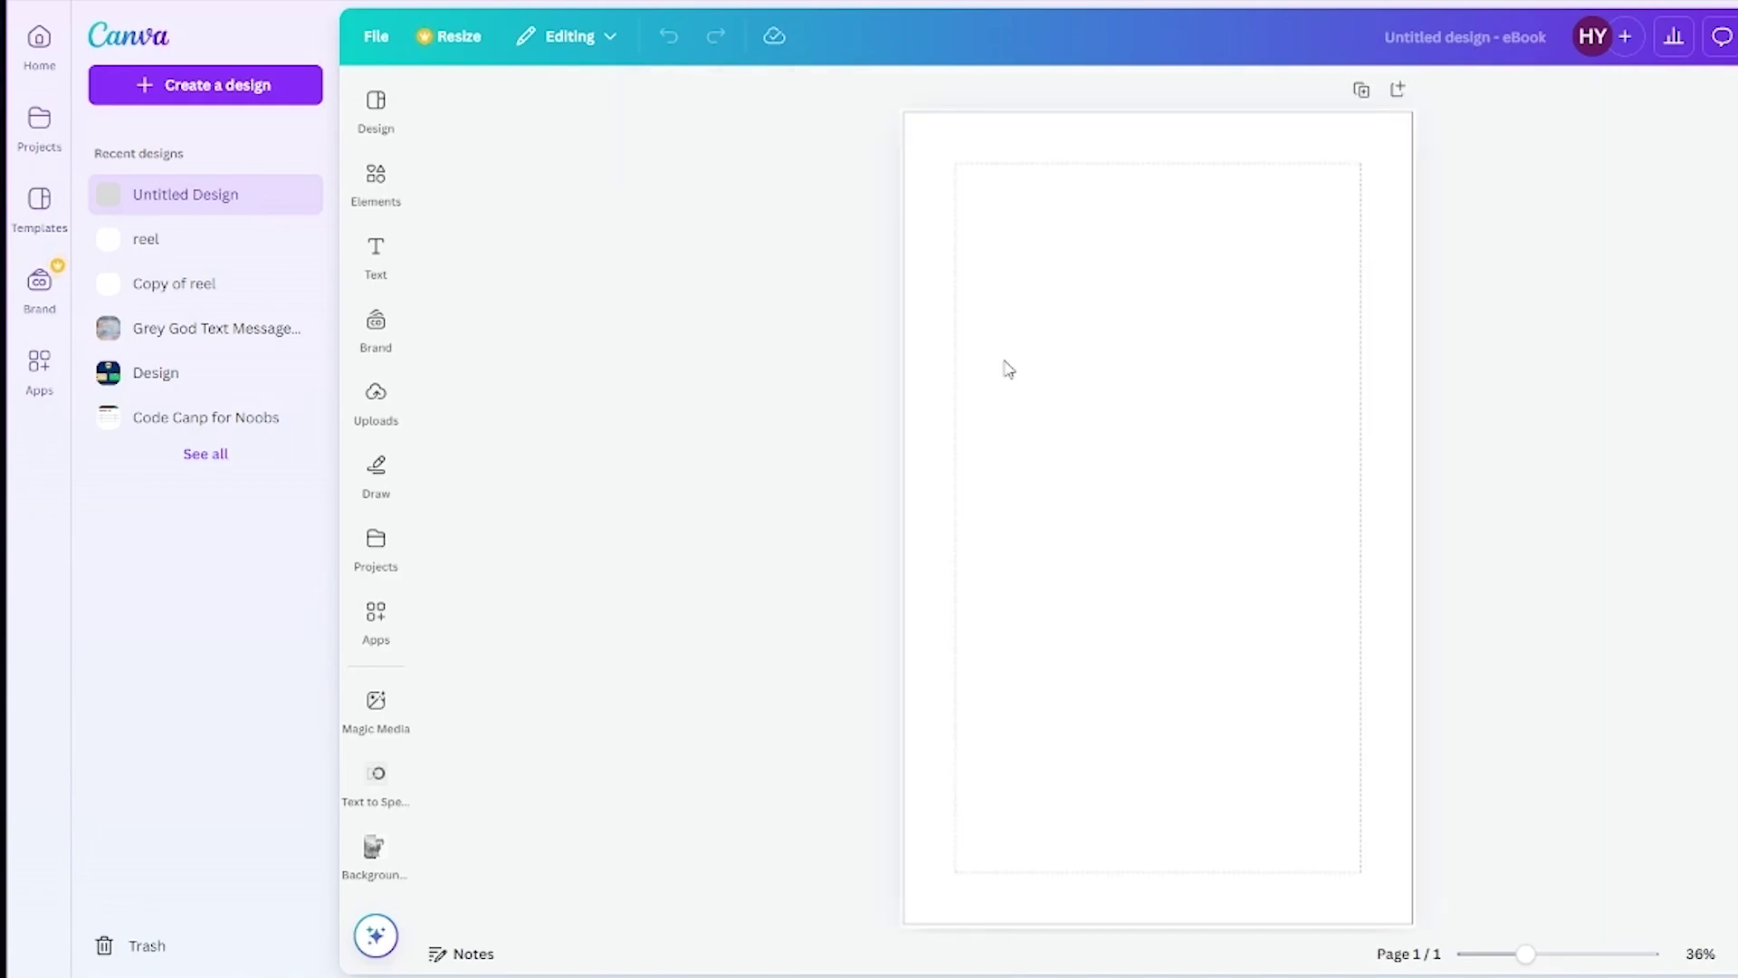
scroll(1008, 367, "down", 2)
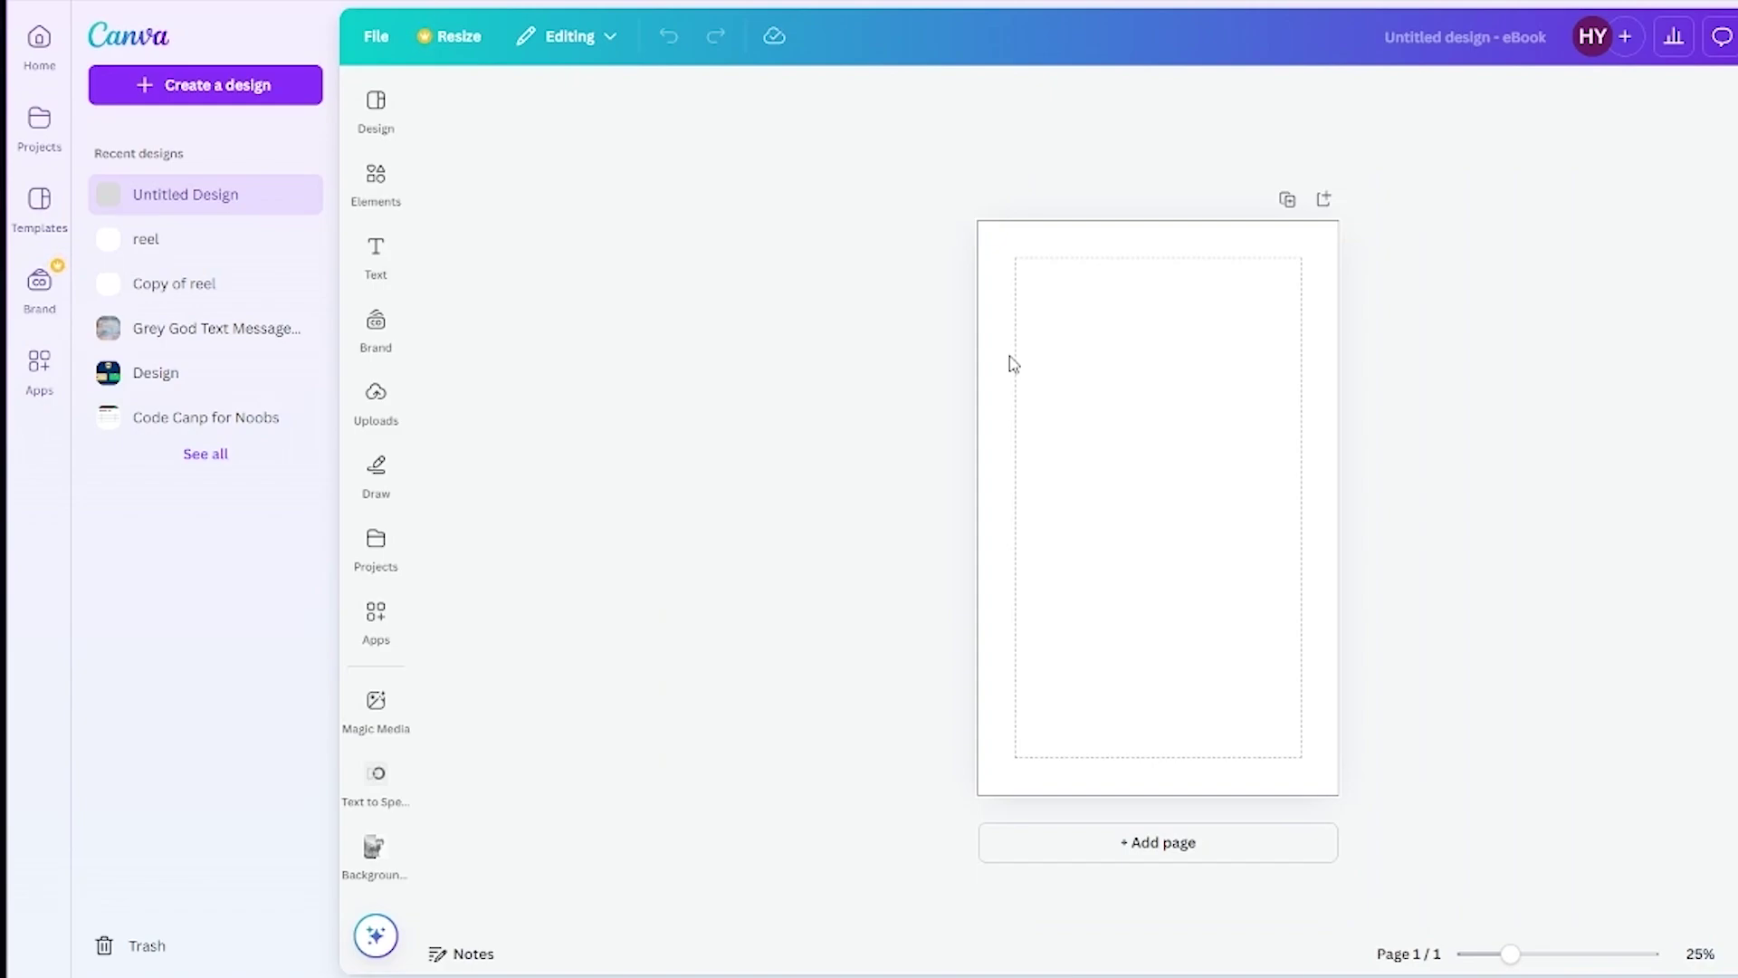
- Add a blank page 2 and fill page 1's background with Cobalt blue
left_click(1089, 864)
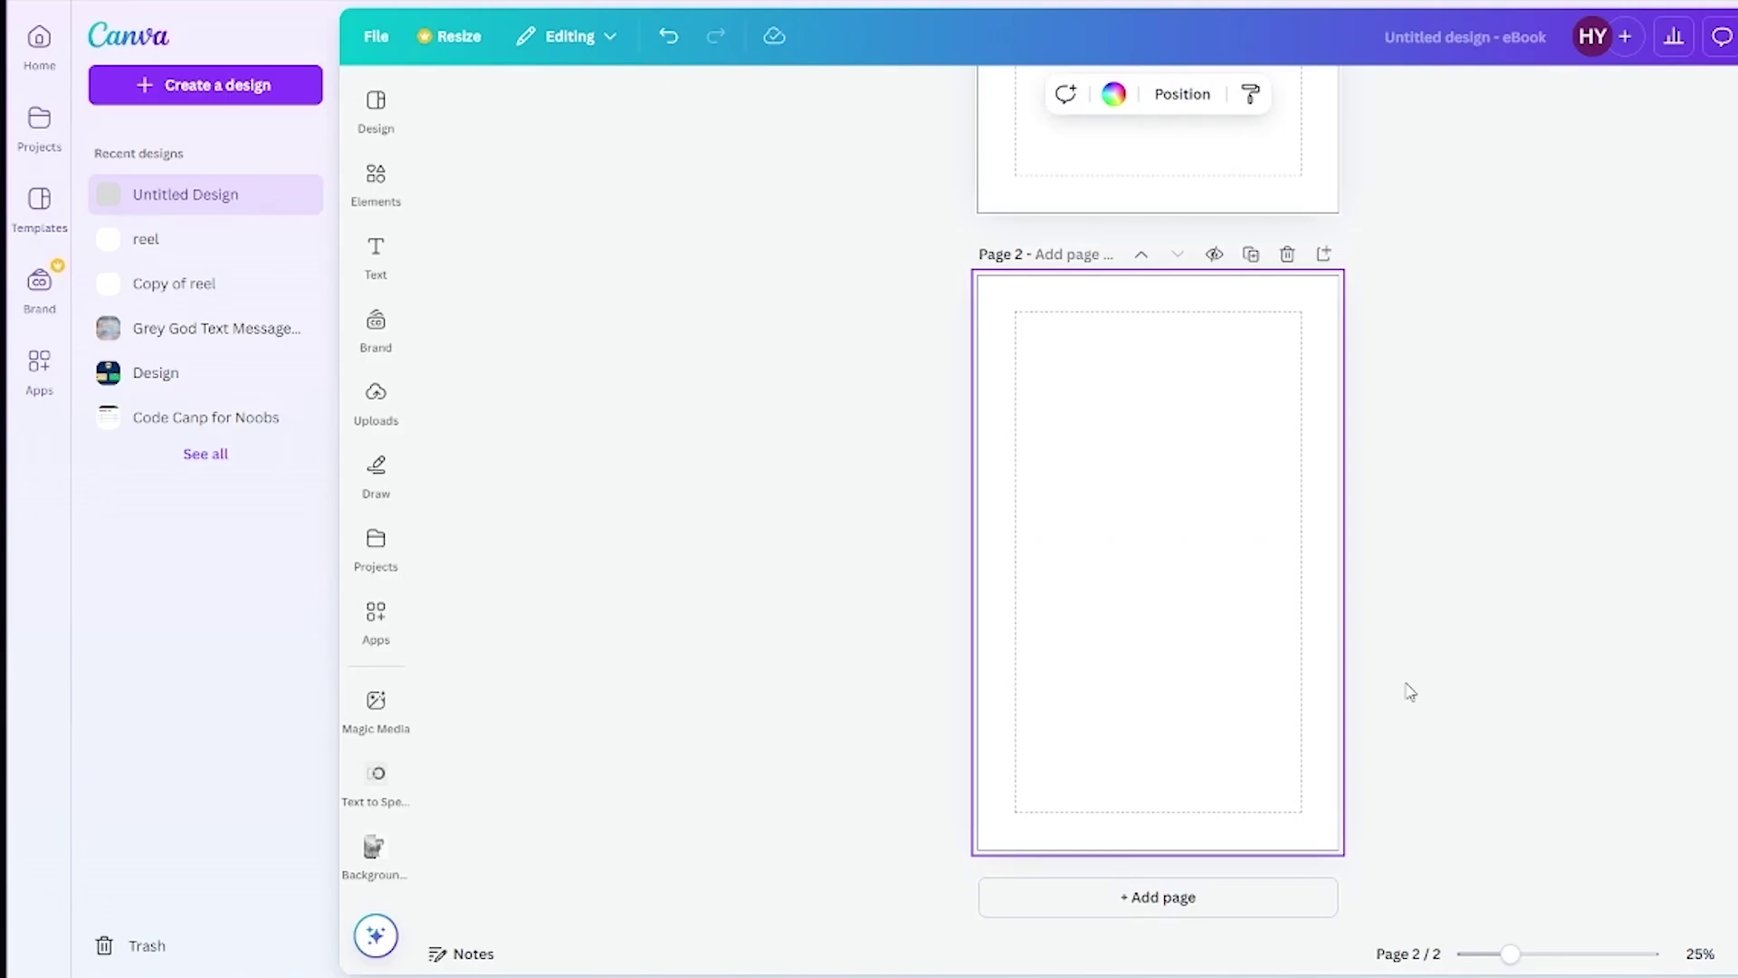
scroll(1410, 691, "up", 5)
left_click(1093, 347)
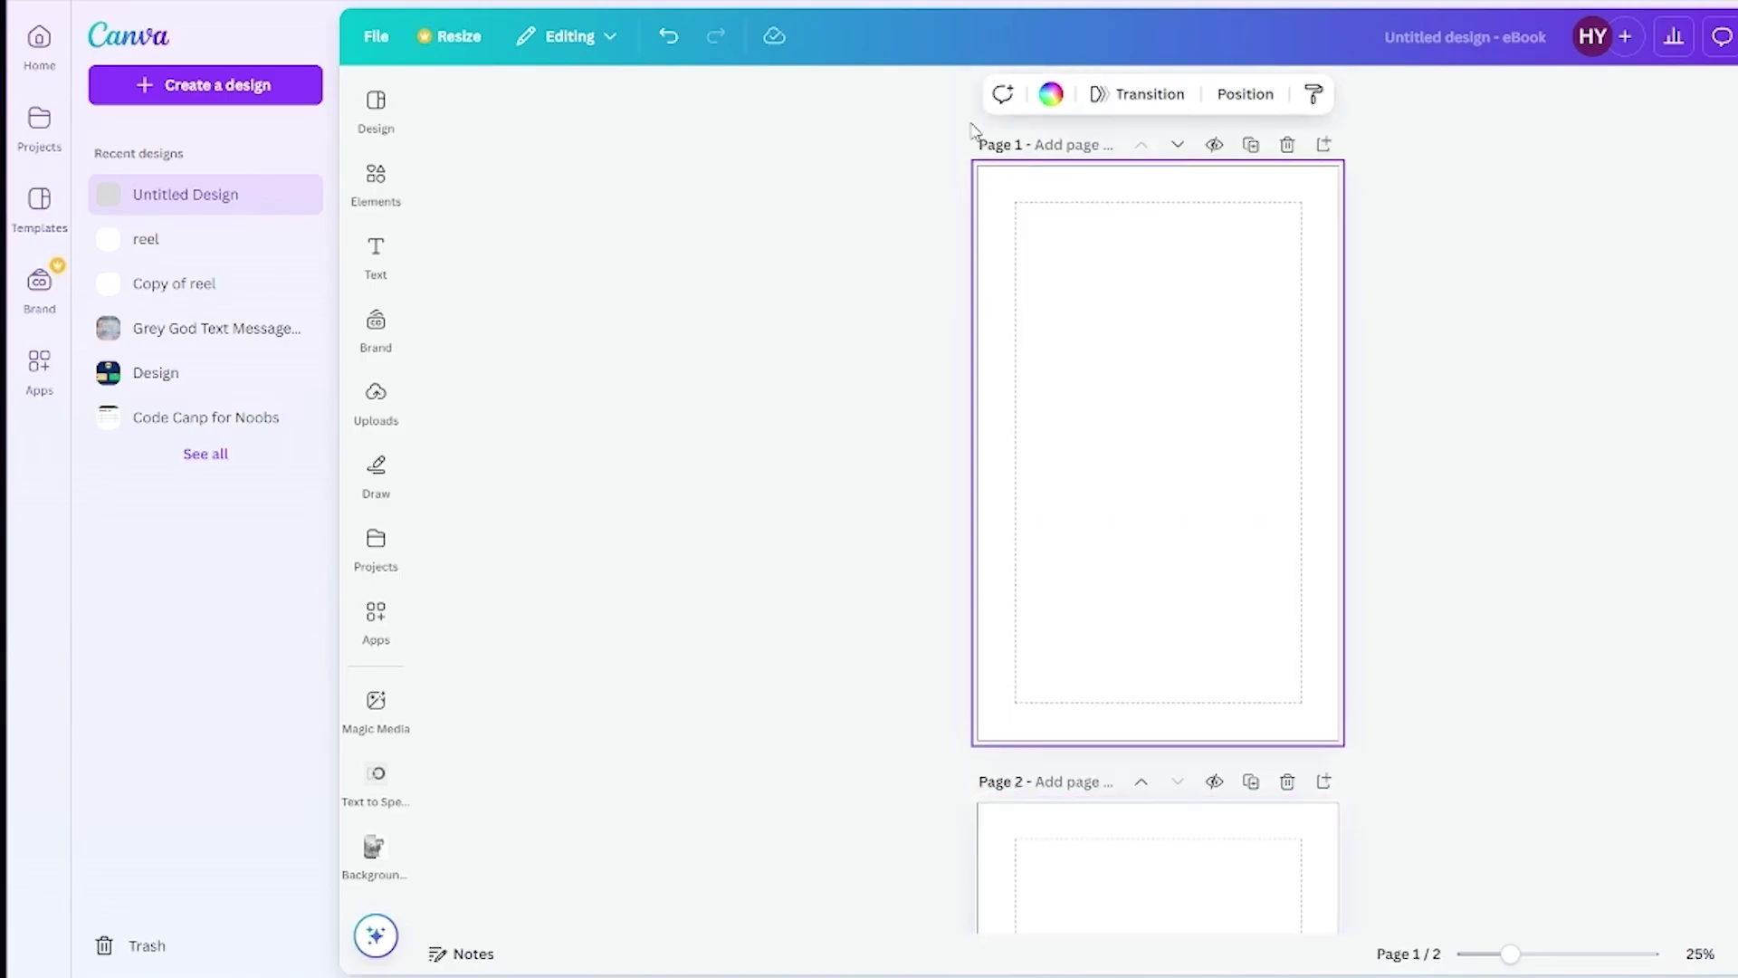
left_click(1050, 93)
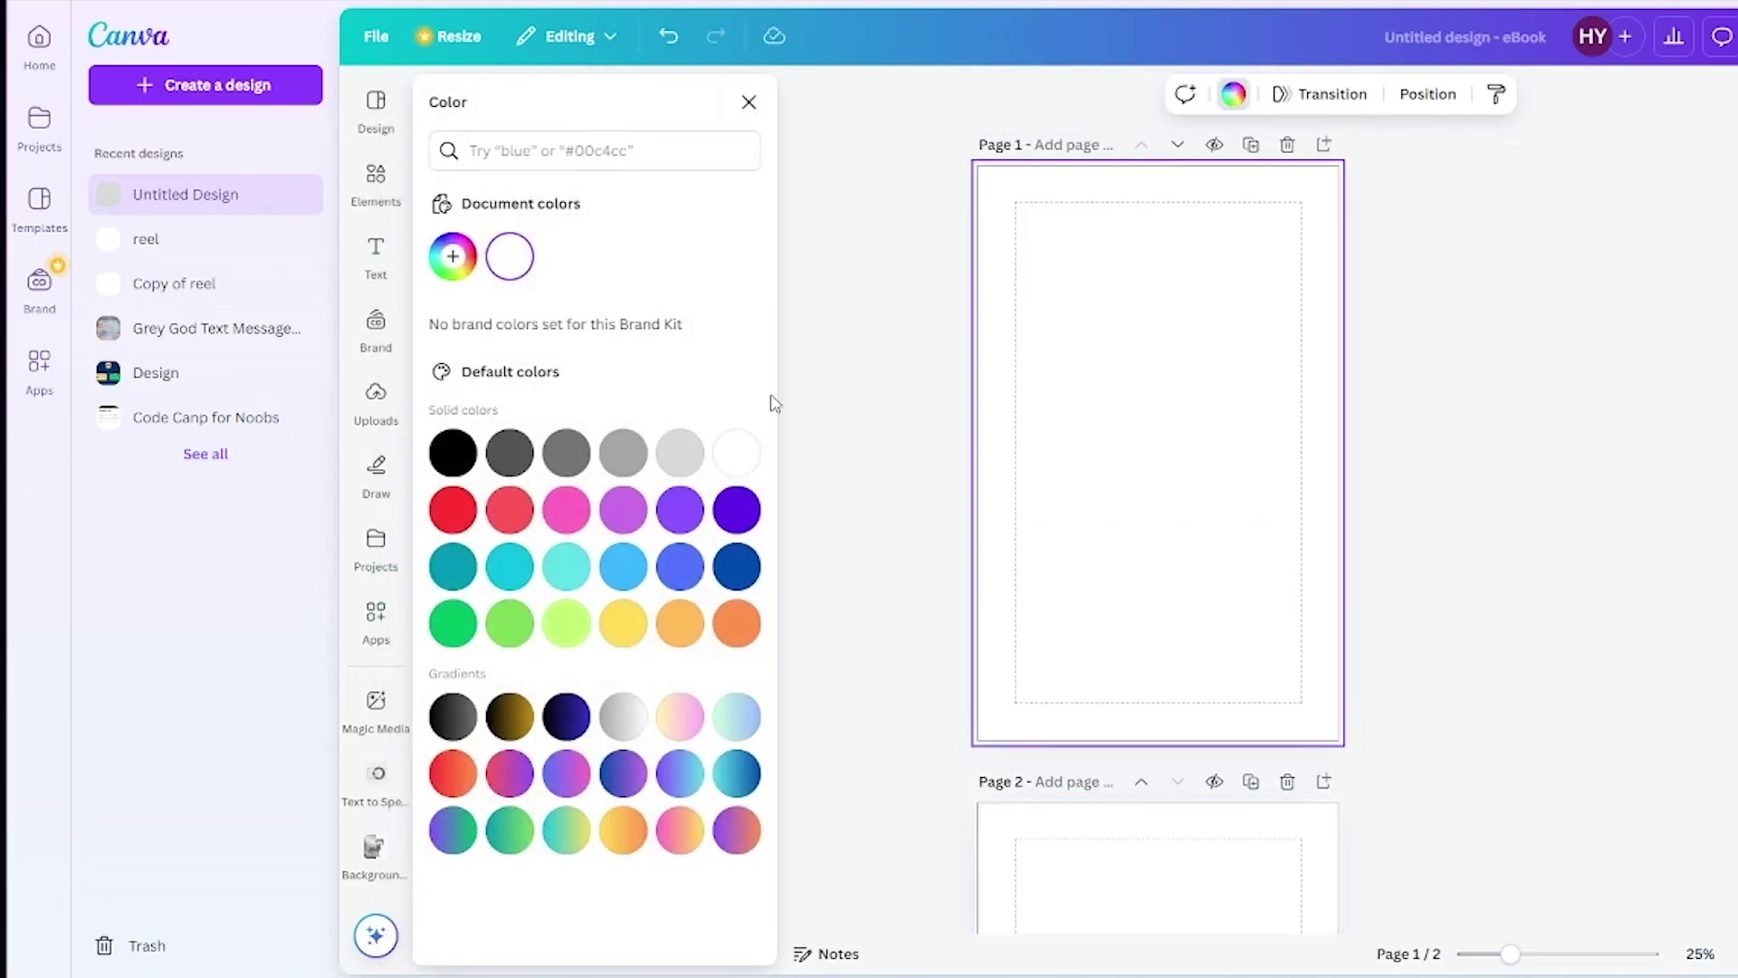
left_click(733, 584)
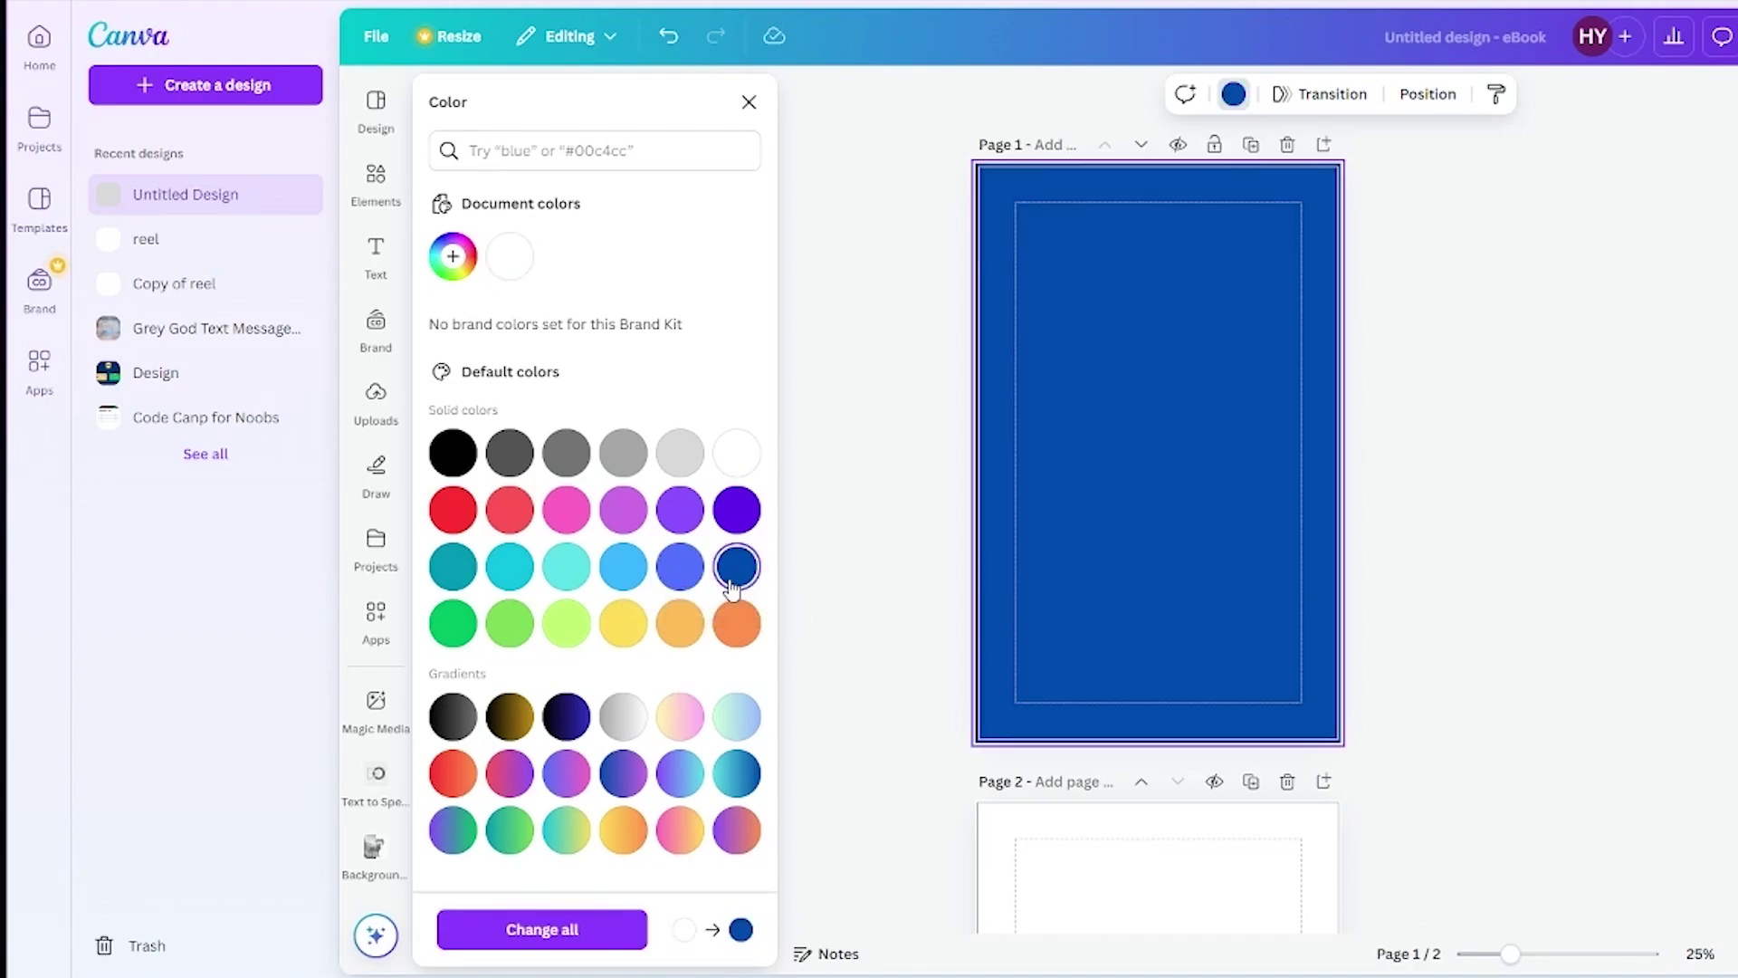
left_click(890, 449)
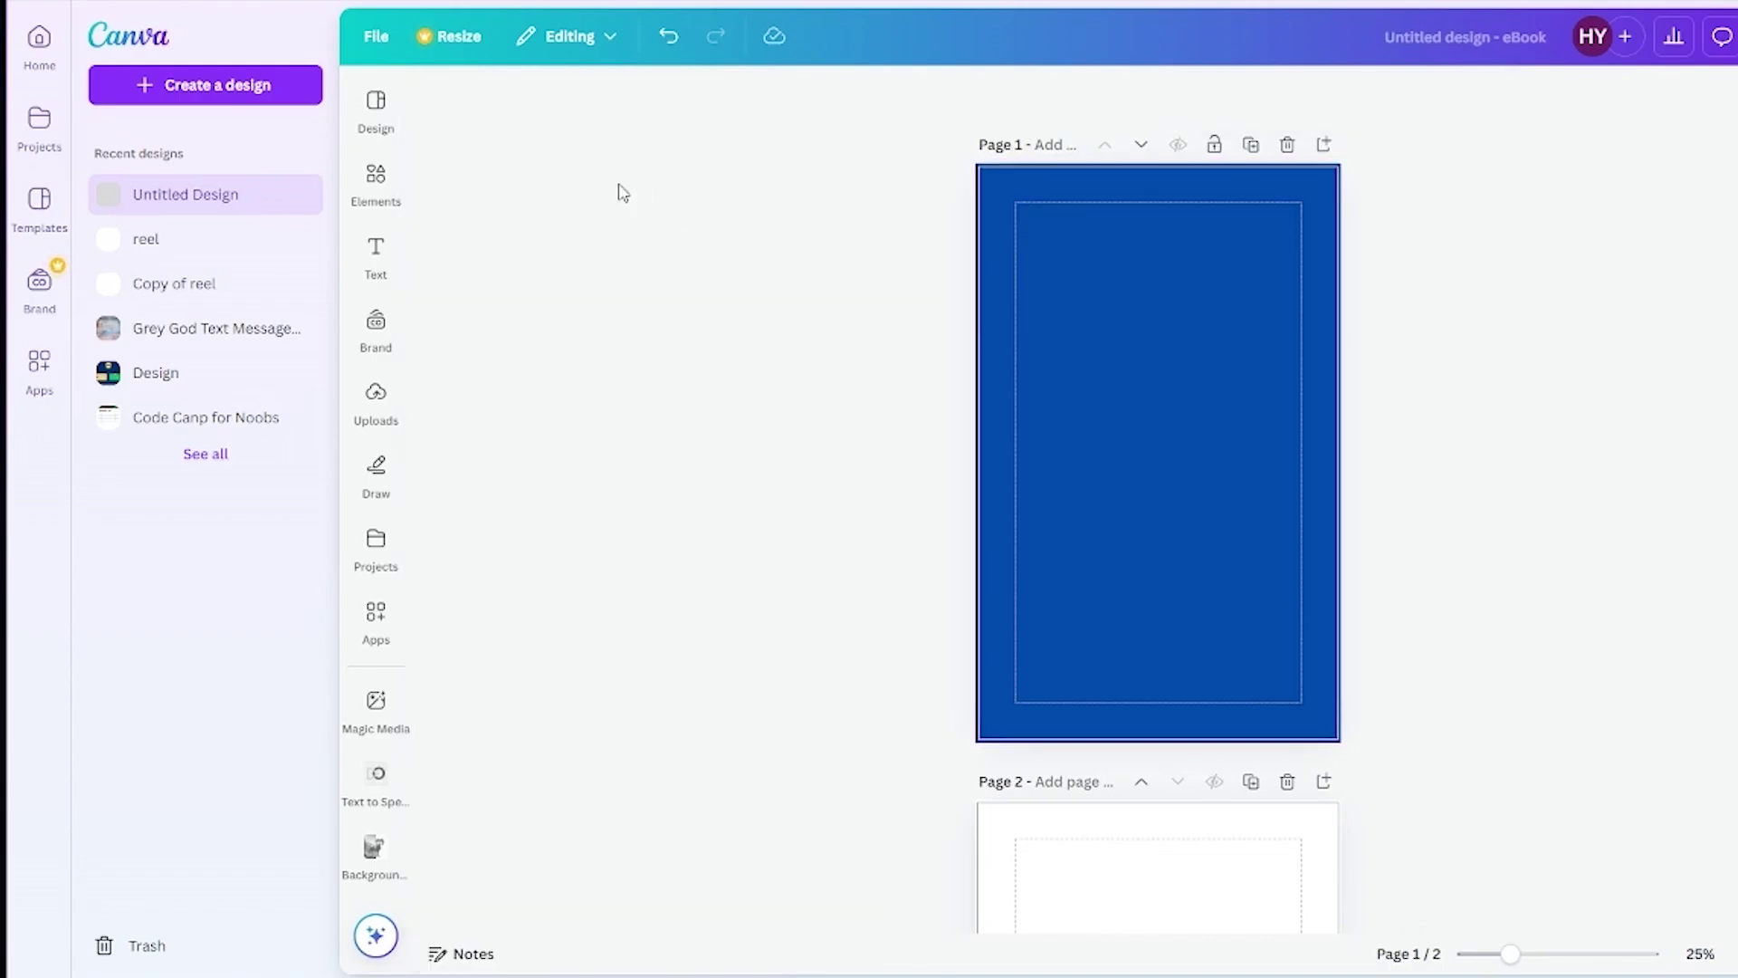
left_click(373, 181)
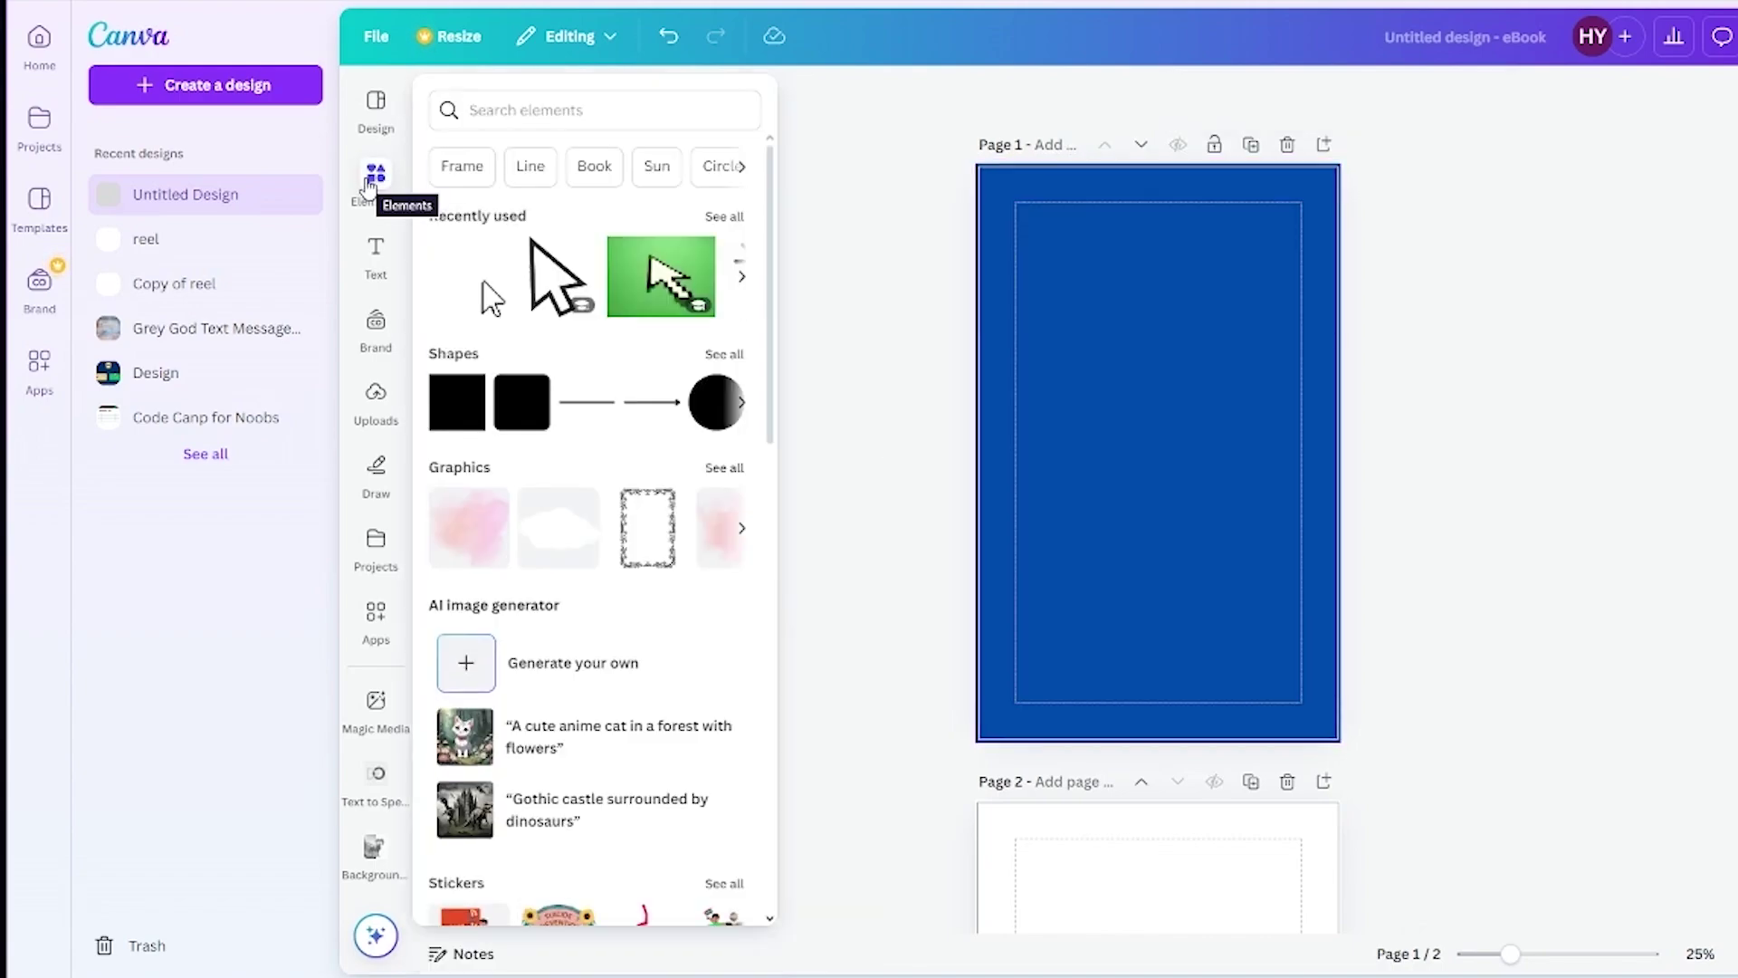
left_click(935, 547)
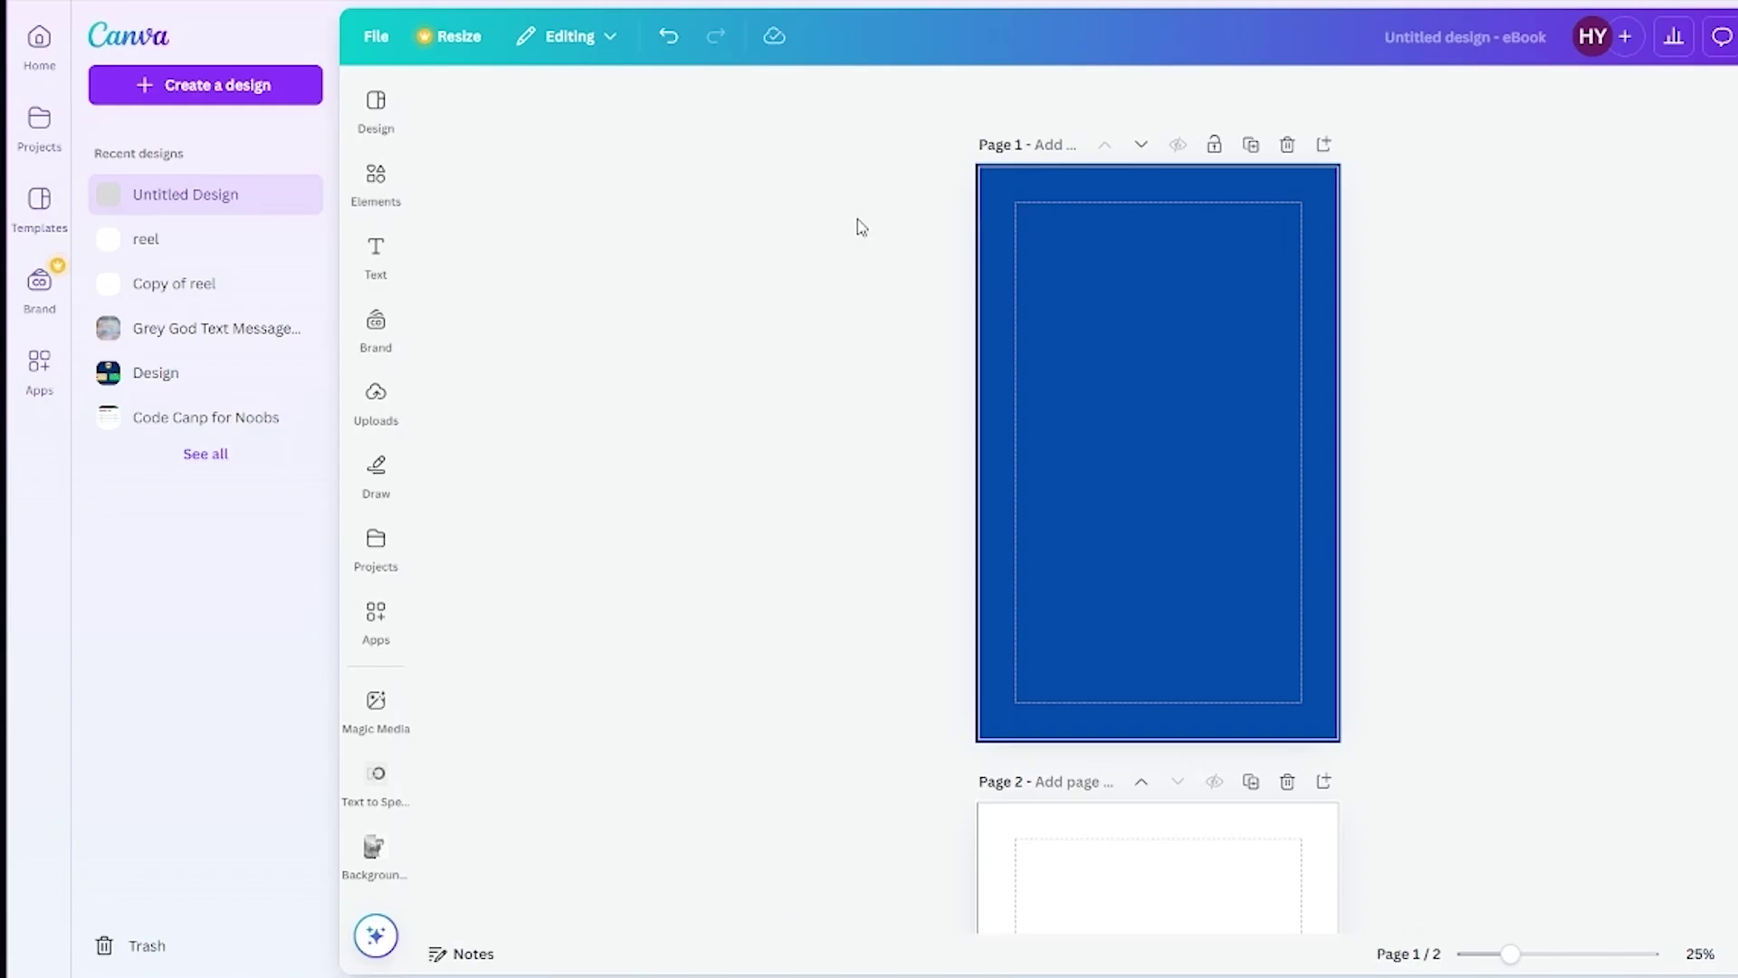
- Search the Elements graphics for 'egypt' and add the torn-edge pyramids picture to page 1
left_click(1062, 374)
left_click(376, 177)
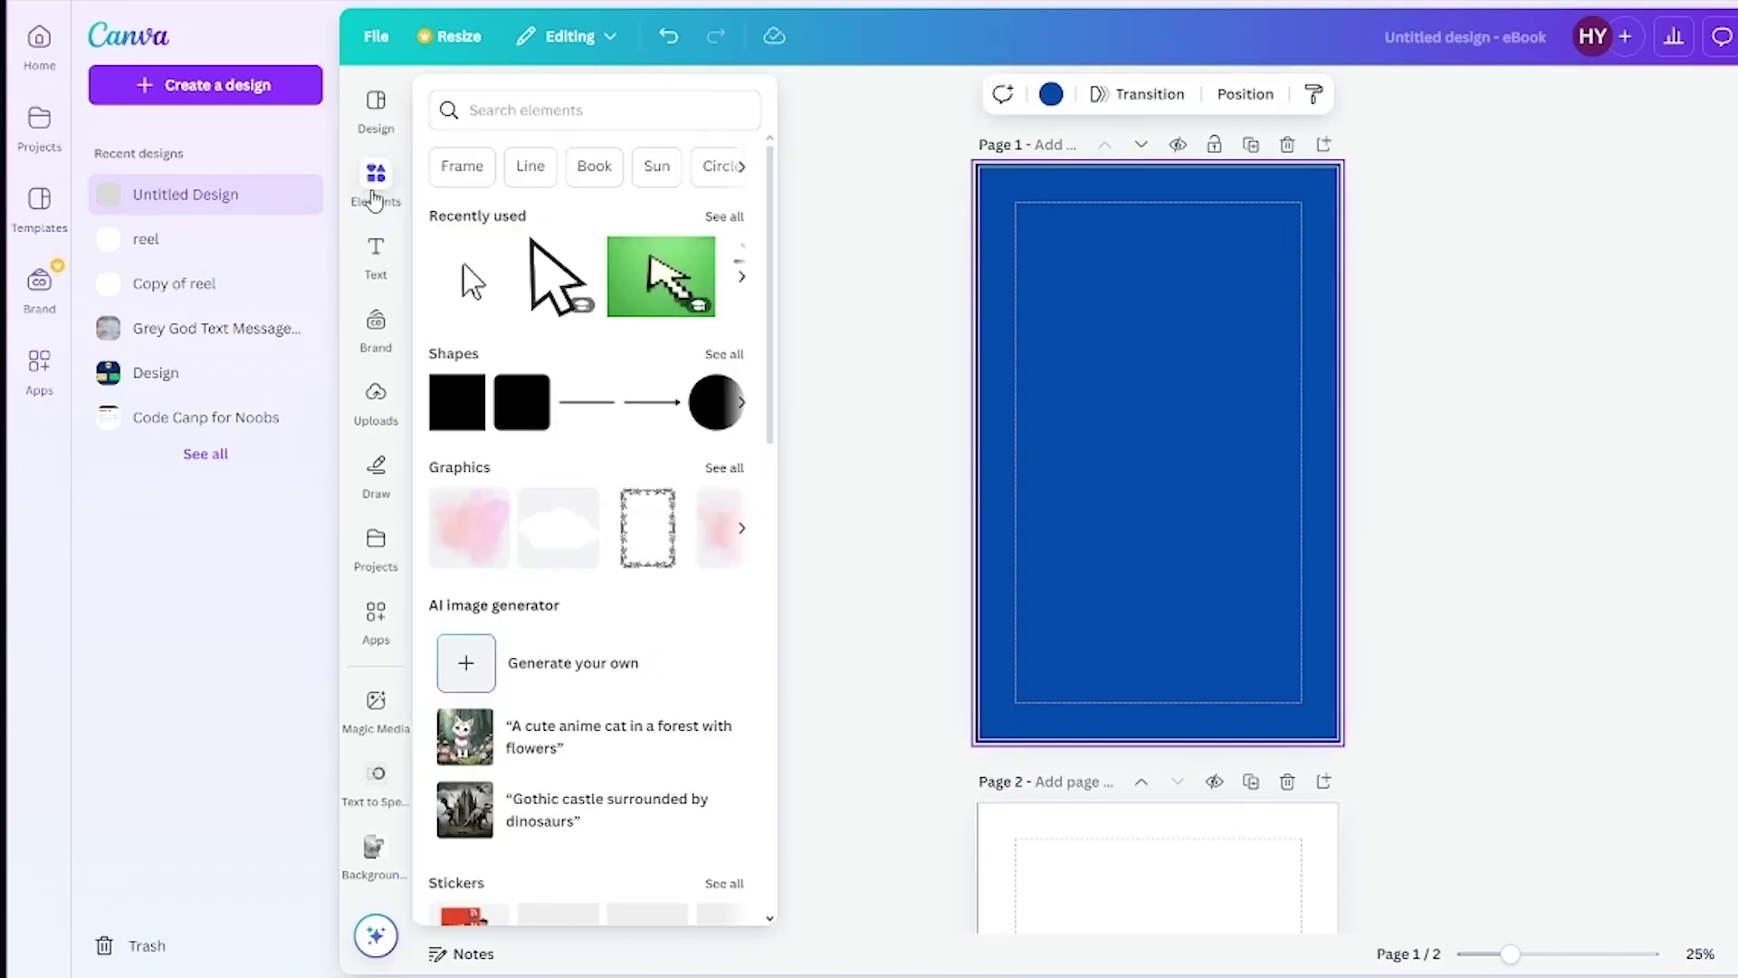
left_click(527, 101)
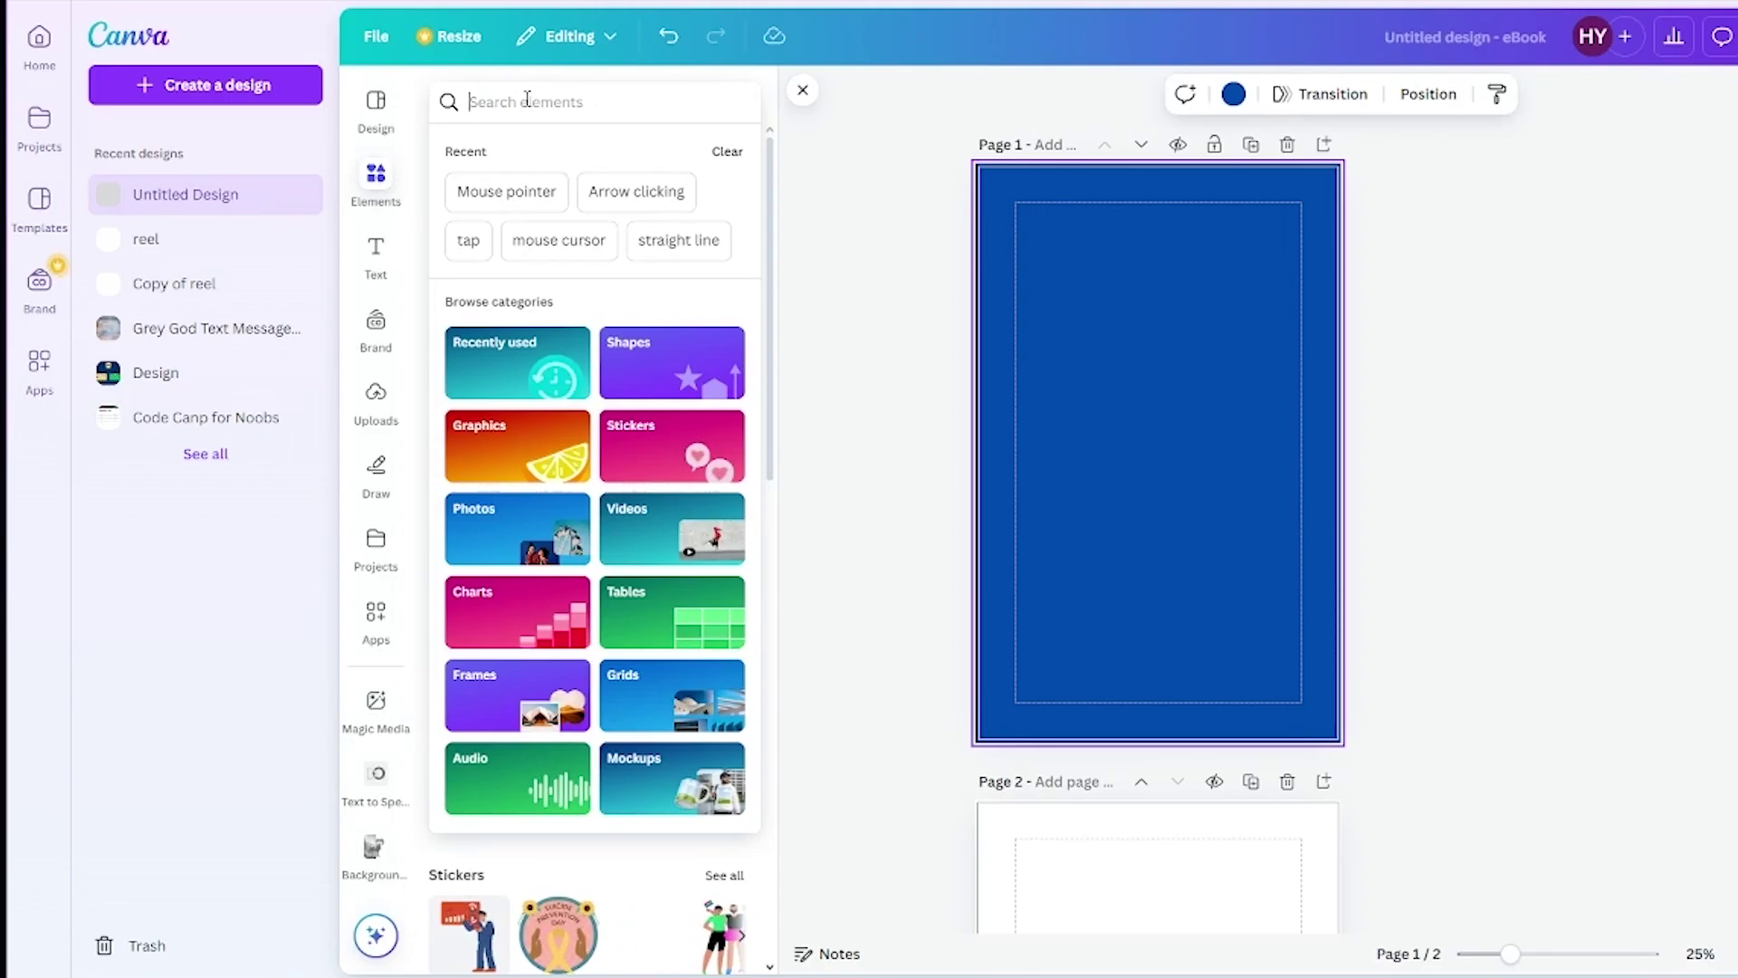
type("egypt")
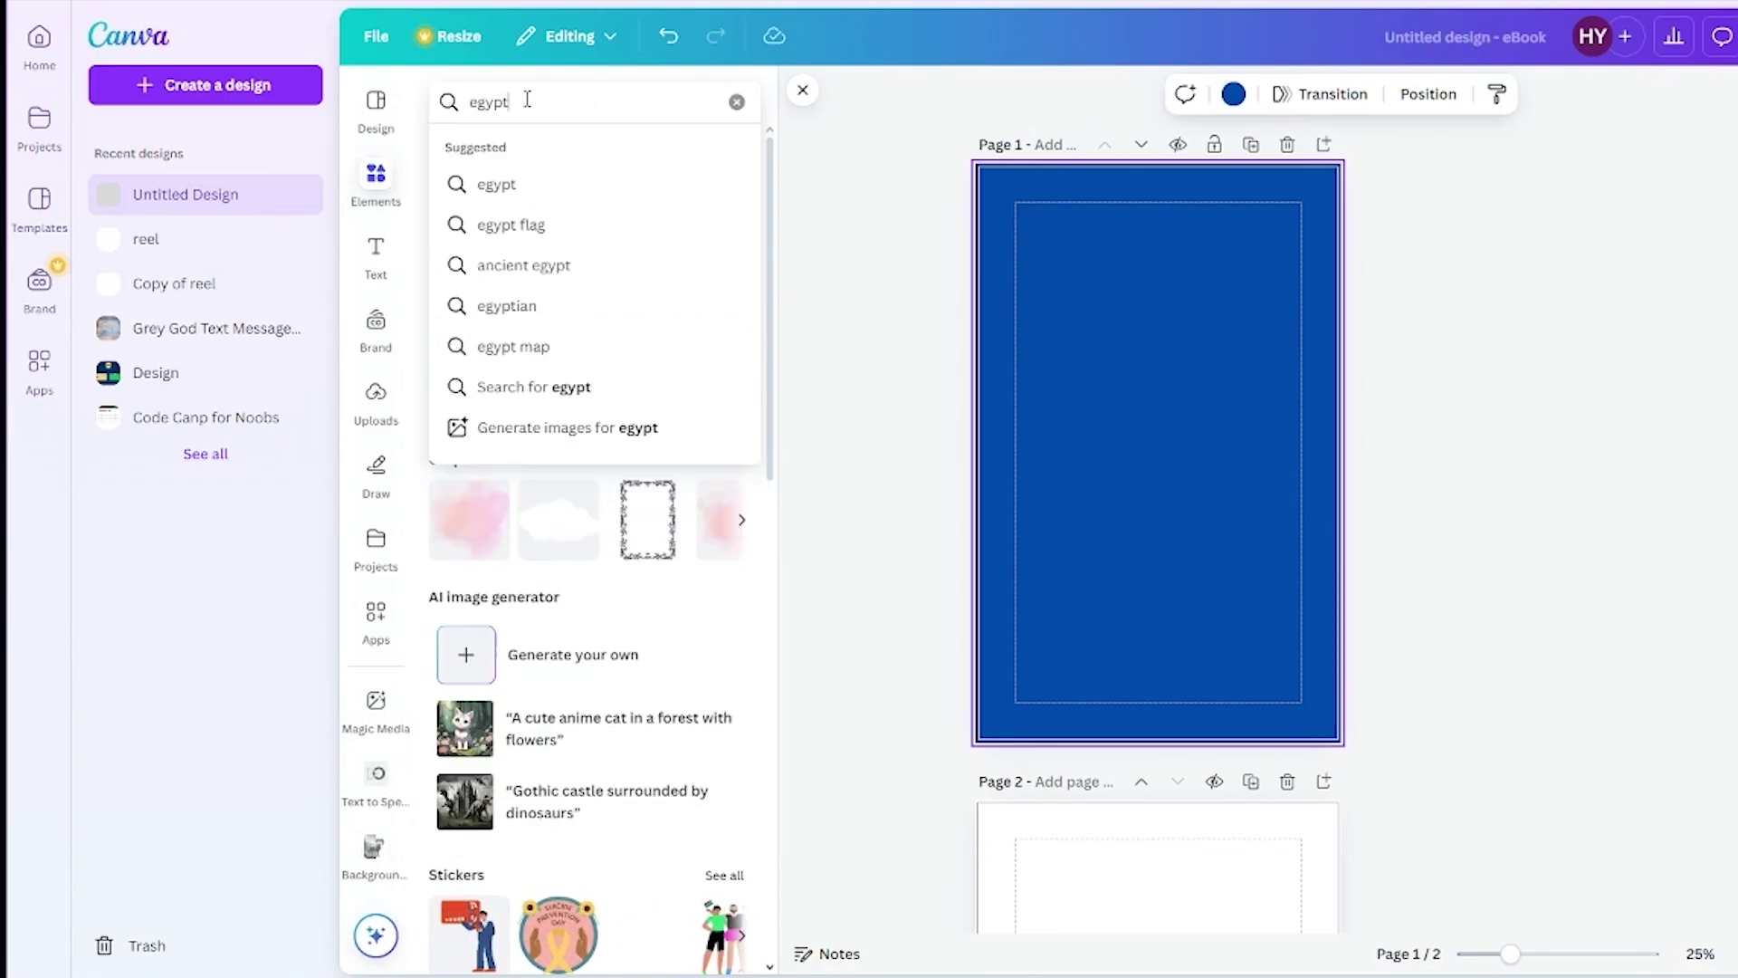
key("Return")
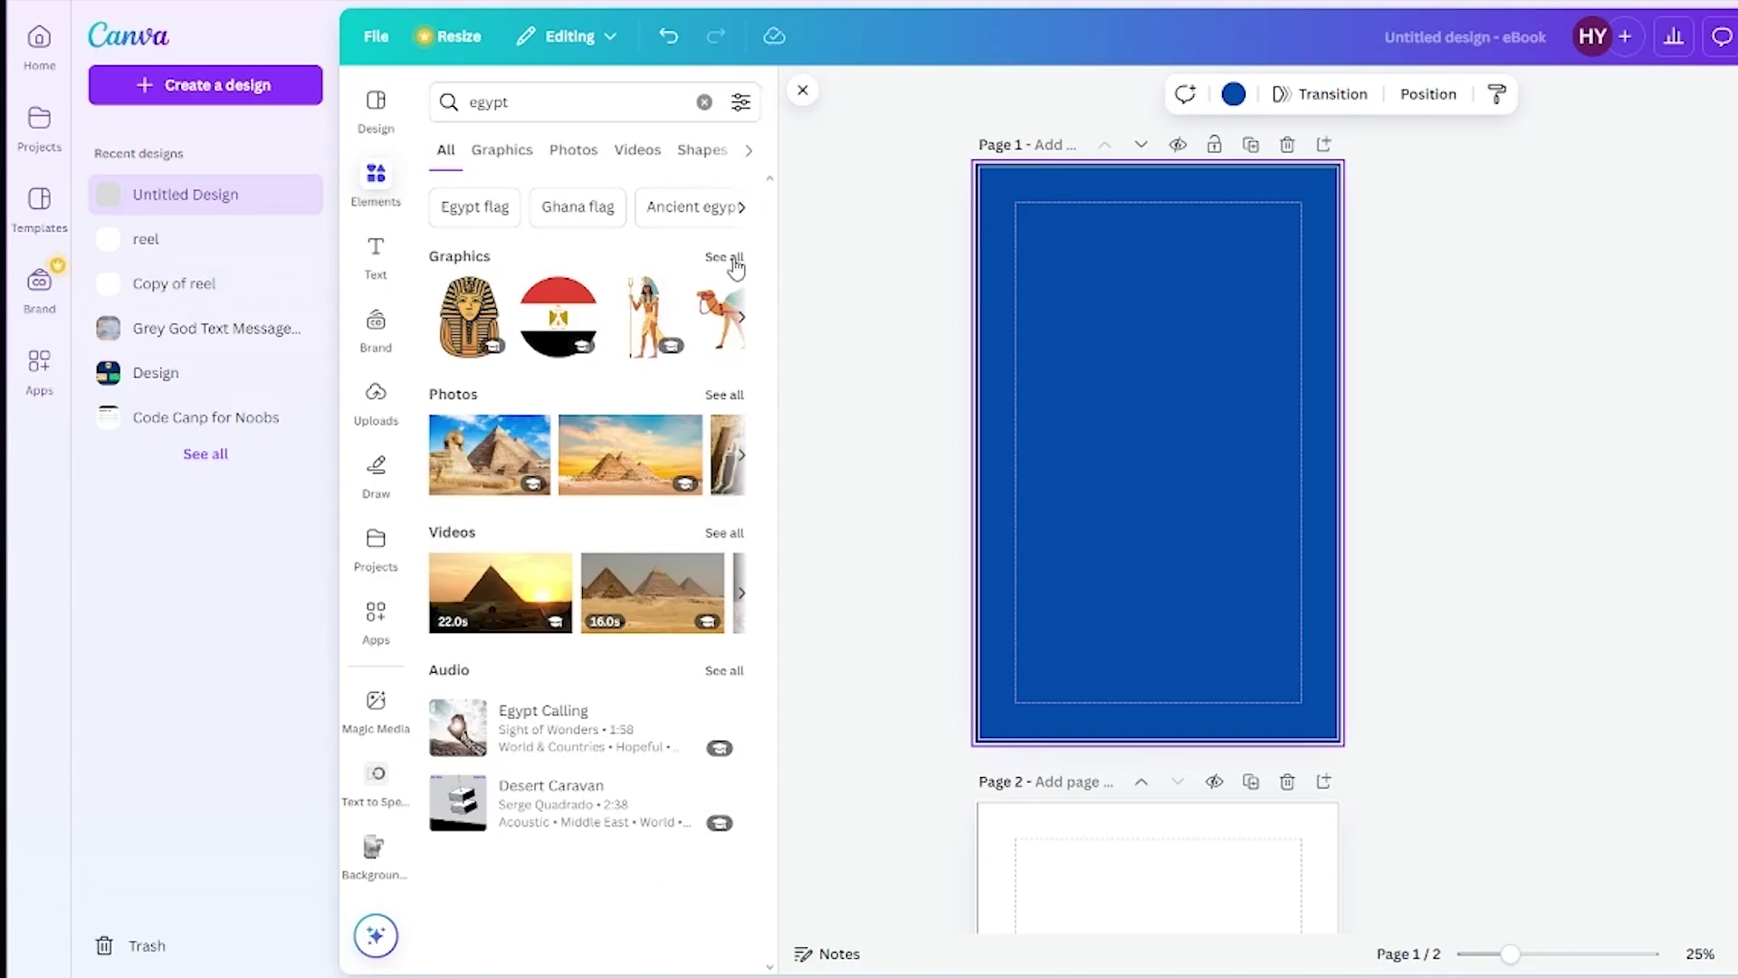
left_click(724, 259)
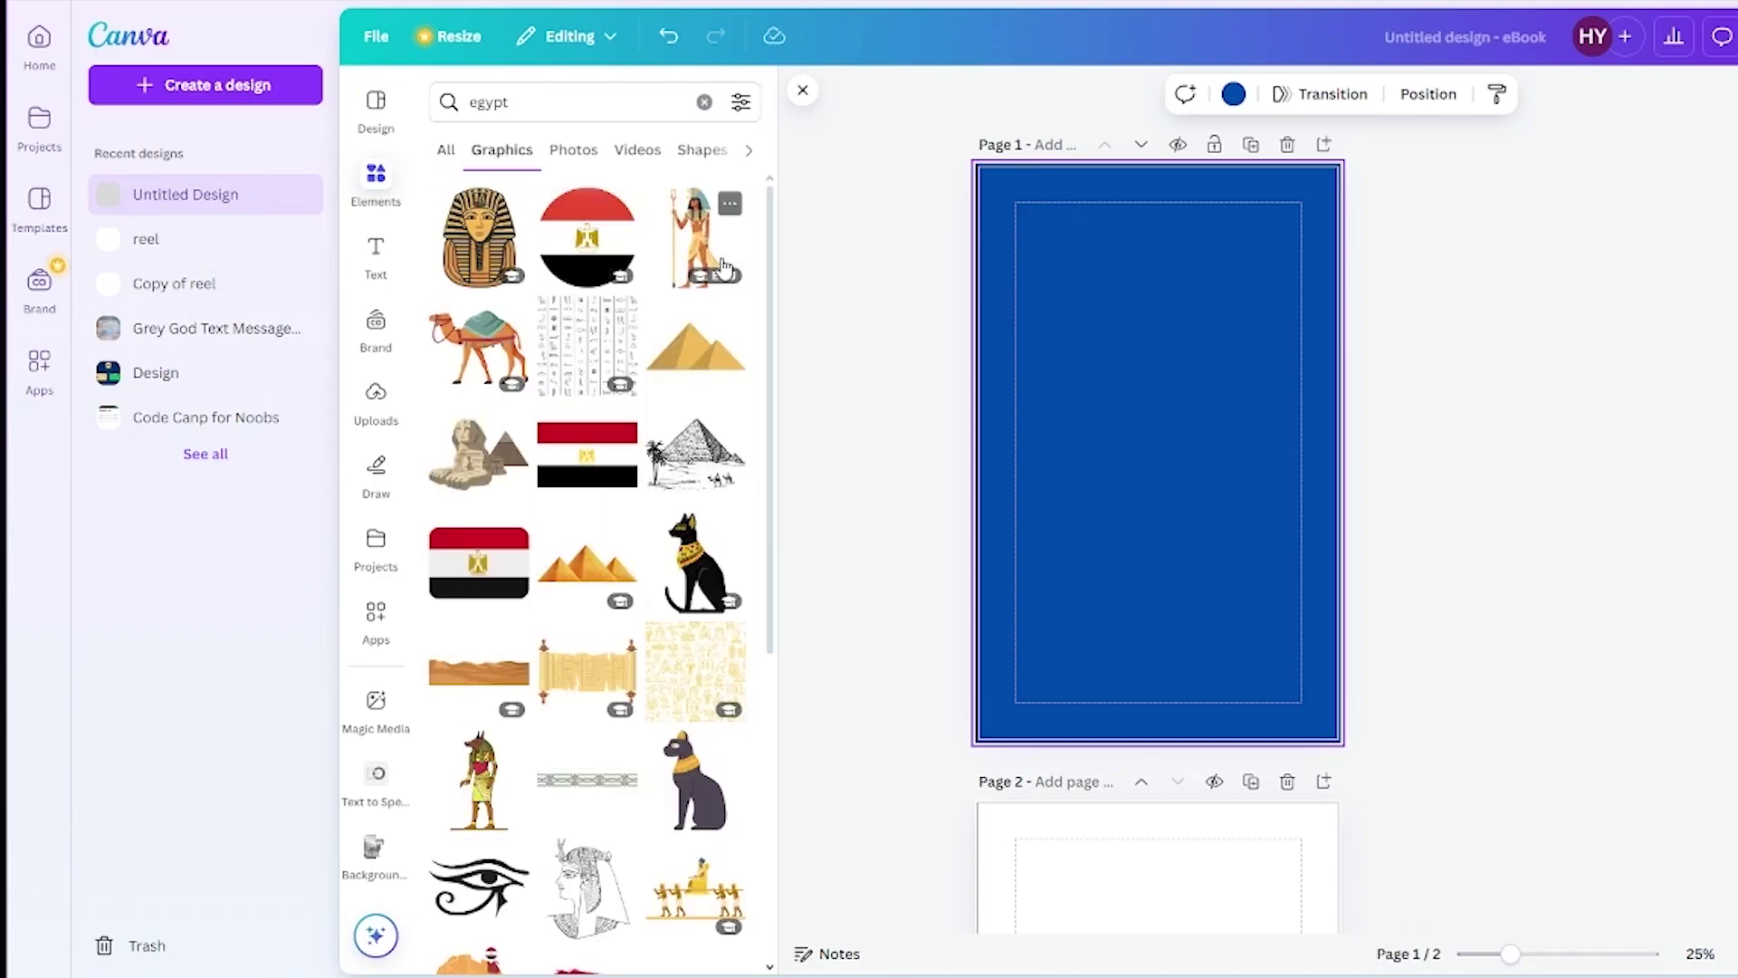
scroll(621, 420, "down", 5)
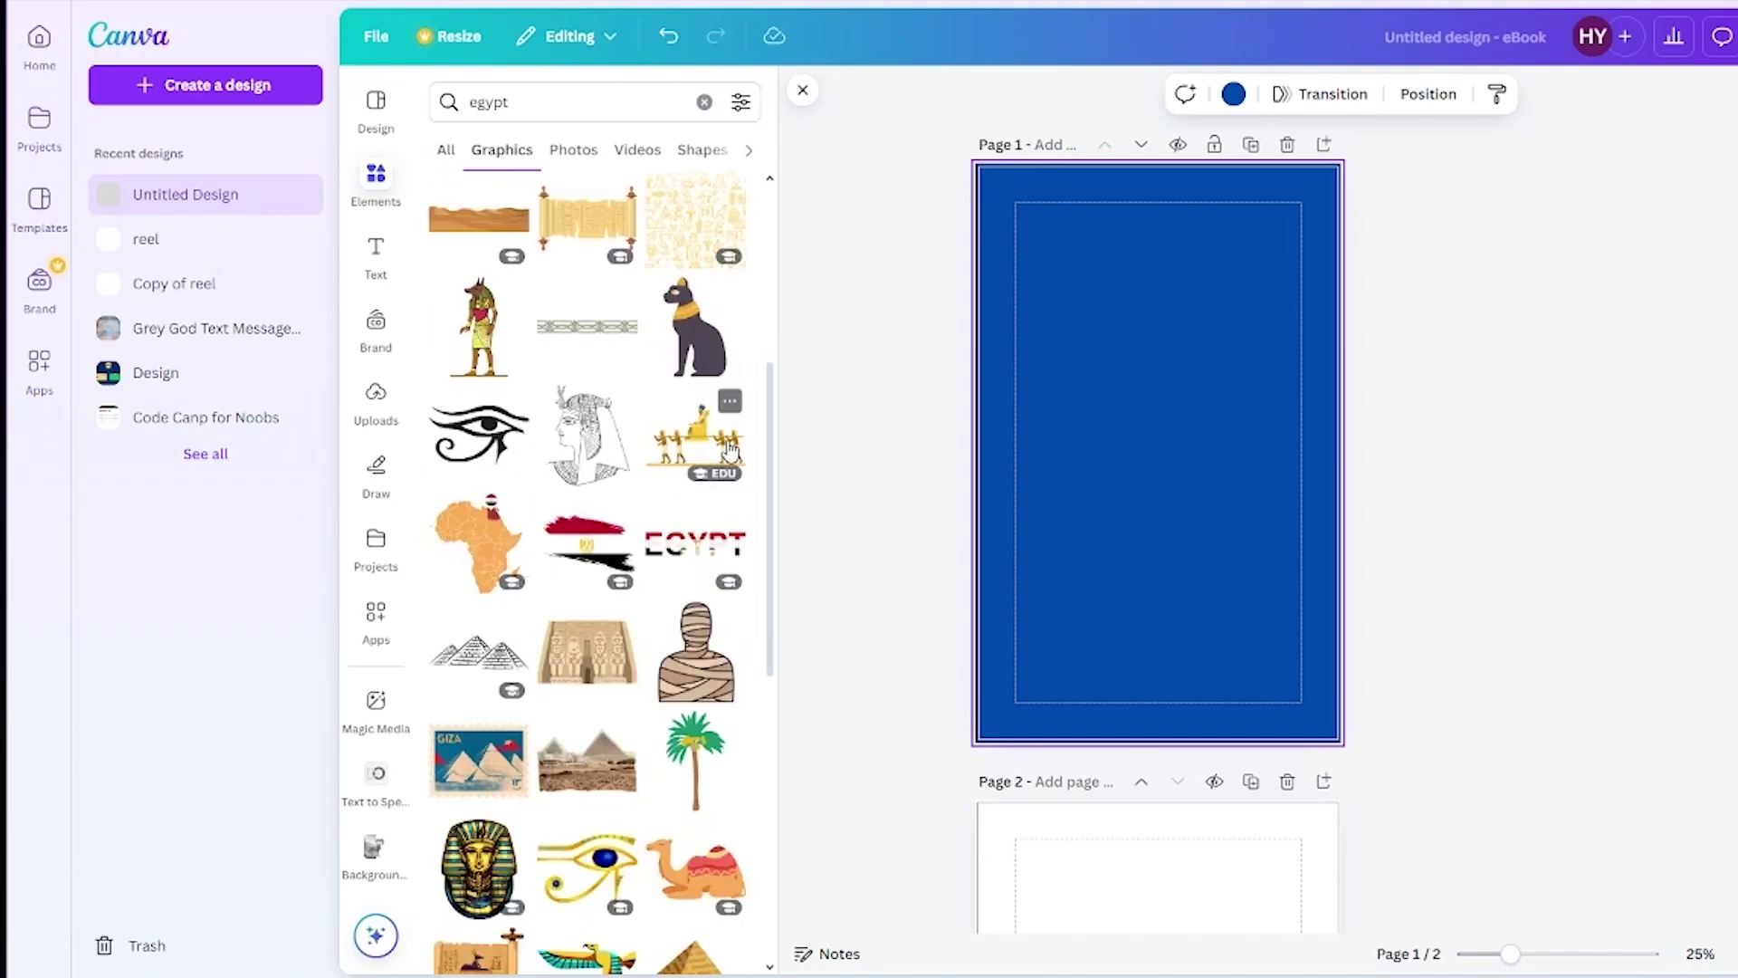
scroll(616, 342, "down", 5)
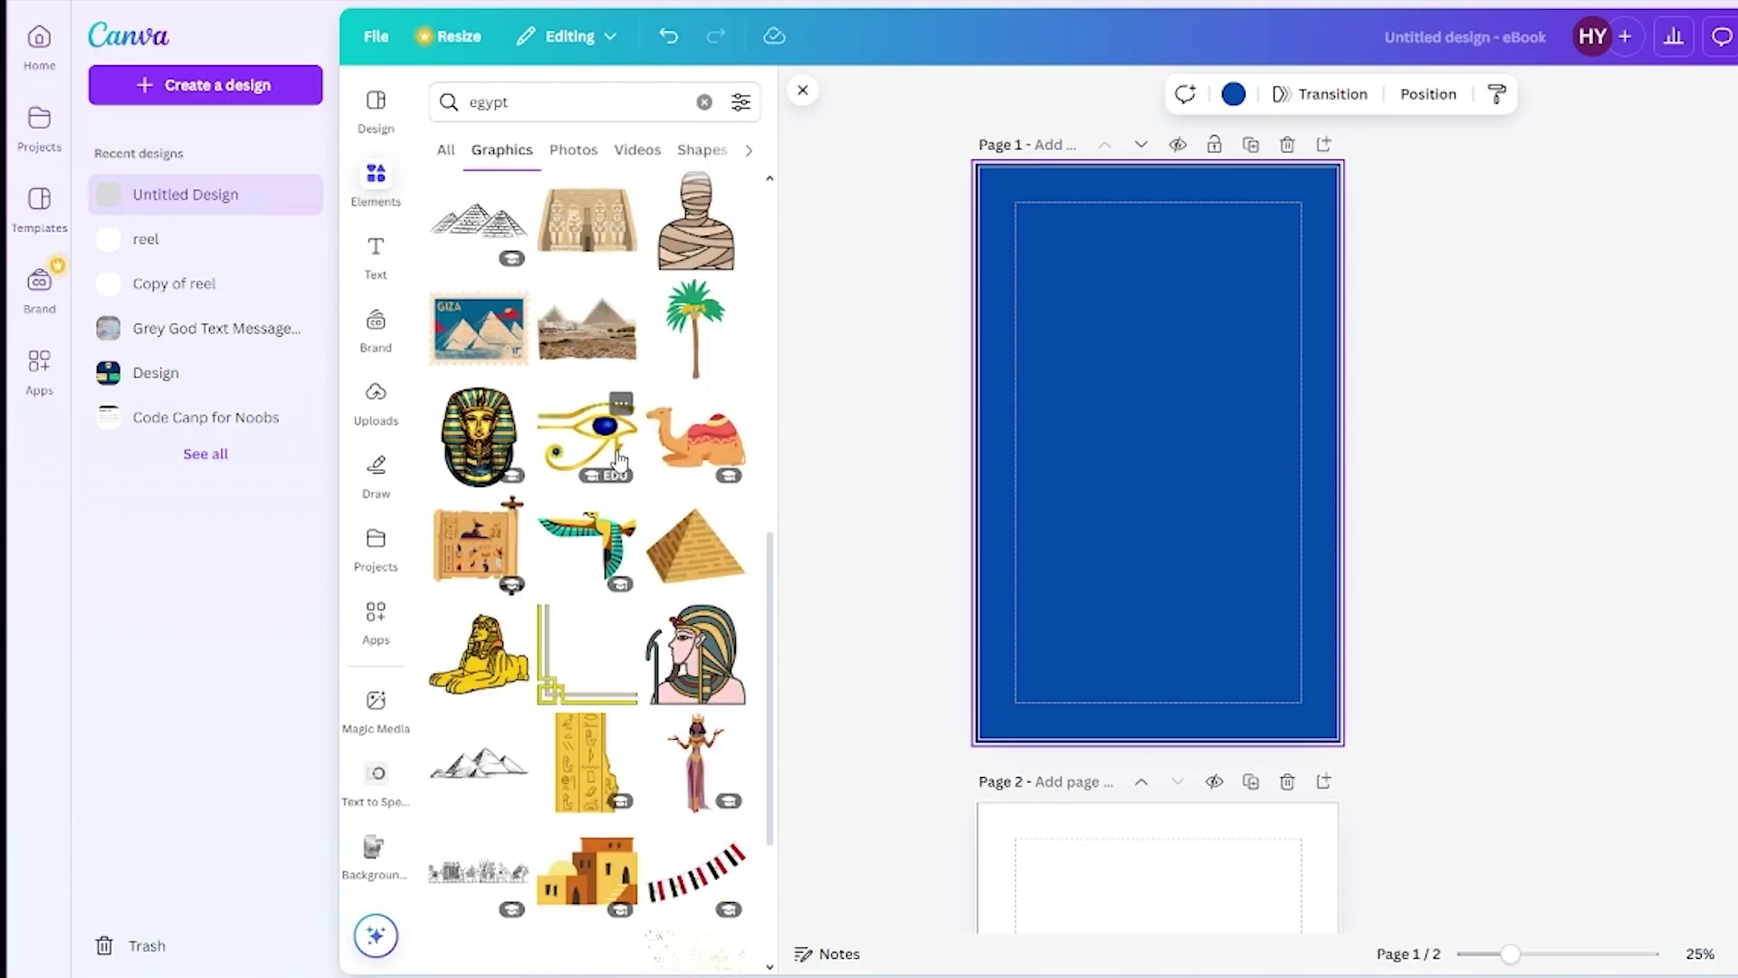
left_click(589, 360)
- Enlarge the pyramids picture and snap it to span the full page width
left_click_drag(1301, 373, 1336, 335)
left_click_drag(1199, 460, 1221, 560)
left_click(1481, 511)
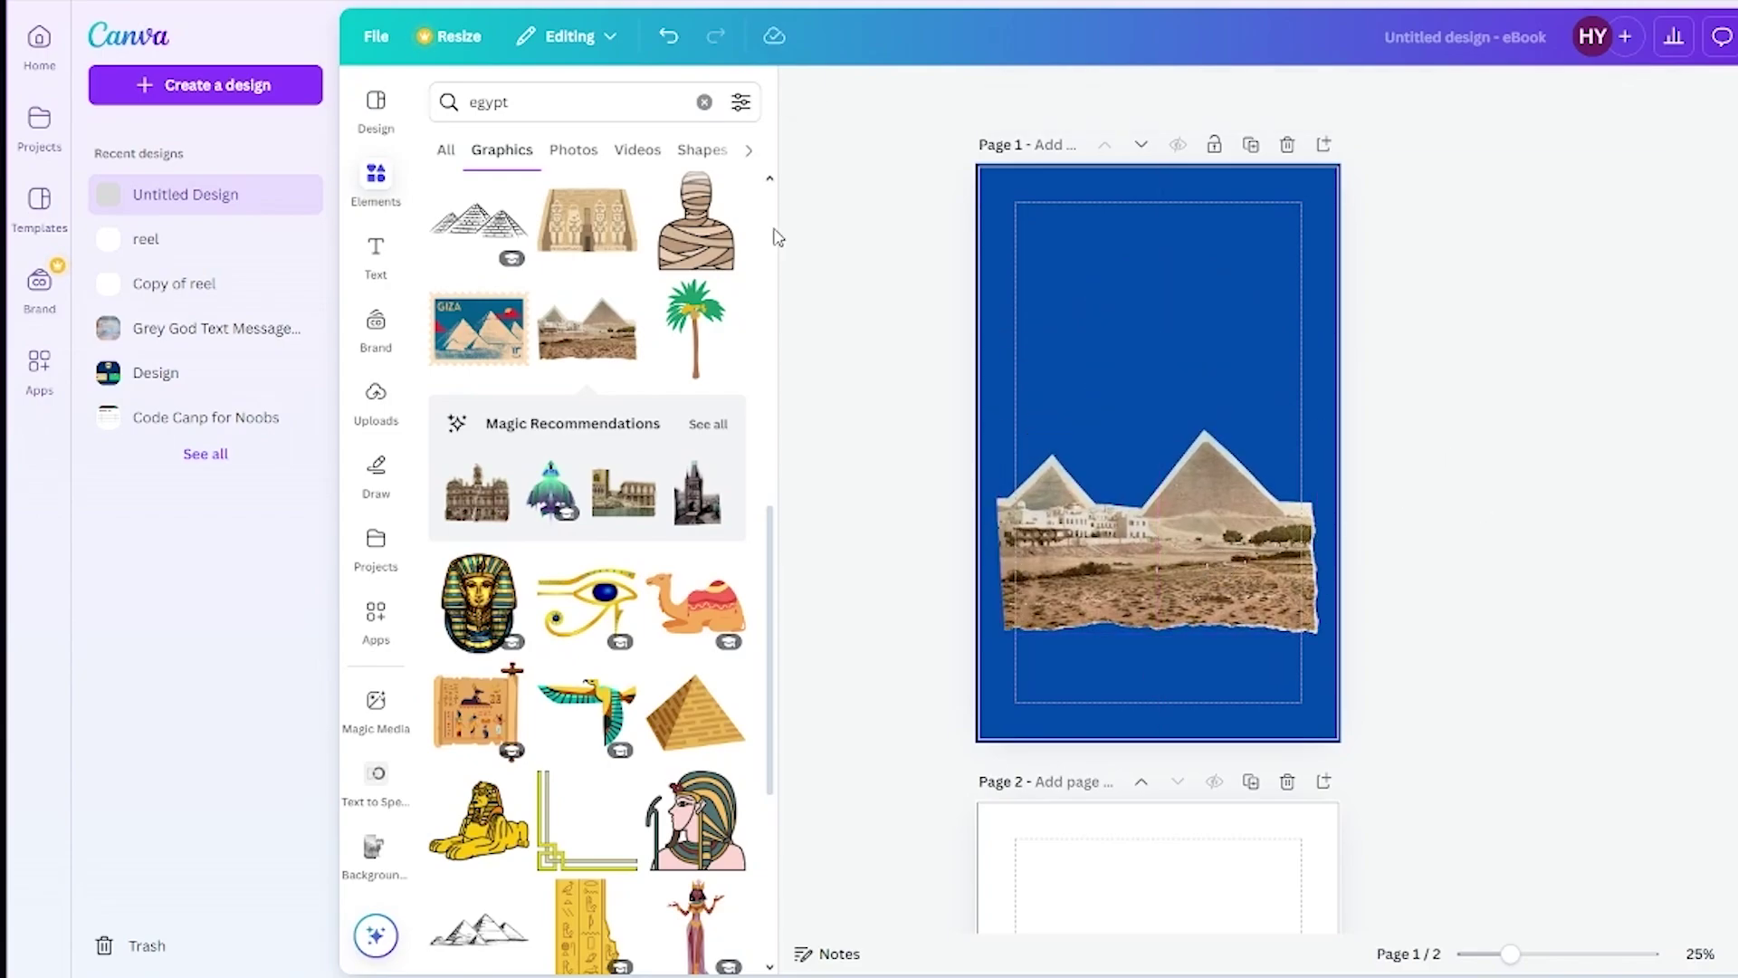
left_click(1166, 551)
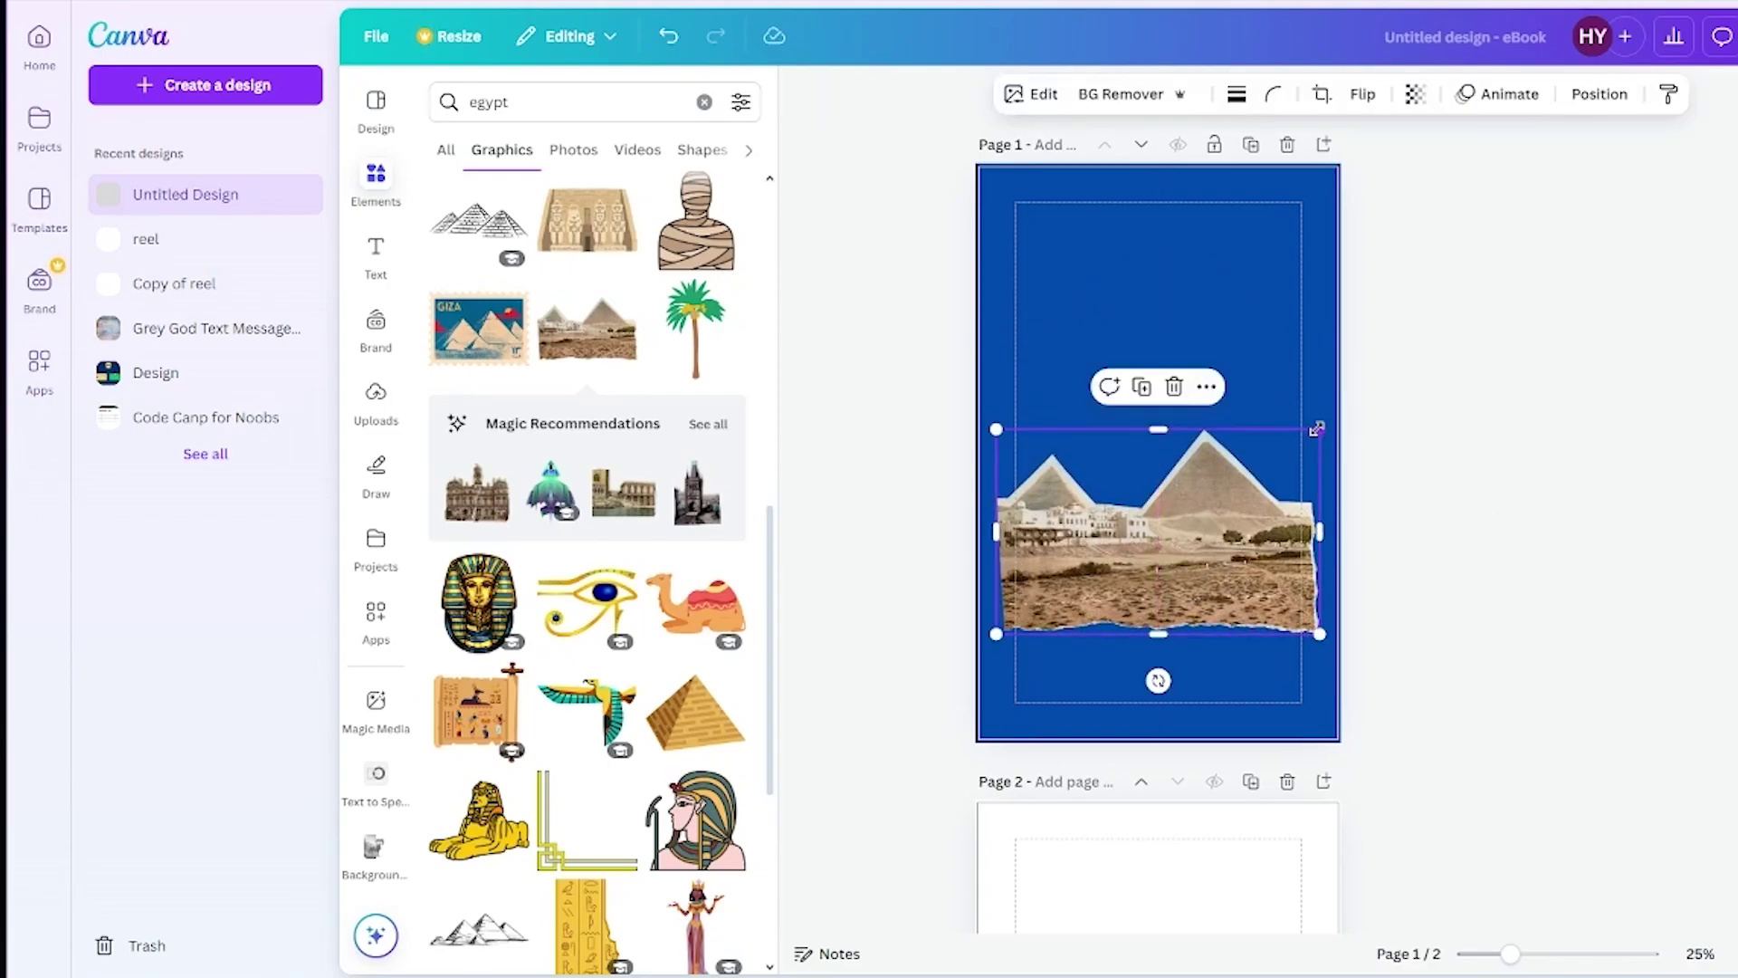
left_click_drag(1317, 429, 1361, 380)
left_click_drag(1189, 516, 1163, 527)
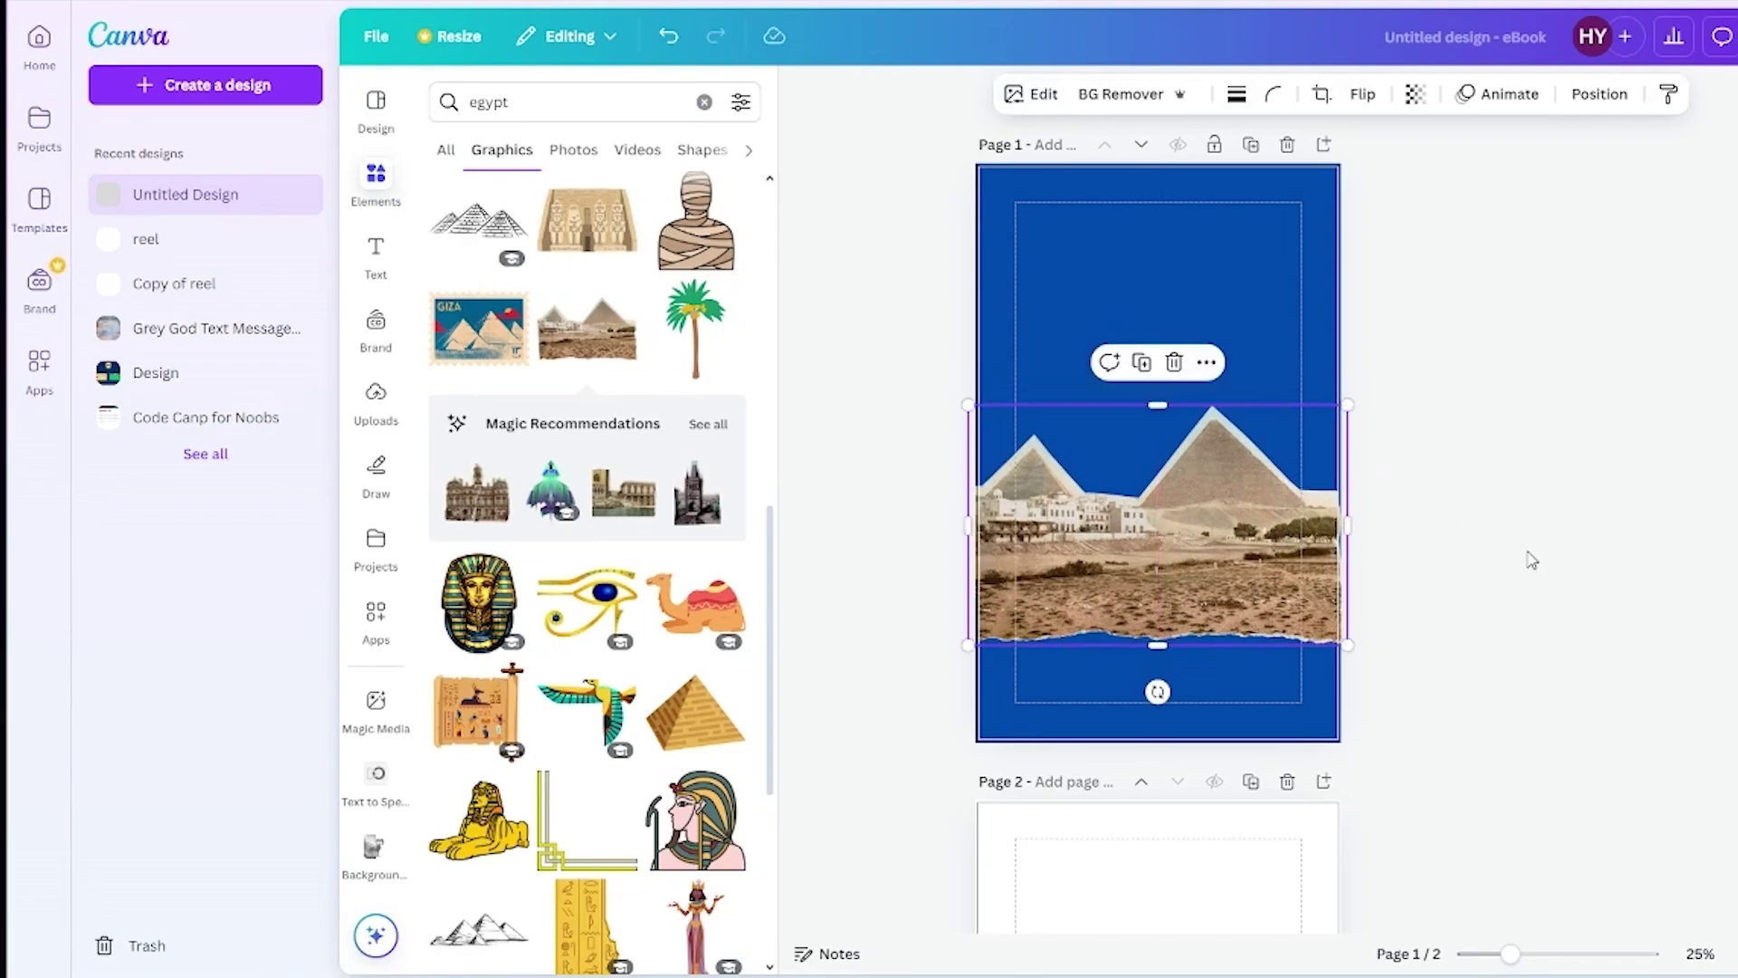
left_click(1530, 560)
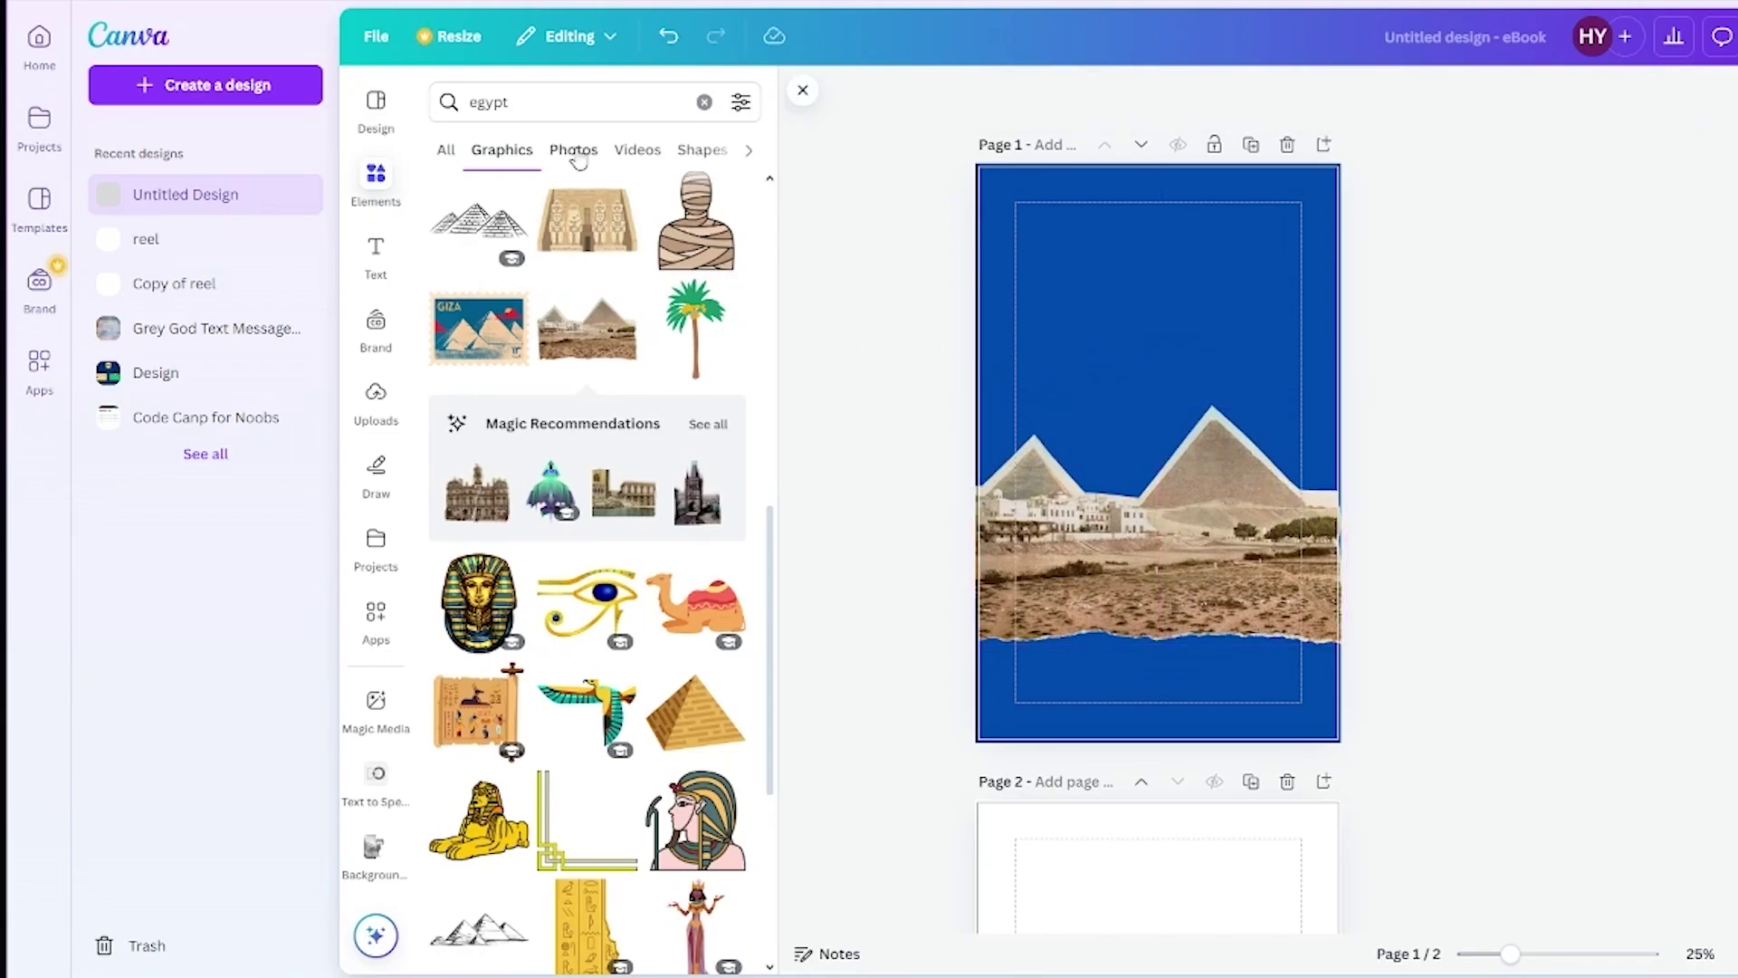
- Search the graphics for 'man' and add the walking-man silhouette to page 1
left_click(507, 102)
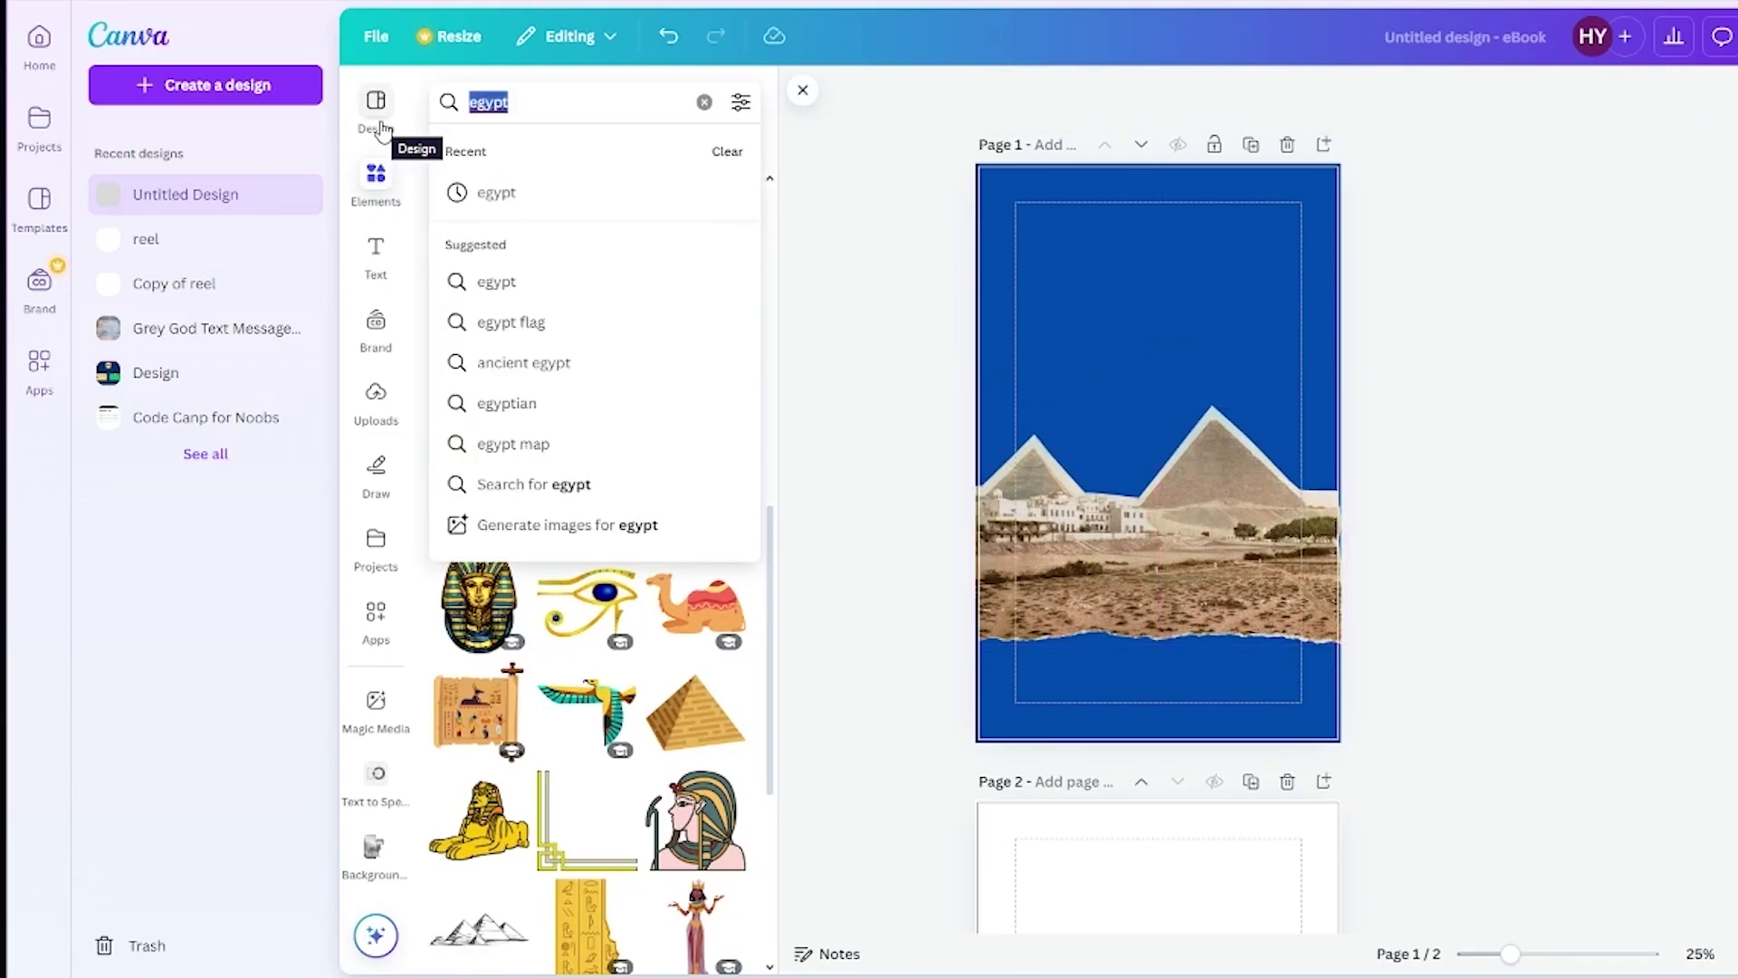
type("an")
key("Return")
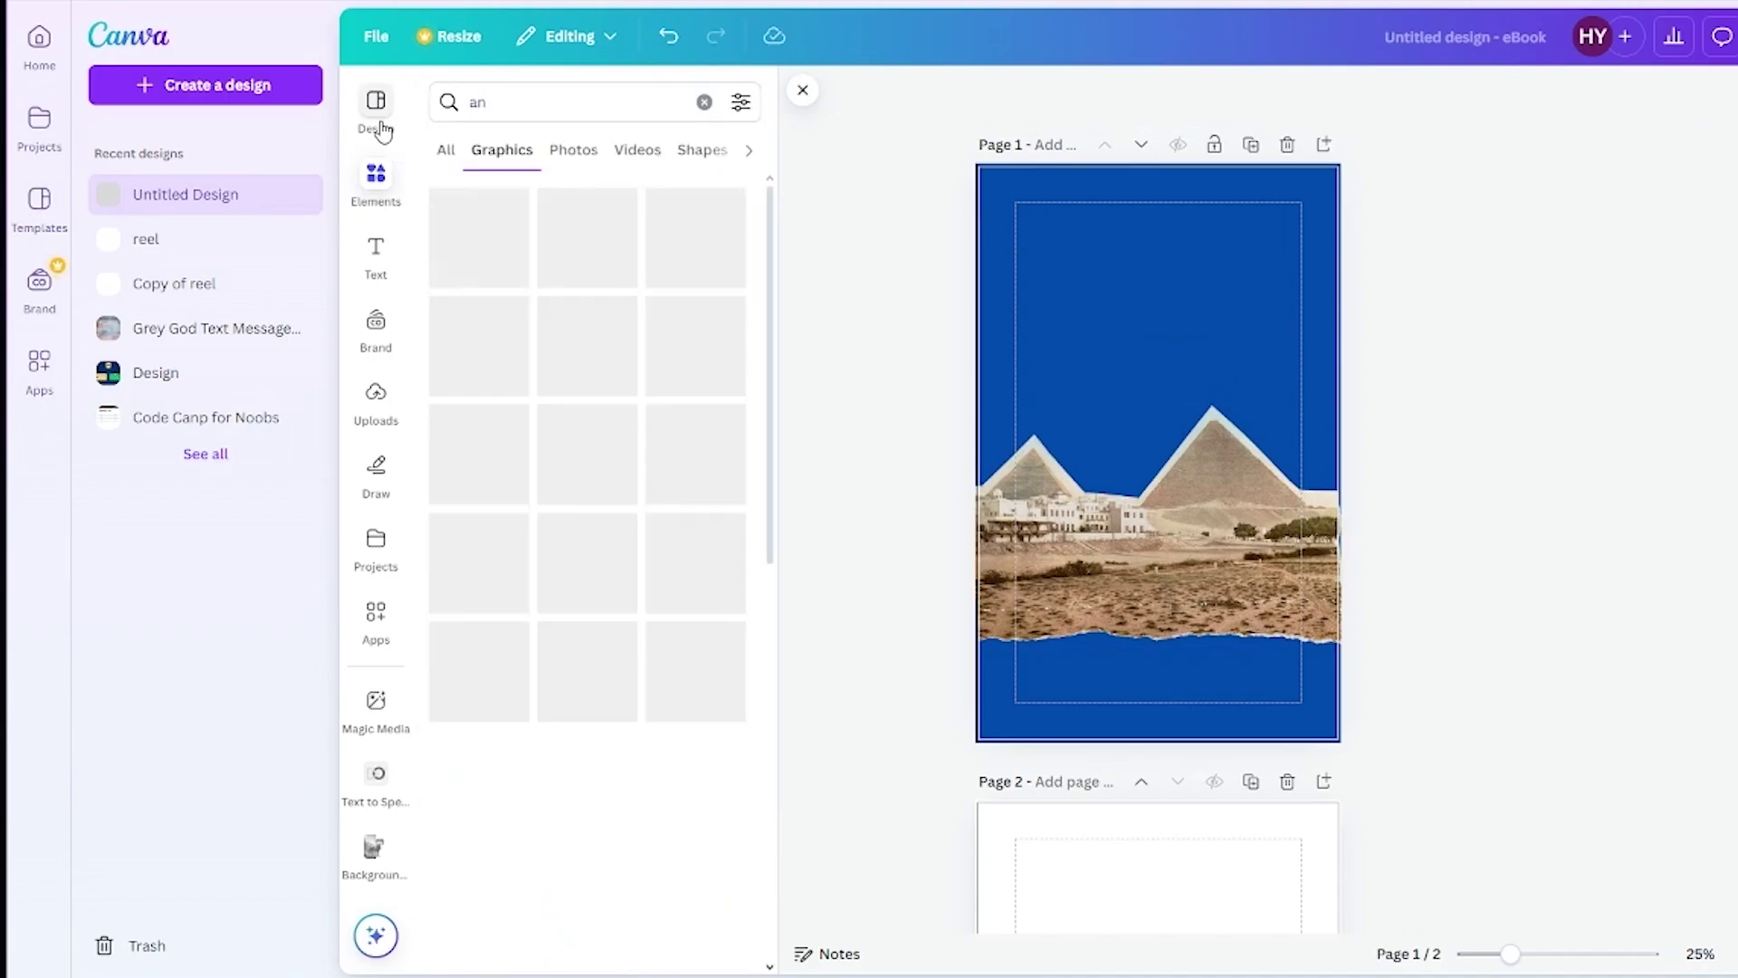
left_click(447, 106)
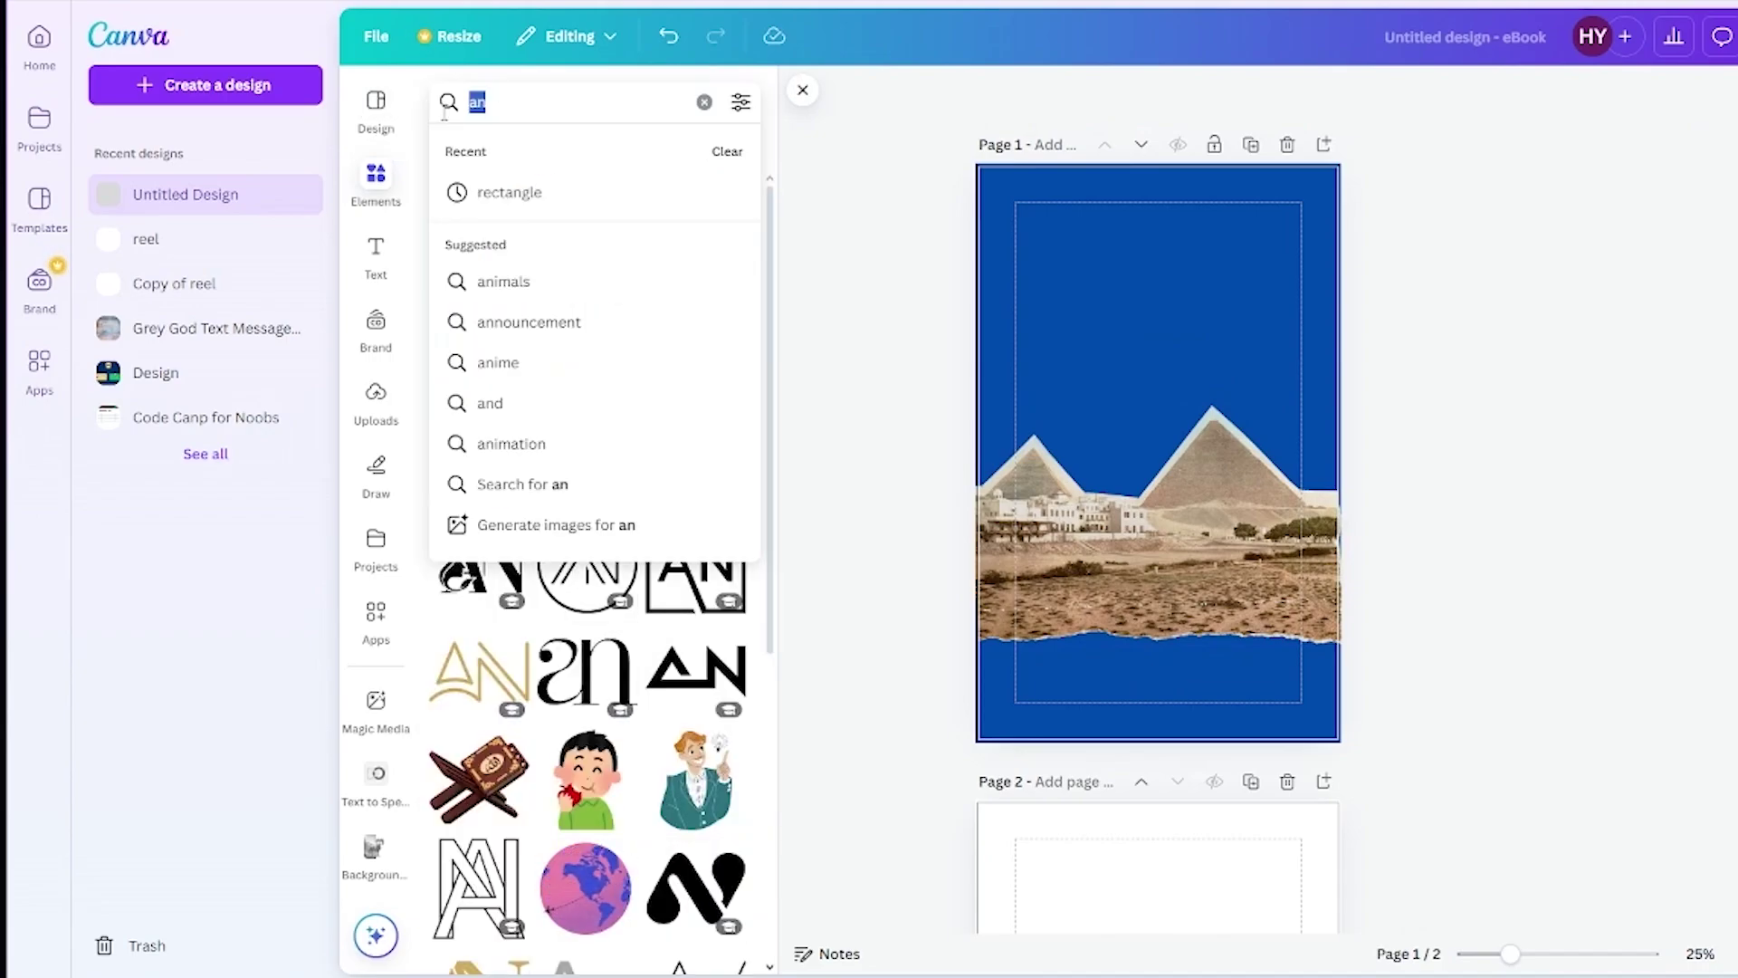
type("man")
key("Return")
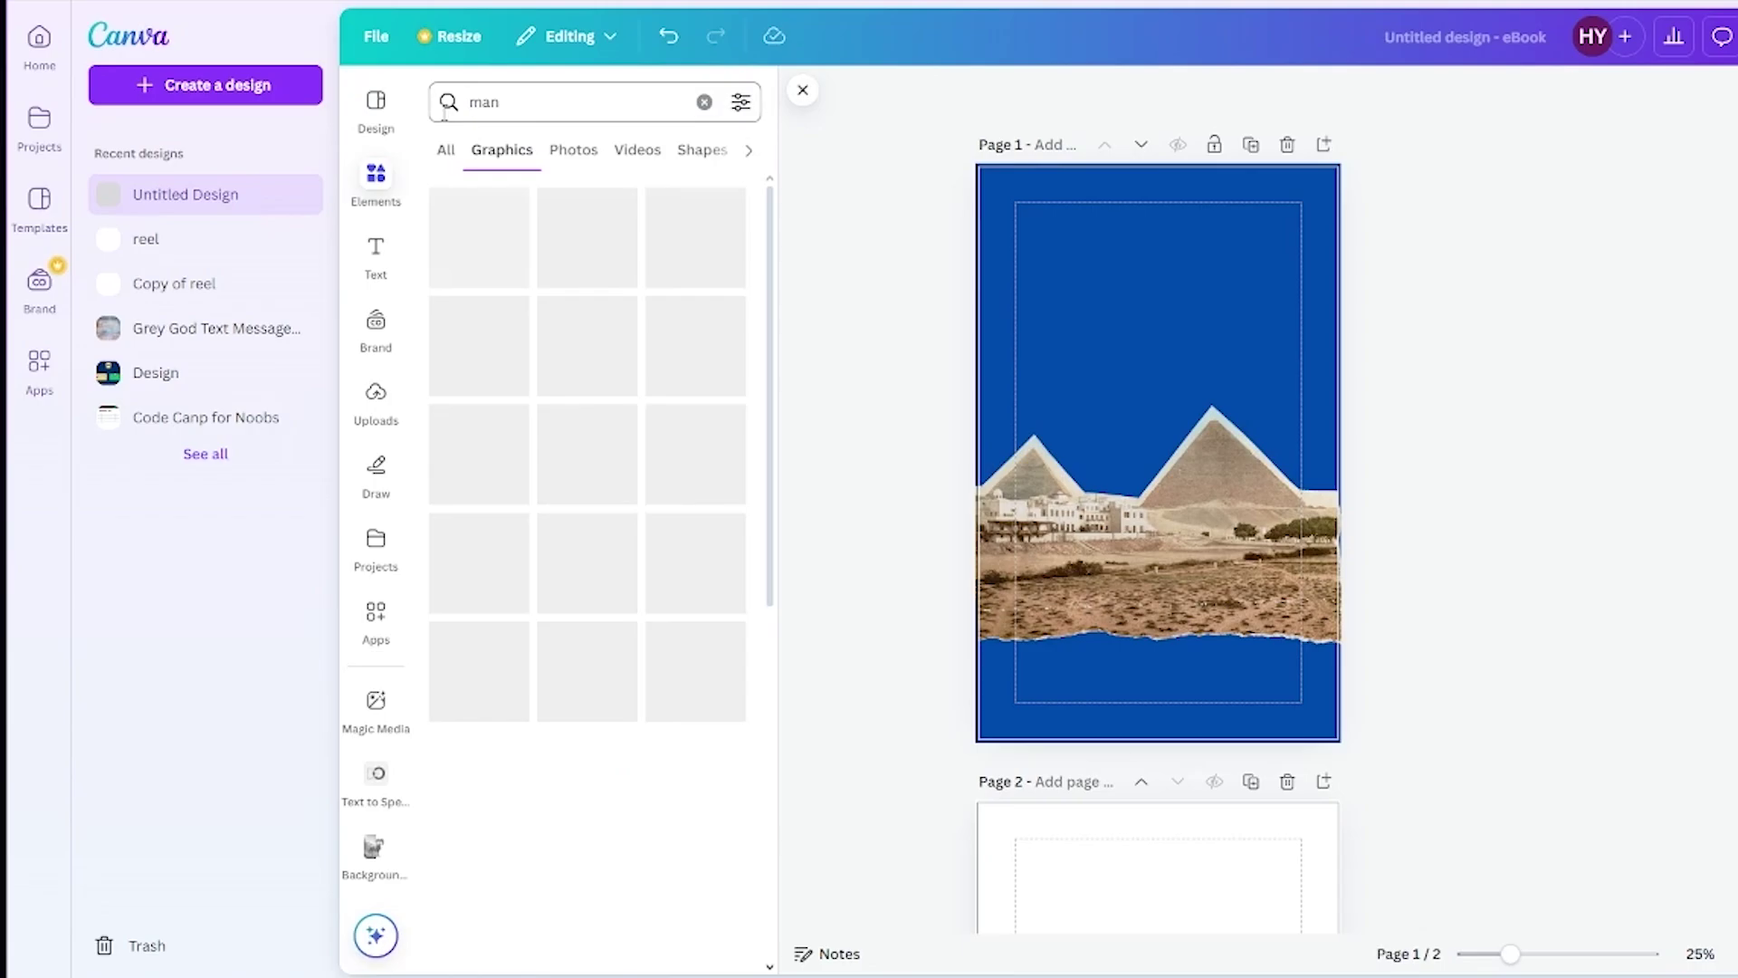
mouse_move(732, 316)
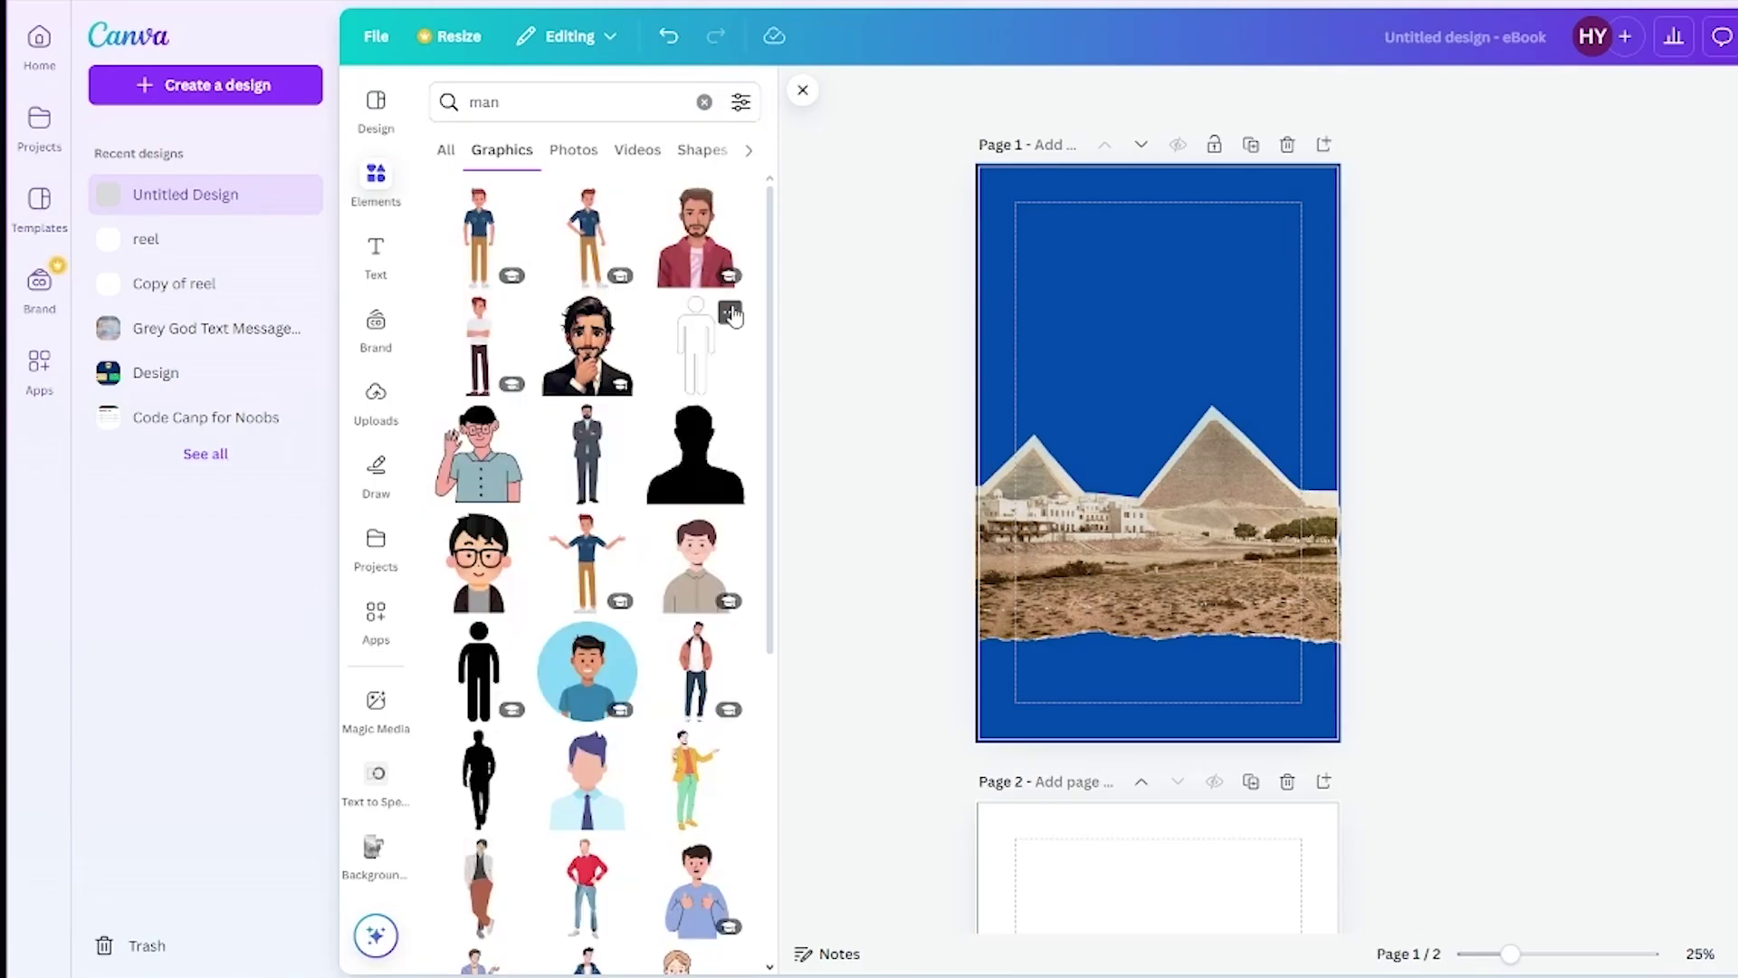
scroll(638, 579, "down", 4)
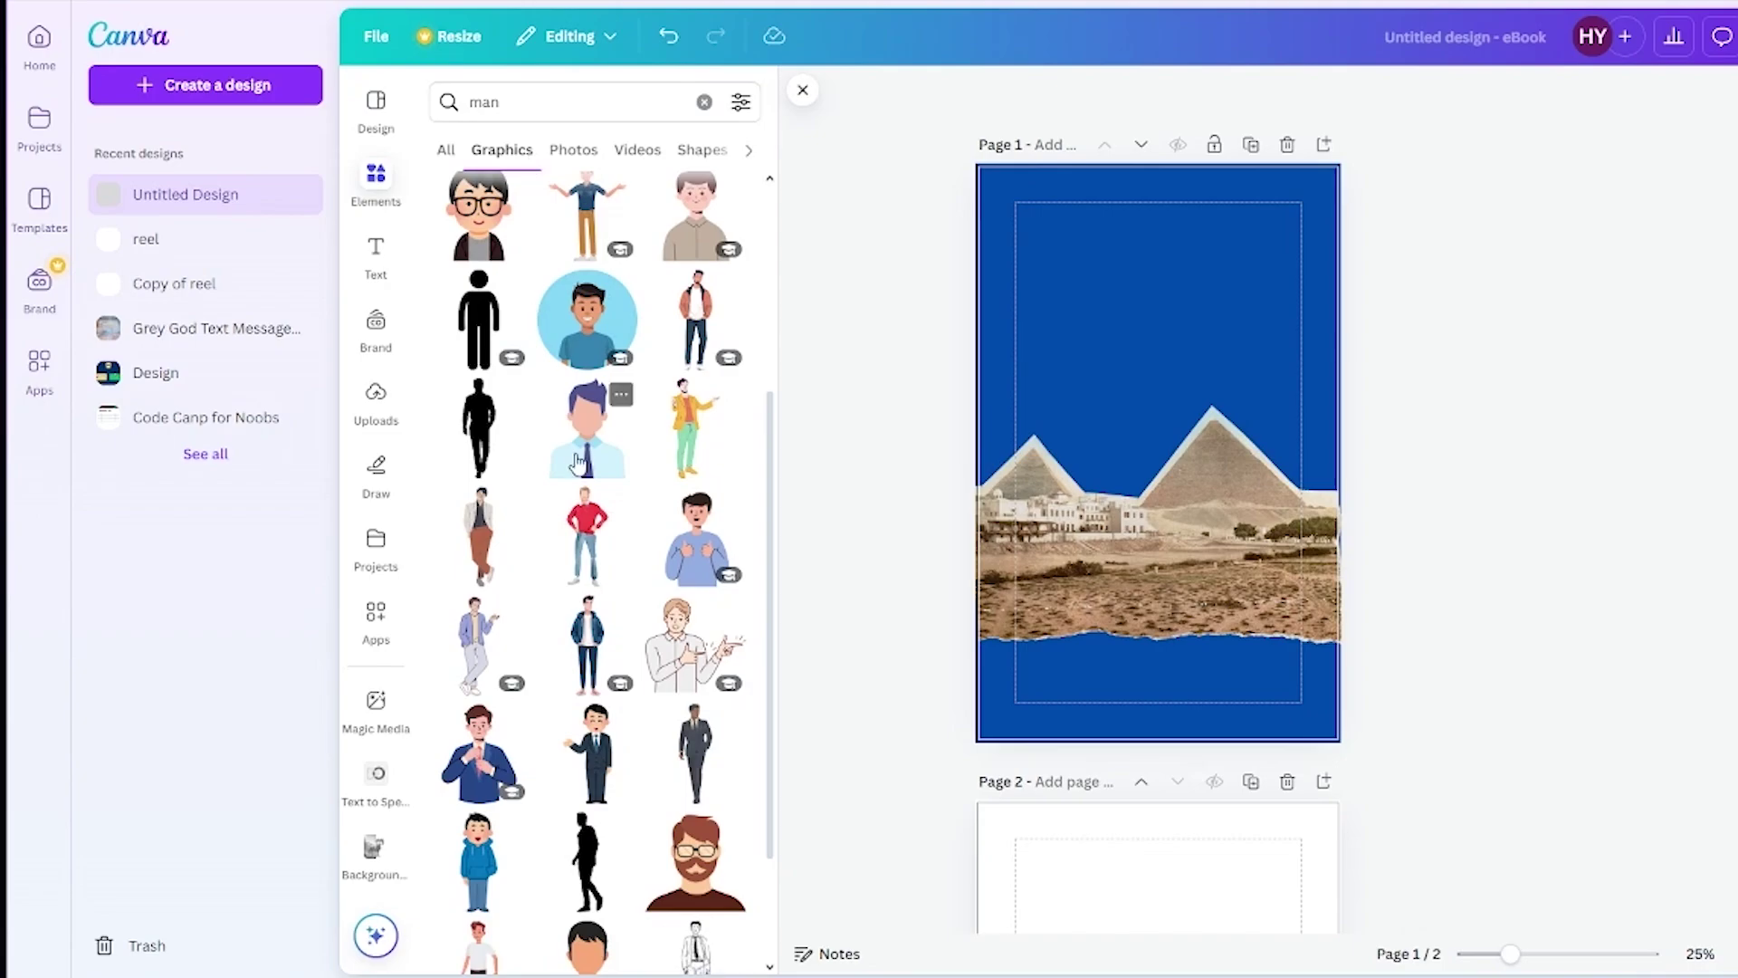
mouse_move(657, 623)
scroll(656, 622, "down", 2)
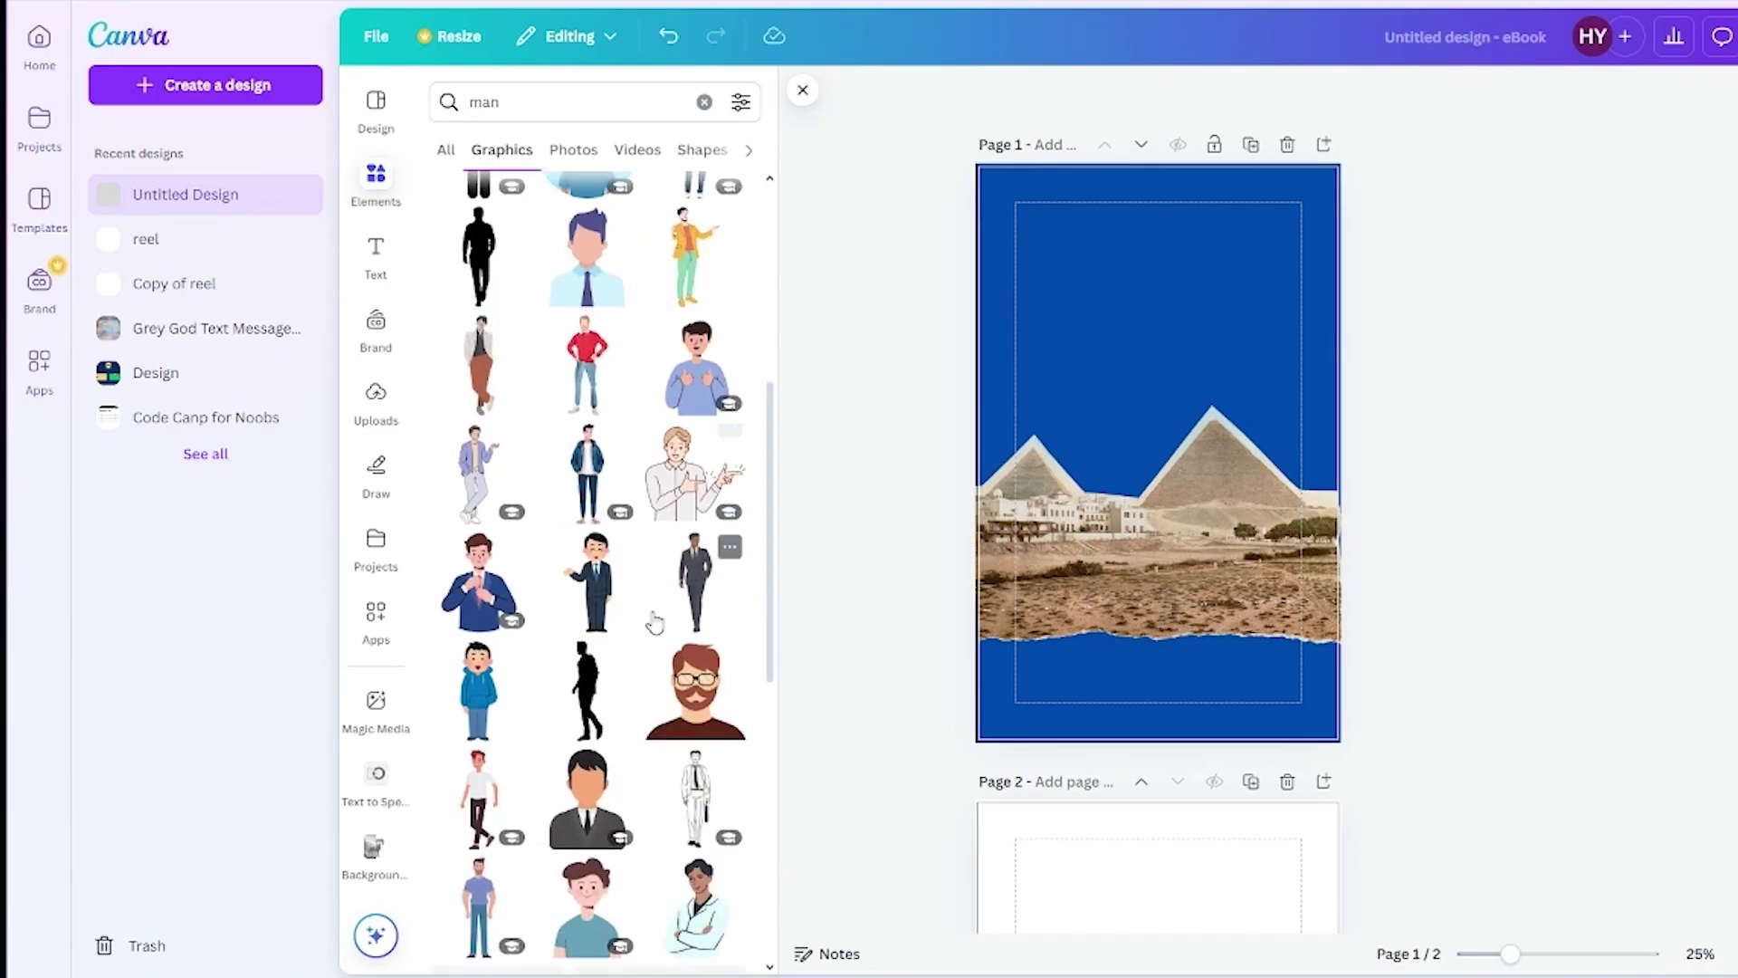
left_click(579, 706)
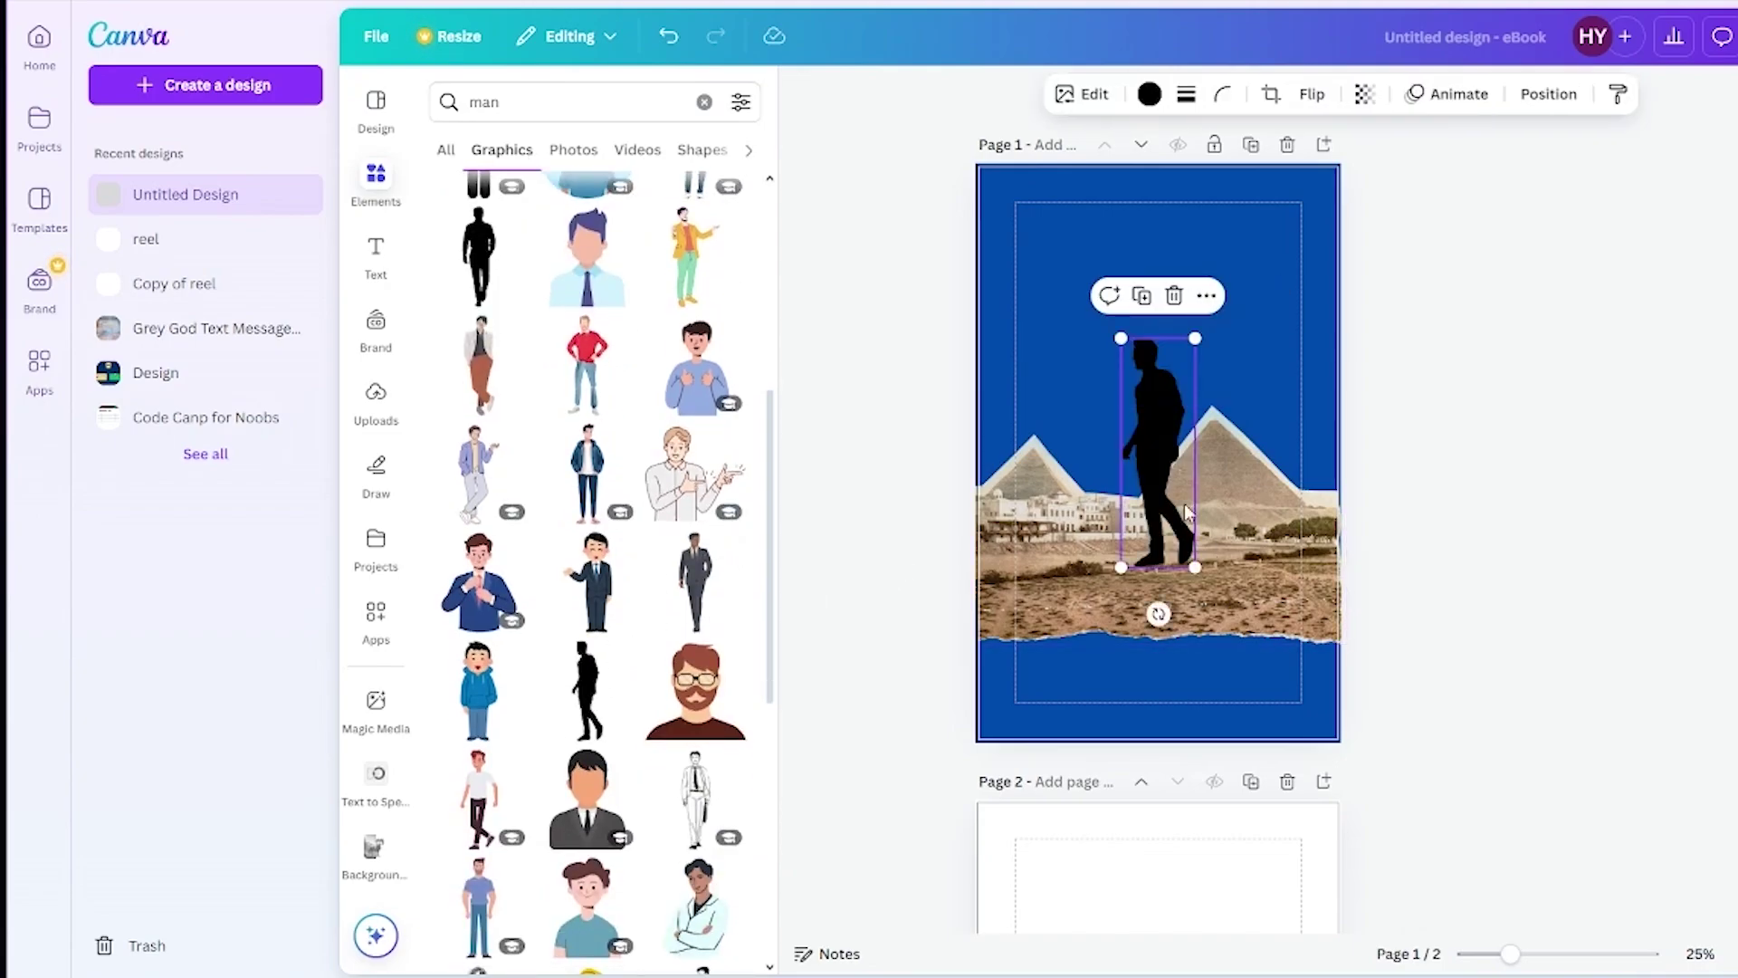
- Shrink the silhouette to about half size and stand it on the sand right of the pyramids
left_click_drag(1166, 469, 1246, 518)
left_click_drag(1274, 388, 1224, 557)
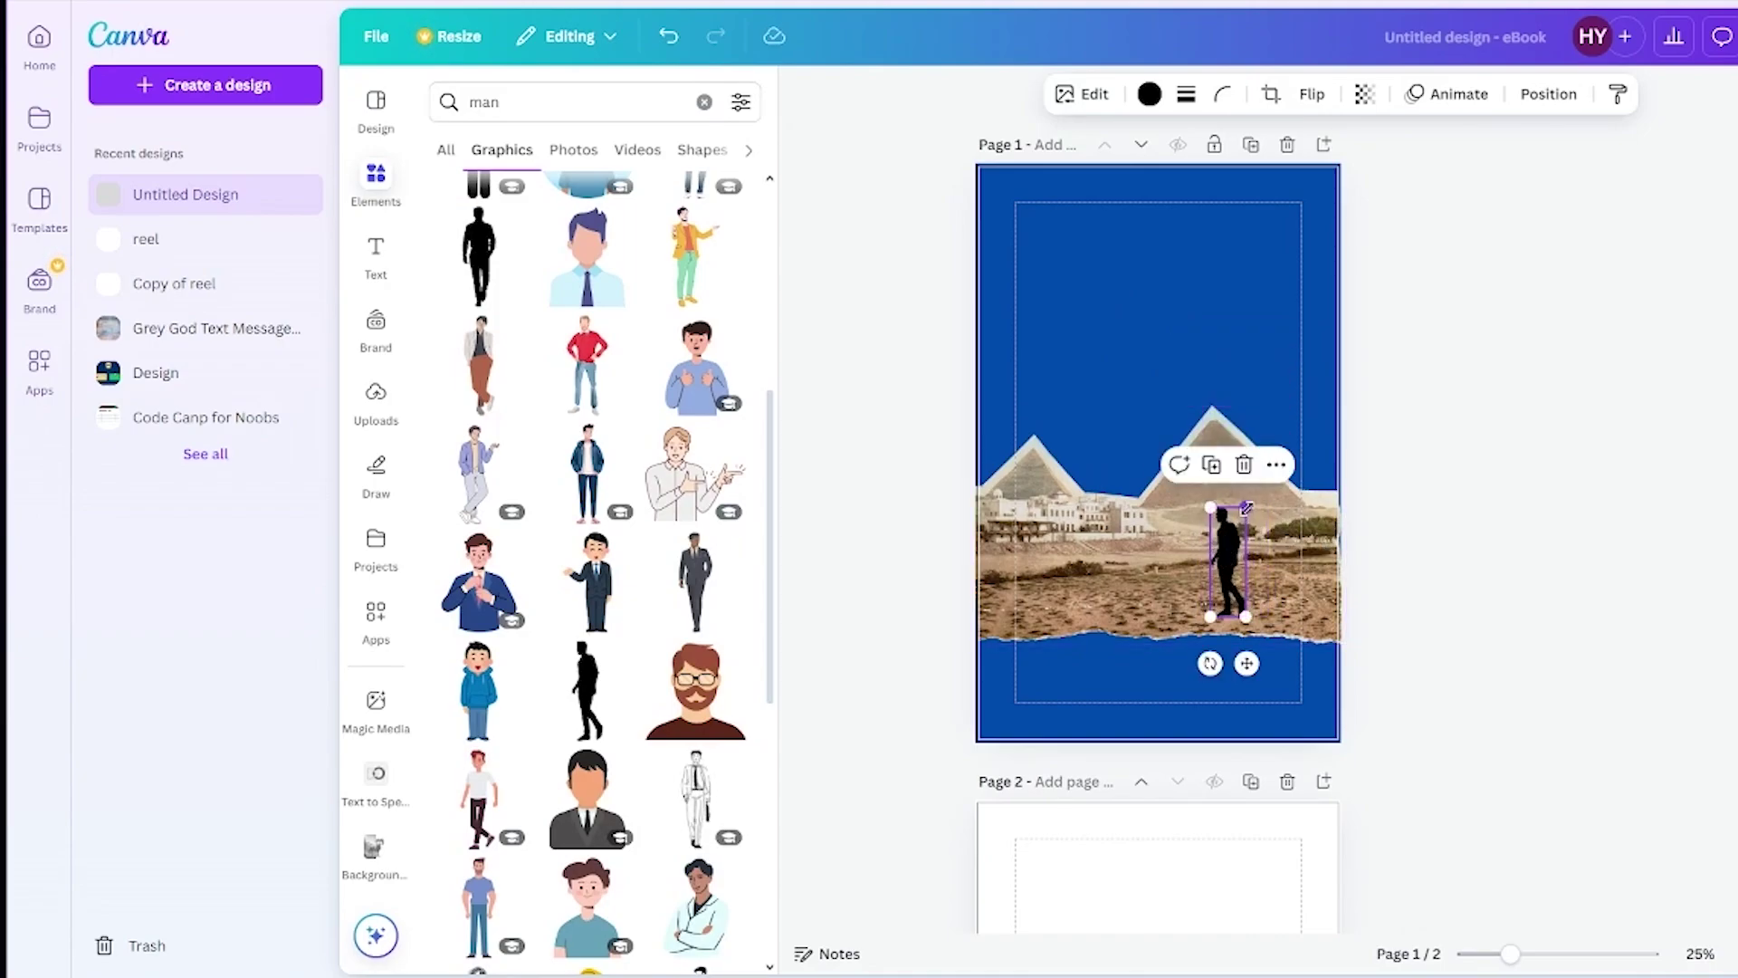
left_click(1470, 574)
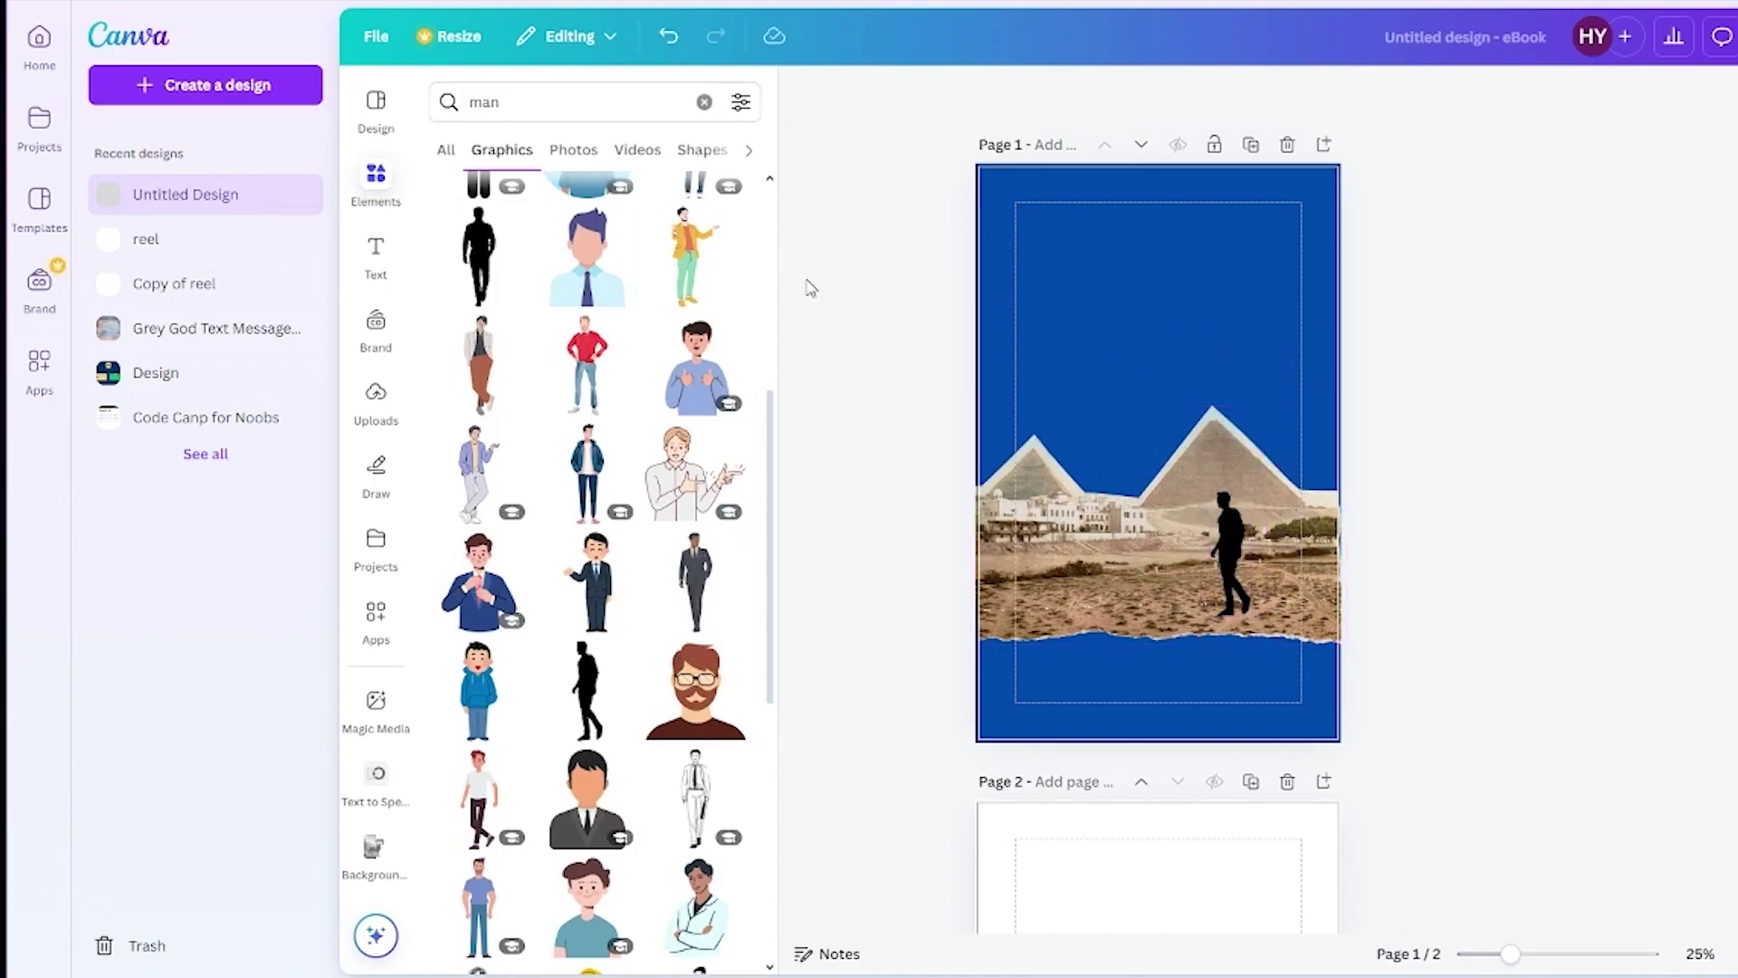
left_click(516, 90)
double_click(516, 90)
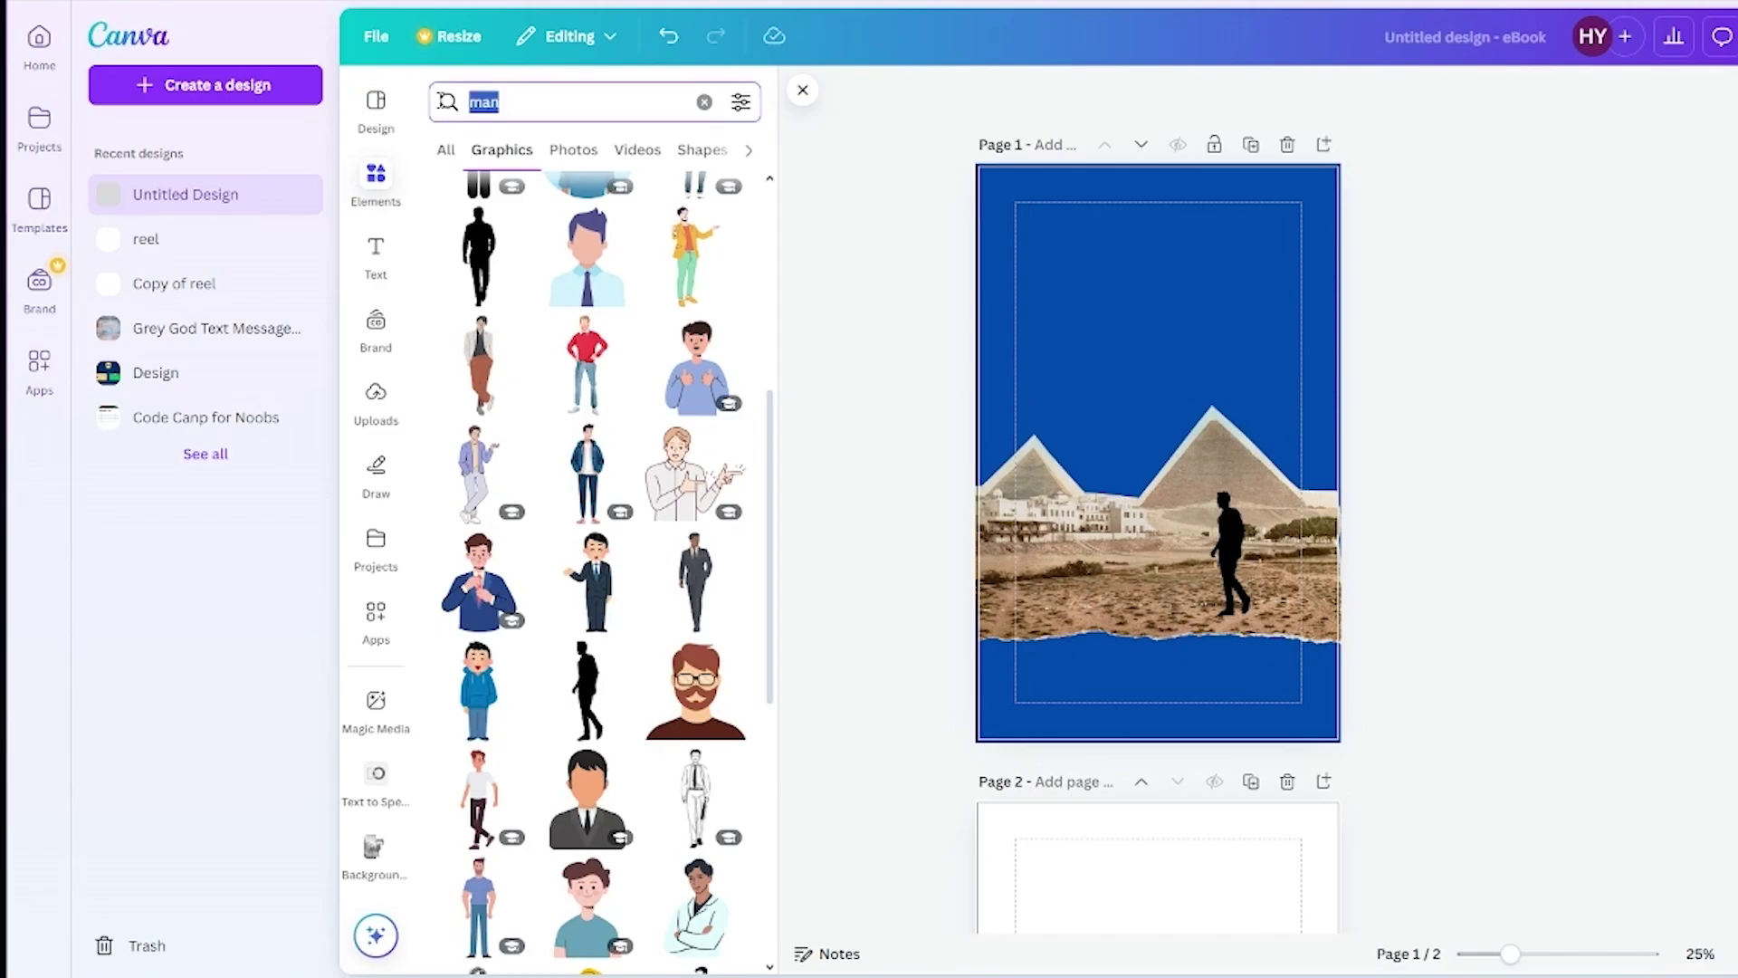
- Search graphics for 'carpet' and place a shrunken red patterned rug on the sand
type("carpet")
key("Return")
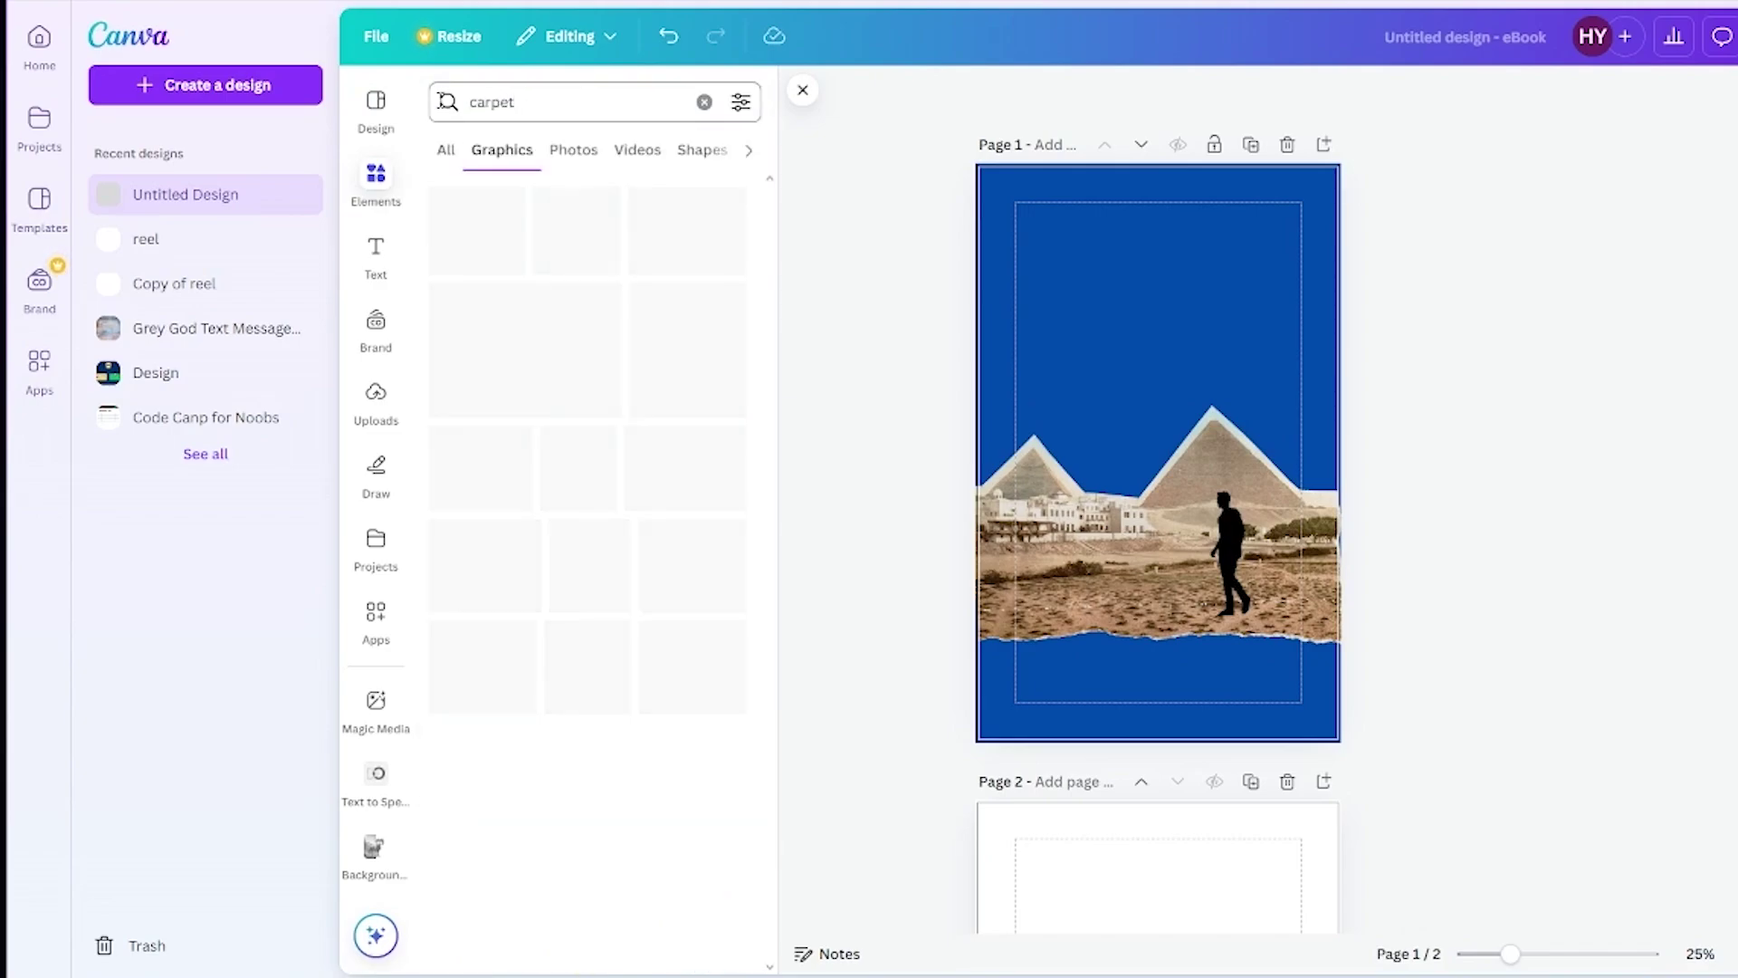
scroll(628, 566, "down", 4)
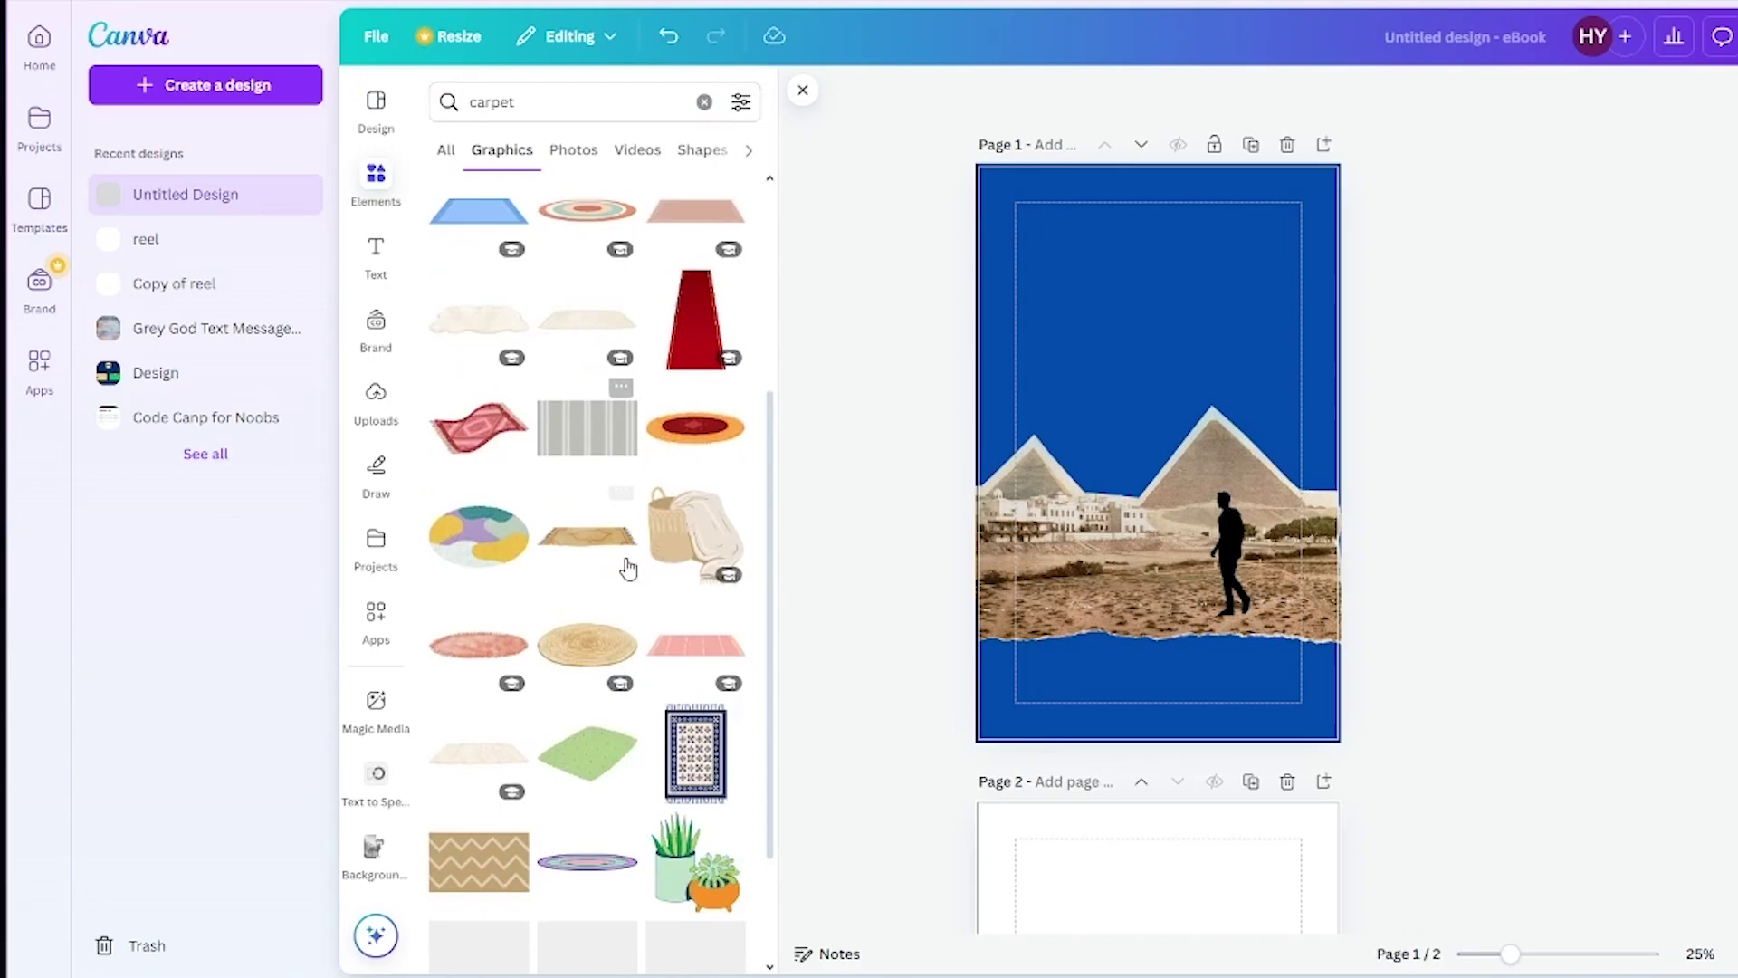
left_click(480, 439)
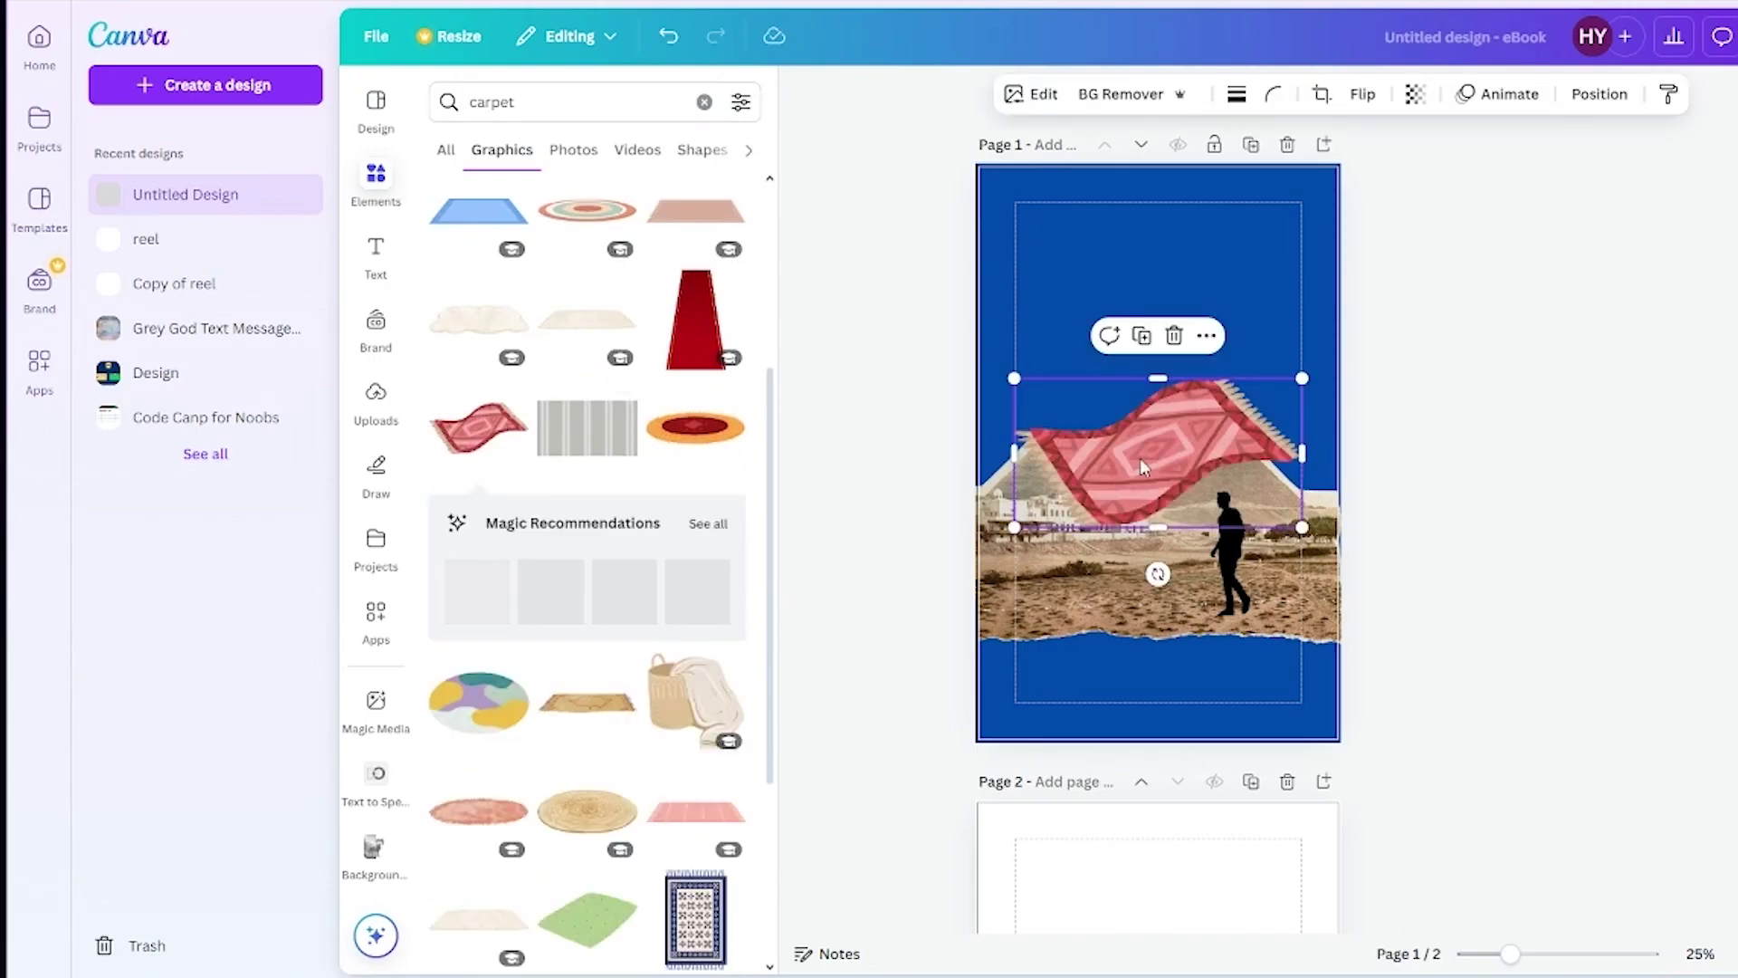
left_click_drag(1304, 381, 1114, 601)
left_click(1424, 590)
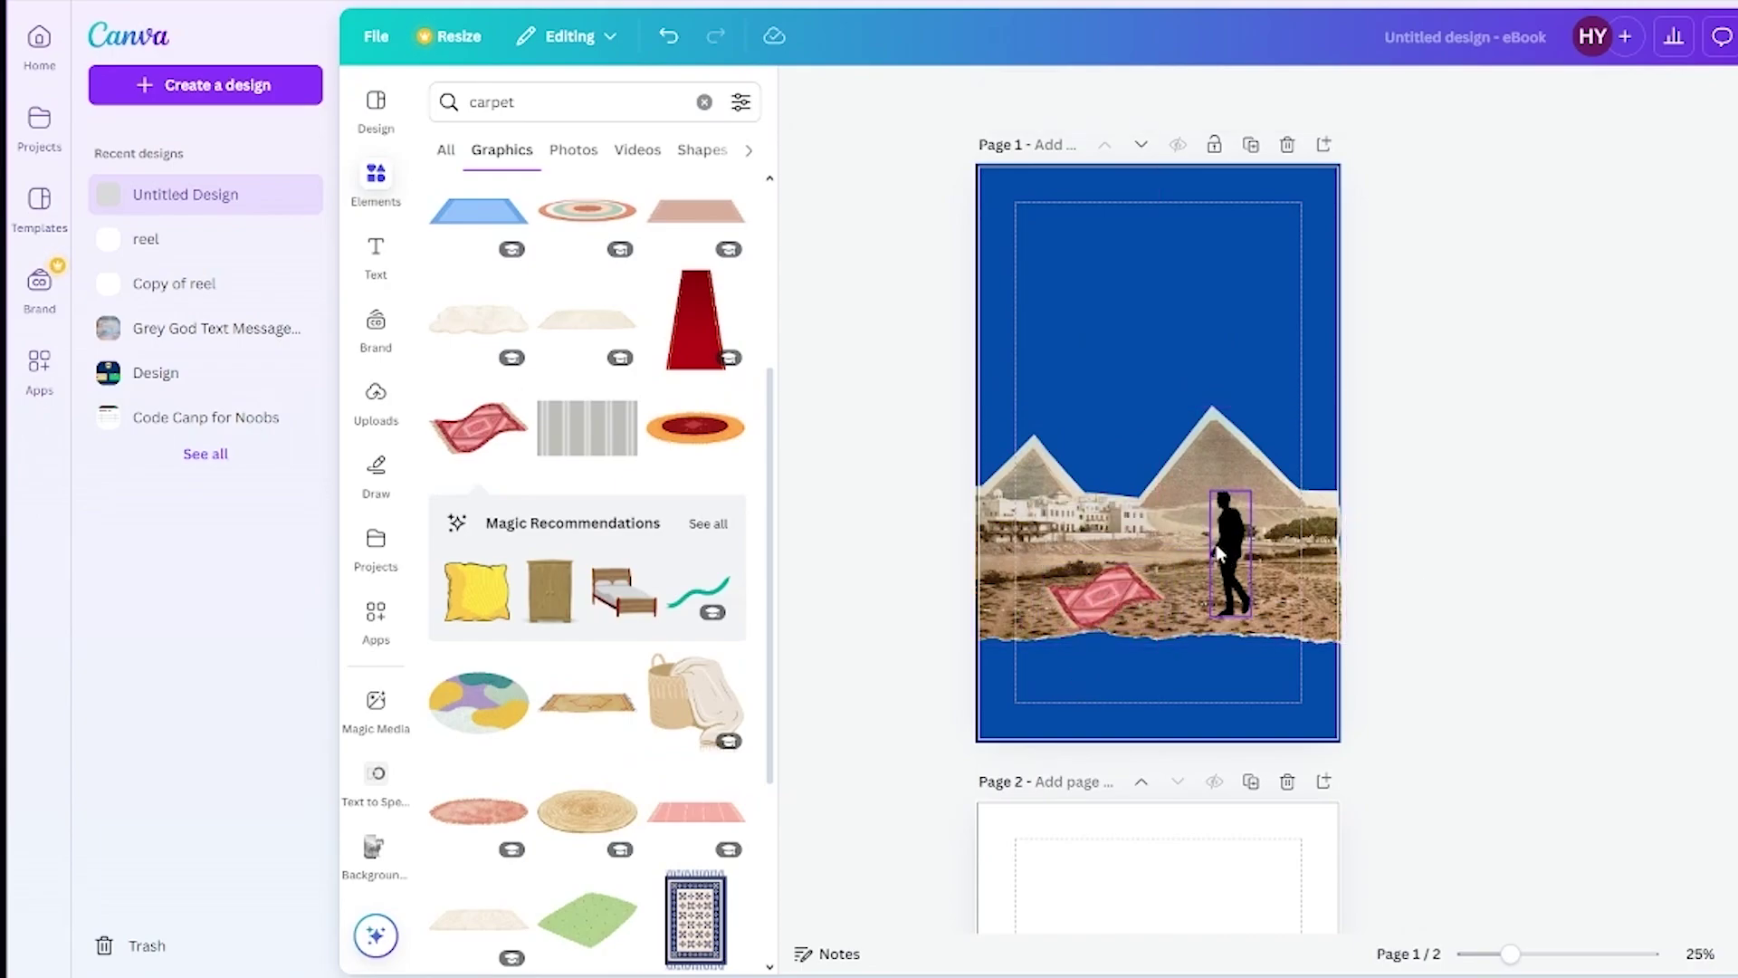
- Copy the rug up into the blue sky and shrink the copy to a small flying carpet
left_click(1079, 612)
left_click_drag(1083, 618, 1087, 622)
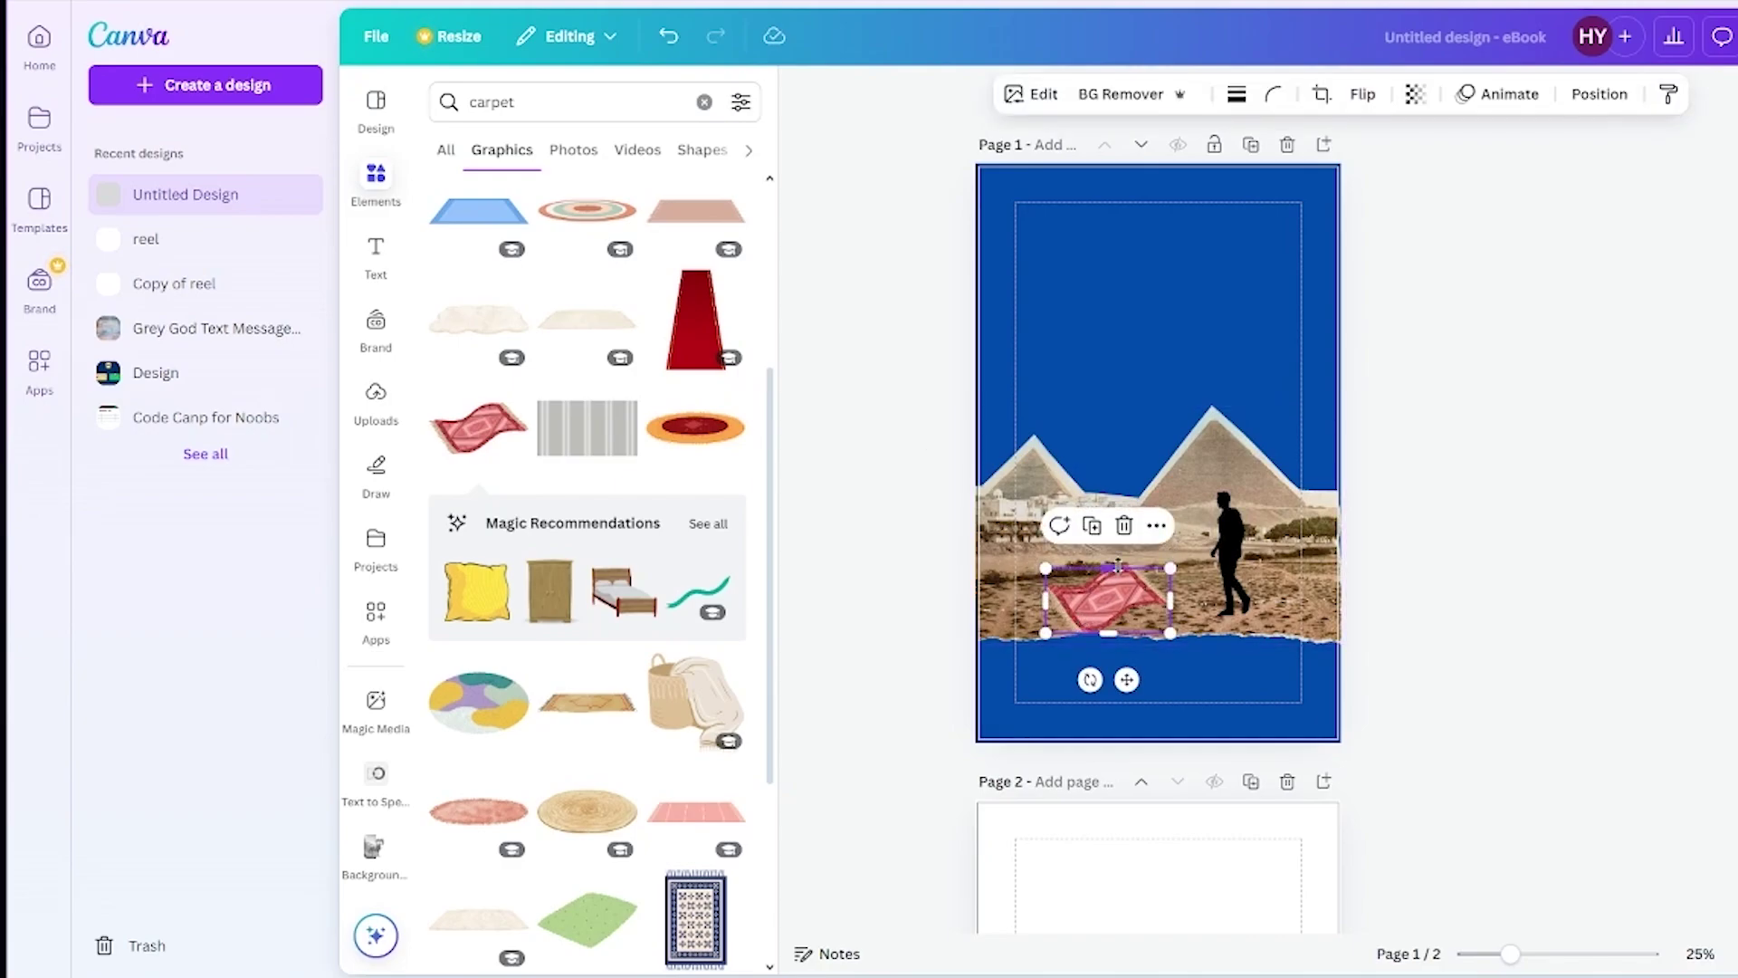
left_click_drag(1118, 565, 1147, 282)
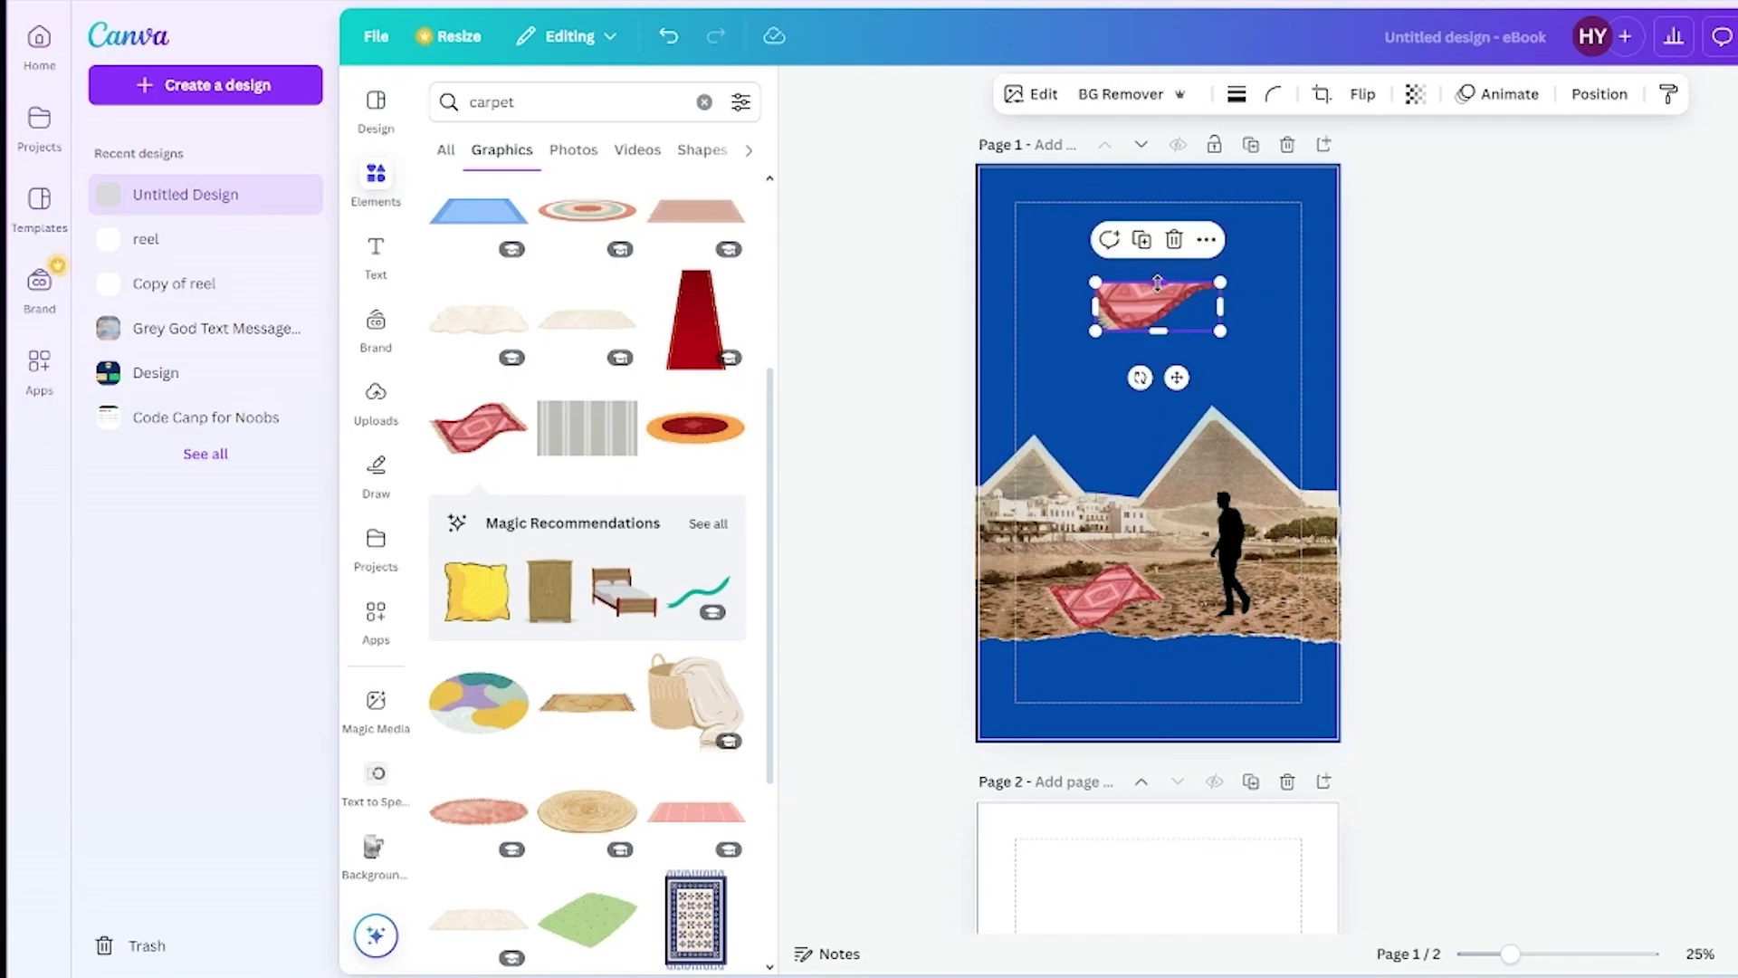
key("ctrl+z")
left_click_drag(1221, 226, 1152, 279)
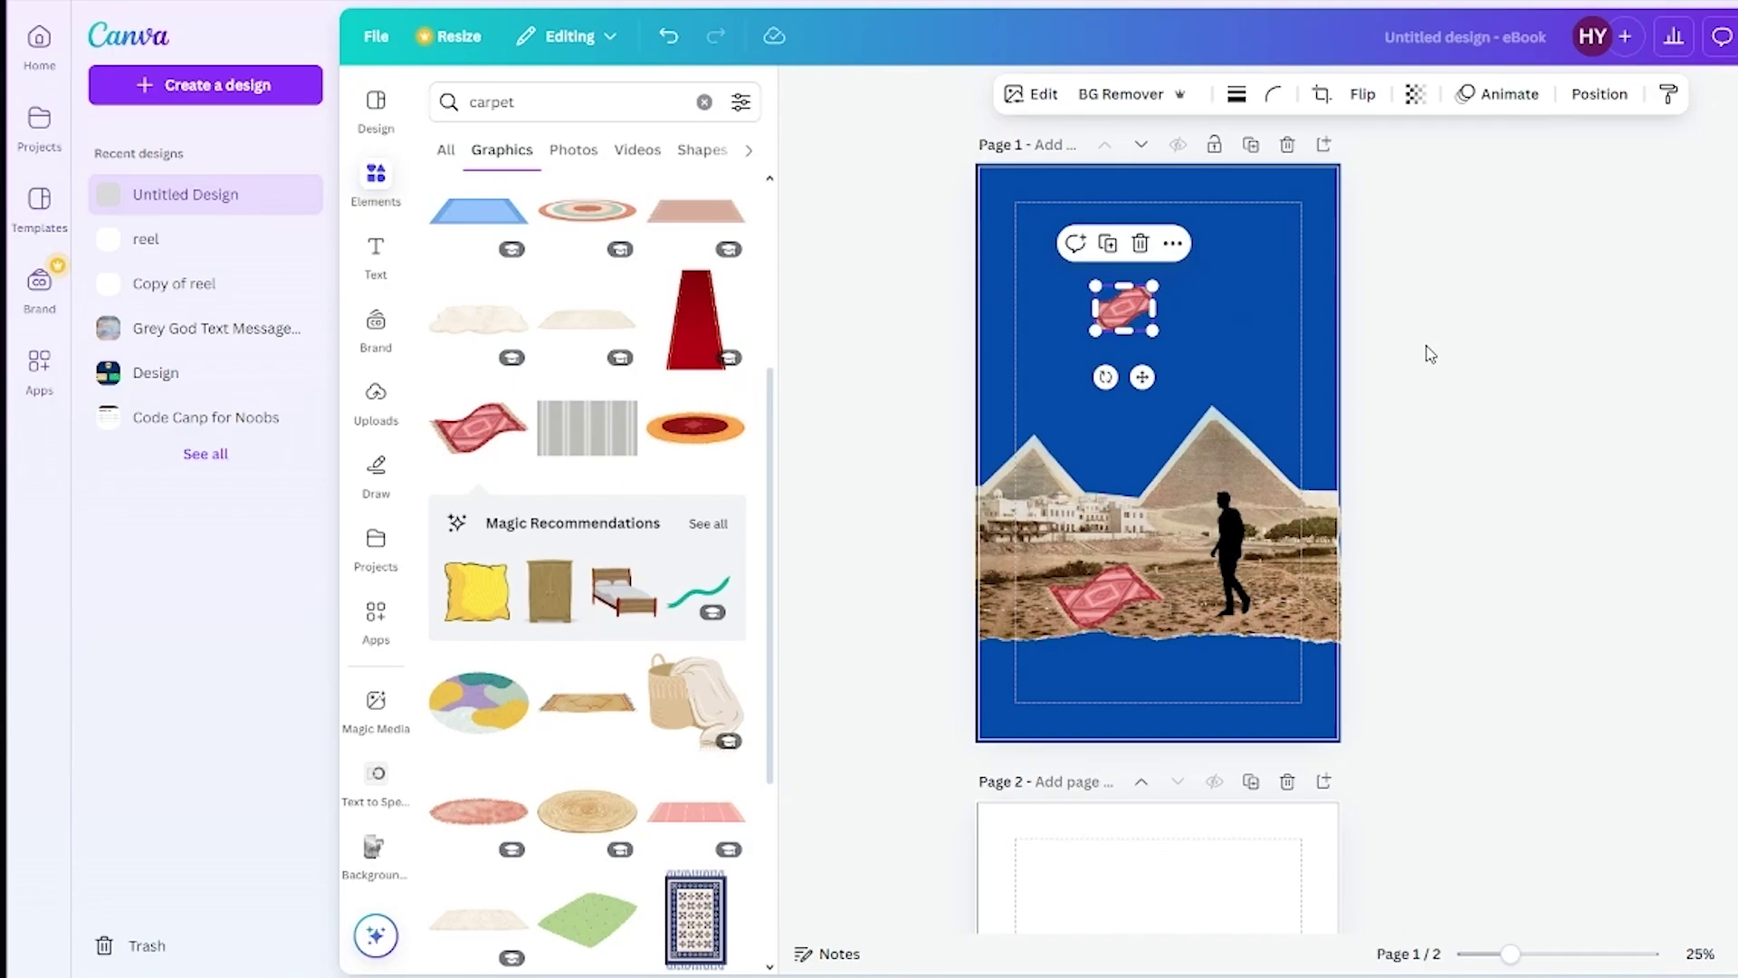
left_click(1429, 354)
- Put a copy of the walking man onto the flying carpet and widen the carpet
left_click(1238, 536)
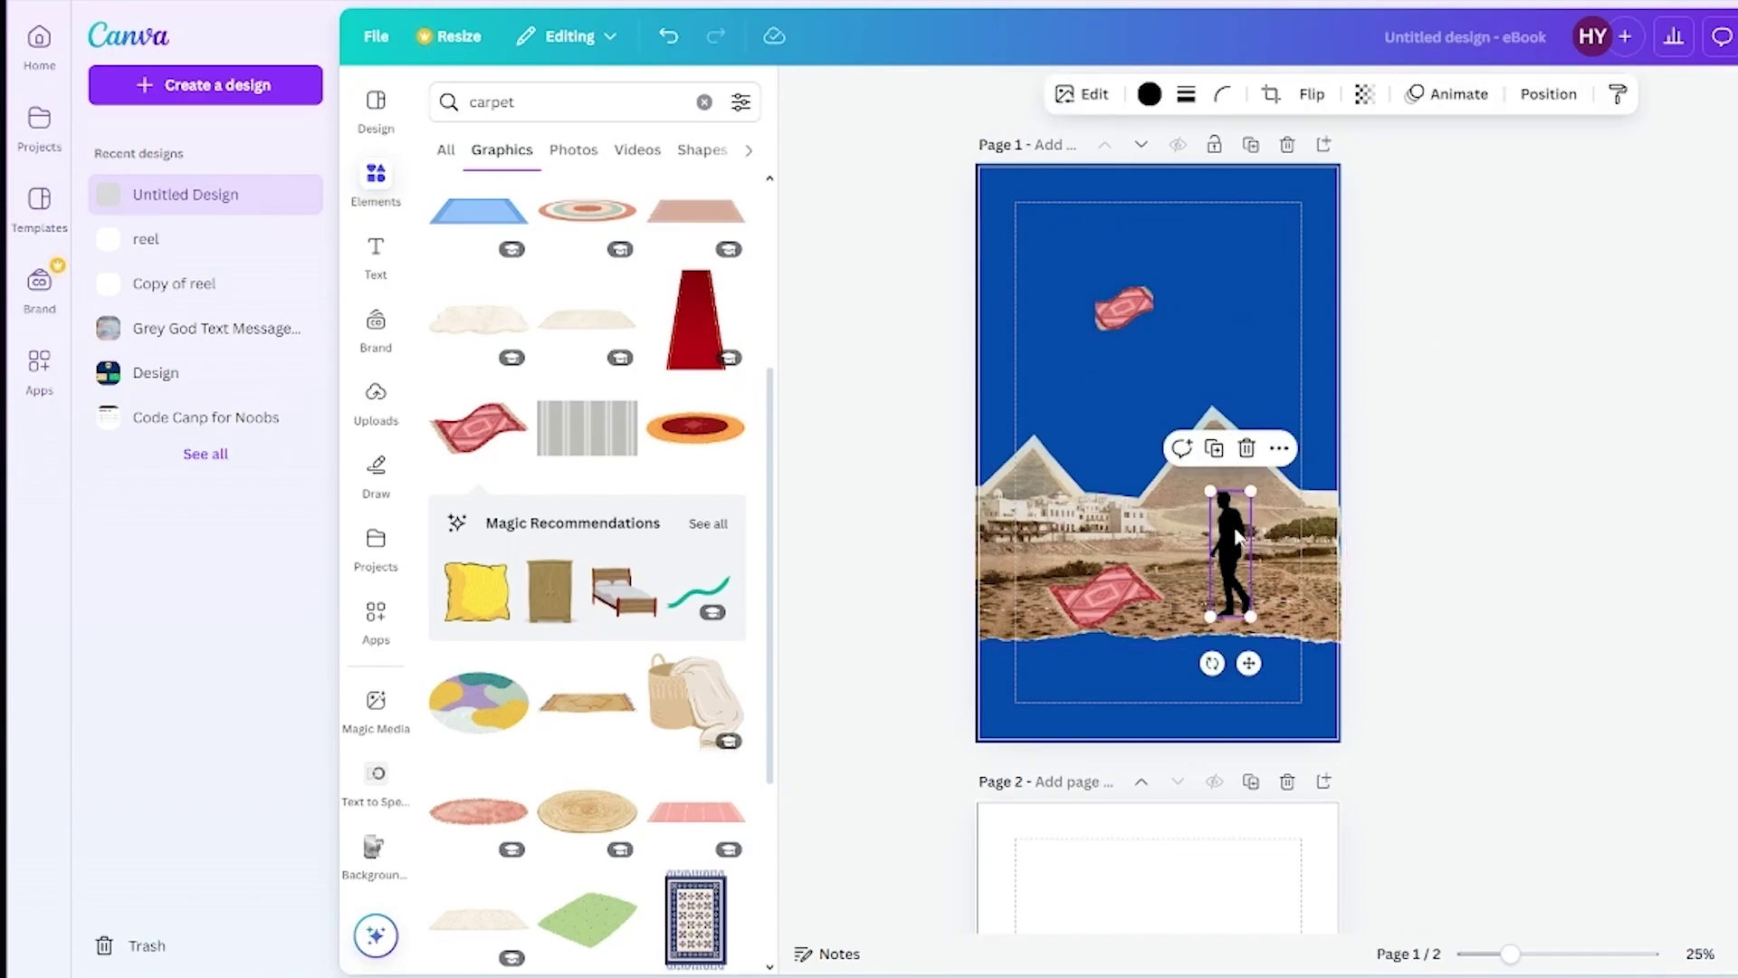
left_click_drag(1238, 535, 1239, 543)
left_click_drag(1246, 666, 1137, 353)
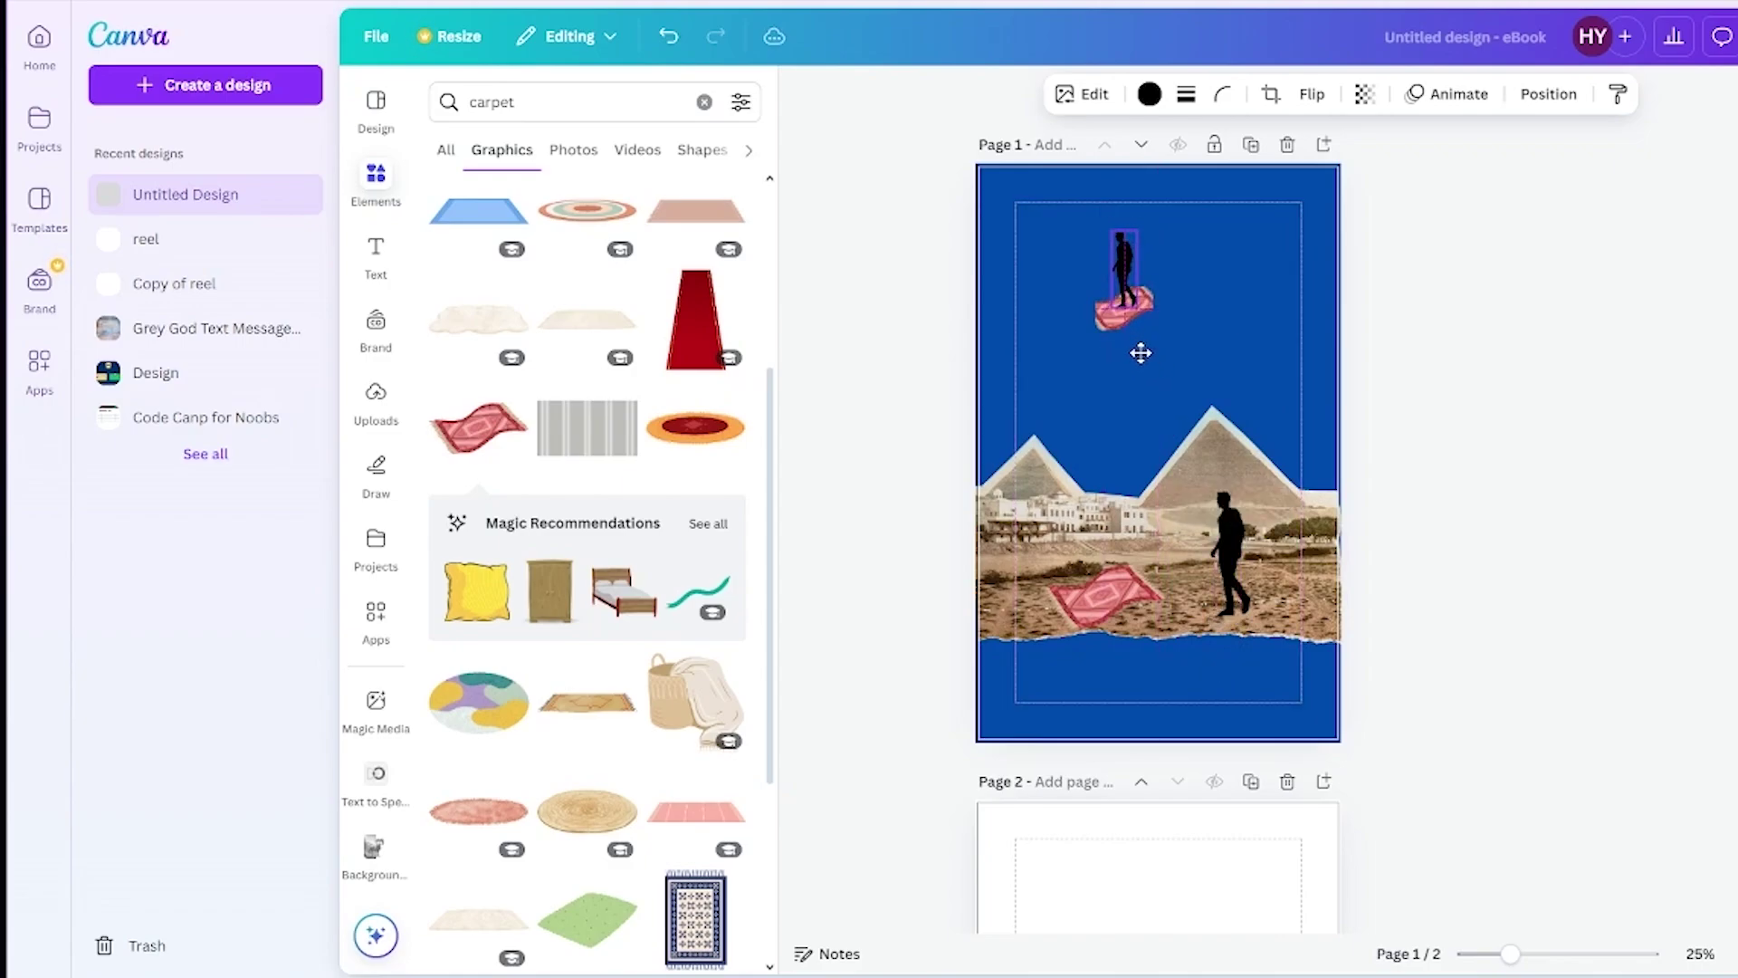
left_click(1468, 389)
left_click(1154, 305)
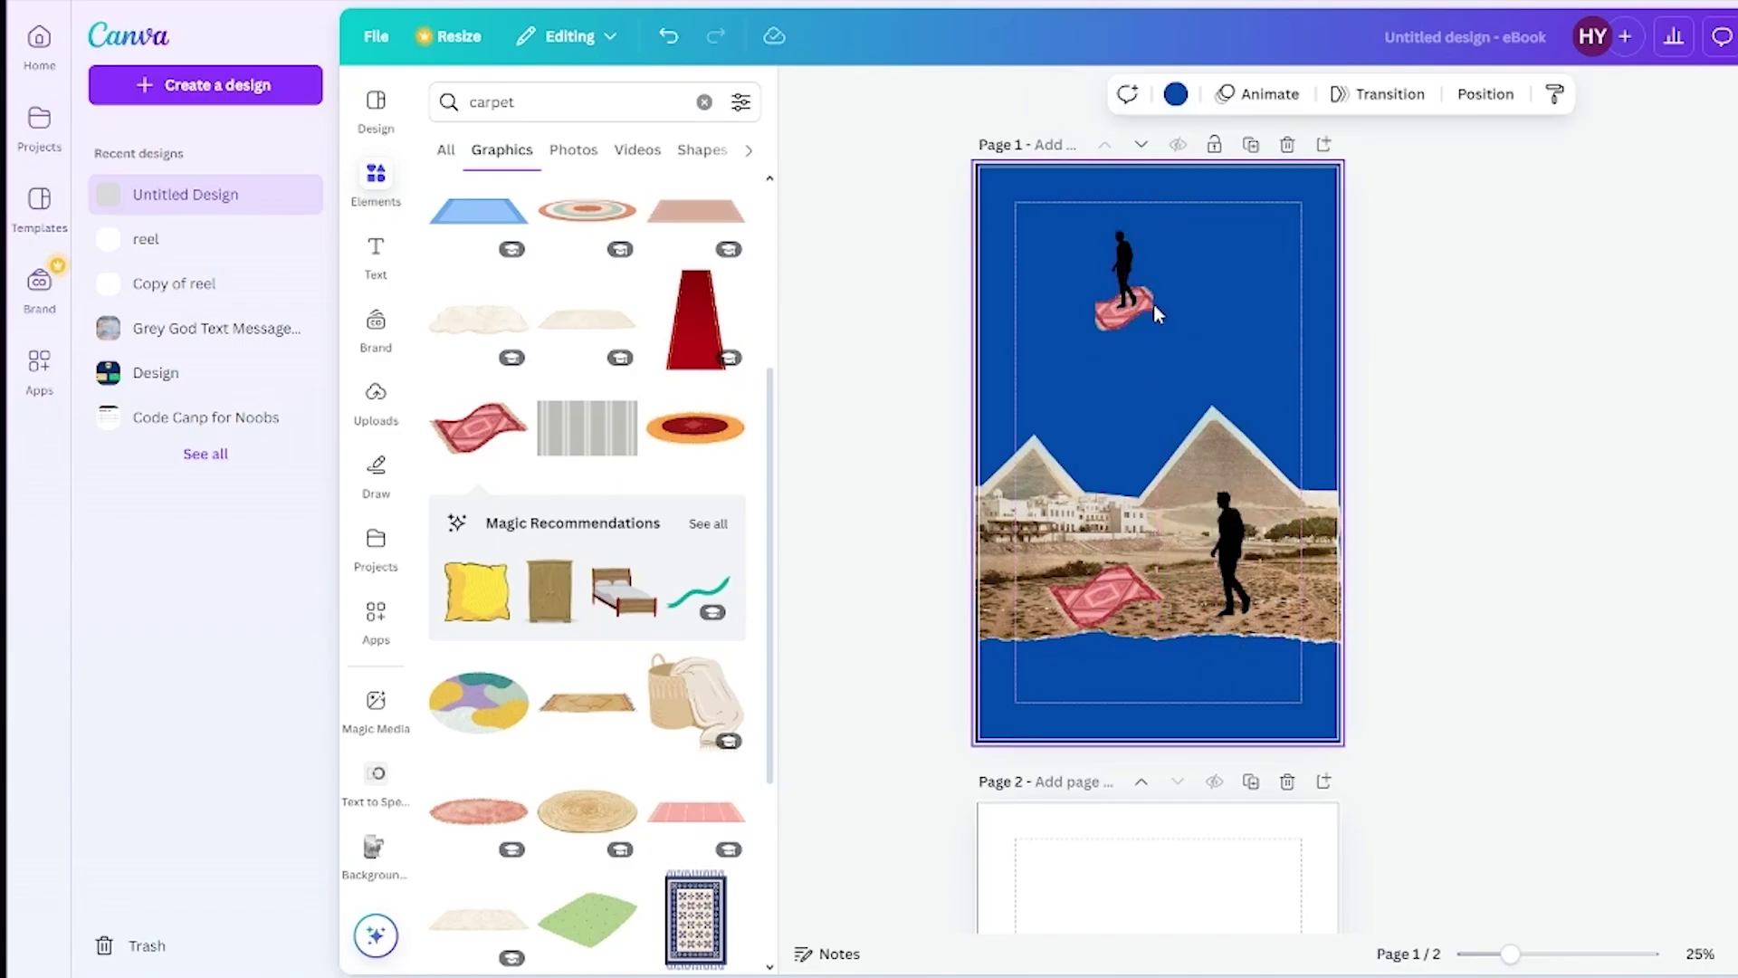
left_click(1149, 306)
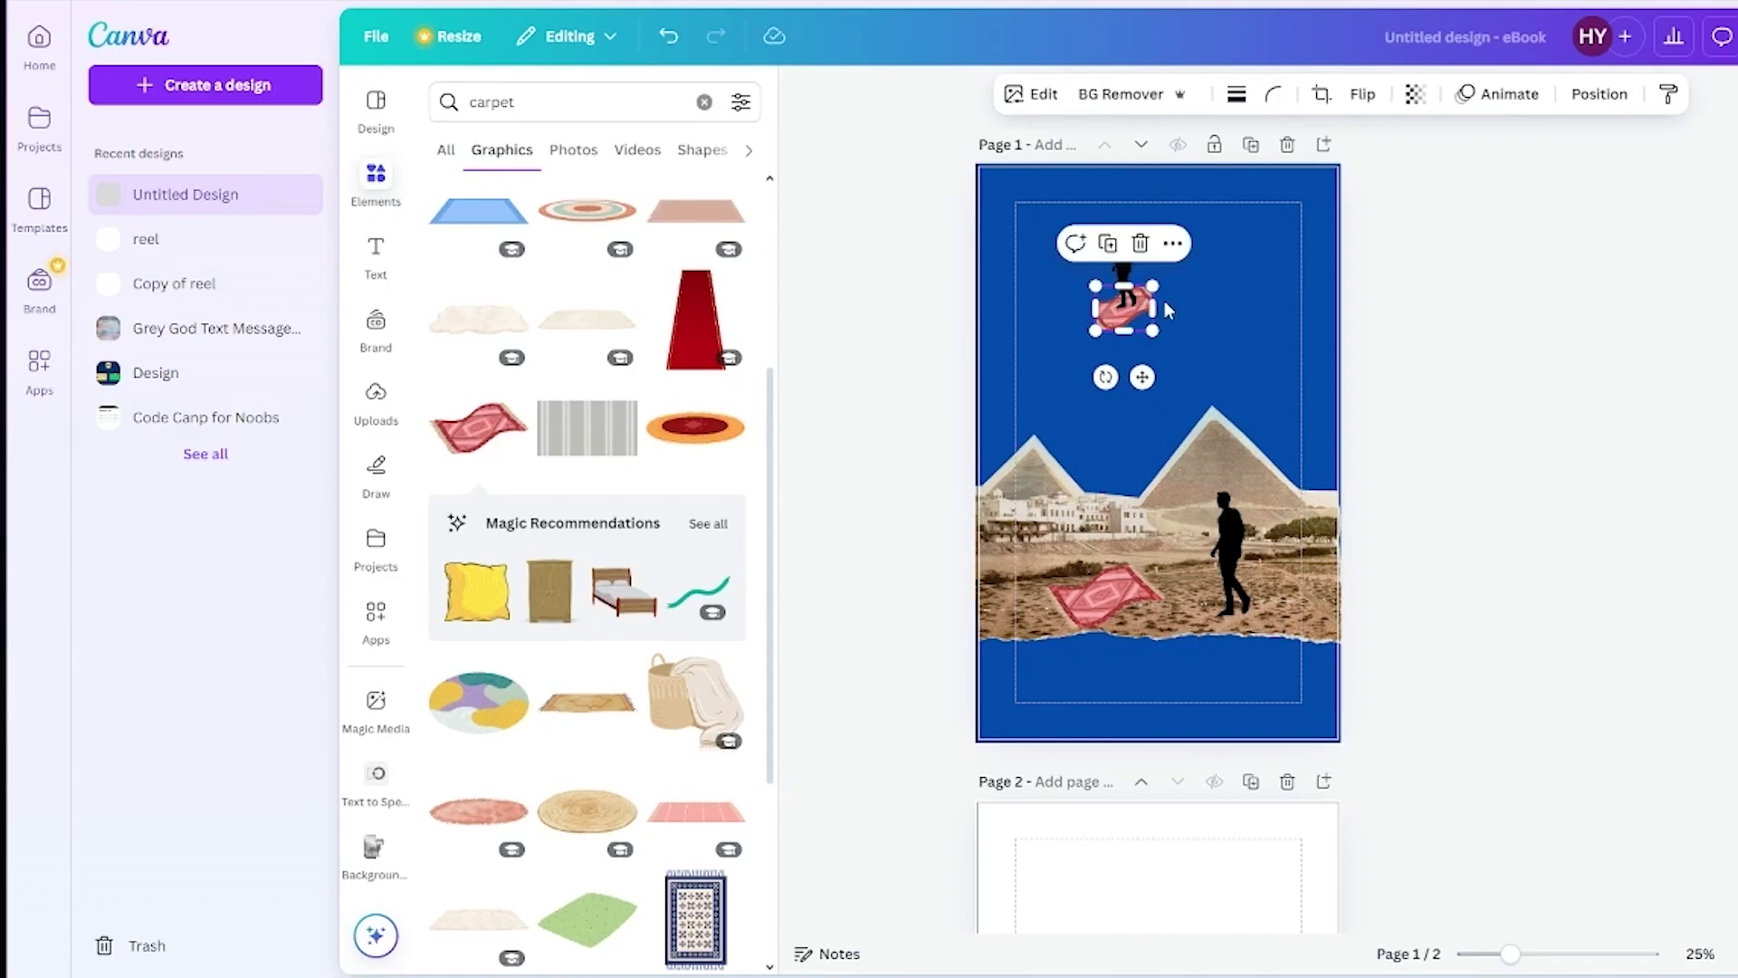
left_click_drag(1156, 305, 1077, 309)
left_click(1431, 353)
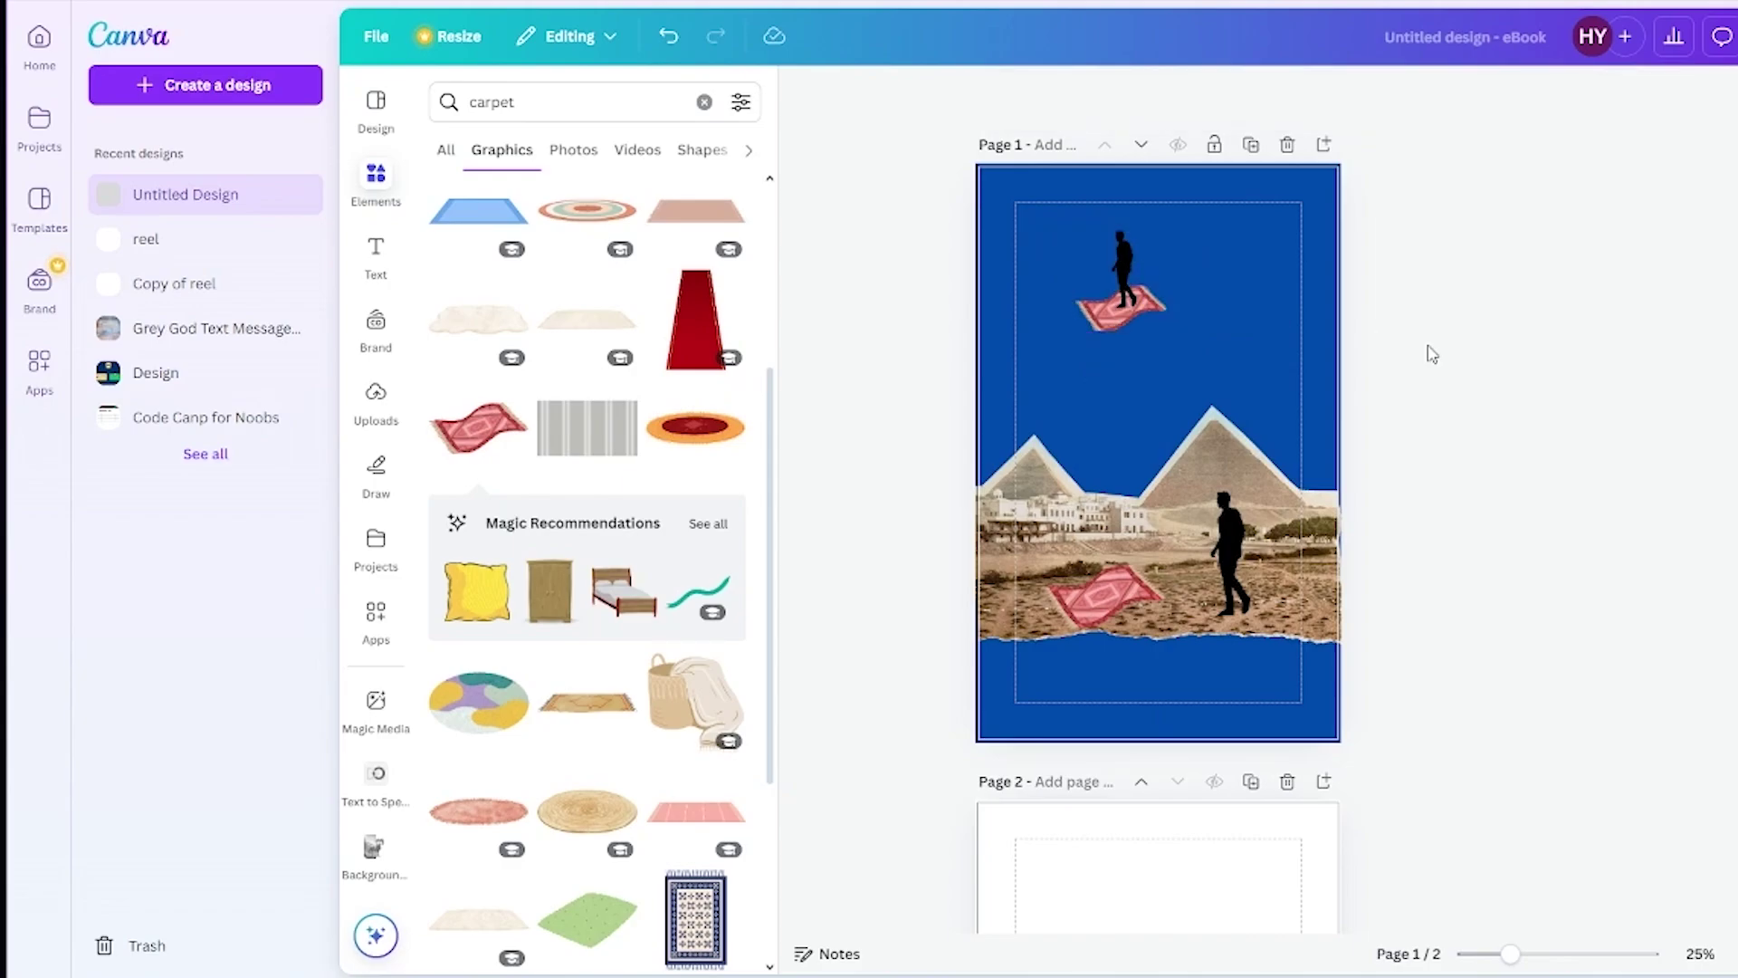
- Search 'mon', place the golden crescent moon top-right, and shift the man-on-carpet group up-left
left_click(575, 98)
type("mon")
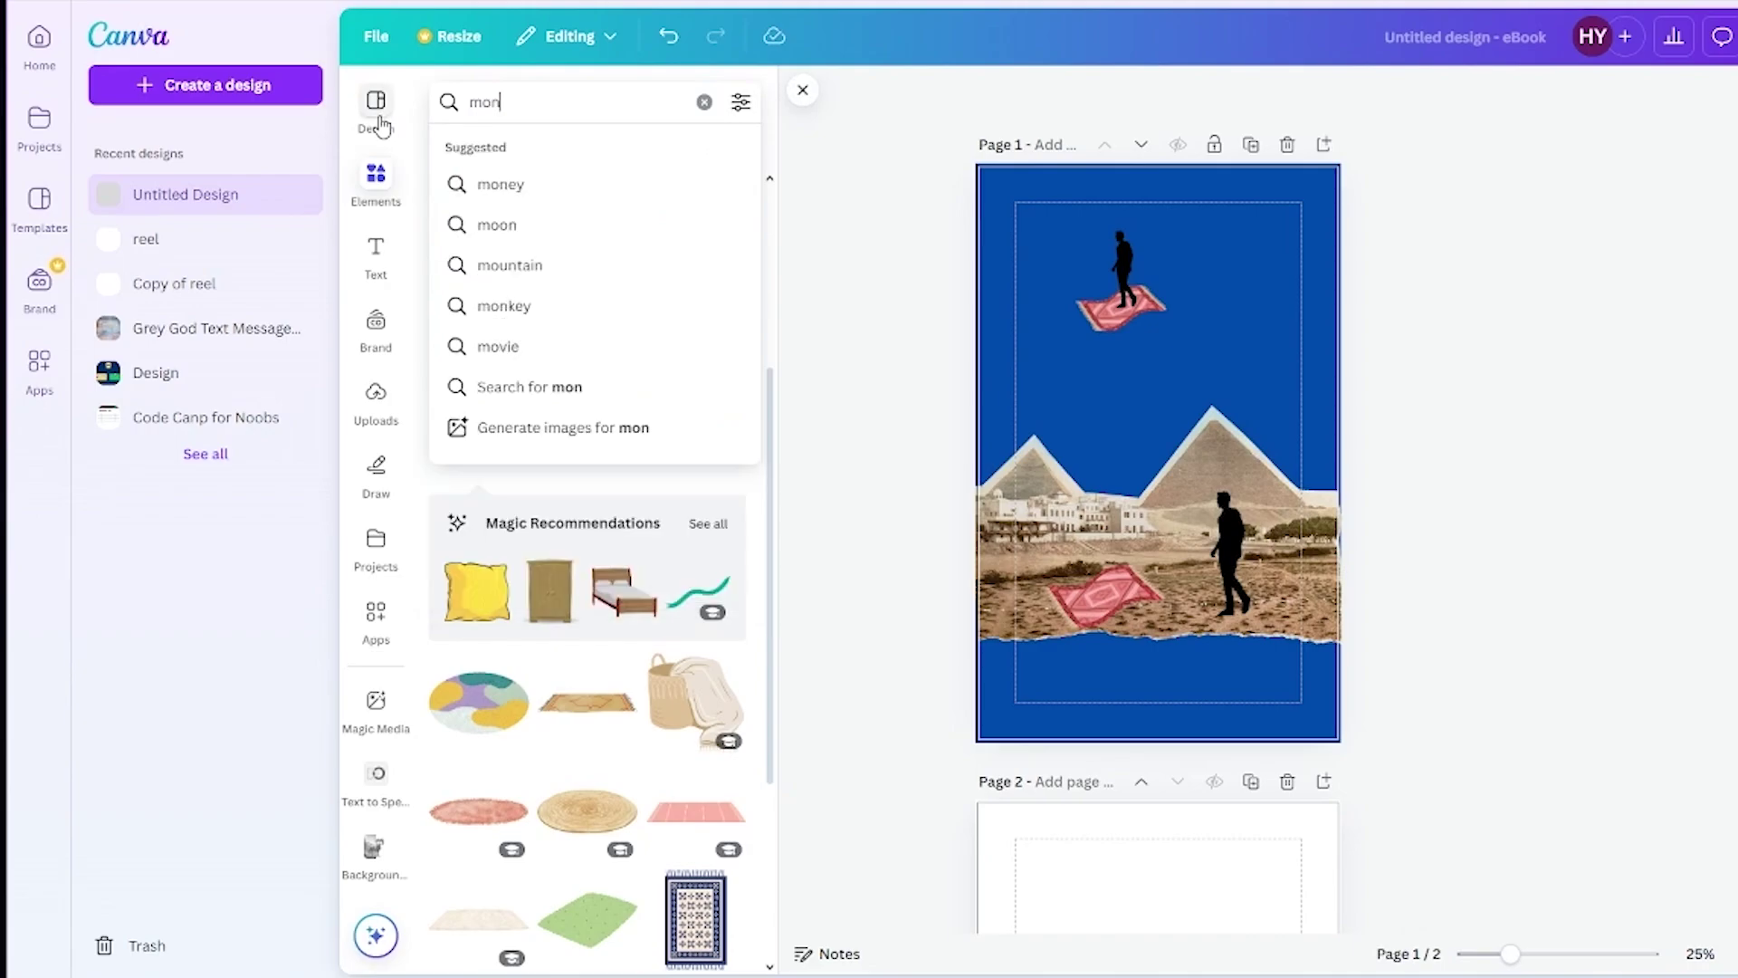
key("Return")
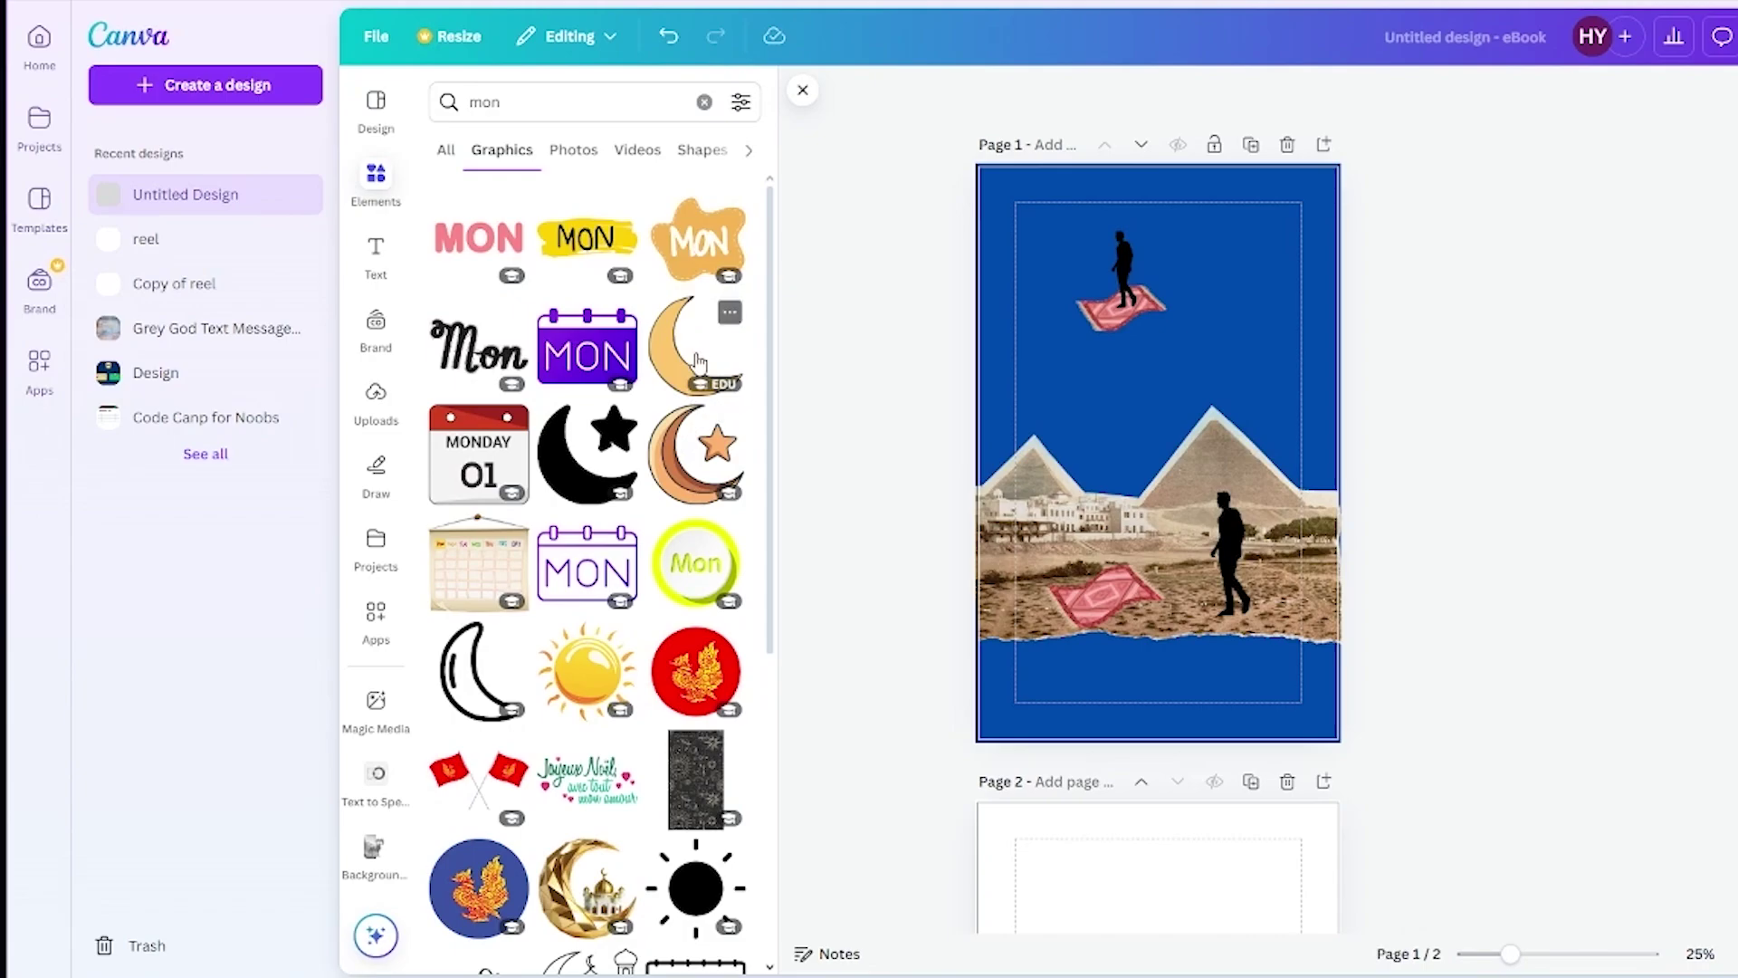
left_click(697, 362)
left_click_drag(1105, 492, 1254, 251)
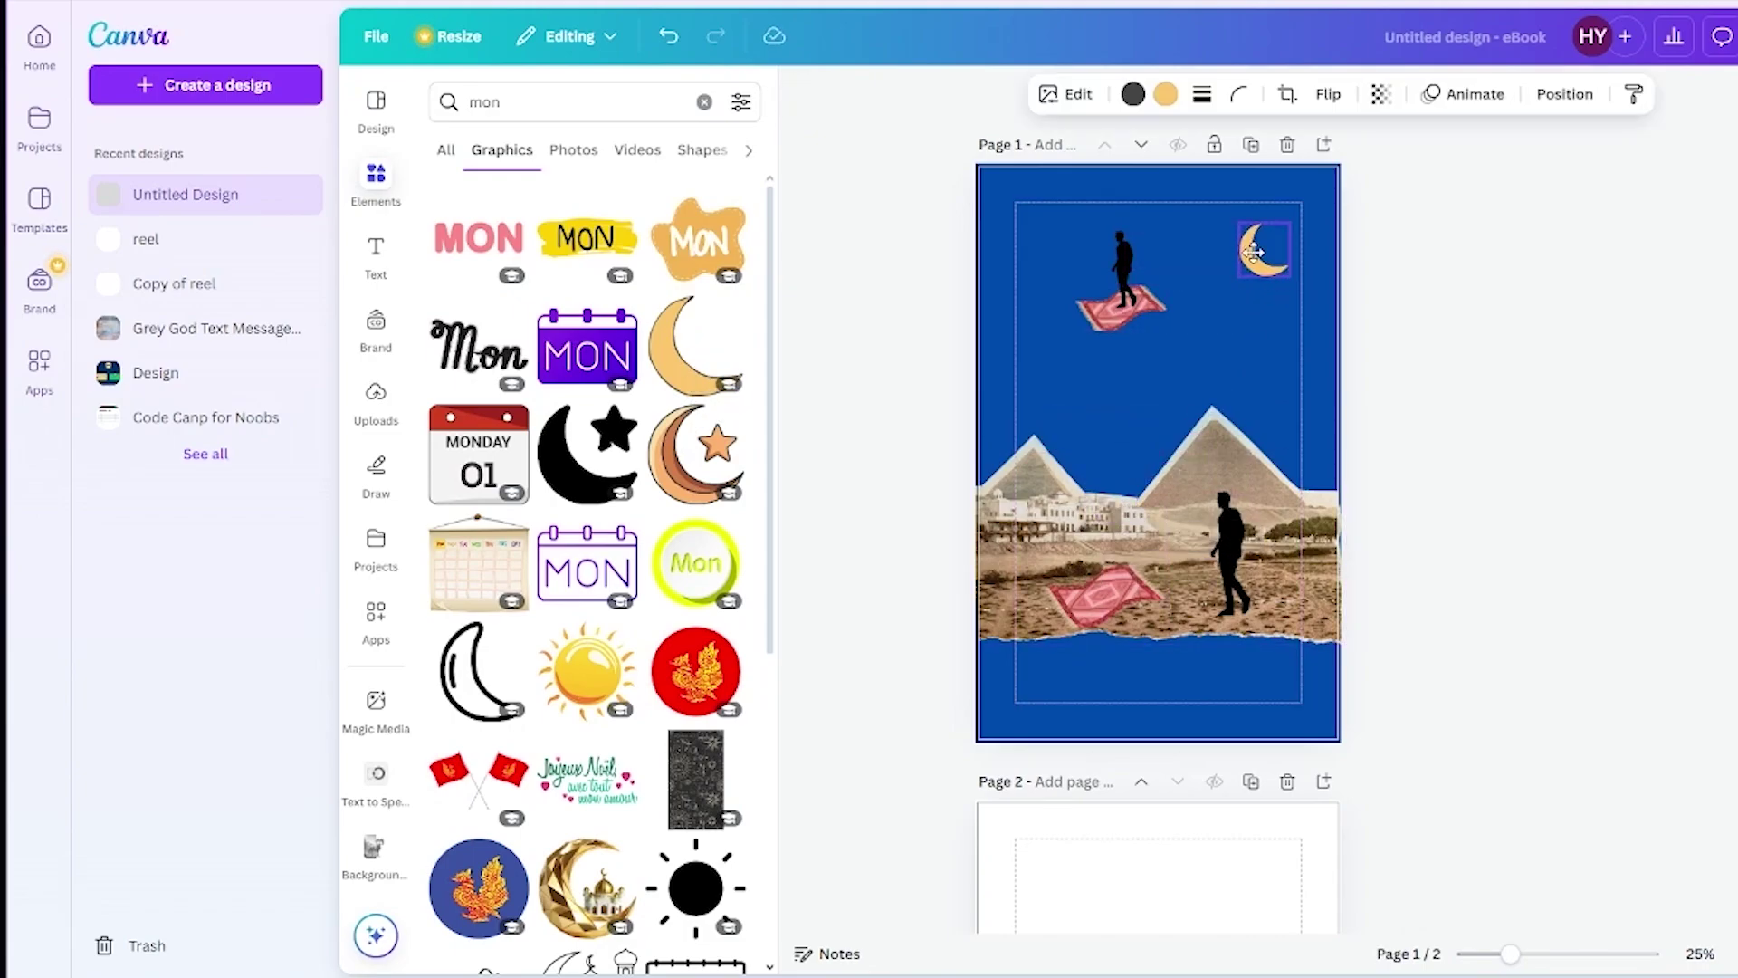
key("Escape")
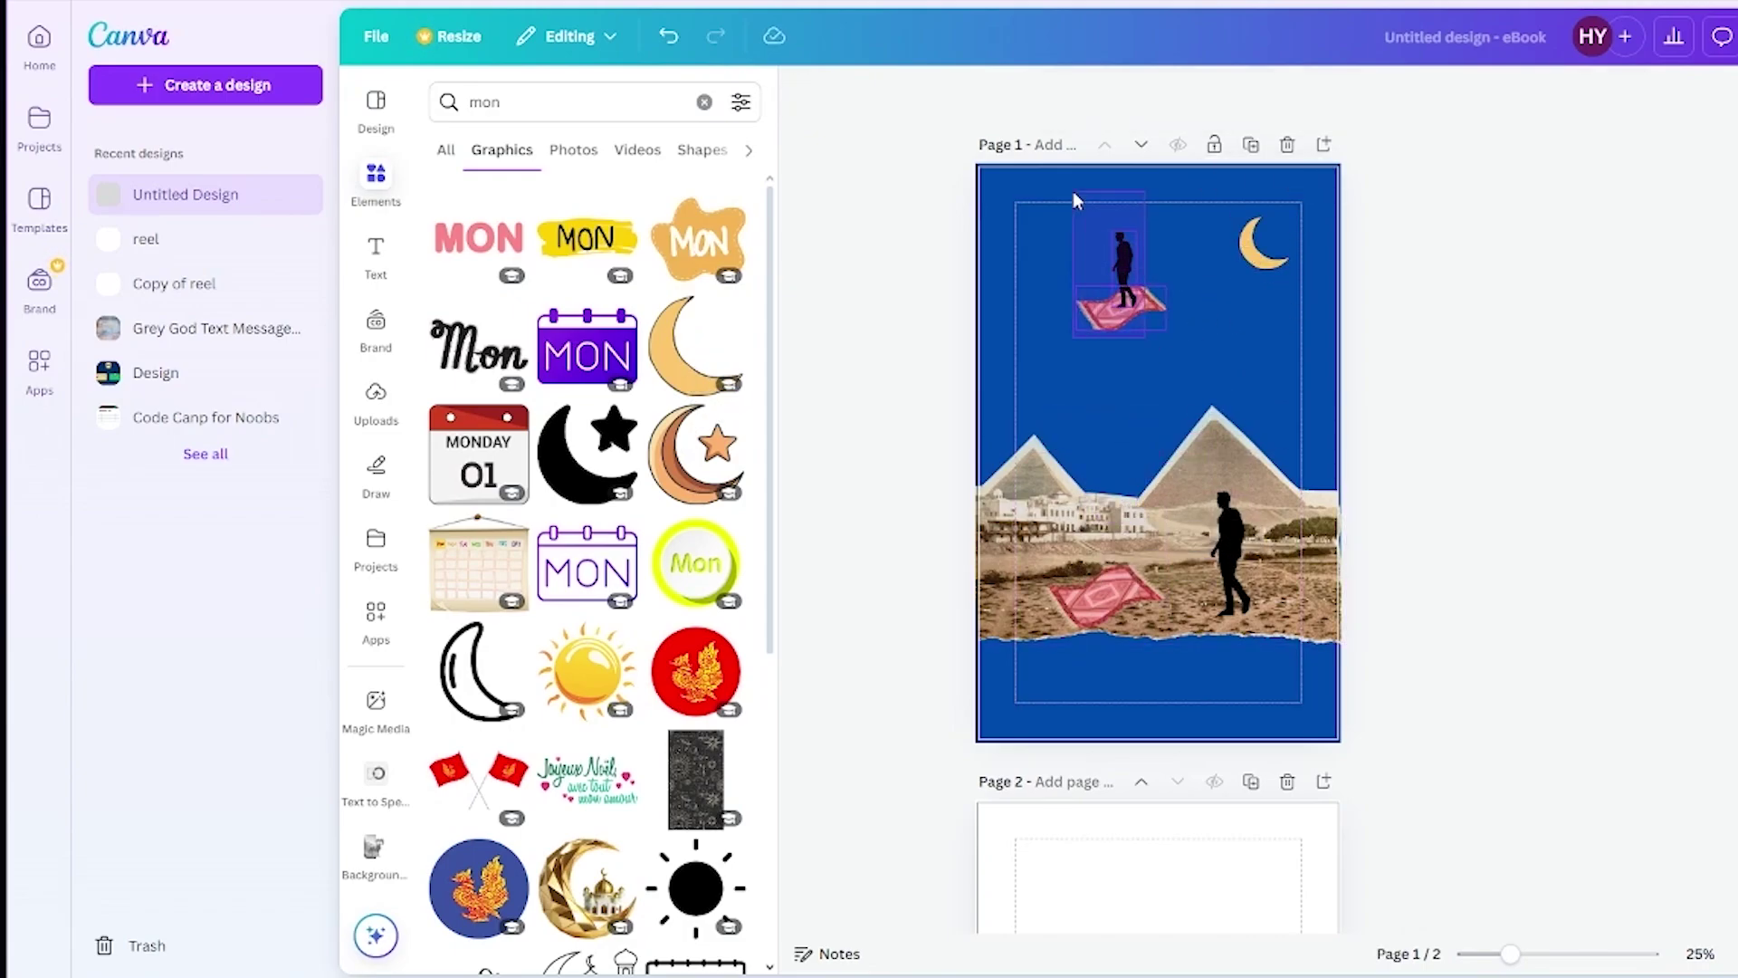
left_click_drag(1138, 272, 1062, 234)
left_click(1428, 258)
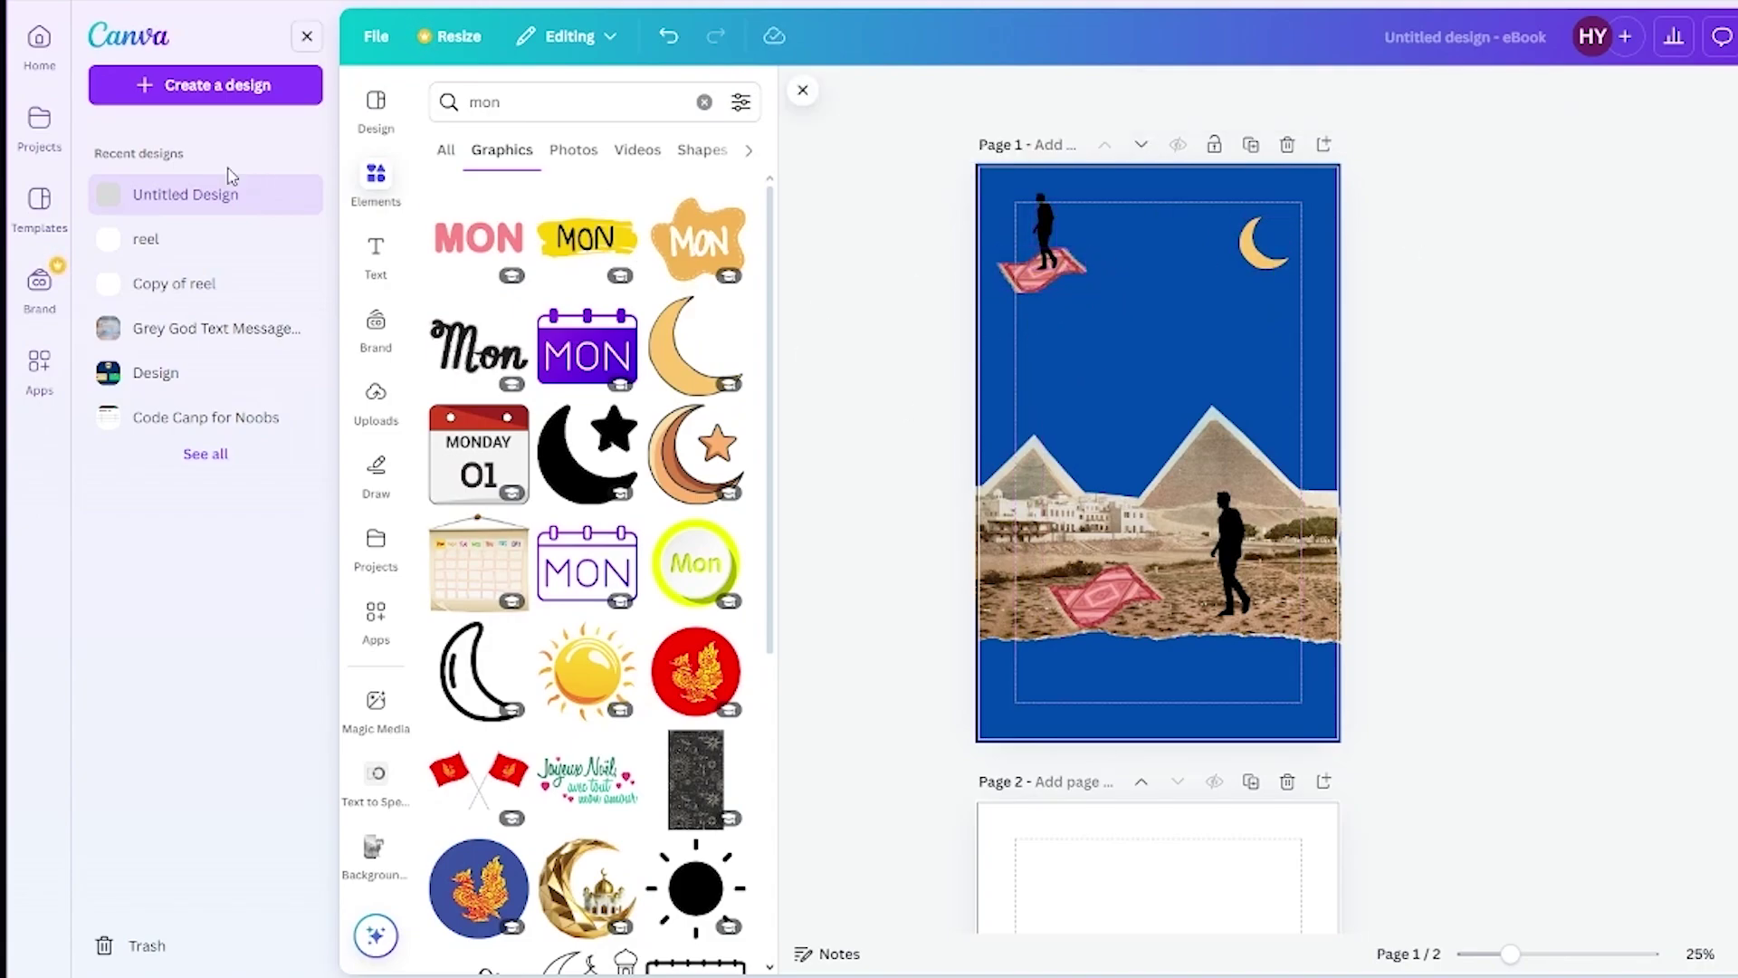
- Add a text combination reading 'John and The Magic Carpet' to page 1
left_click(307, 35)
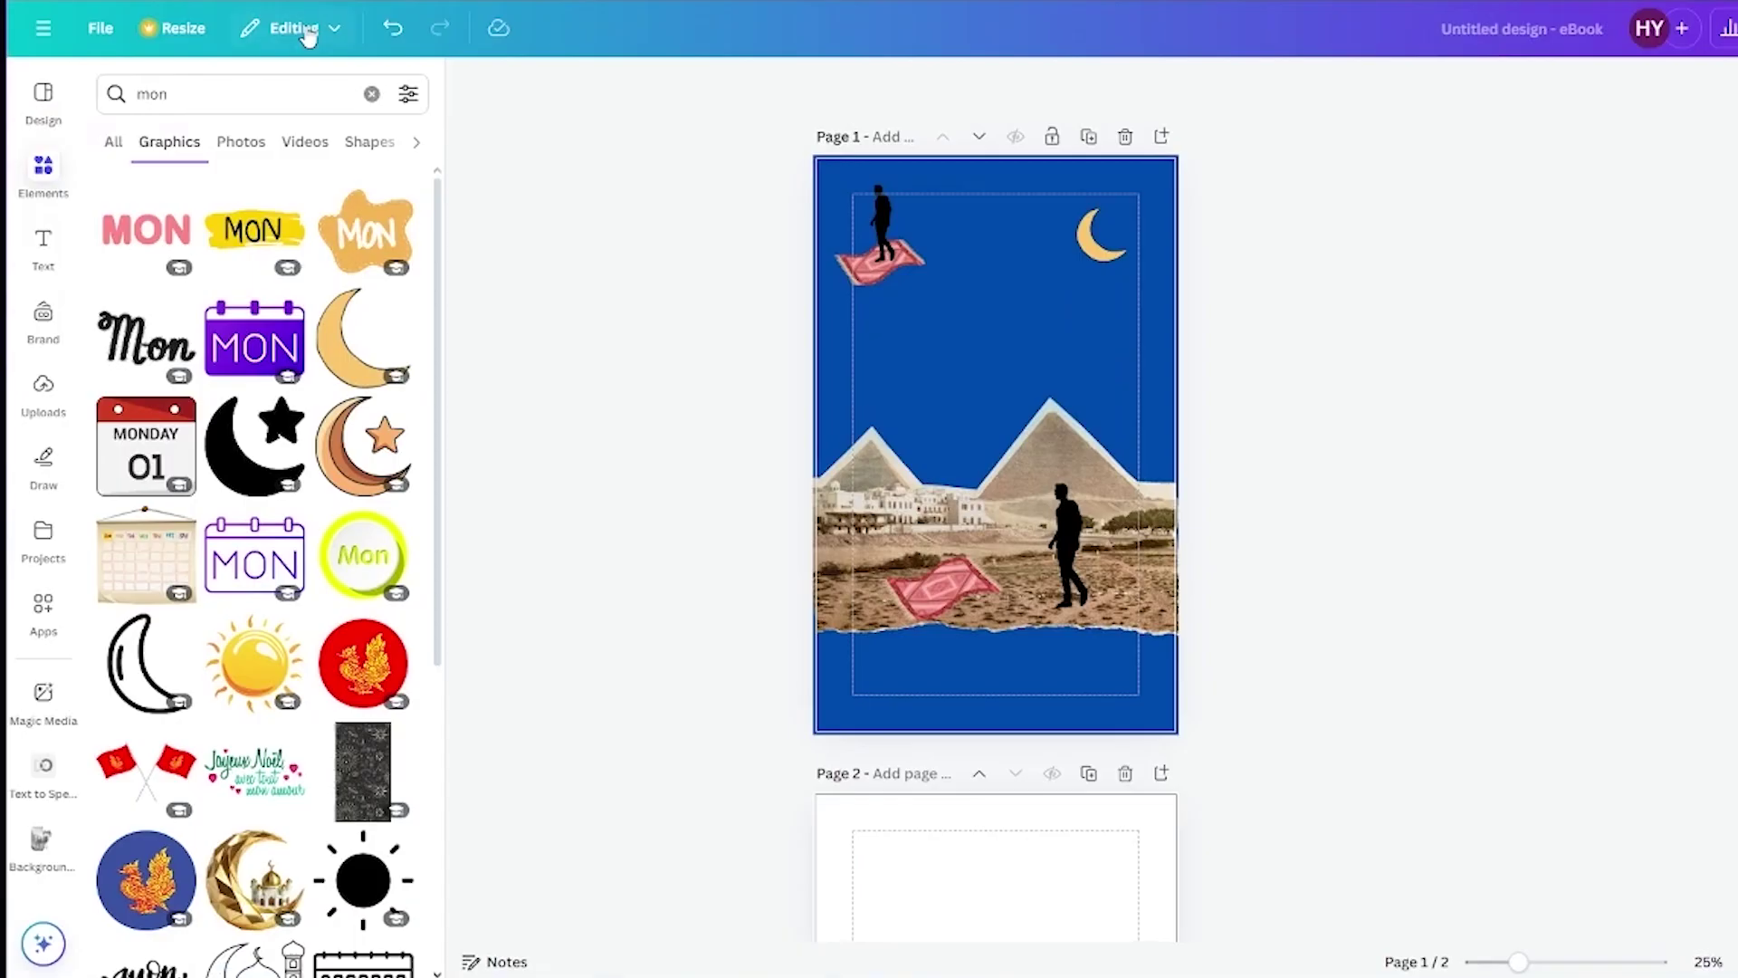
left_click(35, 248)
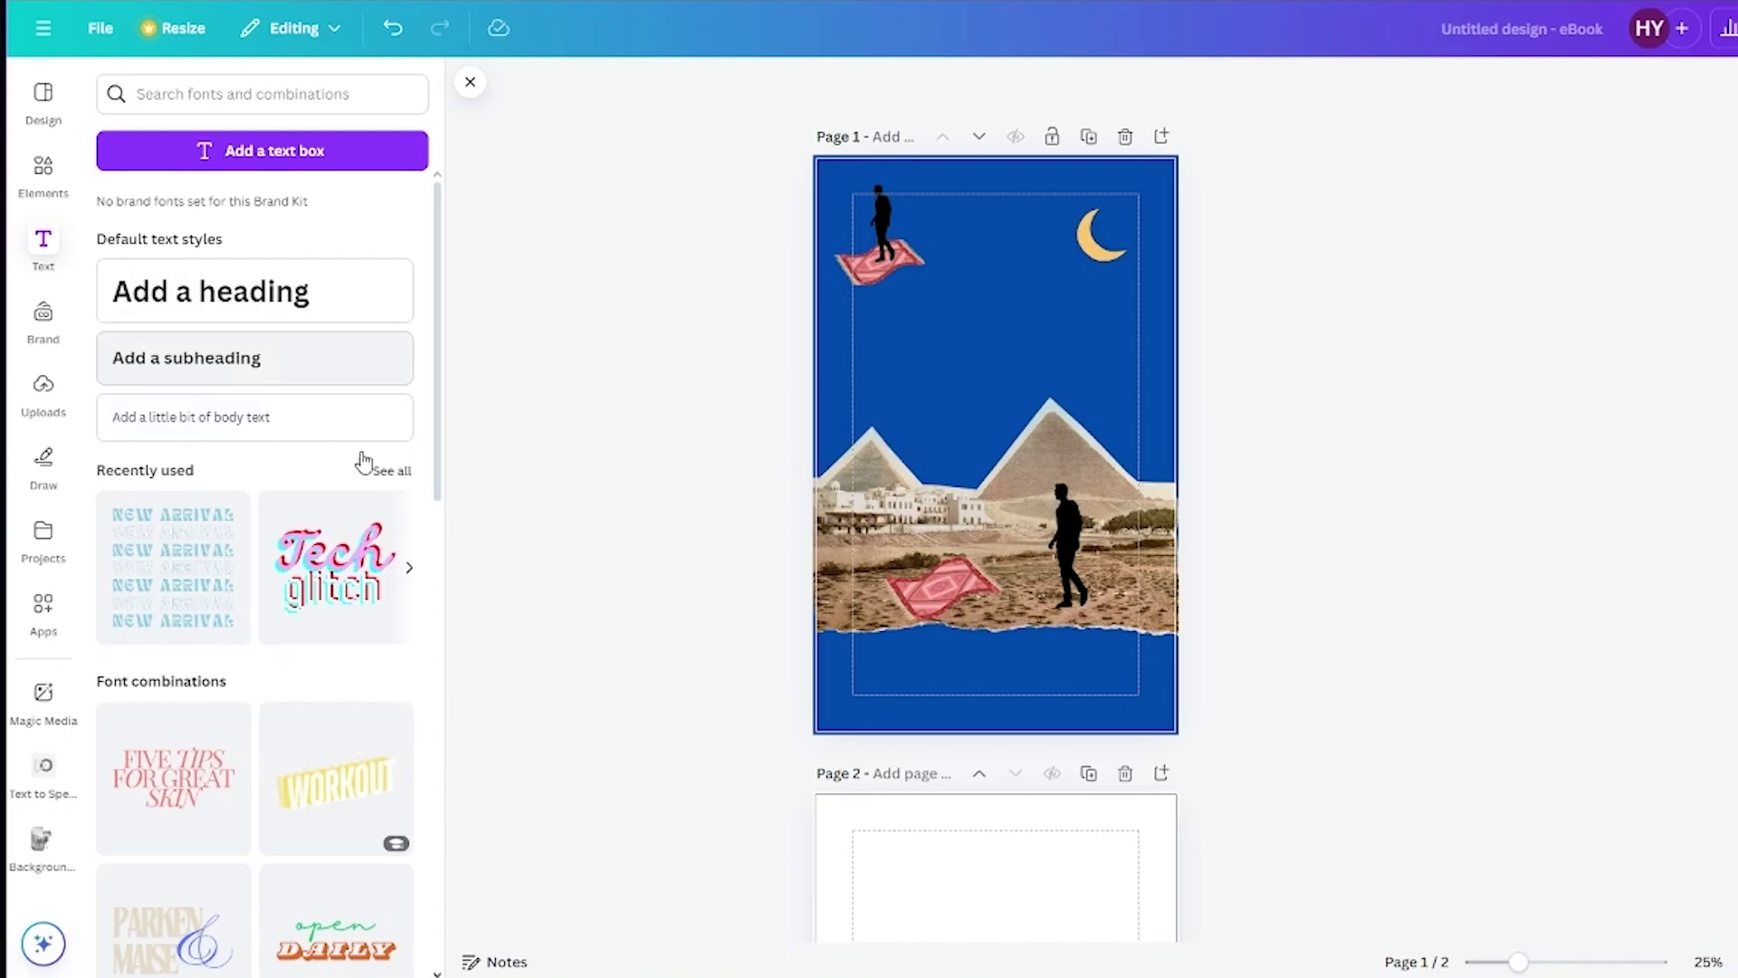
scroll(298, 525, "down", 8)
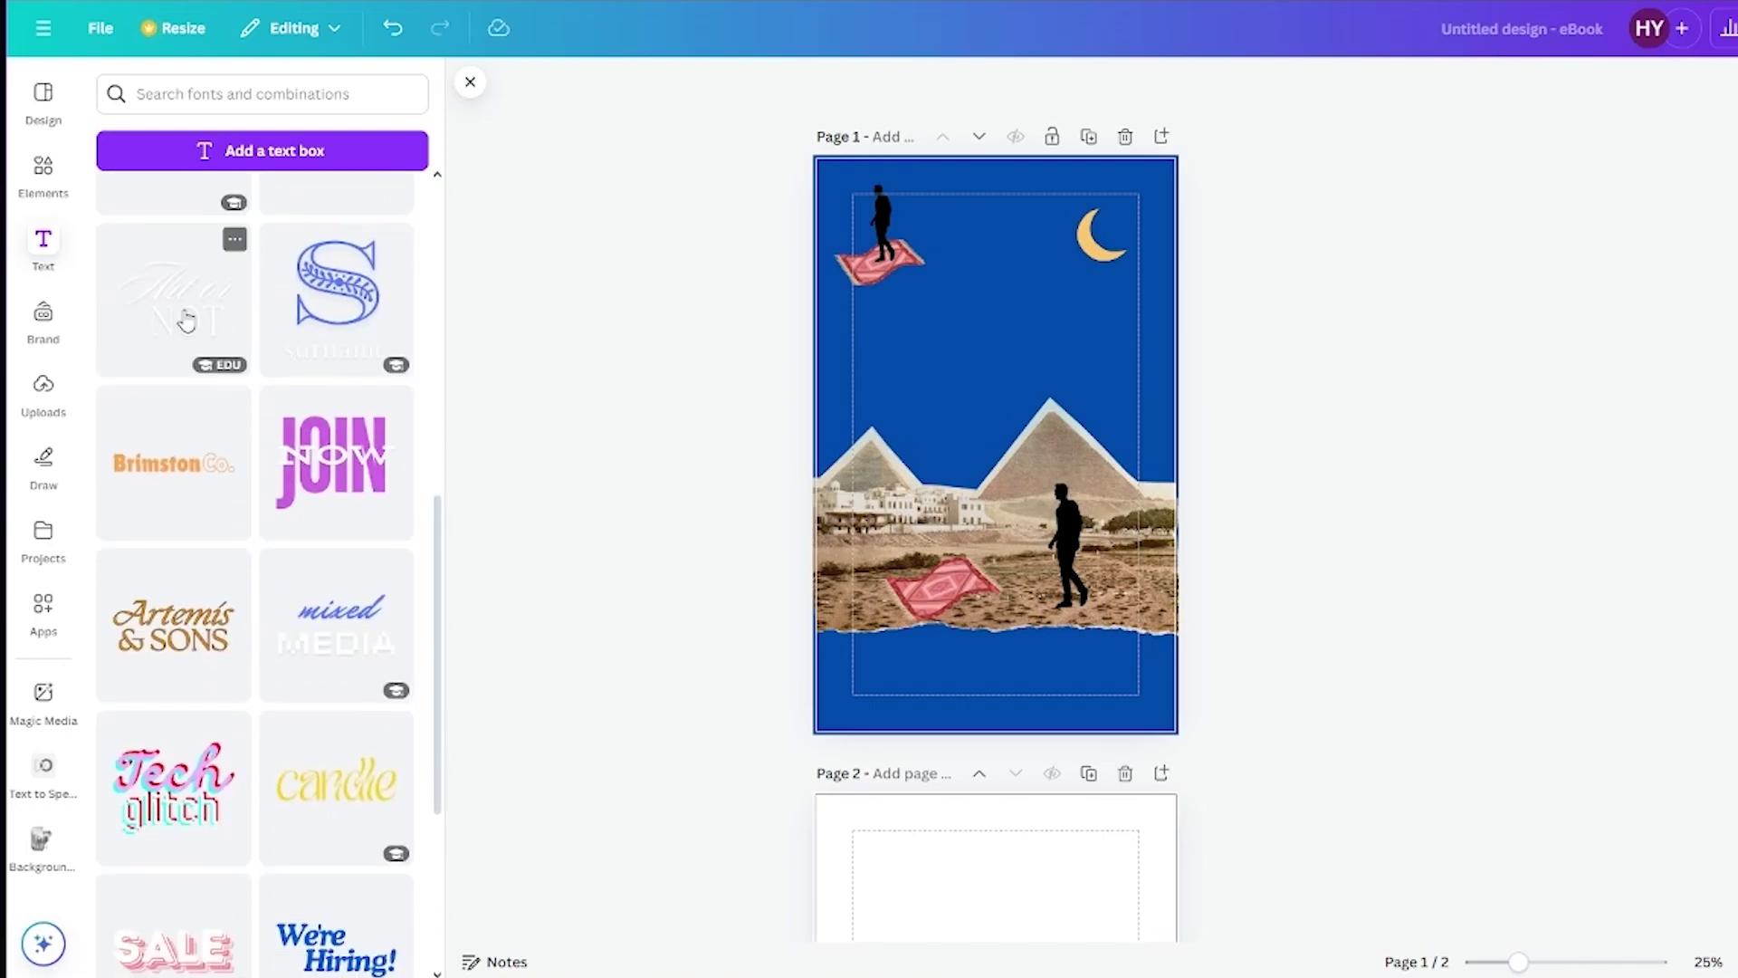
scroll(252, 582, "down", 6)
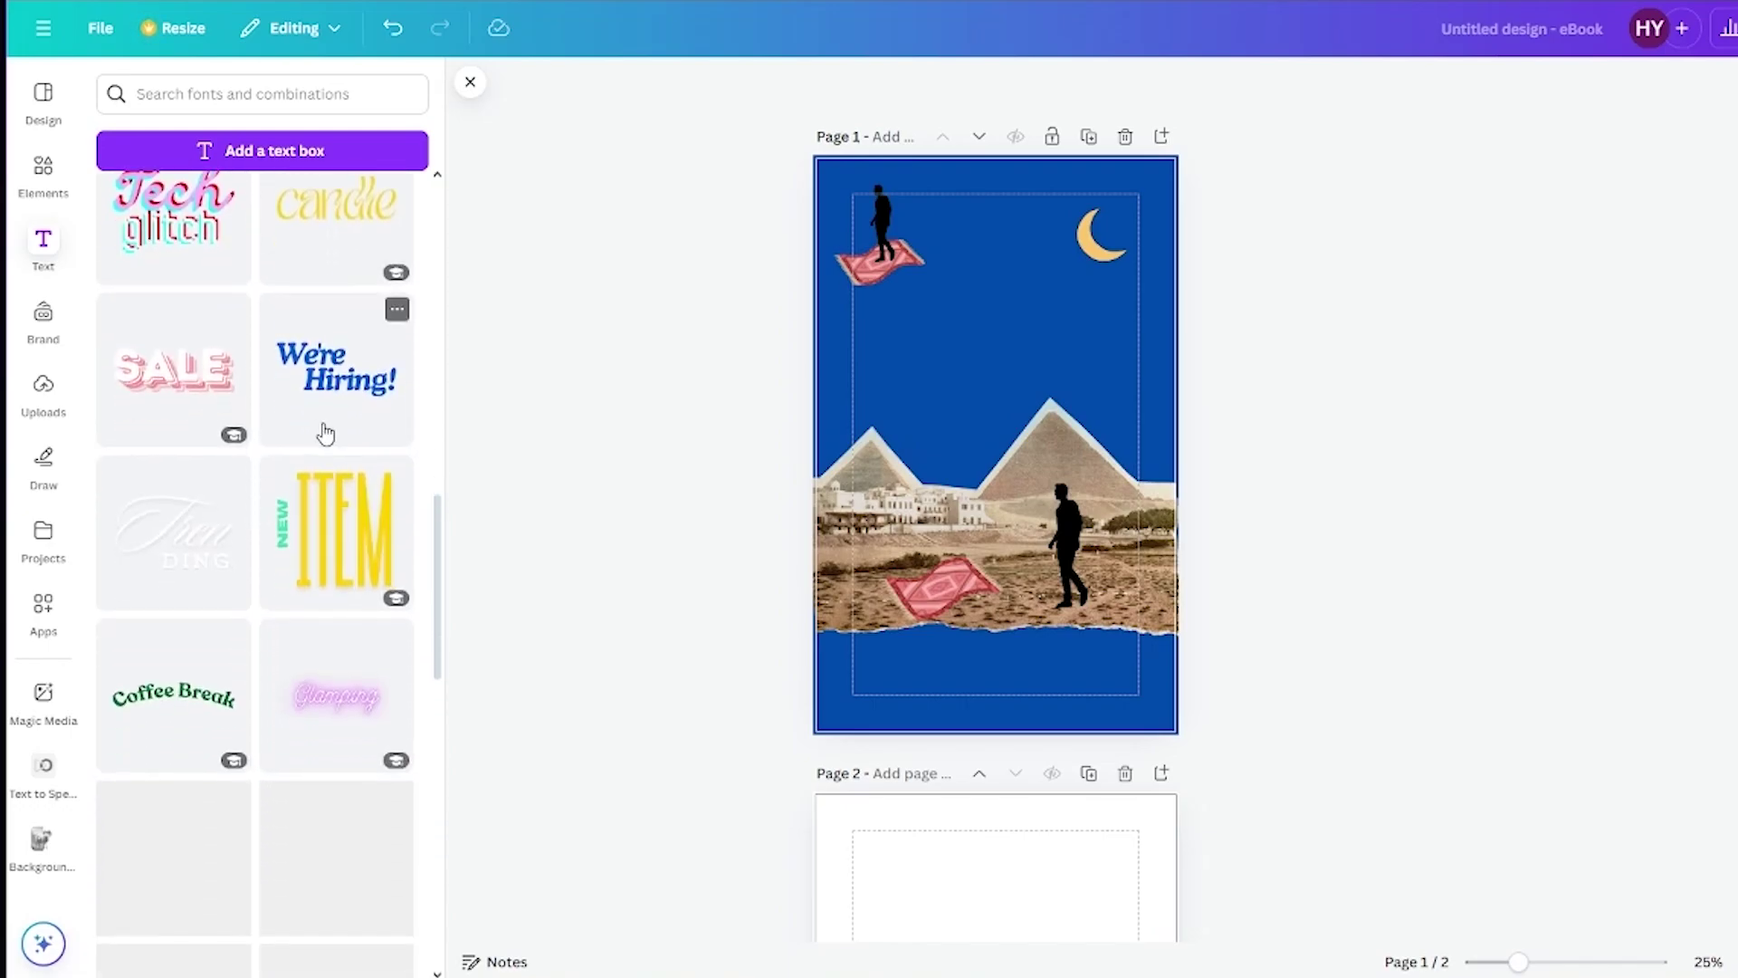
scroll(307, 344, "up", 1)
left_click(343, 299)
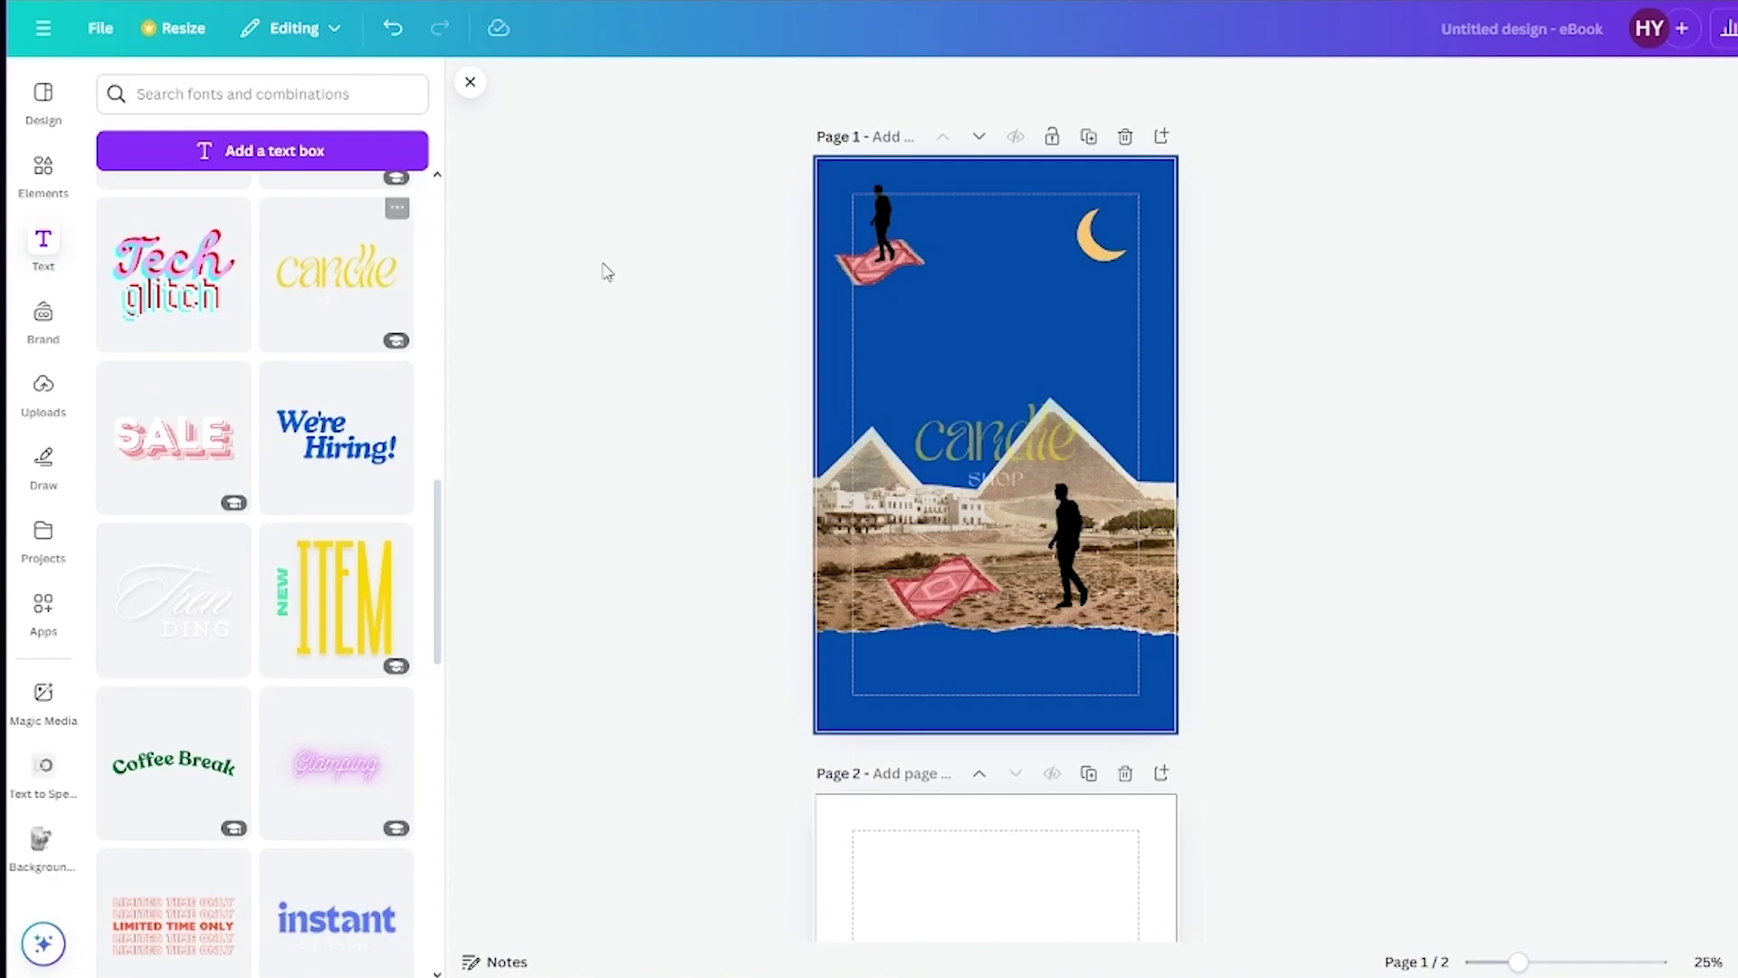
type("Joh")
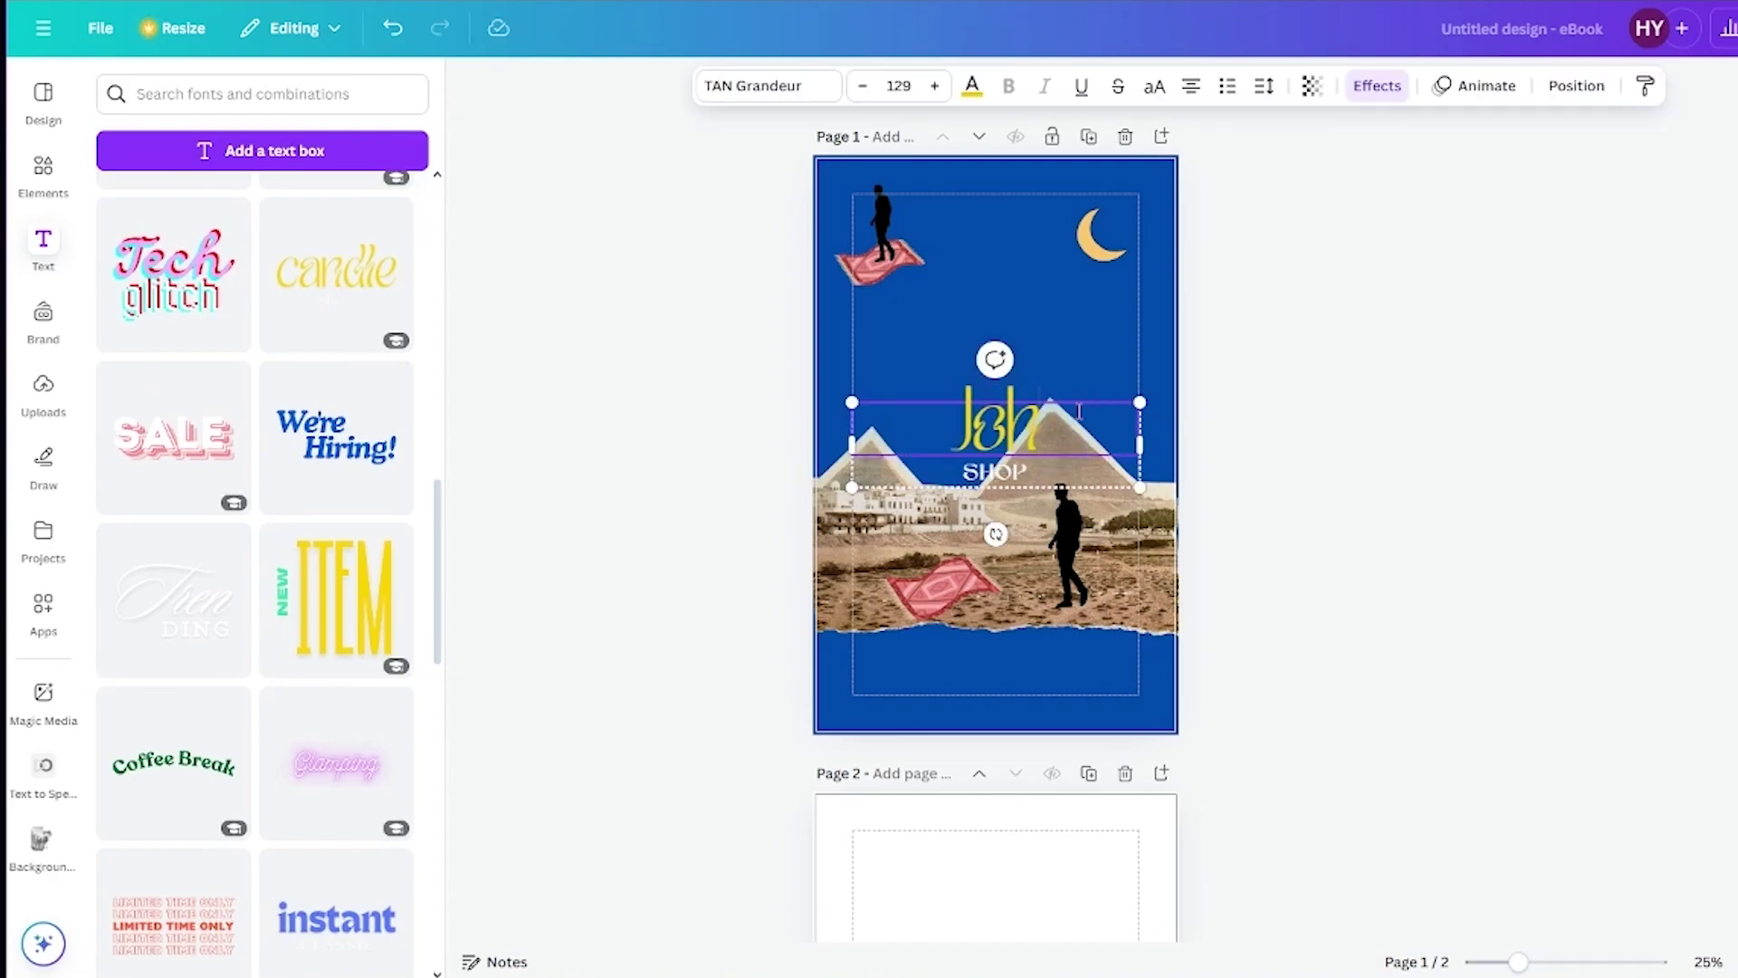
type("n and T")
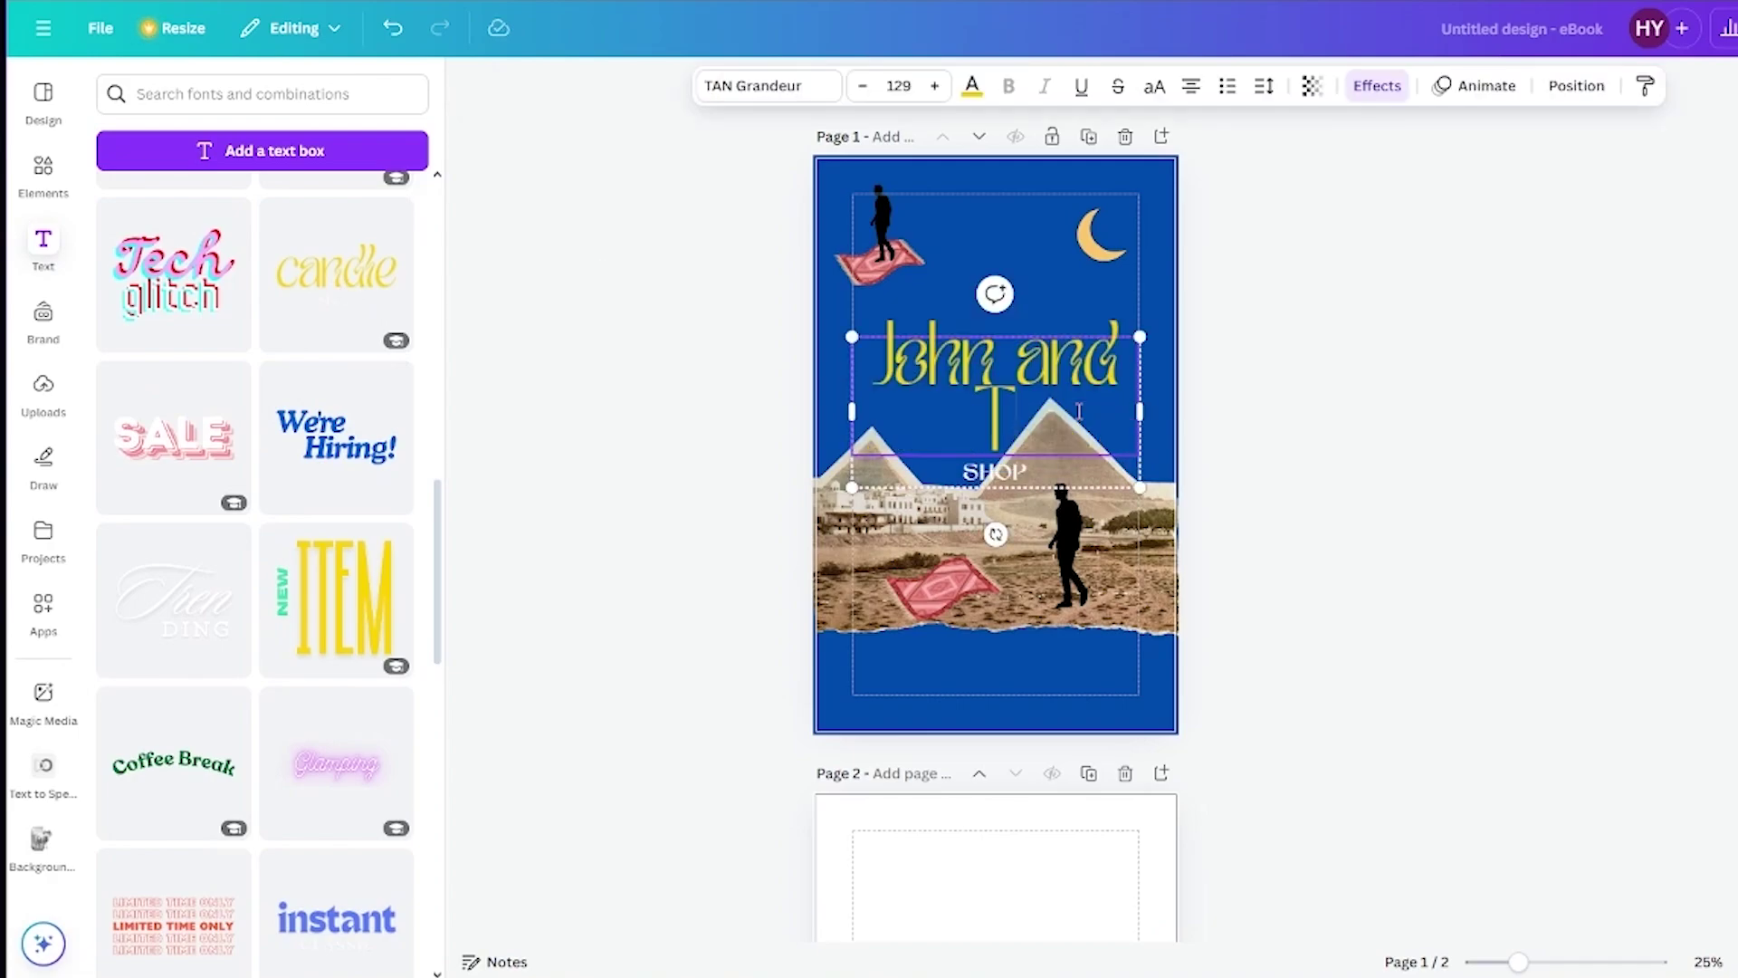
type("he Magic Carpet")
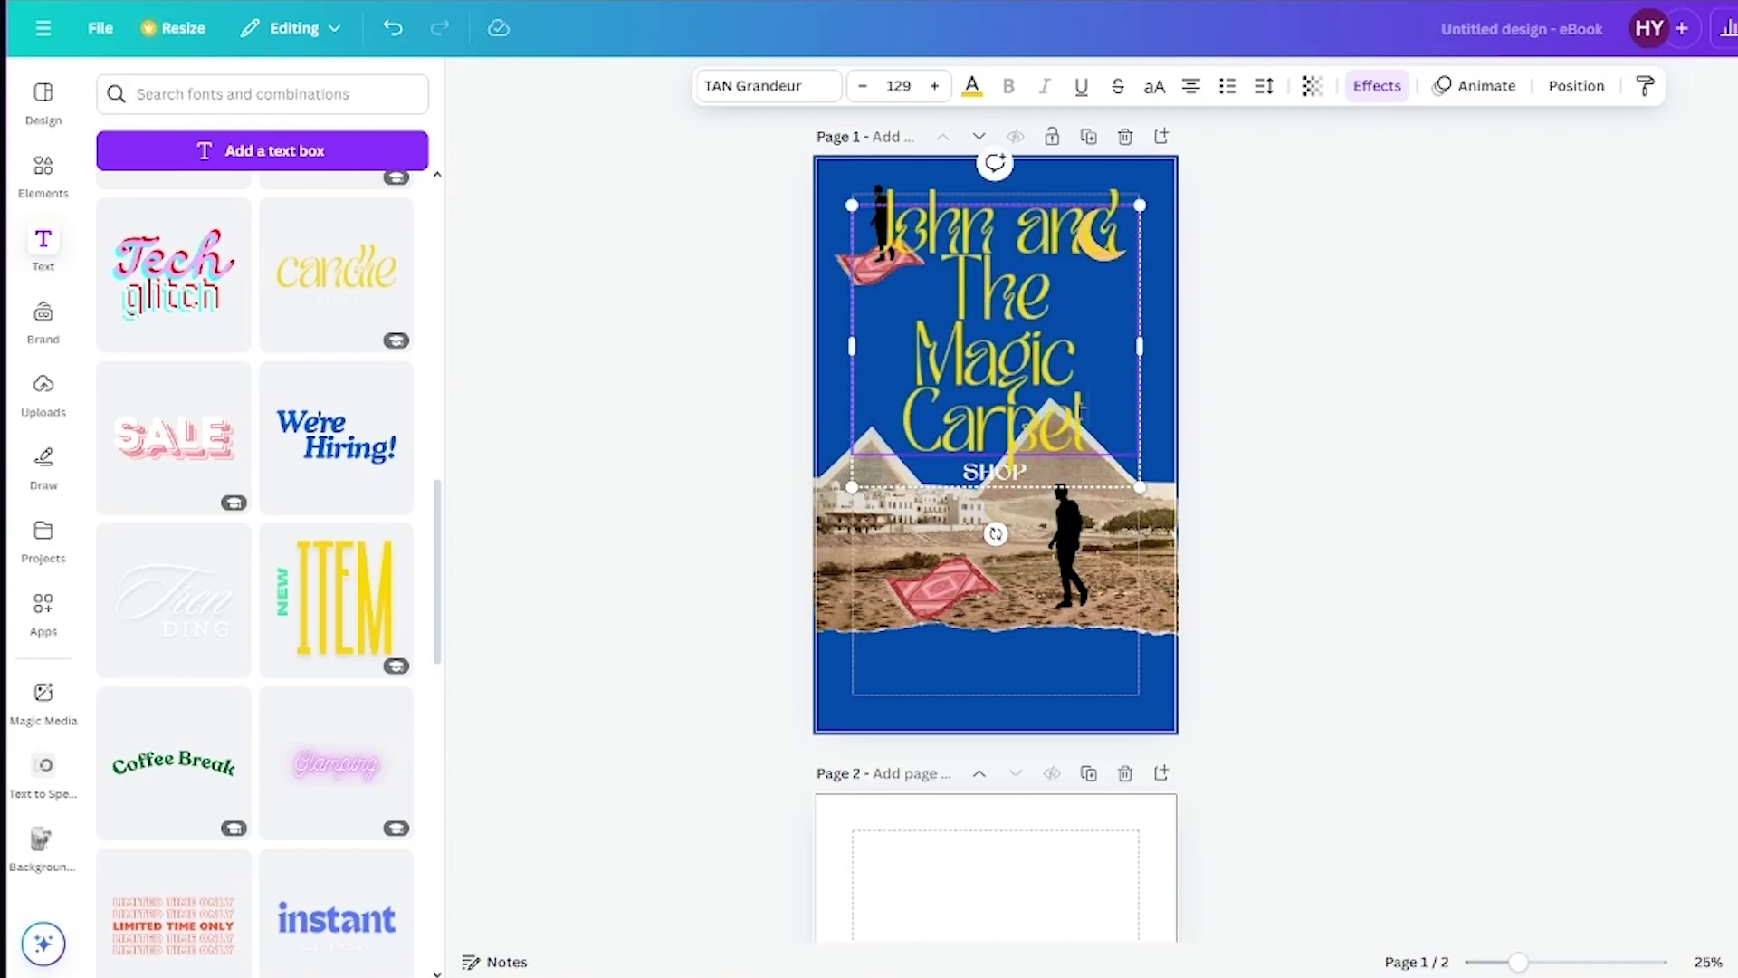
left_click(992, 482)
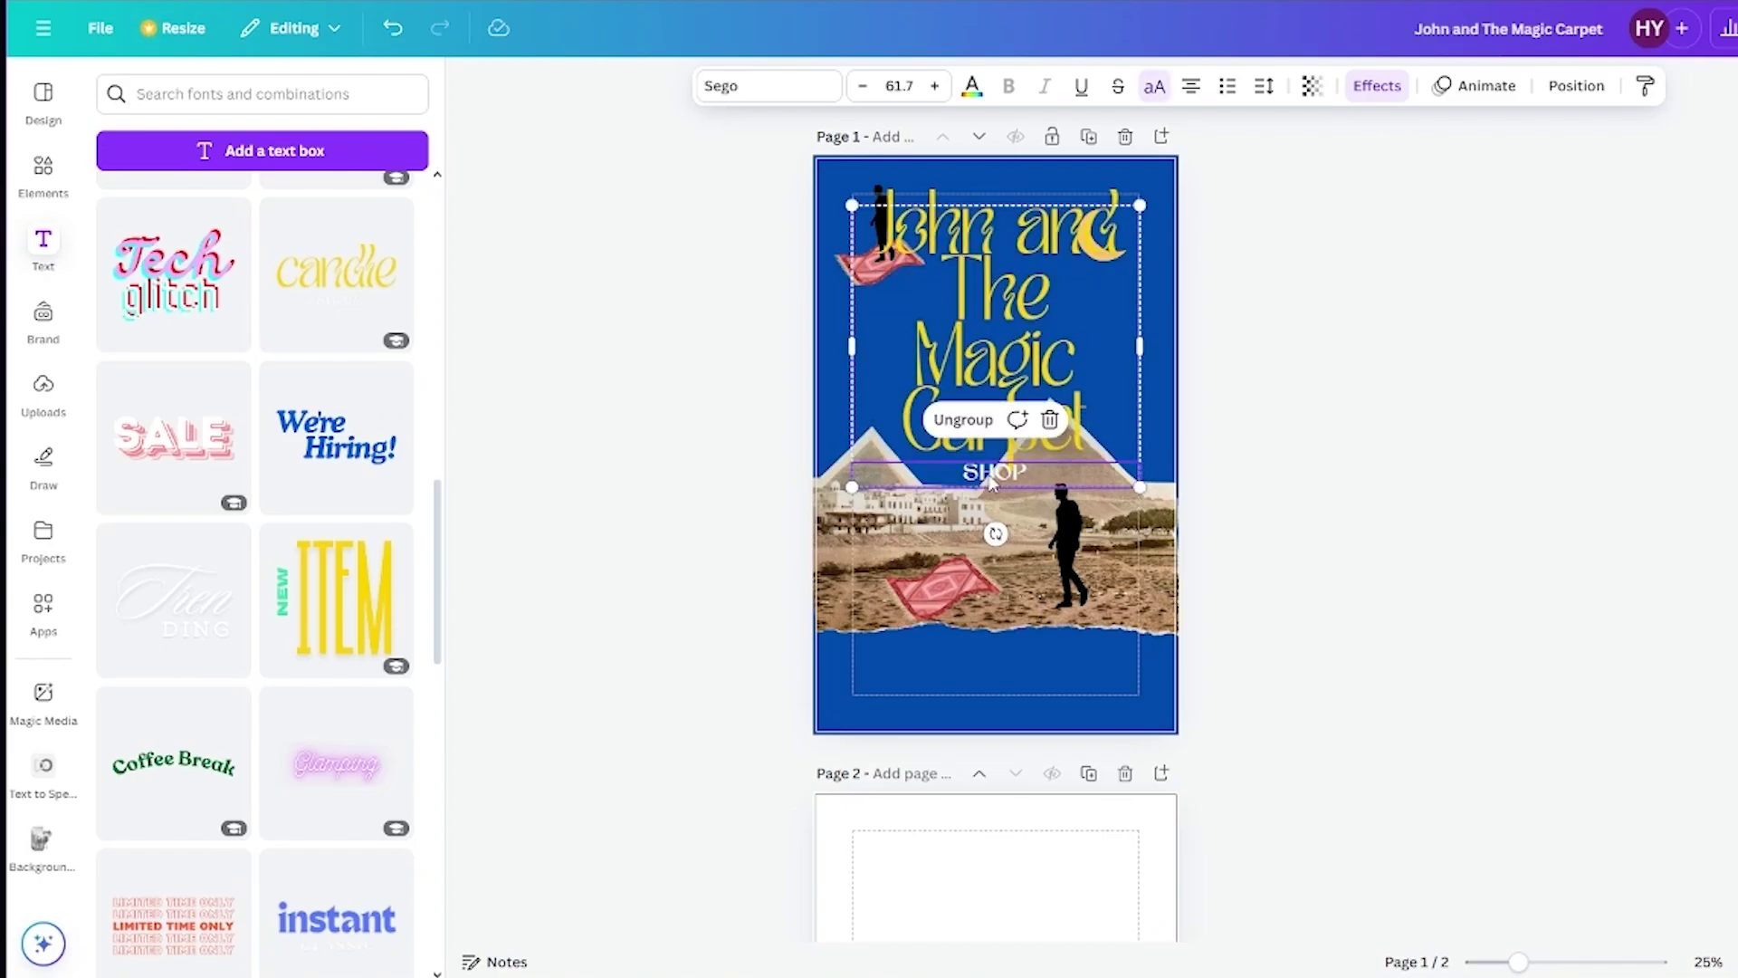
- Shrink the TAN Grandeur headline to size 75.1, center it, and move it above the pyramids
left_click(1046, 437)
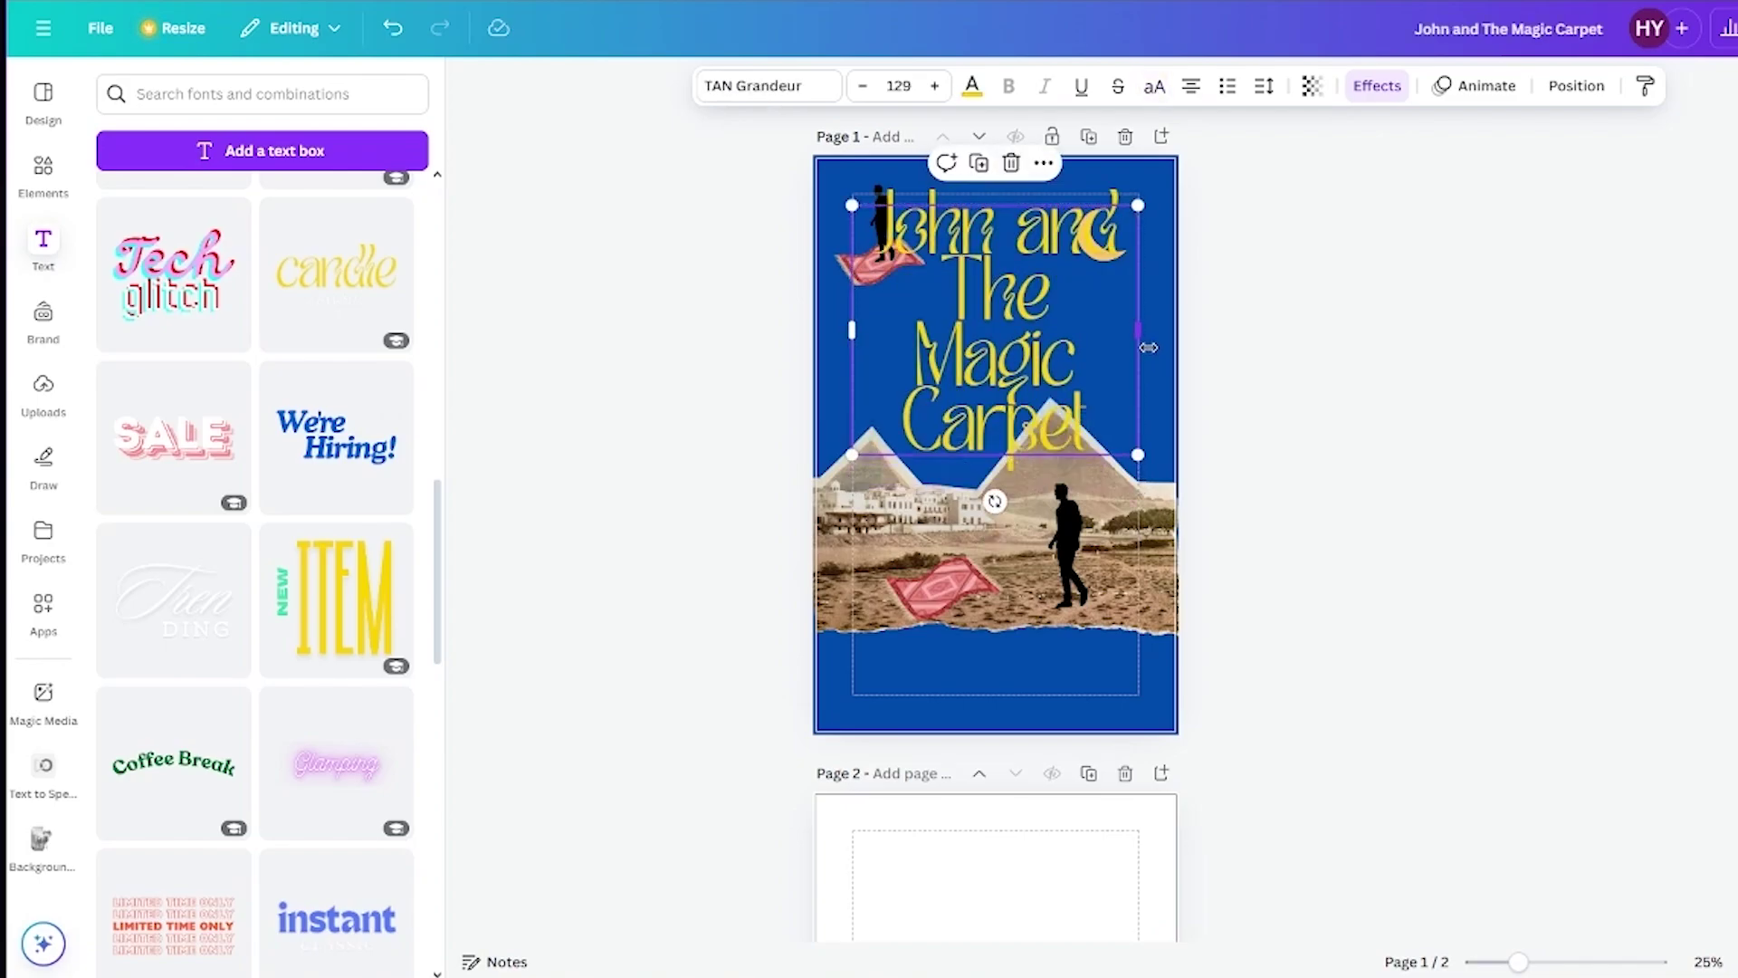
left_click(863, 86)
left_click(863, 86)
left_click(863, 86)
left_click(863, 86)
left_click(862, 86)
left_click(863, 86)
left_click(862, 86)
left_click(862, 86)
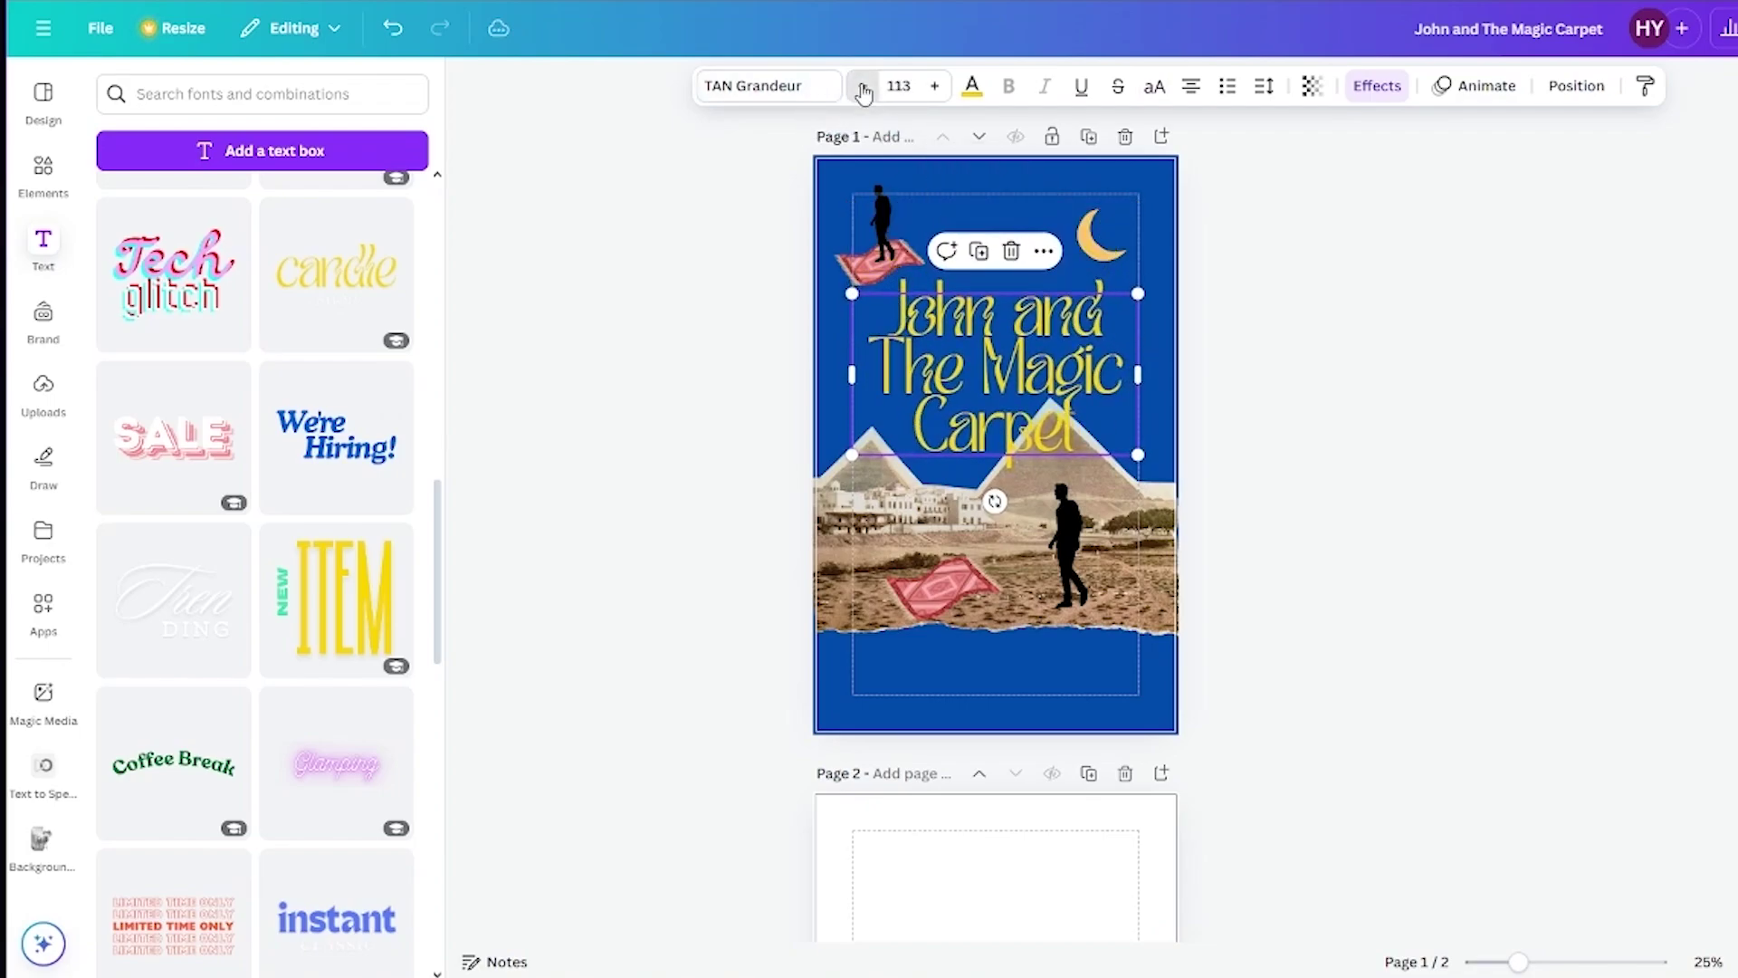
left_click(862, 86)
left_click(863, 86)
left_click(862, 86)
left_click(863, 86)
left_click(863, 86)
left_click(862, 86)
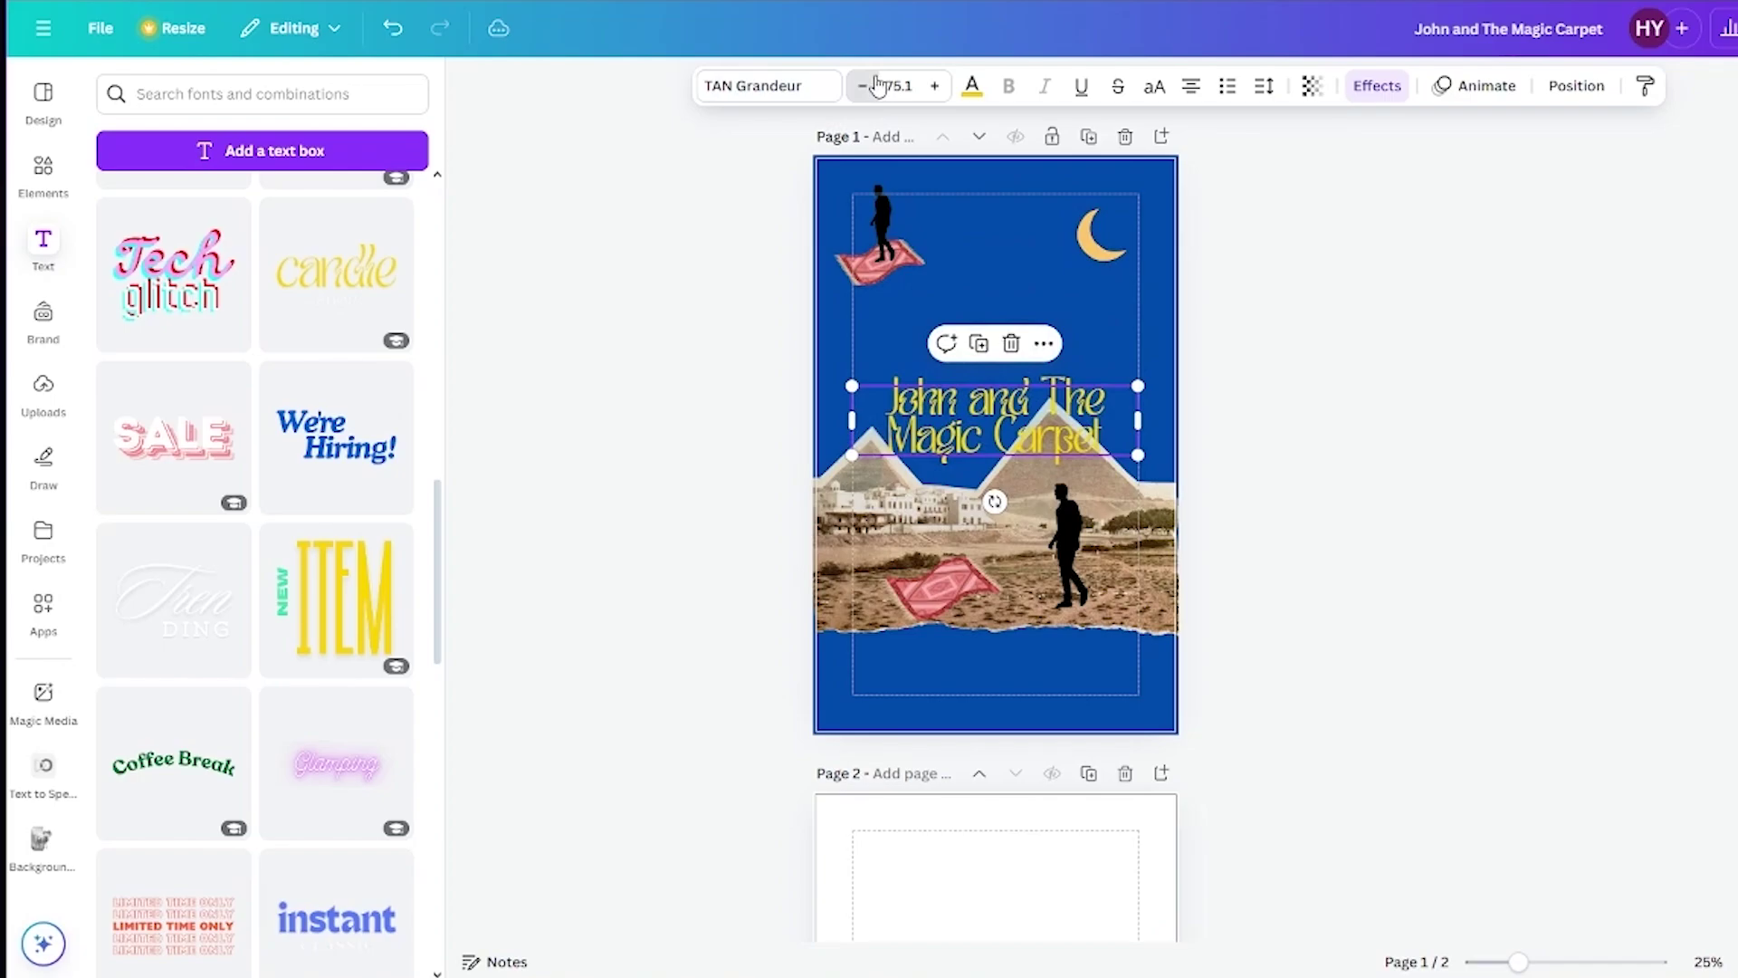
left_click(1204, 88)
left_click(1205, 88)
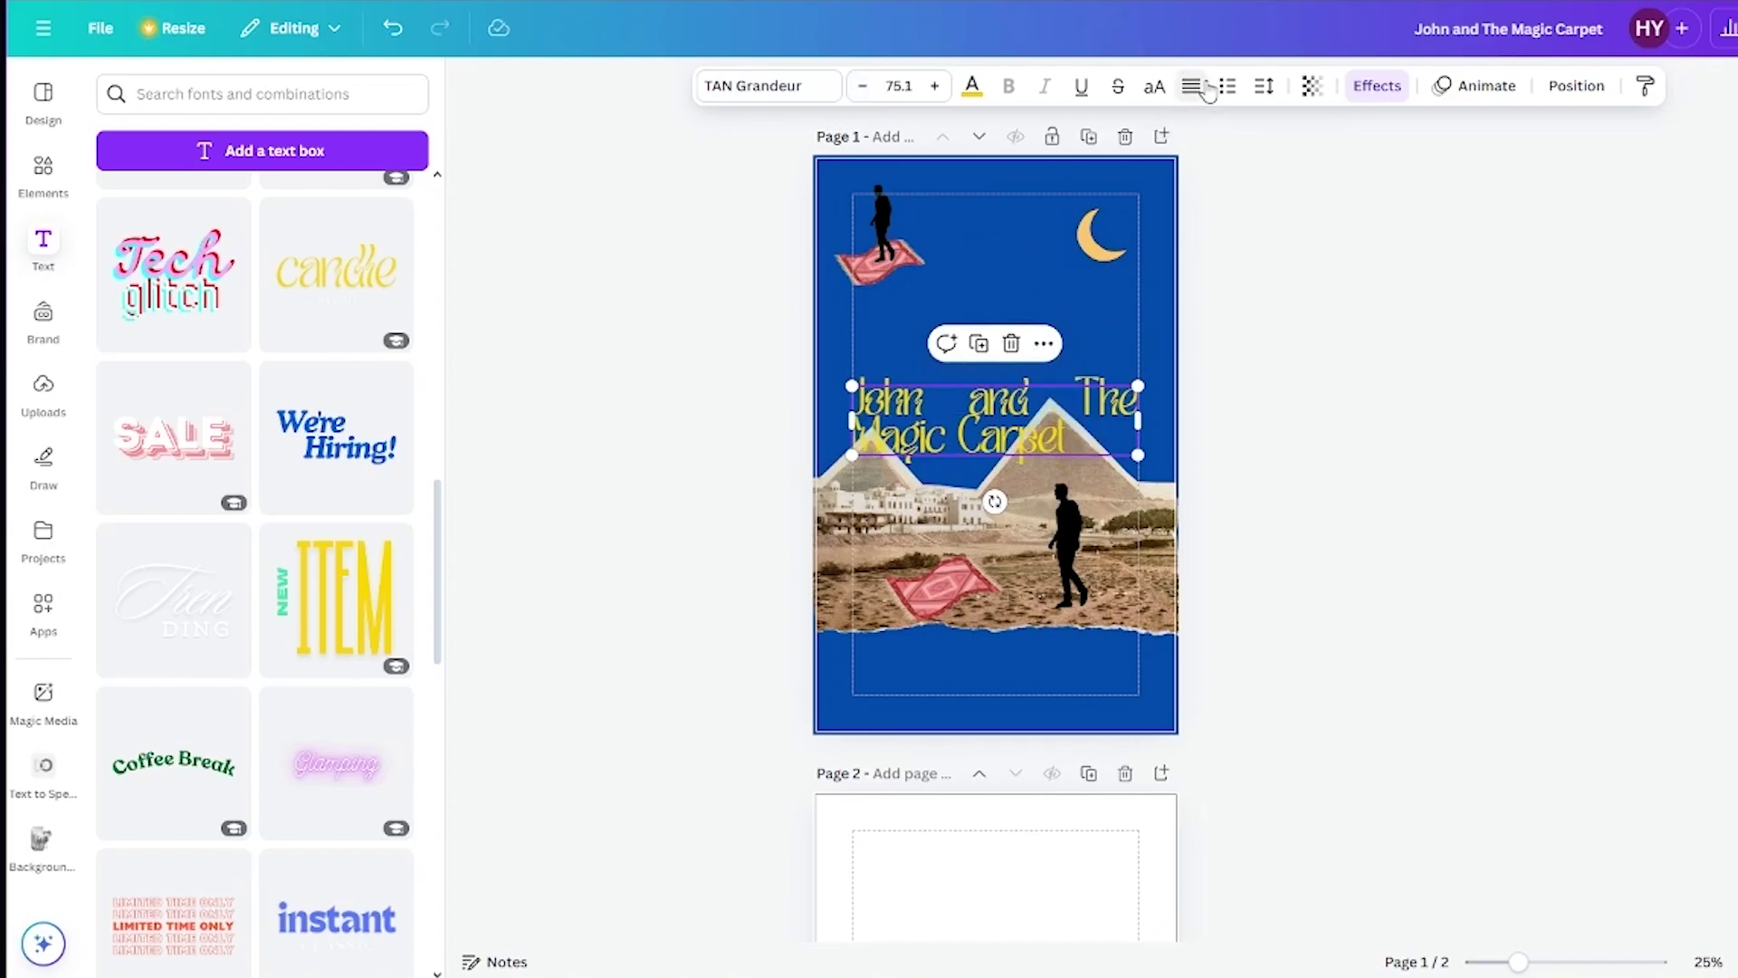
left_click(1205, 88)
left_click(1205, 90)
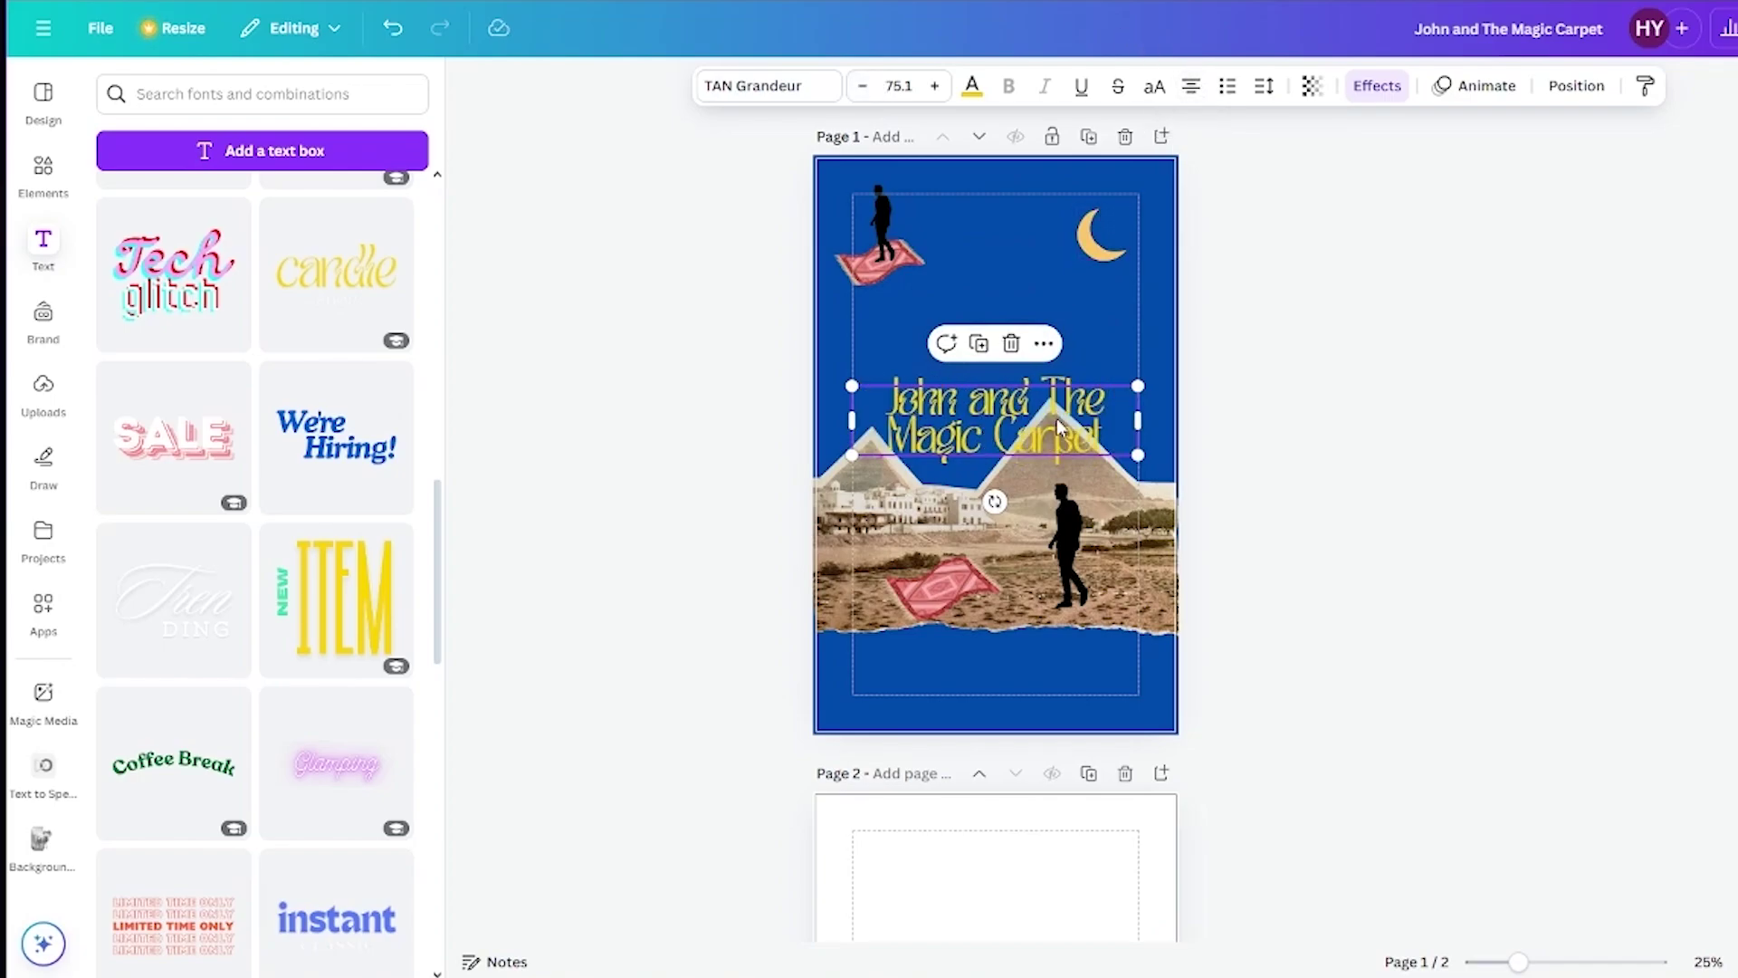
left_click_drag(1059, 425, 1063, 358)
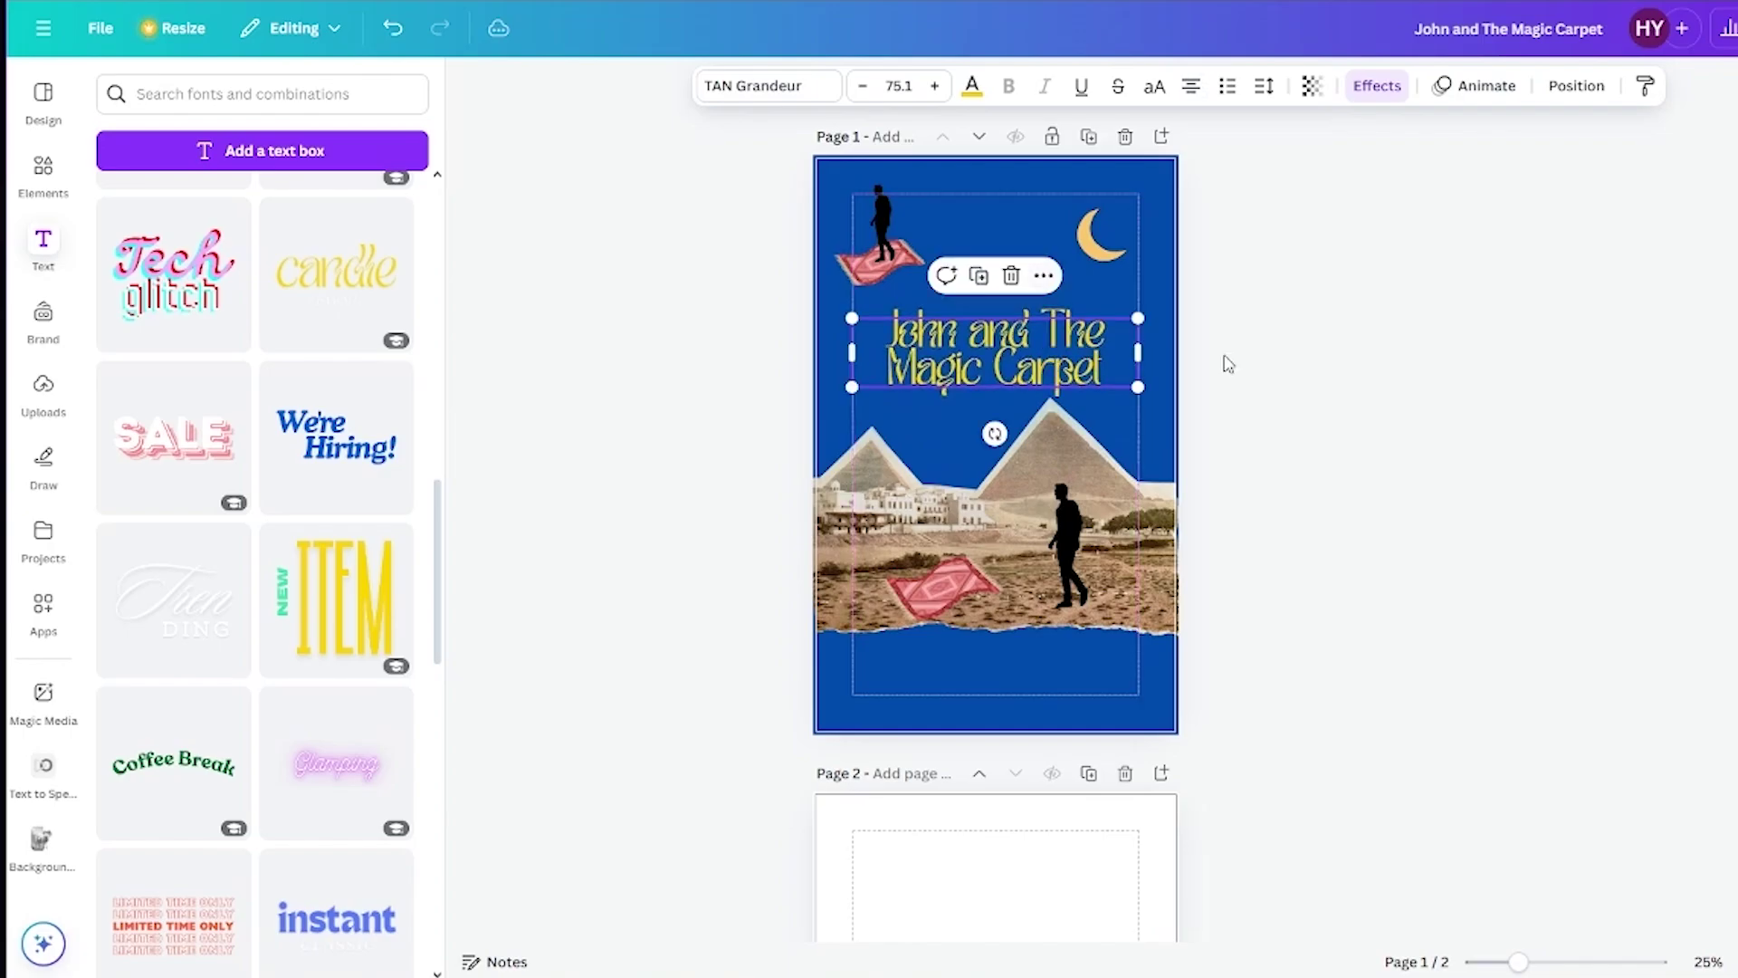
left_click(1227, 363)
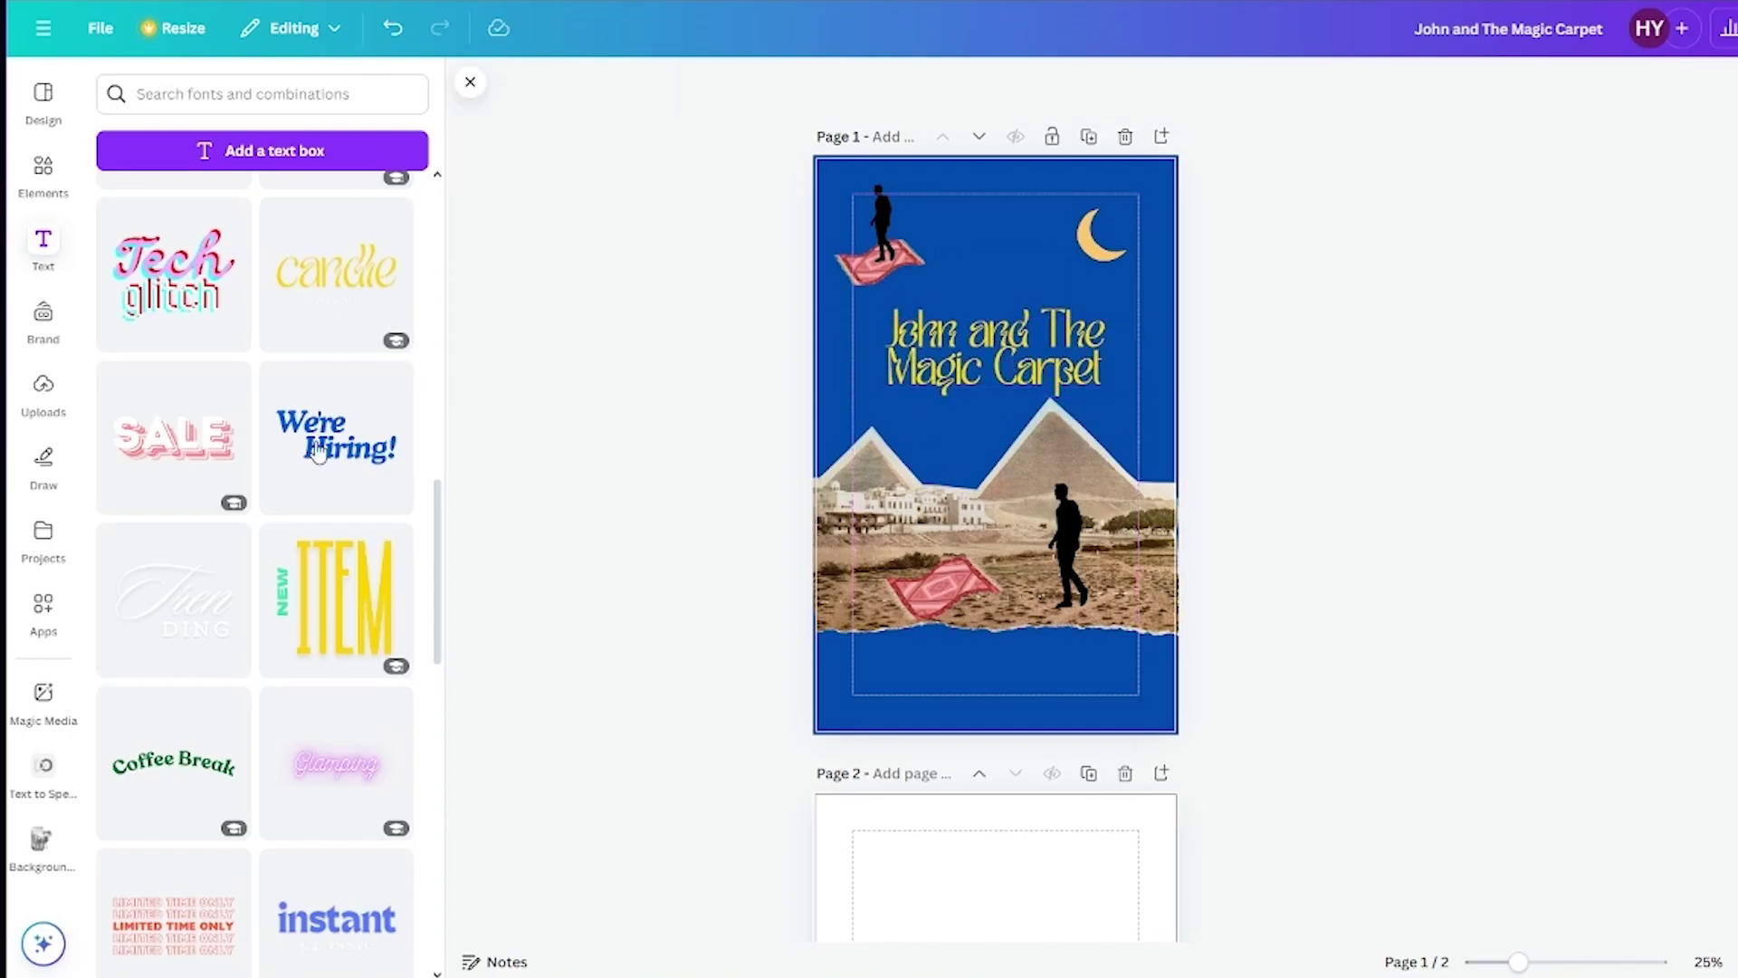
- Add the Trending script text at the bottom strip and retype it as the author credit
left_click(987, 450)
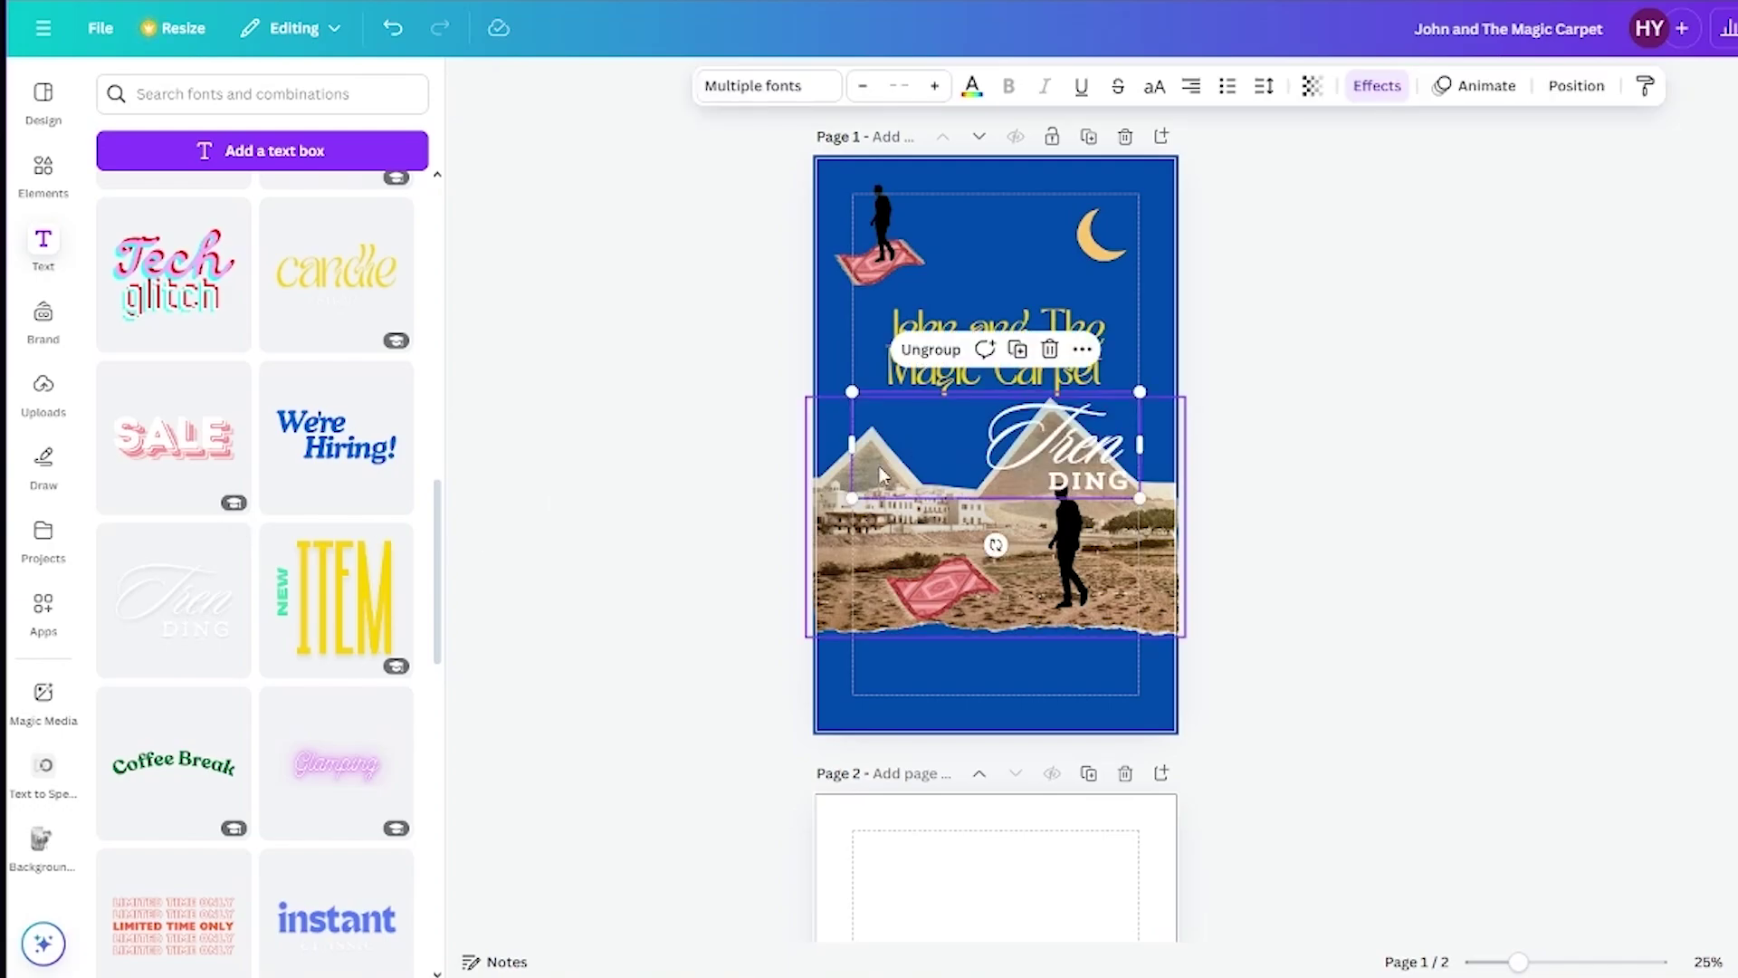
left_click_drag(995, 453, 1068, 677)
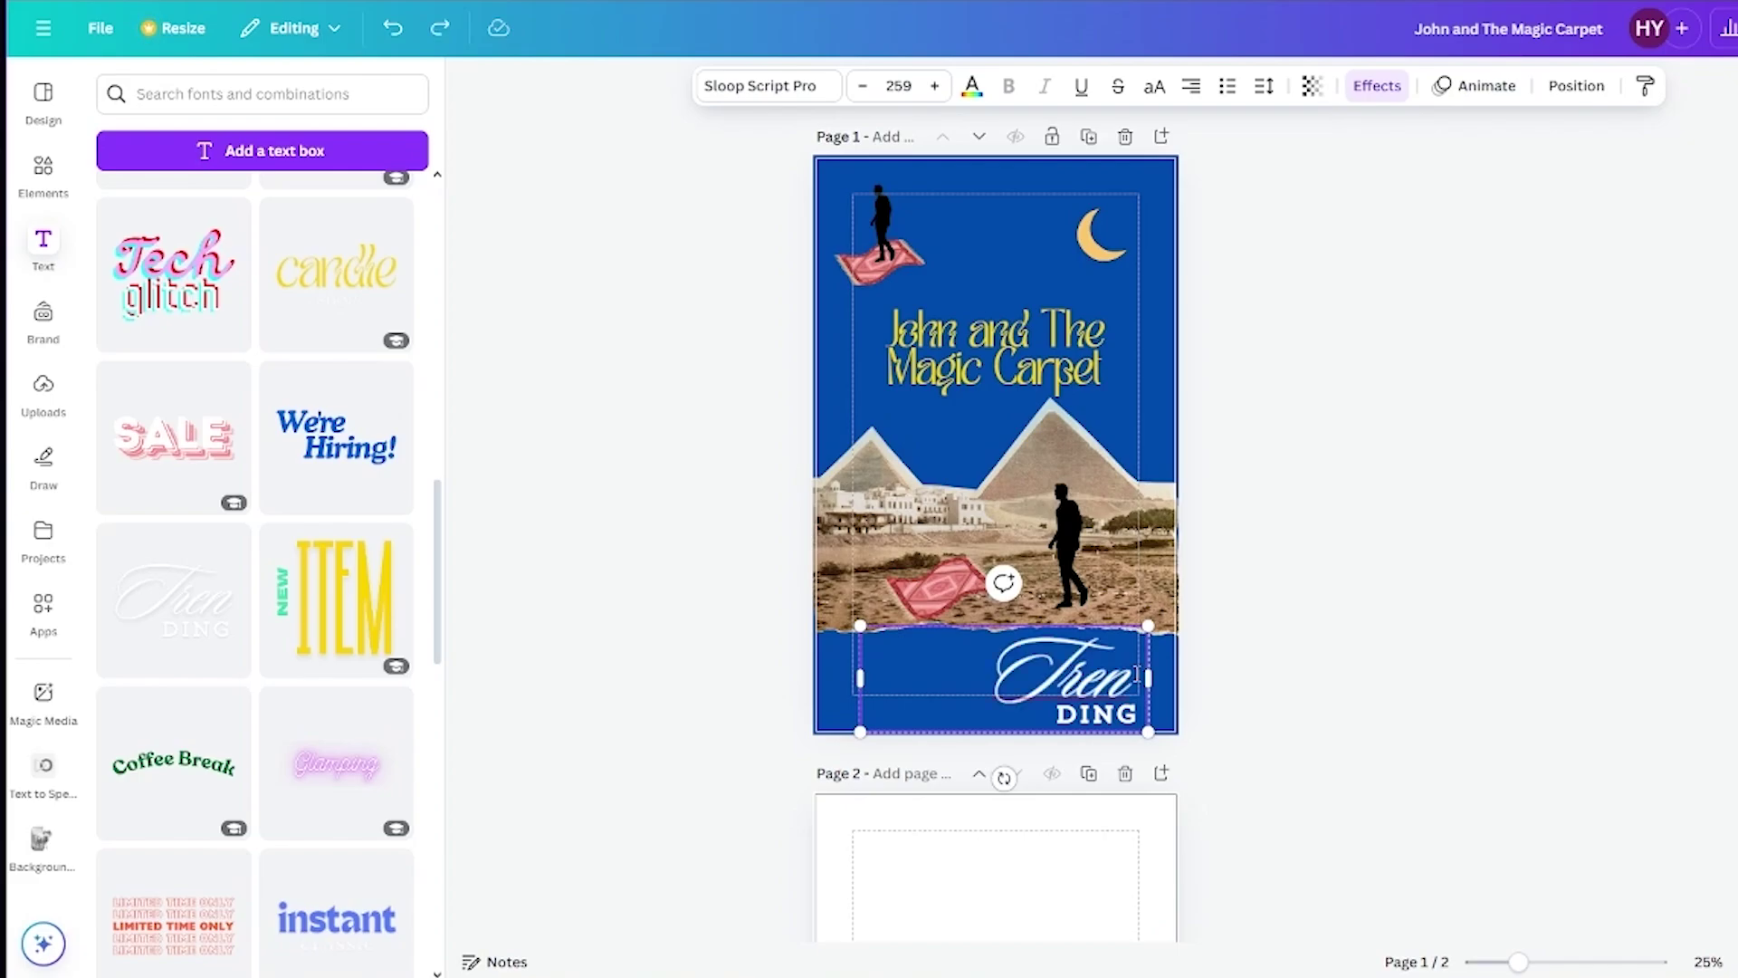
double_click(1137, 673)
type("Alah")
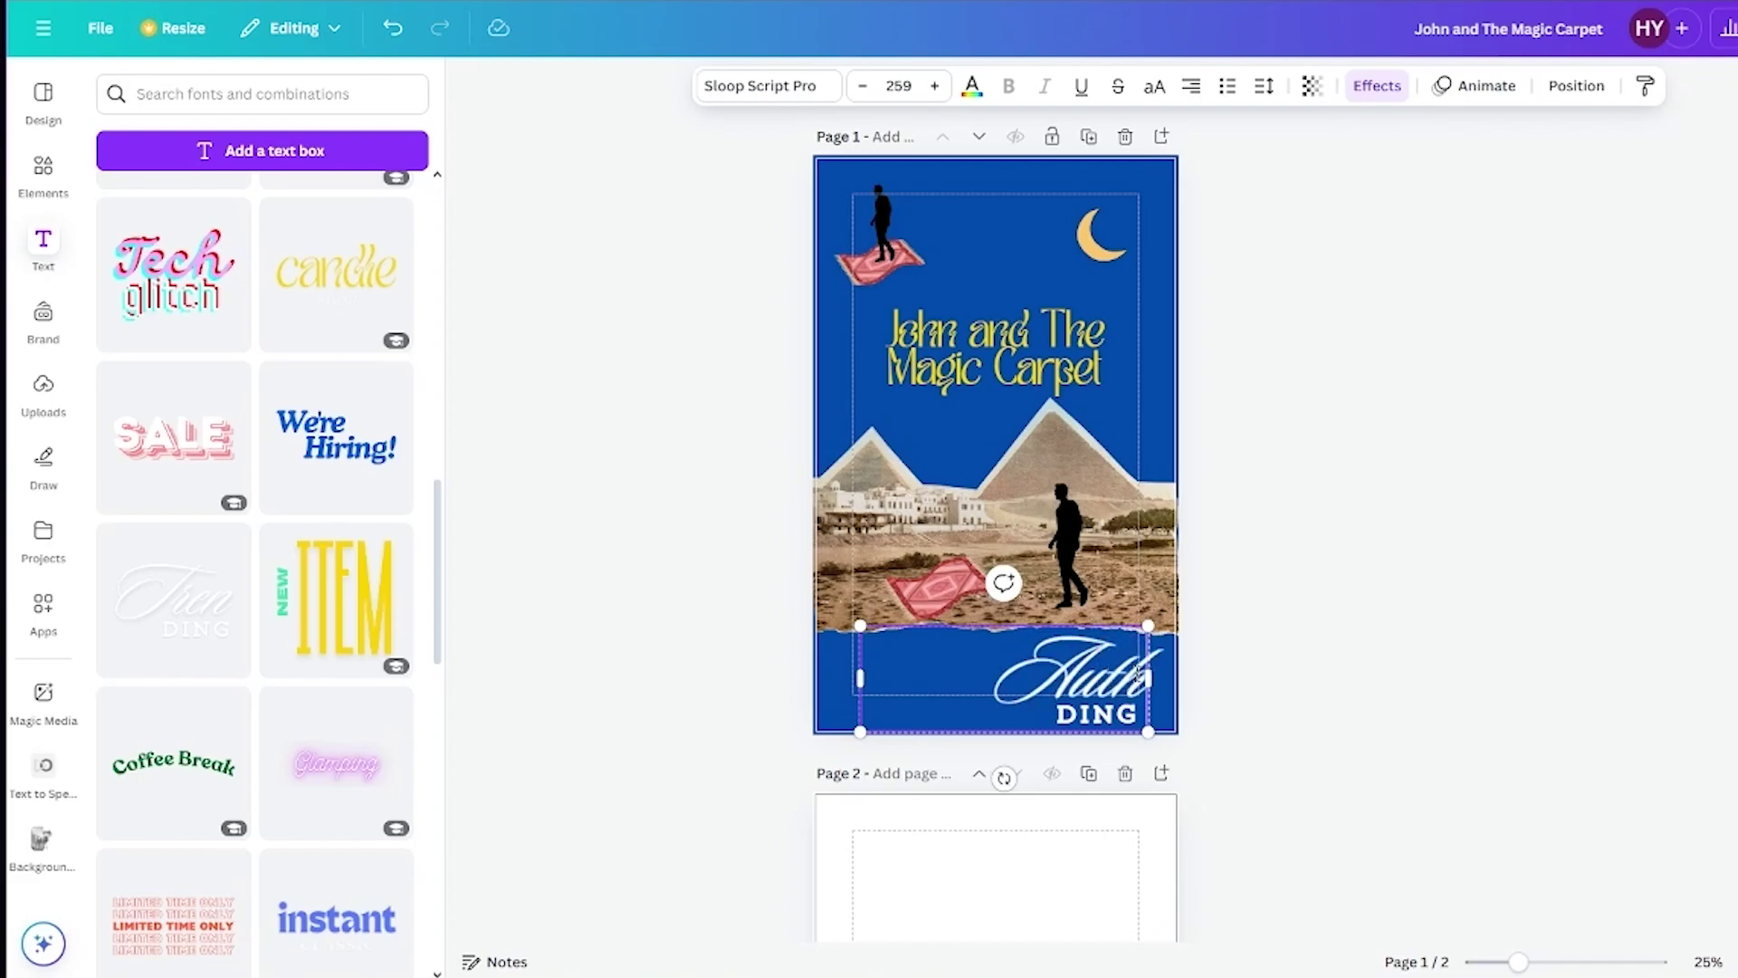
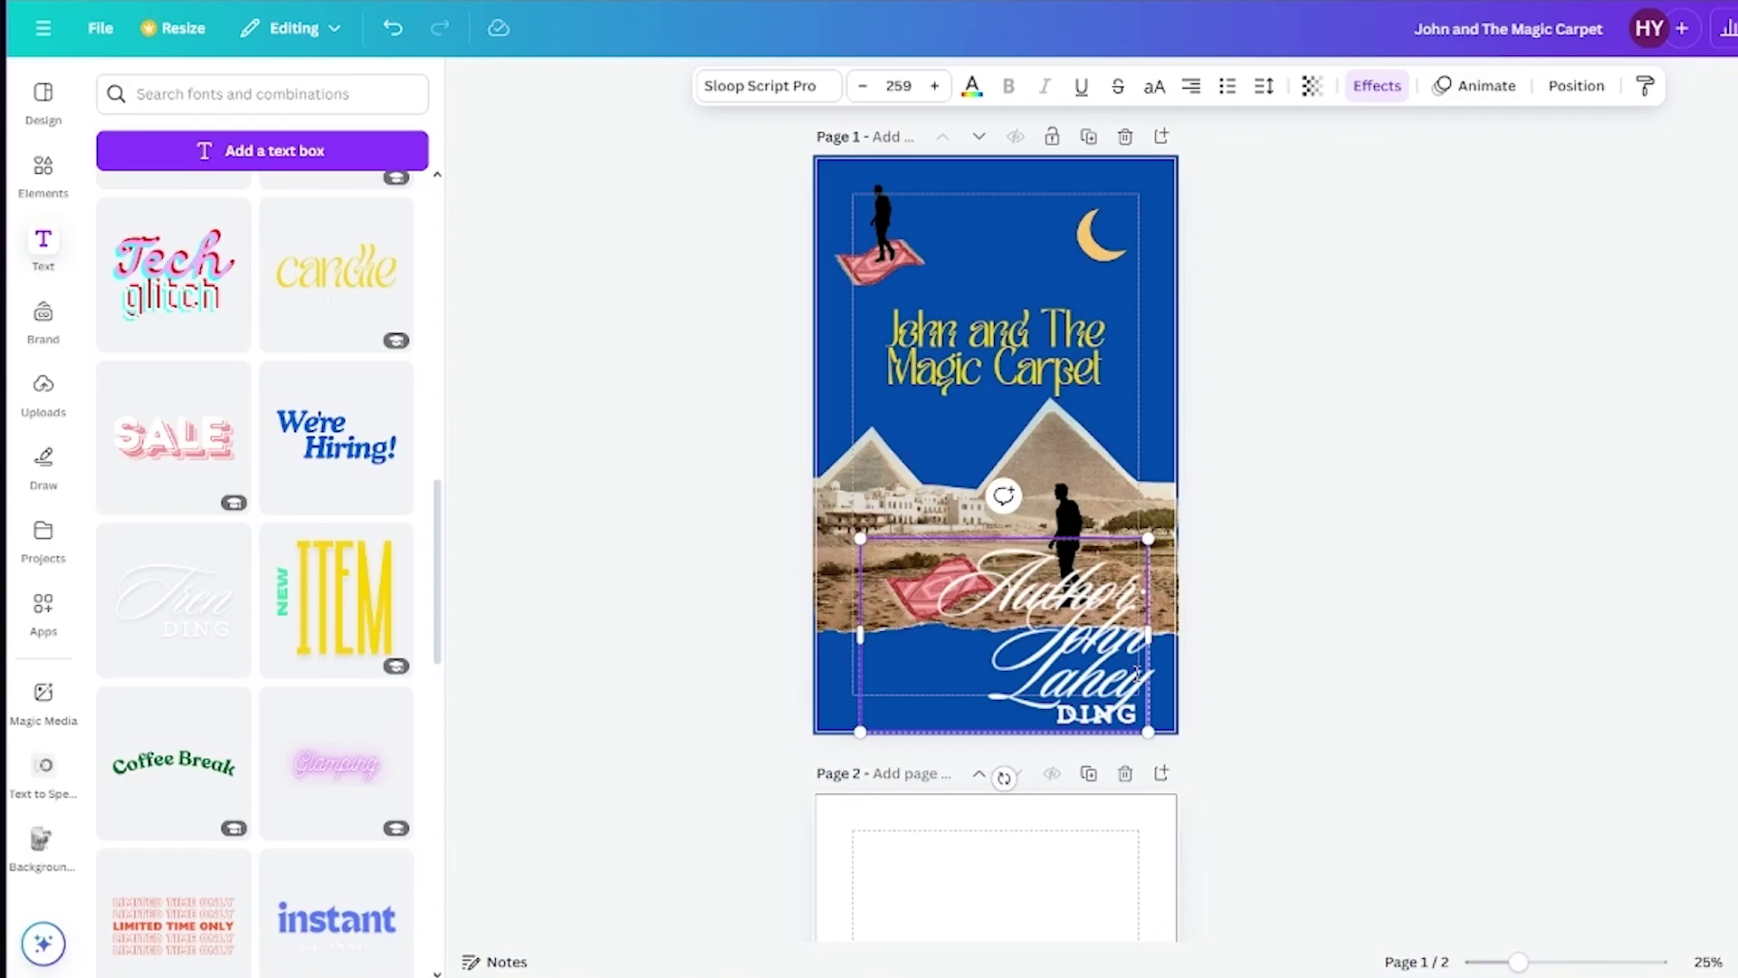
left_click(1167, 608)
- Delete the template's leftover DING word and select the author credit
left_click(1327, 634)
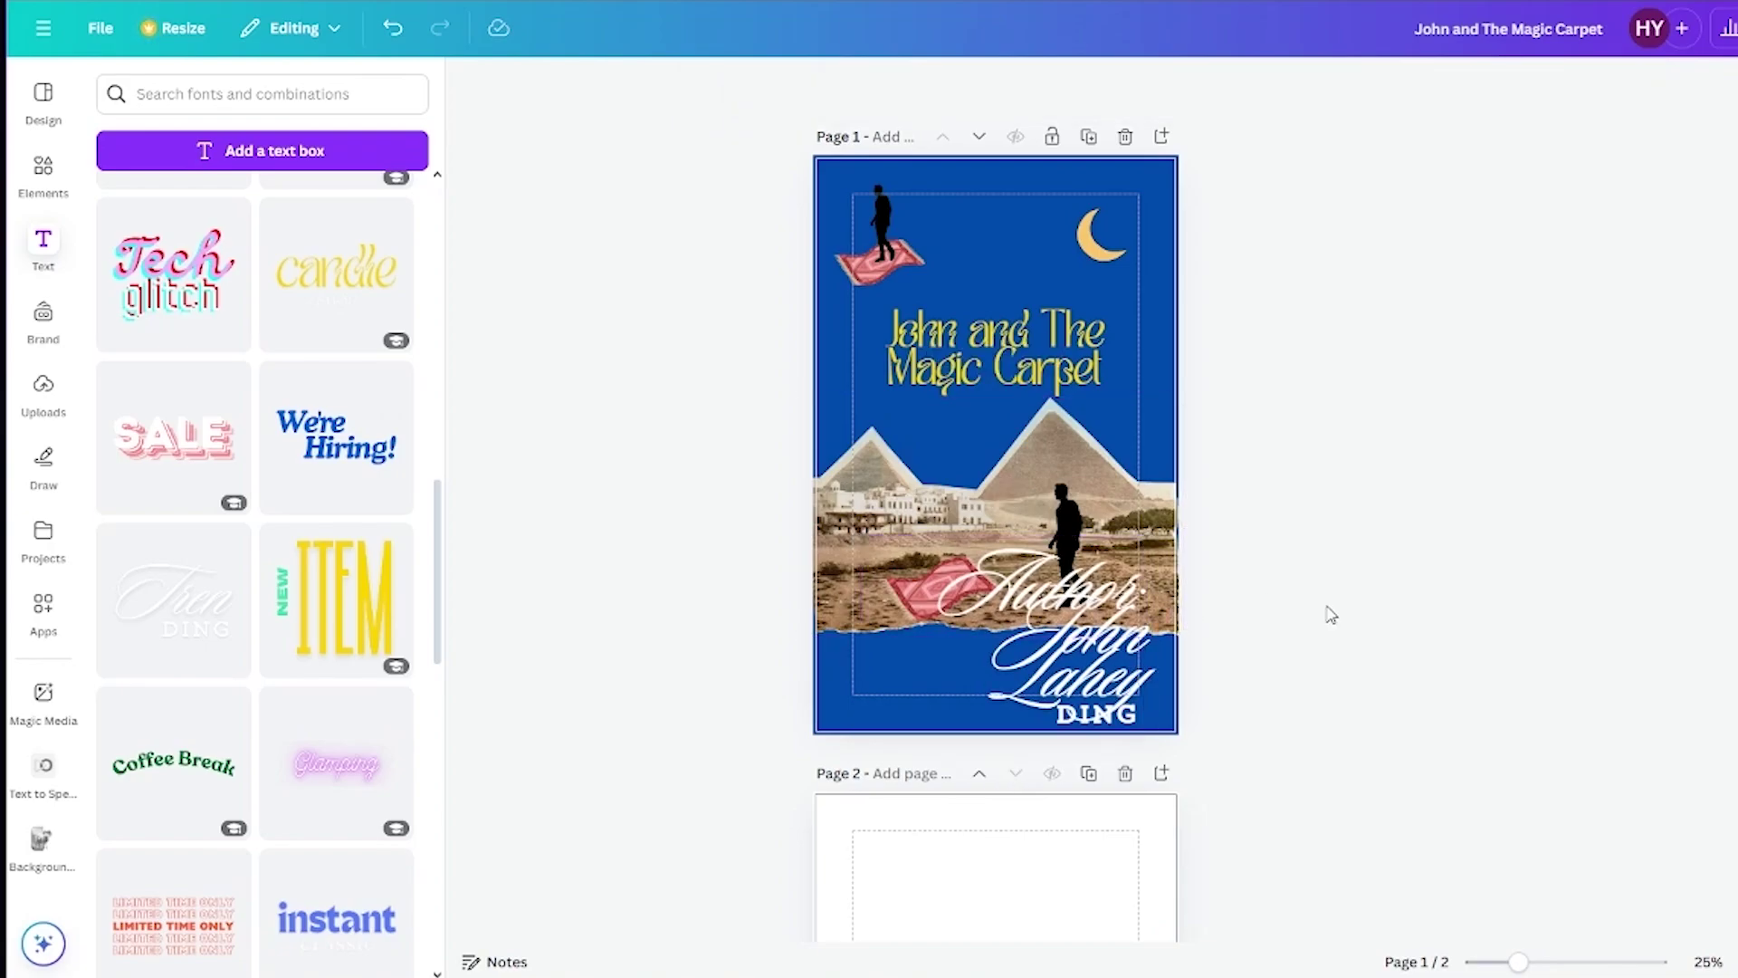
left_click(1090, 729)
left_click(1060, 659)
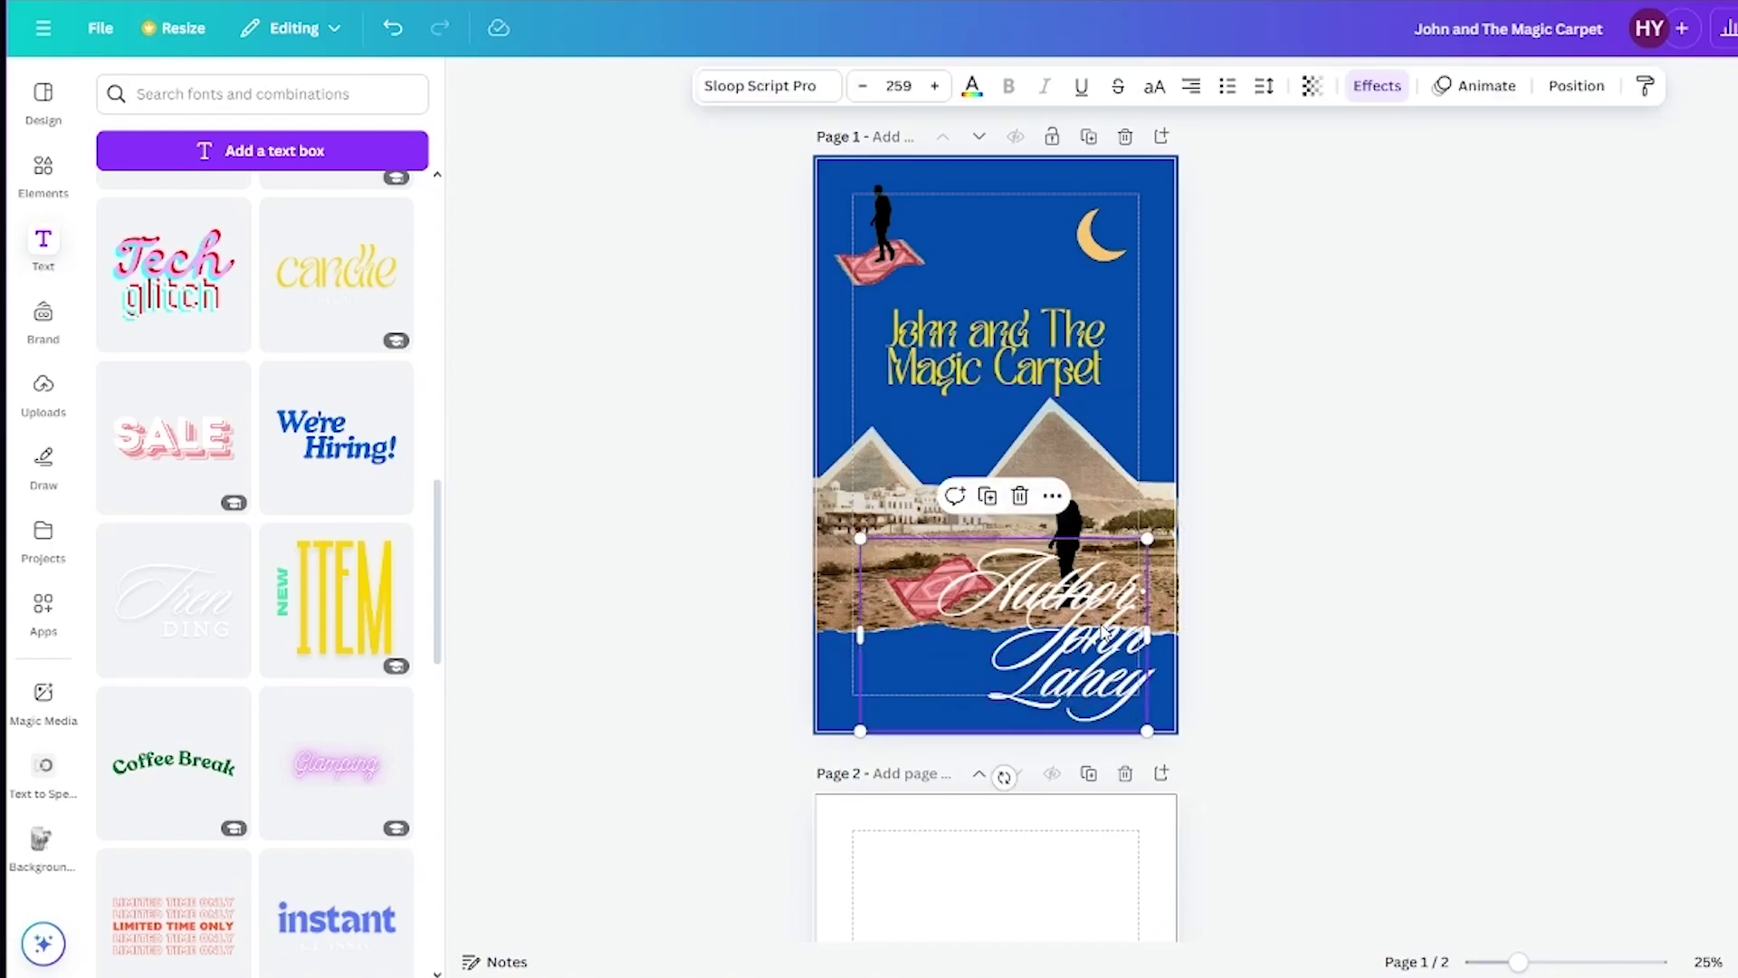
left_click(682, 350)
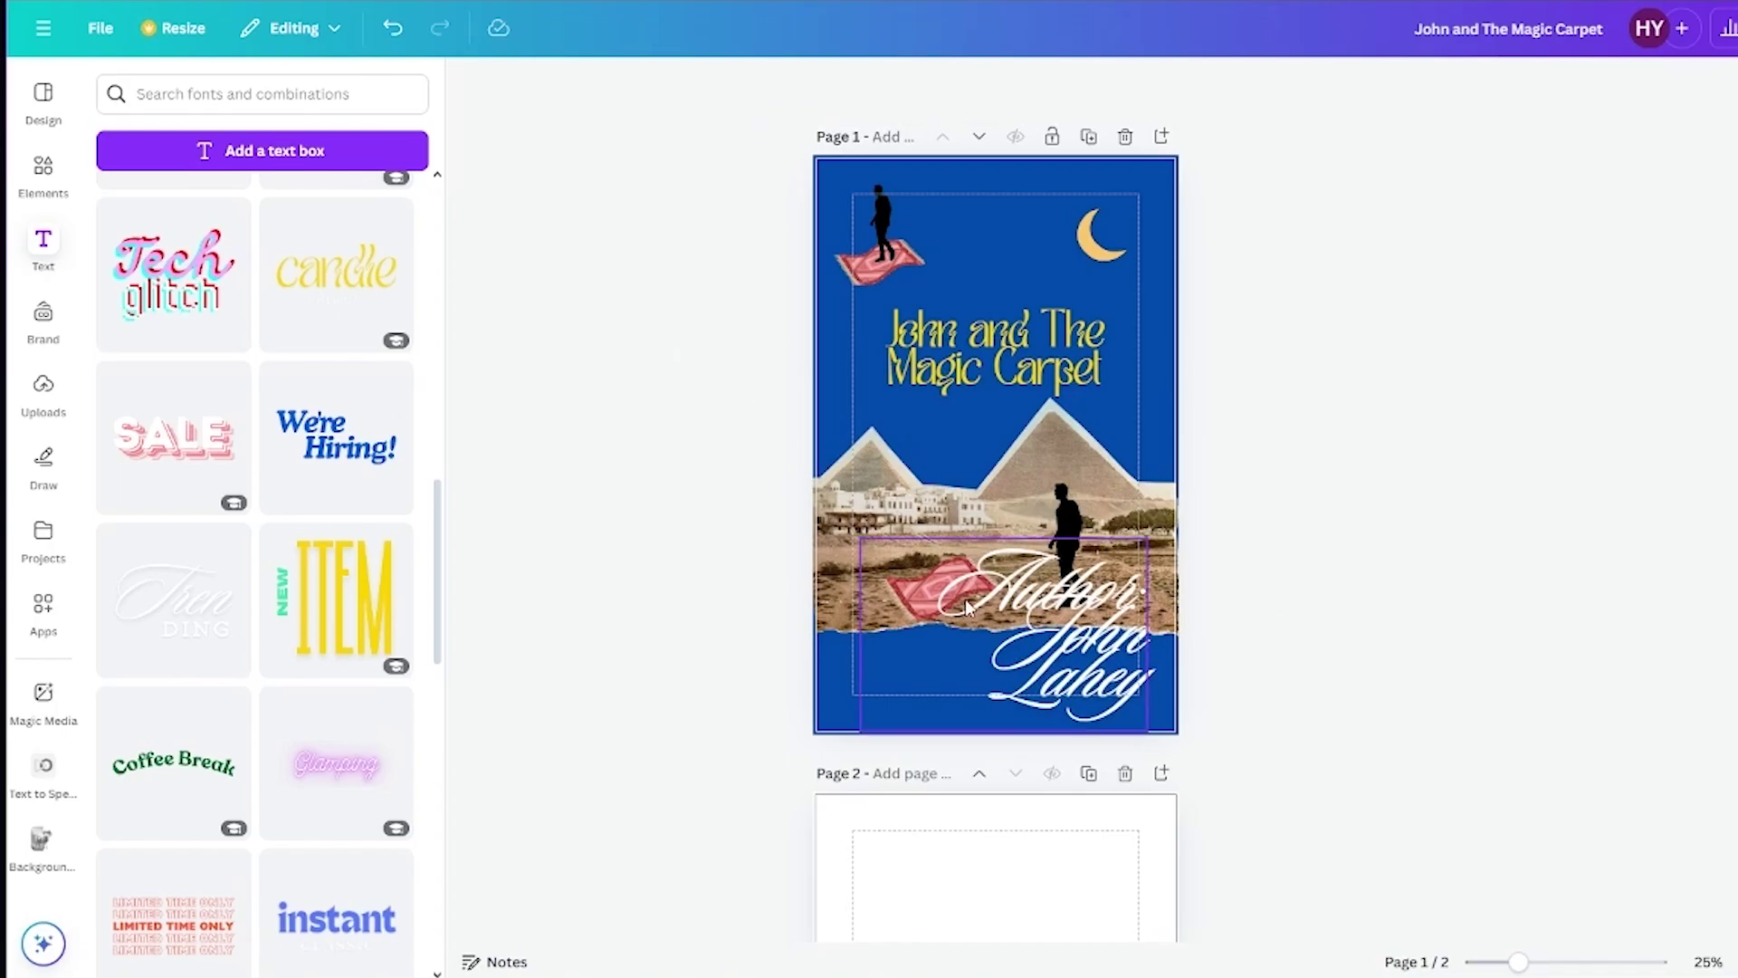
left_click(905, 634)
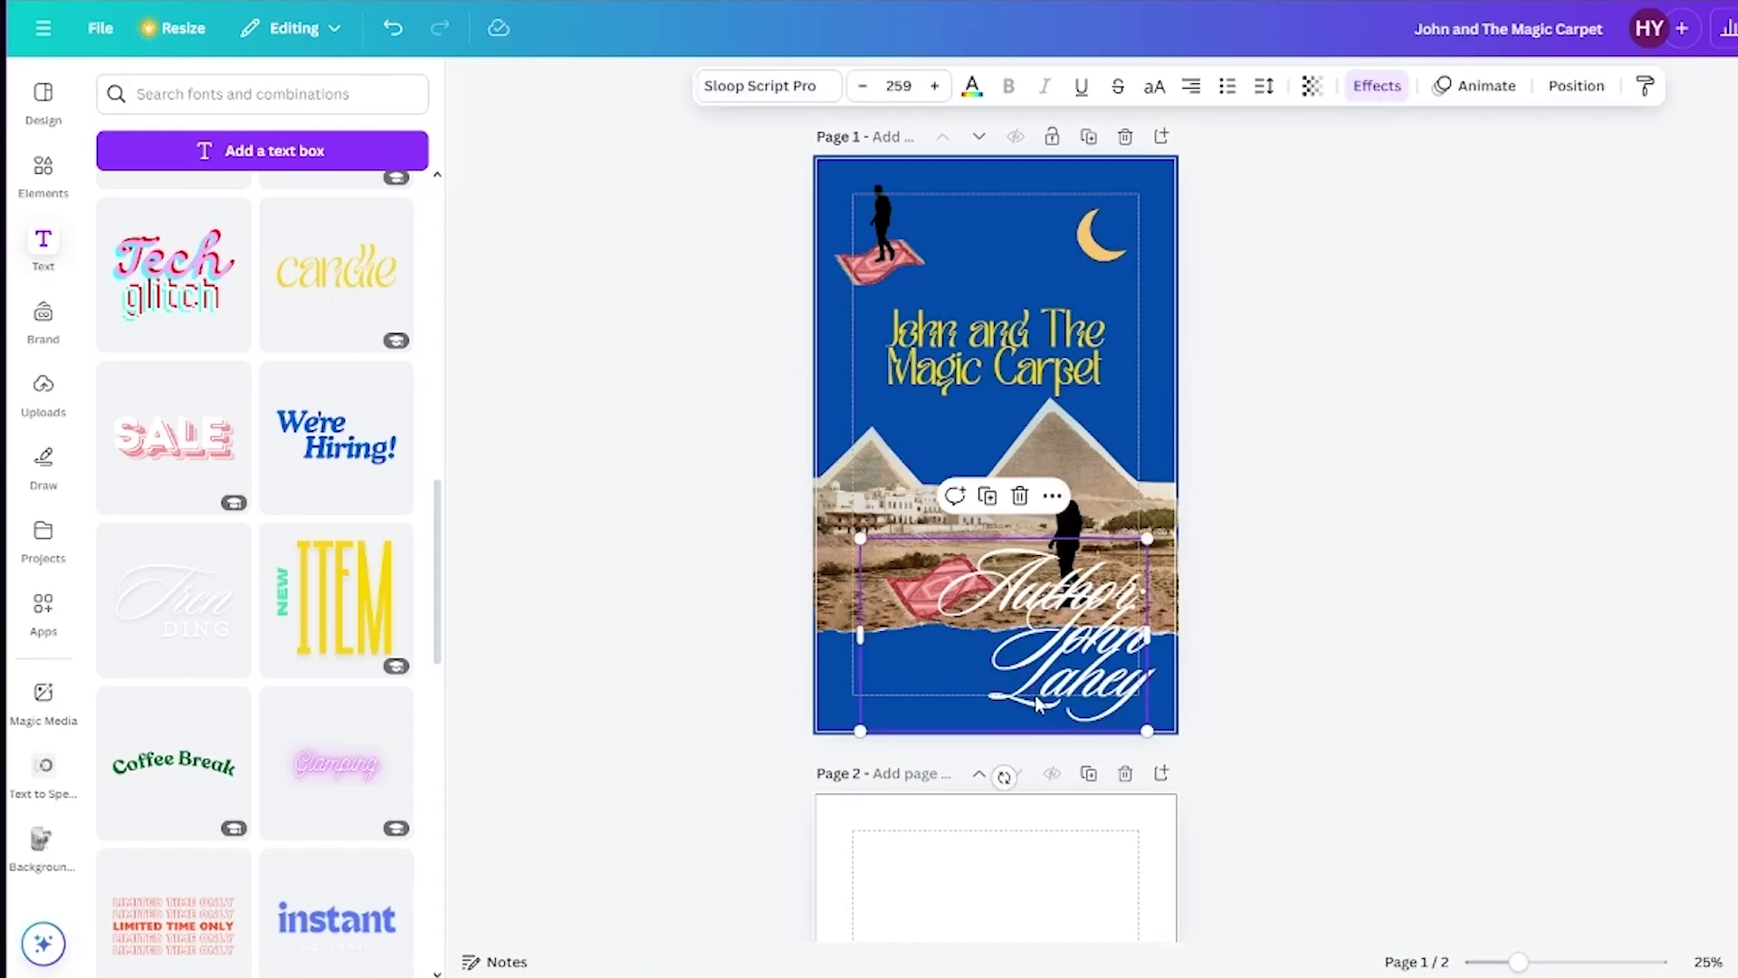
- Shrink the Sloop Script Pro author credit to size 136 so it fits one line
left_click(864, 86)
left_click(865, 86)
left_click(864, 86)
left_click(865, 85)
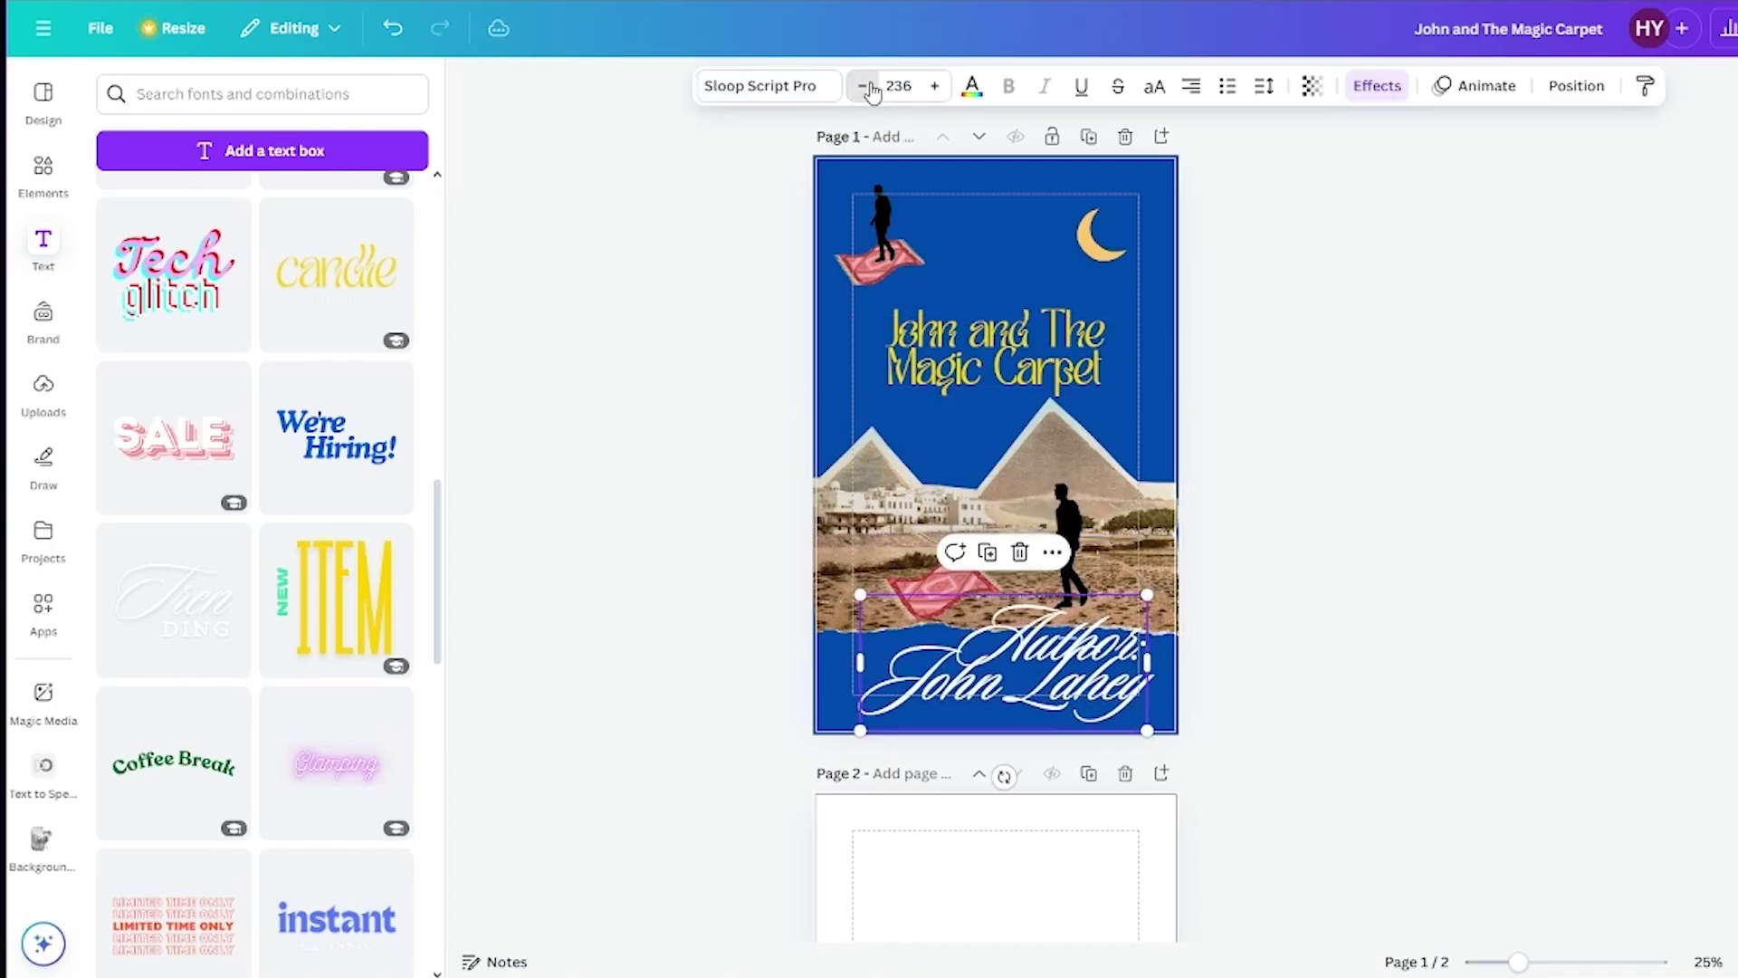
left_click(865, 86)
left_click(864, 85)
left_click(864, 86)
left_click(864, 86)
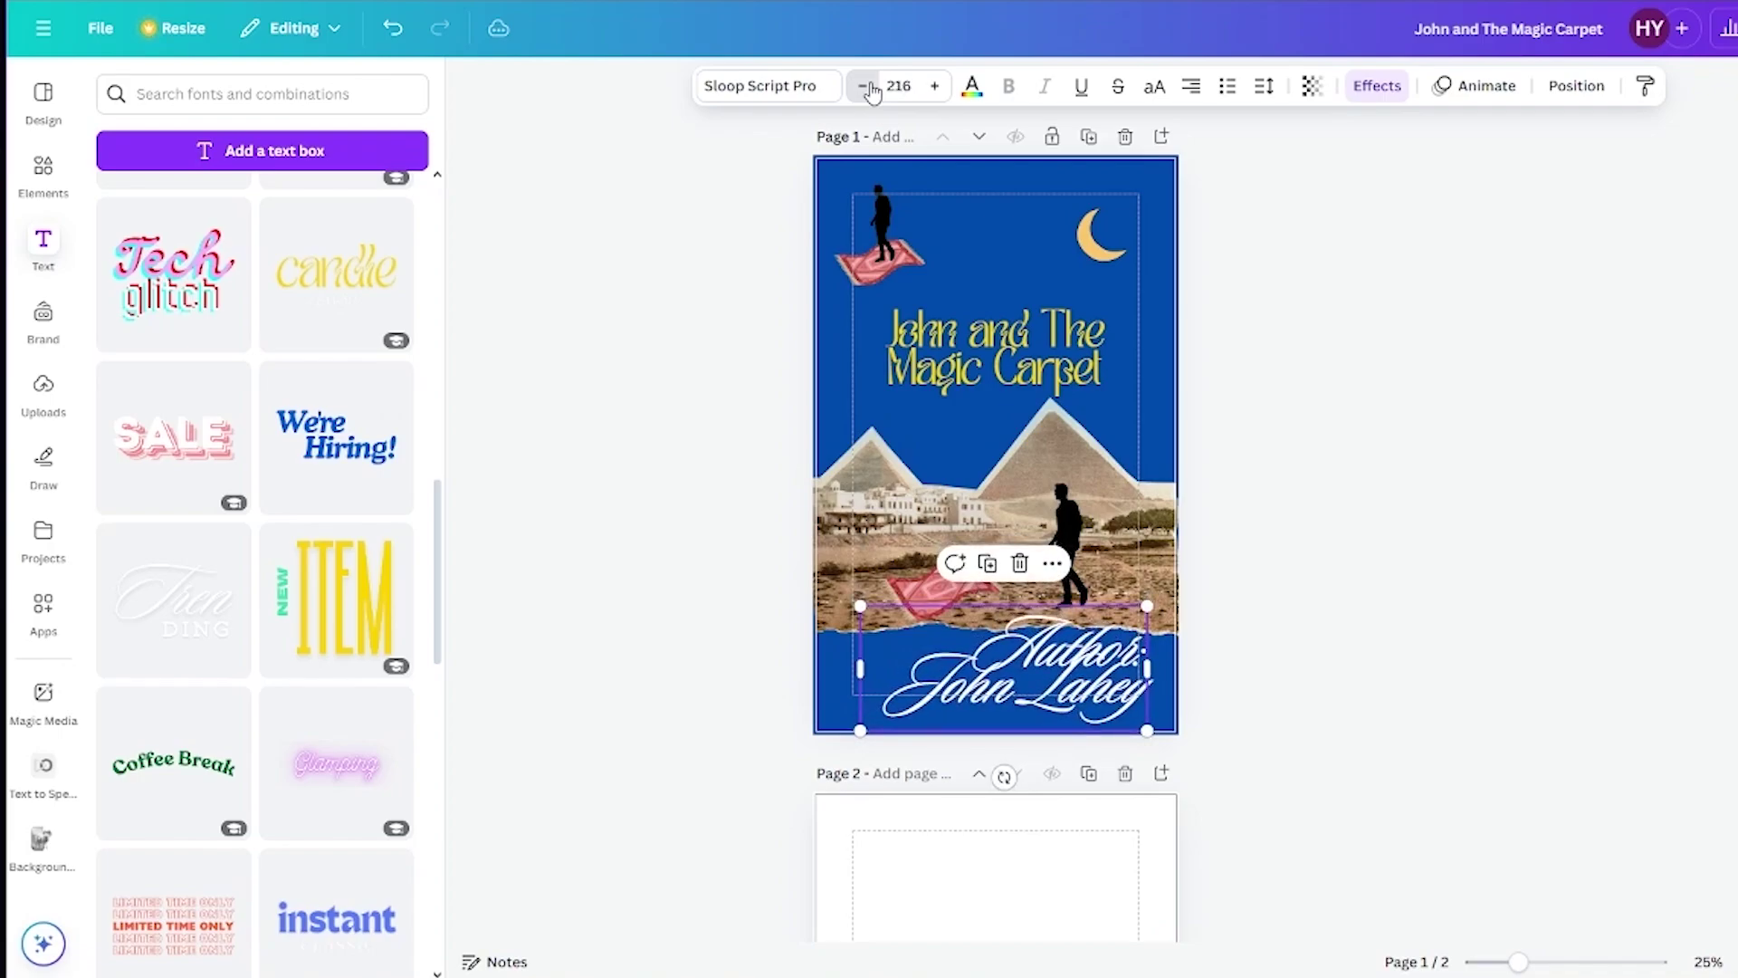
left_click(864, 86)
left_click(865, 86)
left_click(865, 86)
left_click(865, 86)
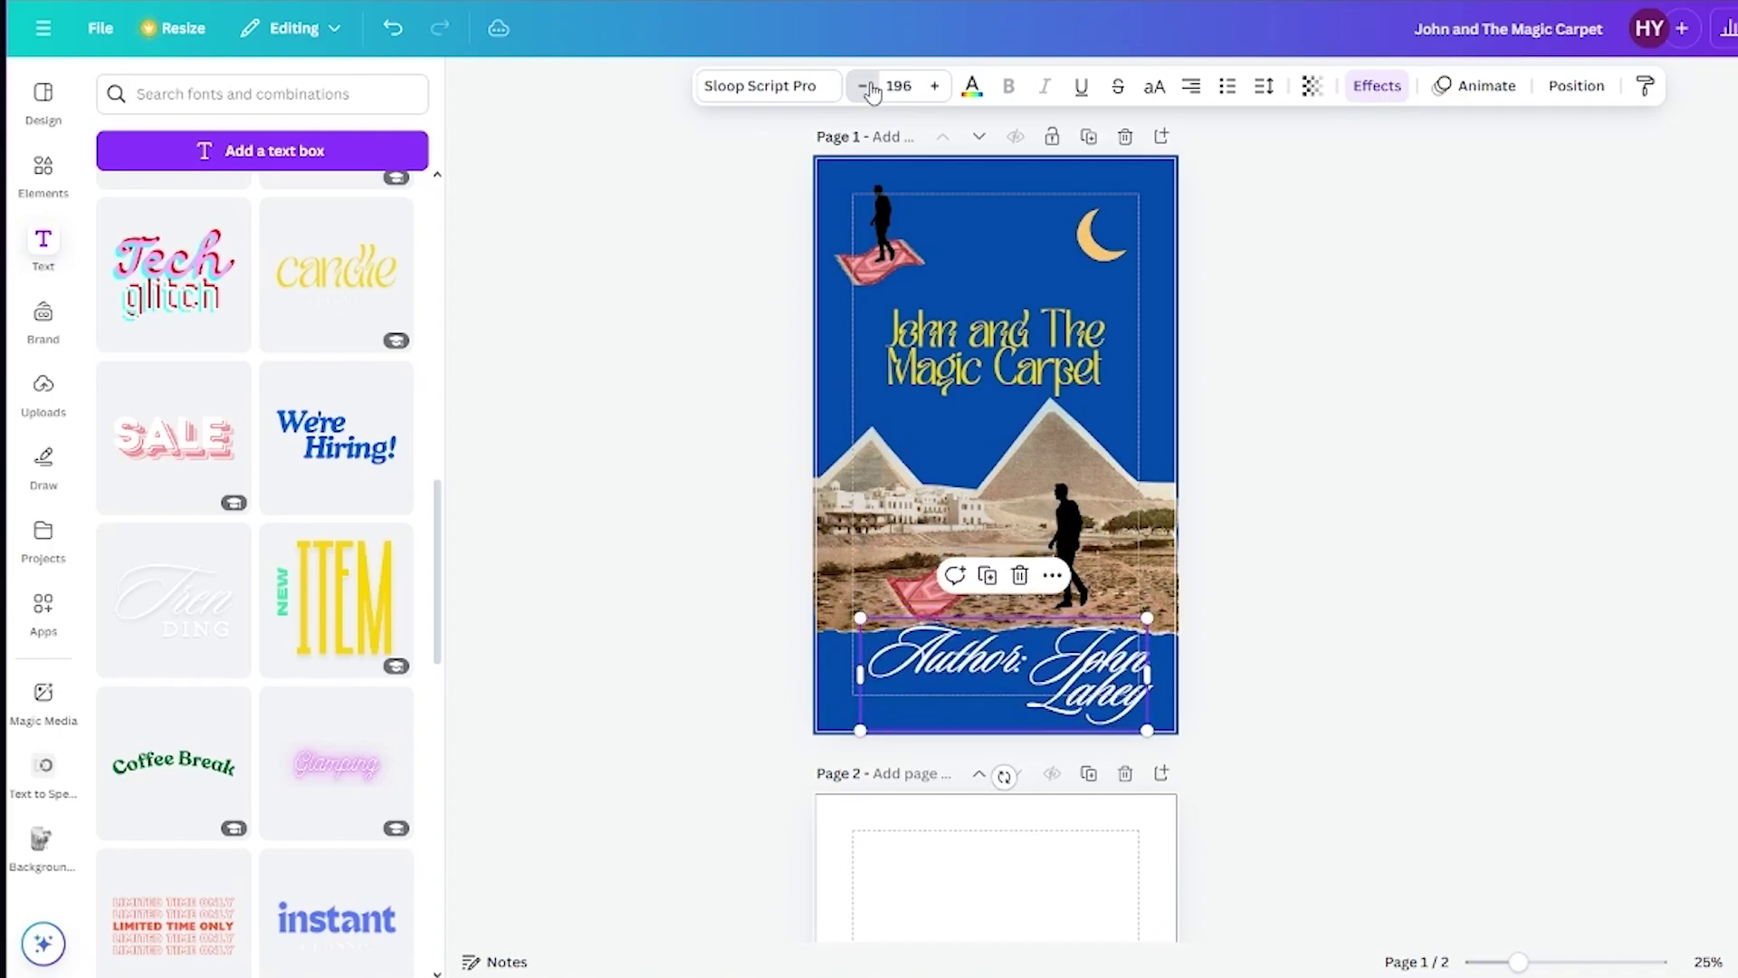
left_click(865, 86)
left_click(865, 86)
left_click(864, 86)
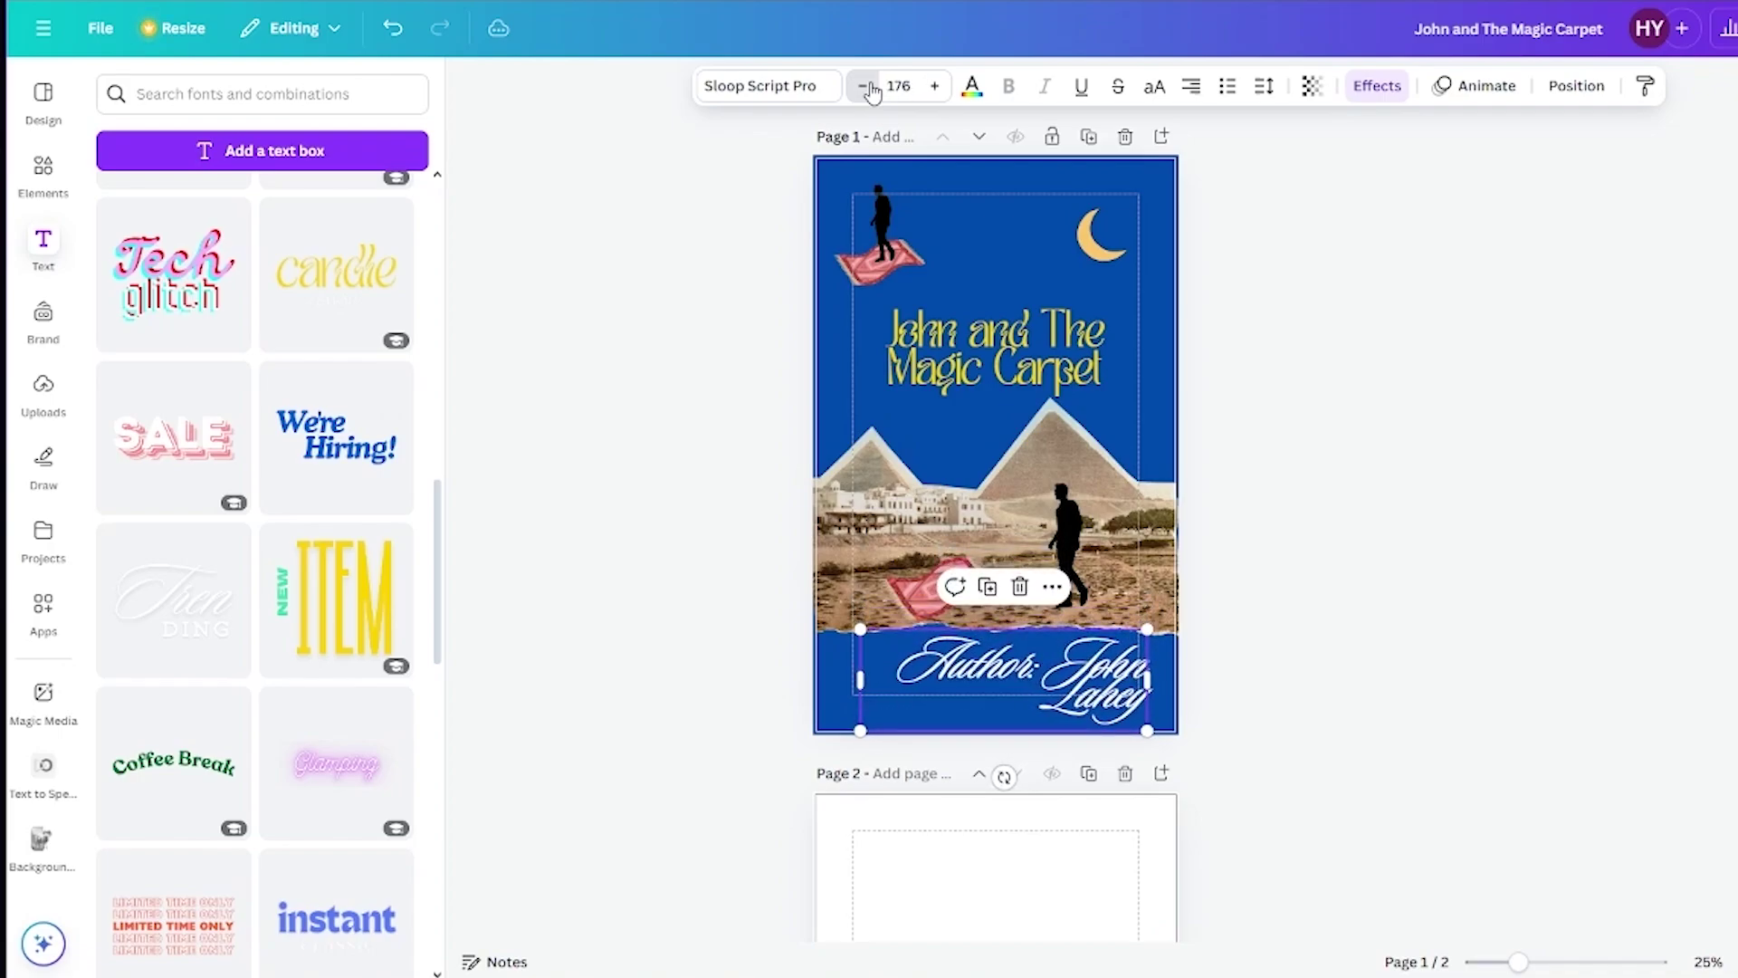
left_click(867, 86)
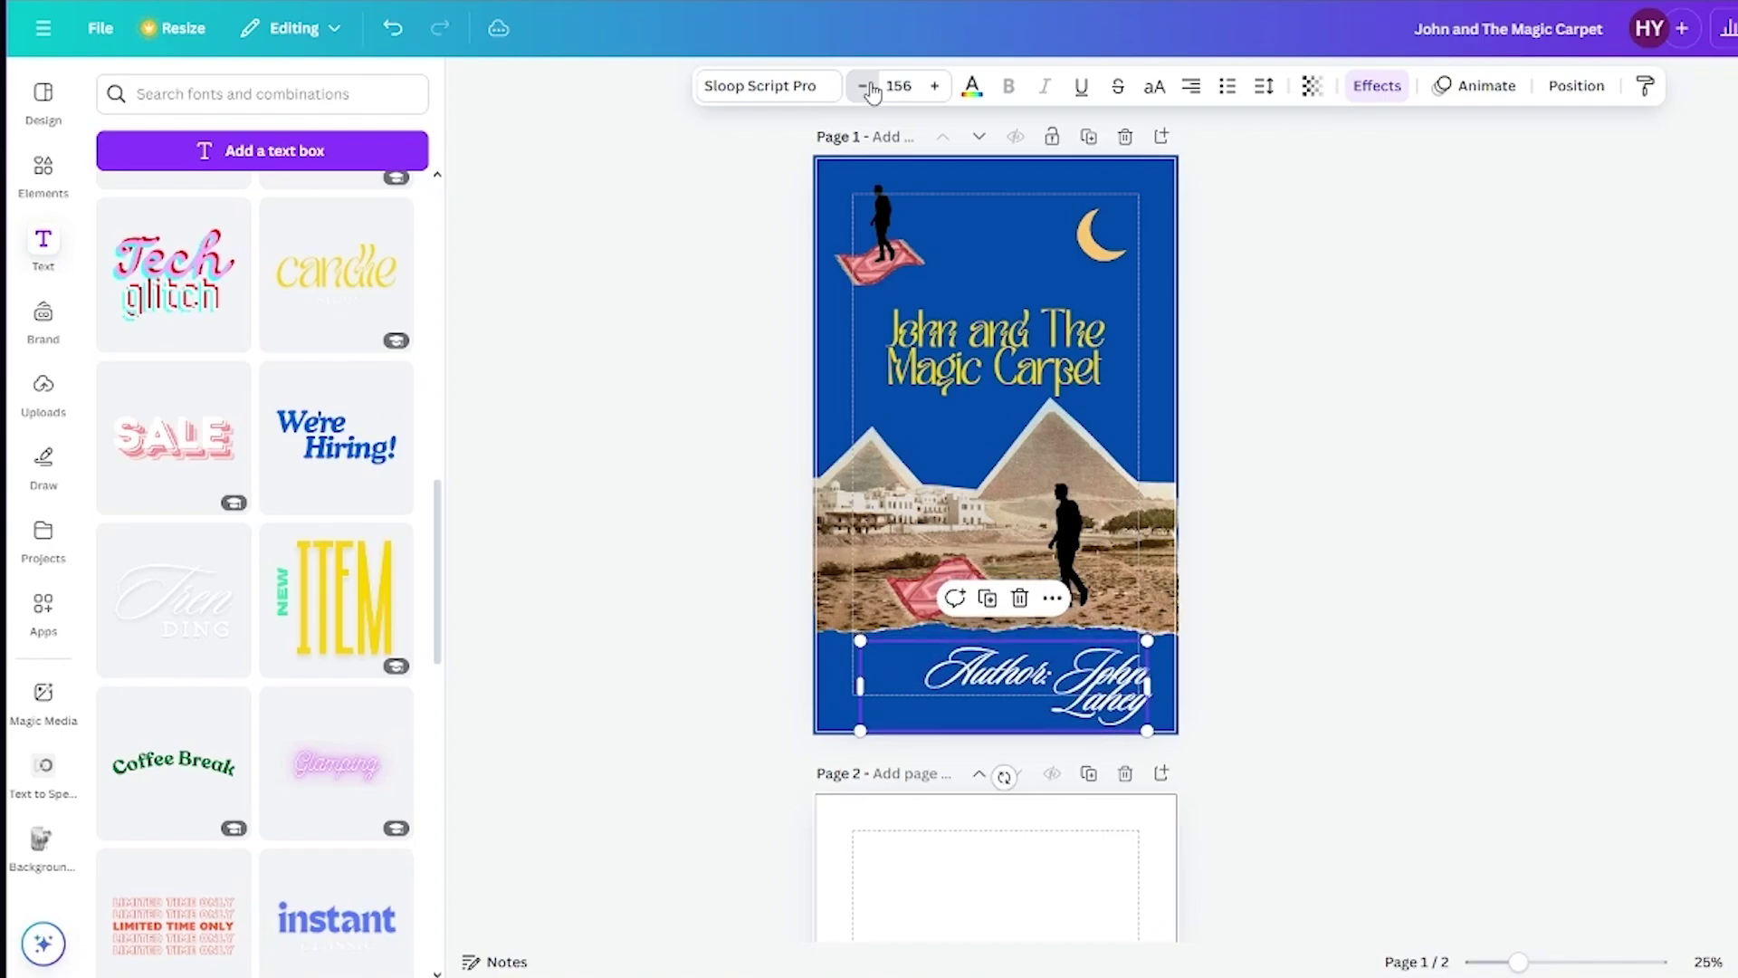
left_click(867, 86)
left_click(867, 85)
left_click(867, 86)
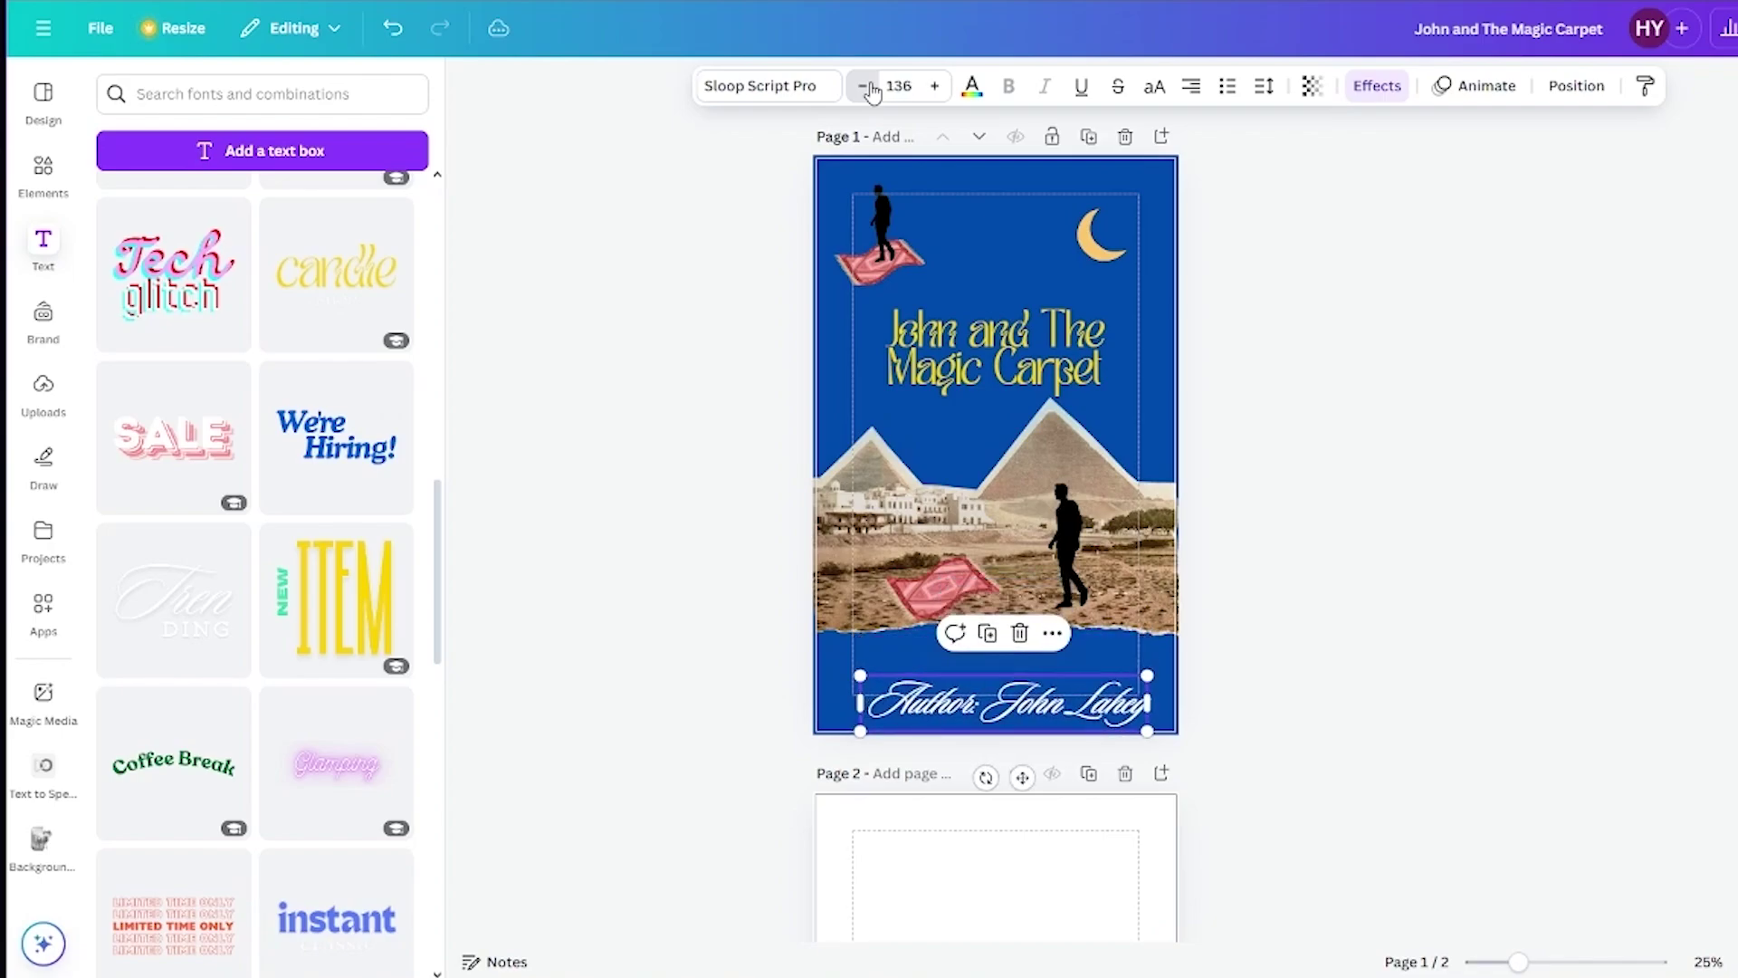
left_click(867, 86)
left_click(867, 86)
left_click(1401, 409)
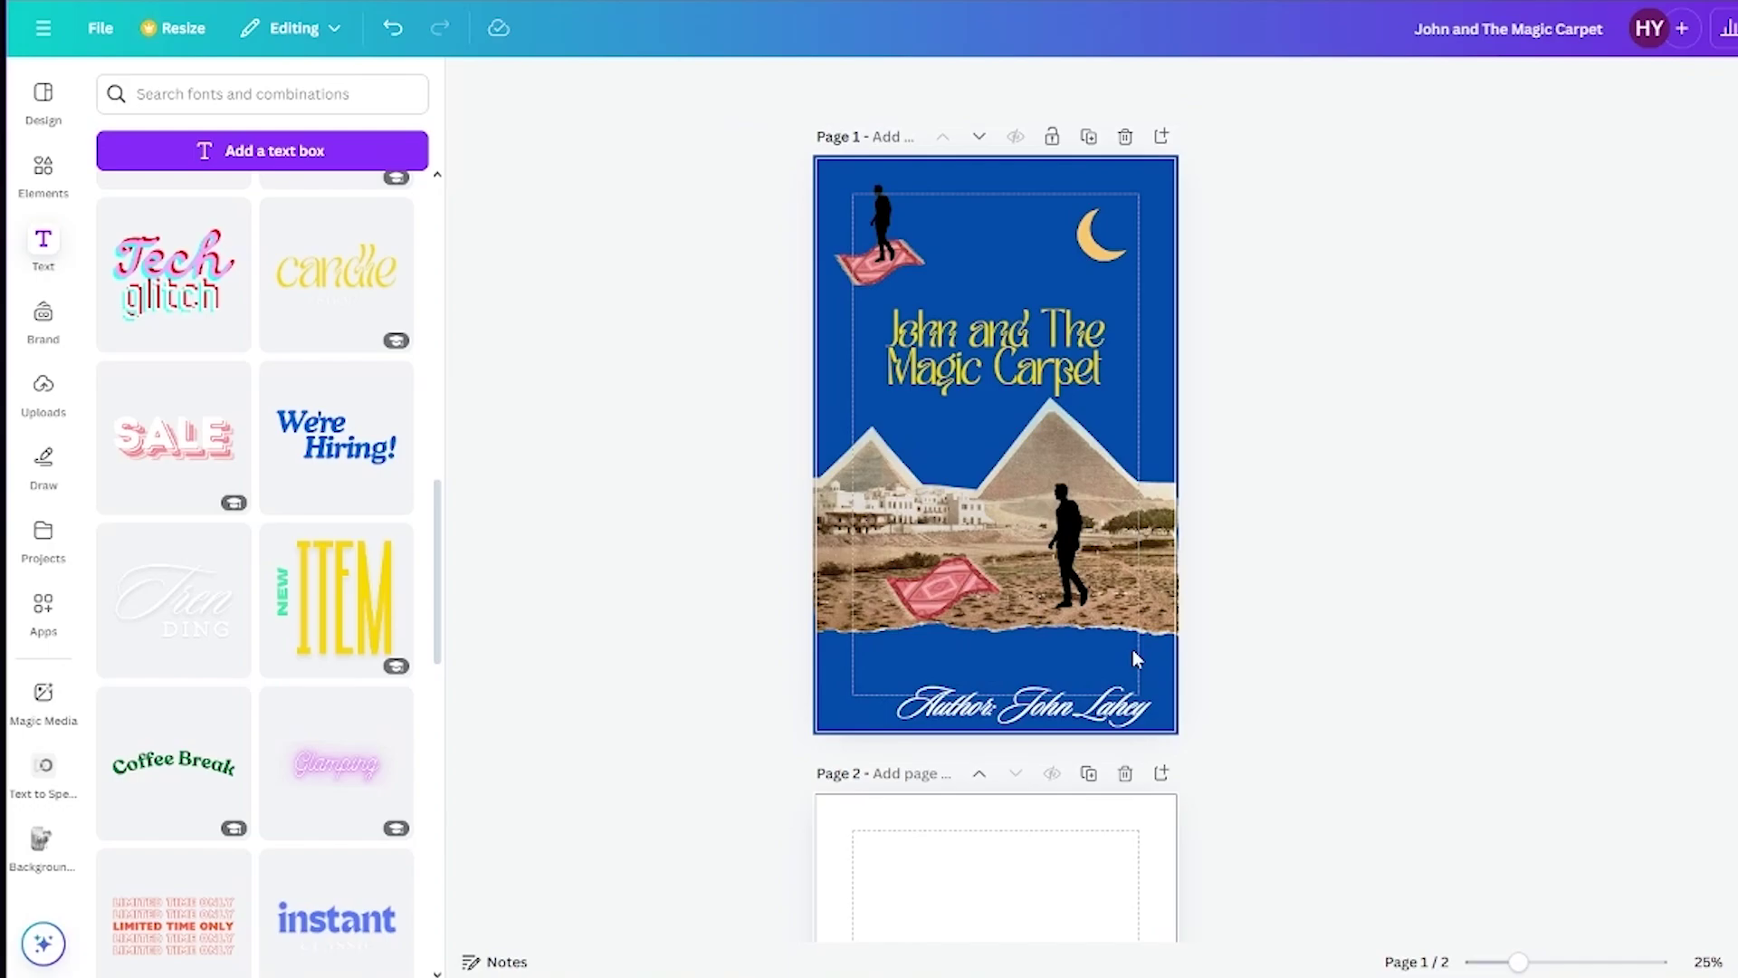
left_click_drag(1072, 710, 1095, 712)
left_click(1328, 722)
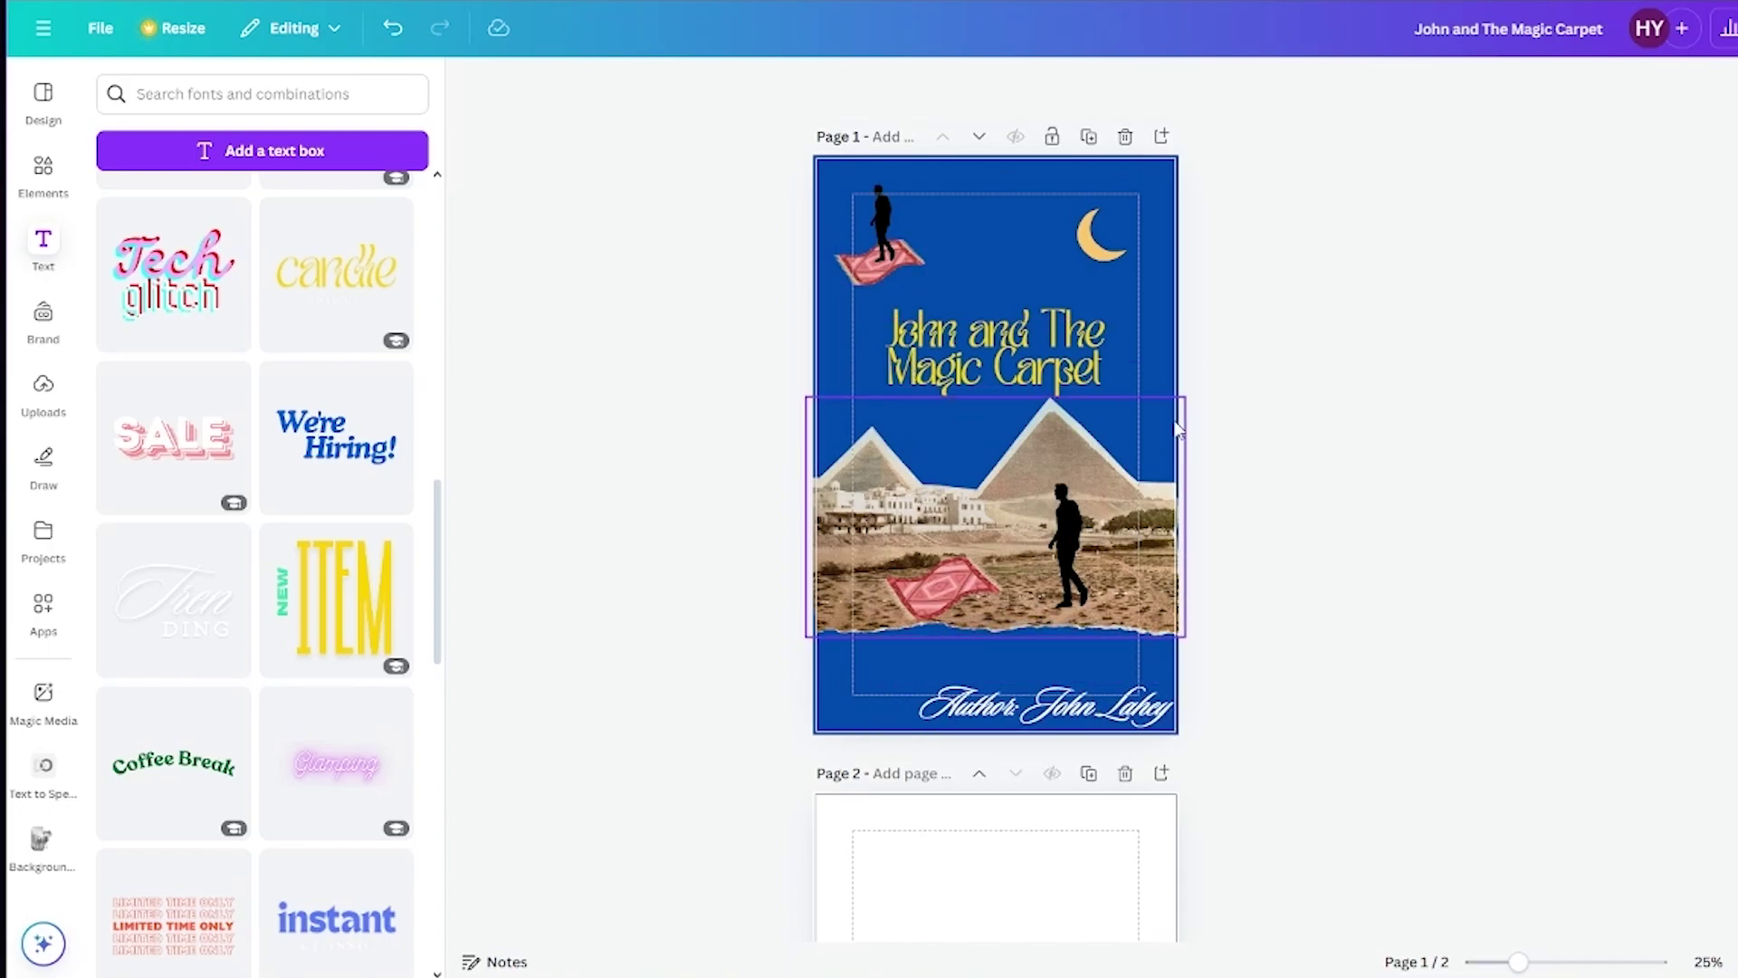
- Give page 2 a custom pale lavender-blue background, #D1D7FF
scroll(1358, 437, "down", 5)
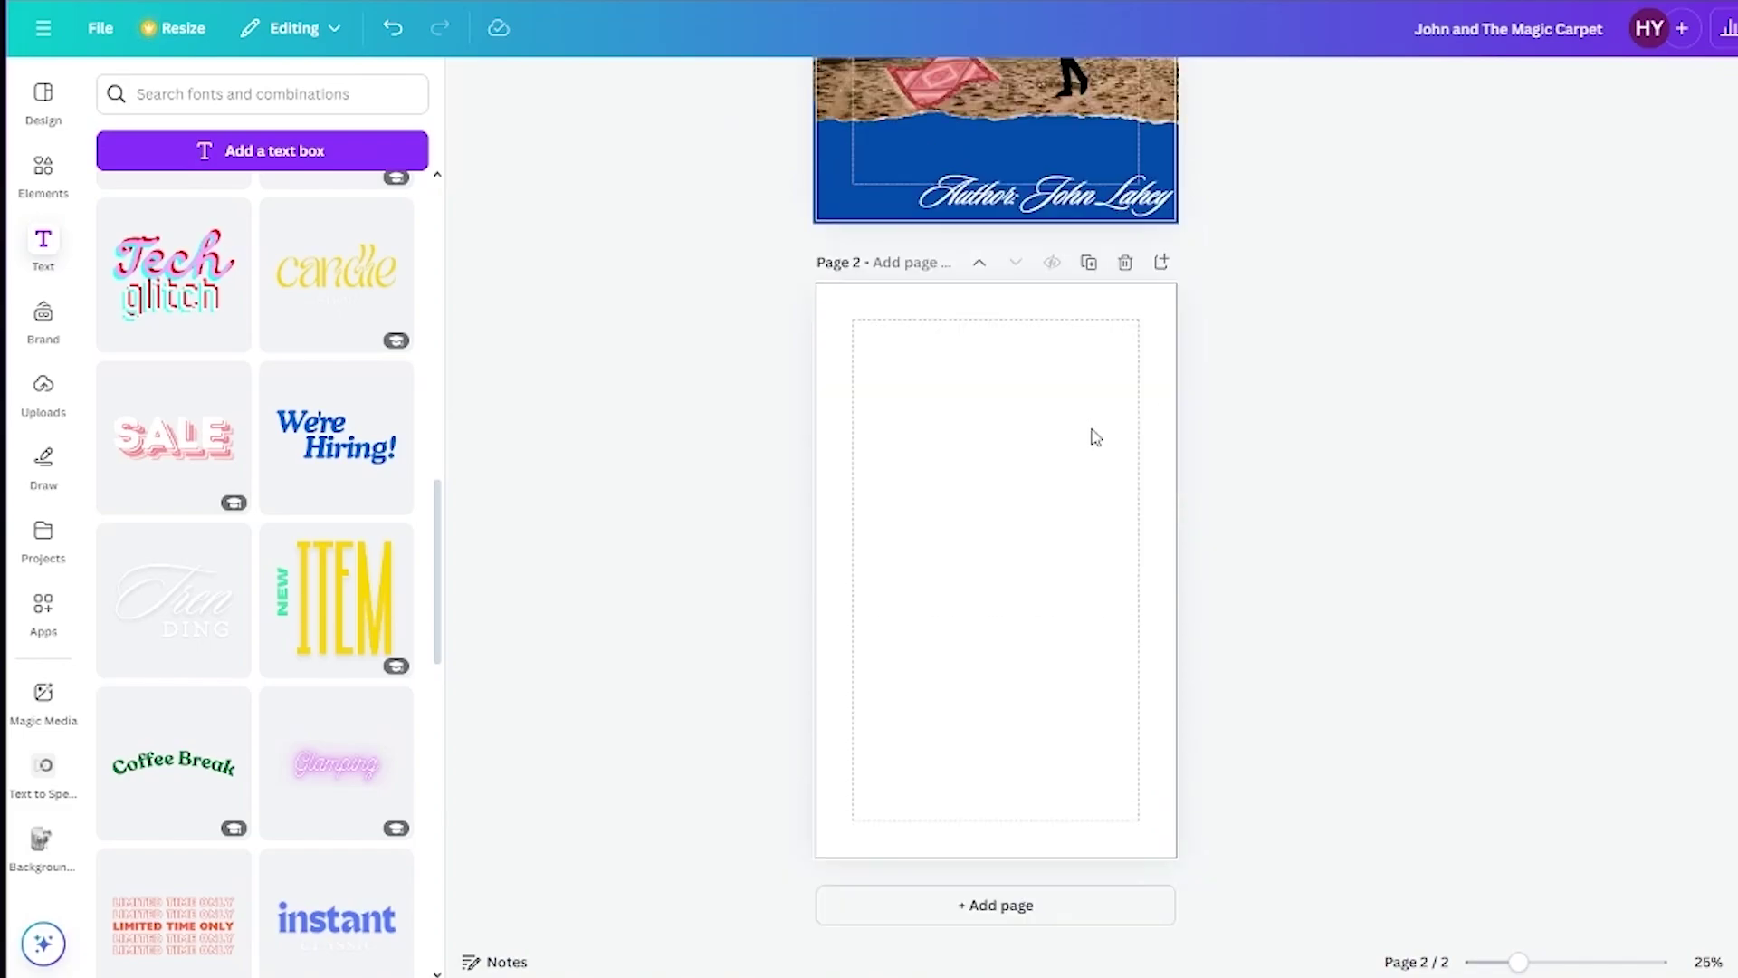
left_click(1093, 437)
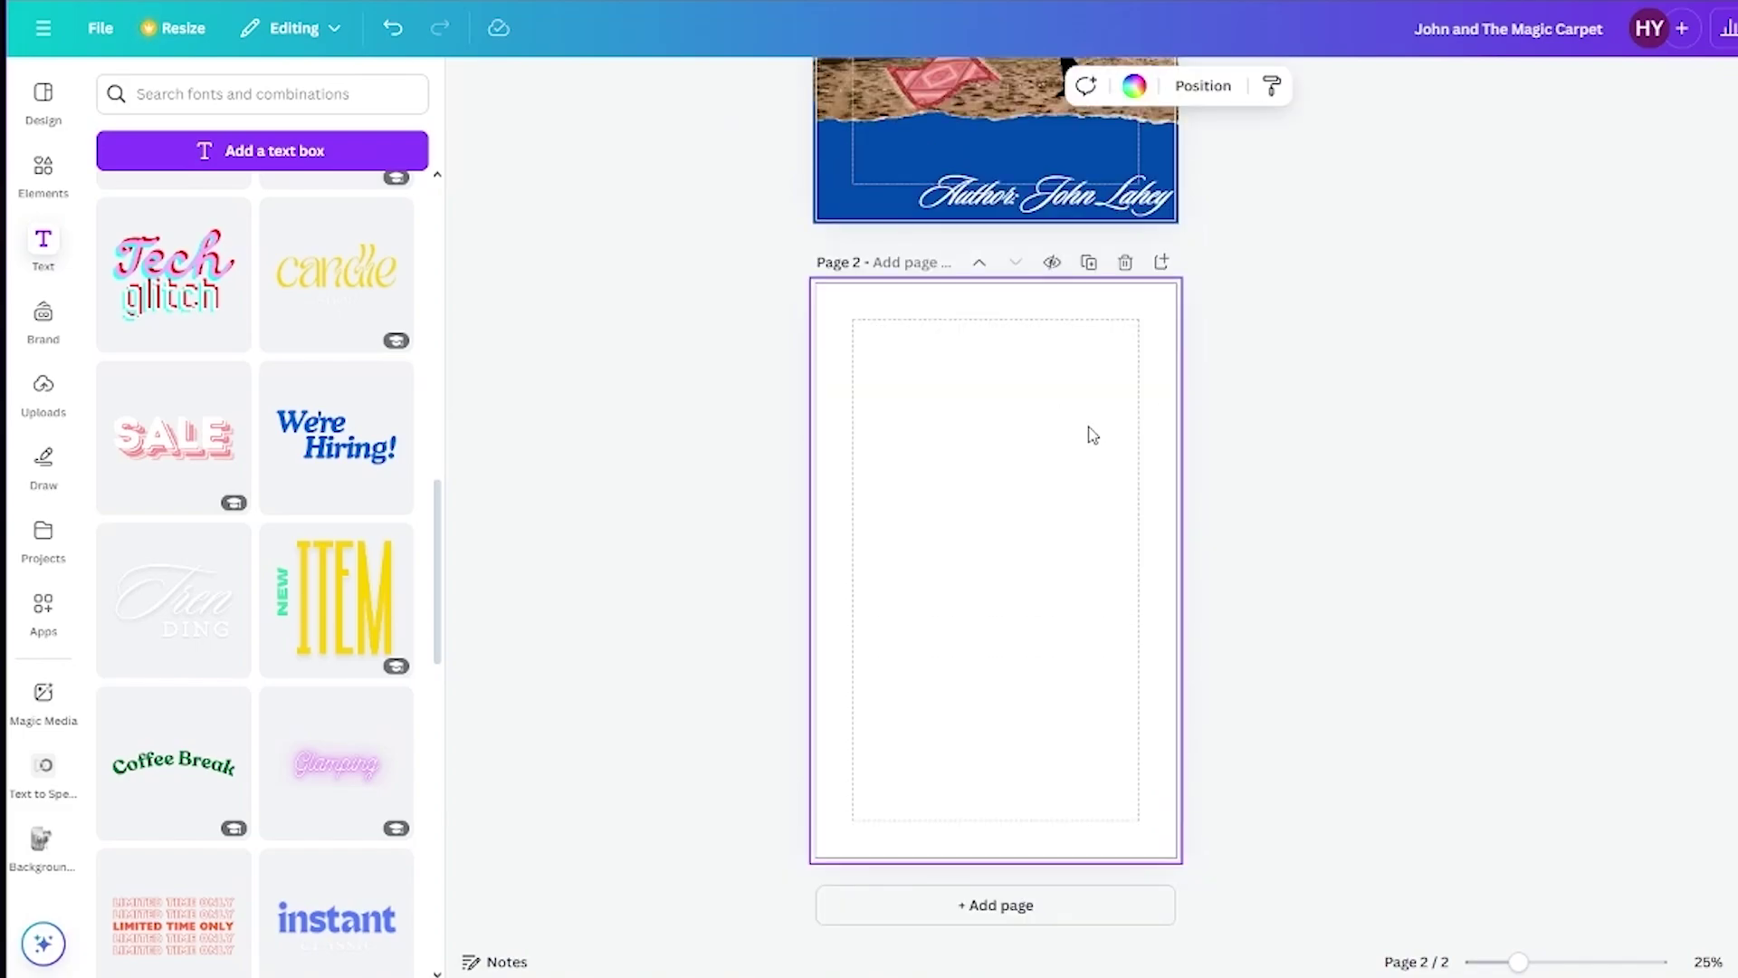
left_click(1124, 96)
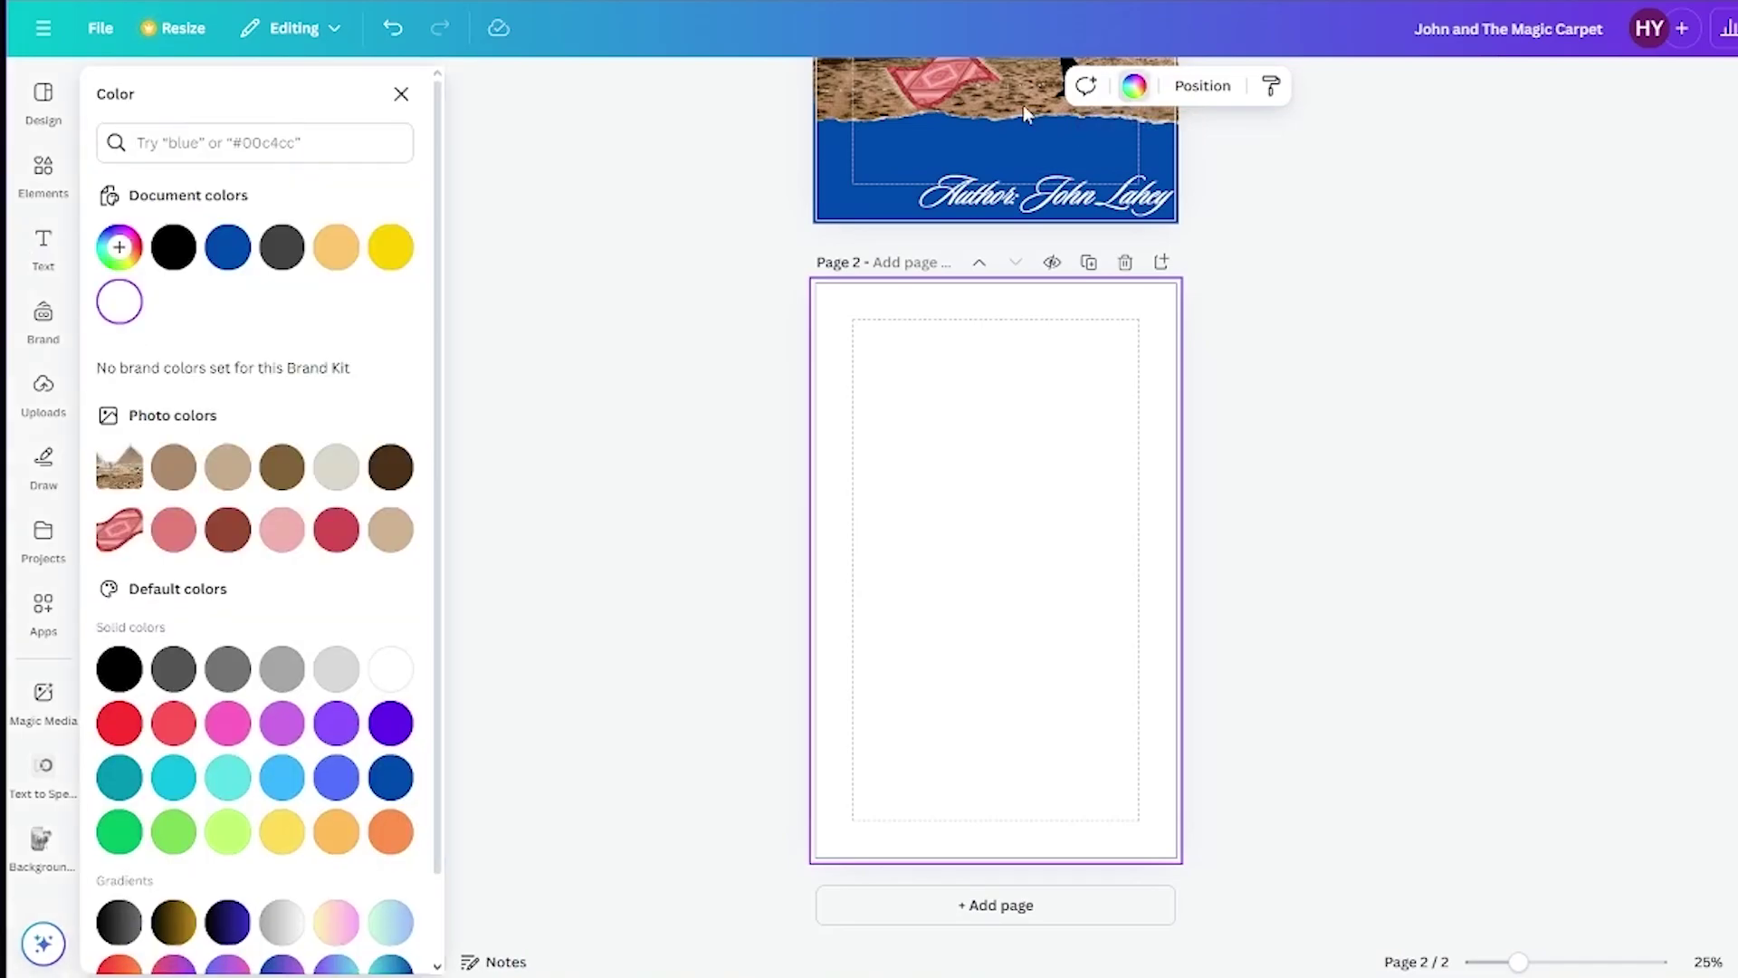
left_click(123, 253)
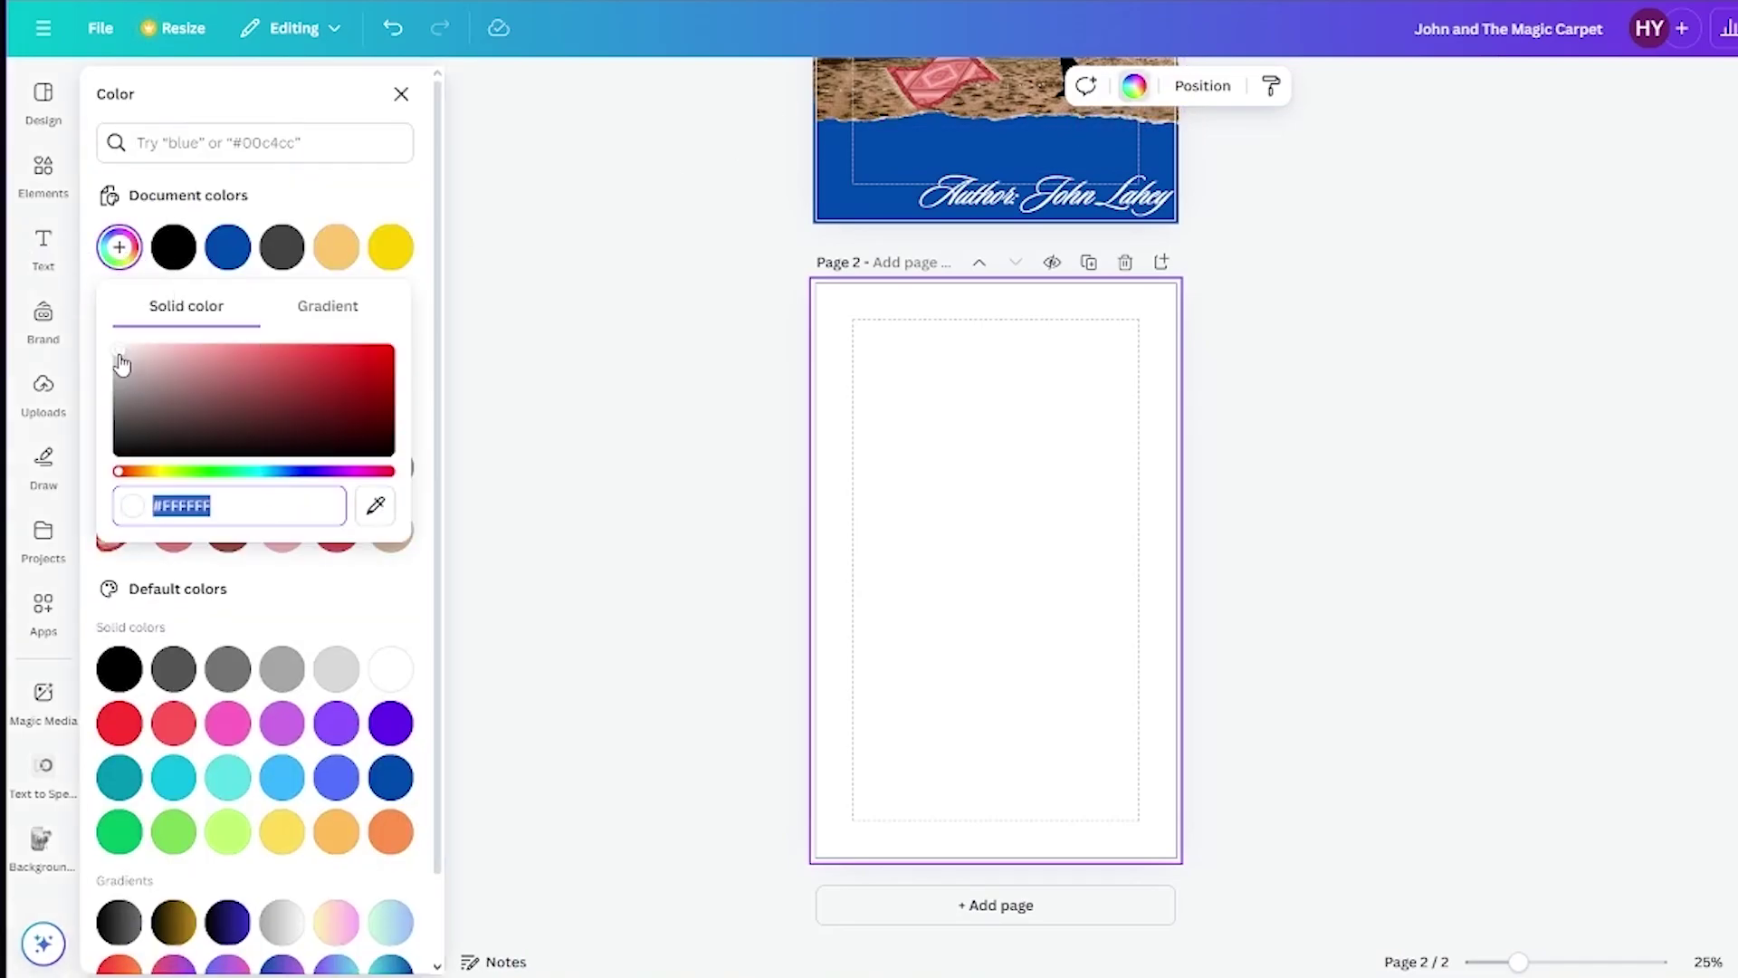
mouse_move(122, 363)
left_mouse_down()
mouse_move(150, 347)
mouse_move(130, 346)
left_mouse_up()
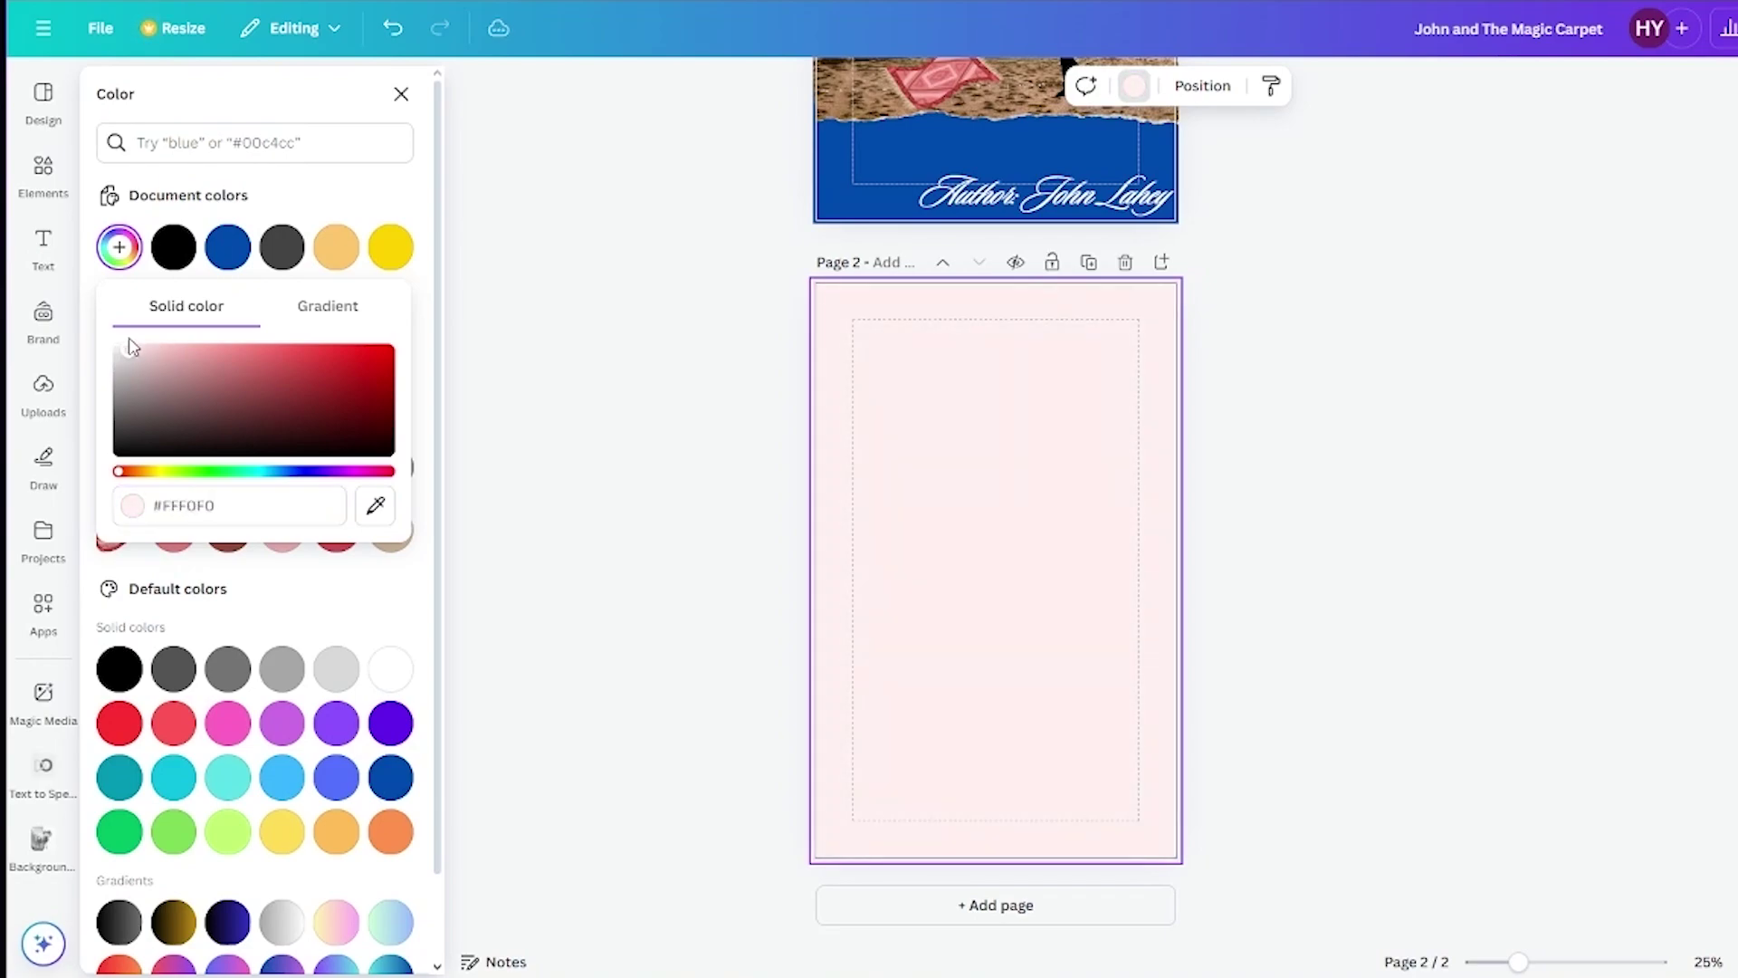
left_click(299, 472)
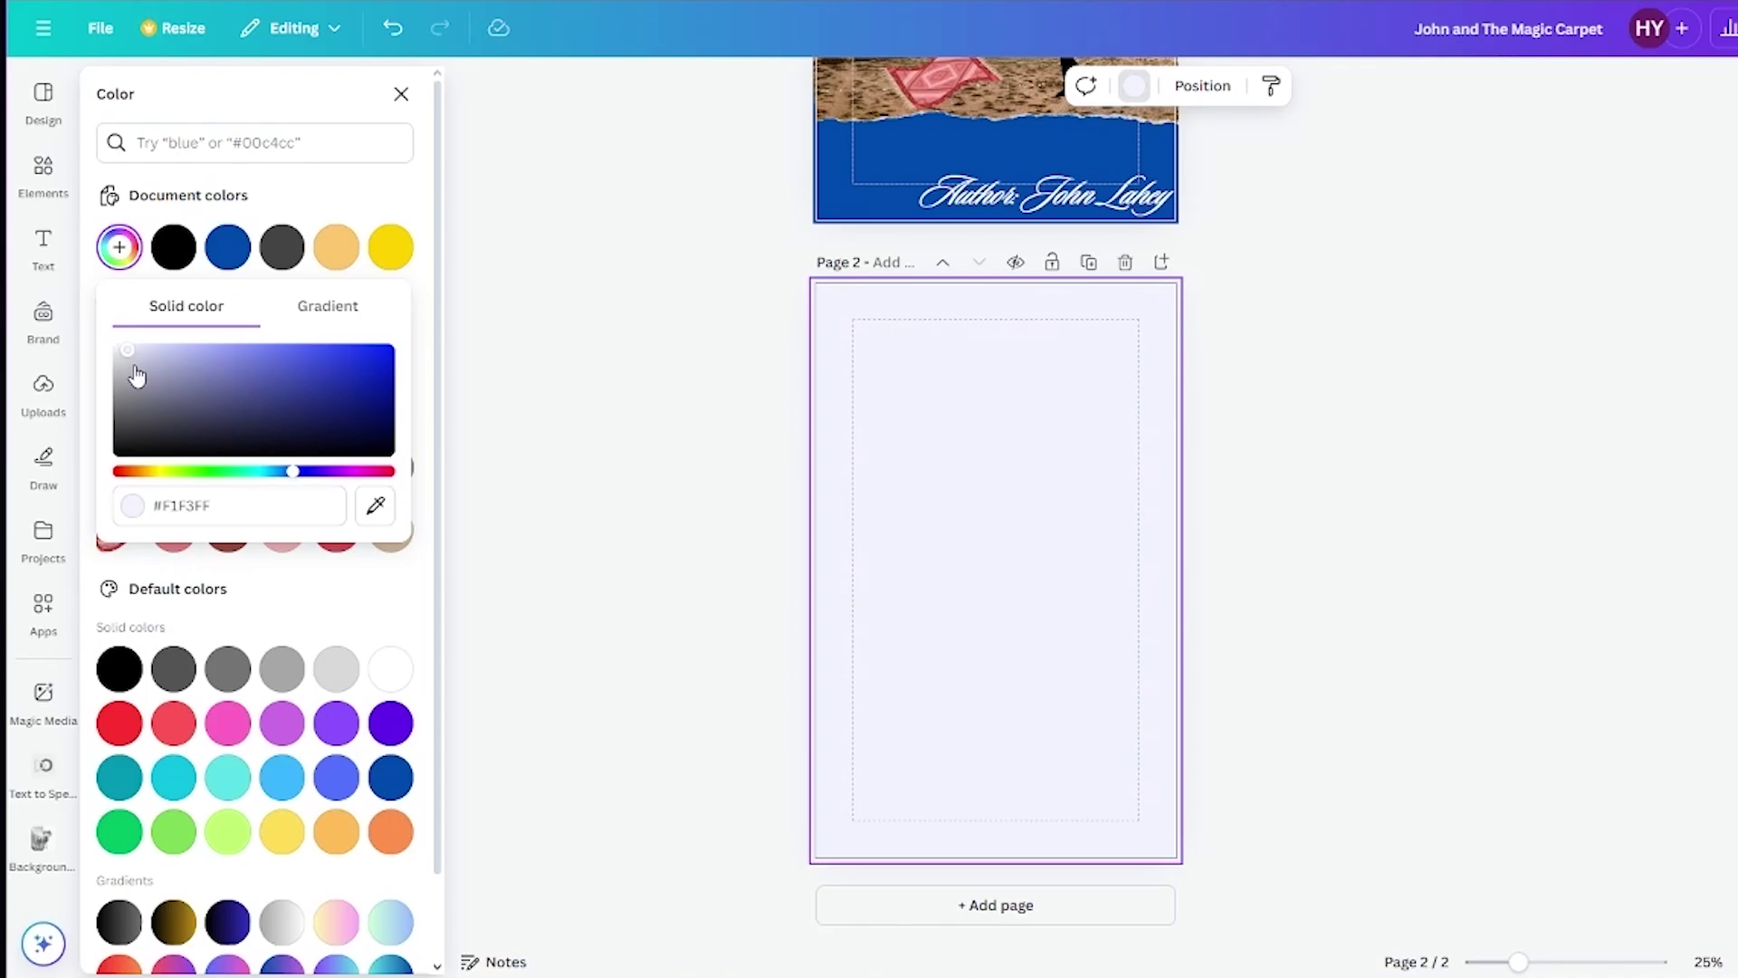
mouse_move(124, 353)
left_mouse_down()
mouse_move(167, 350)
mouse_move(153, 337)
left_mouse_up()
key("Escape")
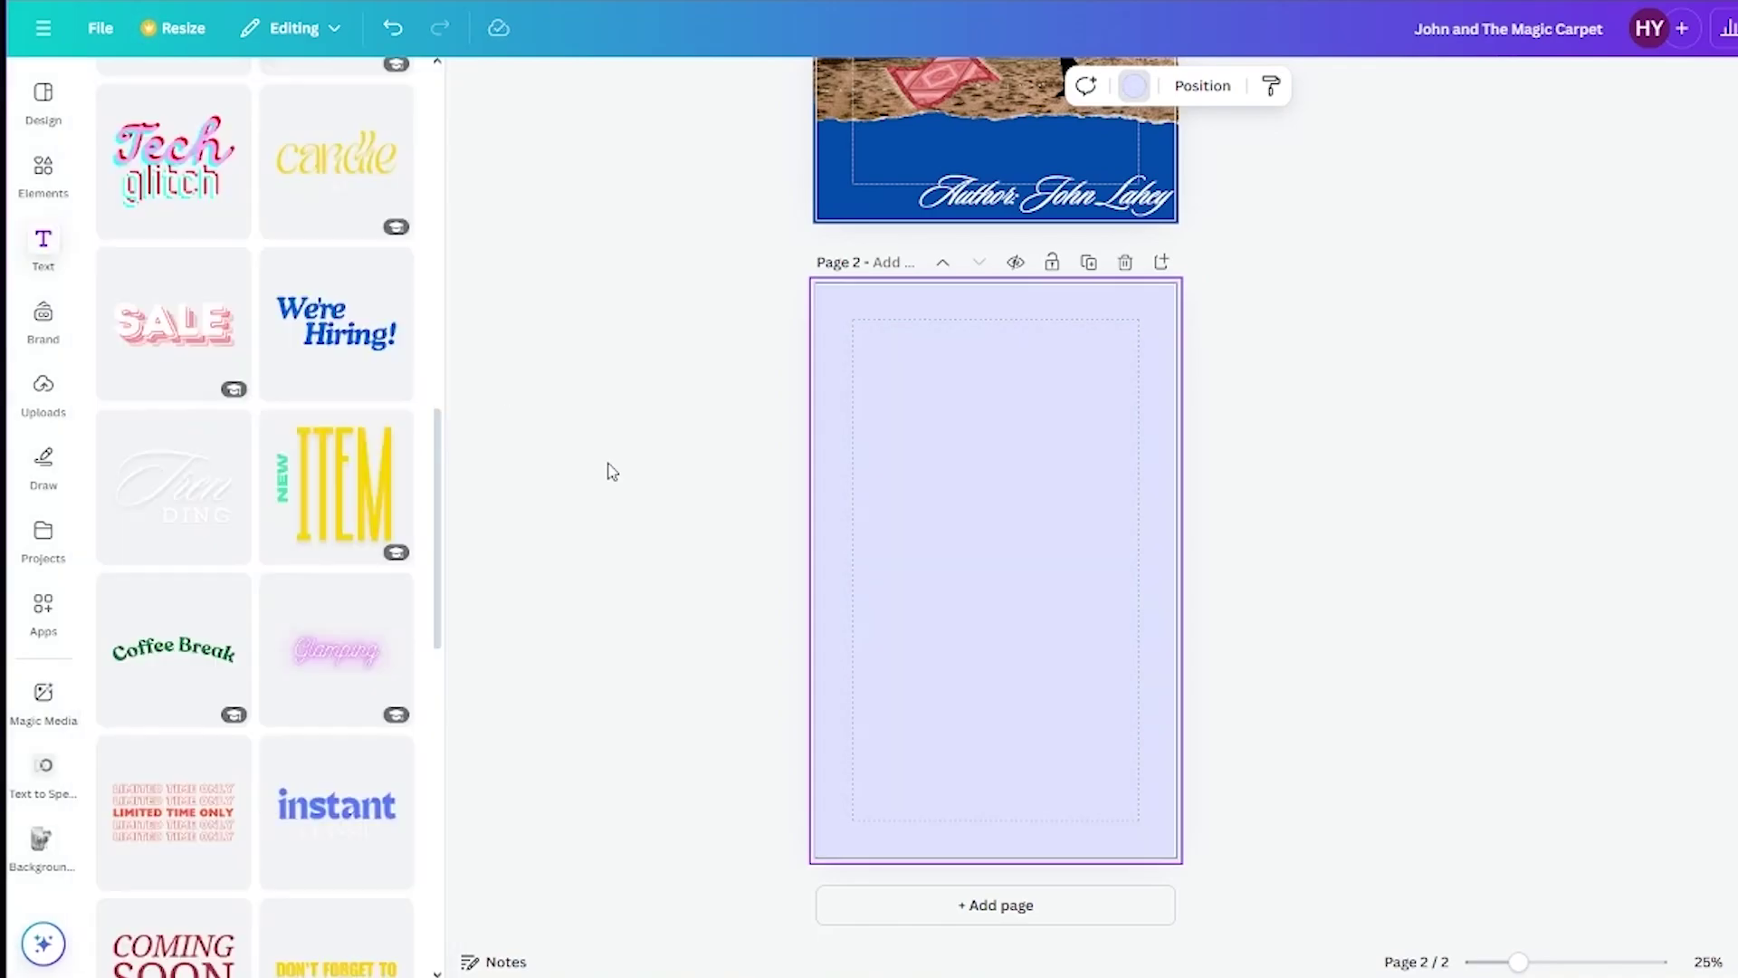
left_click(609, 470)
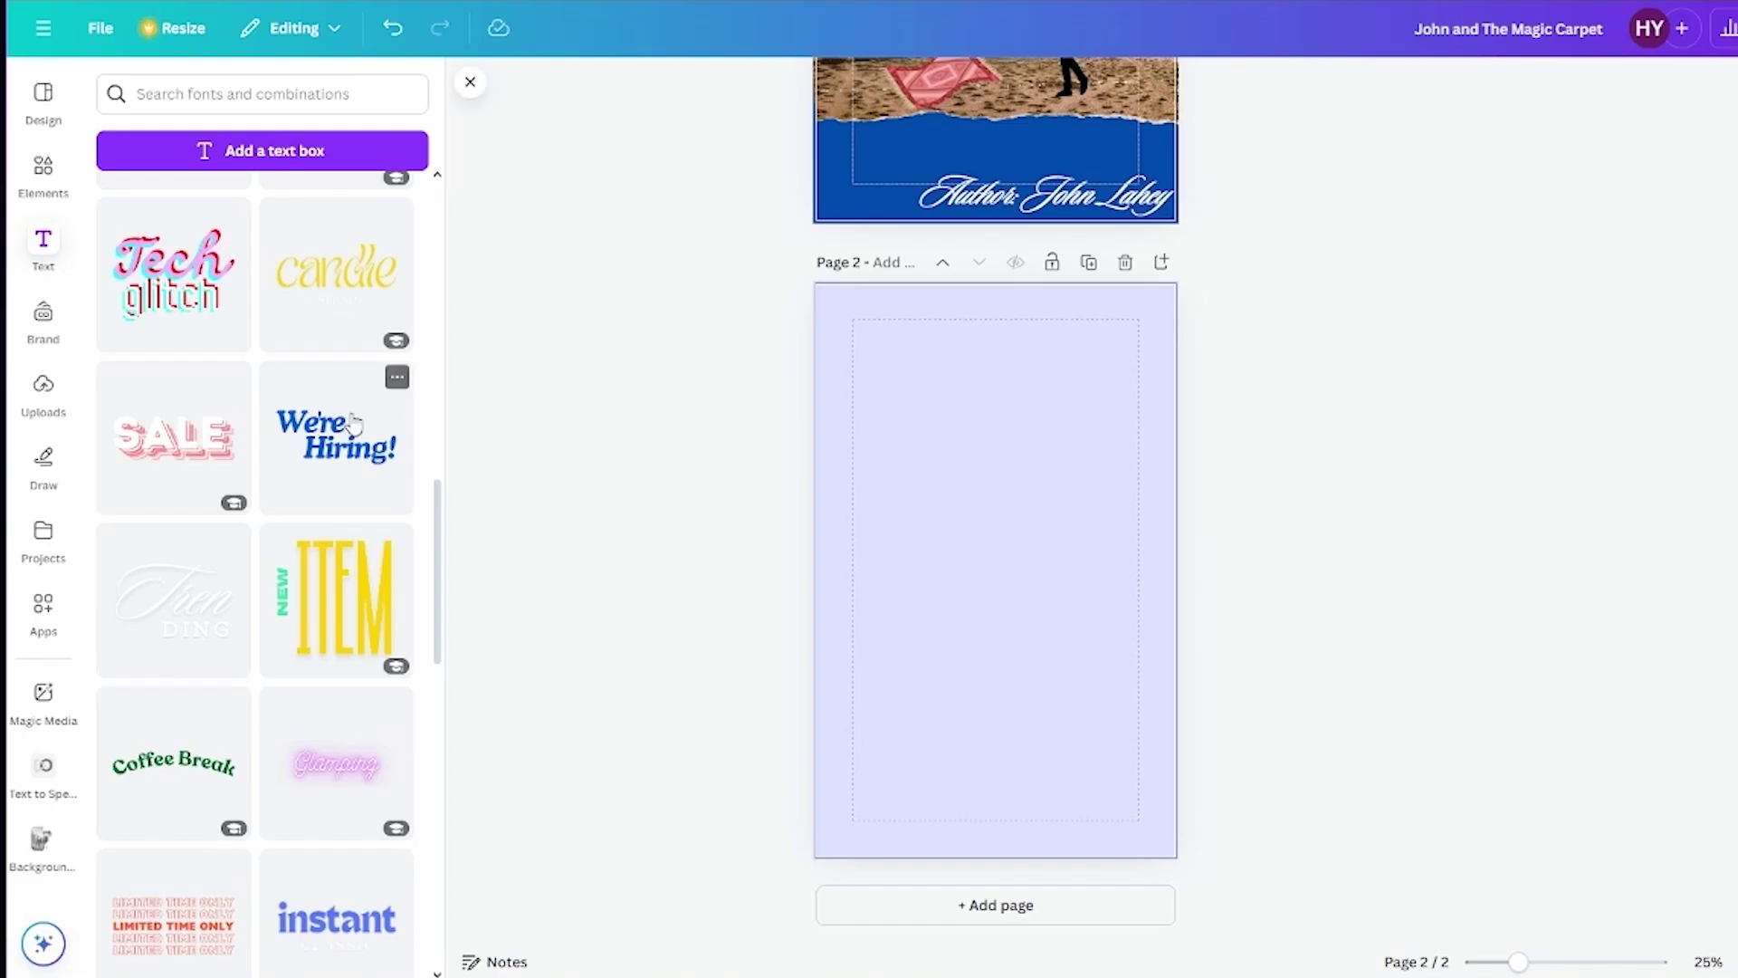
- Add the warren & smith text template to page 2 and delete its 'warren & smith' and '&' elements
scroll(280, 621, "down", 5)
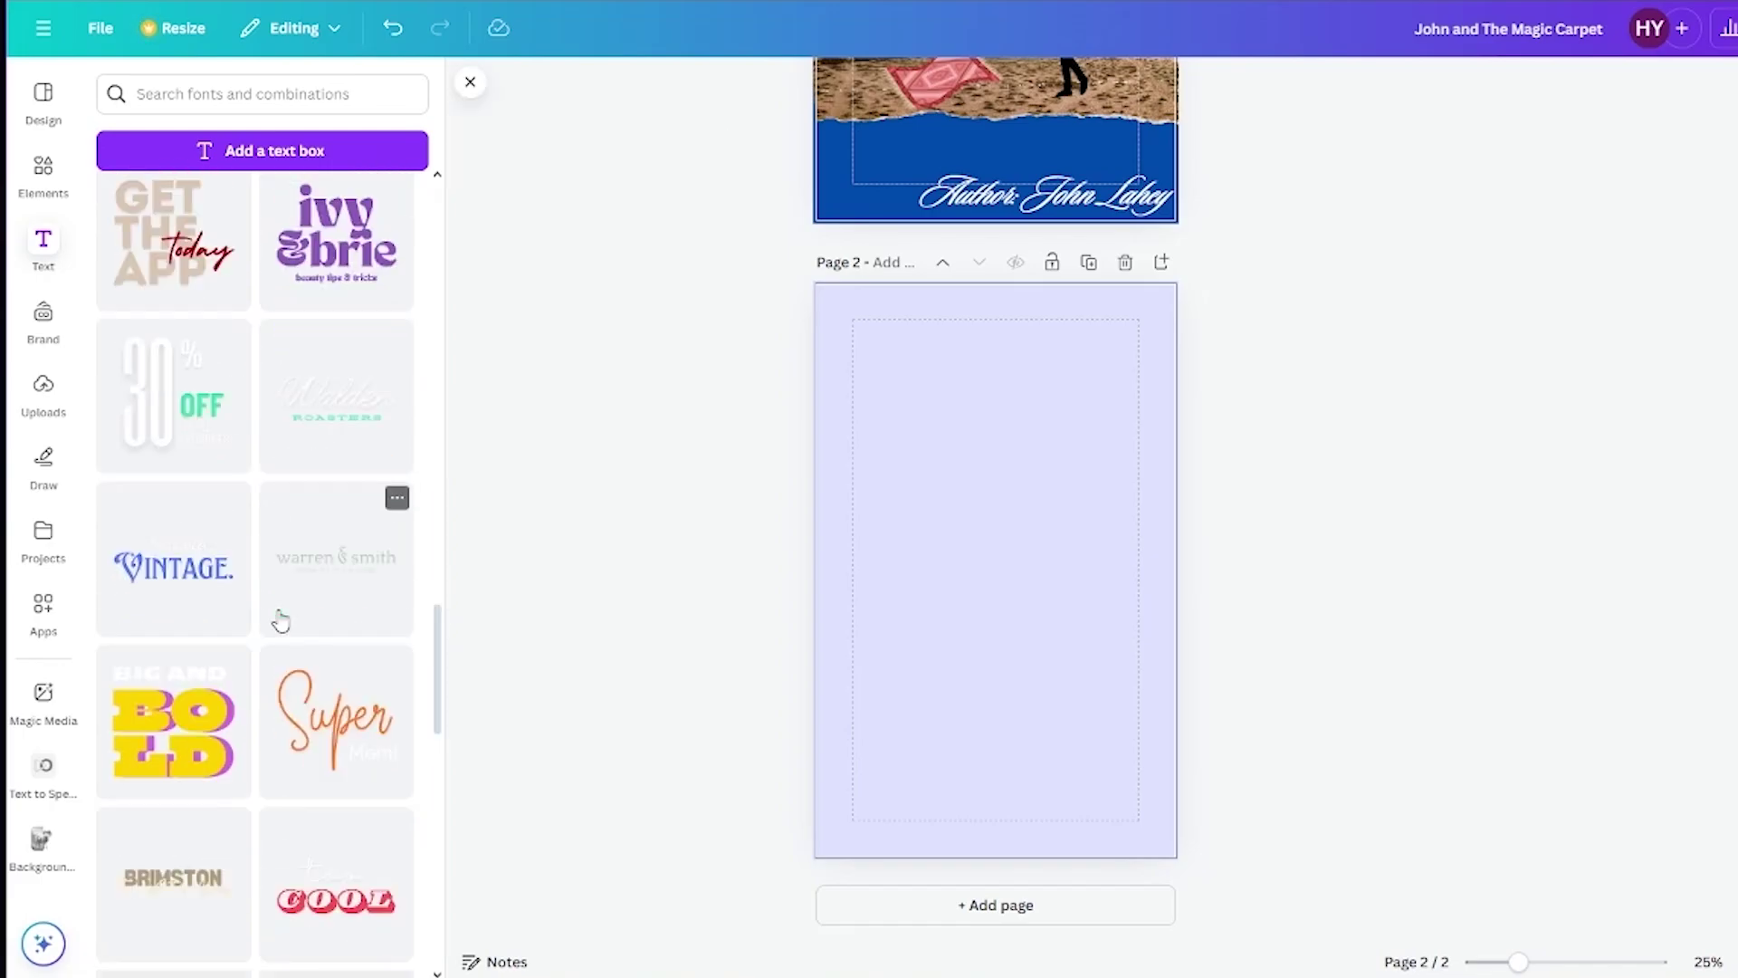
left_click(342, 589)
left_click(876, 550)
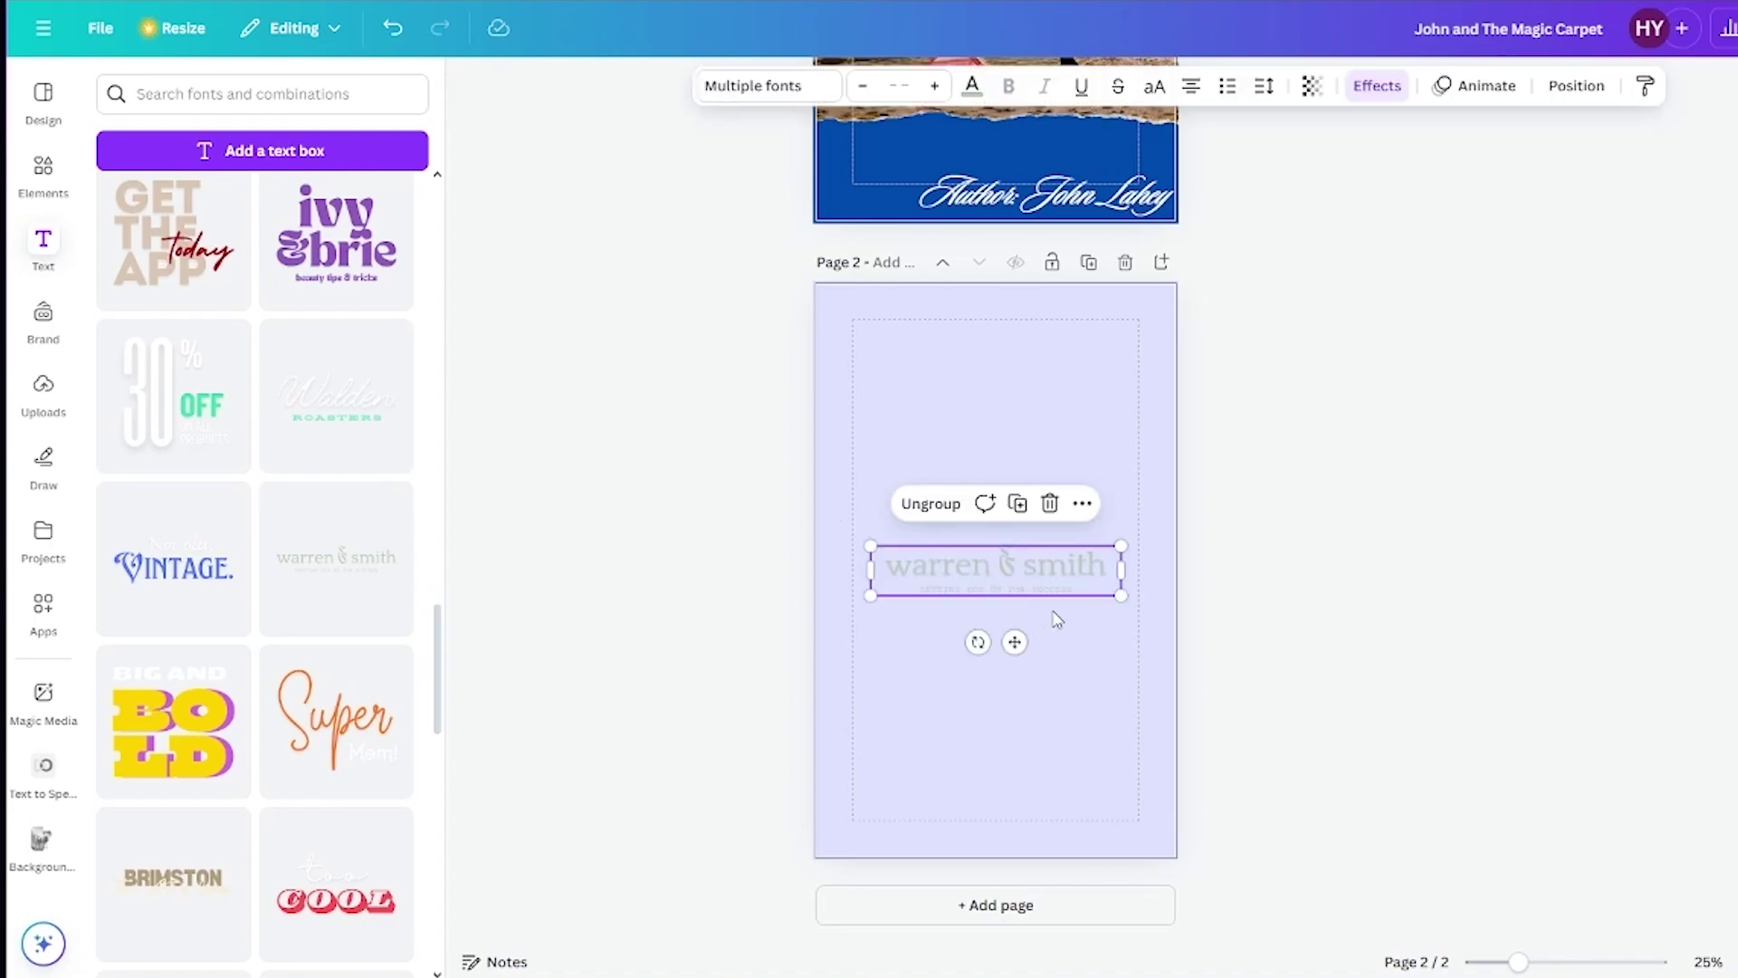
left_click(1069, 591)
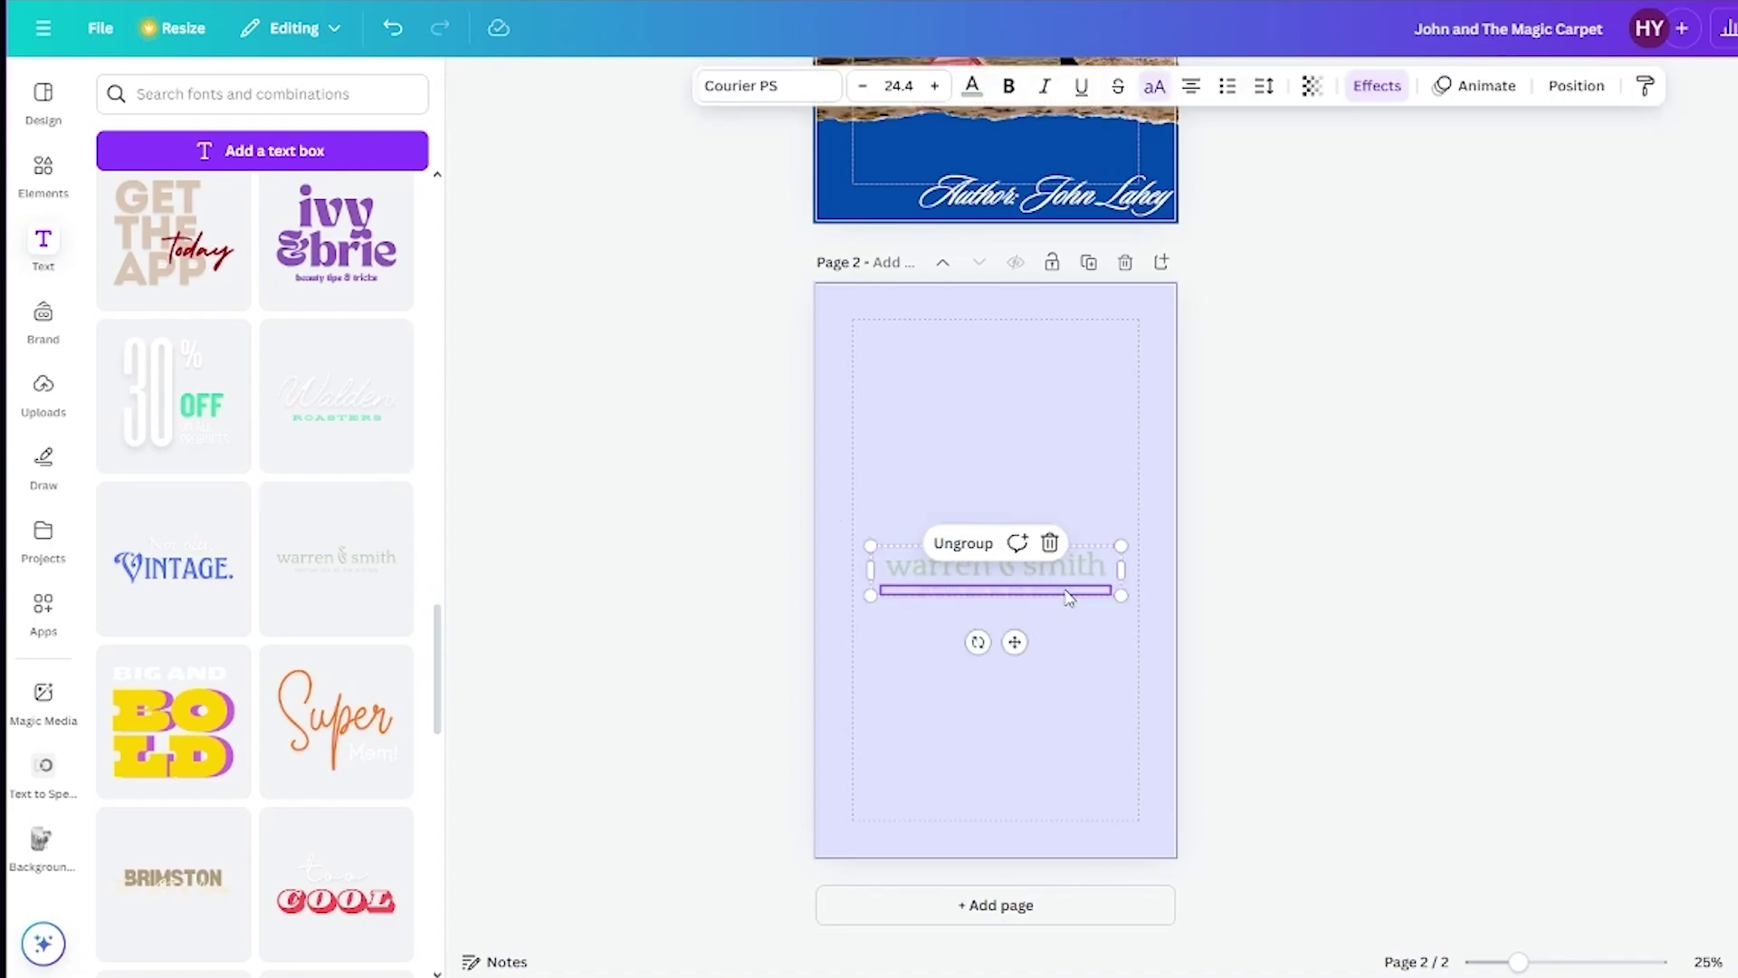
left_click(1082, 573)
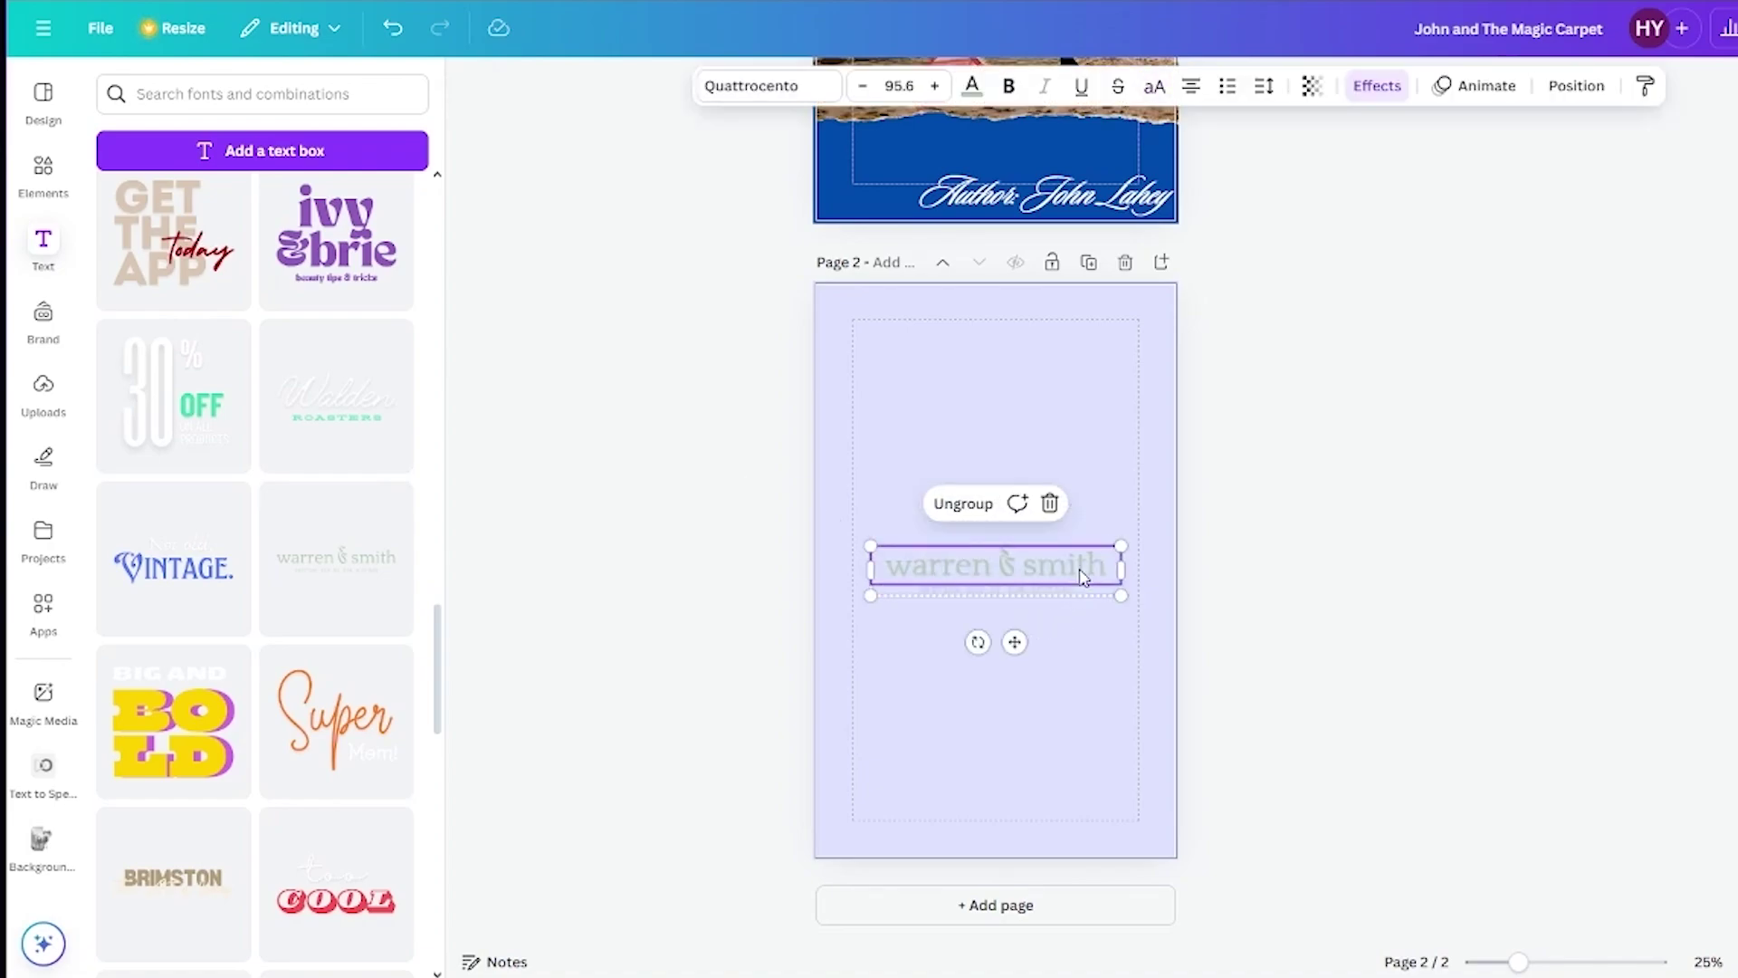
left_click(1049, 503)
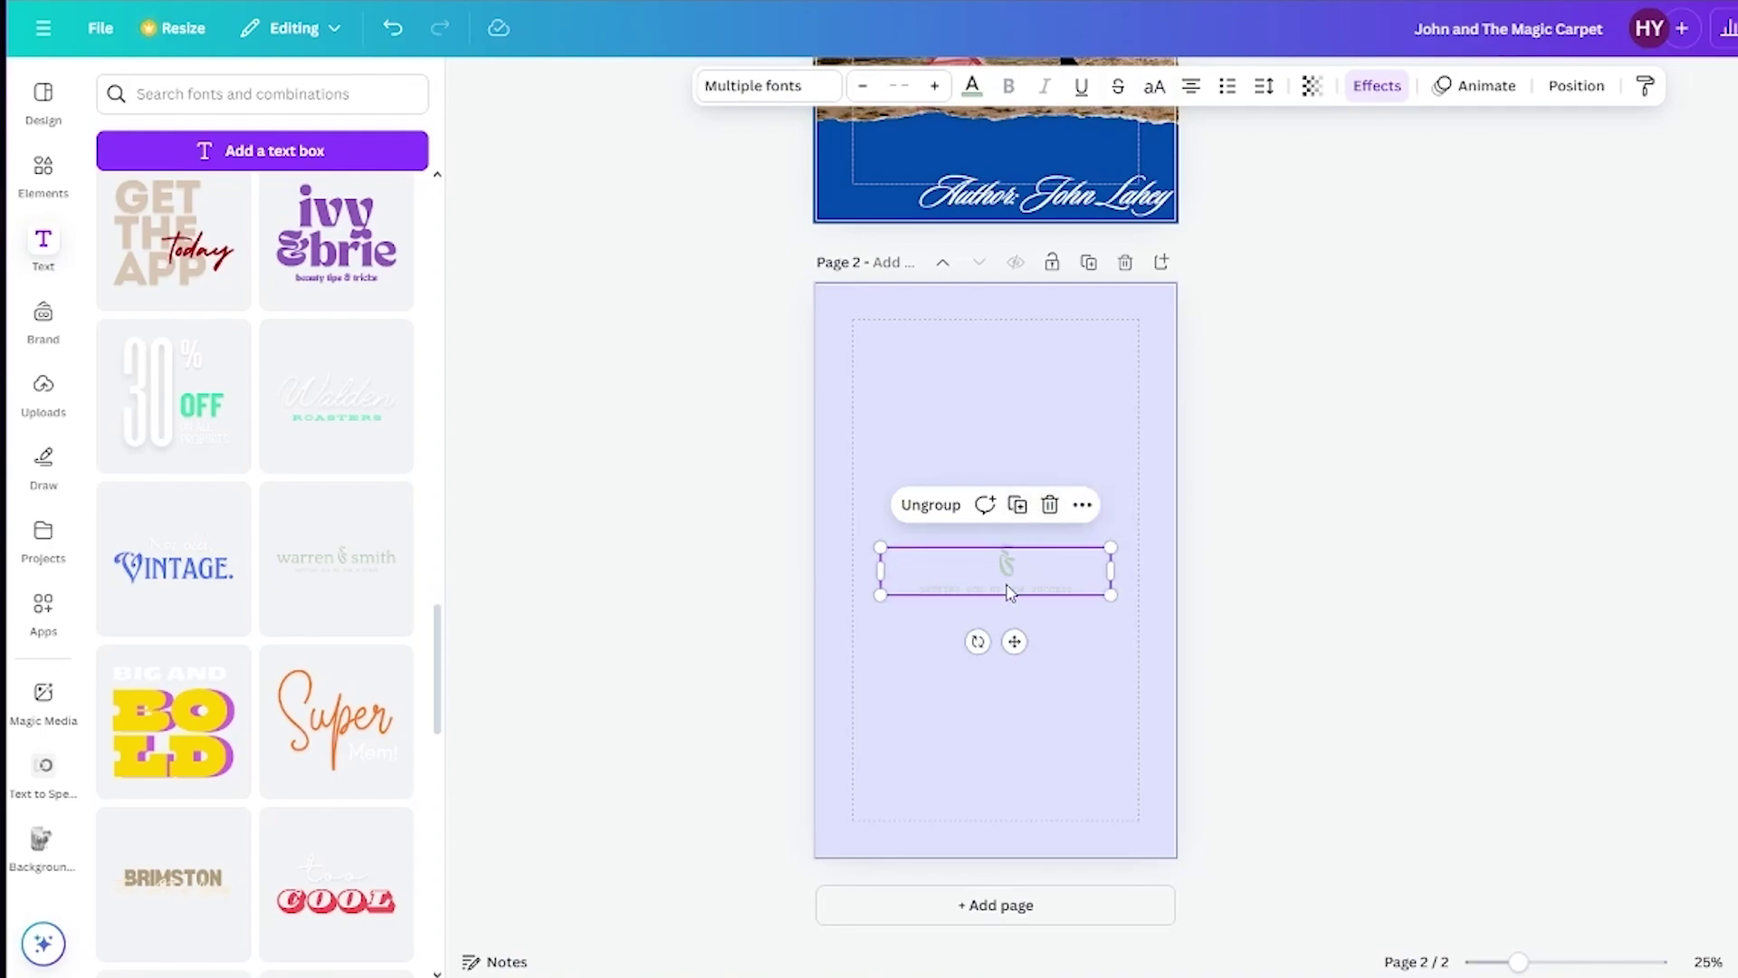
left_click(1008, 570)
key("Delete")
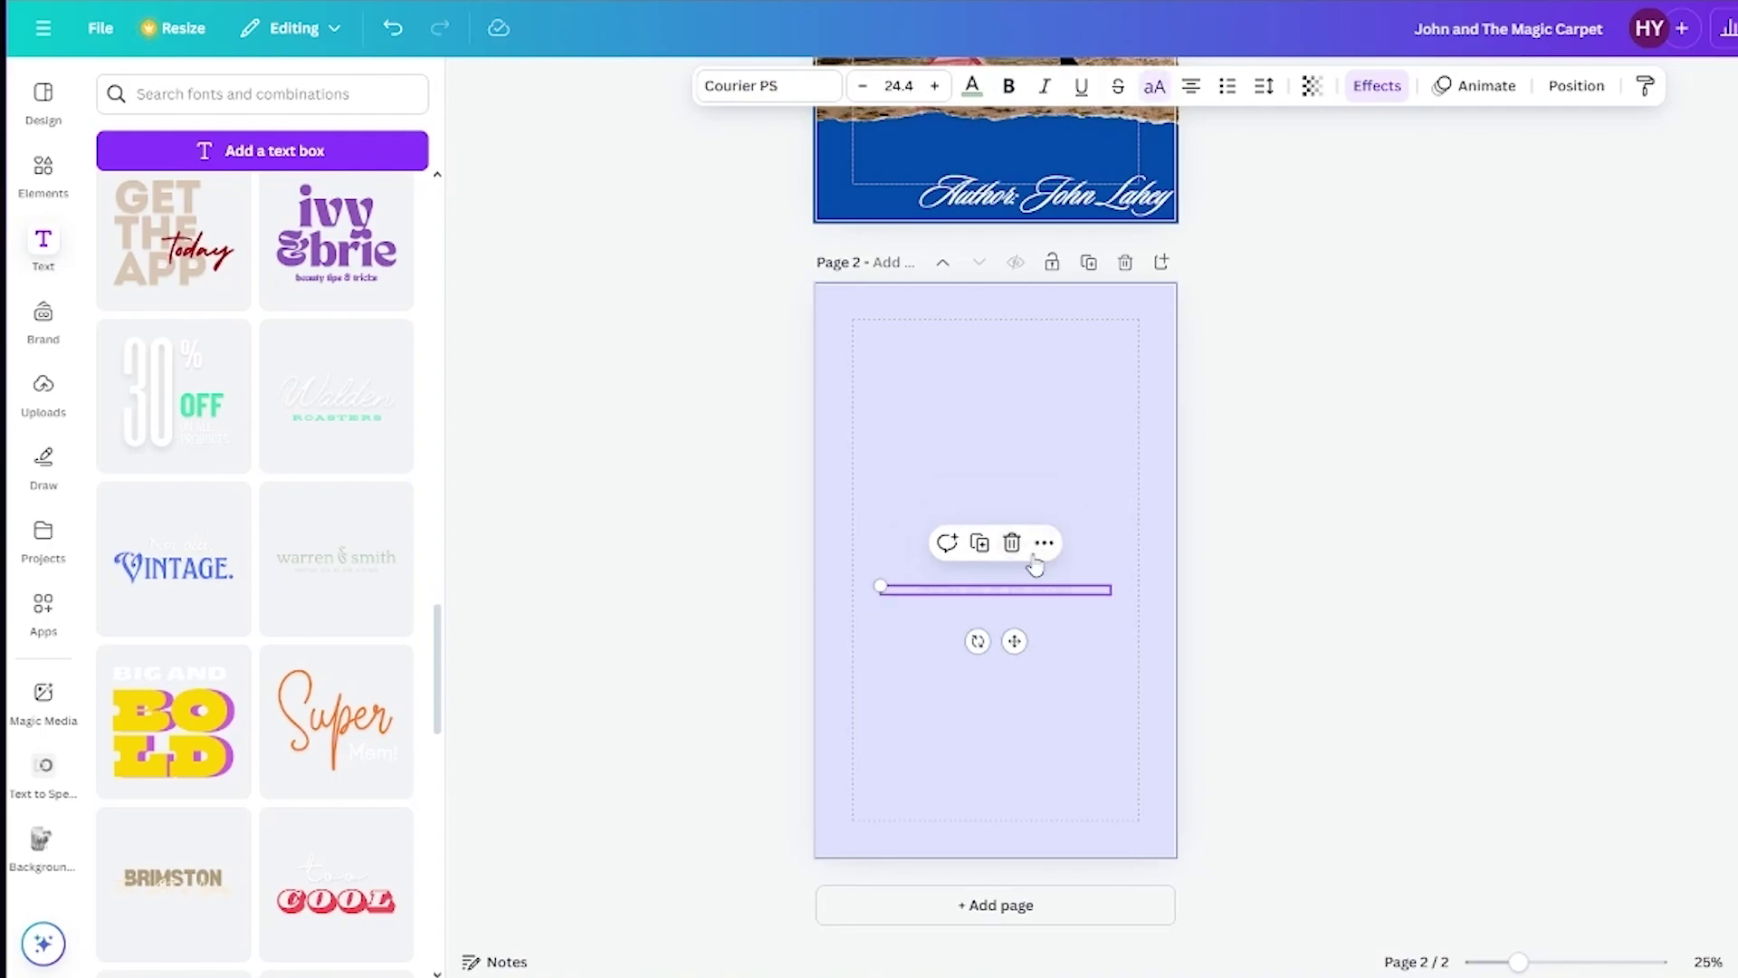
- Rewrite the remaining subtitle as the story about merchant John passing Cleopatra's ancient tombs
double_click(1038, 593)
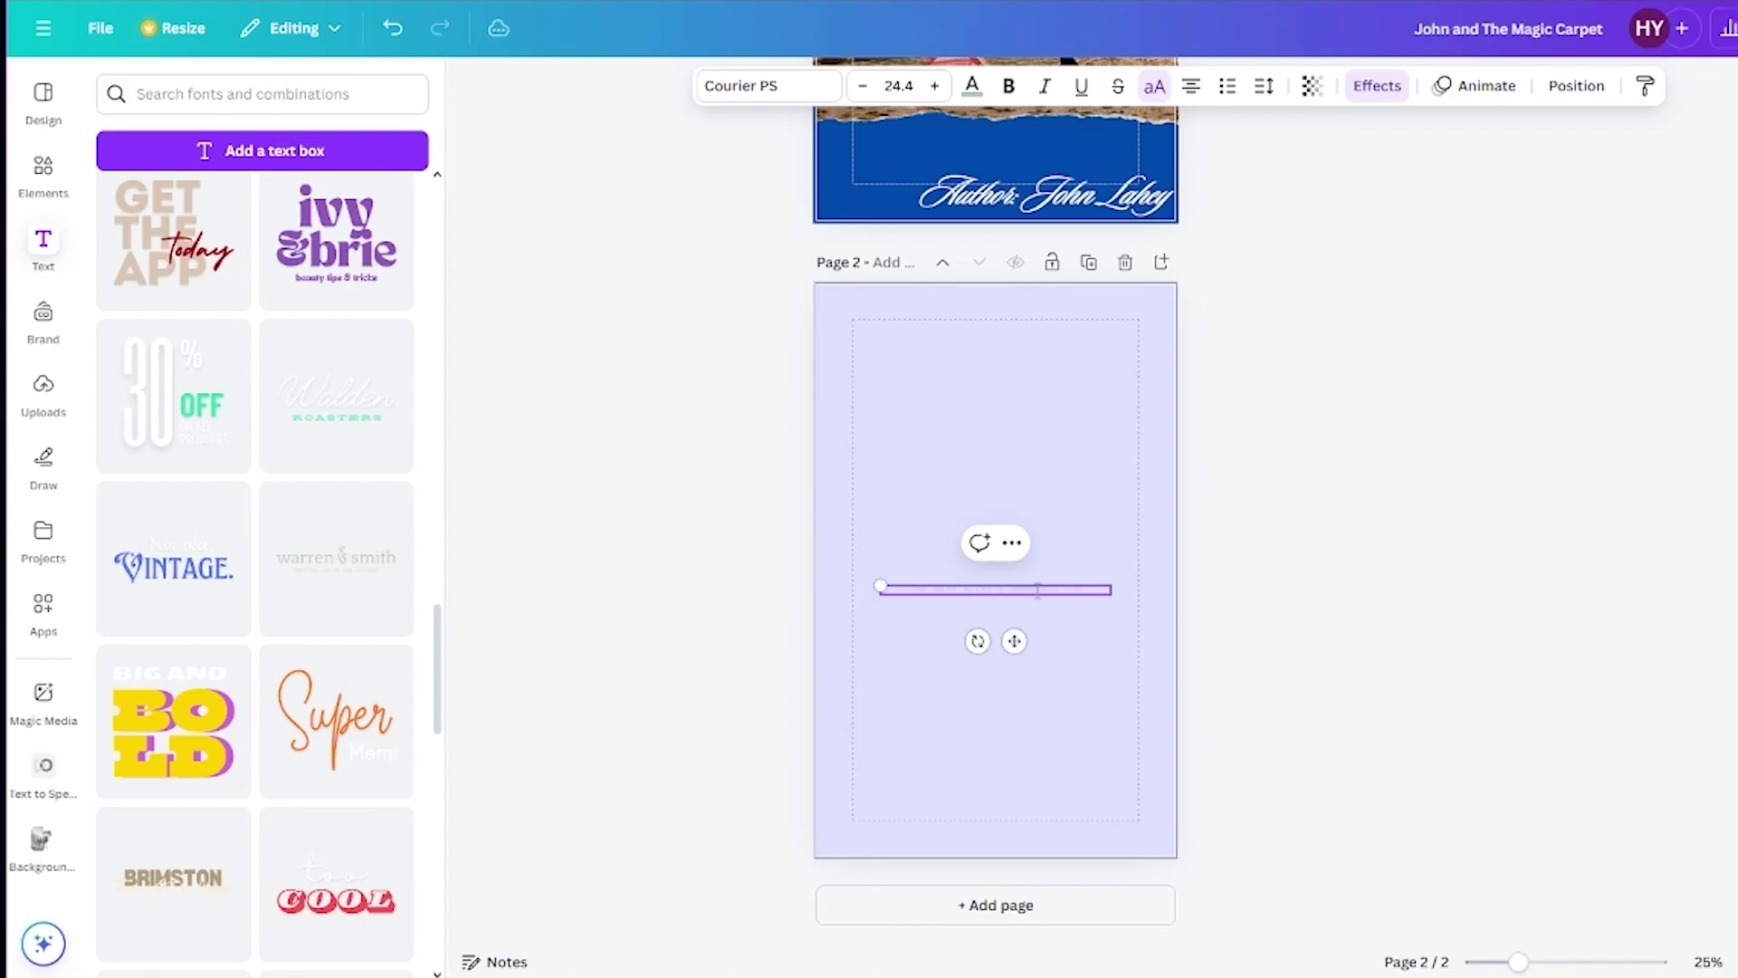
type("the")
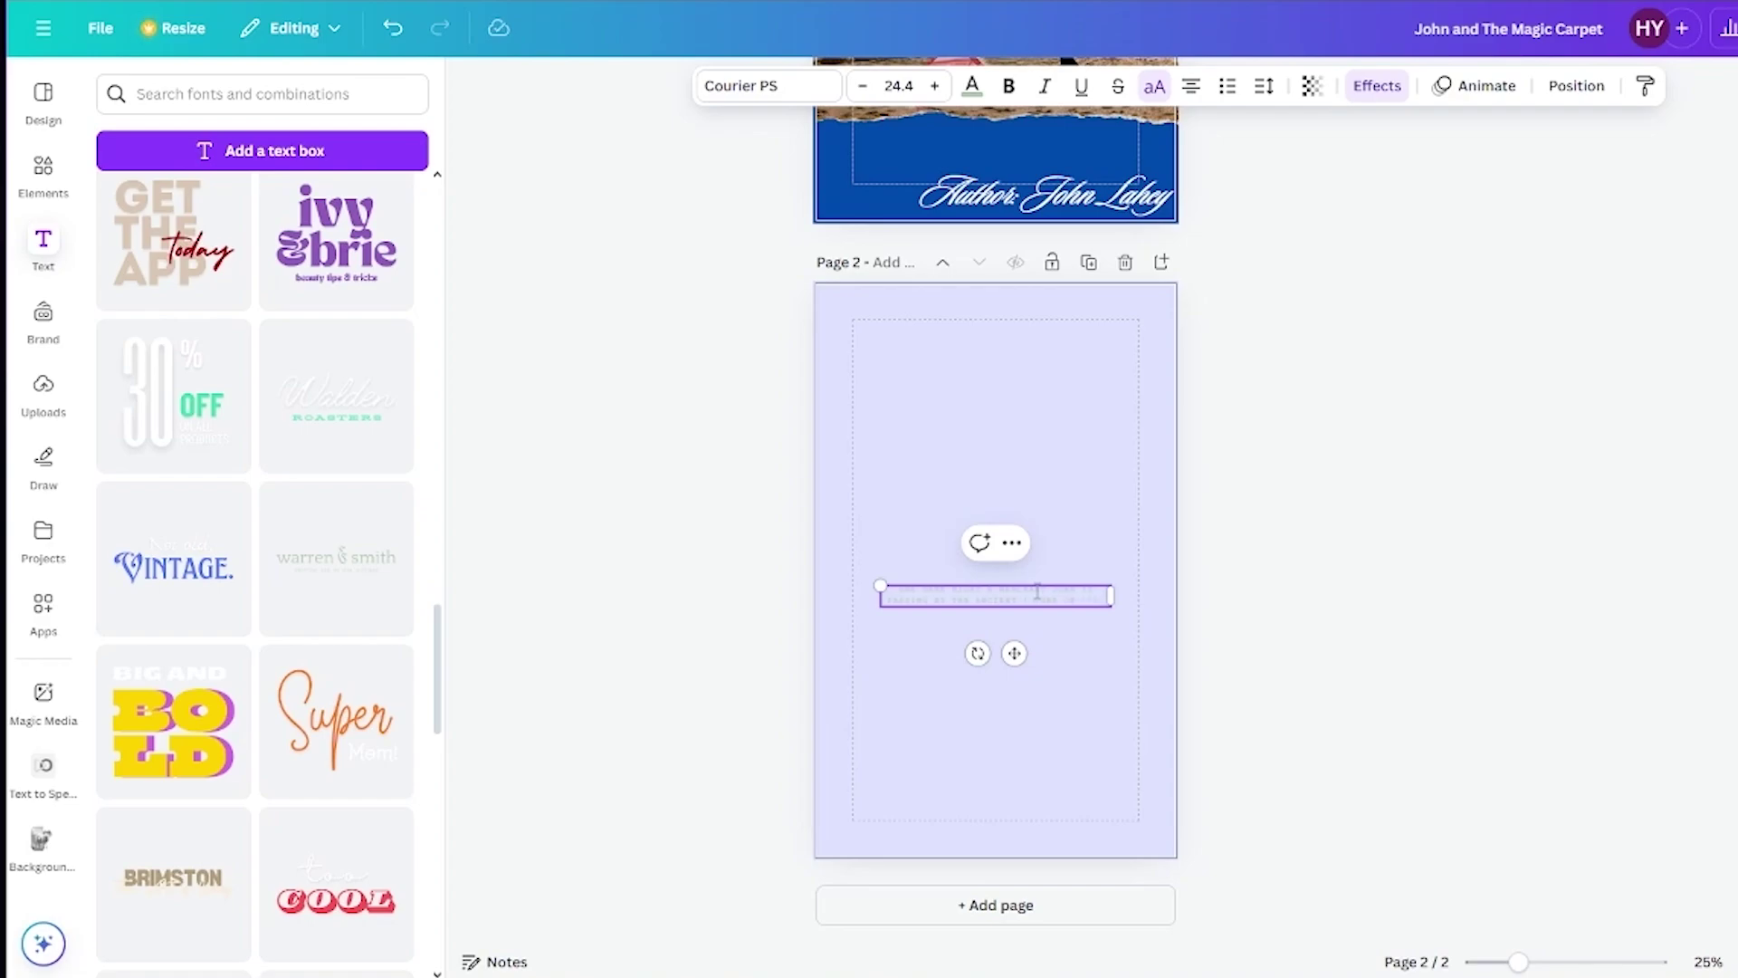
type("culture")
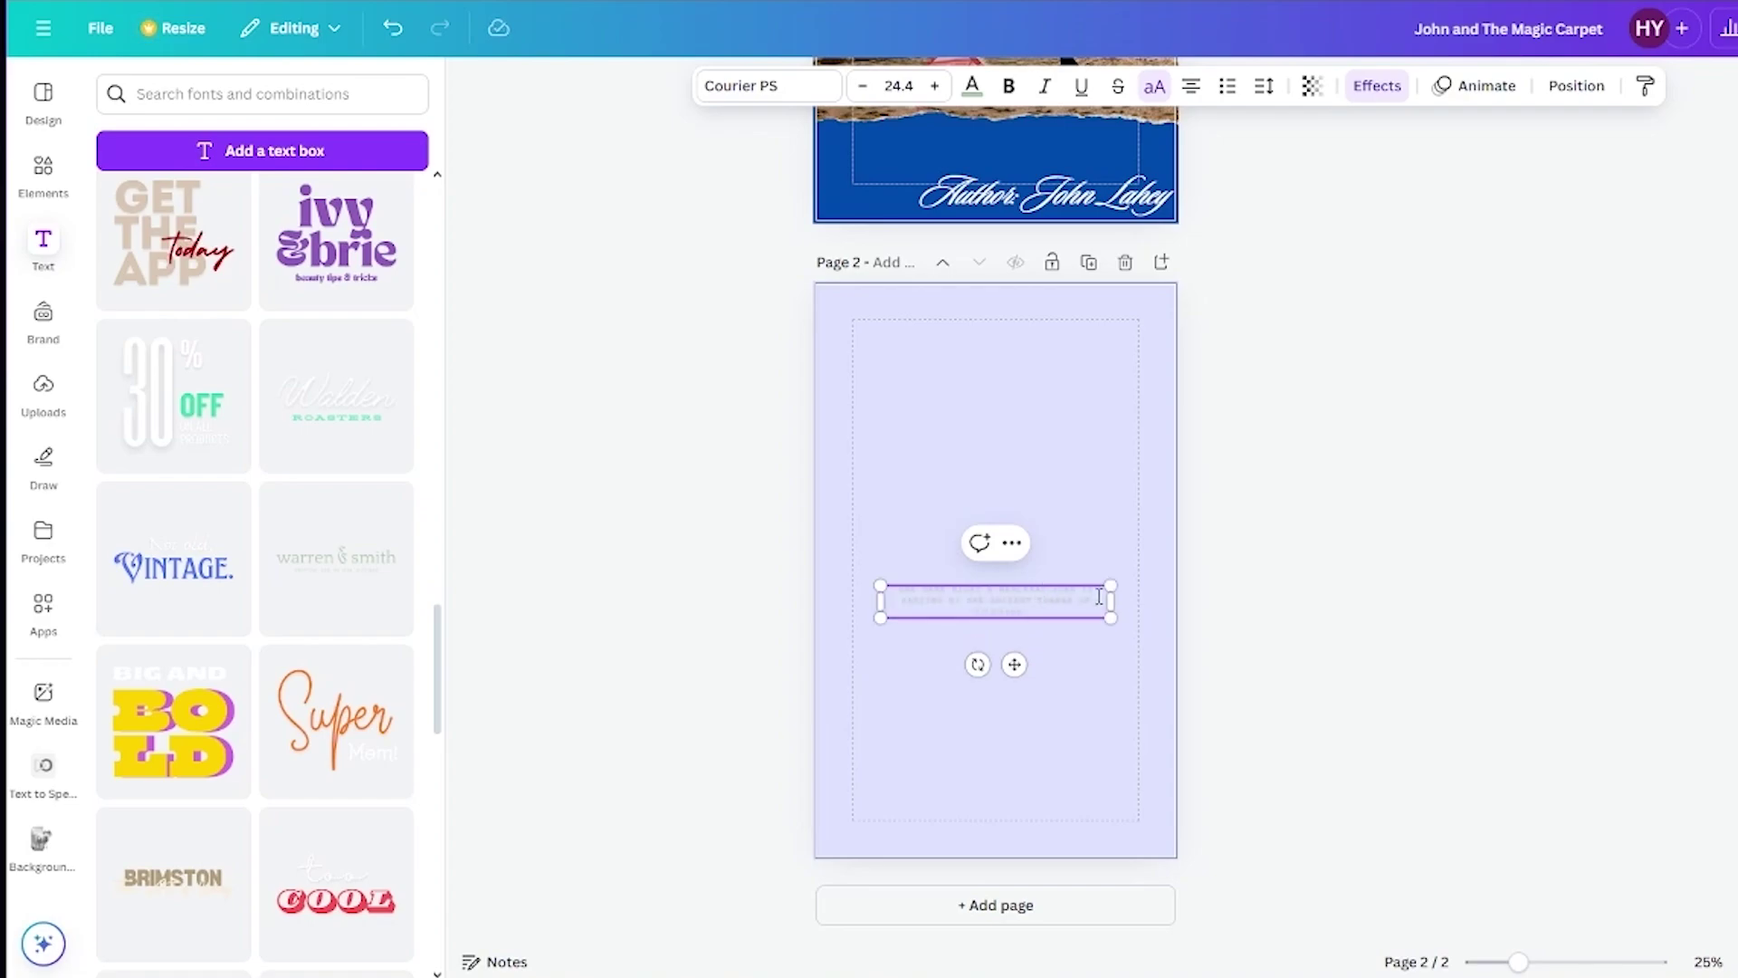
left_click(1300, 589)
- Widen the story text box, move it to the top of page 2, and justify it
left_click(1087, 614)
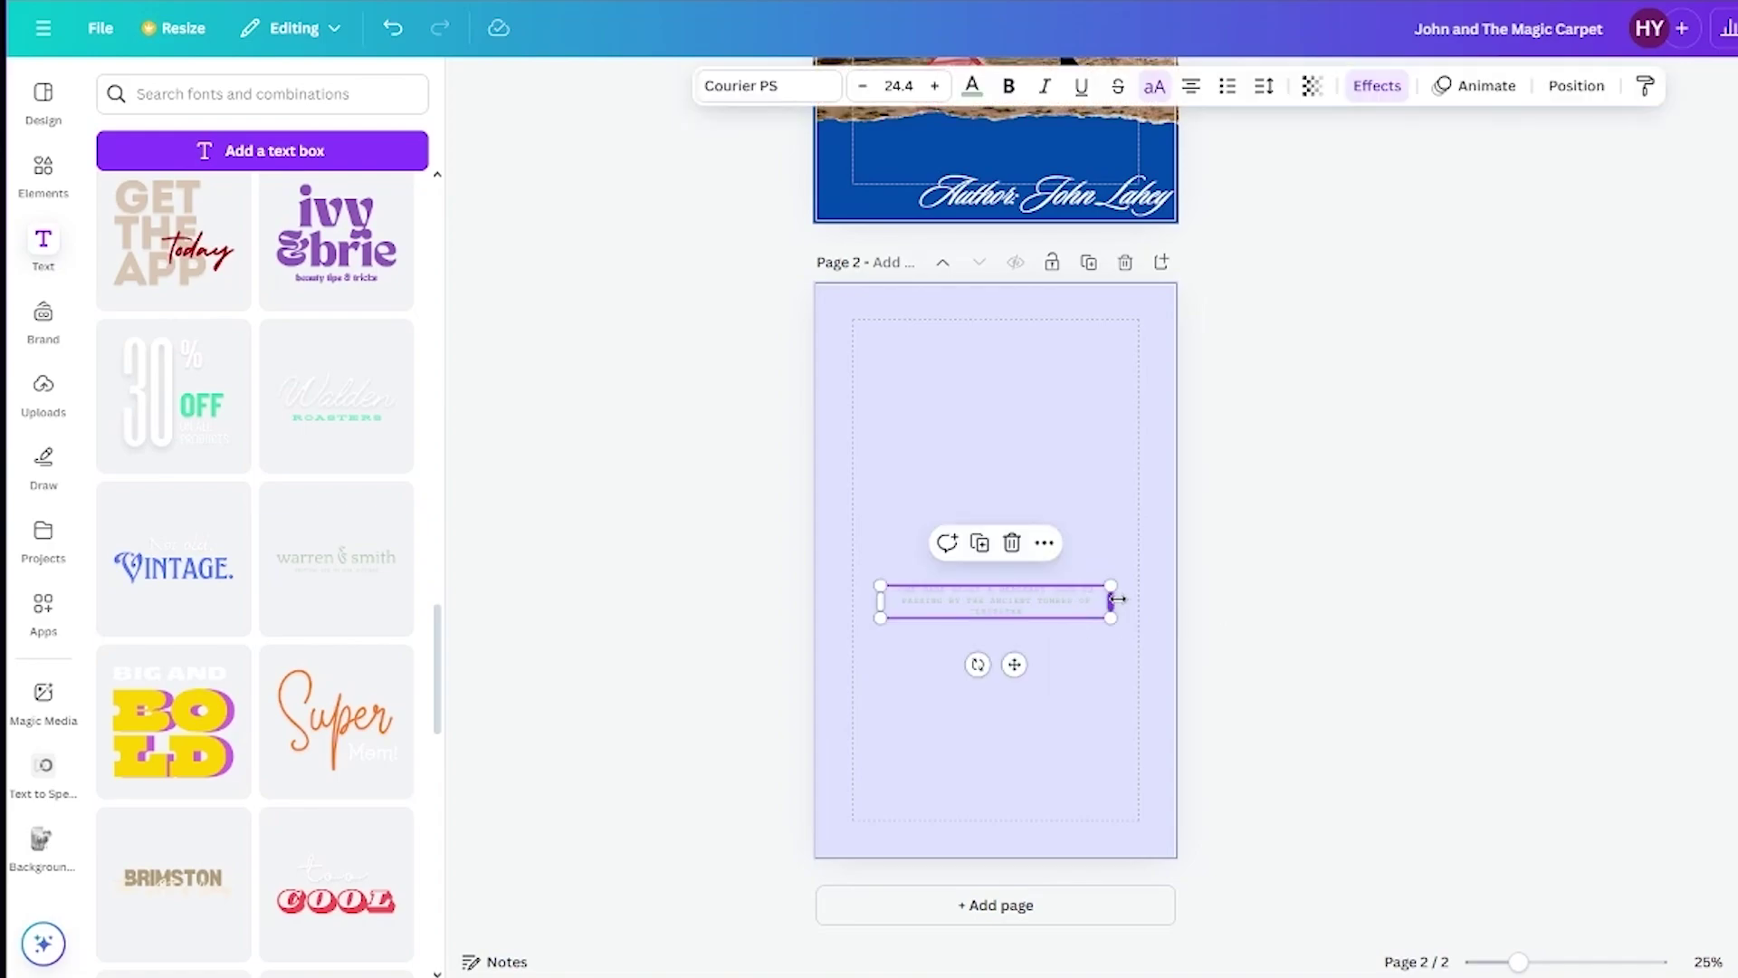
left_click_drag(1117, 598, 1135, 598)
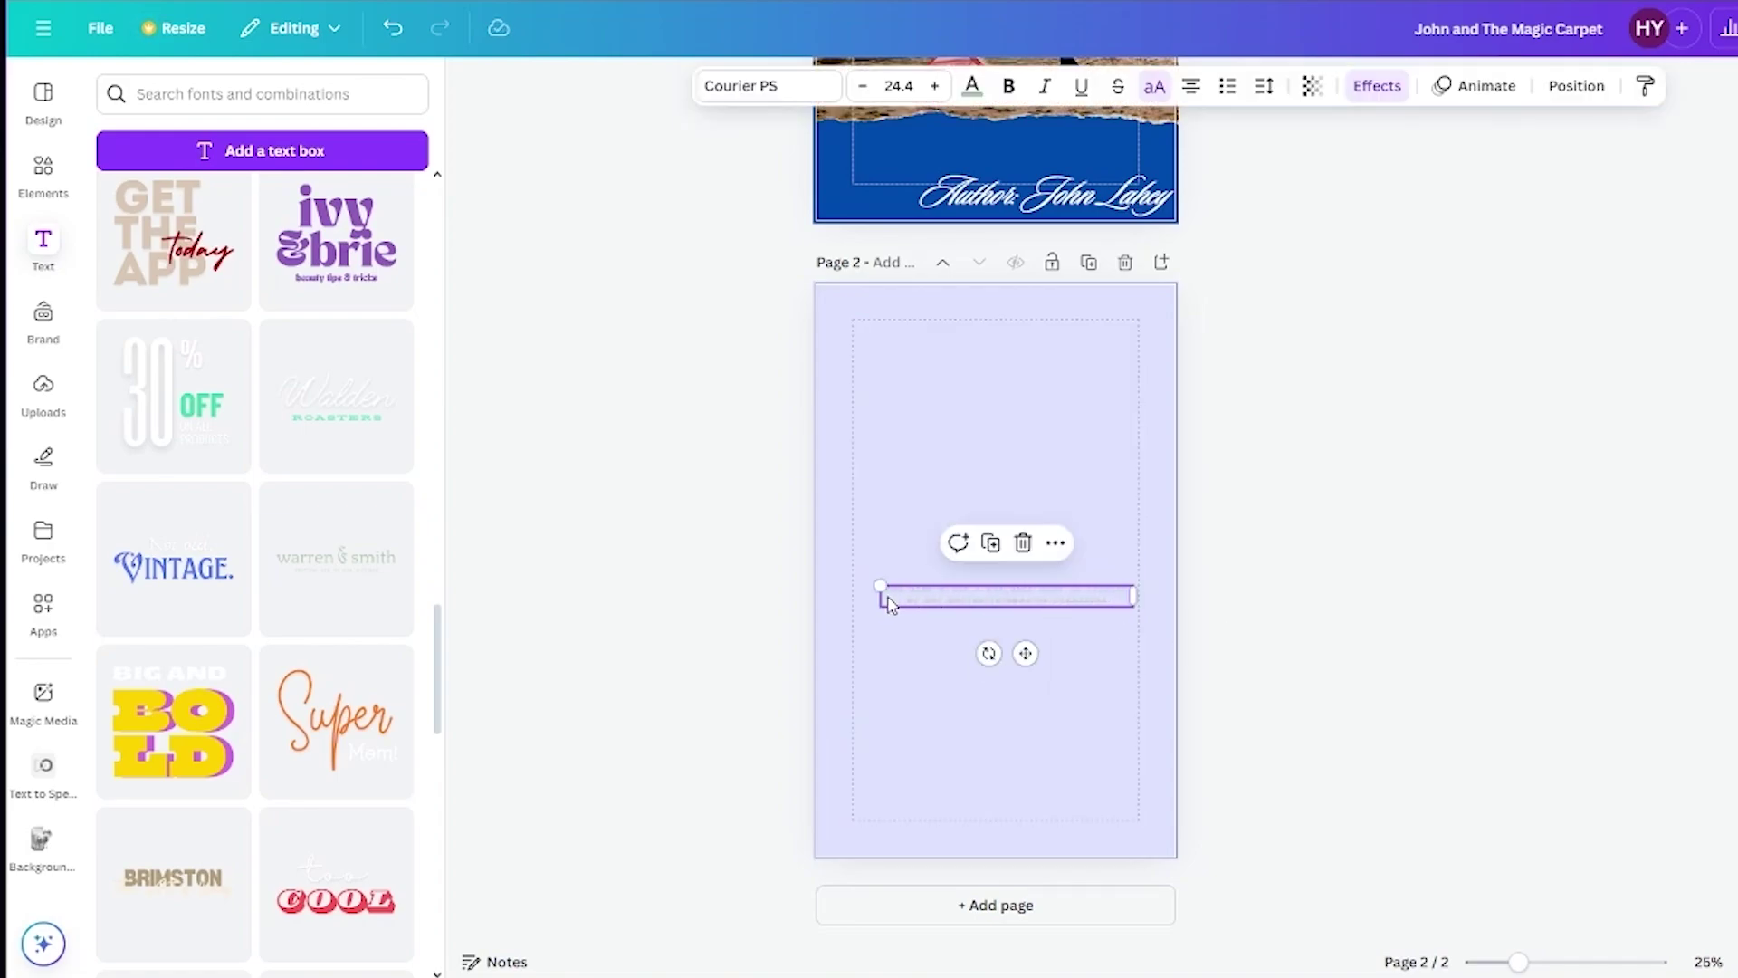
left_click_drag(876, 595, 850, 593)
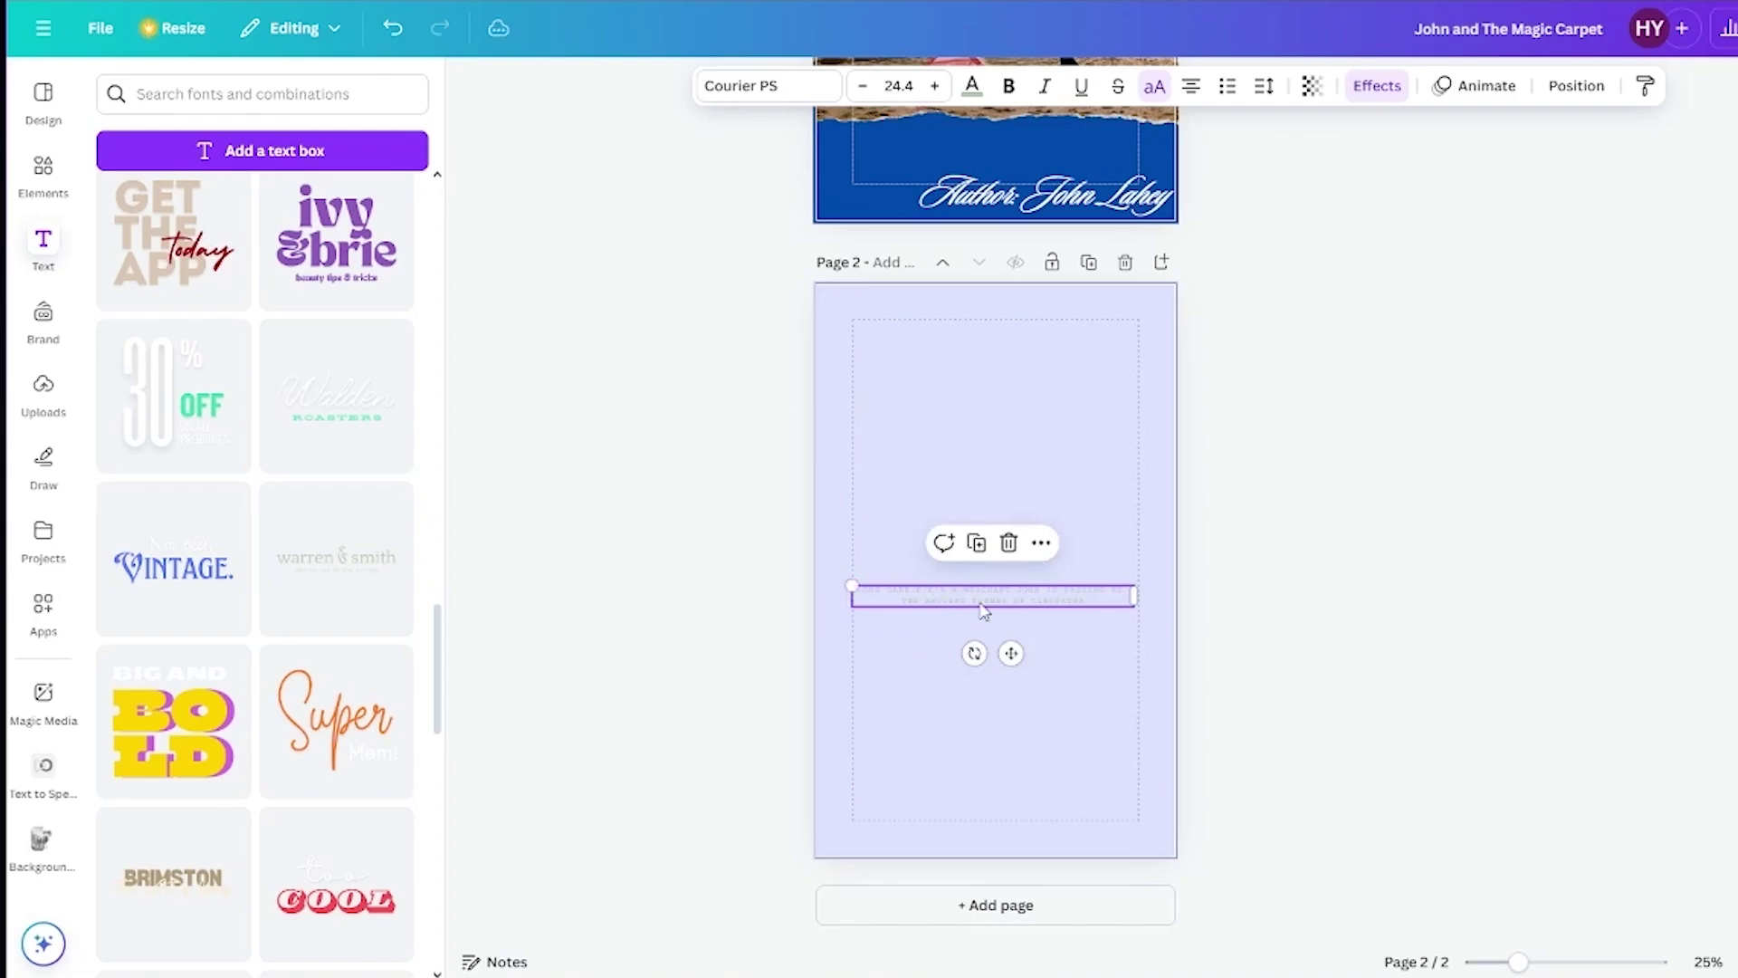
left_click_drag(1011, 652, 1014, 387)
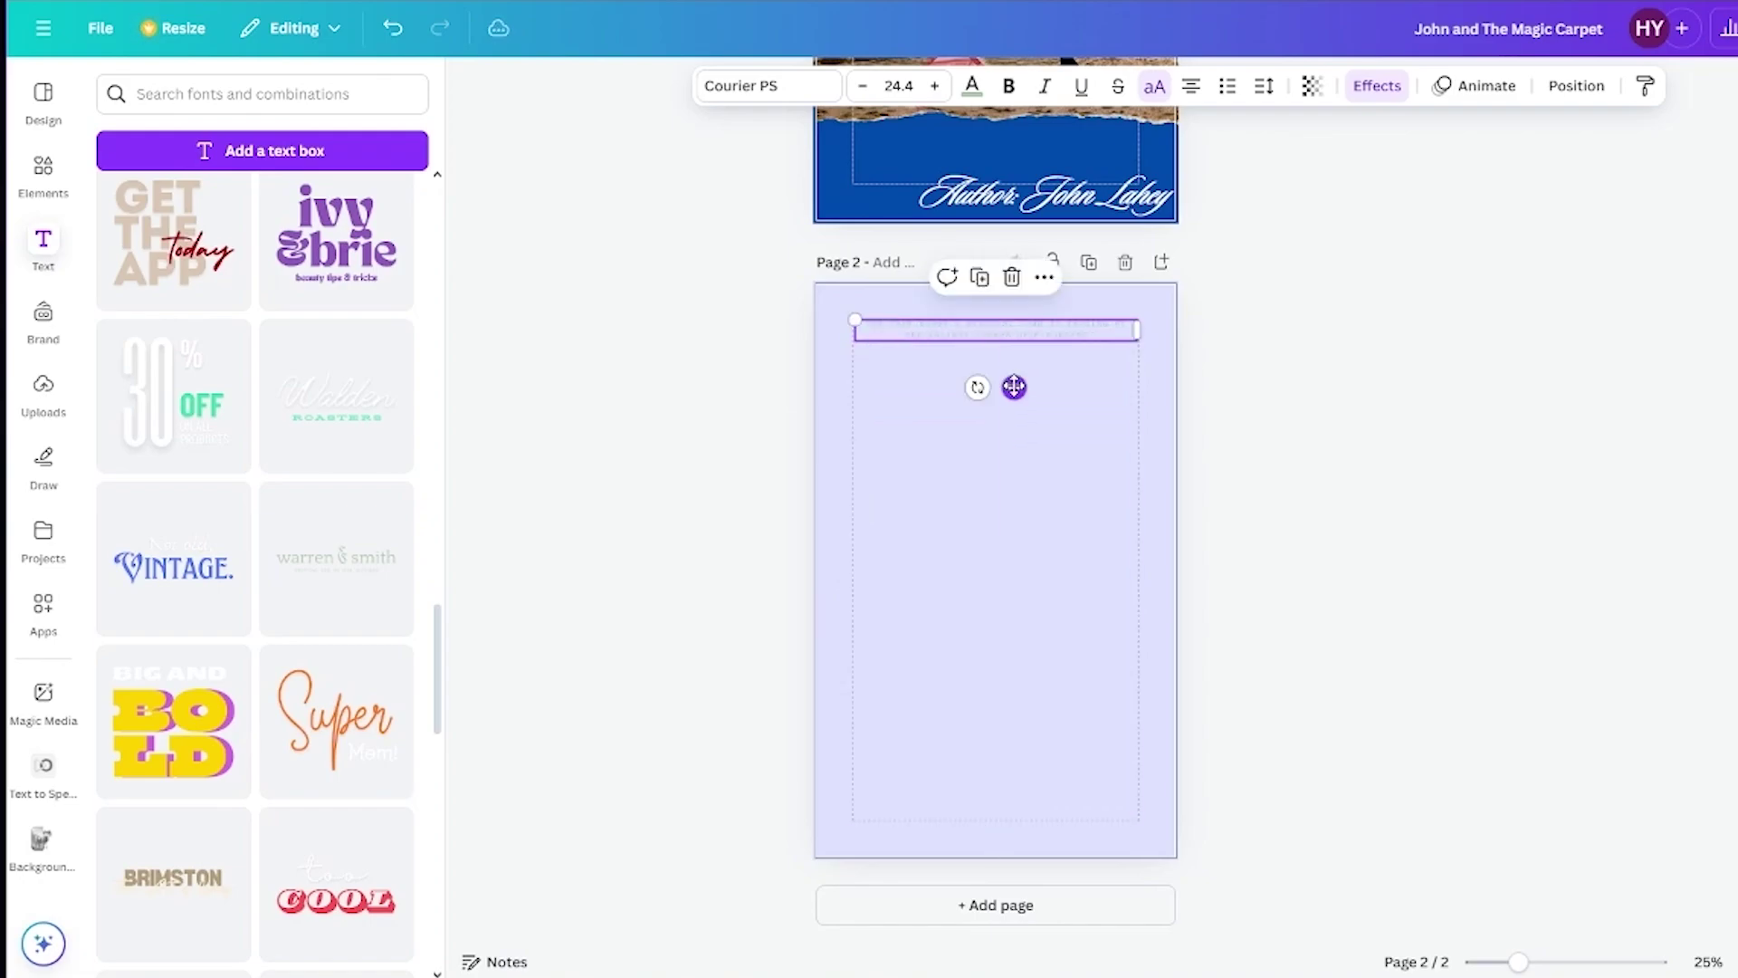
left_click(1192, 87)
left_click(1192, 88)
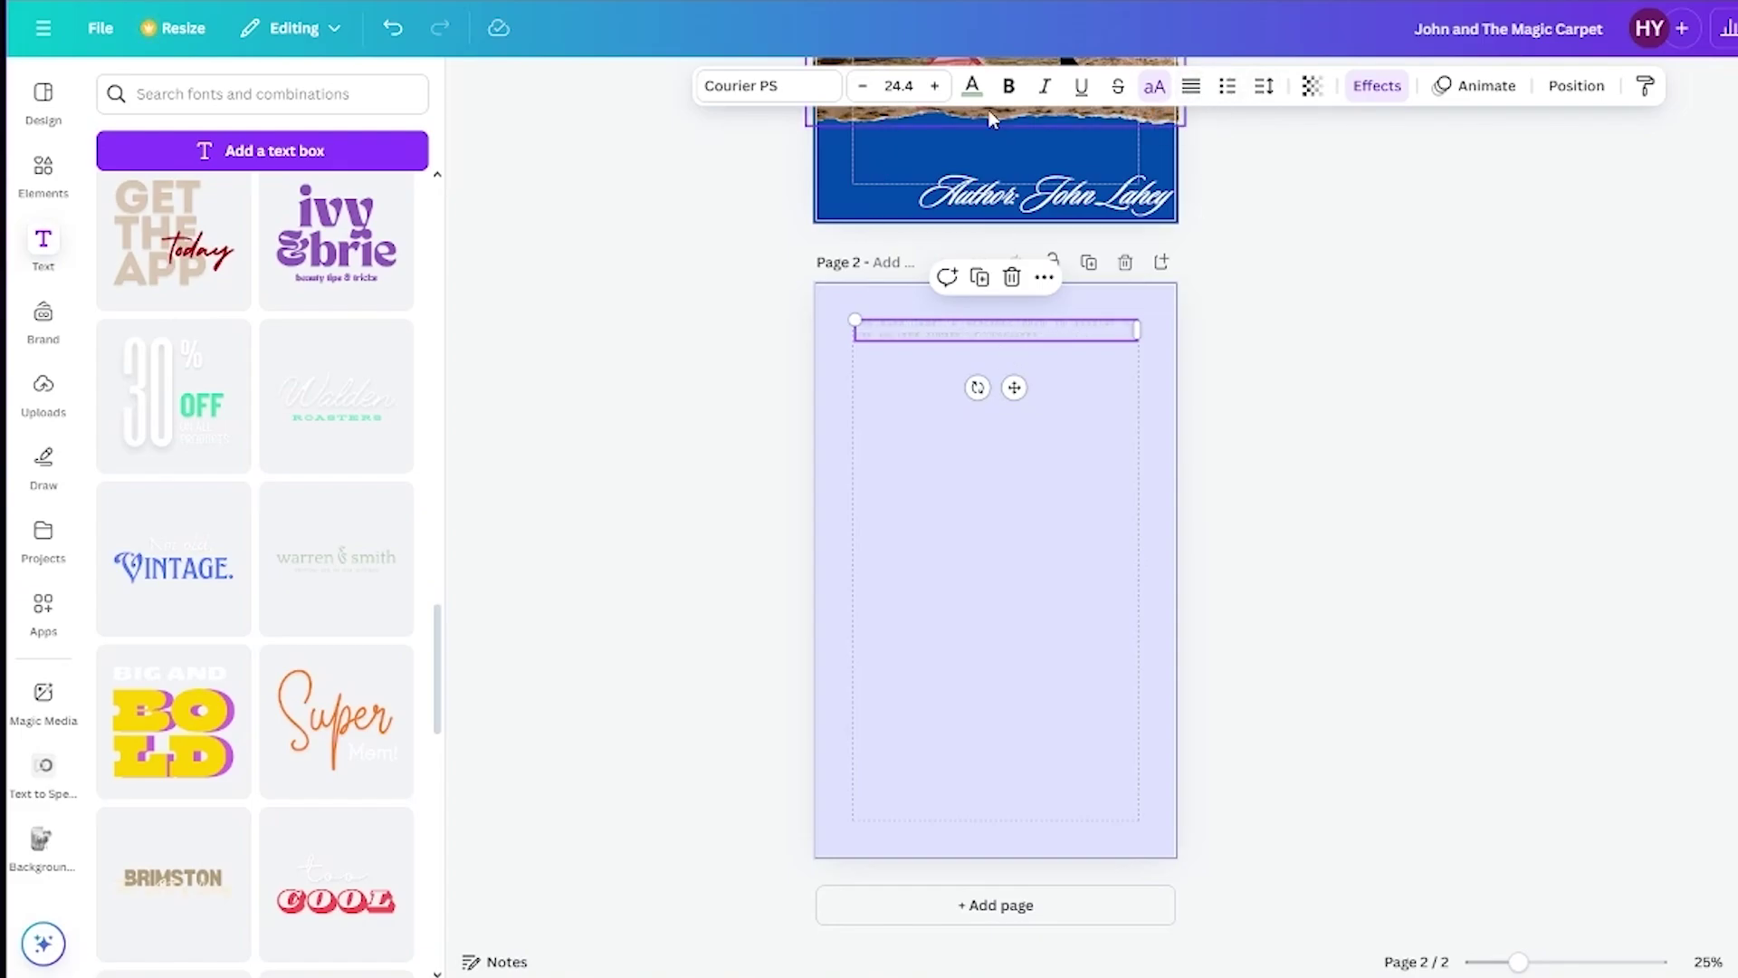
- Make the story text black, bold, and font size 33.4
left_click(972, 86)
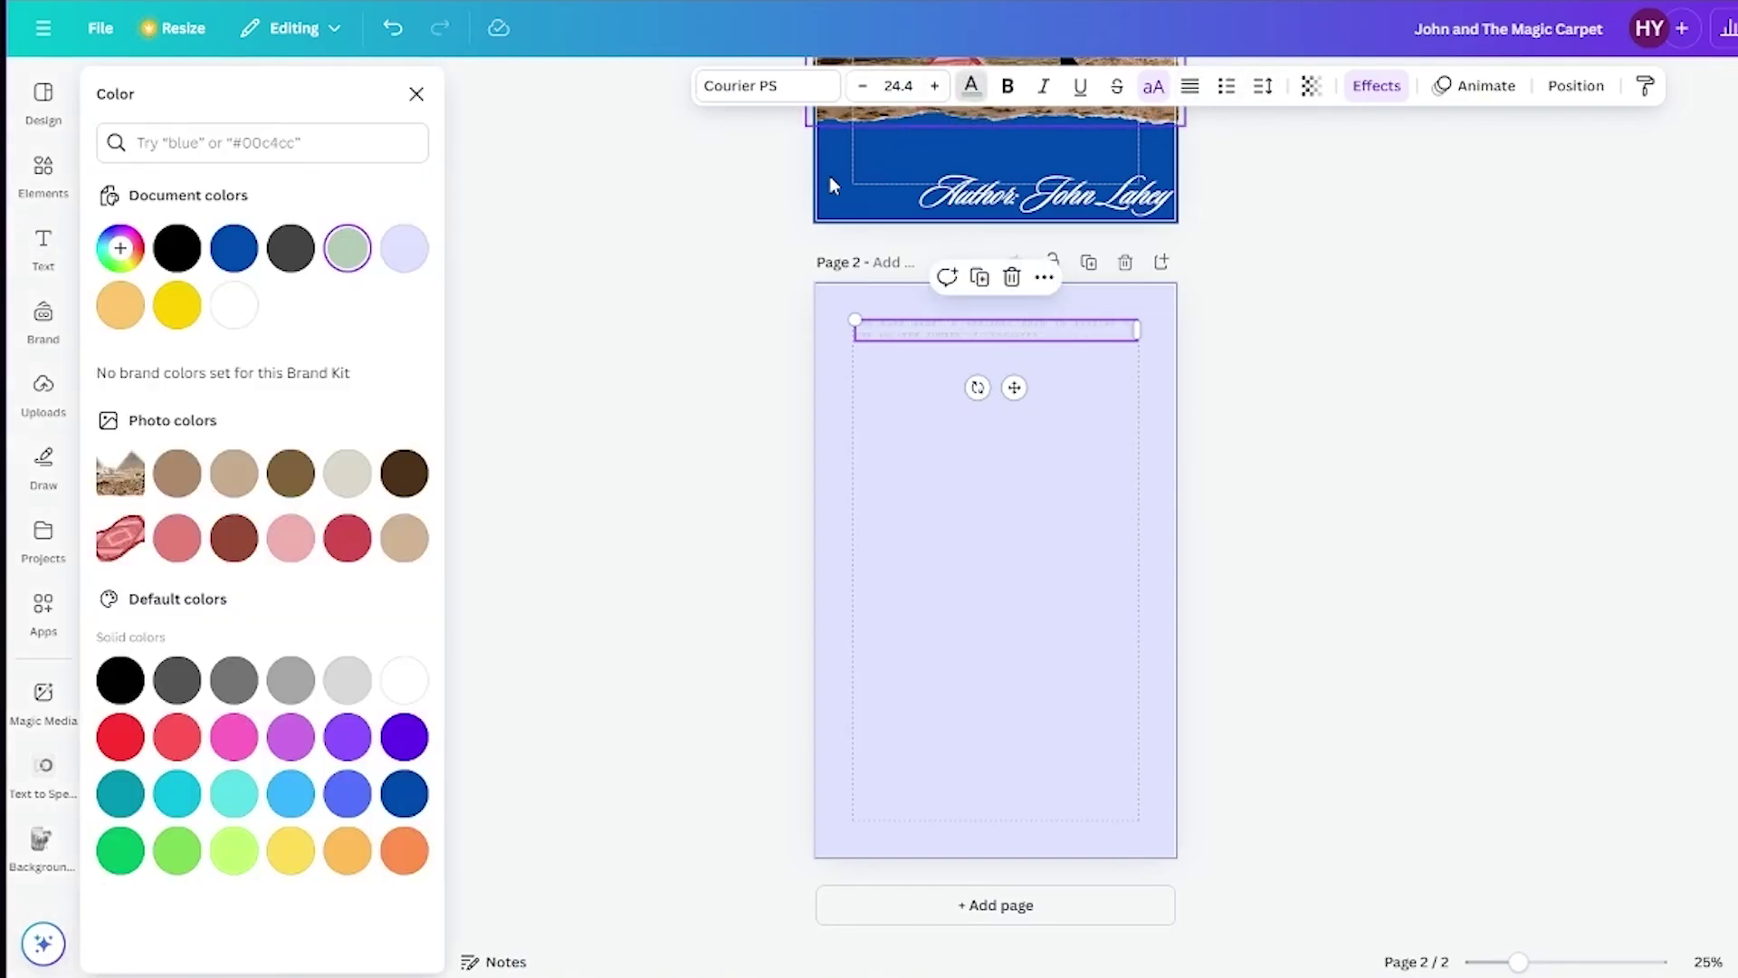
left_click(172, 308)
left_click(121, 305)
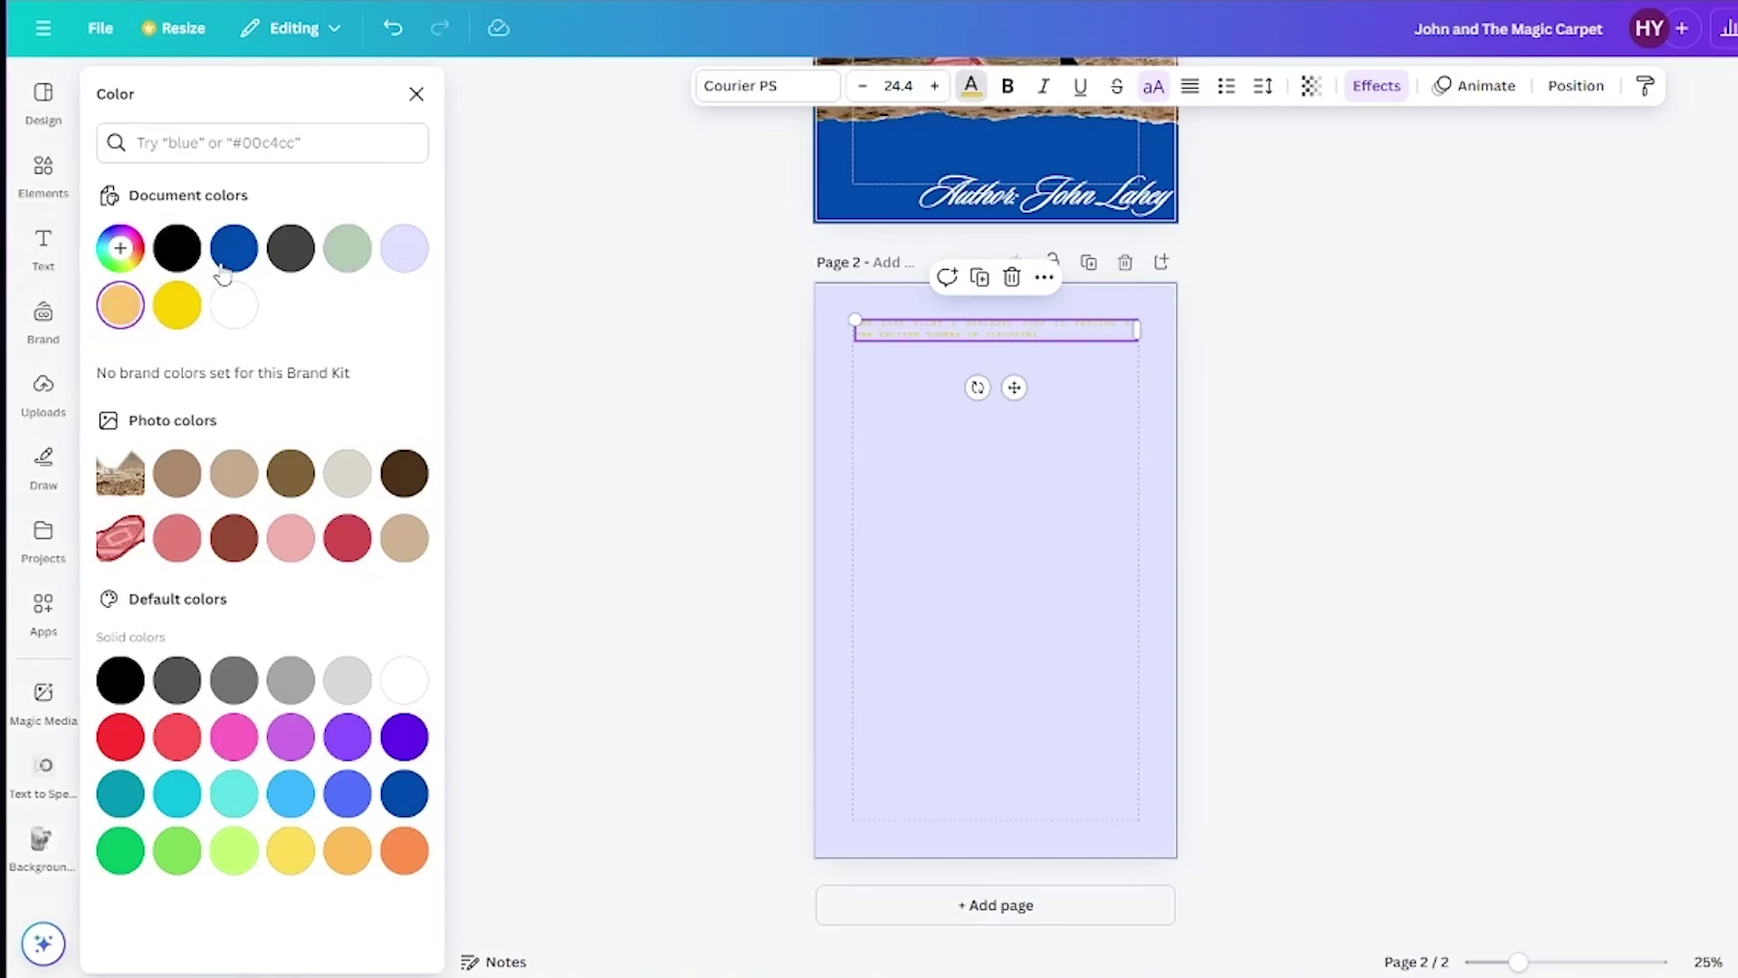
left_click(177, 247)
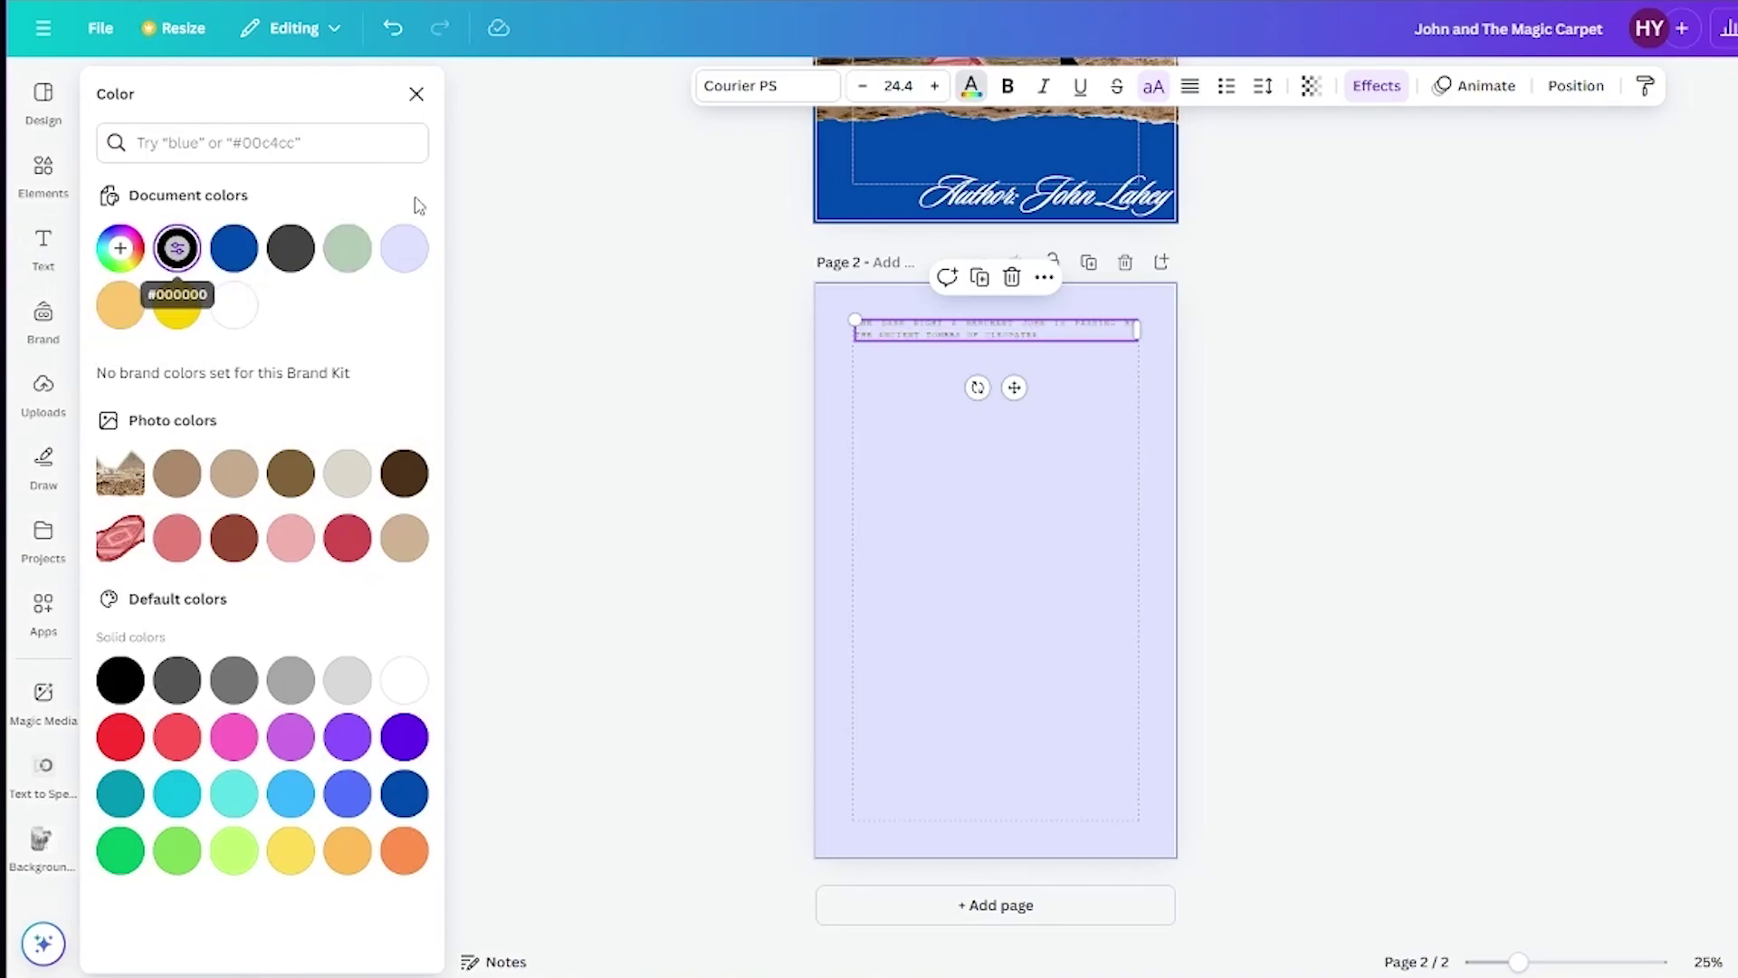
left_click(1003, 88)
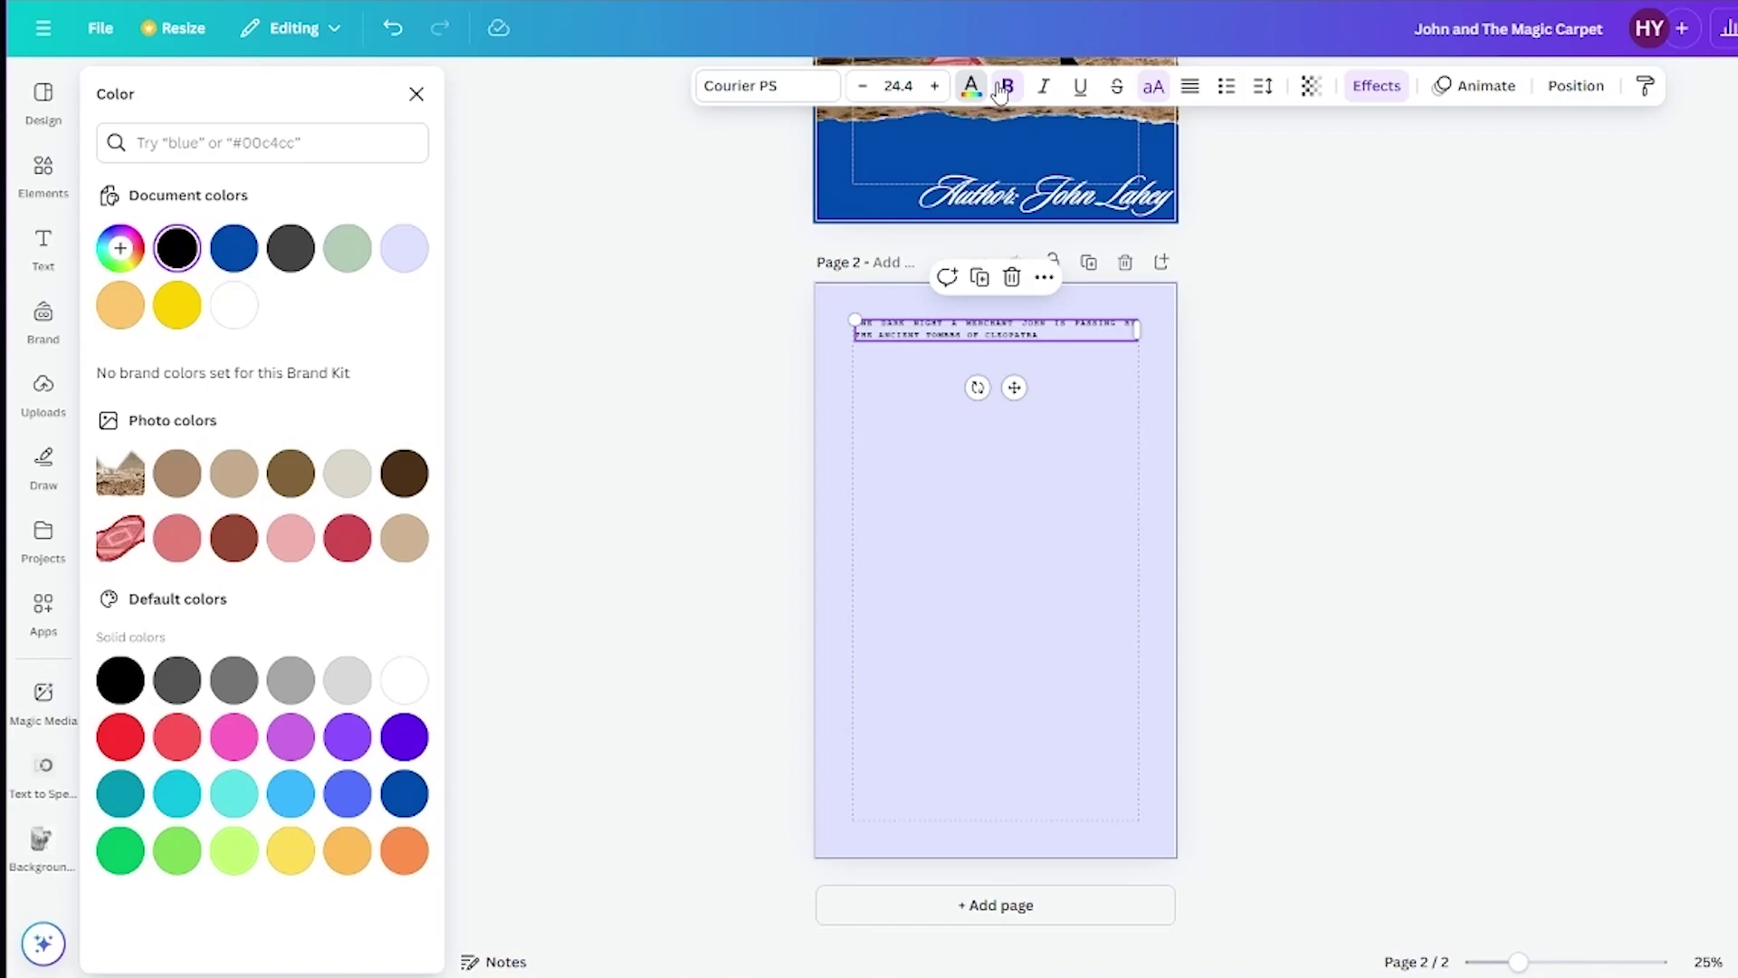
left_click(935, 86)
left_click(935, 86)
left_click(935, 85)
left_click(935, 86)
left_click(935, 86)
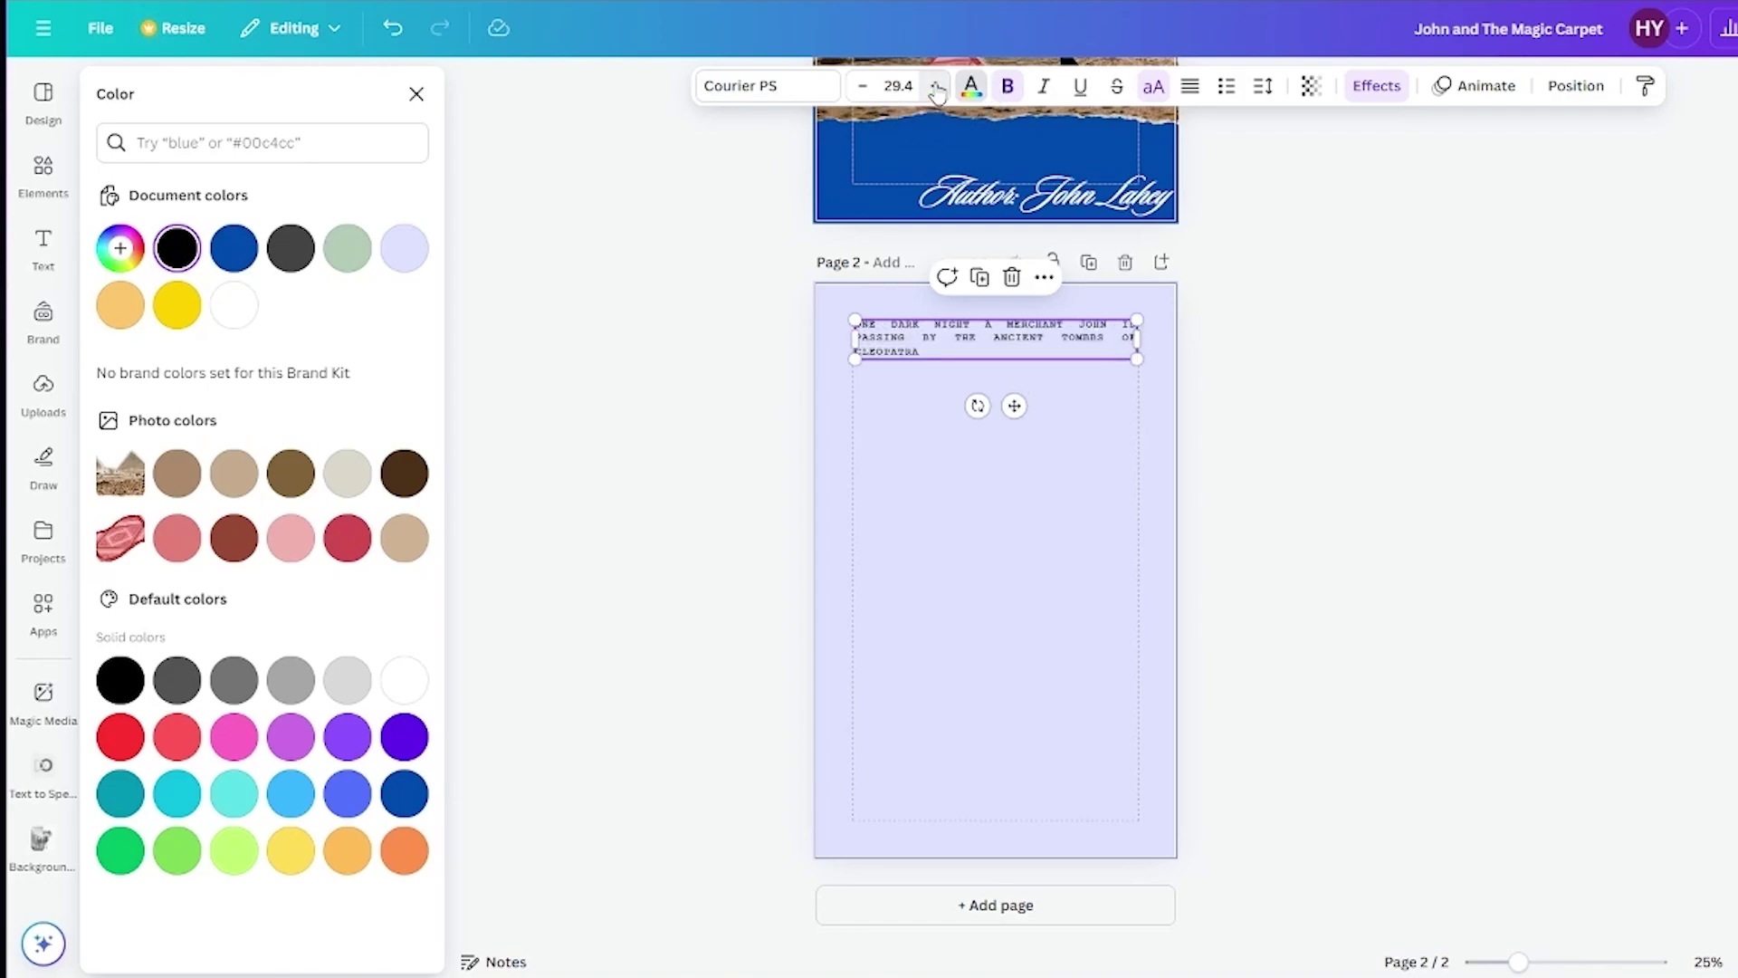
left_click(935, 86)
left_click(935, 86)
left_click(934, 86)
left_click(935, 86)
left_click(935, 86)
left_click(934, 86)
left_click(935, 86)
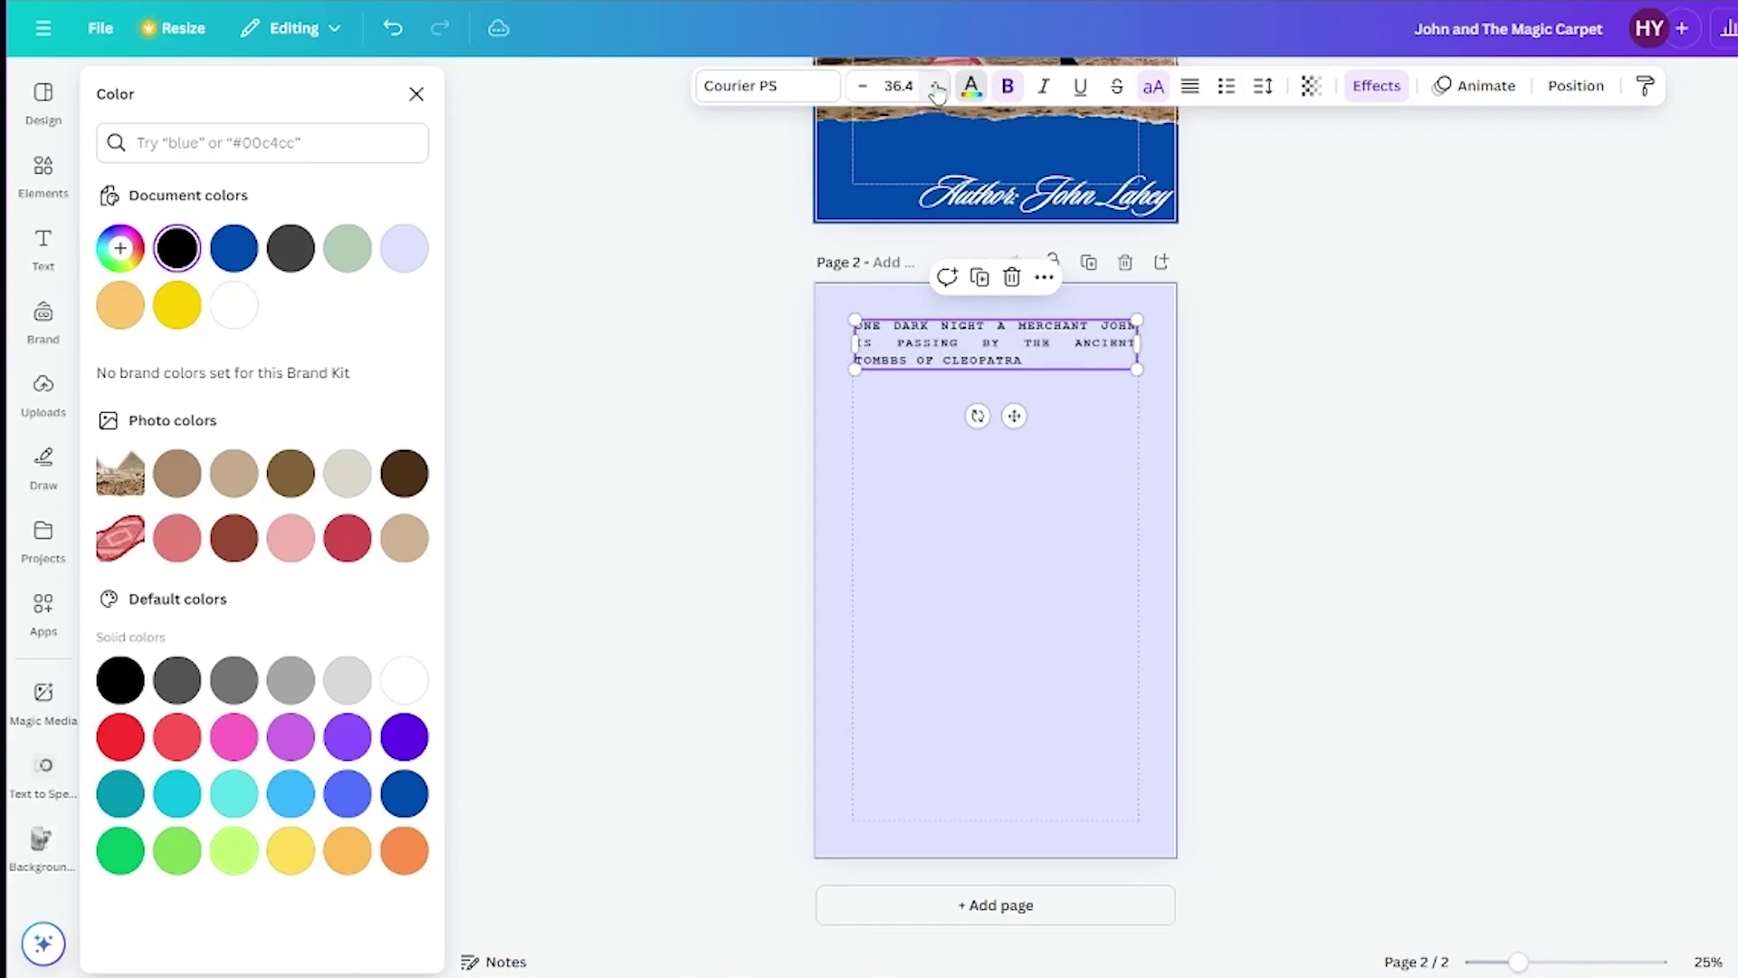
left_click(865, 87)
left_click(865, 87)
left_click(864, 88)
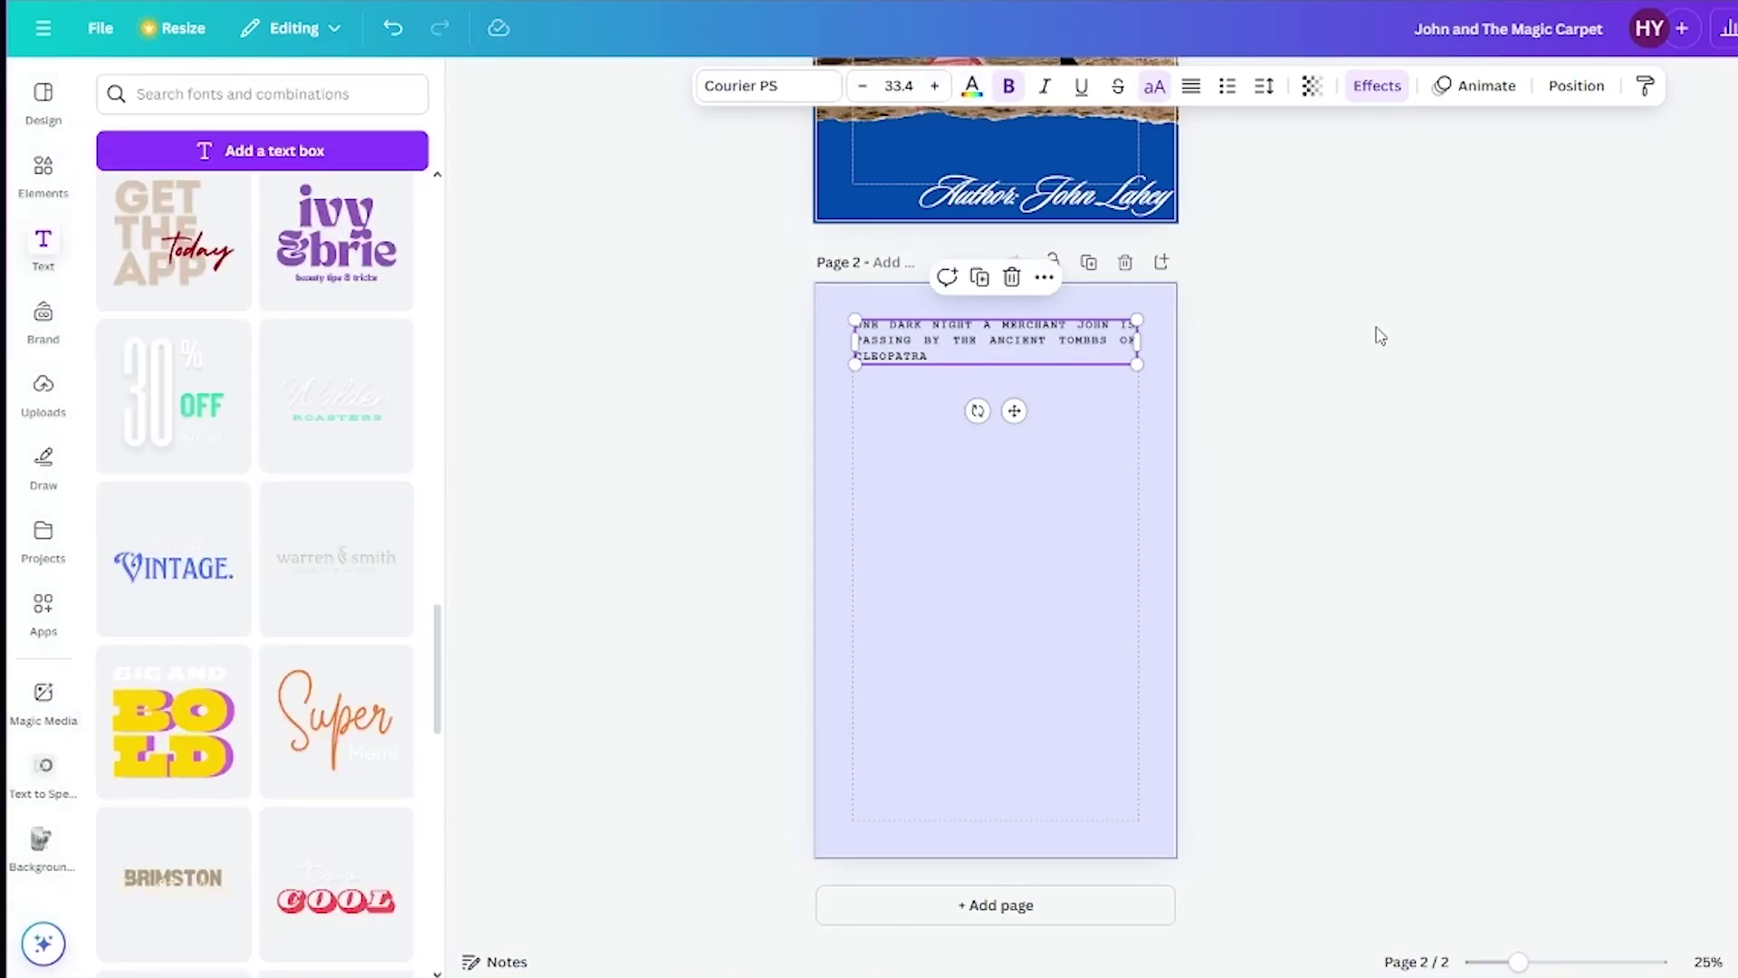
left_click(1378, 335)
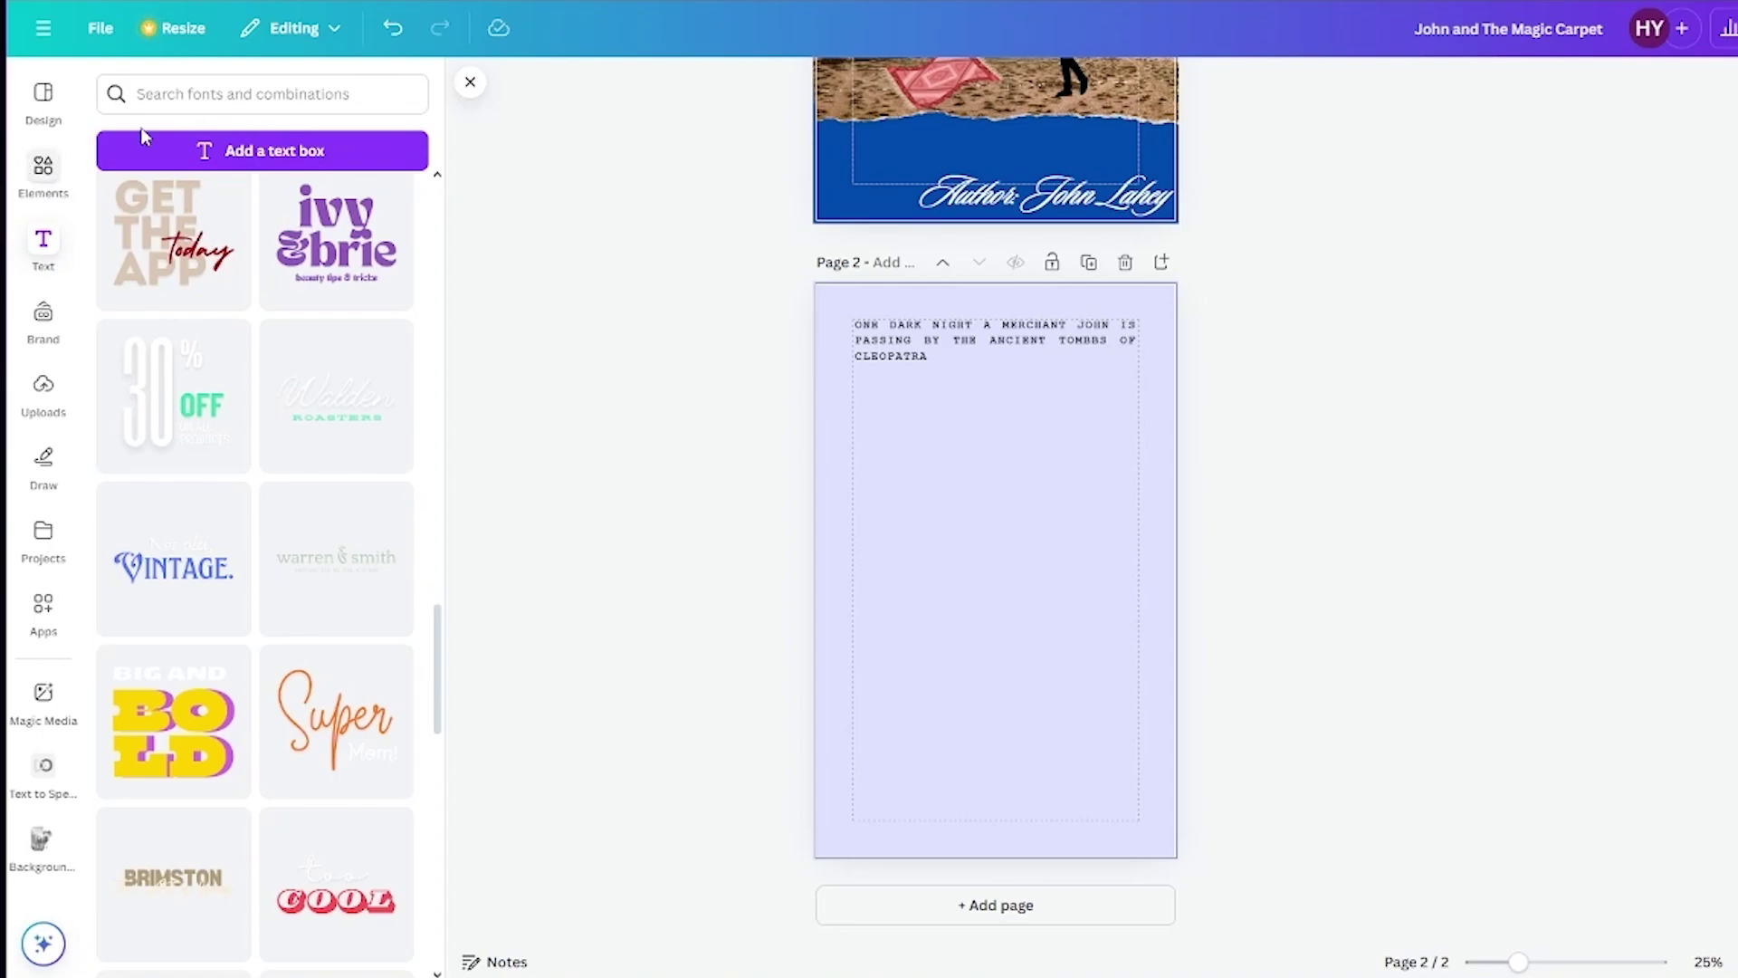
- Turn the GET THE APP today template into a large '1' in page 2's bottom-right corner
left_click(173, 312)
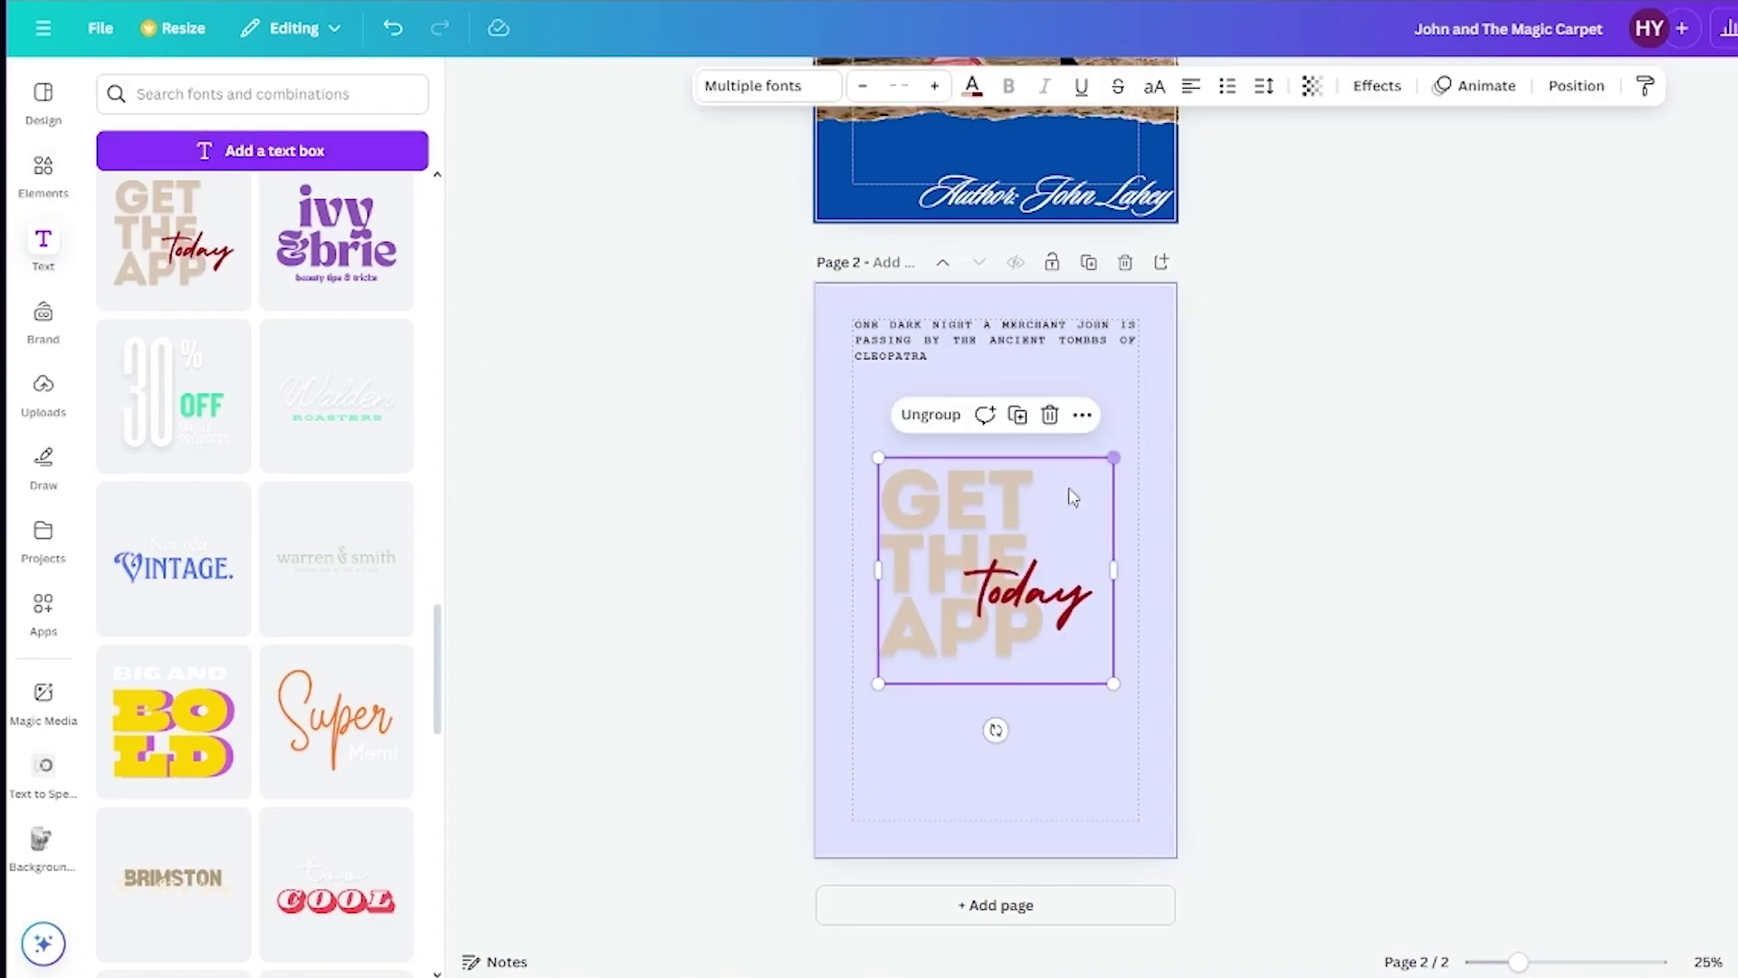
double_click(1054, 597)
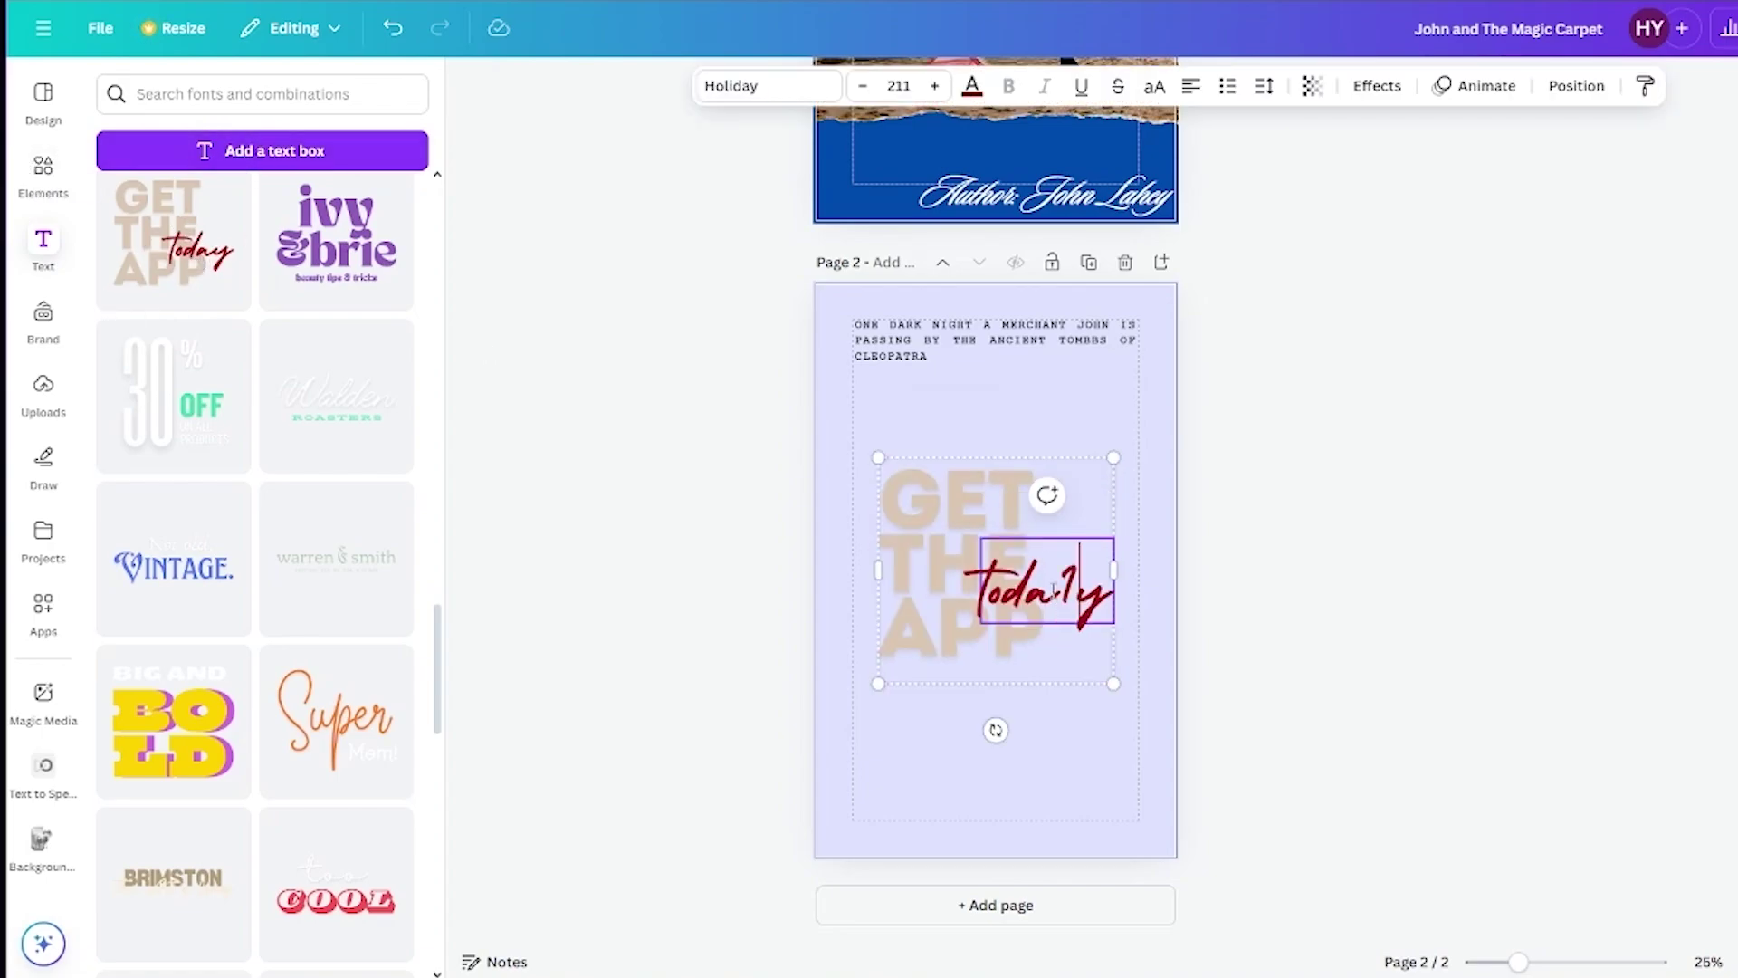
key("BackSpace")
key("BackSpace")
key("BackSpace")
key("BackSpace")
key("Delete")
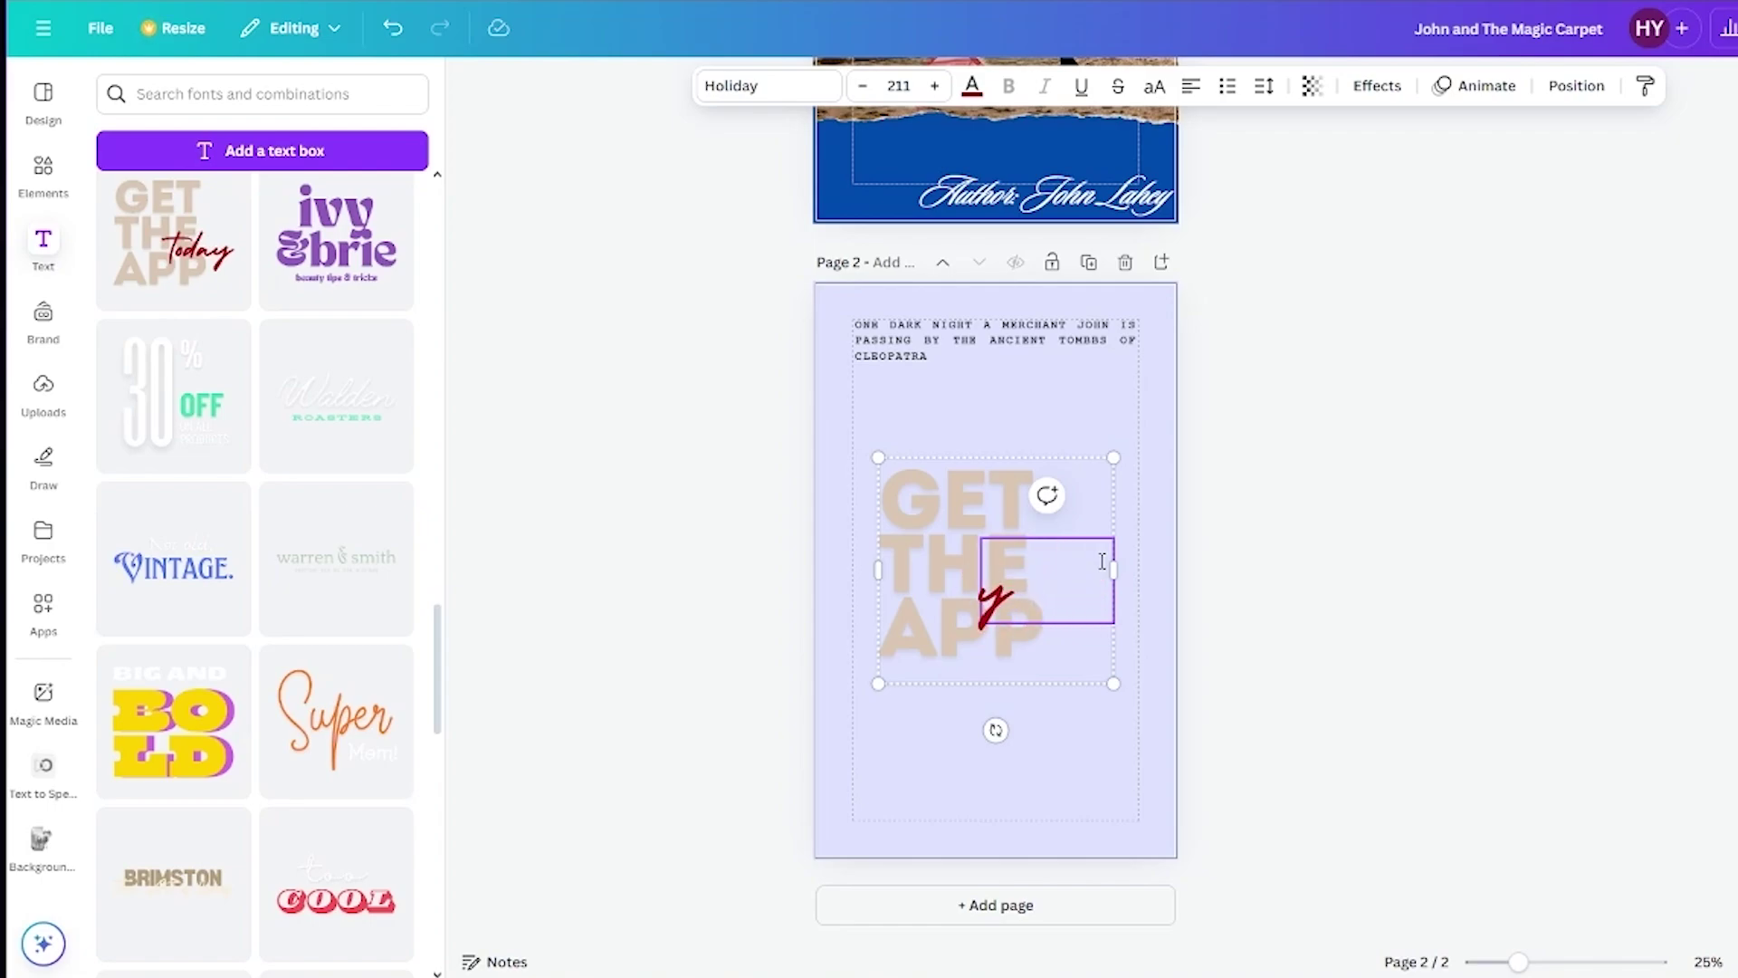
left_click(936, 527)
left_click(936, 527)
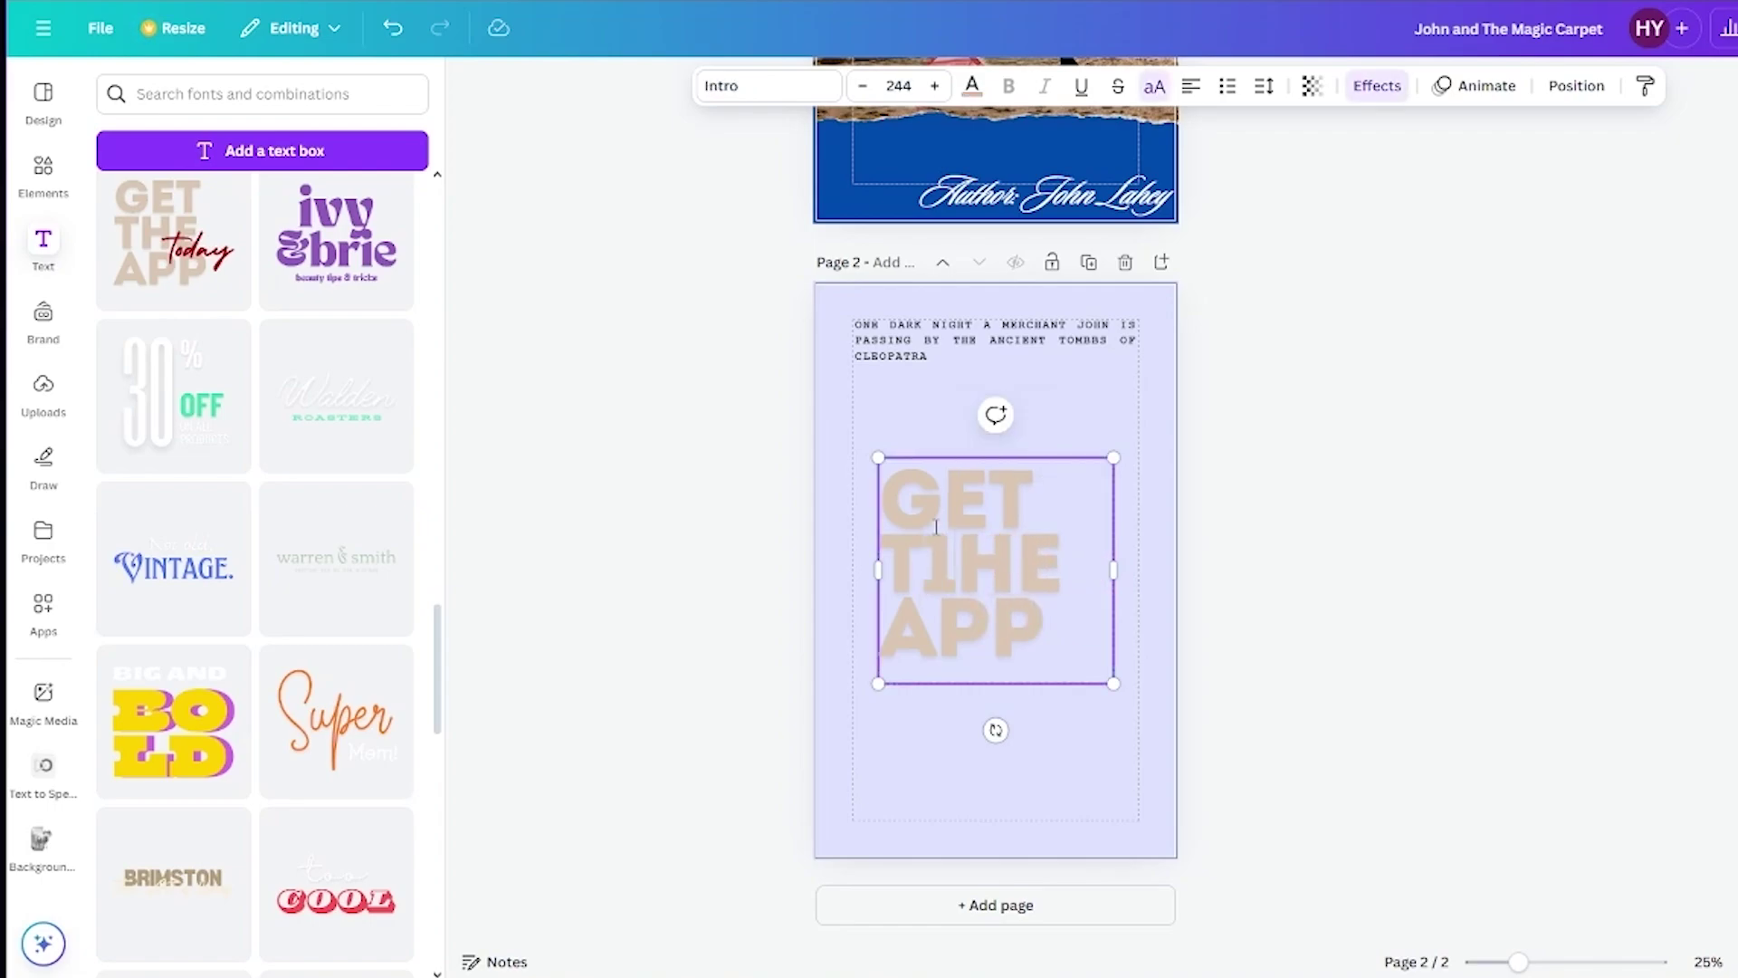
key("ctrl+a")
key("BackSpace")
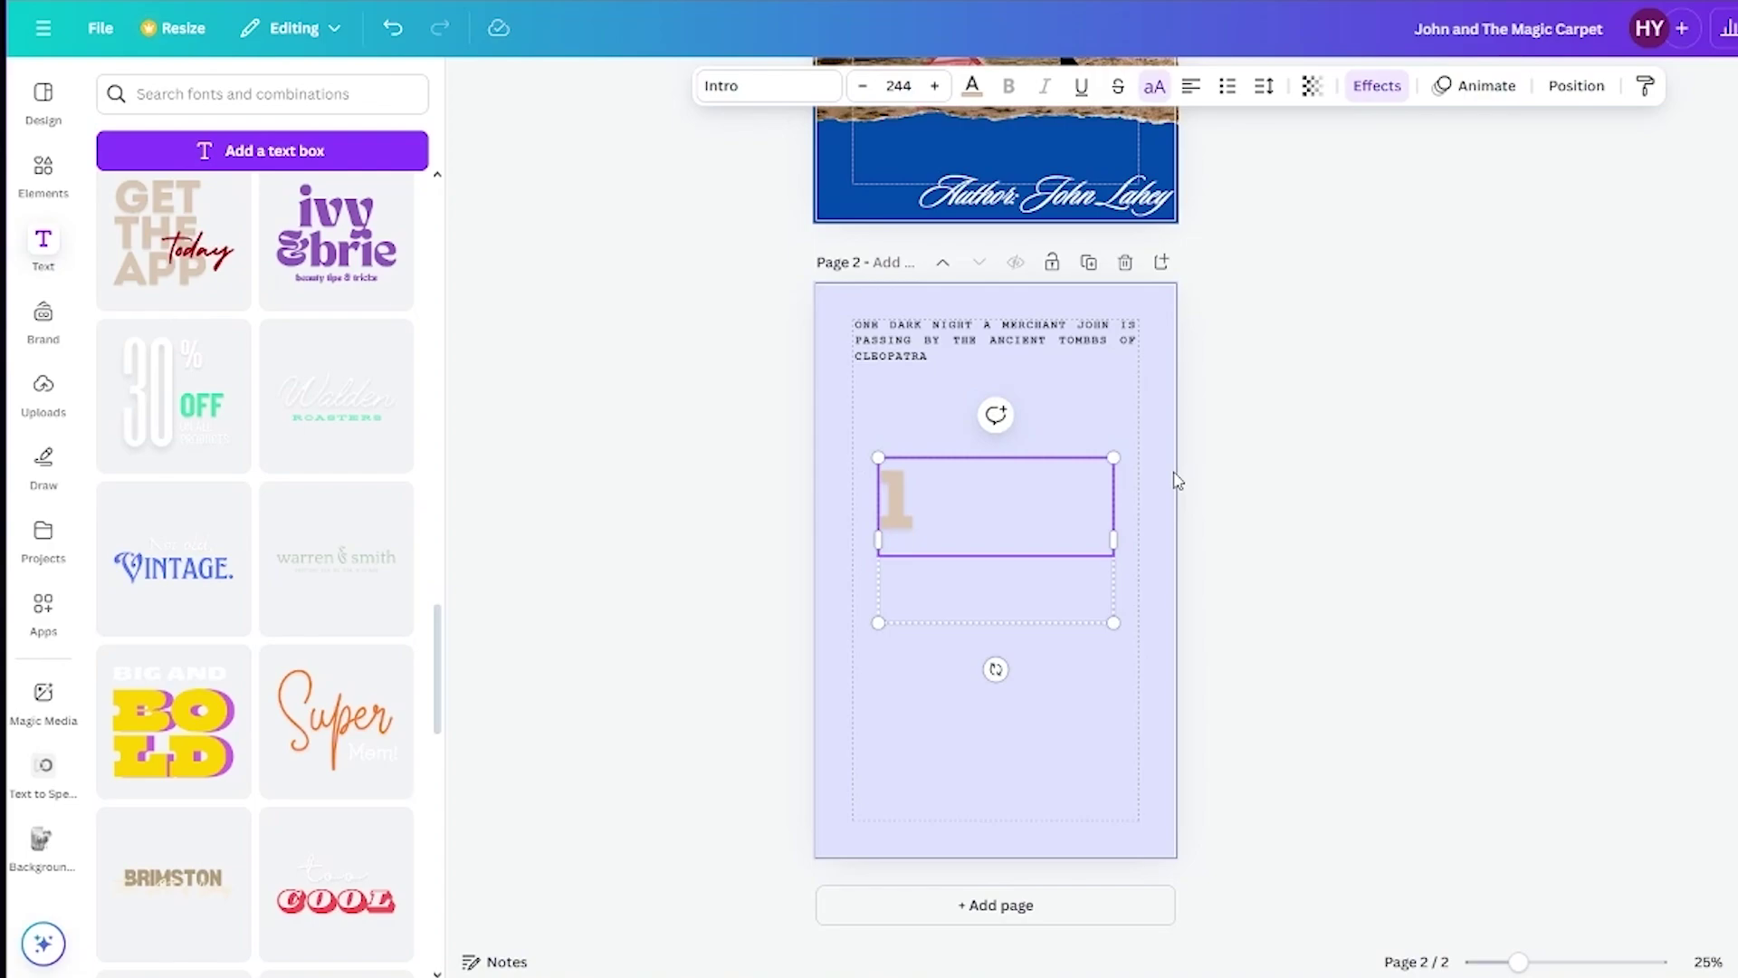
key("Escape")
left_click_drag(907, 491, 1166, 809)
left_click(1270, 768)
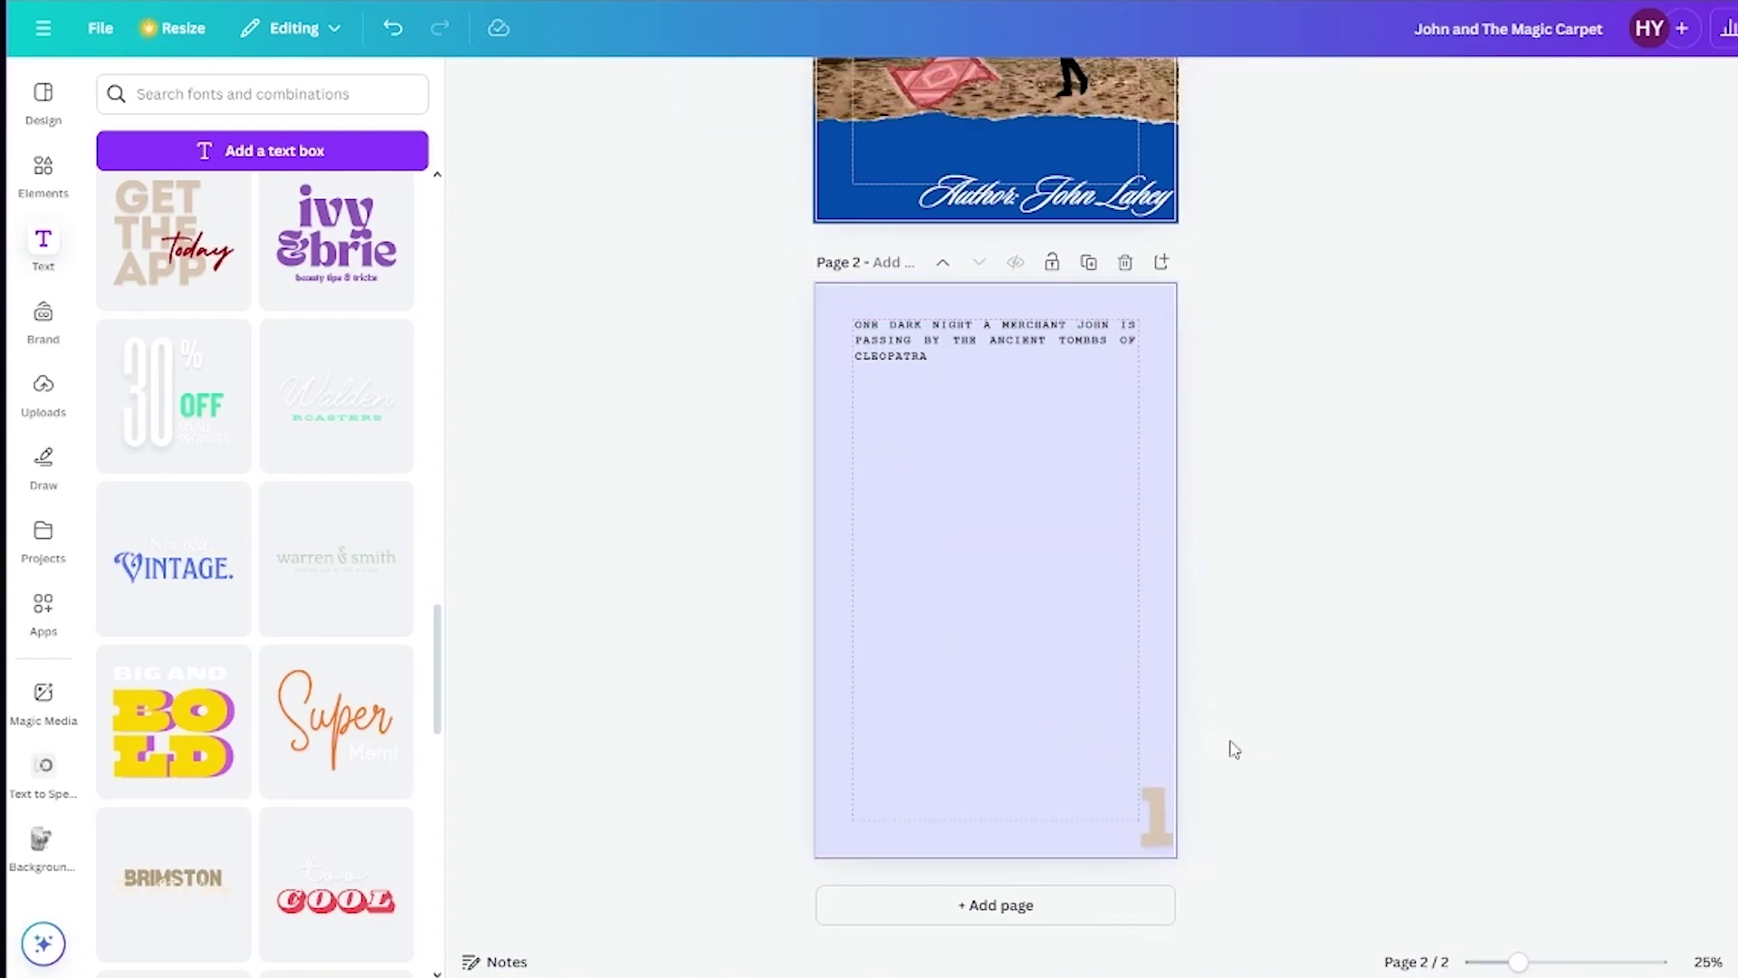
- Append a run of filler text to the end of the story paragraph
left_click(923, 359)
double_click(950, 358)
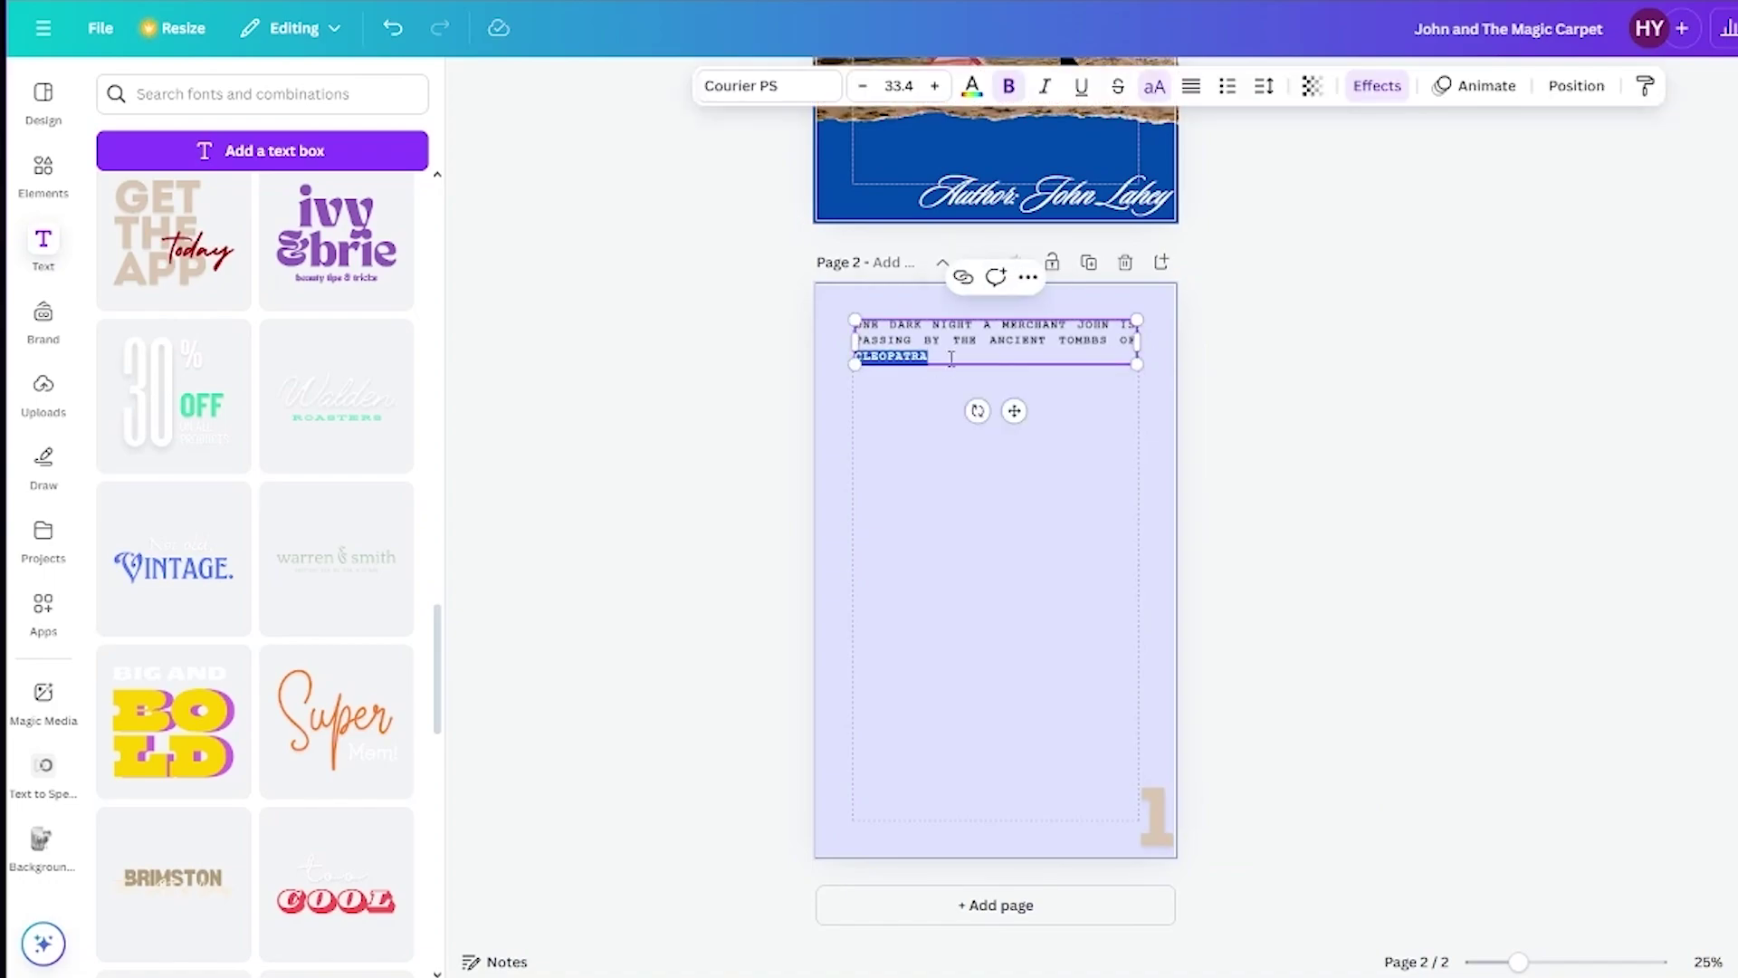
left_click(951, 358)
type("jbkhjh gh gjh gjh gjh gjh gj")
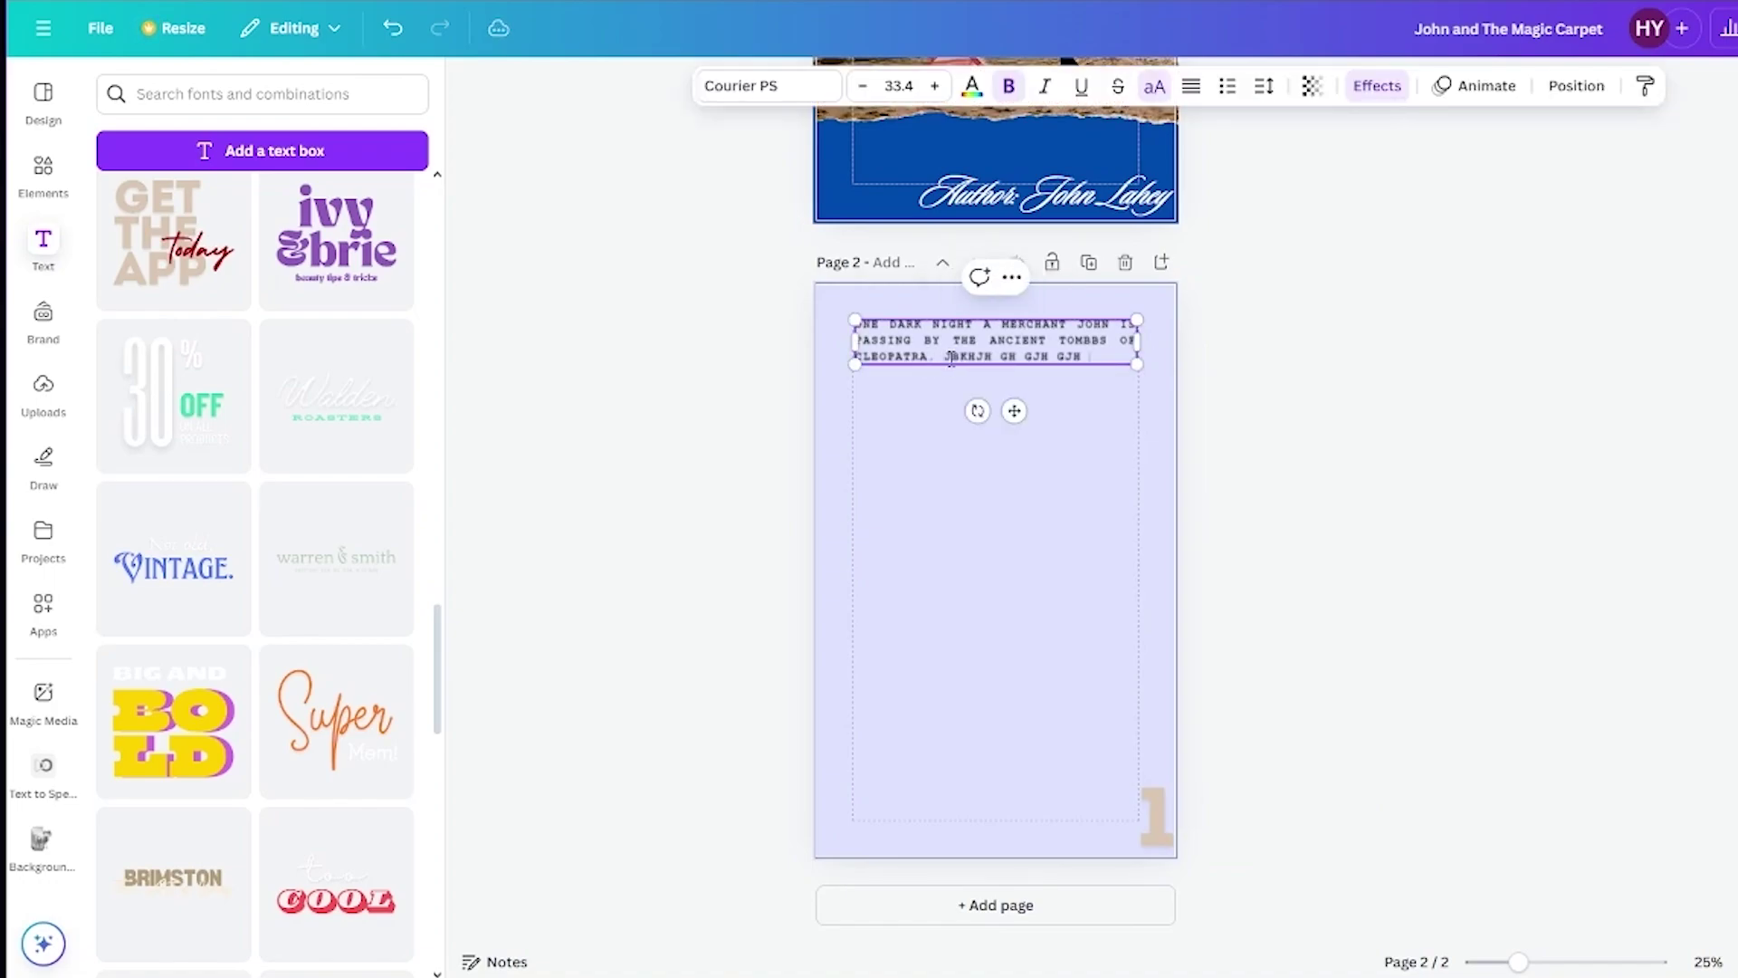
type(" hgj hgj hgj hj hb jb jv")
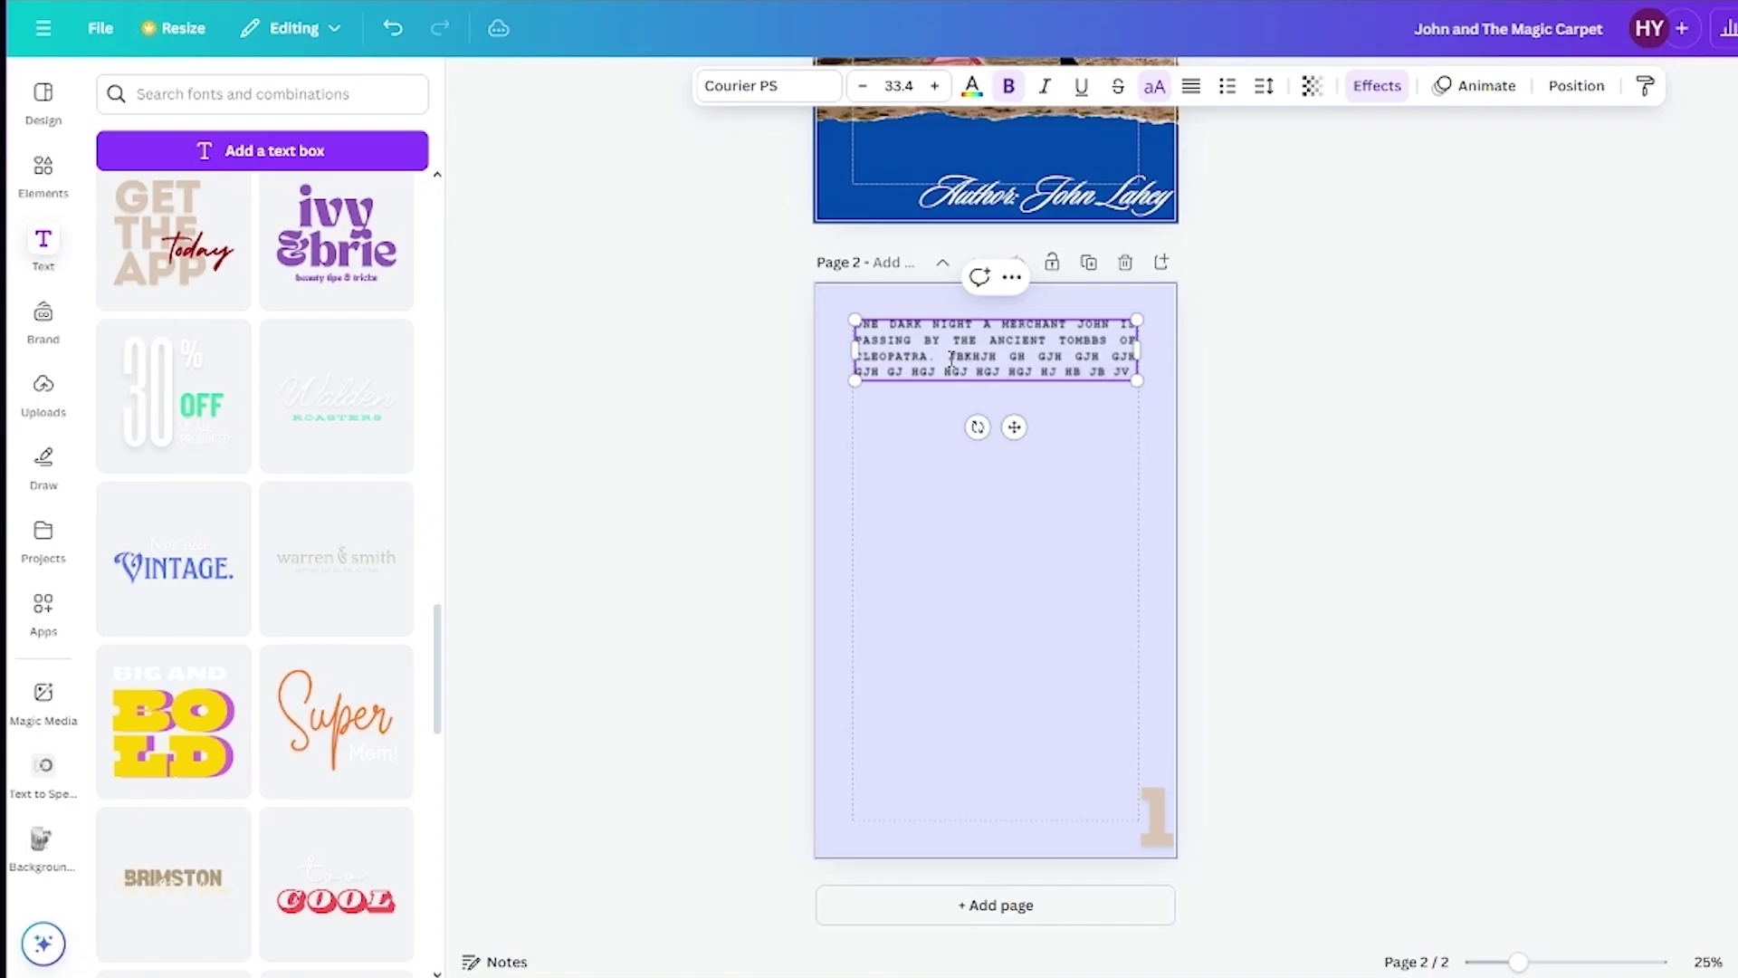
type(" uygv ytfd tyv ygcfyt ftr dr f klj pk lknb v cgf")
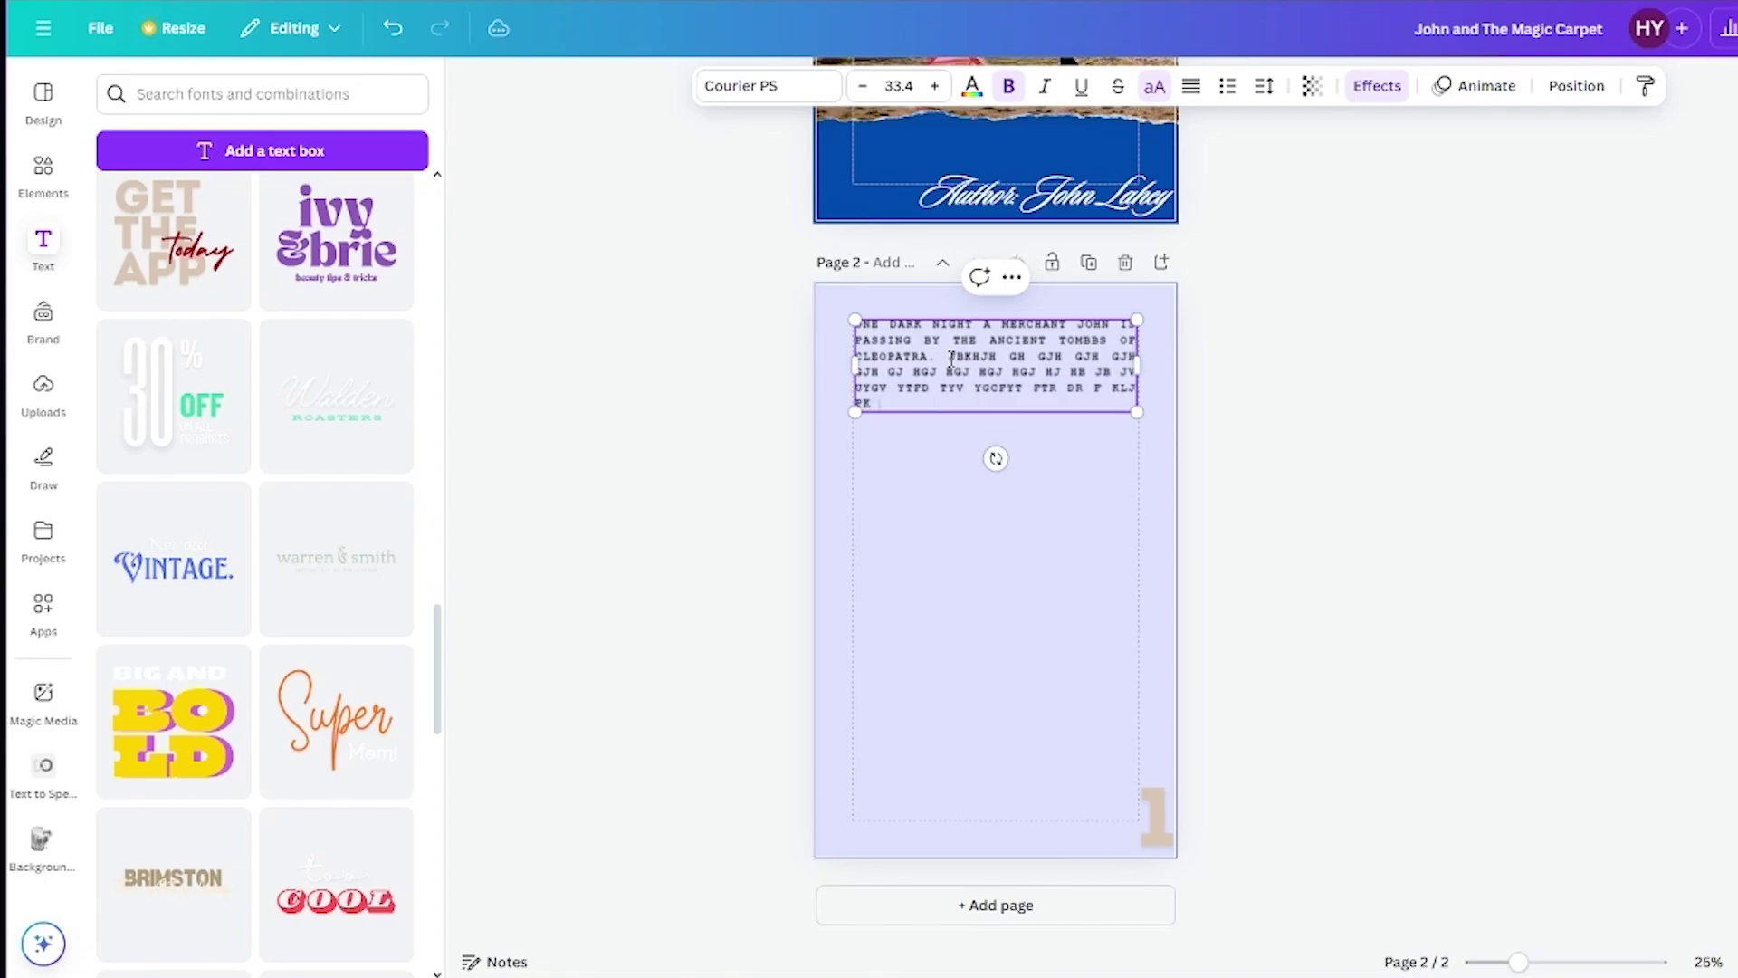
type("x rt g v hgc rf 7uy yygt ctr")
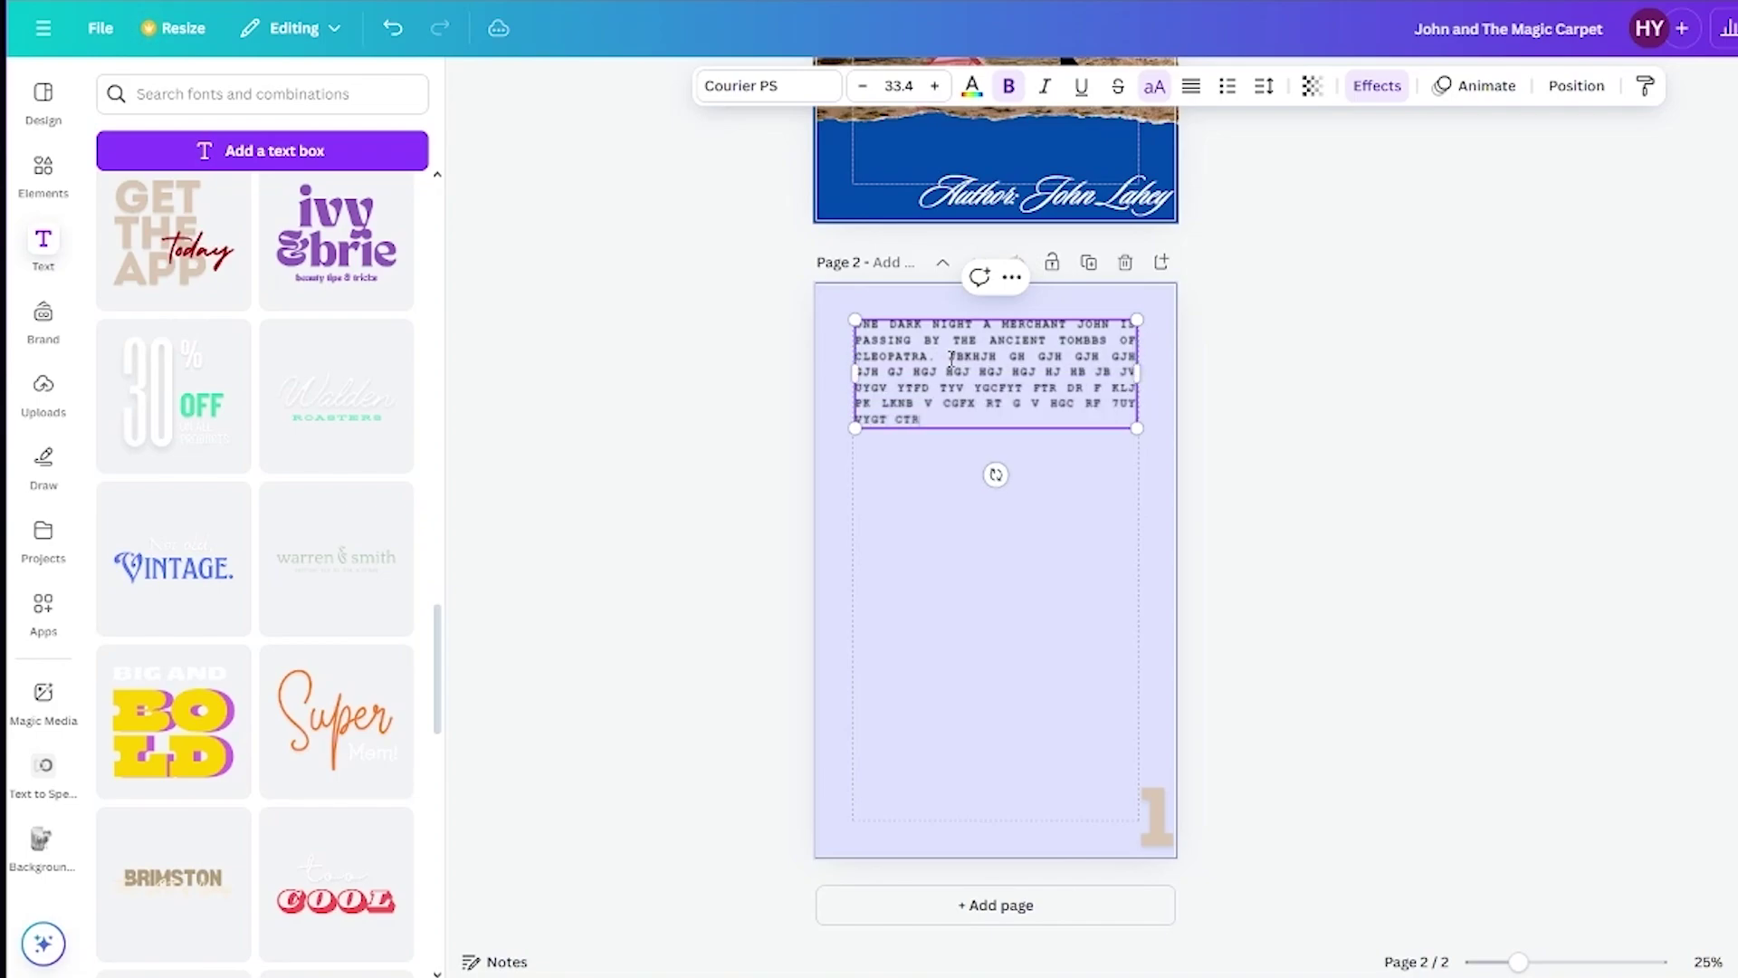
type(" d7u yg yhcytr rd yt6f uyv yghtc dtyf ty")
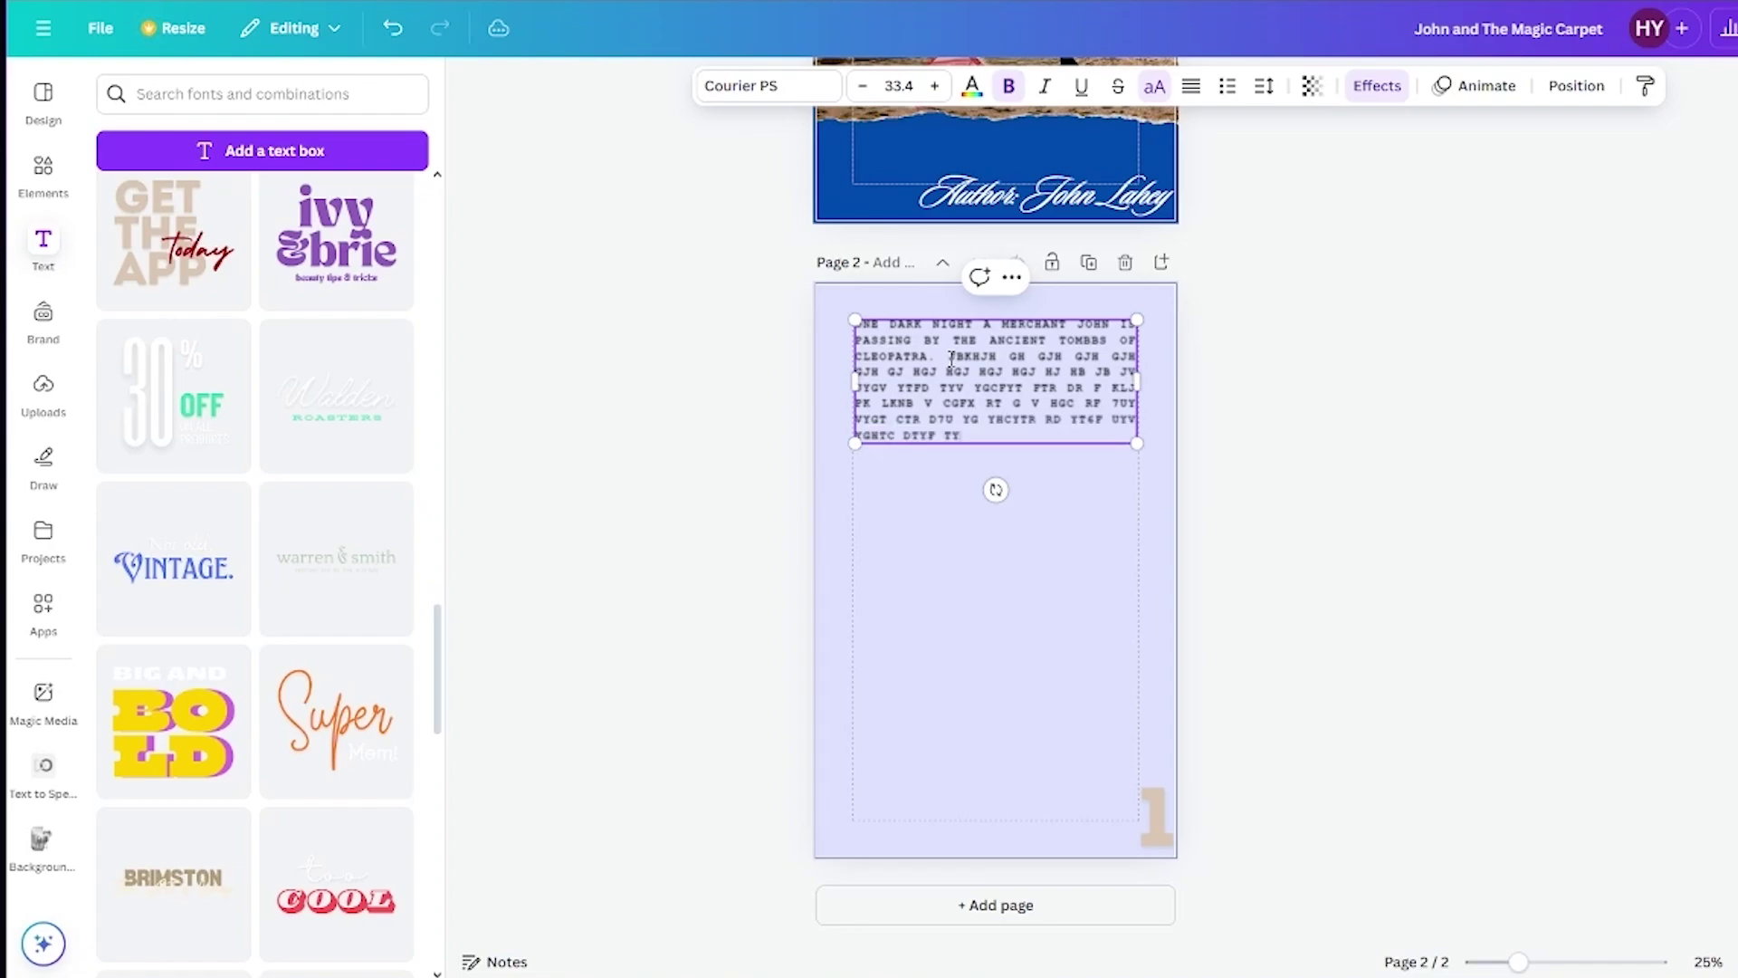
type("g u vygh fcdytg ggu hjcytgfdcy tg")
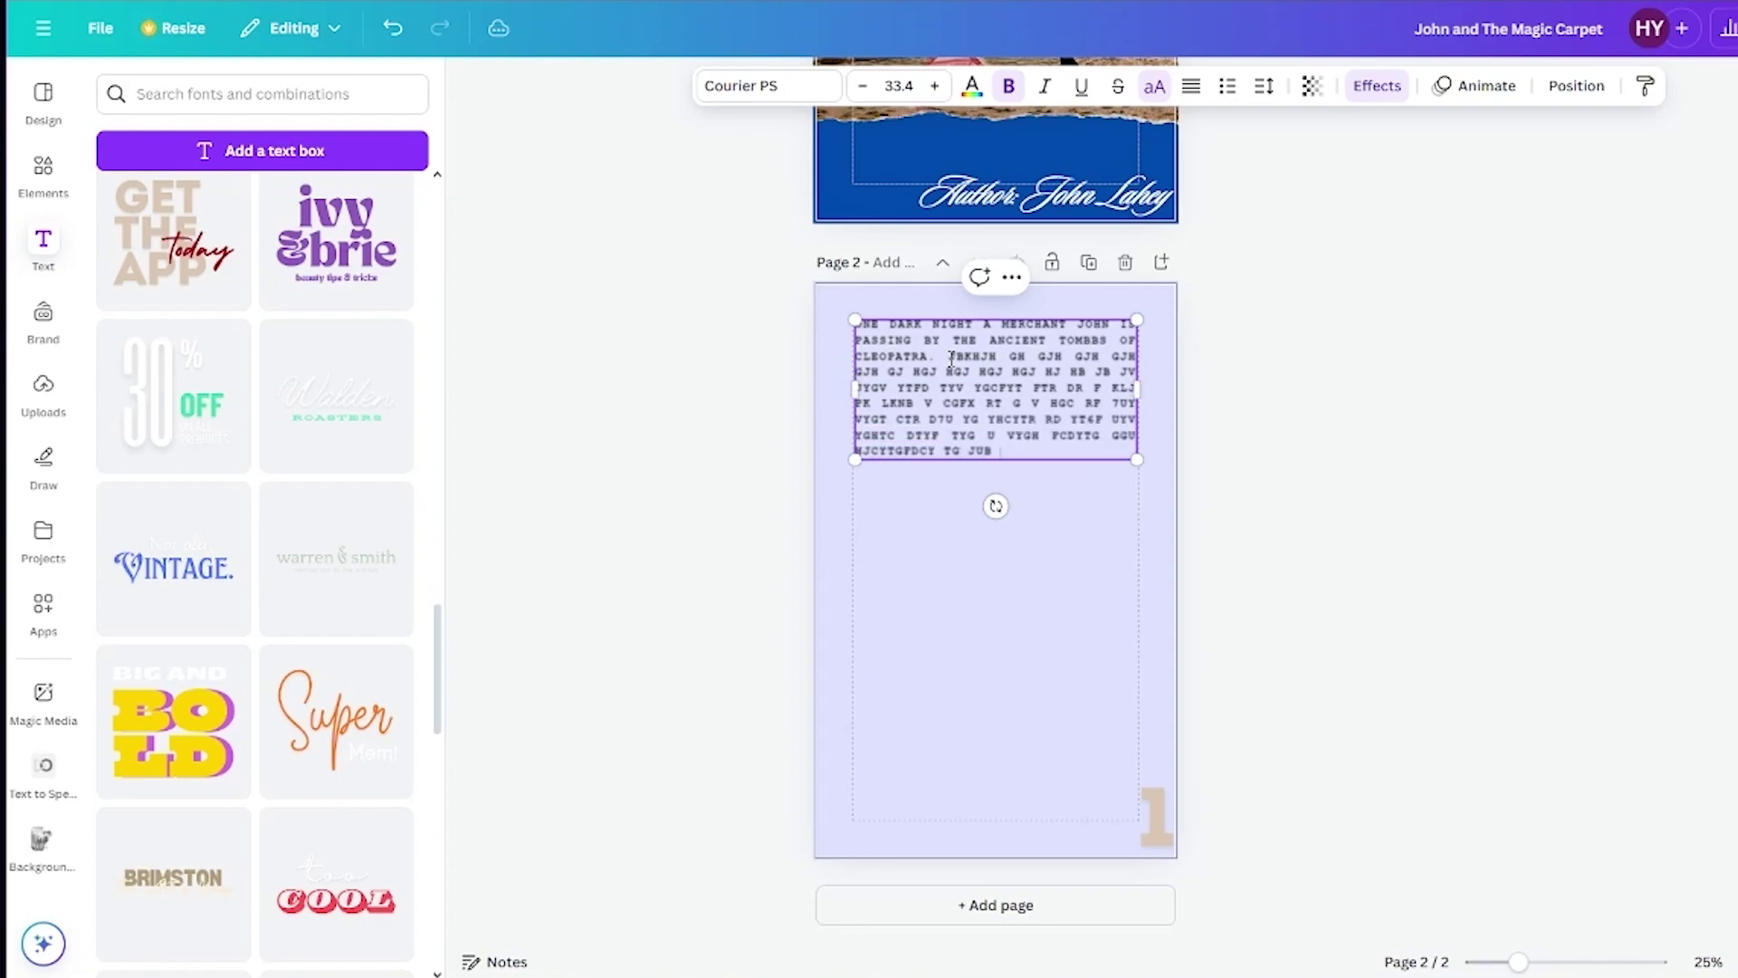
left_click(1342, 431)
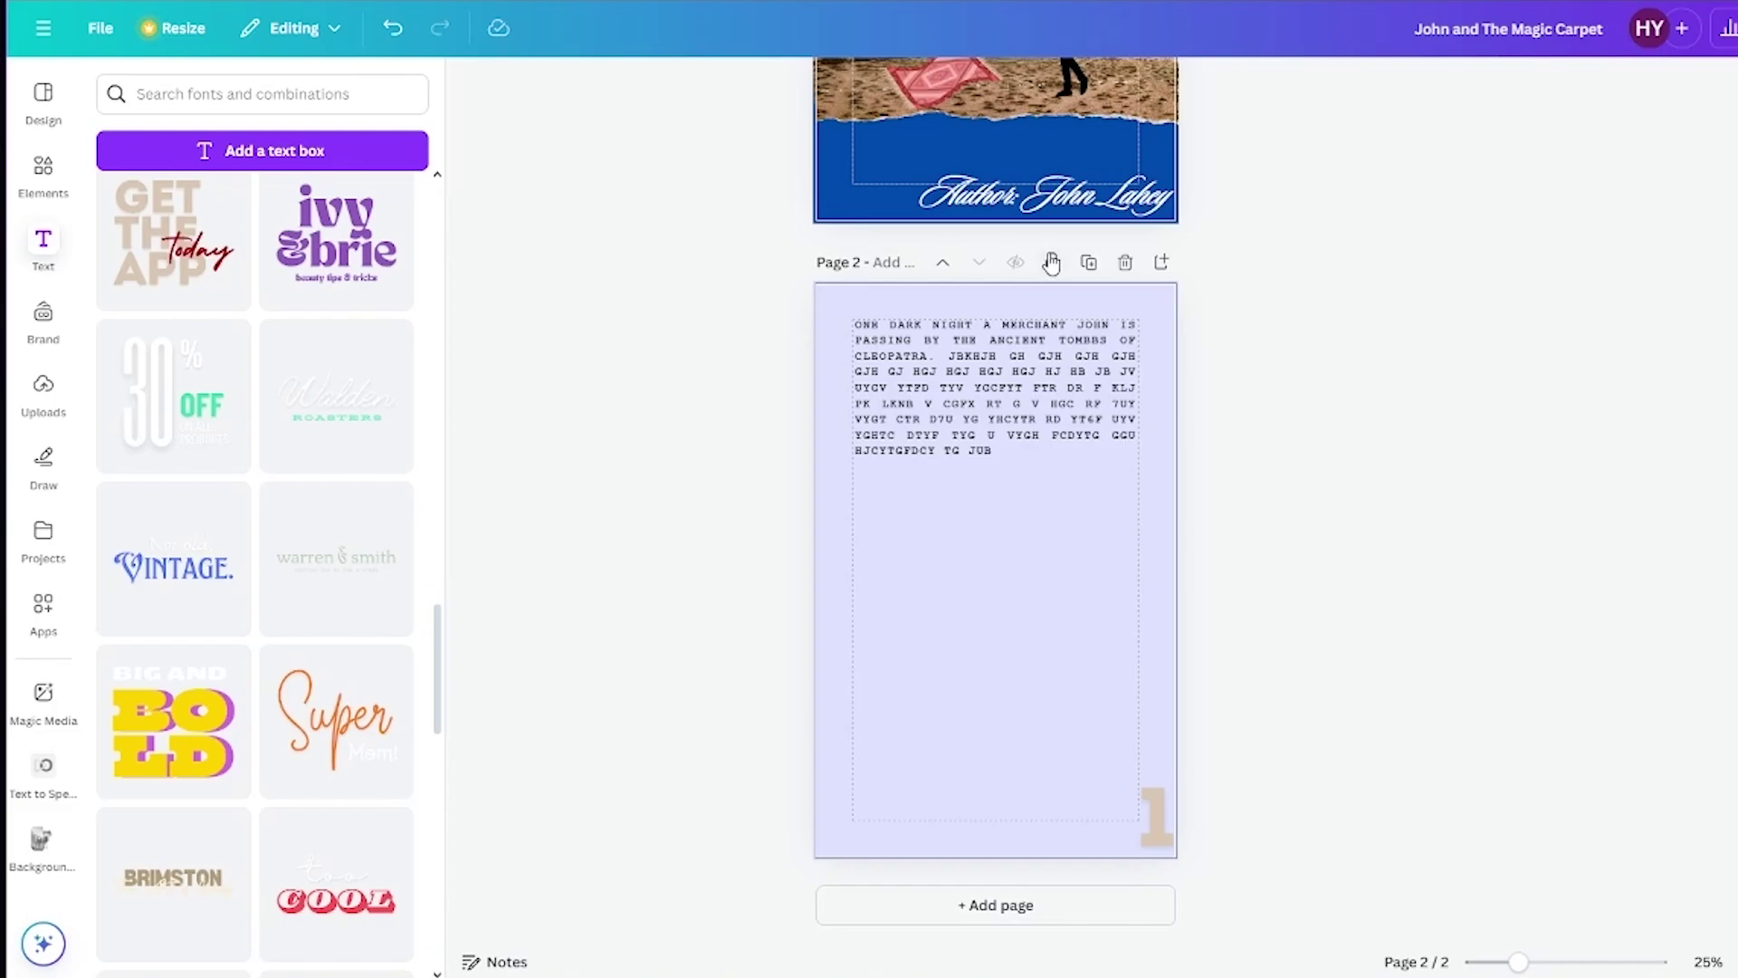
- Duplicate the story page four times to create pages 3–6
left_click(1087, 264)
left_click(1087, 263)
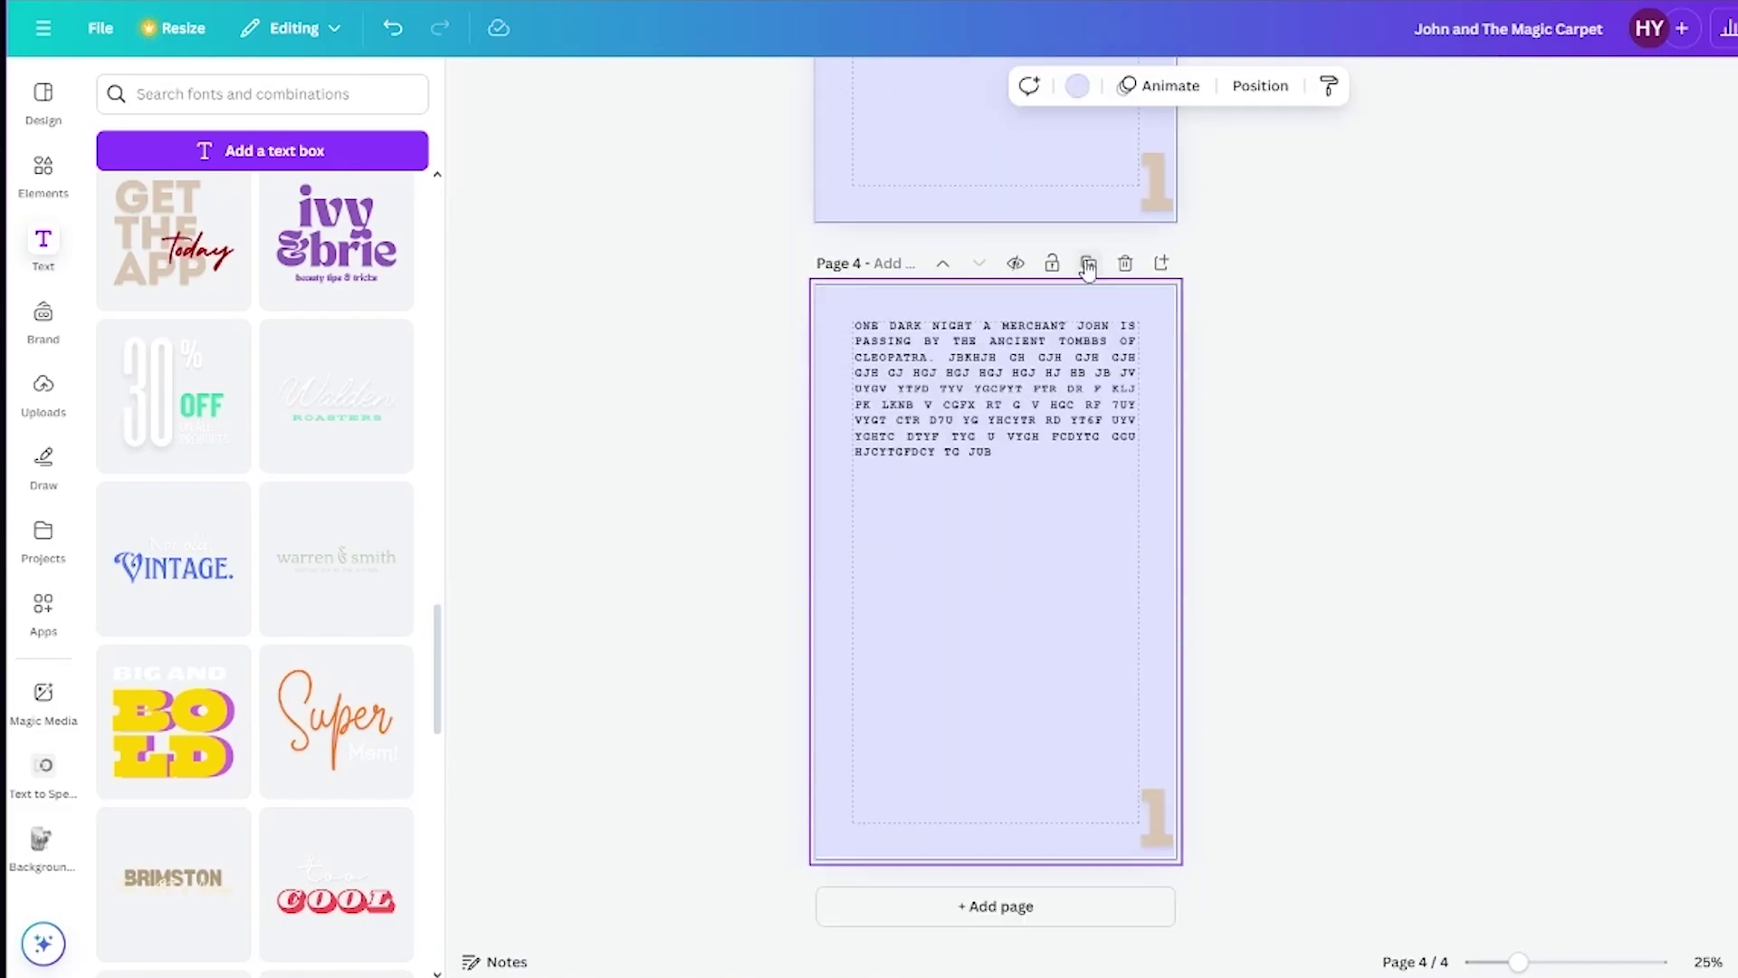
left_click(1087, 264)
left_click(1087, 263)
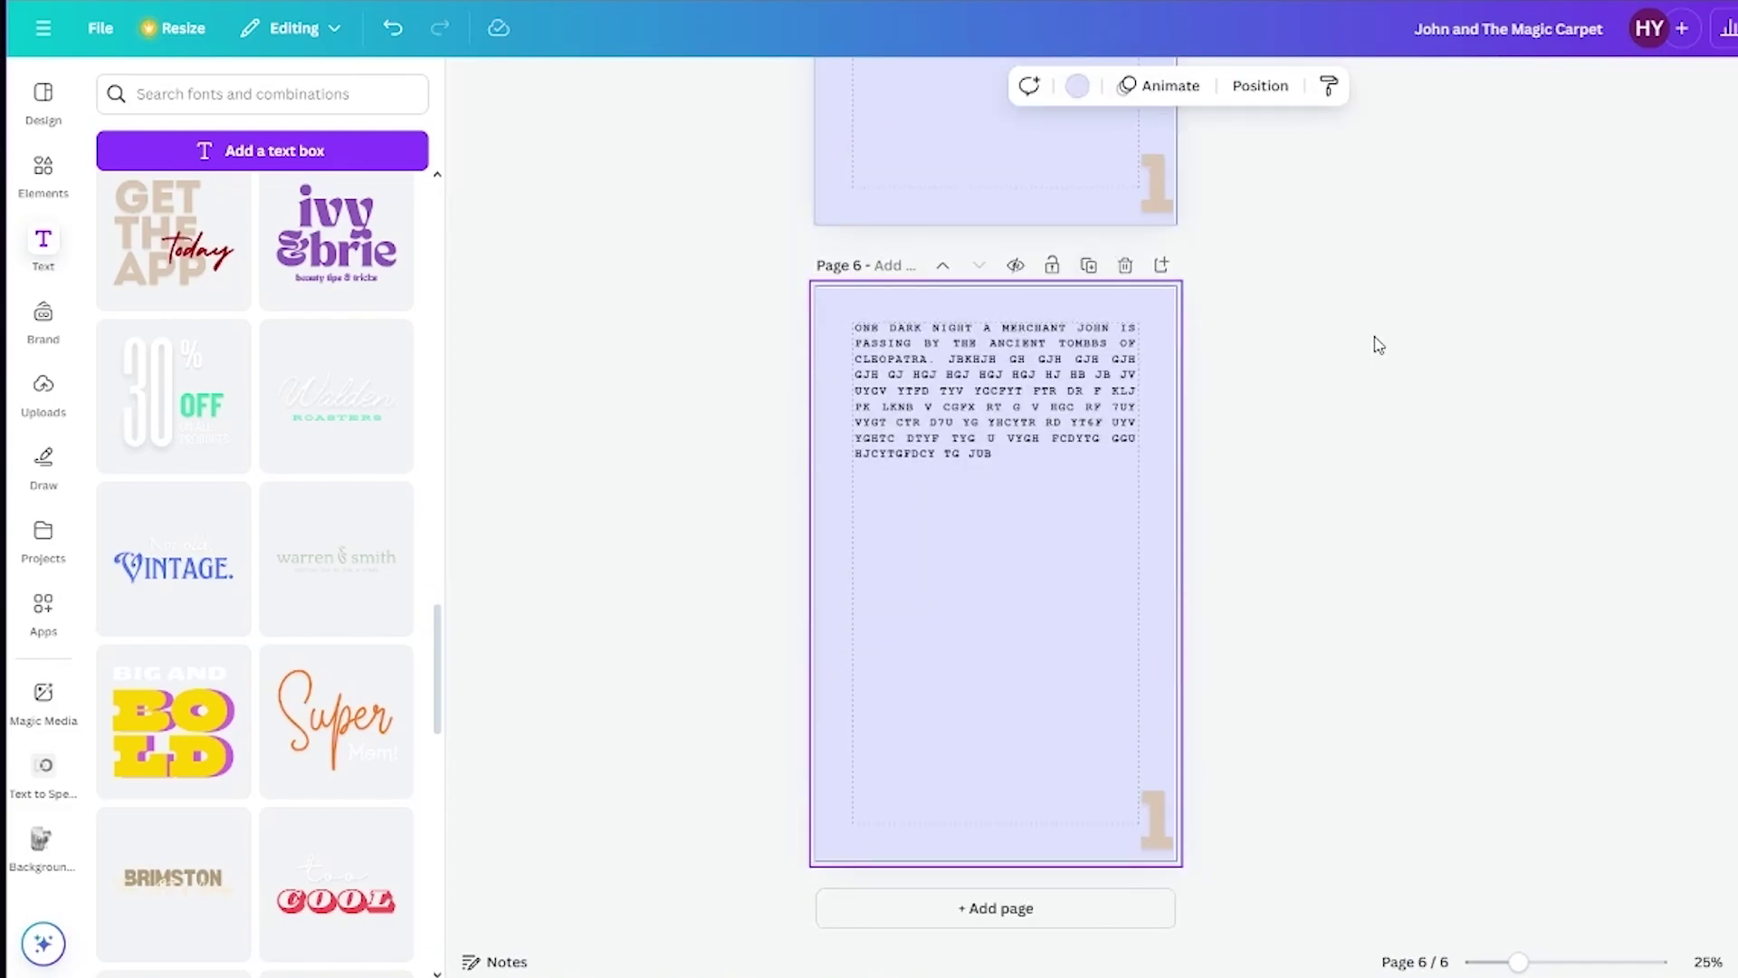
scroll(1373, 344, "up", 20)
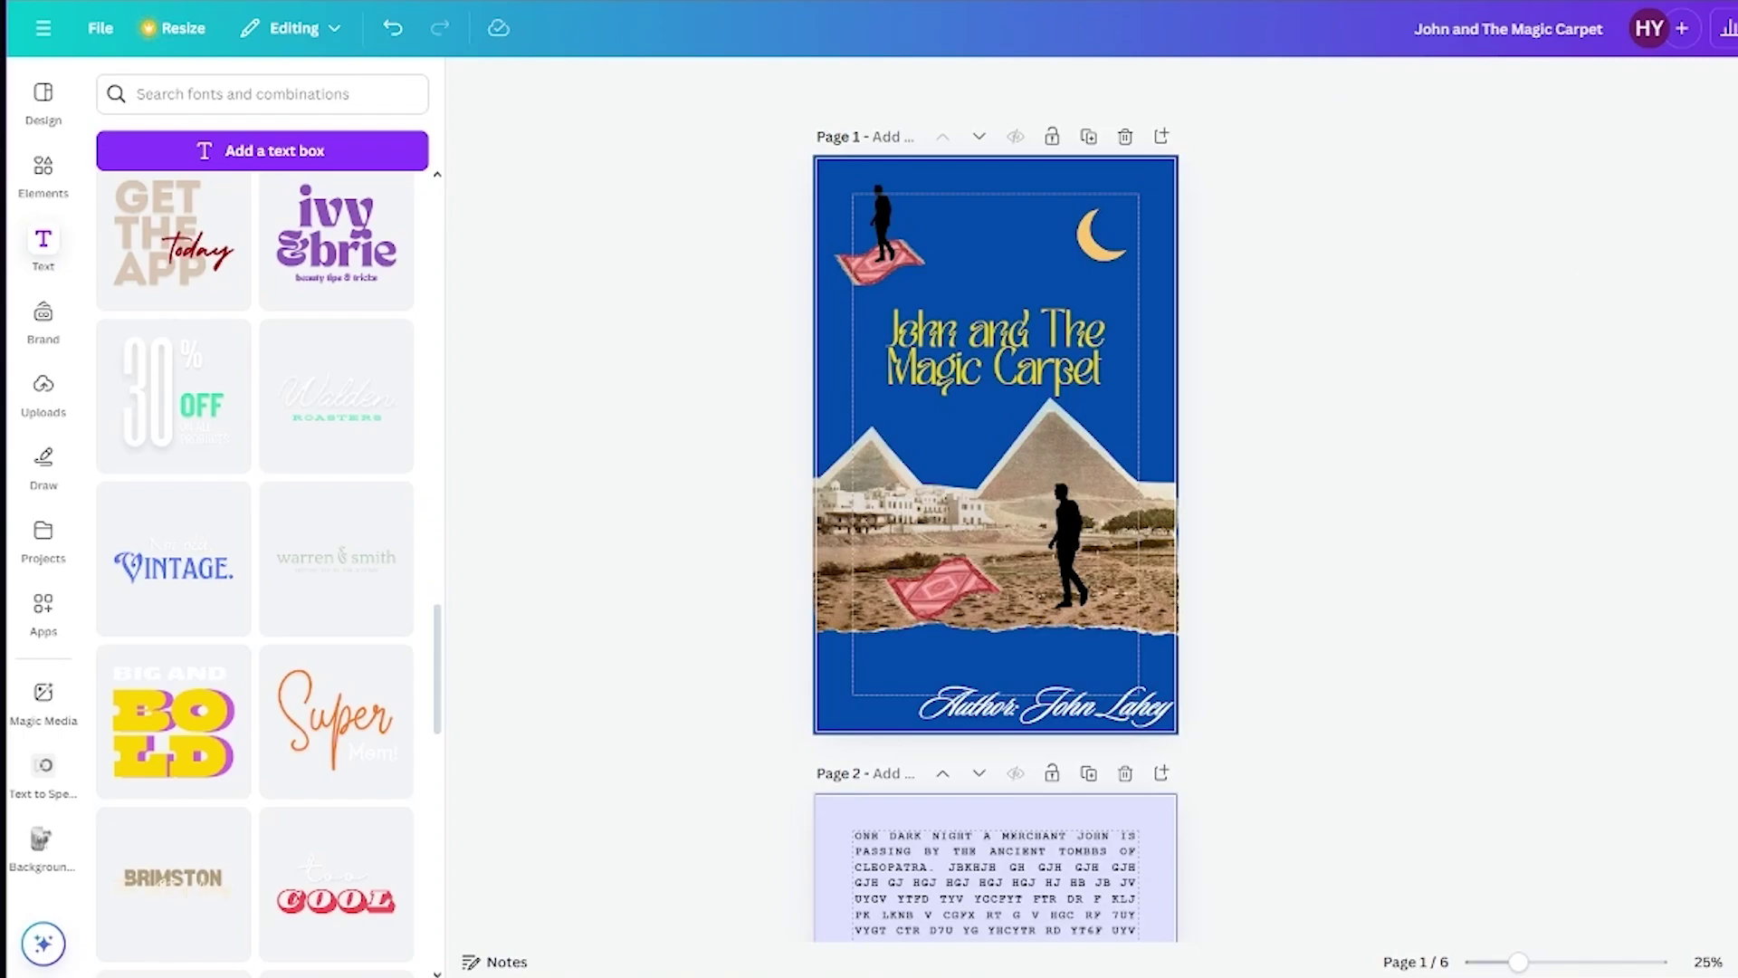
- Download all six pages as a PDF Standard file, John and The Magic Carpet.pdf
left_click(1737, 29)
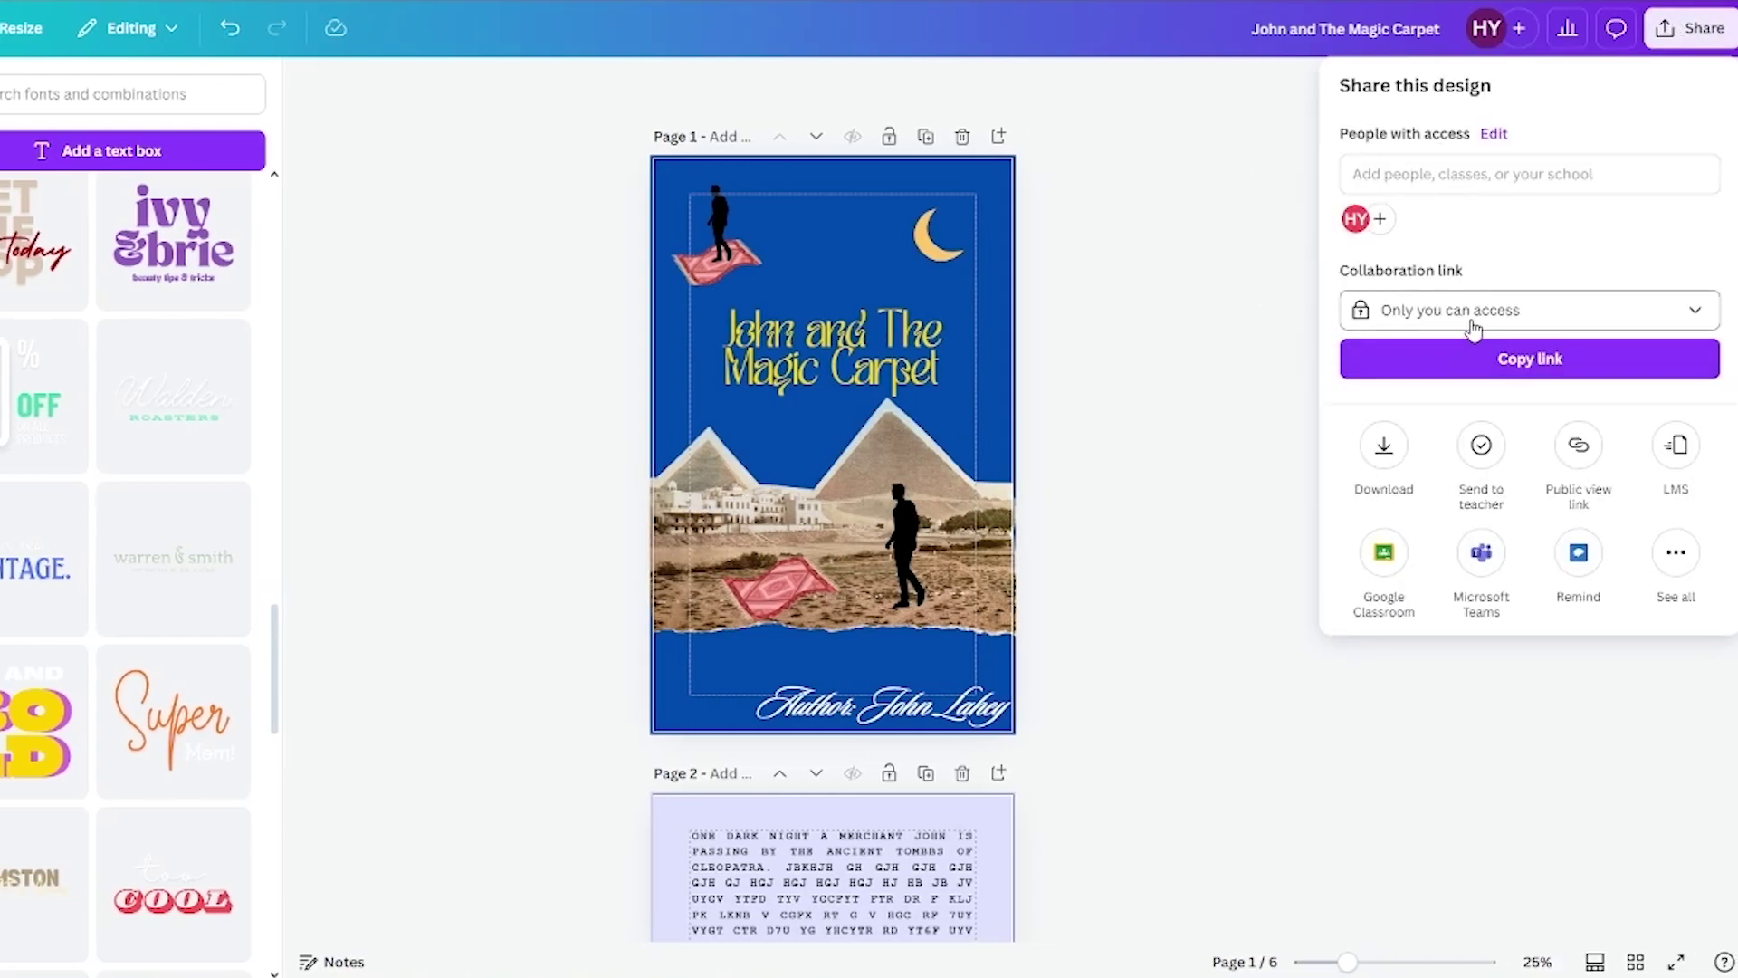
left_click(1379, 450)
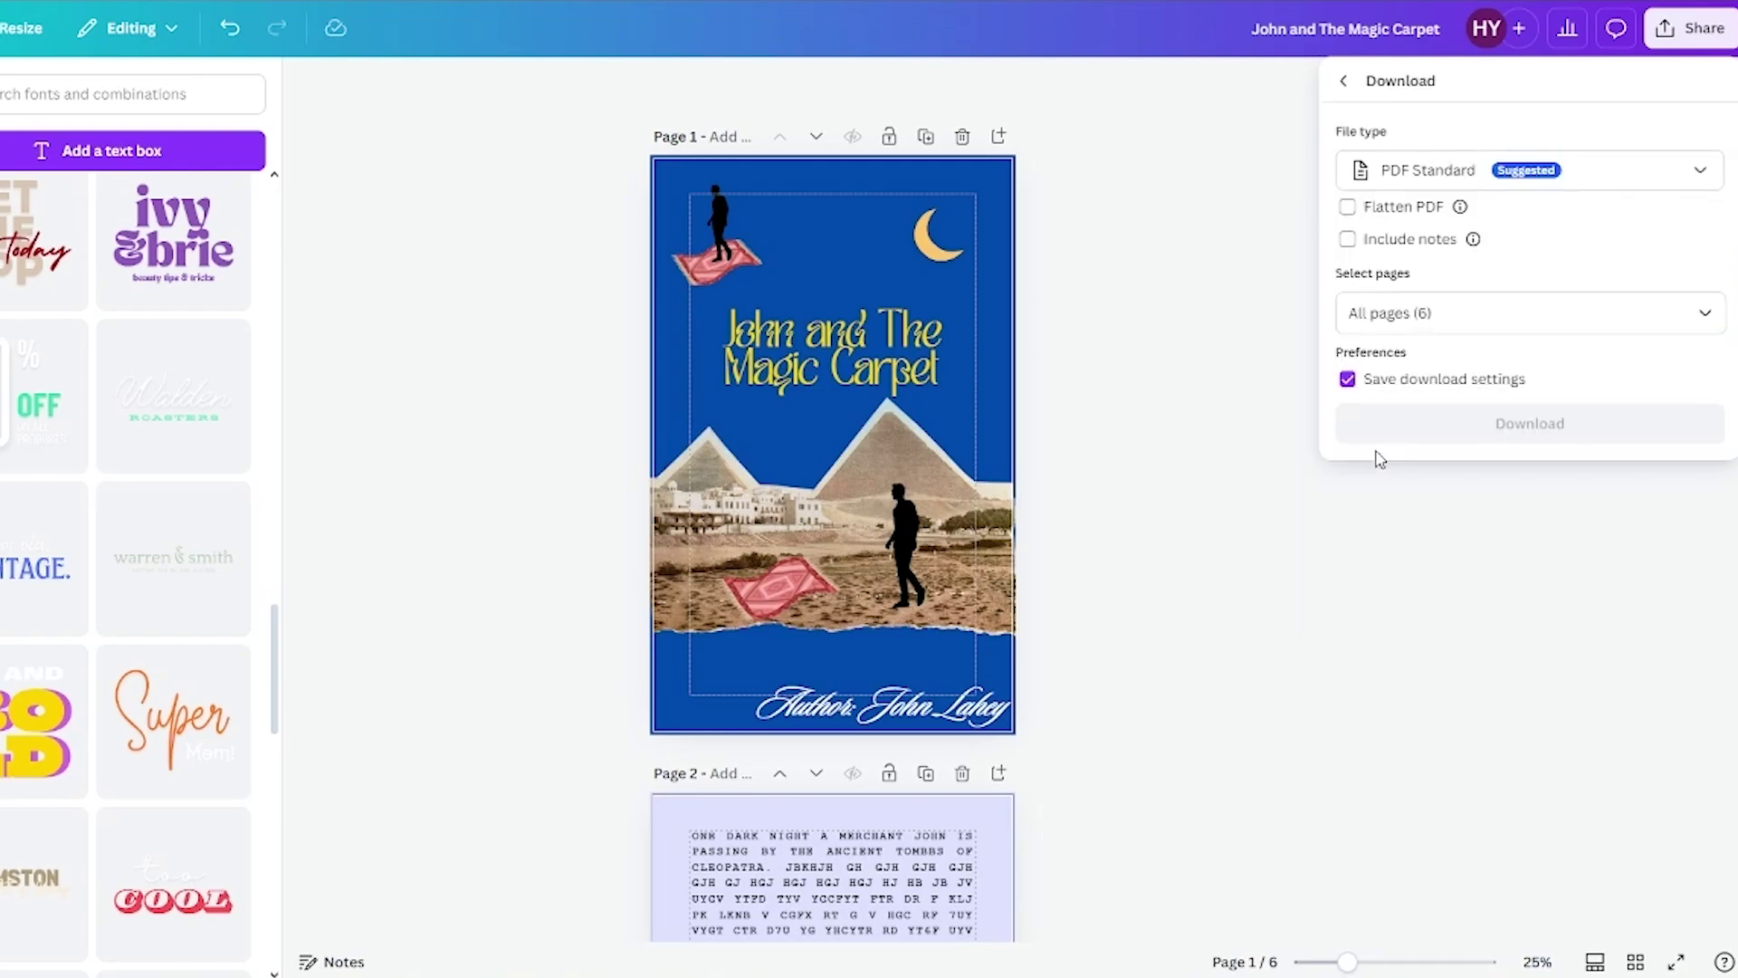
left_click(1498, 165)
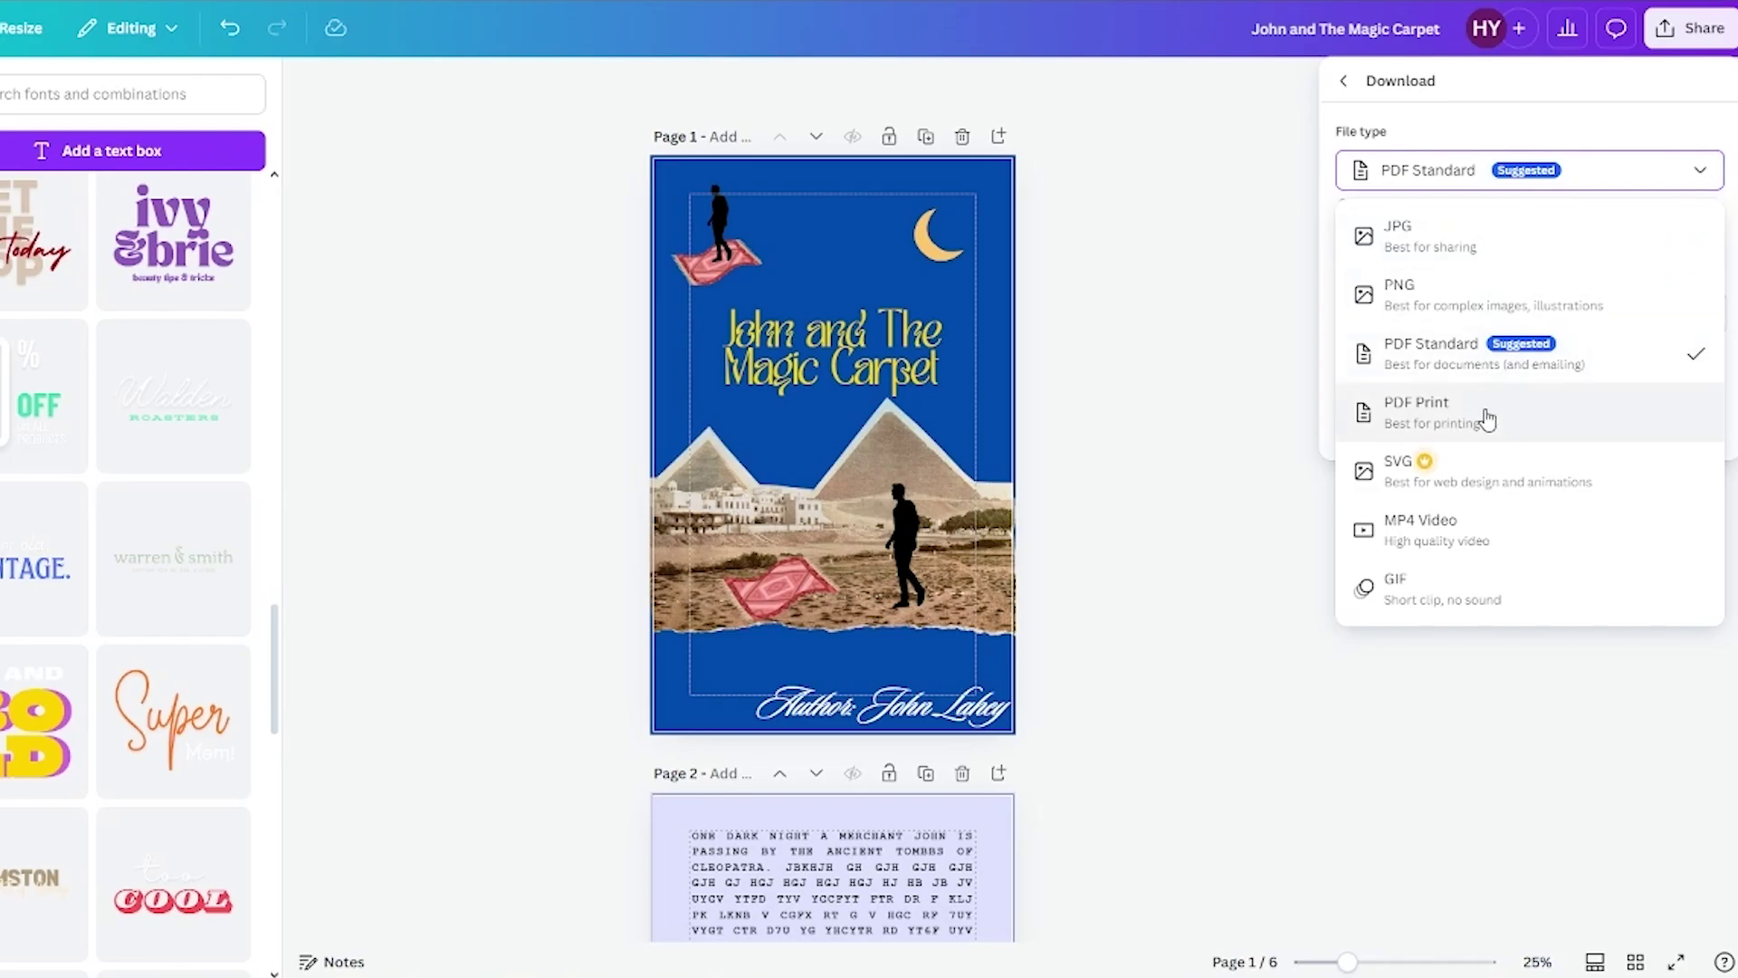
left_click(1539, 373)
left_click(1442, 429)
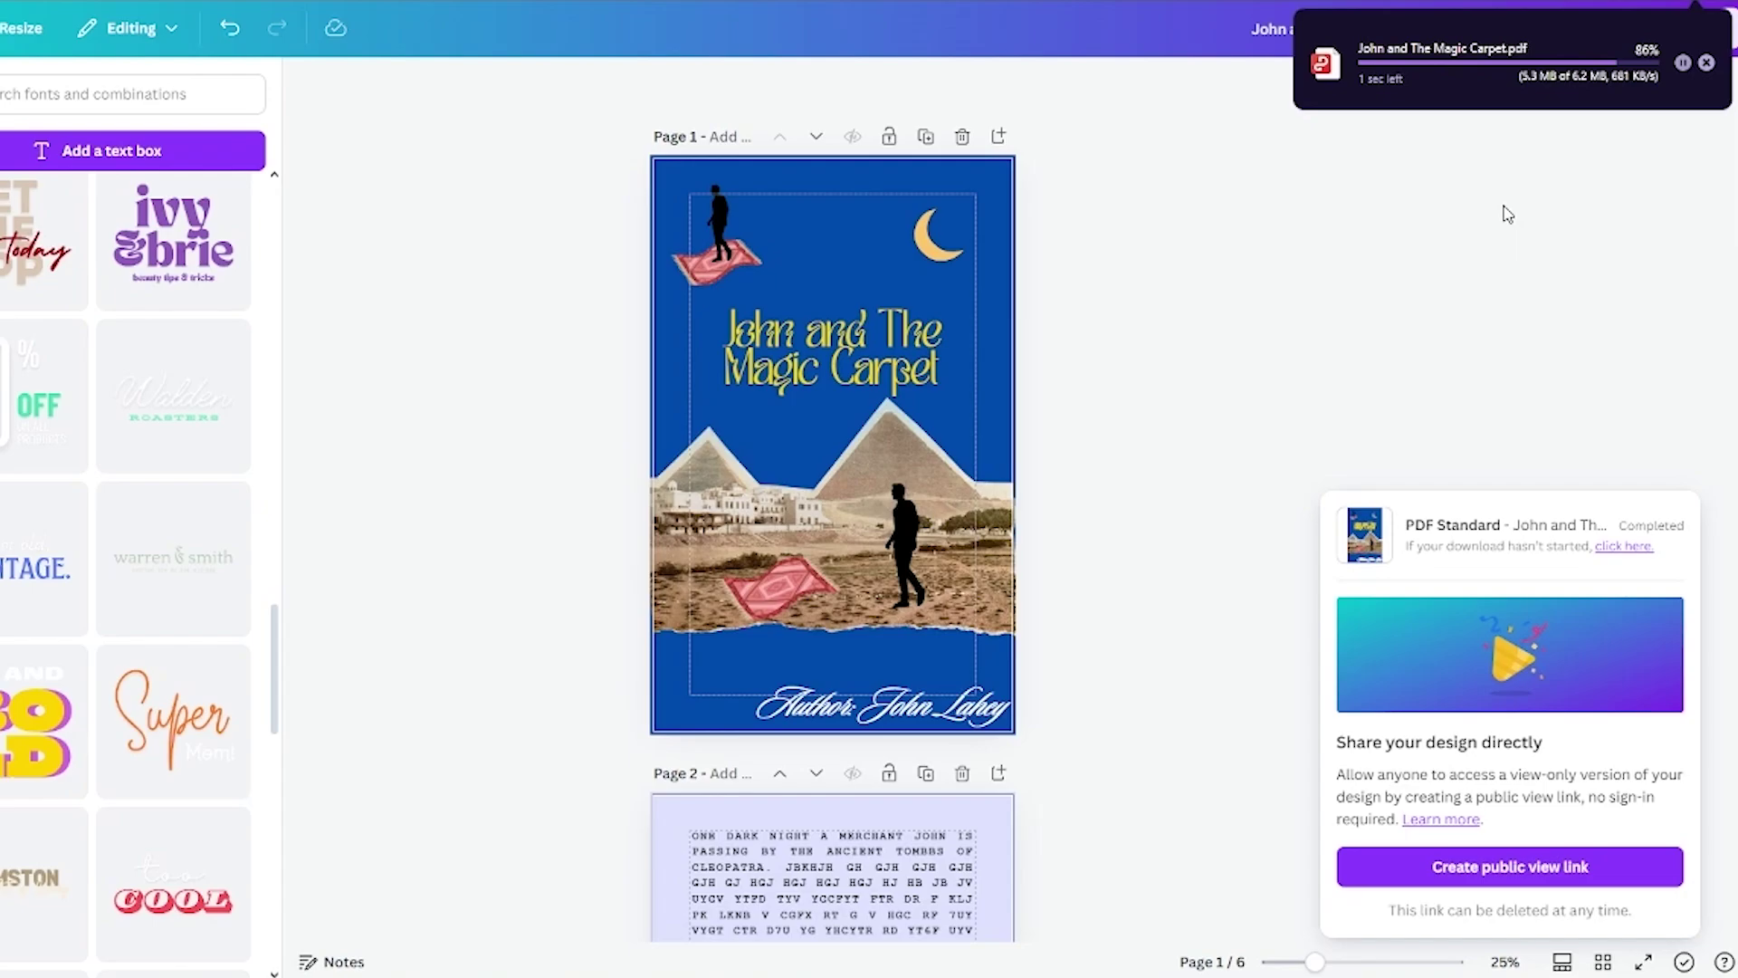
- Open John and The Magic Carpet.pdf, scroll through its cover and story pages, then leave the viewer
left_click(1527, 58)
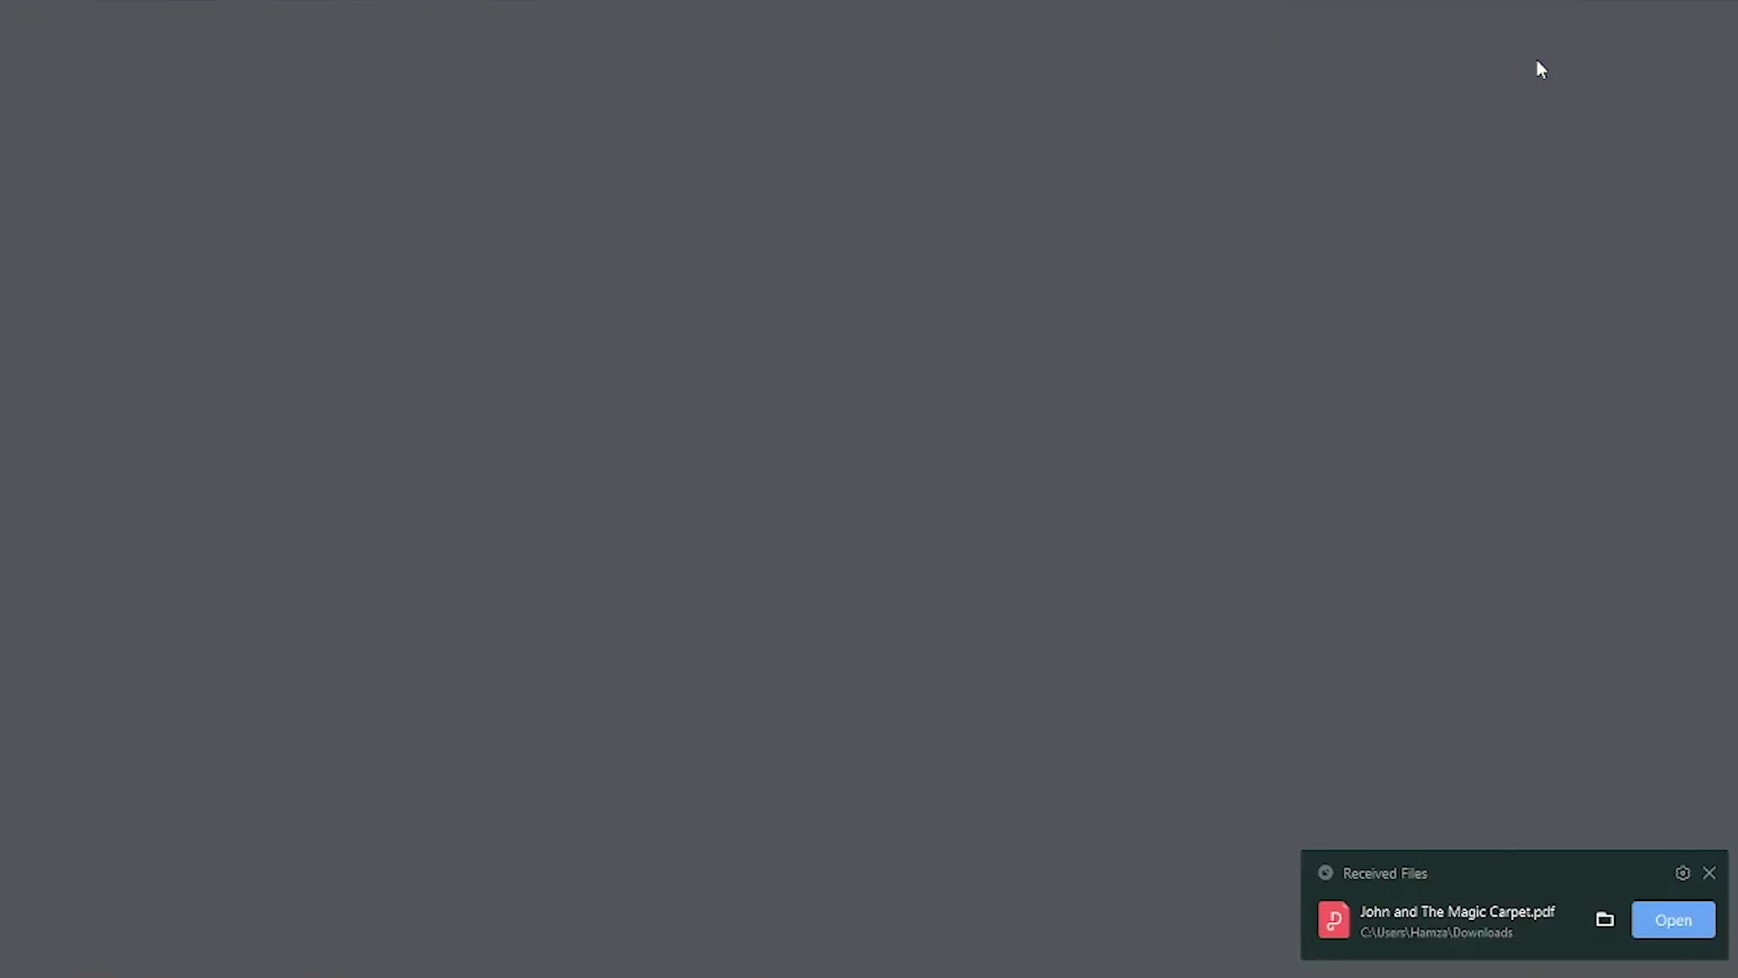
scroll(1064, 303, "down", 10)
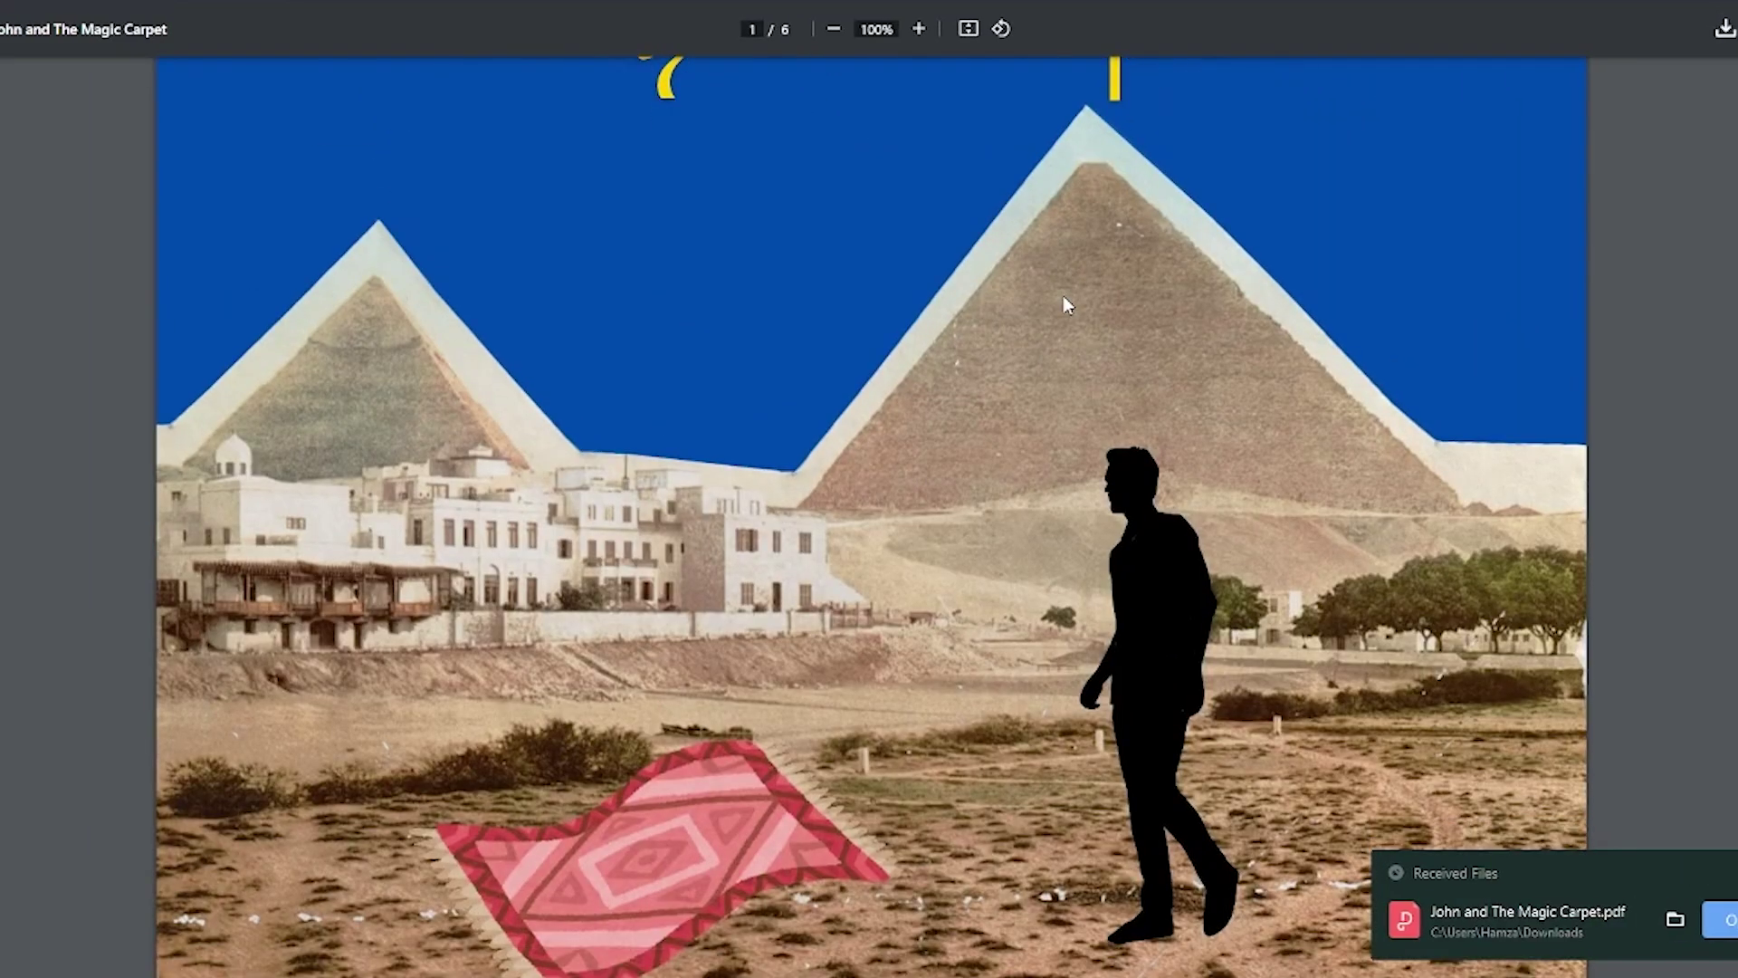
scroll(1064, 303, "down", 20)
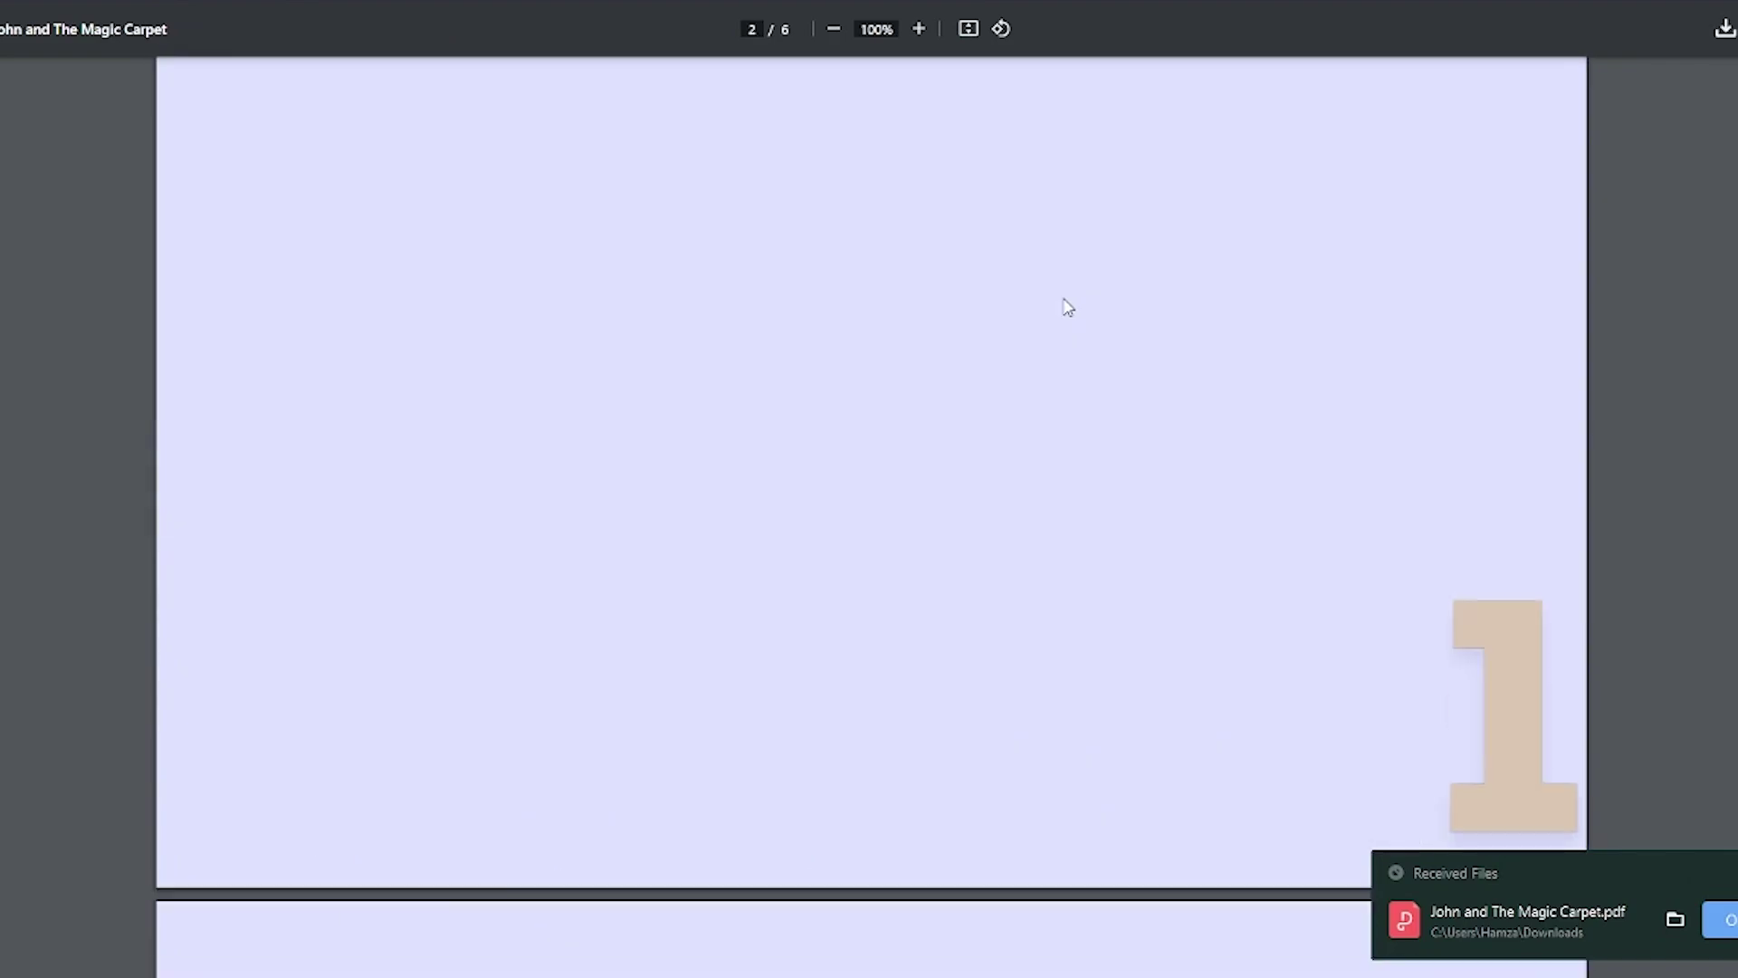
scroll(1067, 306, "up", 20)
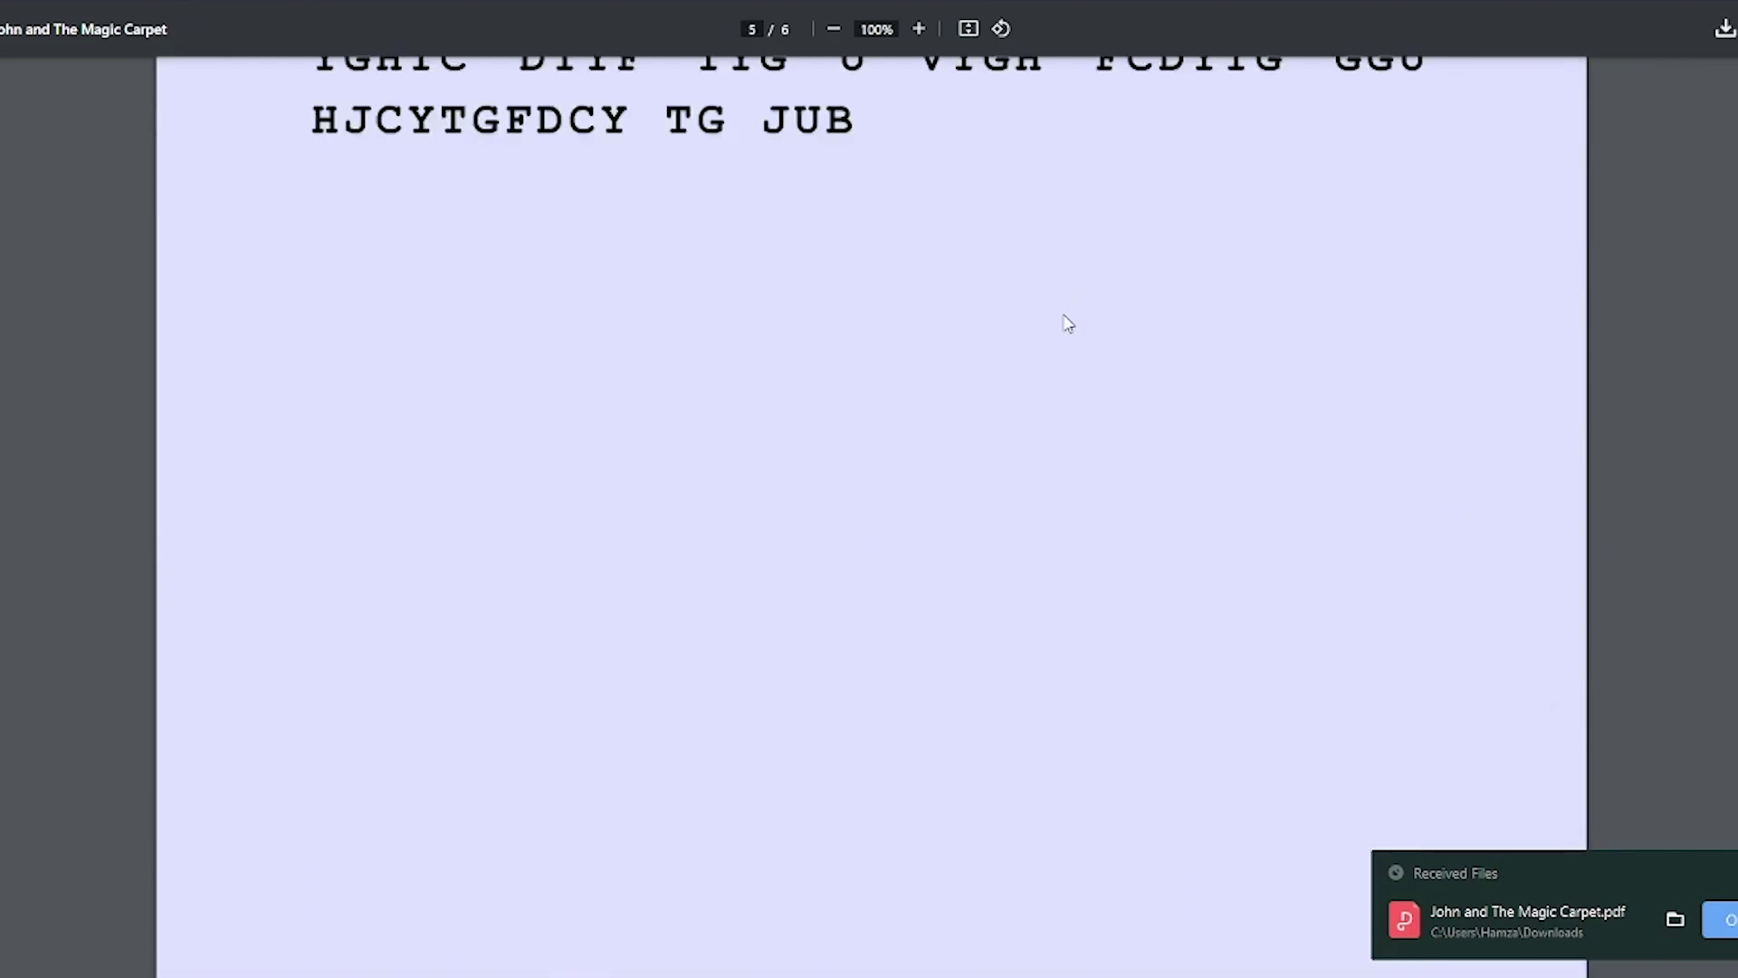
key("alt+Tab")
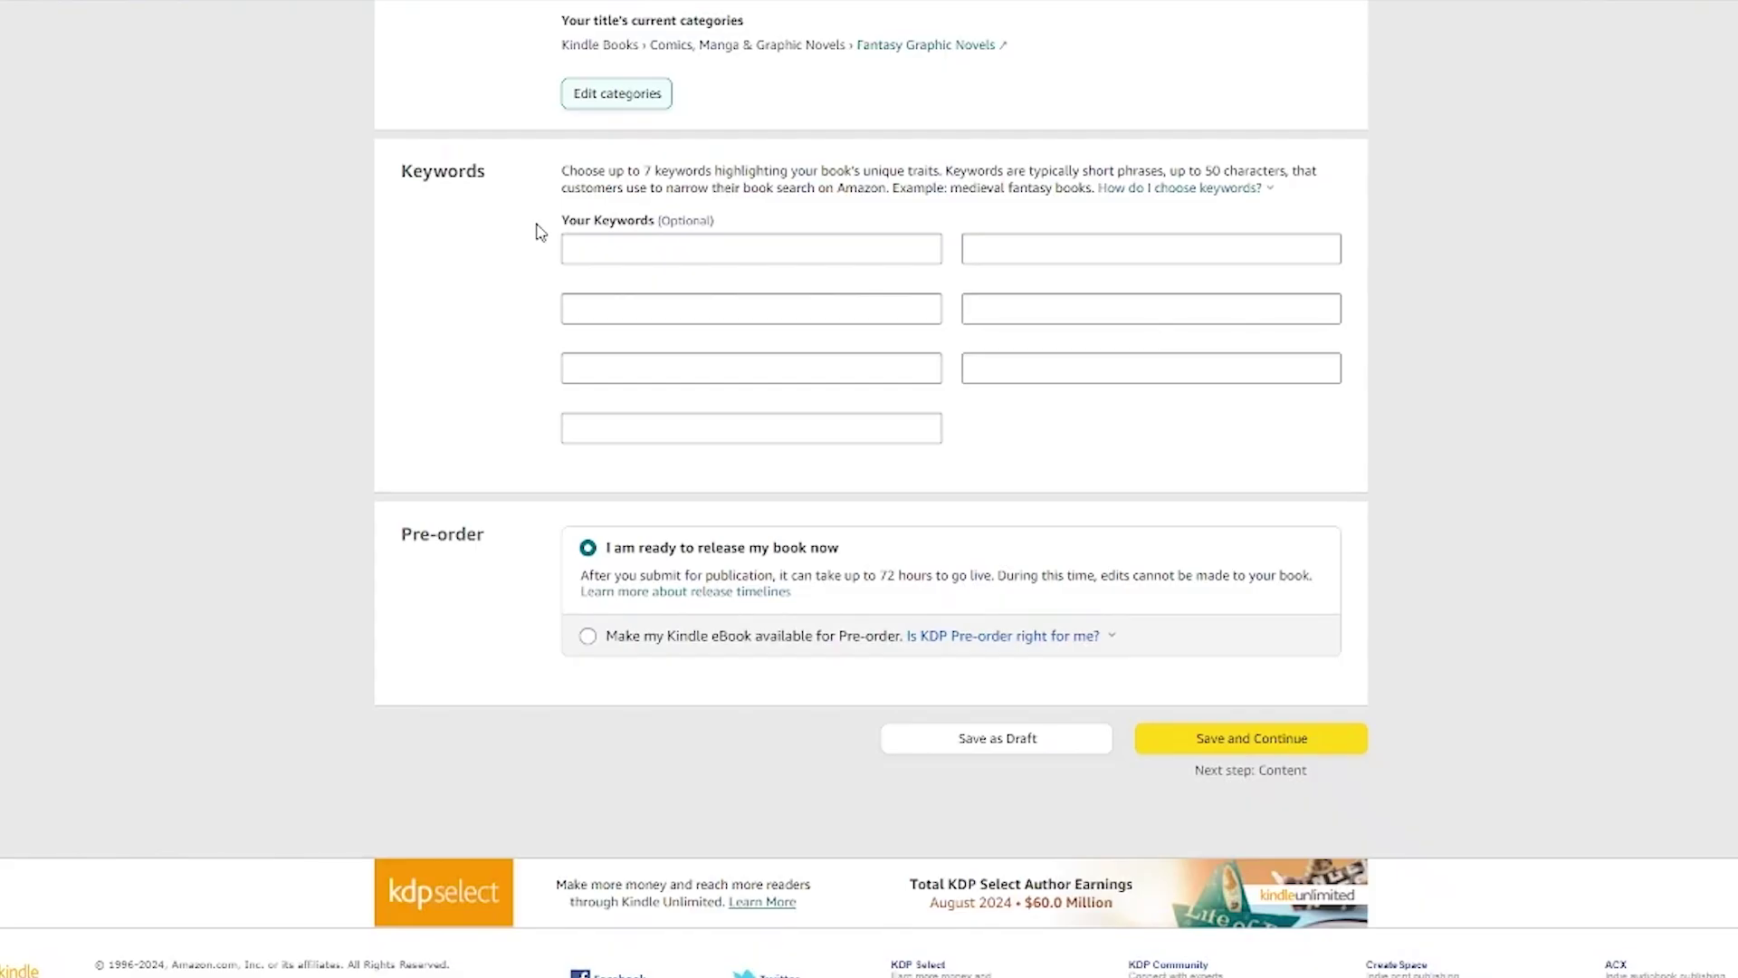
- Write the Description blurb about a merchant boy in Ancient Egypt and a gift from the Gods
scroll(688, 243, "up", 20)
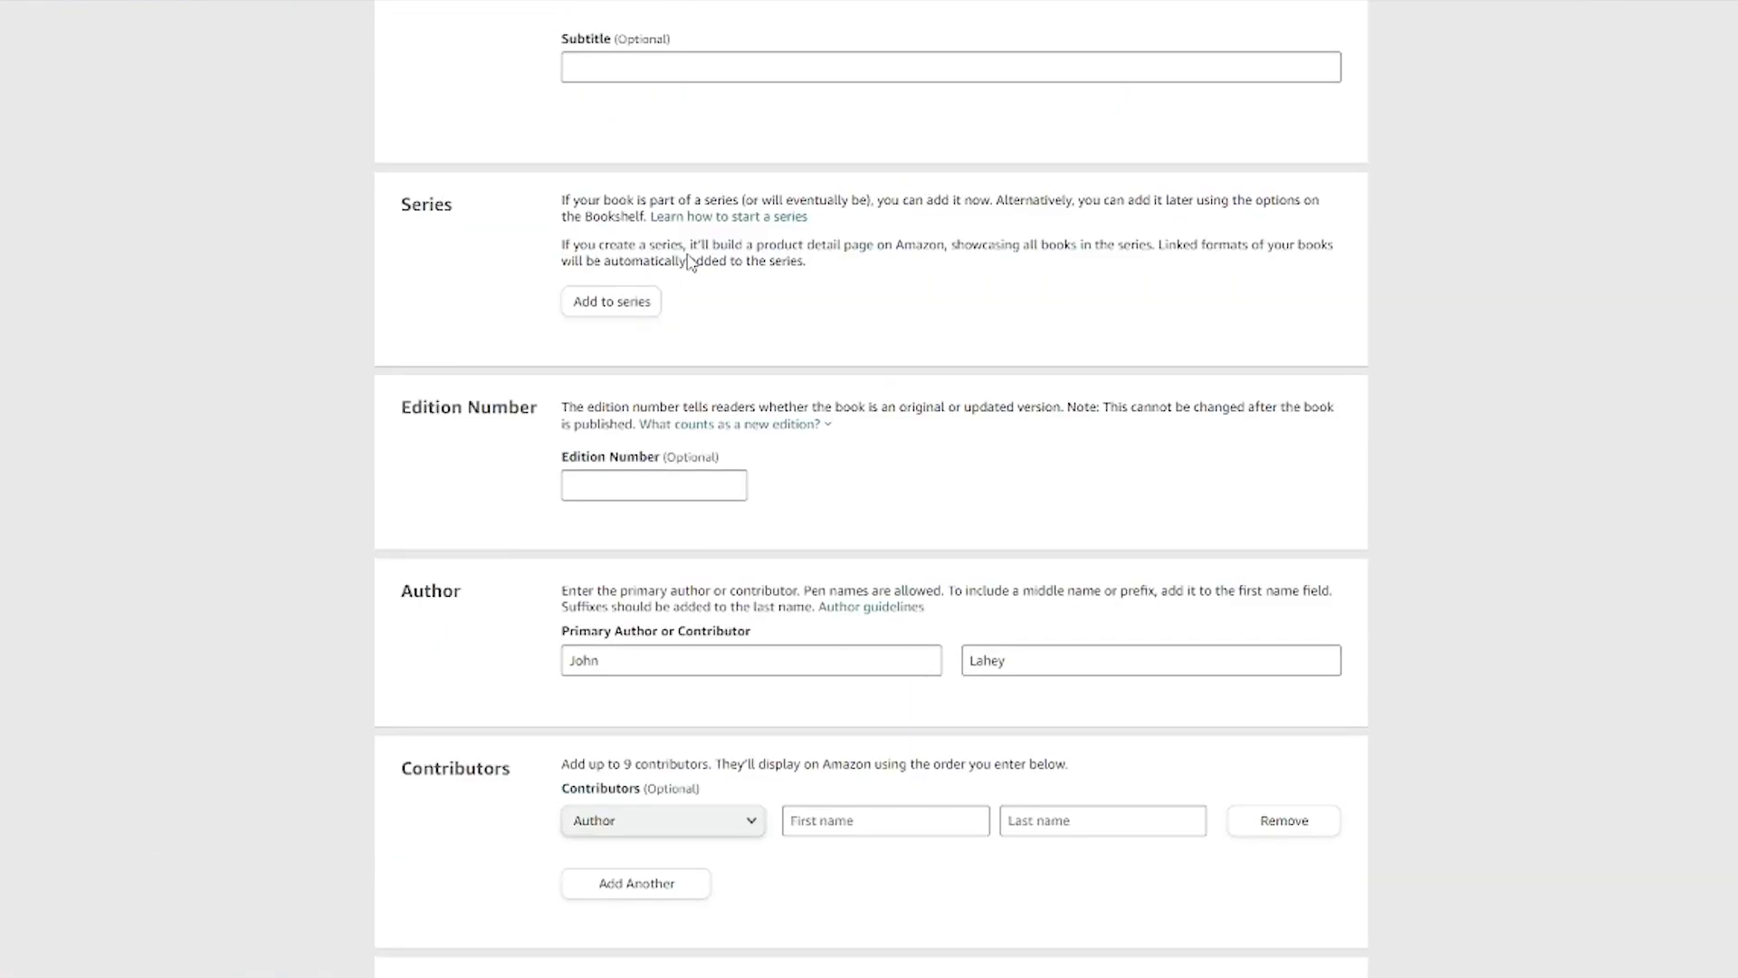
scroll(688, 261, "down", 8)
left_click(647, 477)
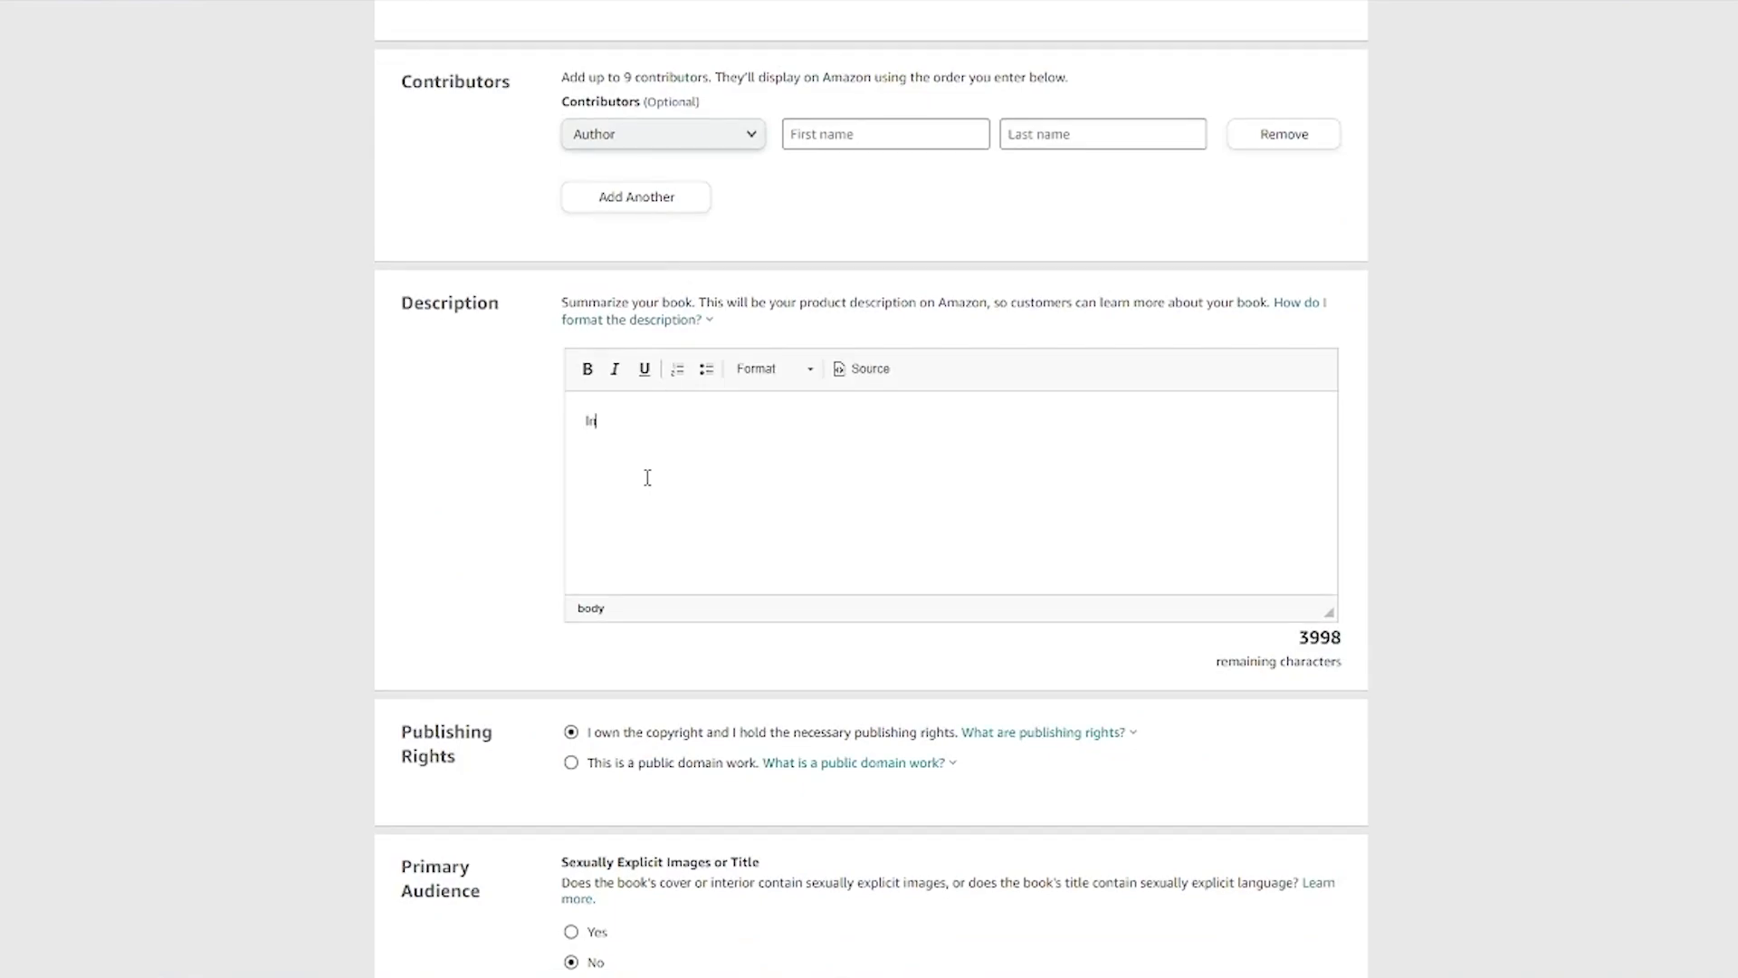
type("In And")
type("ient Egypt a merhcant boy")
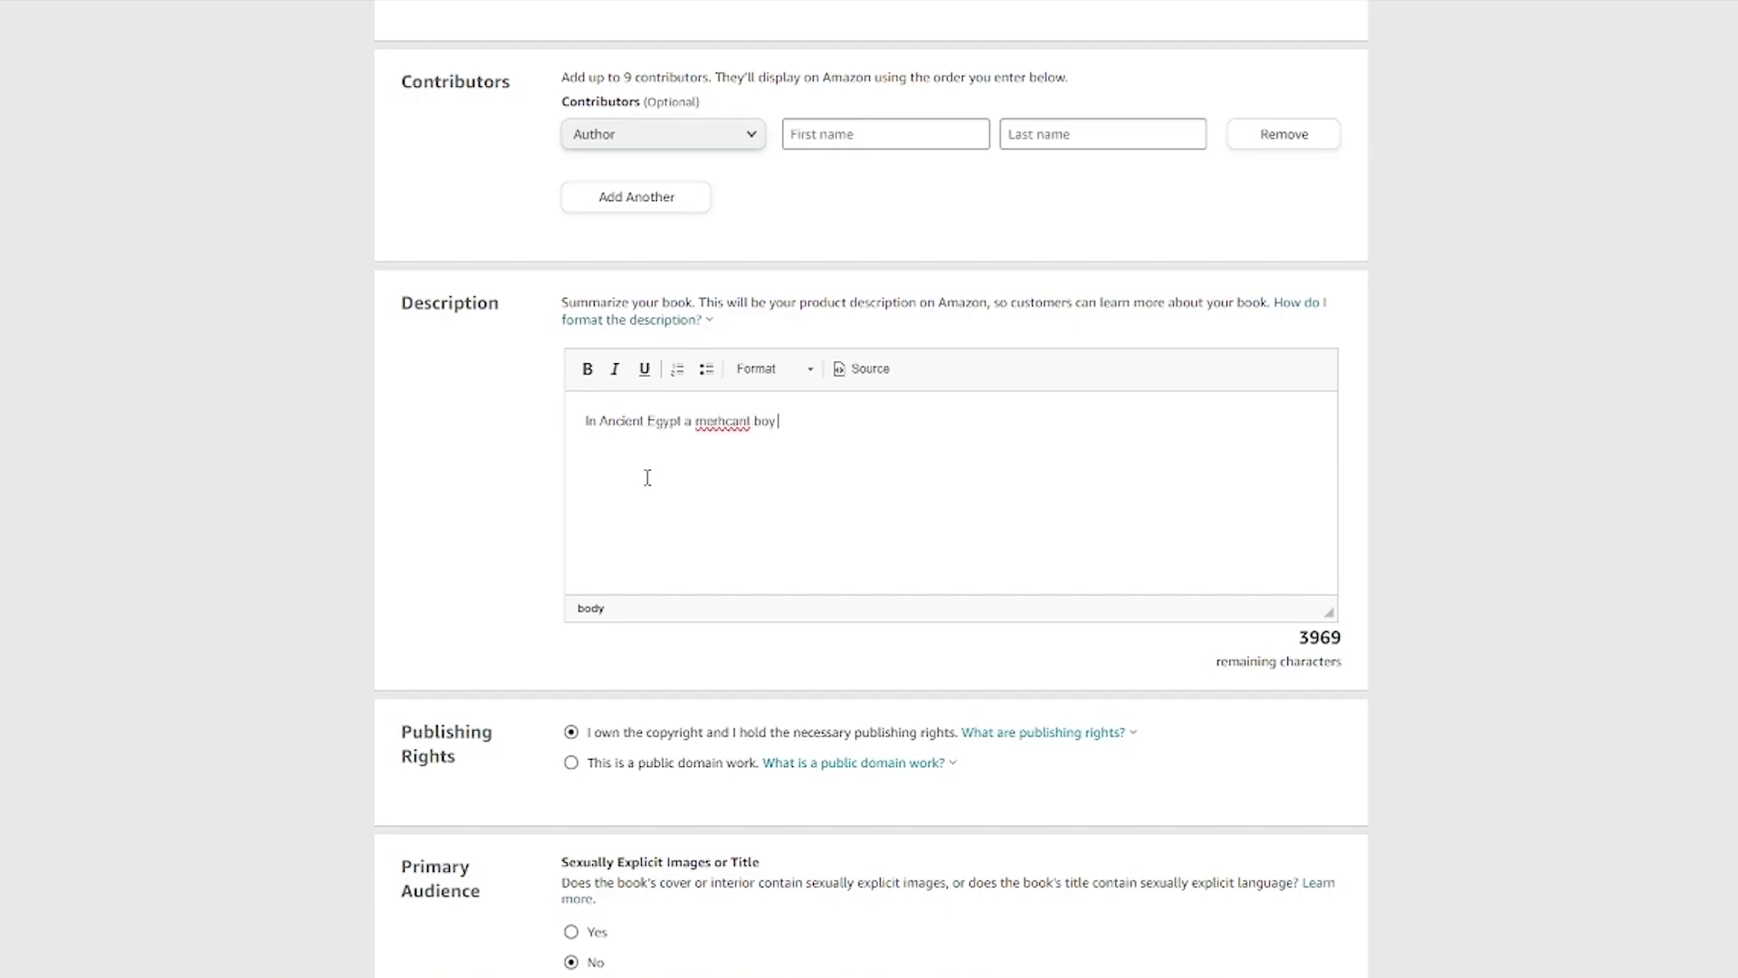
type(" comes across an artifact from the ")
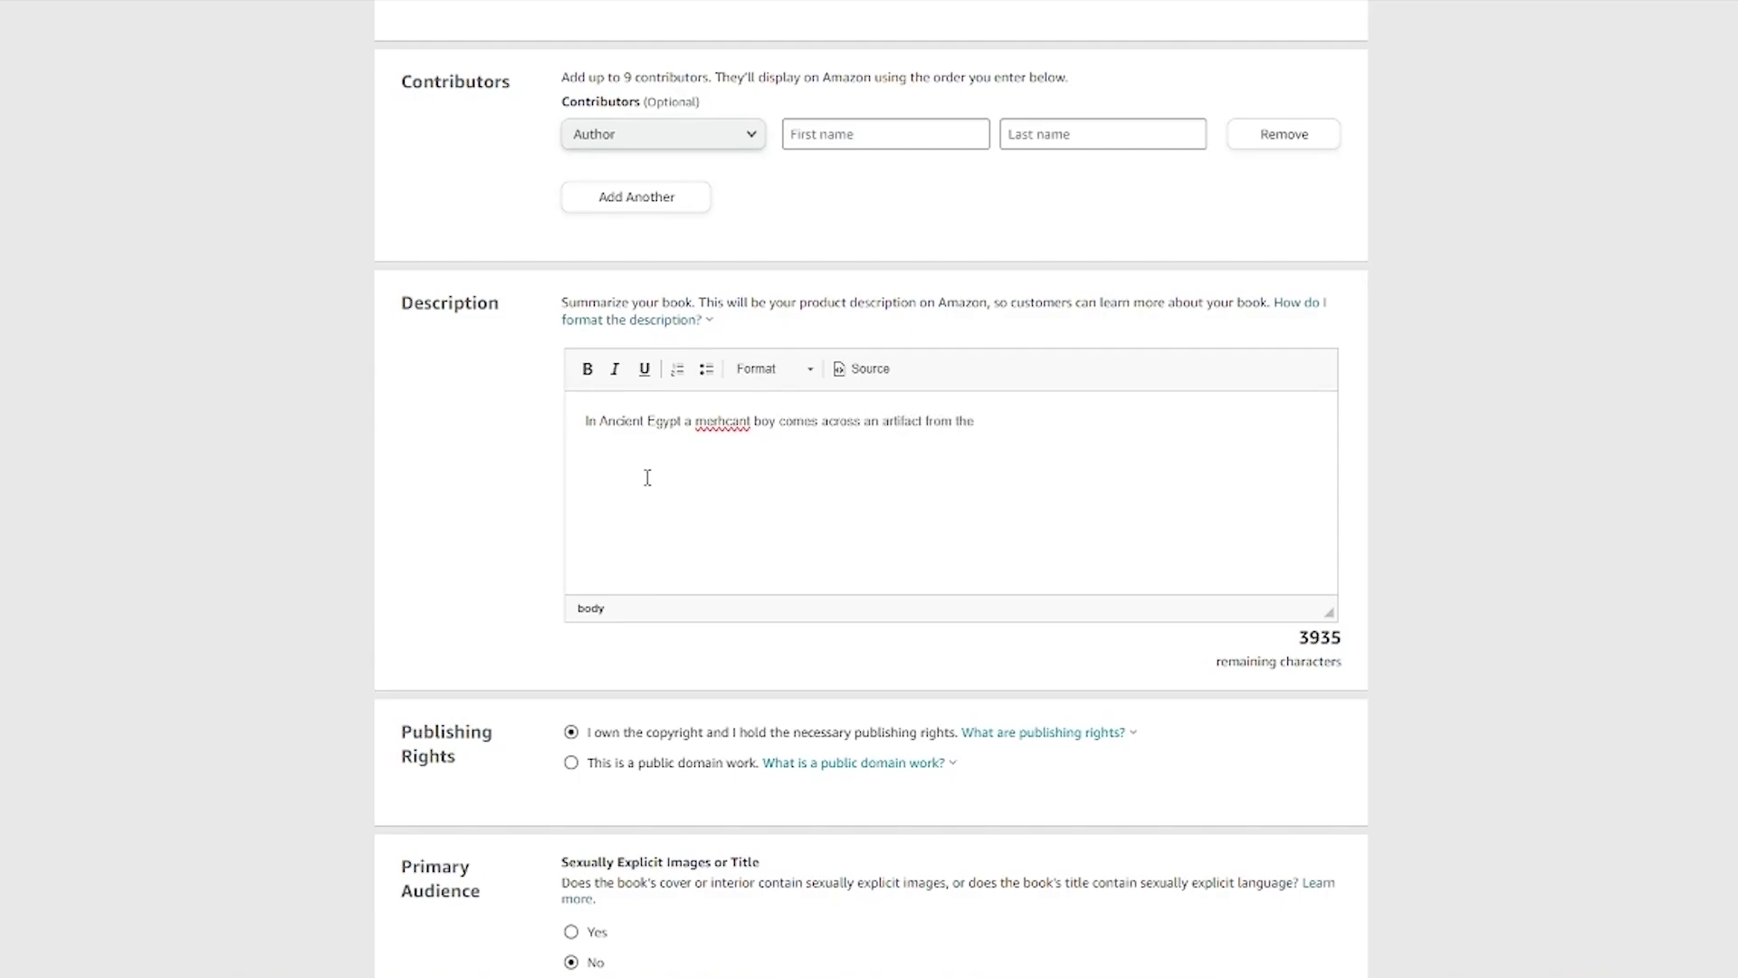
type("Gods how will he use it and what d")
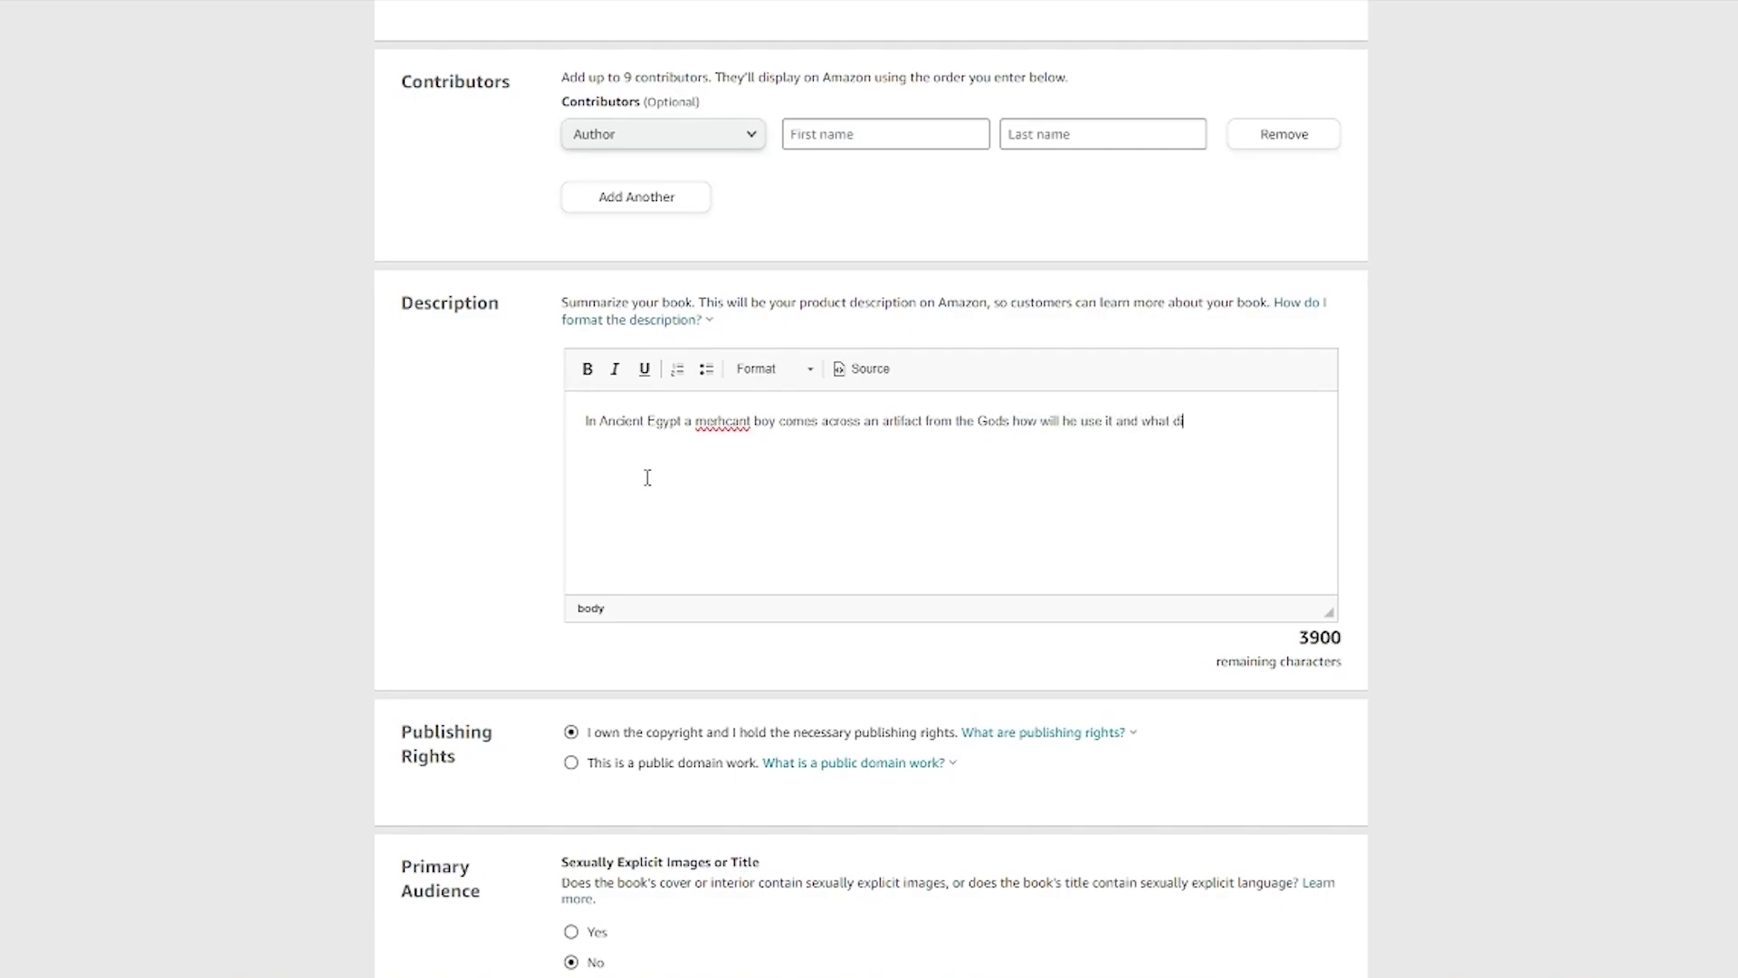
type("isadvantages will it bring him")
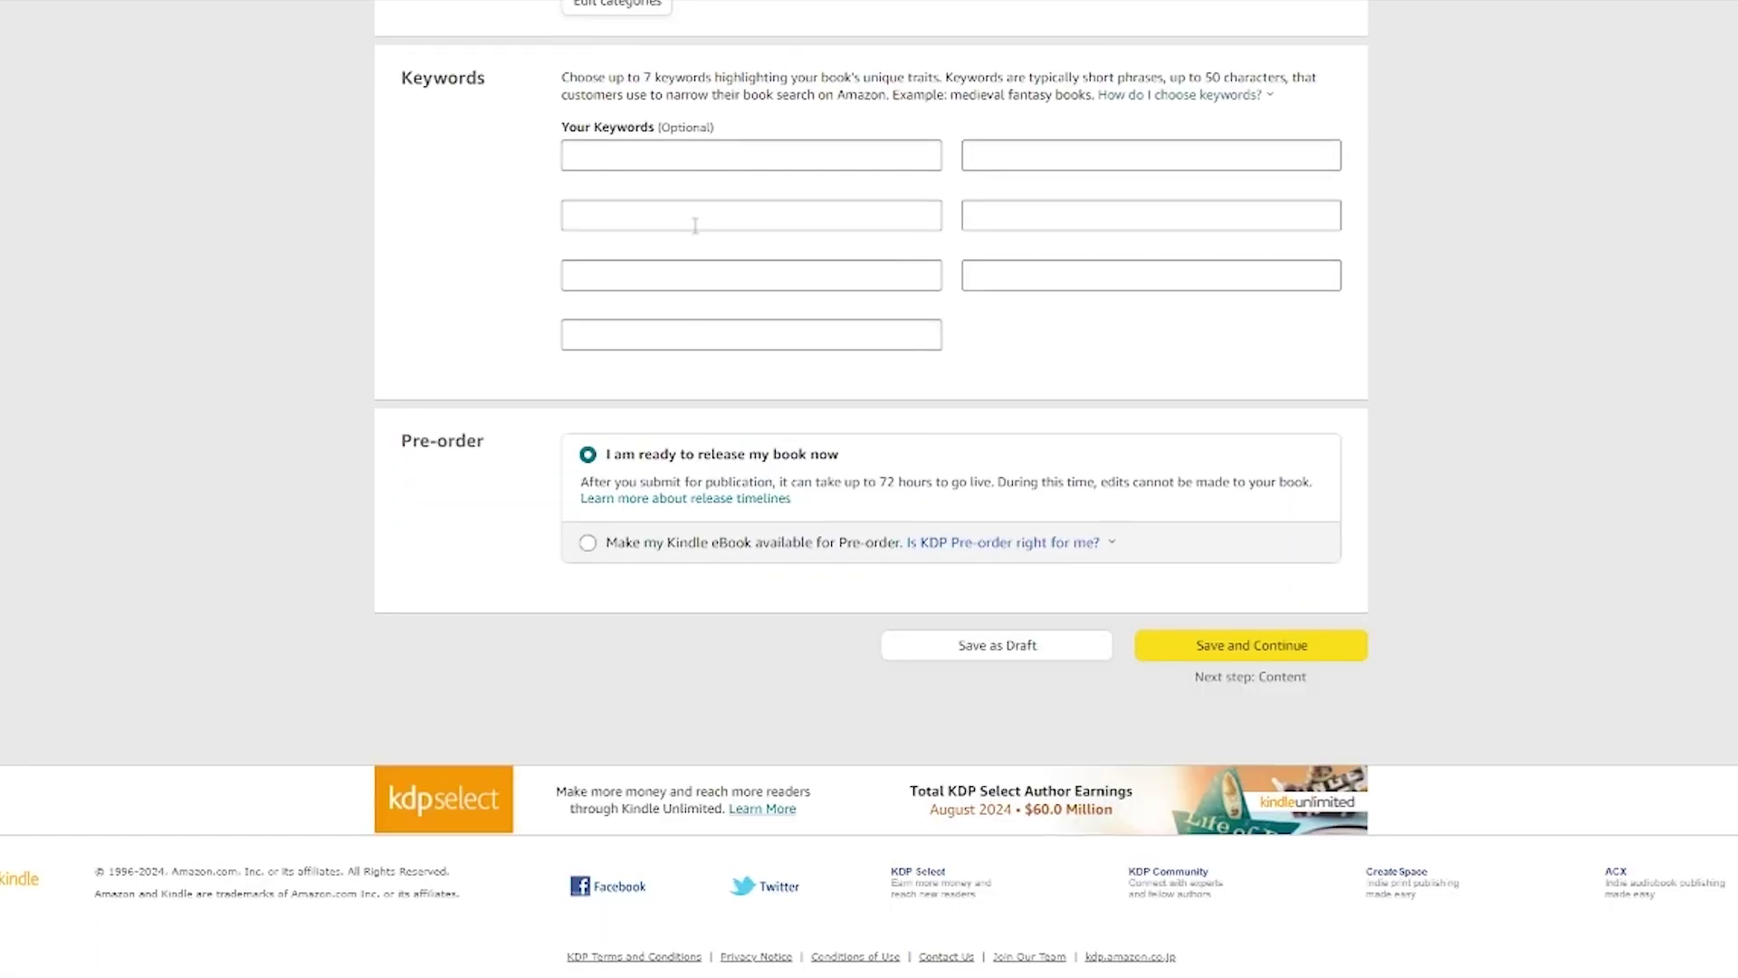
- Enter the keywords Fantasy, Magic, Children, Novel and Graphic Novel, fixing the 'Graphhic' typo
left_click(699, 155)
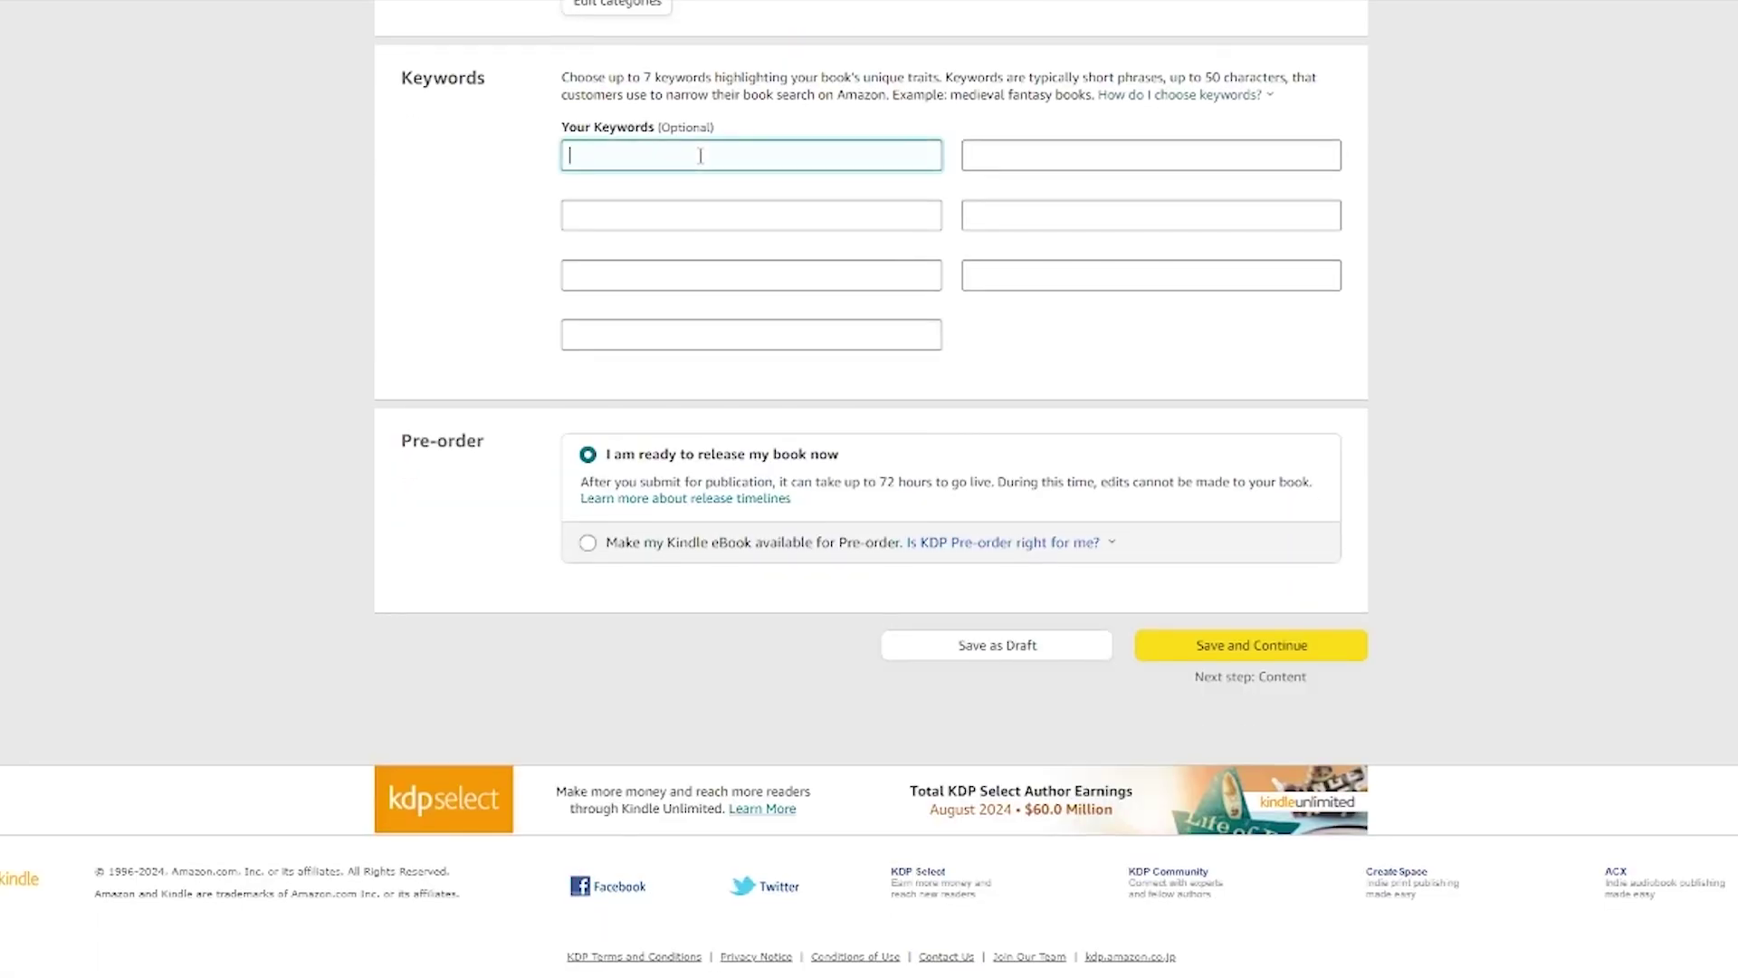
type("Fantasy")
left_click(1079, 162)
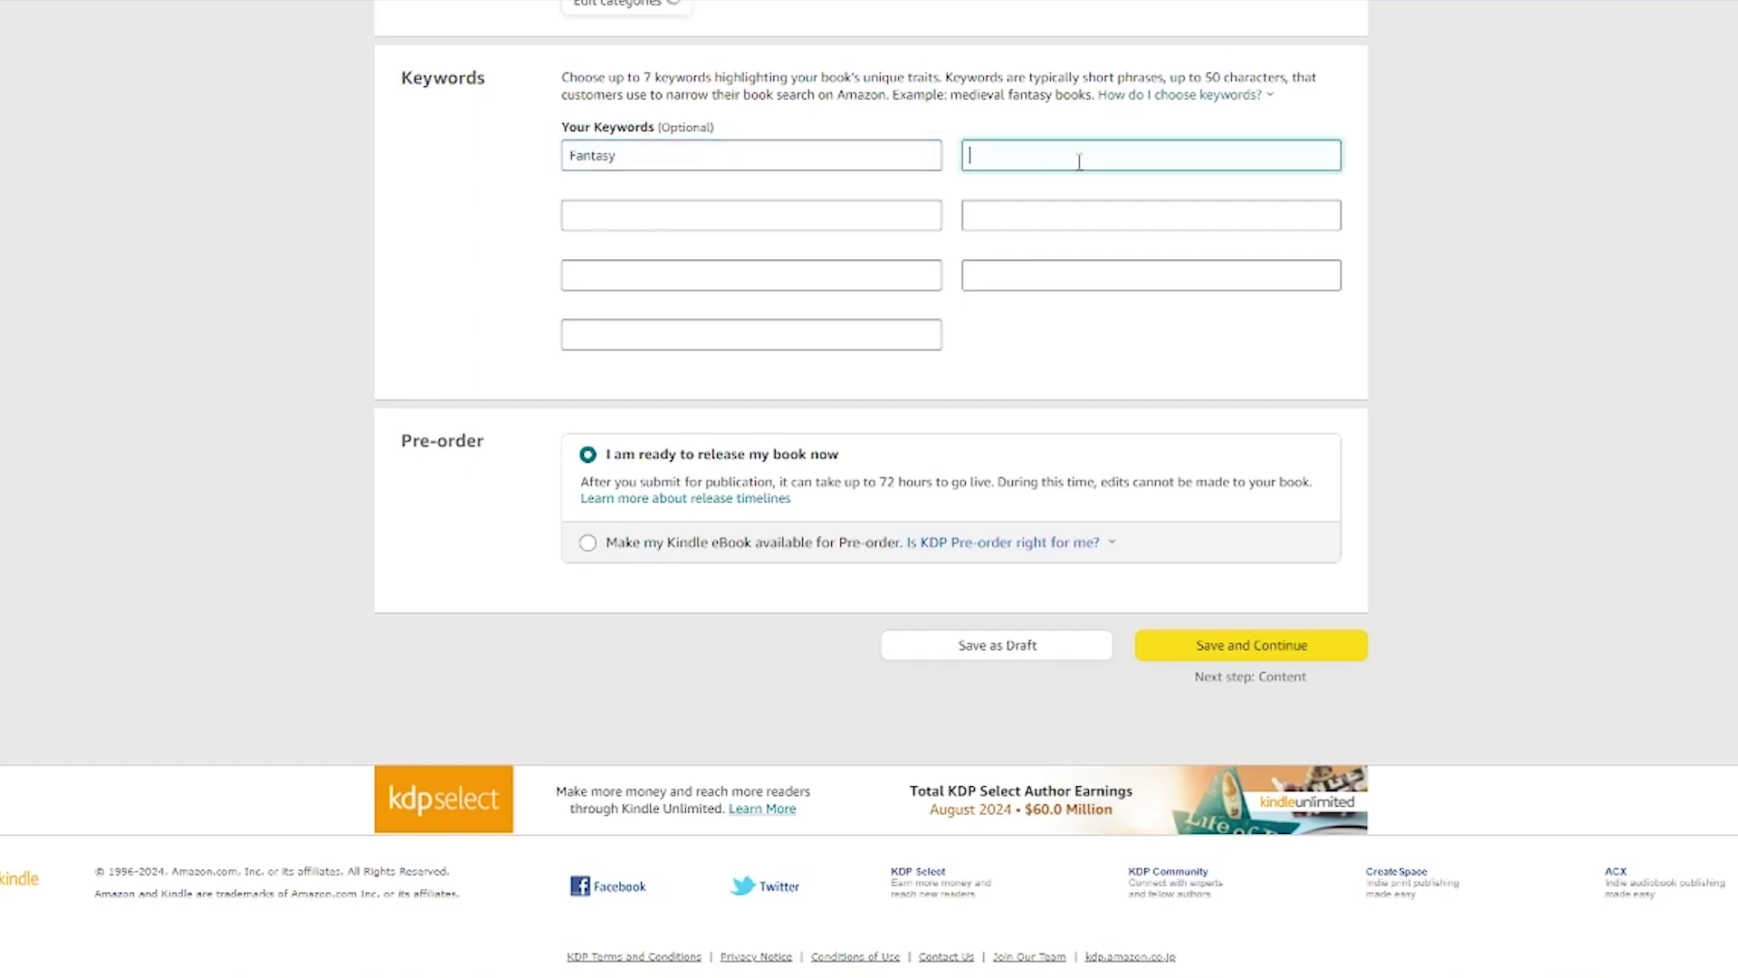
type("Magic")
left_click(818, 217)
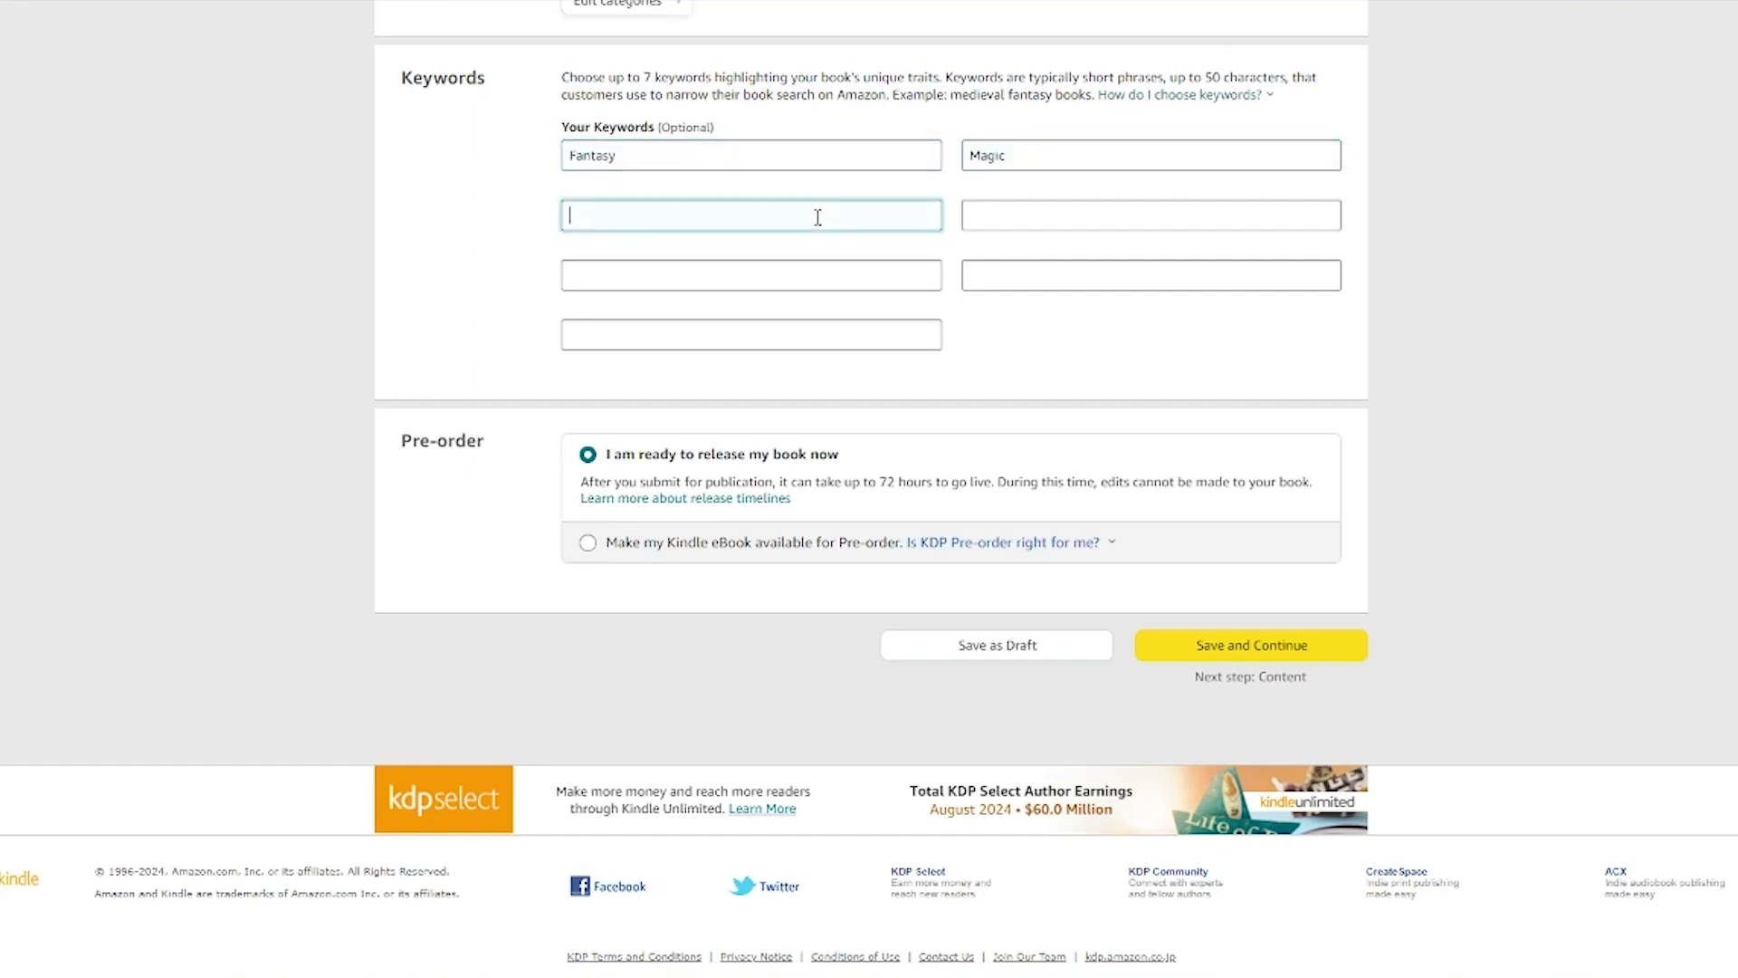
type("Children")
left_click(1073, 213)
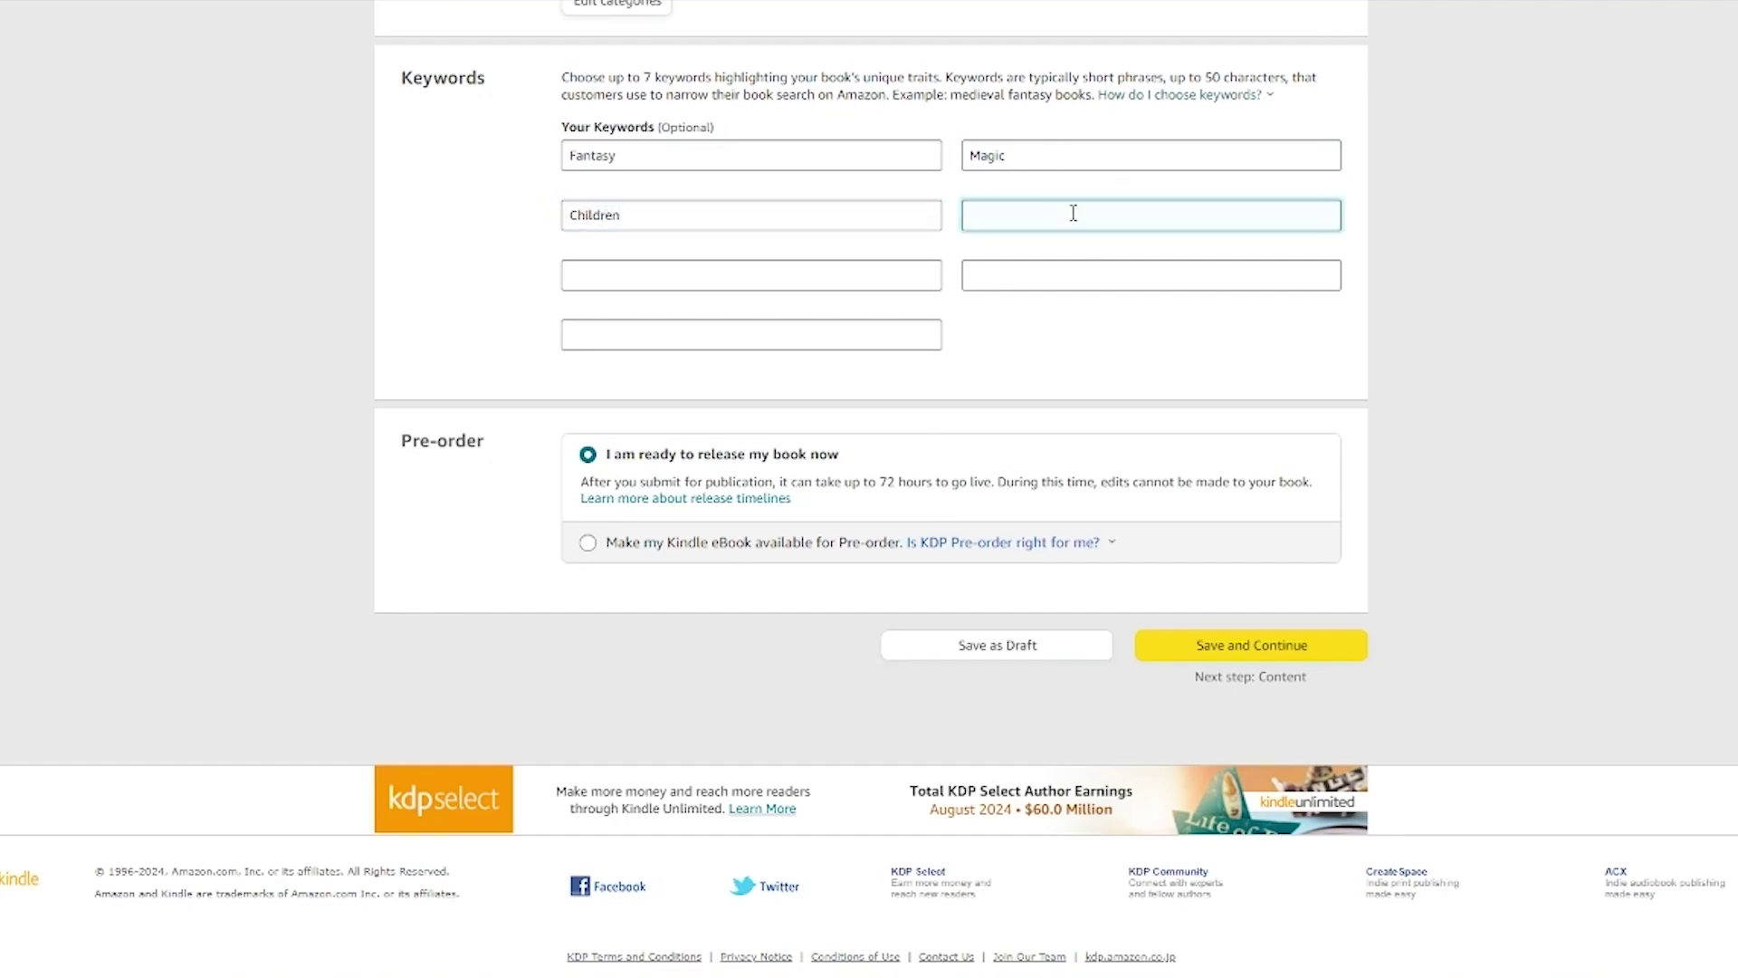
type("Novel")
left_click(823, 276)
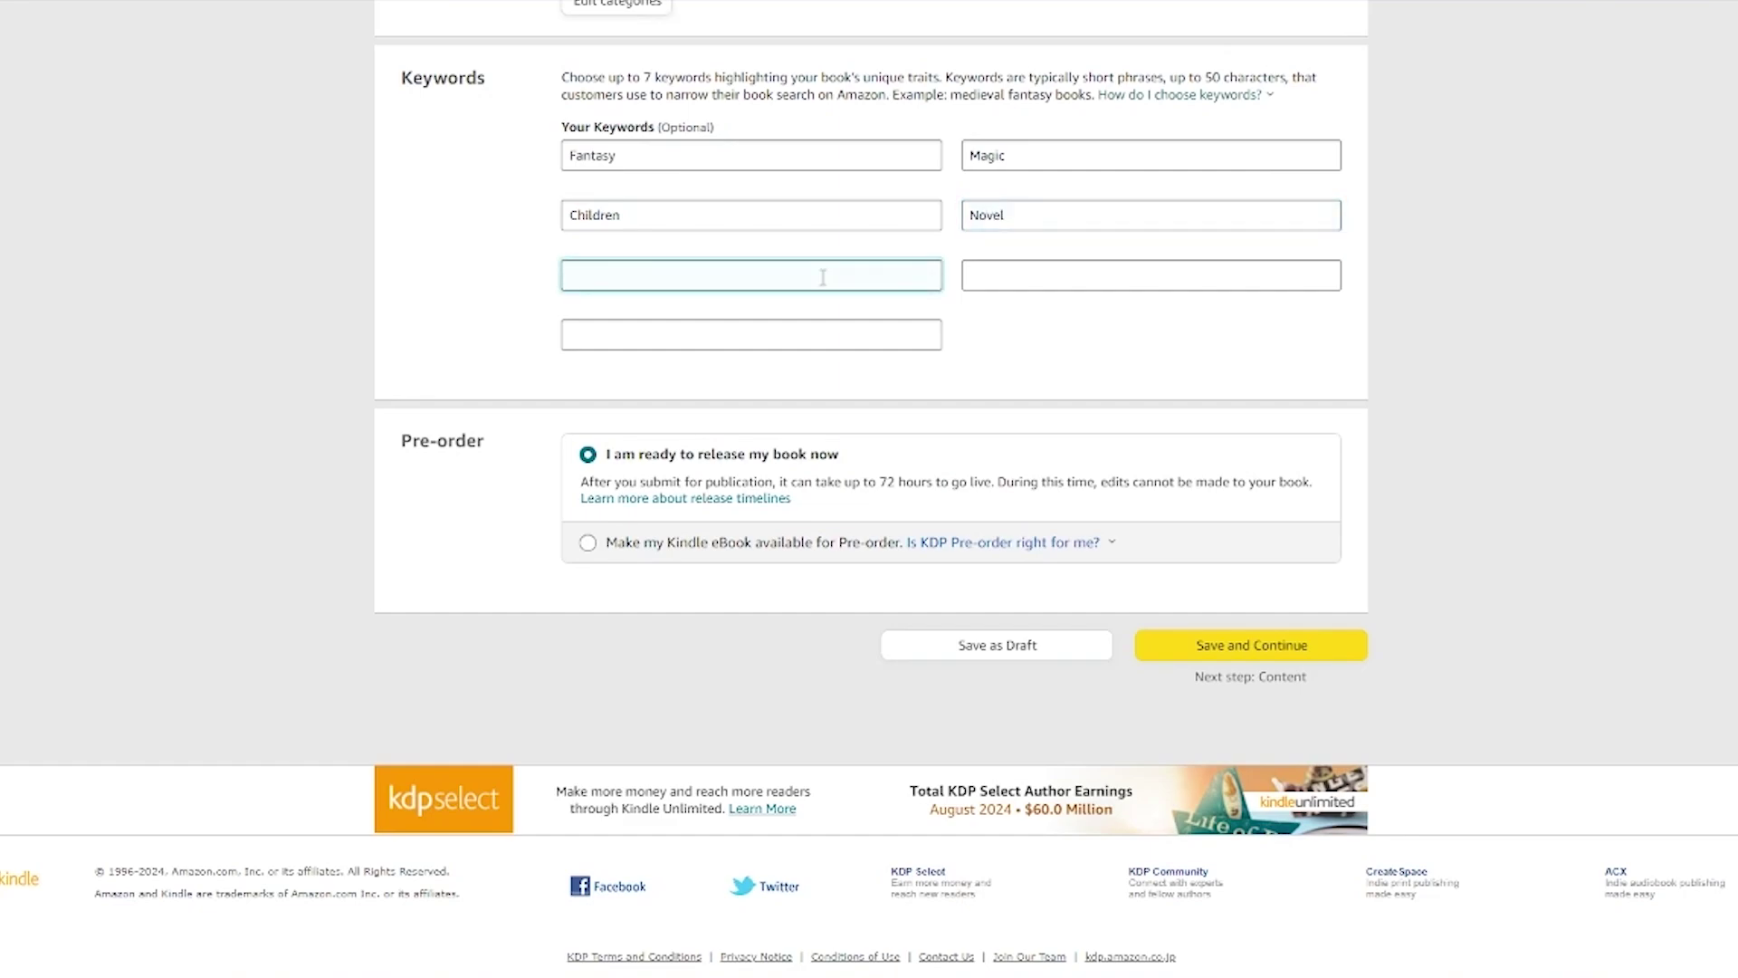
type("Graphhic Novel")
left_click(604, 275)
key("BackSpace")
- Save the details and upload John and The Magic Carpet PDF as the manuscript, accepting the format warning
left_click(1286, 655)
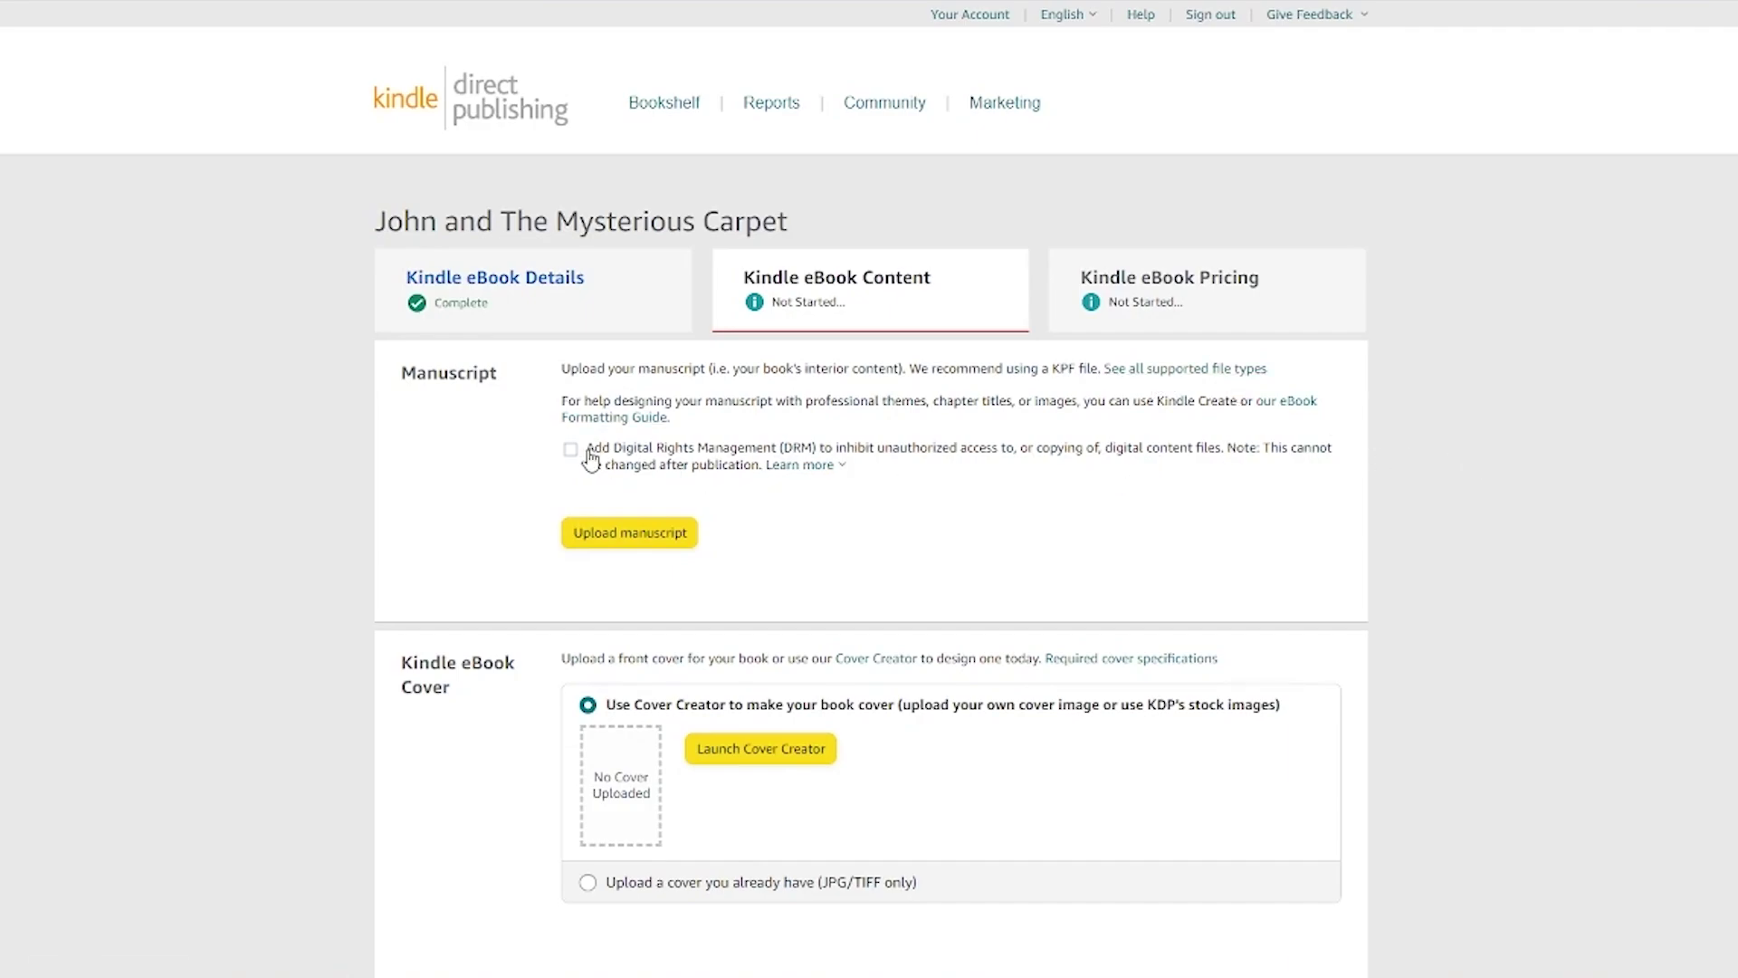
left_click(622, 532)
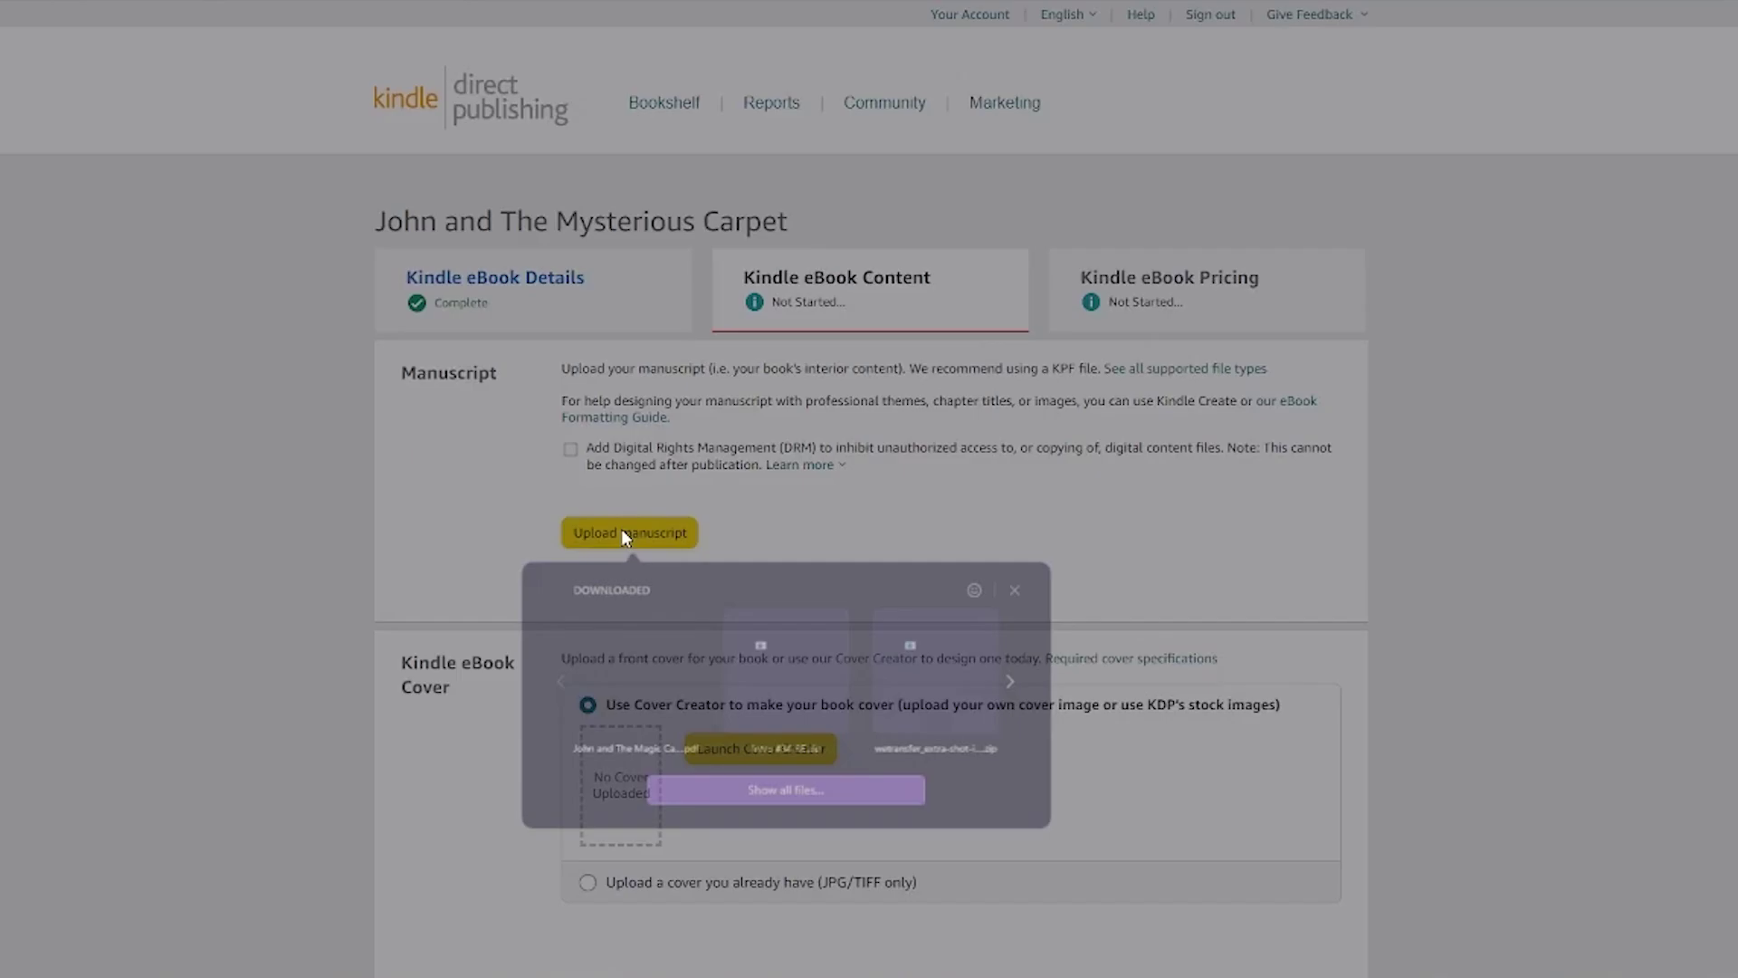
left_click(639, 683)
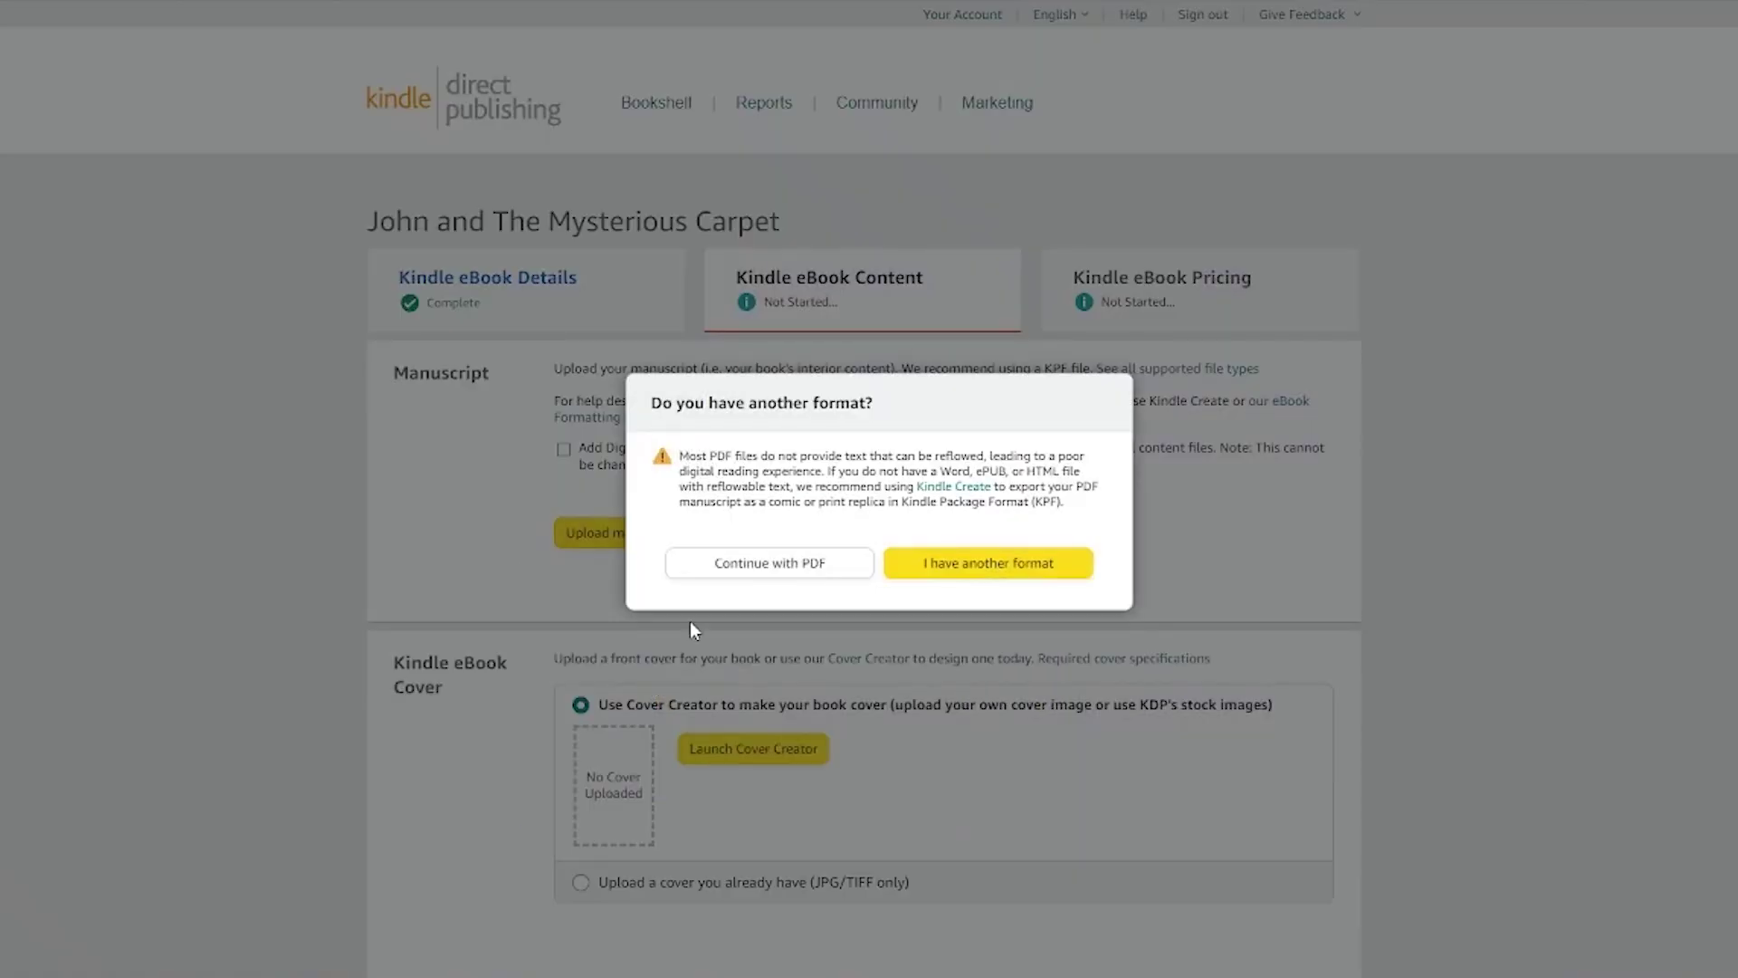
left_click(791, 565)
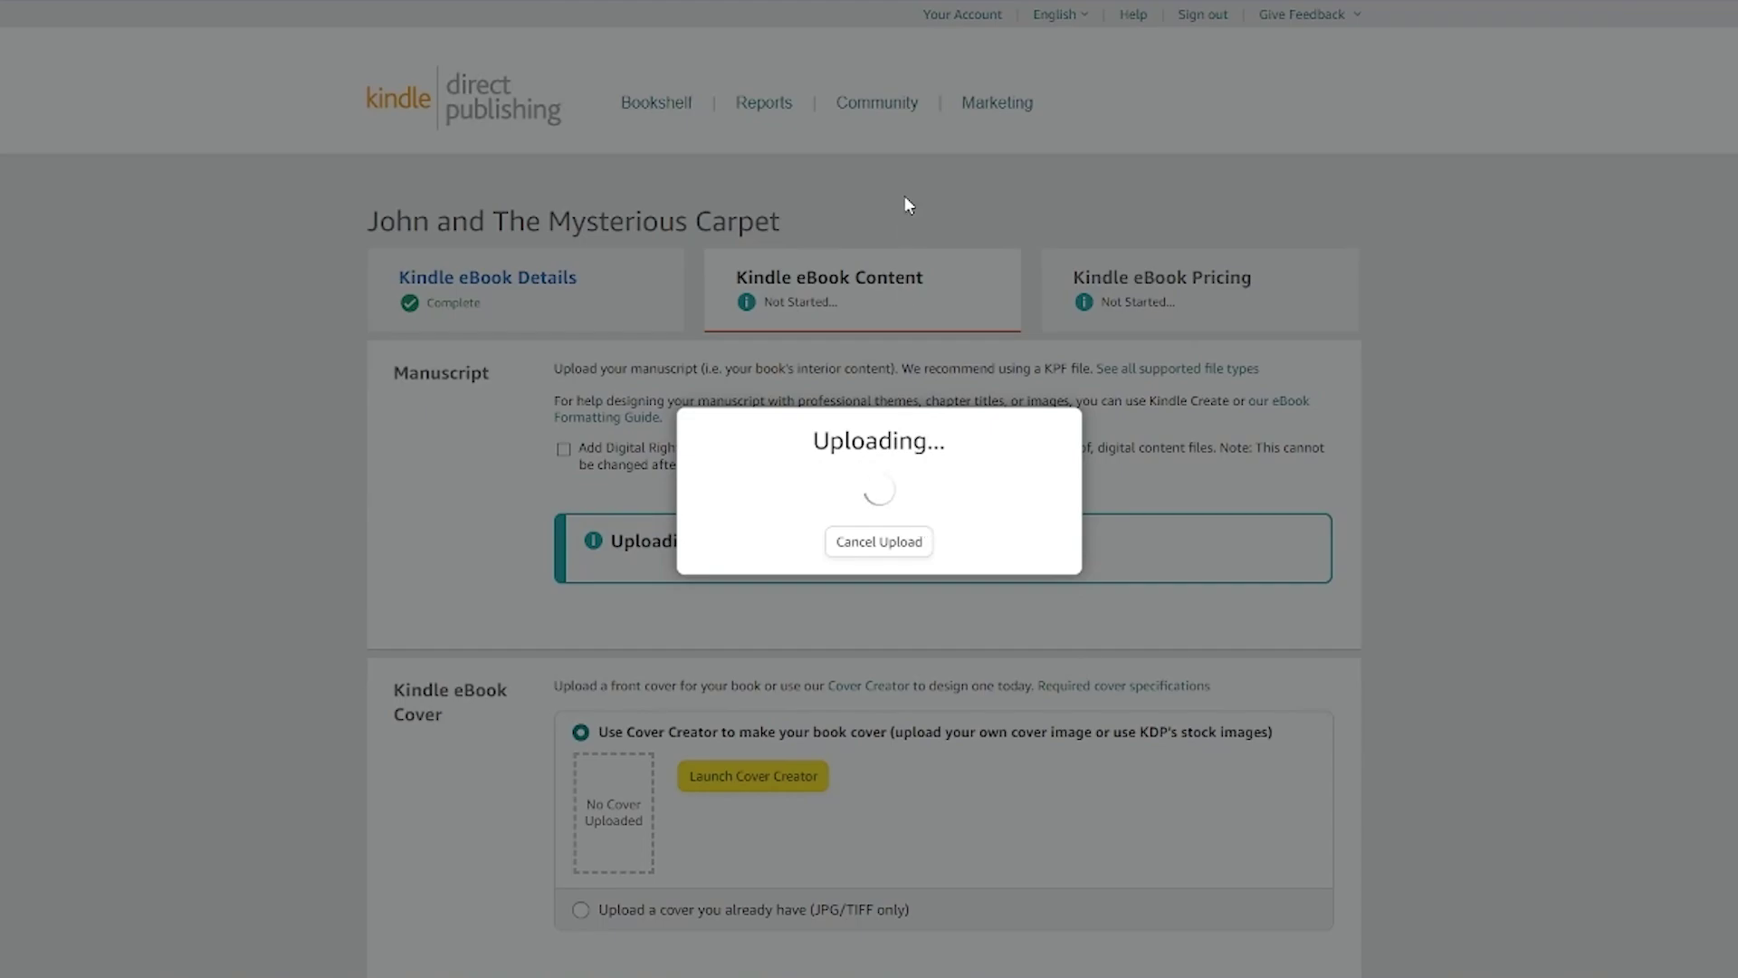
- Search the web for 'pdf to kpf', then choose to upload an existing cover
key("ctrl+t")
type("pdf t")
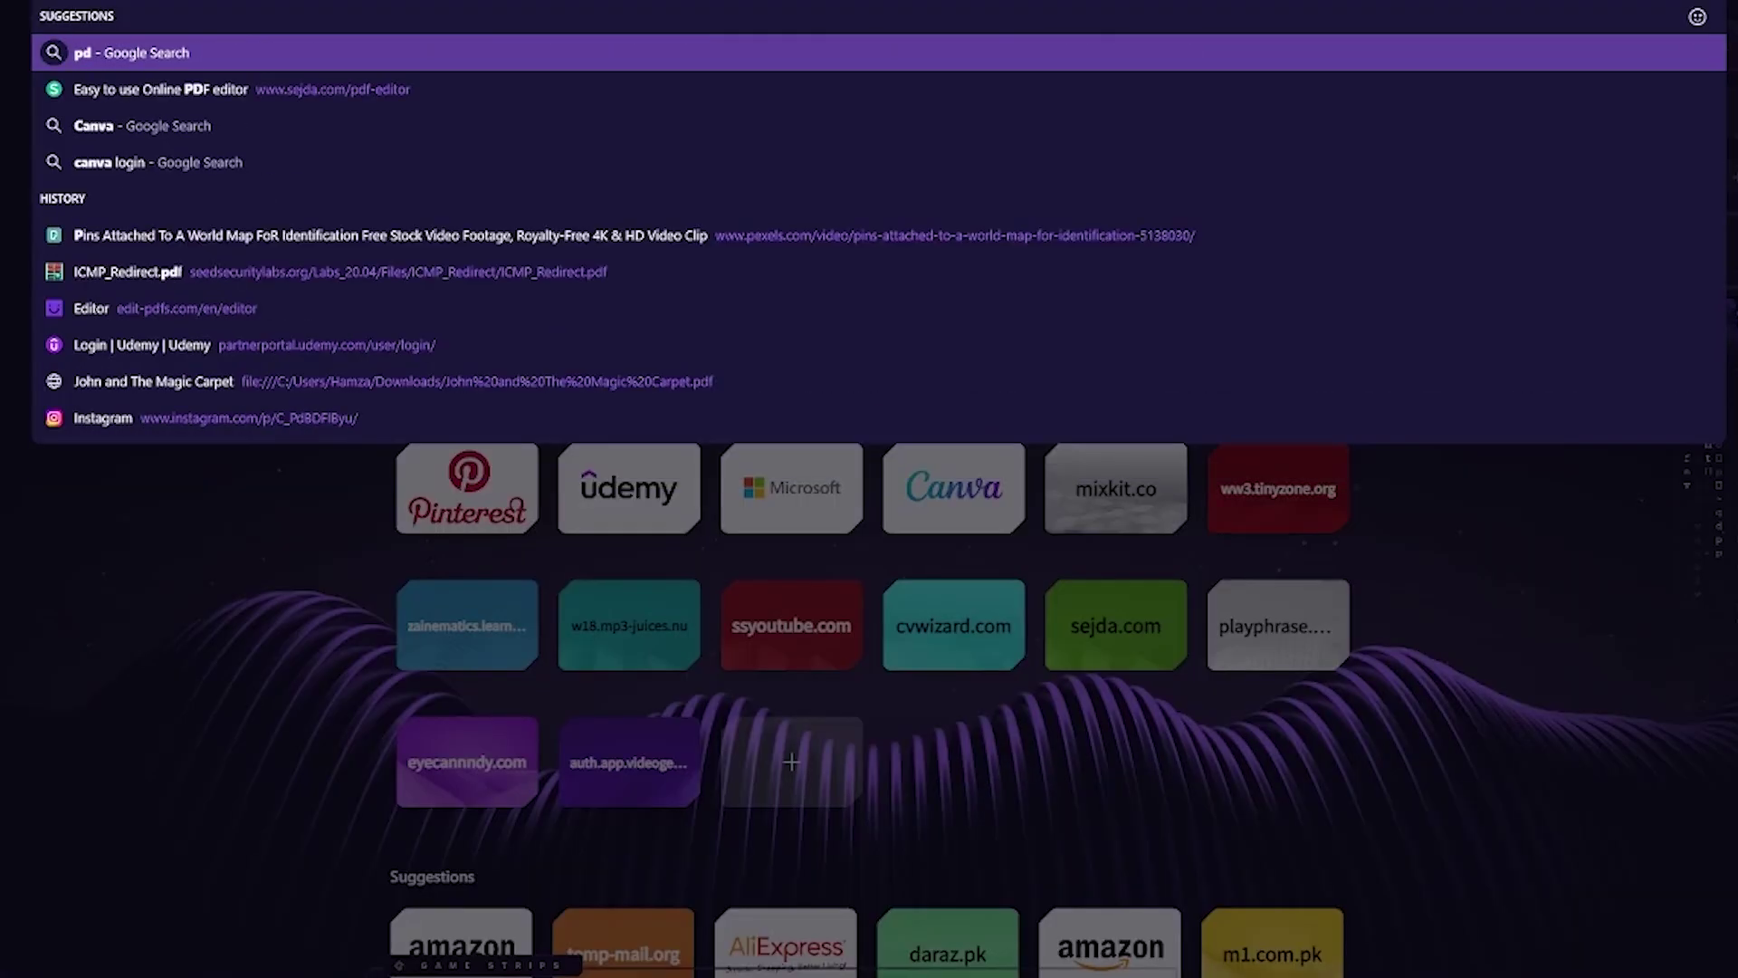
type("o kpf")
key("Return")
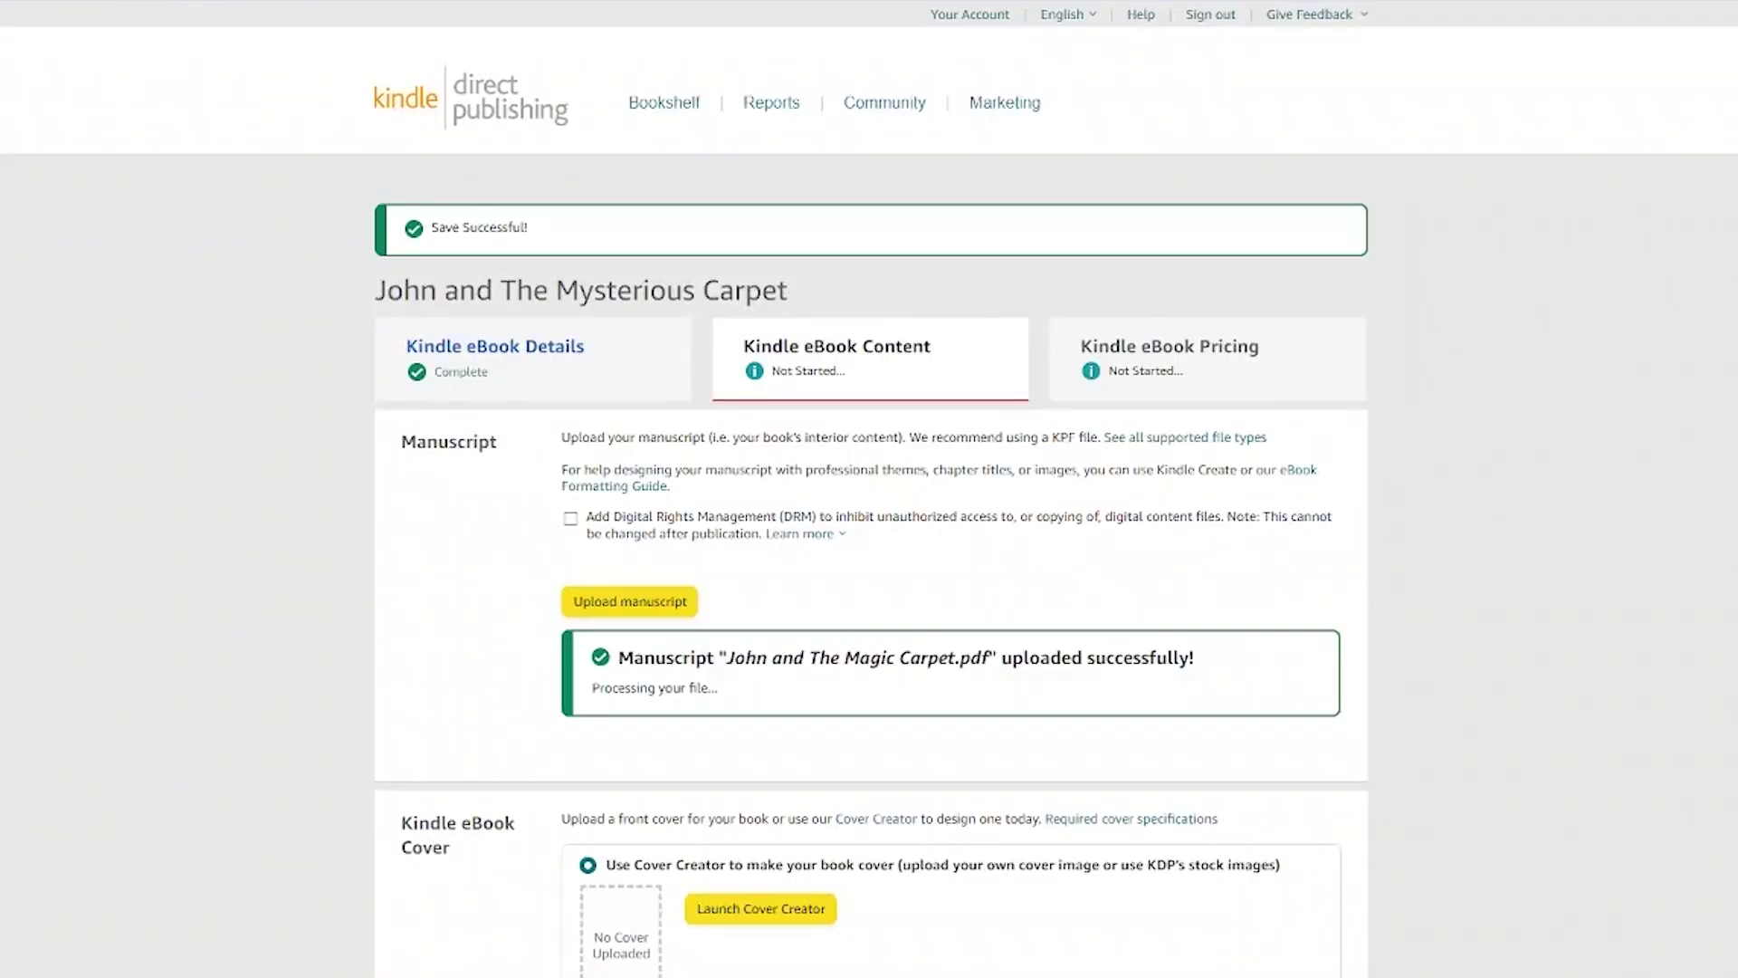
scroll(731, 693, "down", 5)
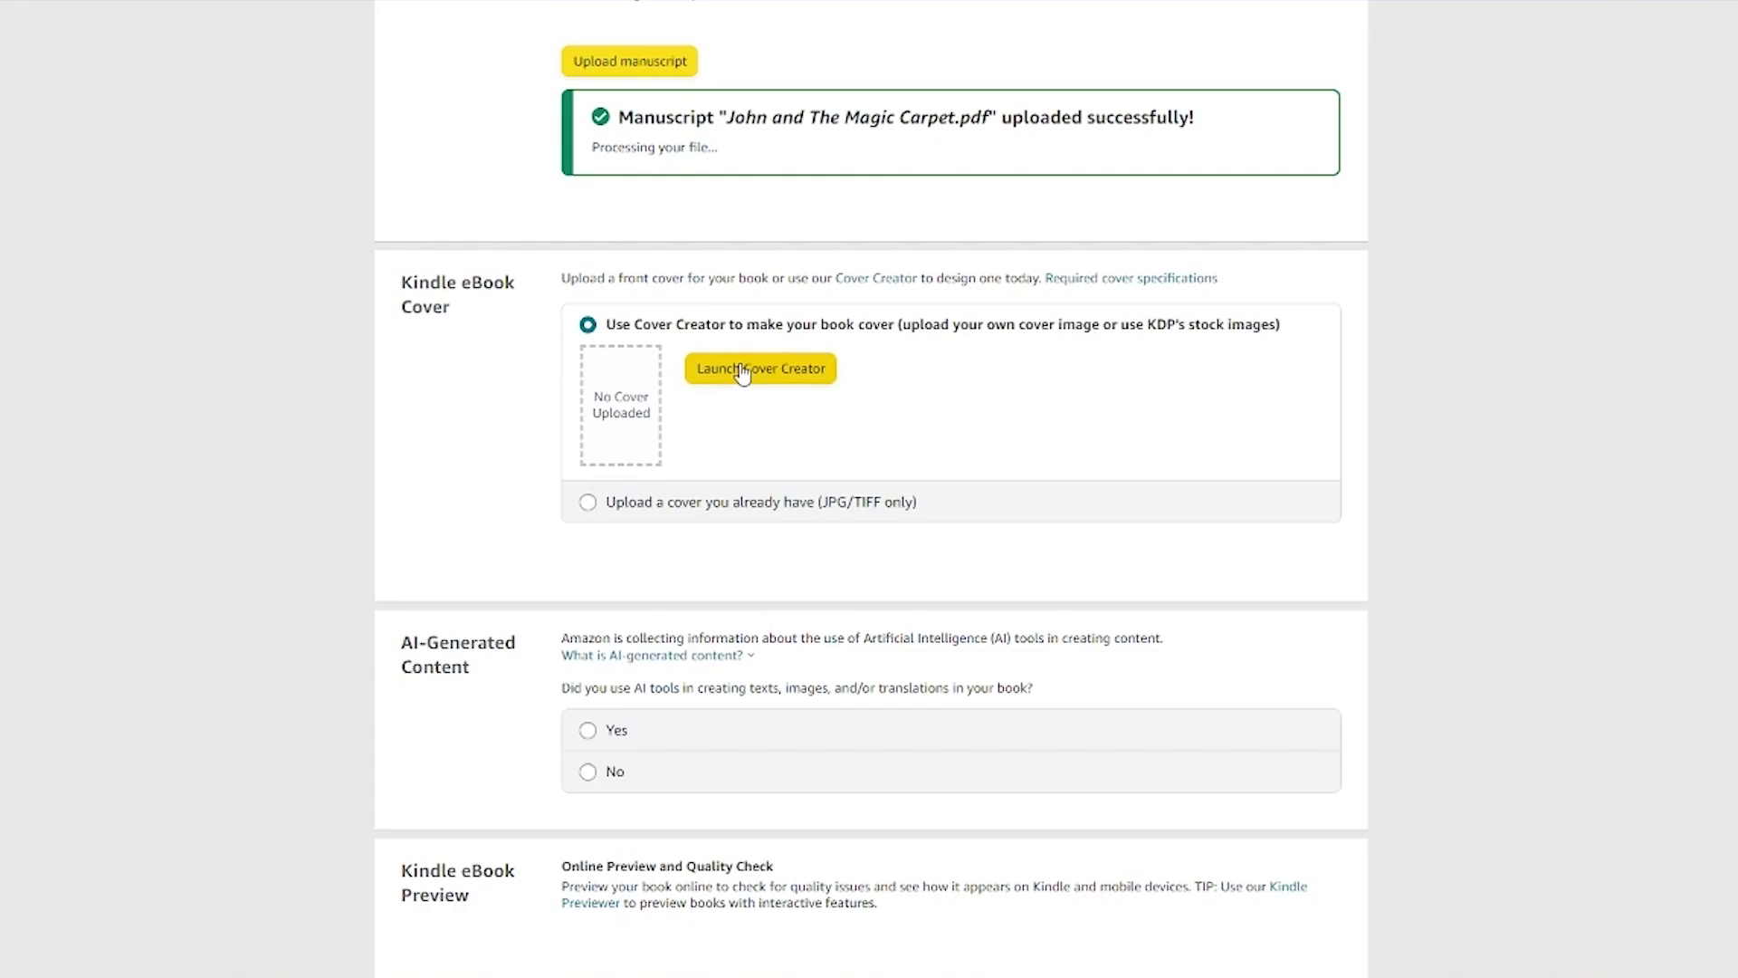
left_click(587, 502)
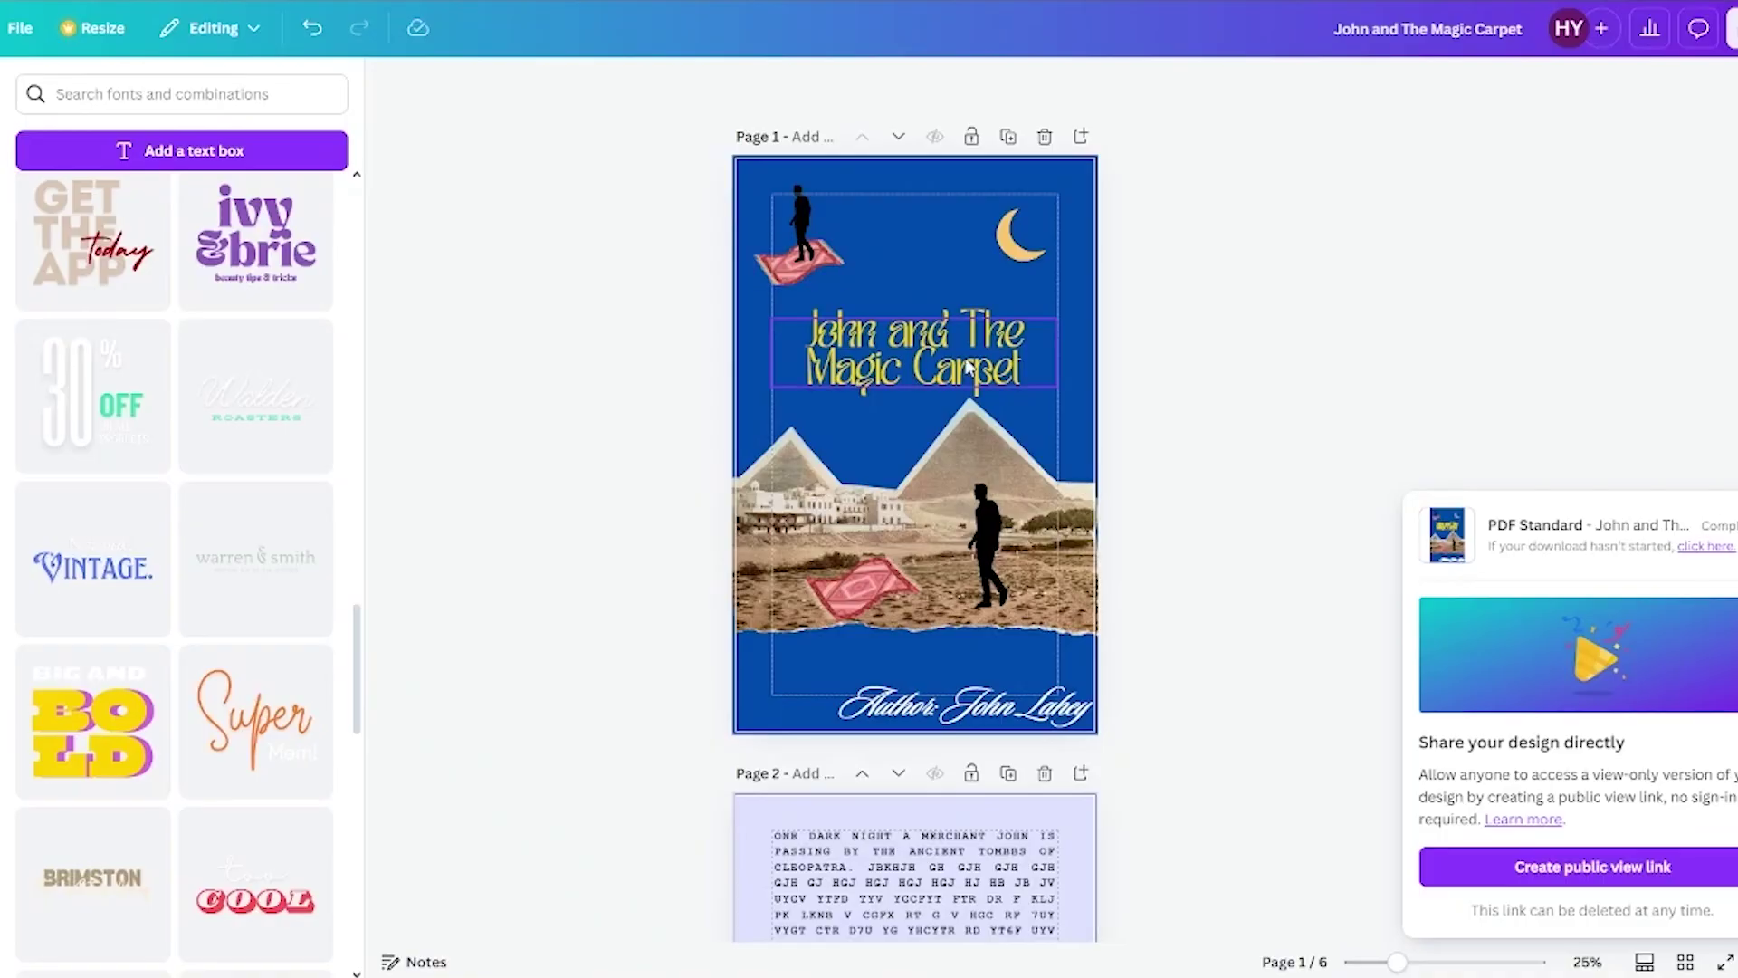
- Download only Page 1, the cover, as John and The Magic Carpet.jpg
left_click(796, 353)
left_click(1230, 163)
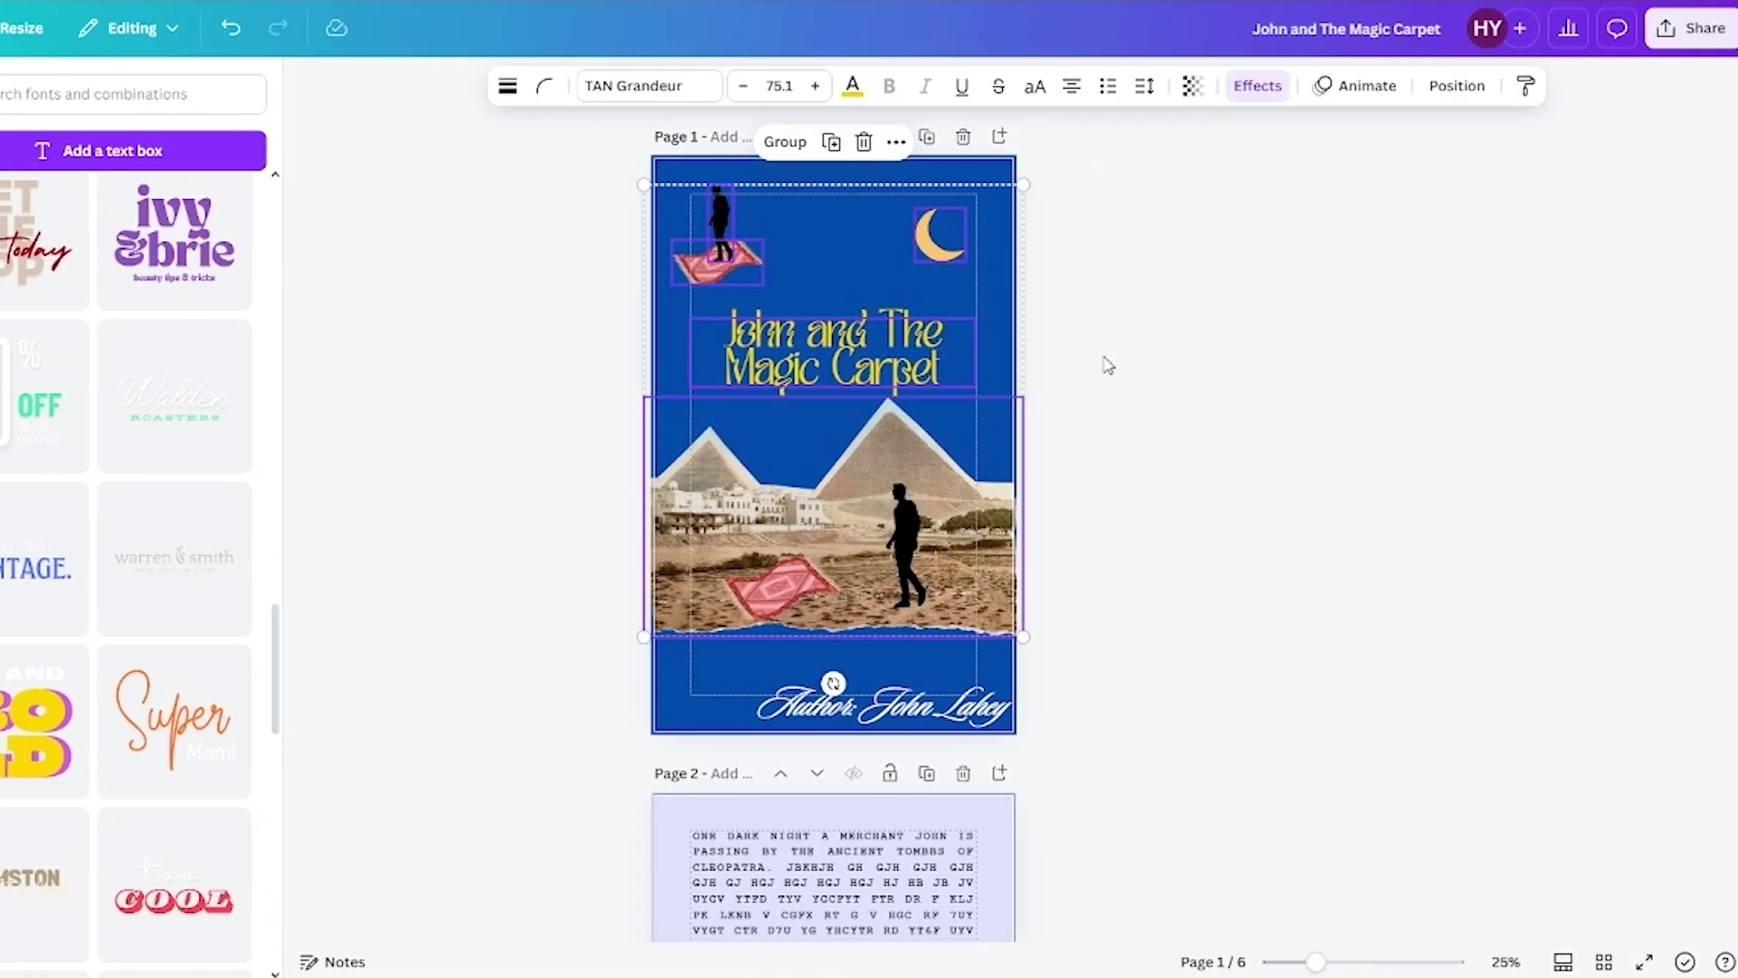
left_click(1307, 232)
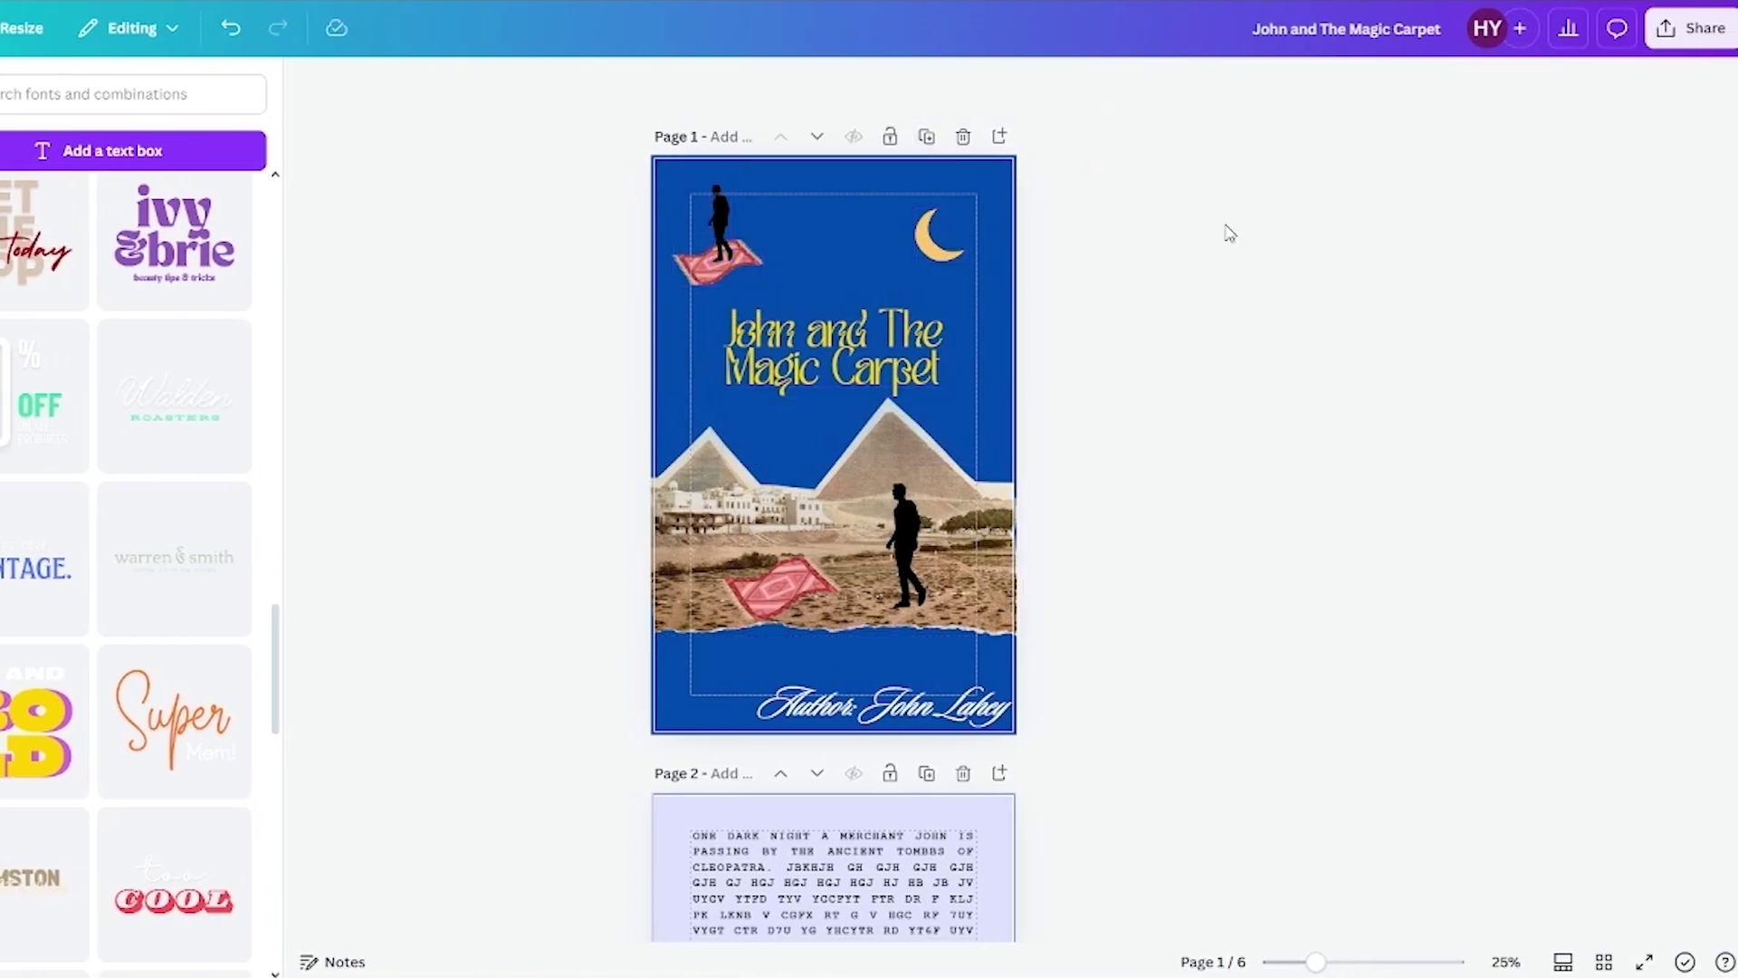
left_click(1695, 20)
left_click(1383, 445)
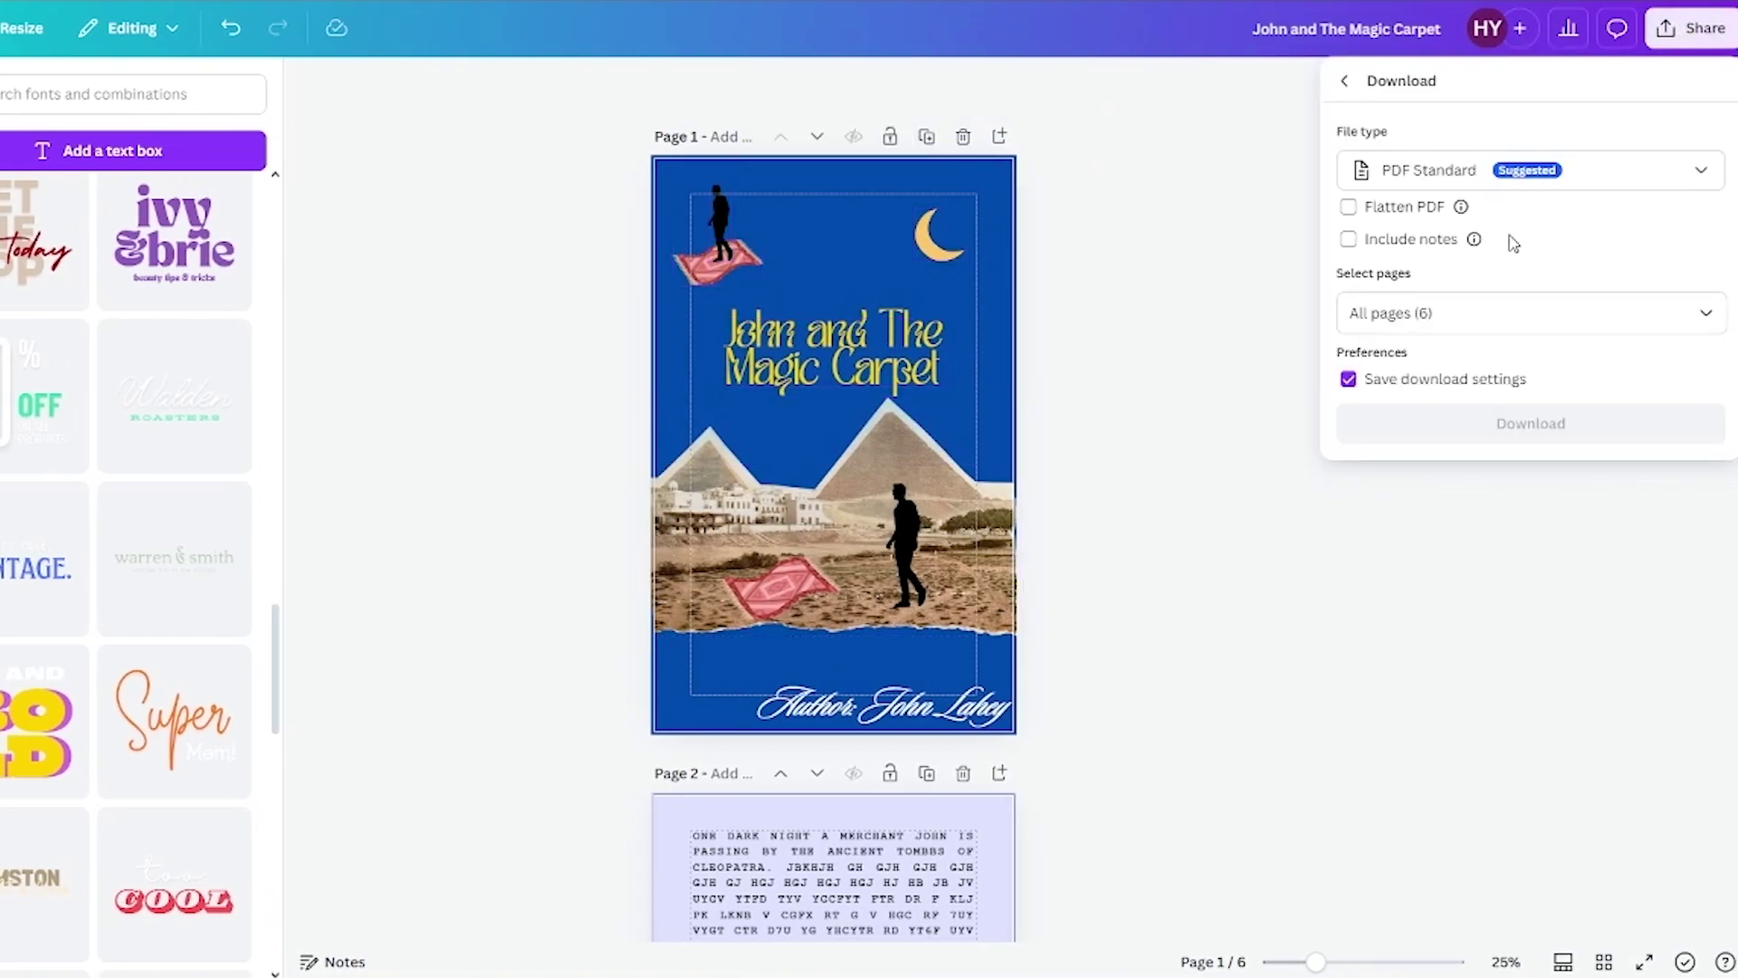
left_click(1485, 312)
left_click(1575, 386)
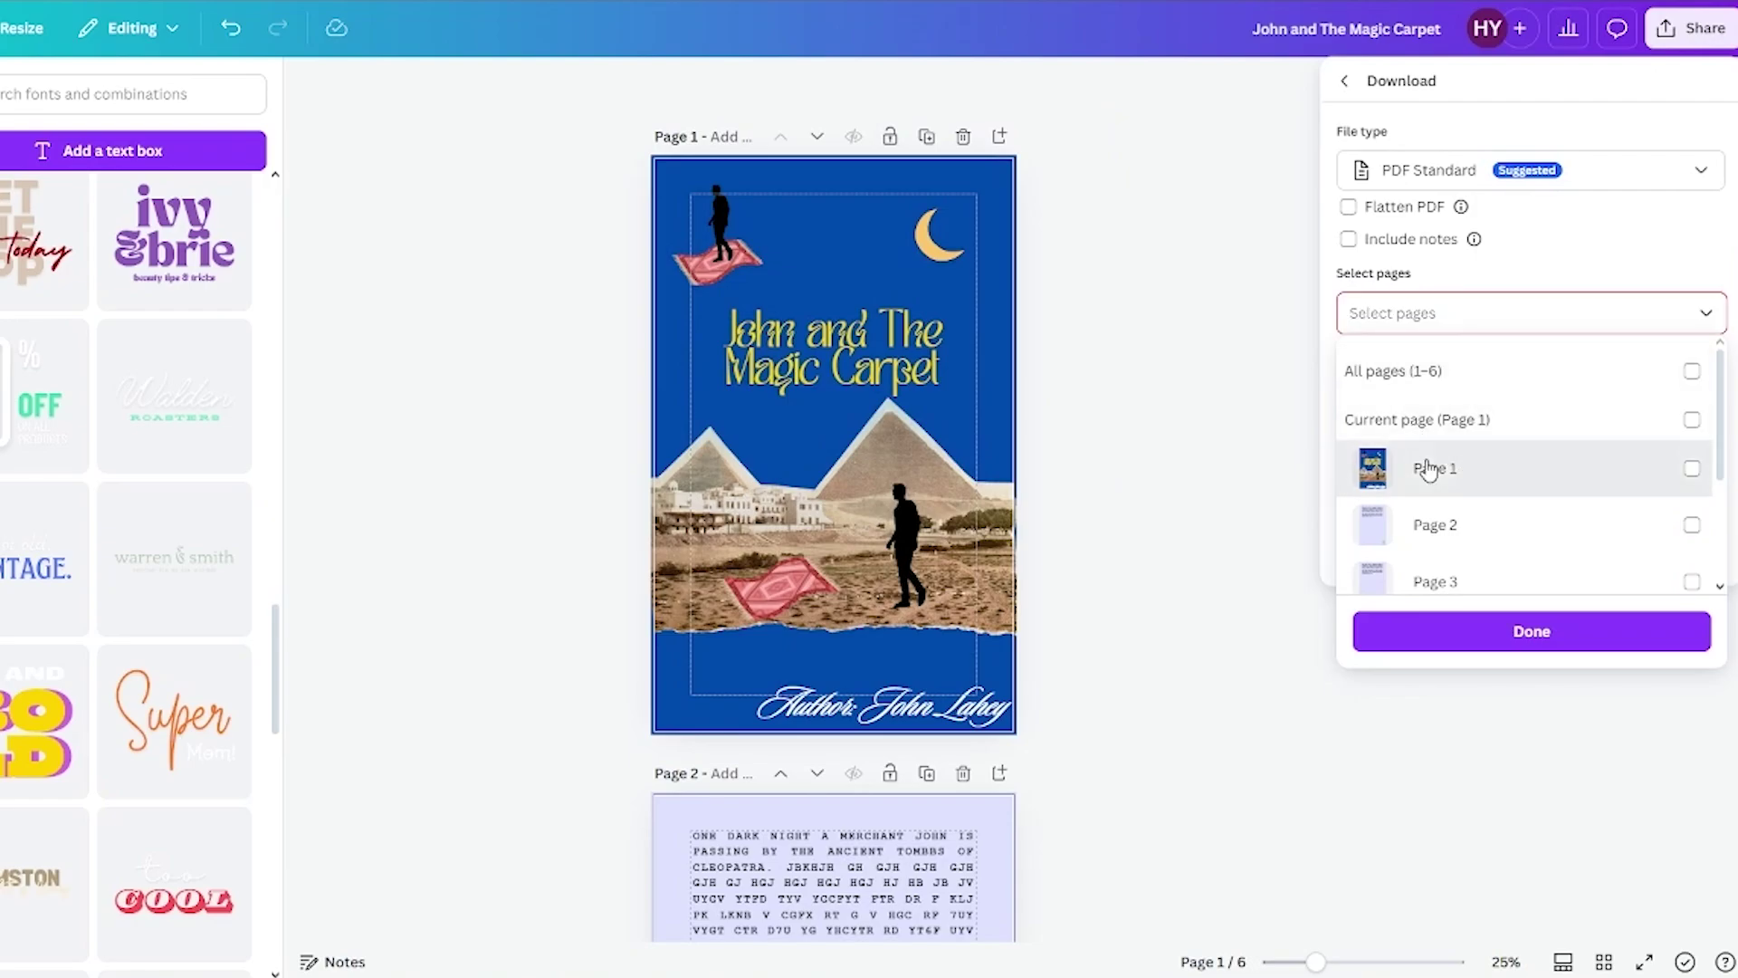
left_click(1430, 466)
left_click(1453, 634)
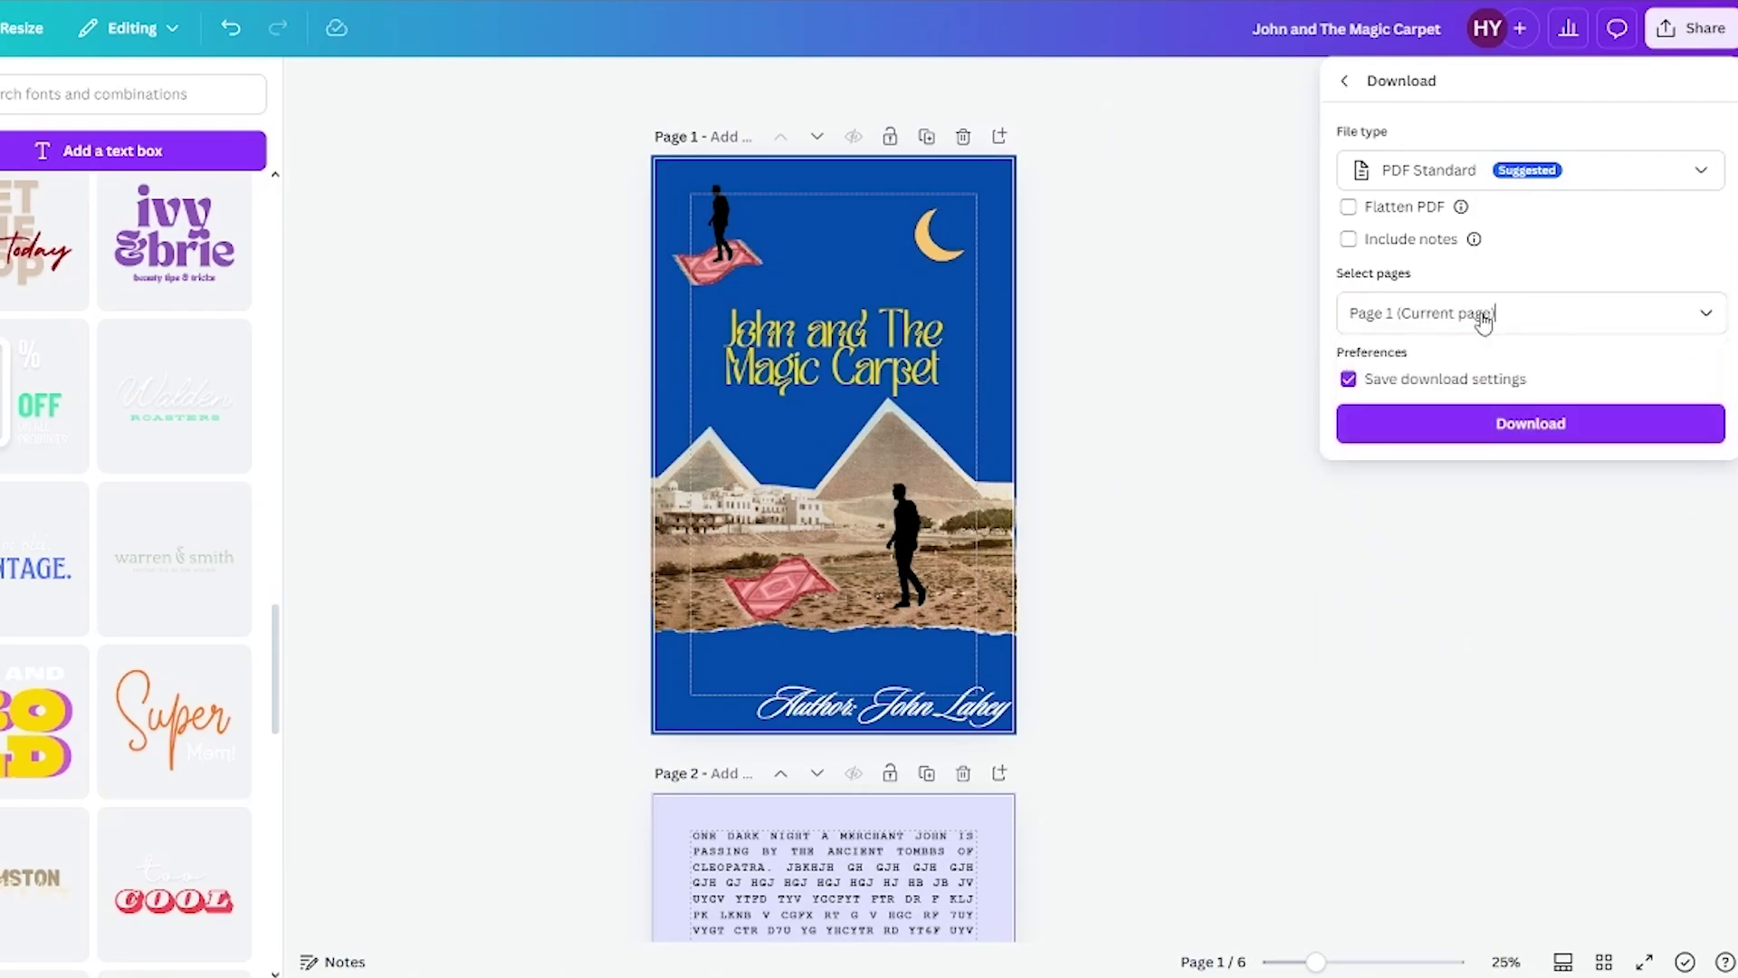
left_click(1507, 172)
left_click(1505, 237)
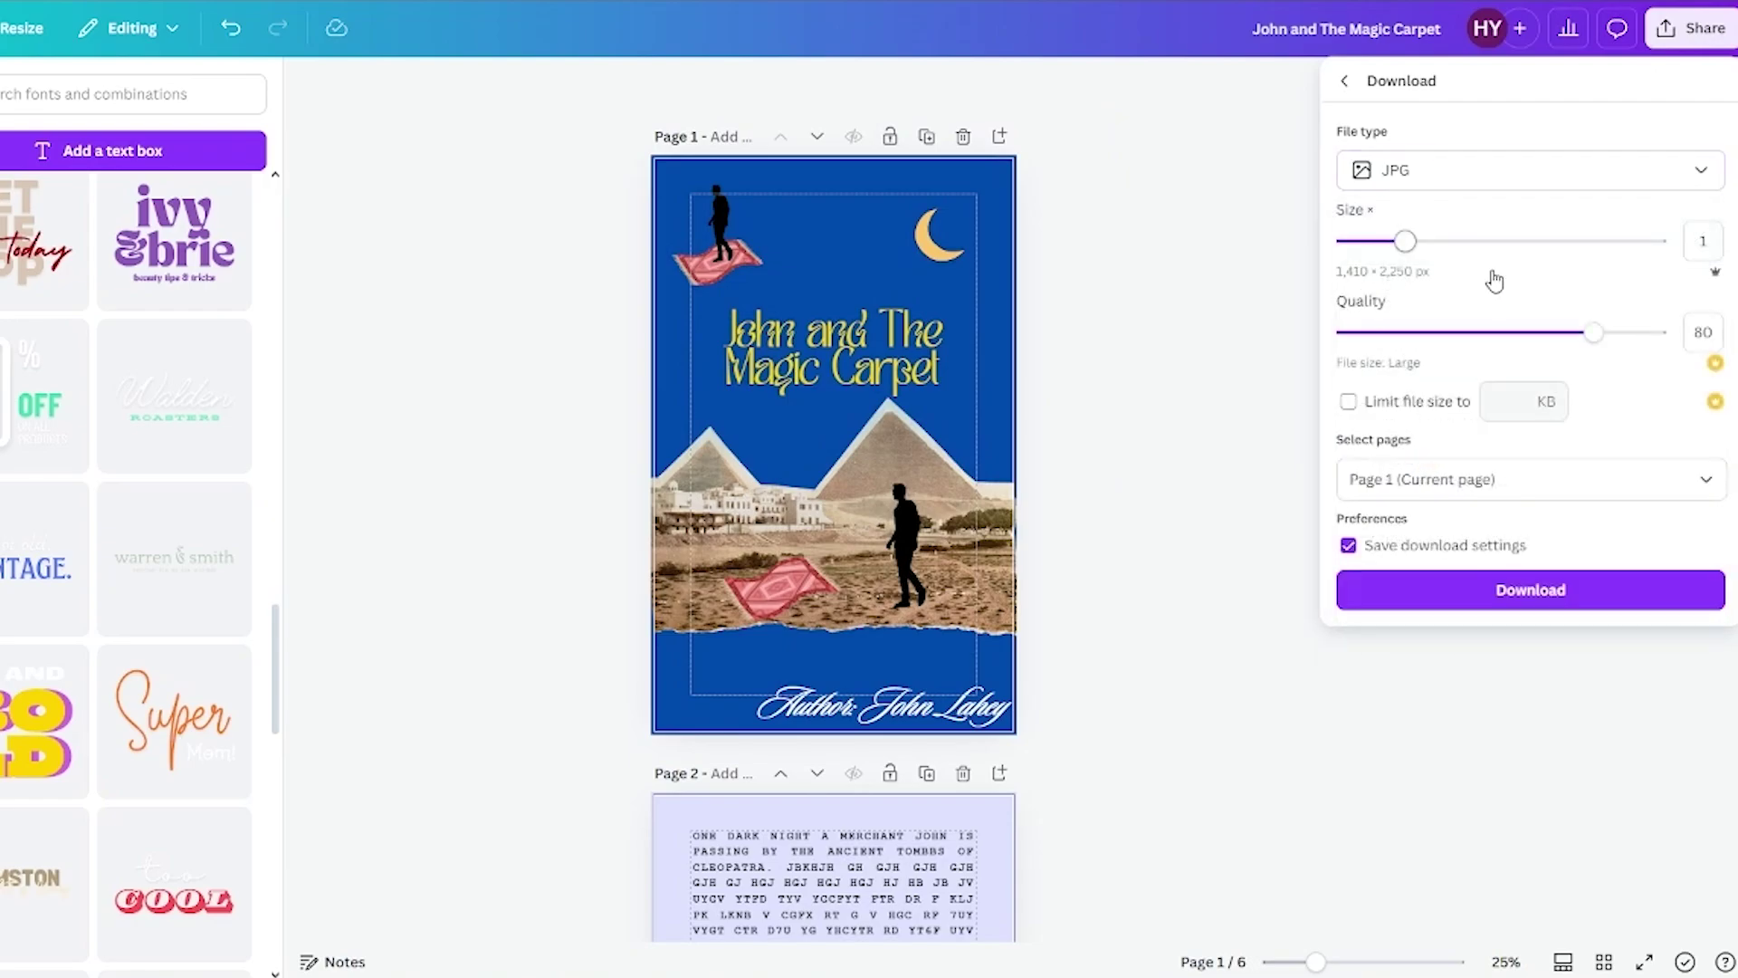
left_click(1466, 592)
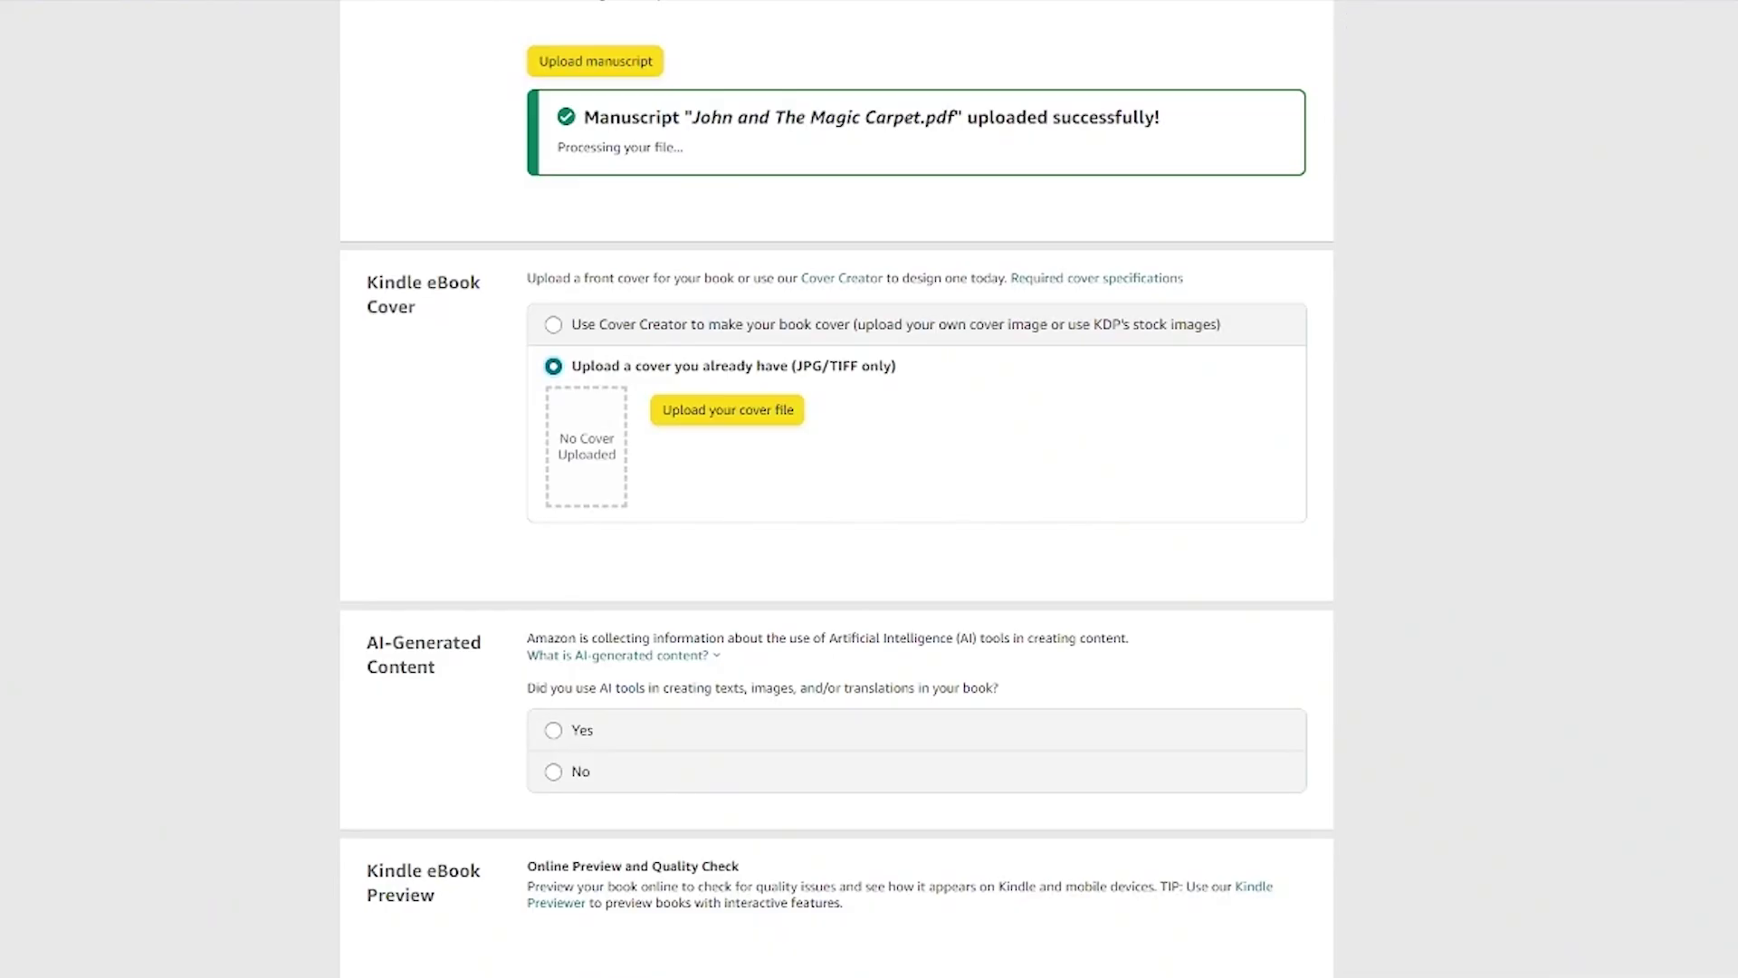
- Upload John and The Magic Carpet.jpg as the Kindle eBook cover and check the upload succeeded
left_click(742, 409)
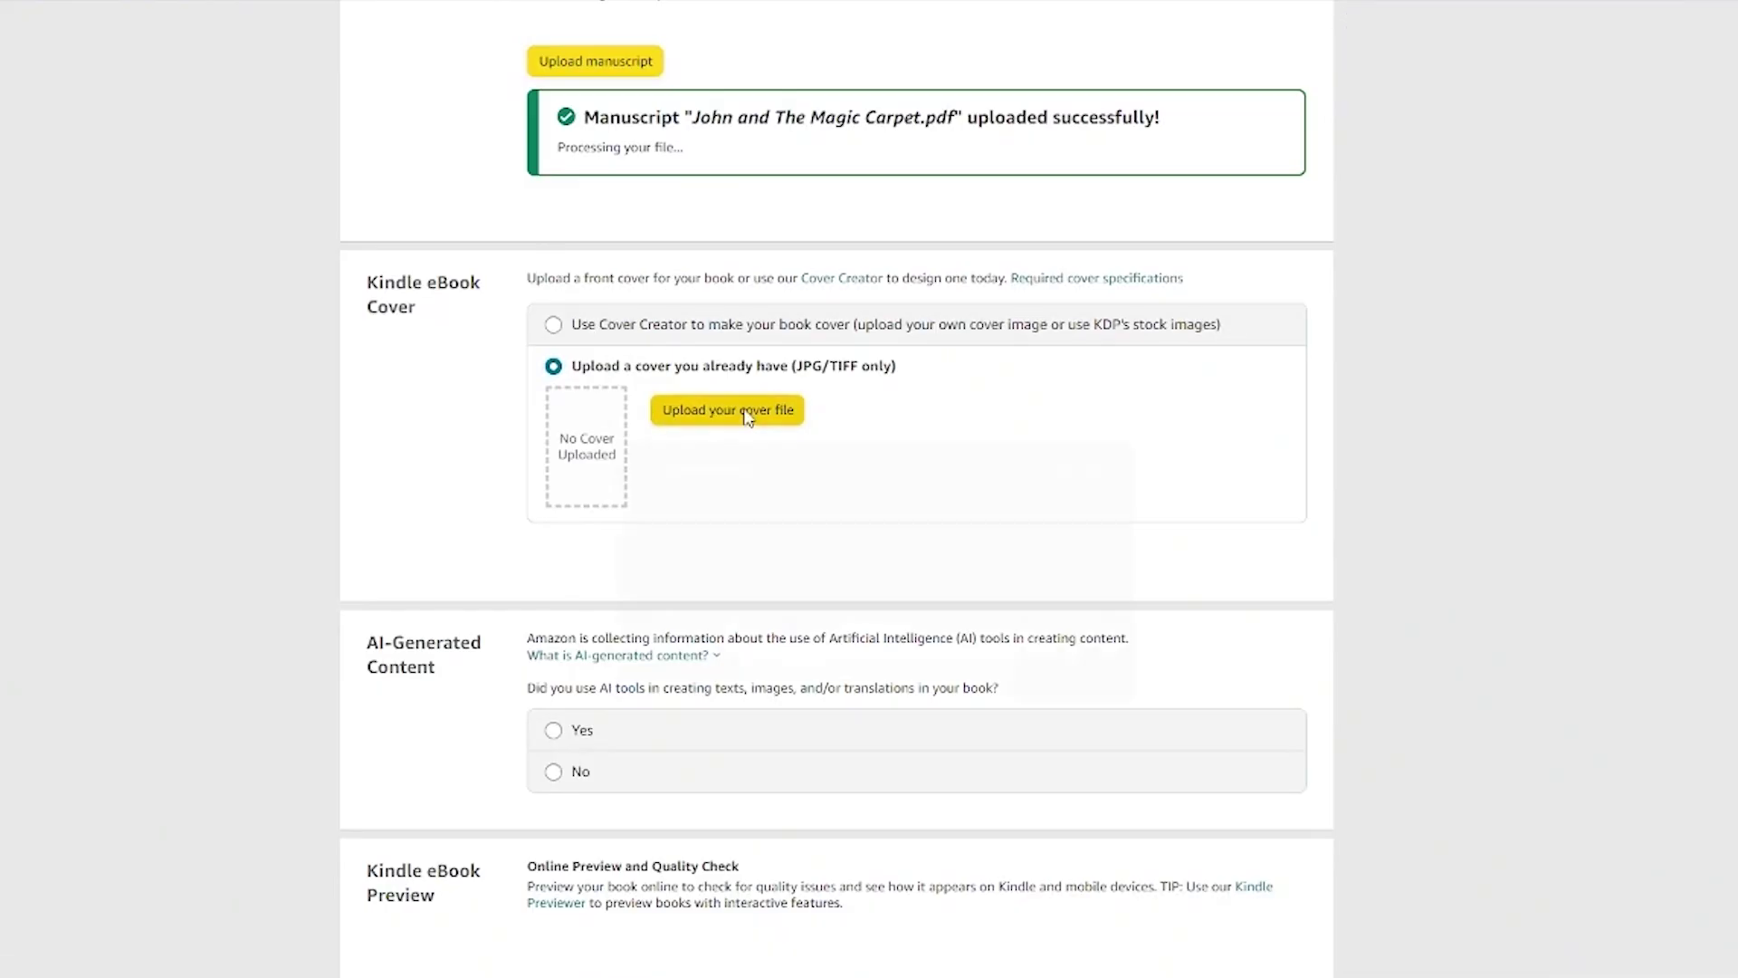
left_click(735, 574)
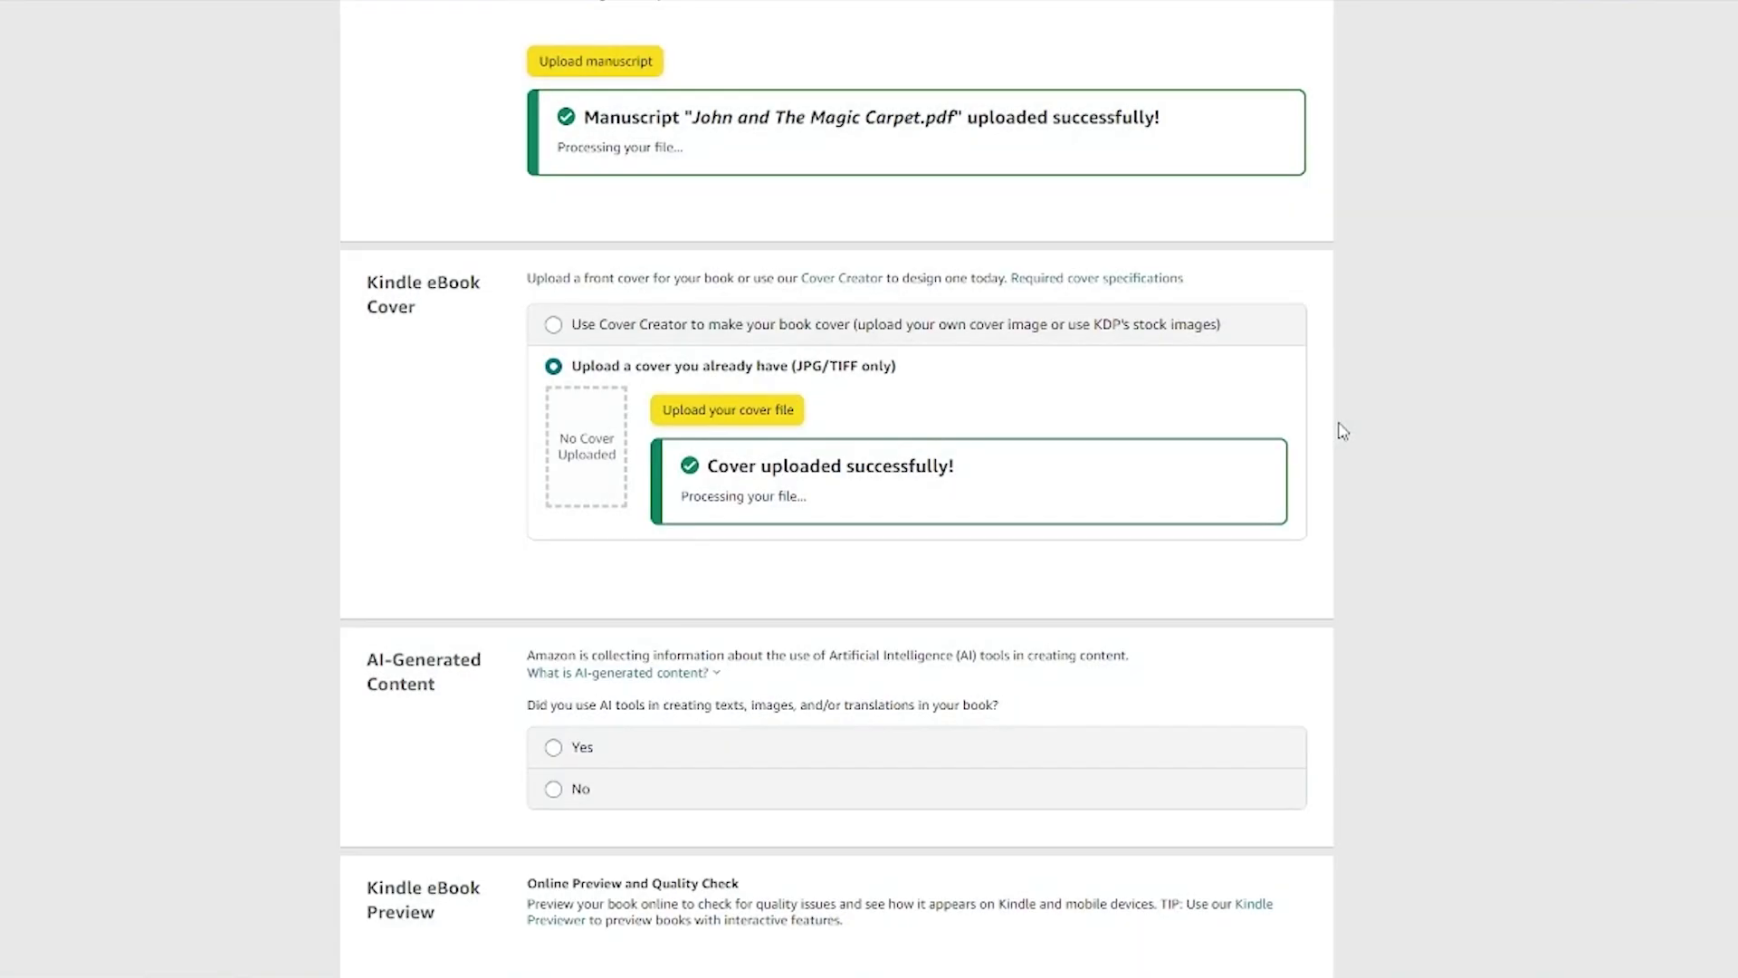
scroll(1098, 425, "up", 4)
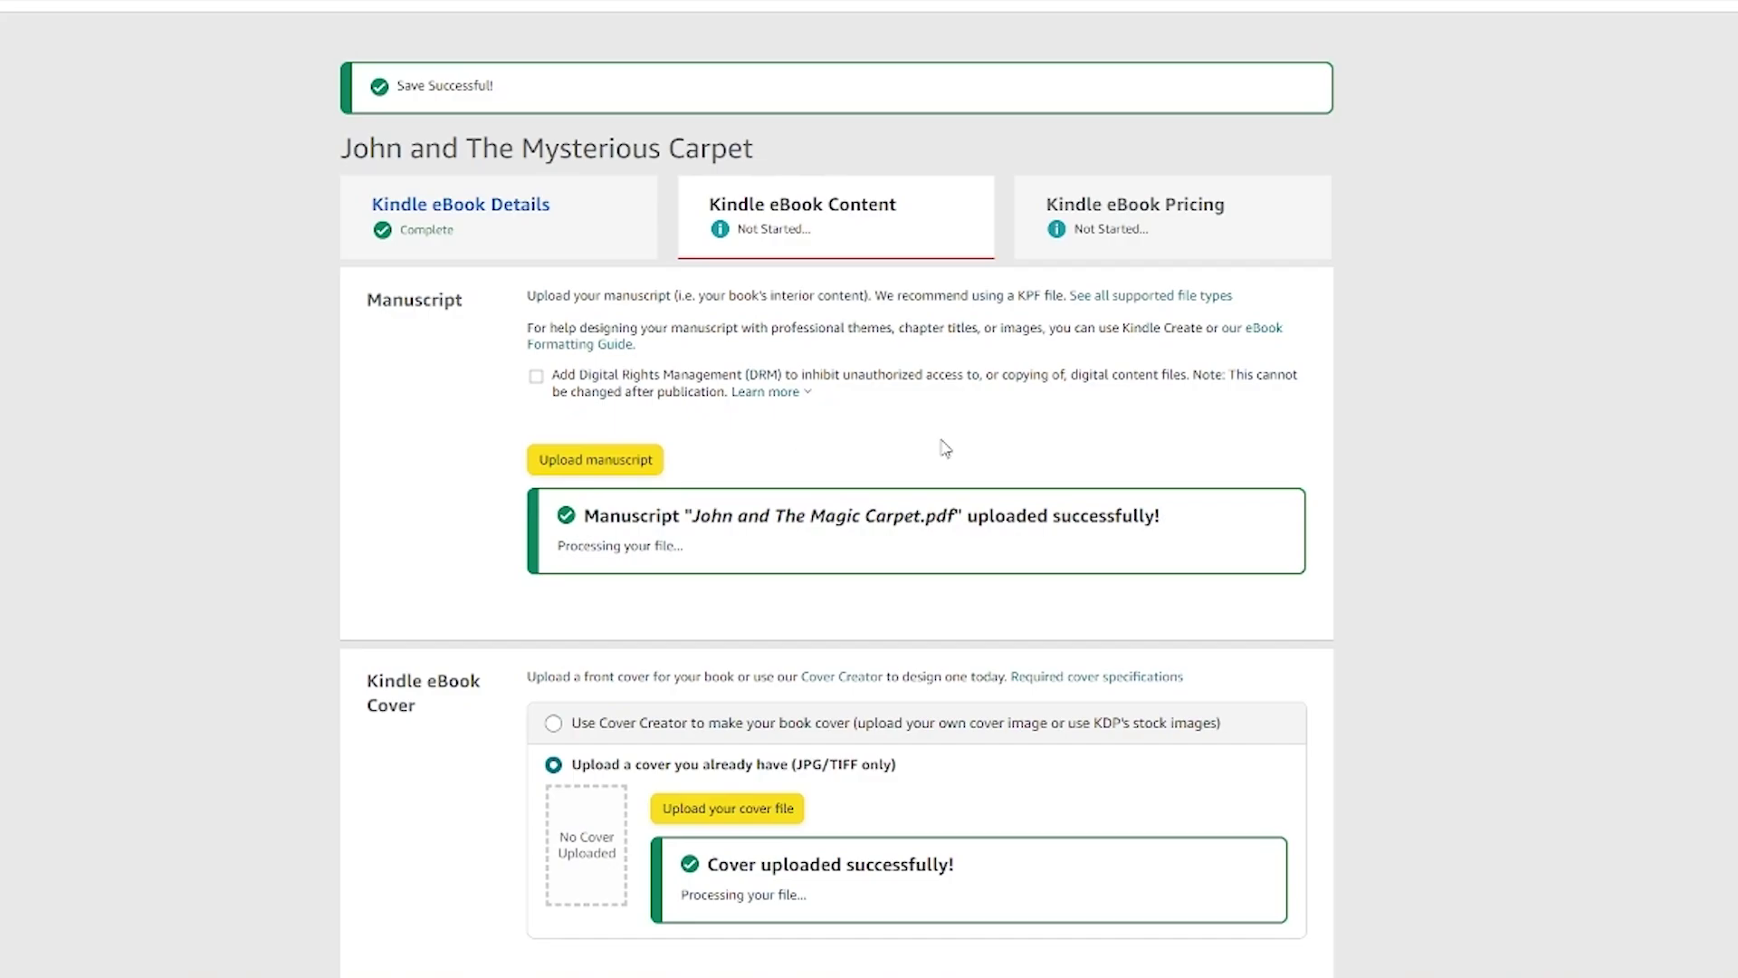
scroll(945, 449, "down", 15)
scroll(945, 449, "up", 20)
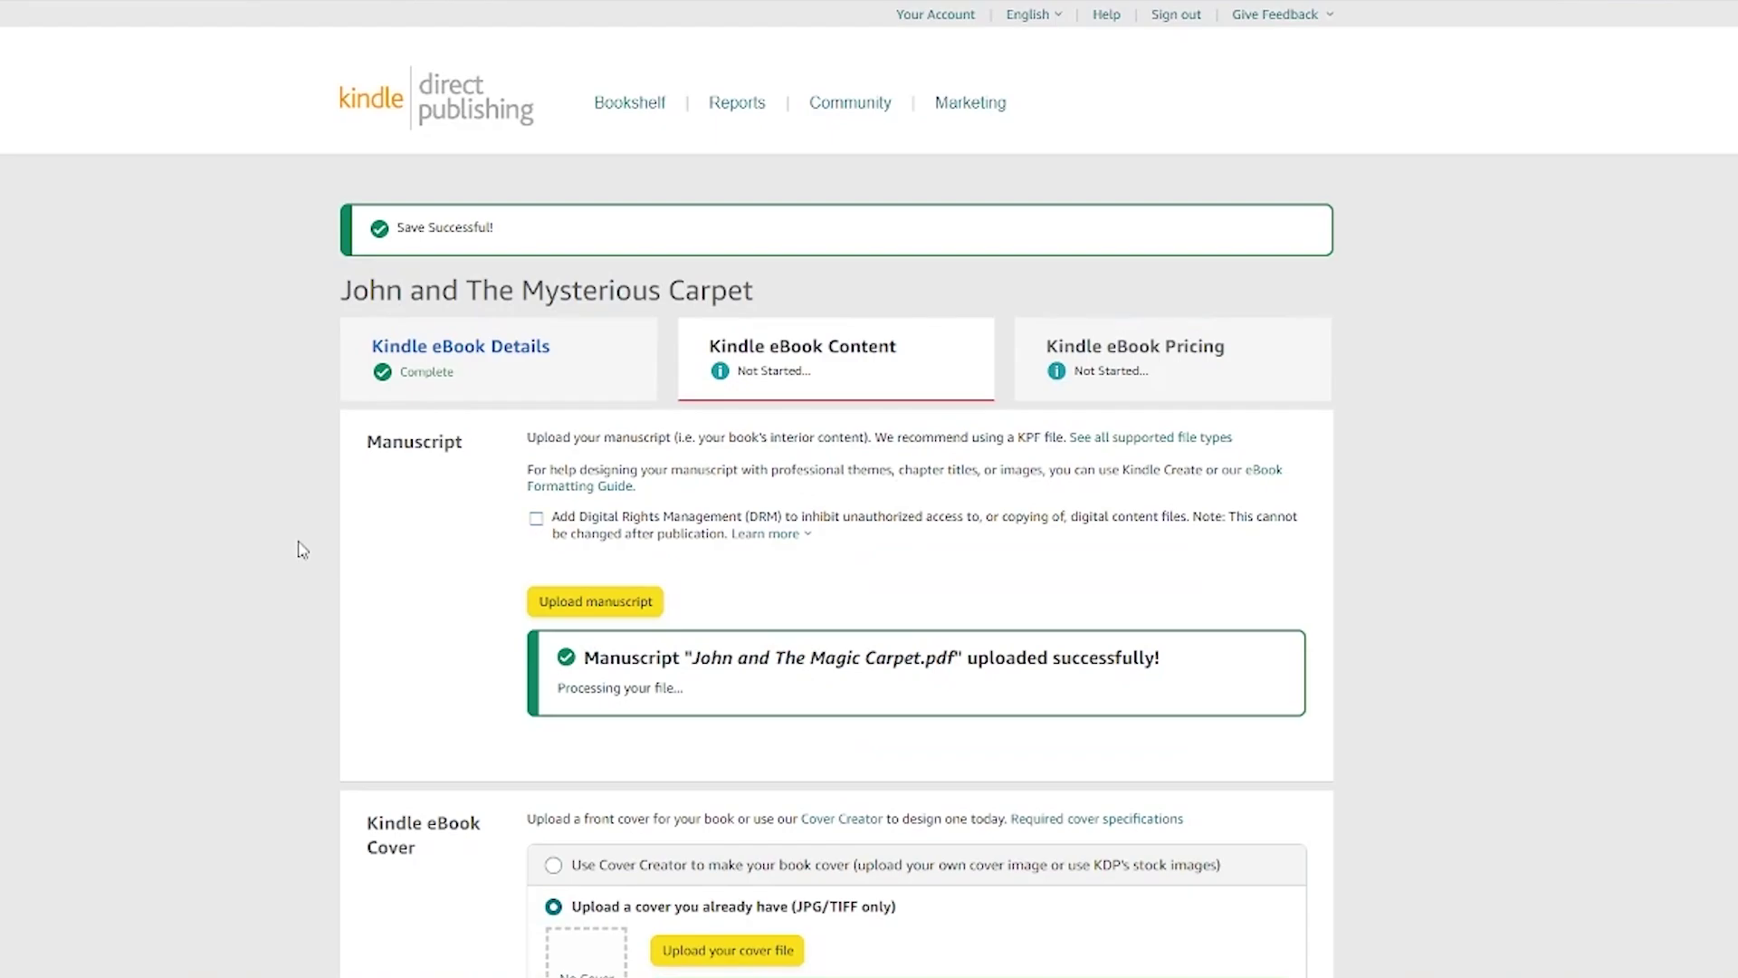
scroll(303, 554, "down", 15)
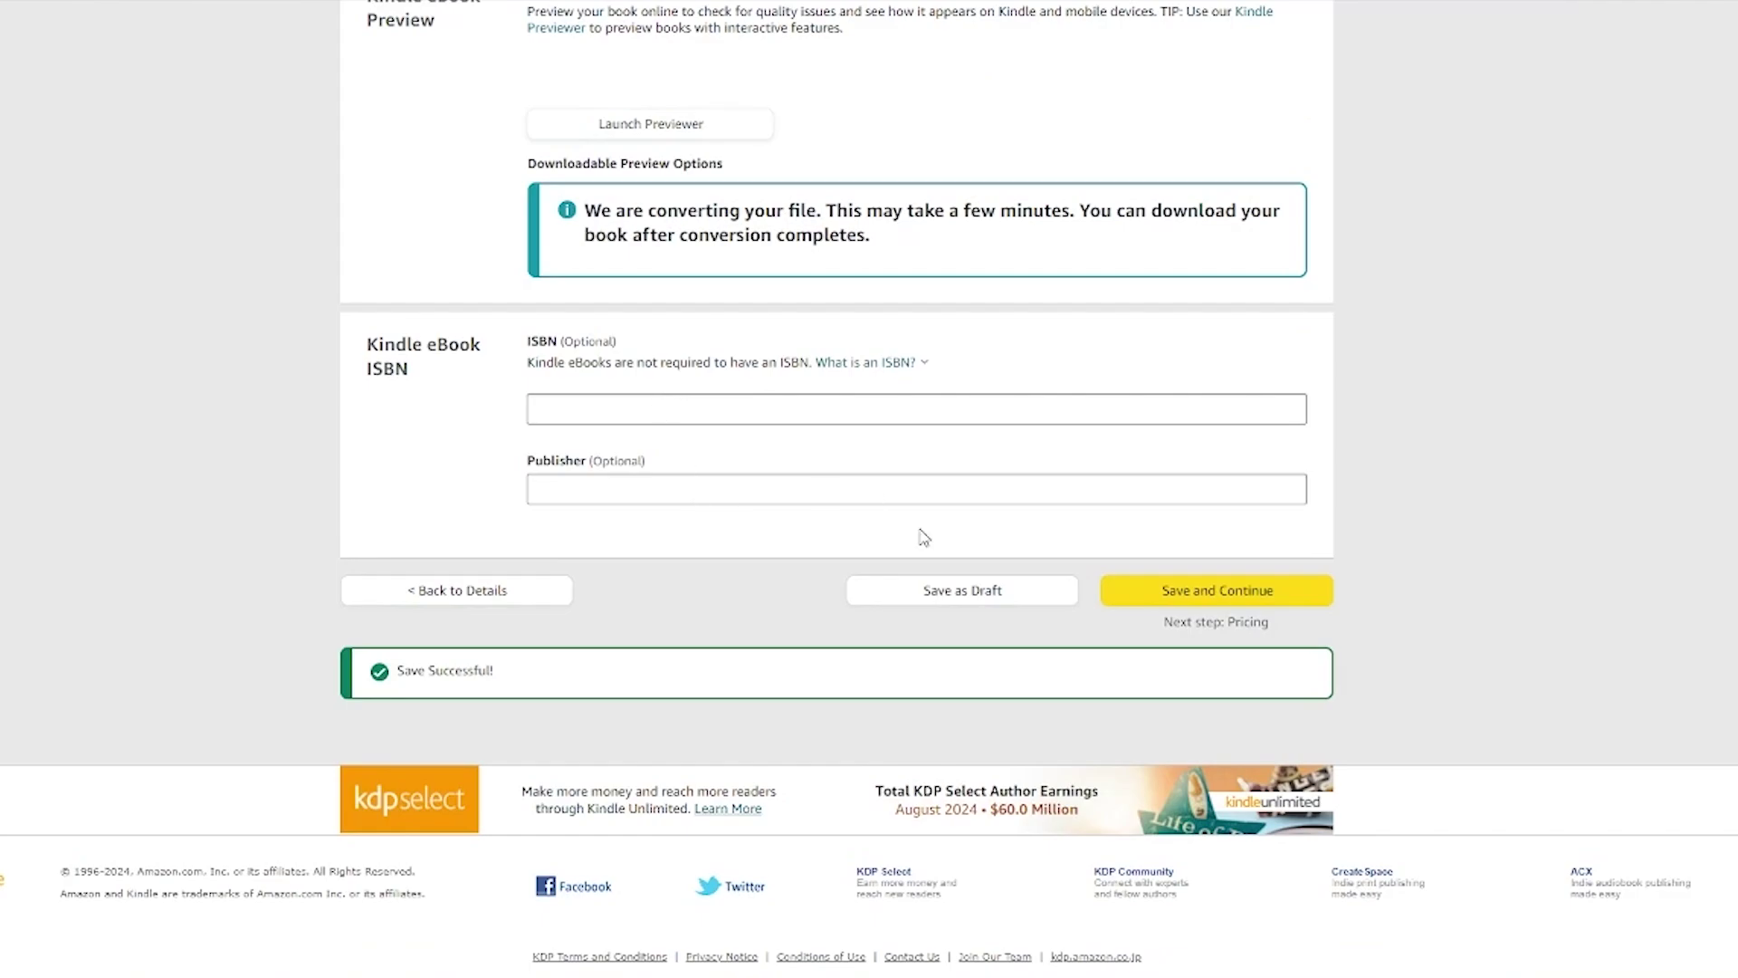
- Save the eBook content and continue past the Error processing files notice
left_click(1203, 589)
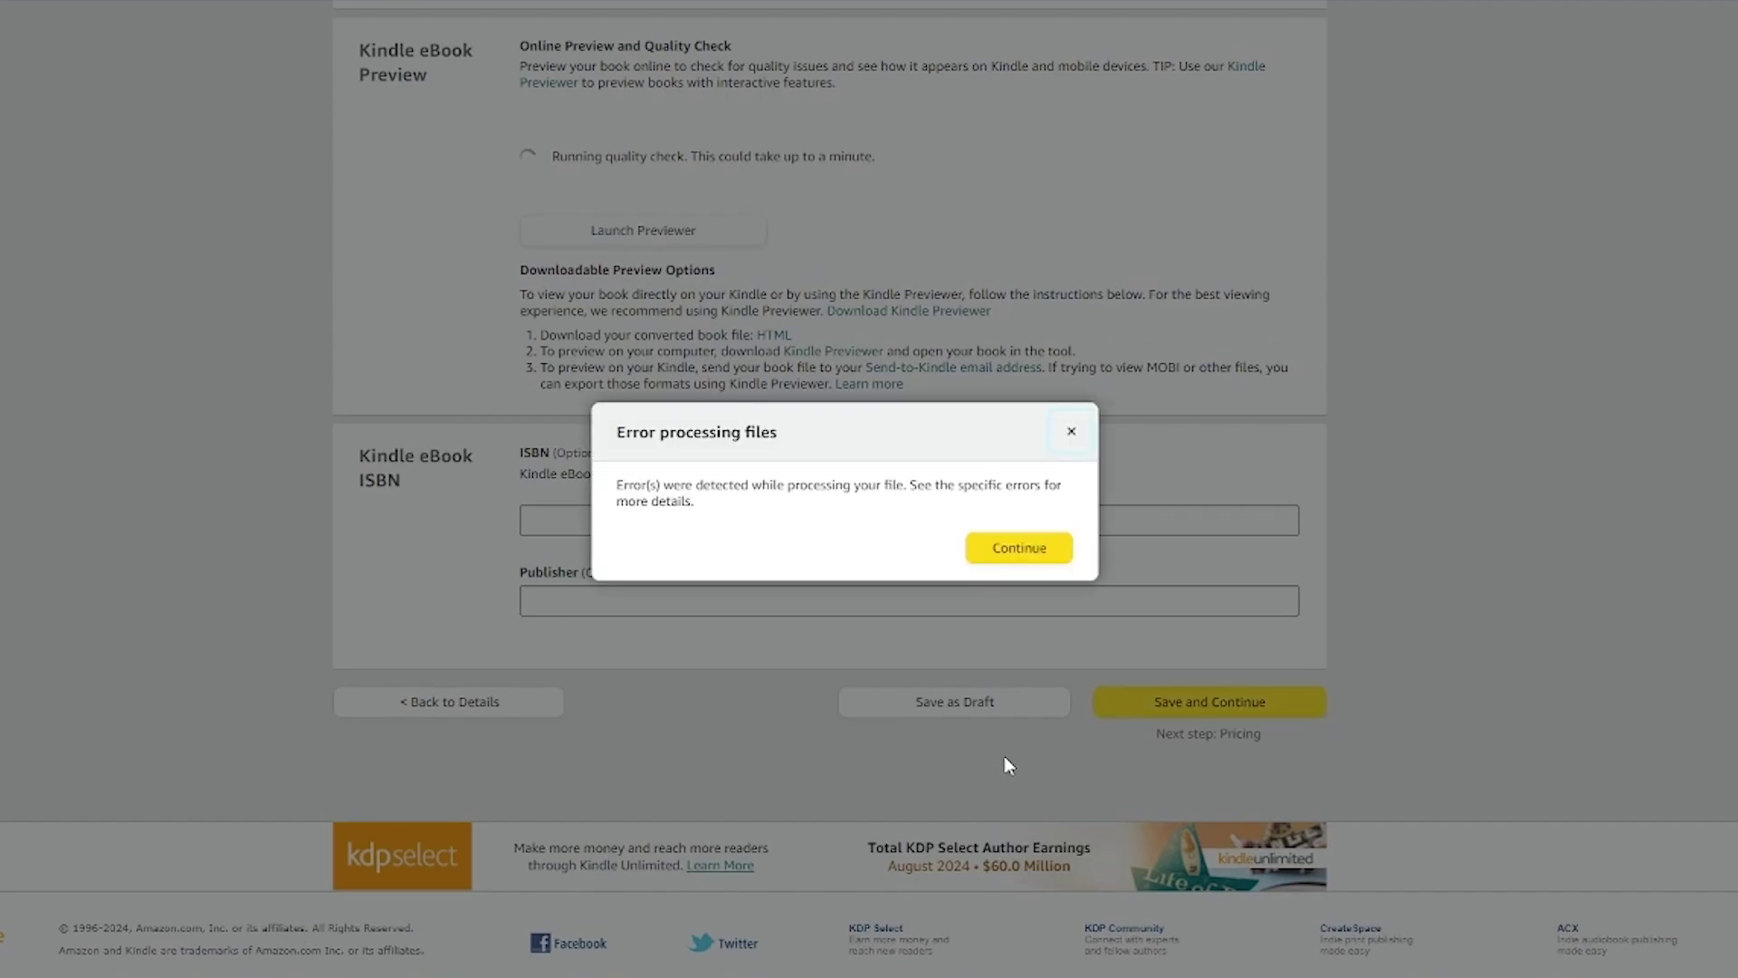
left_click(1015, 547)
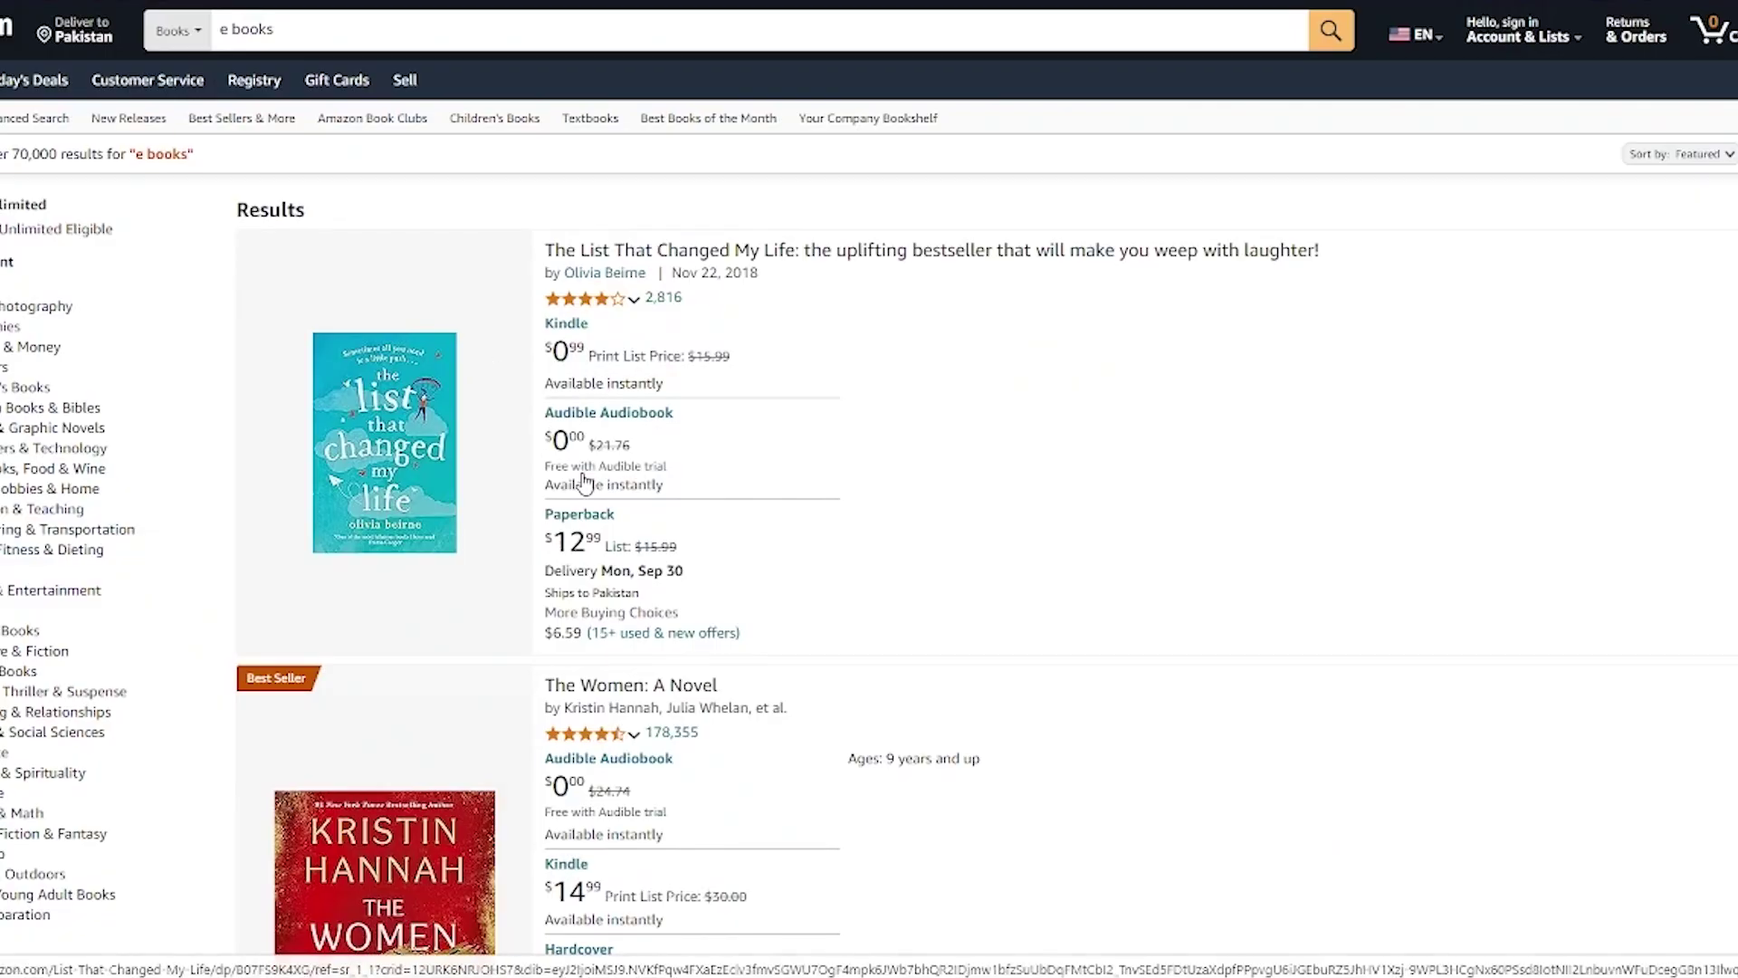
scroll(584, 483, "down", 10)
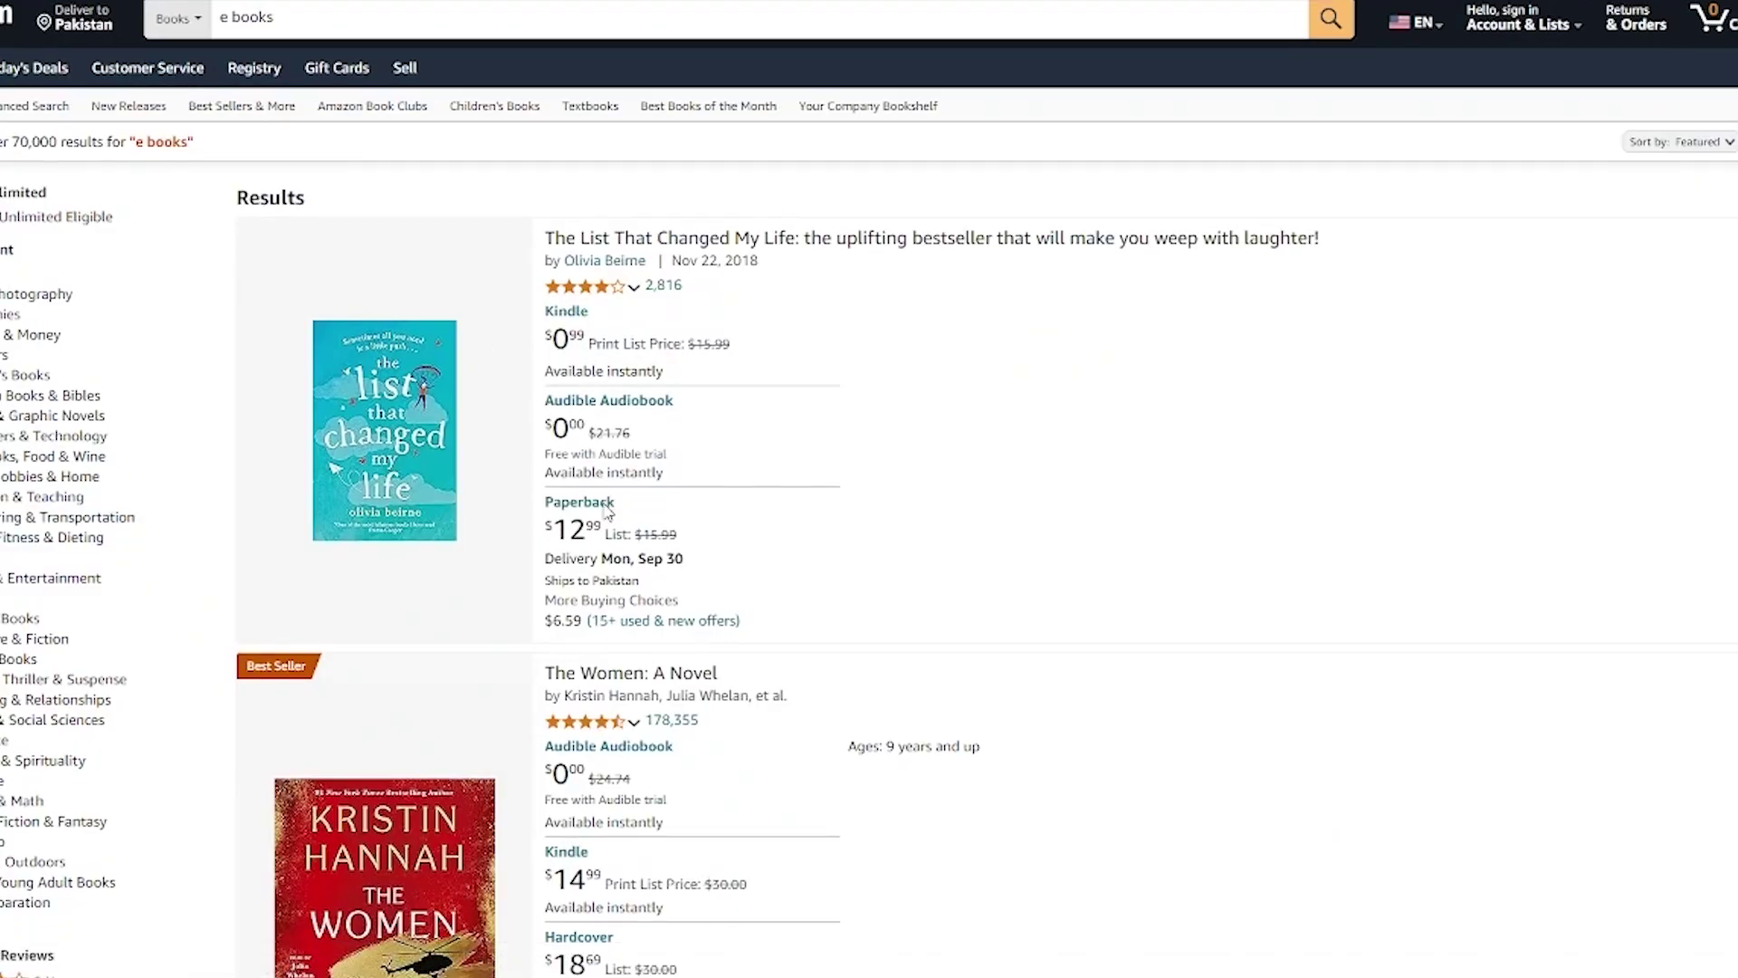
scroll(605, 502, "down", 5)
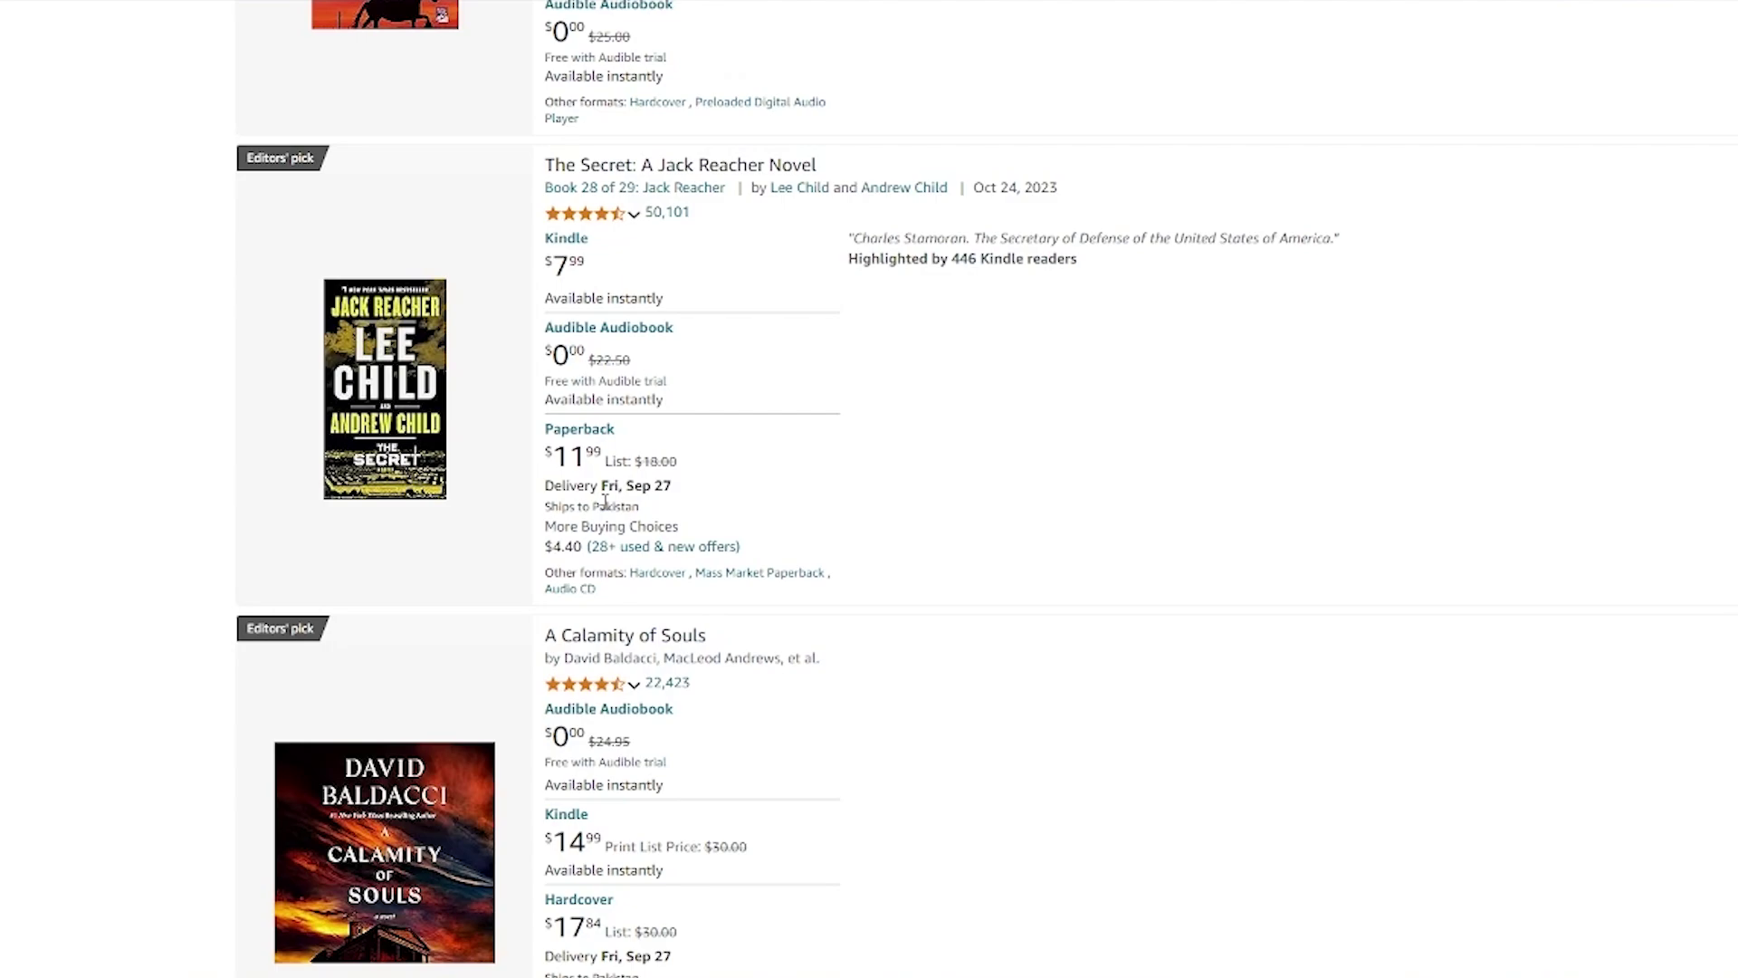
scroll(605, 503, "up", 5)
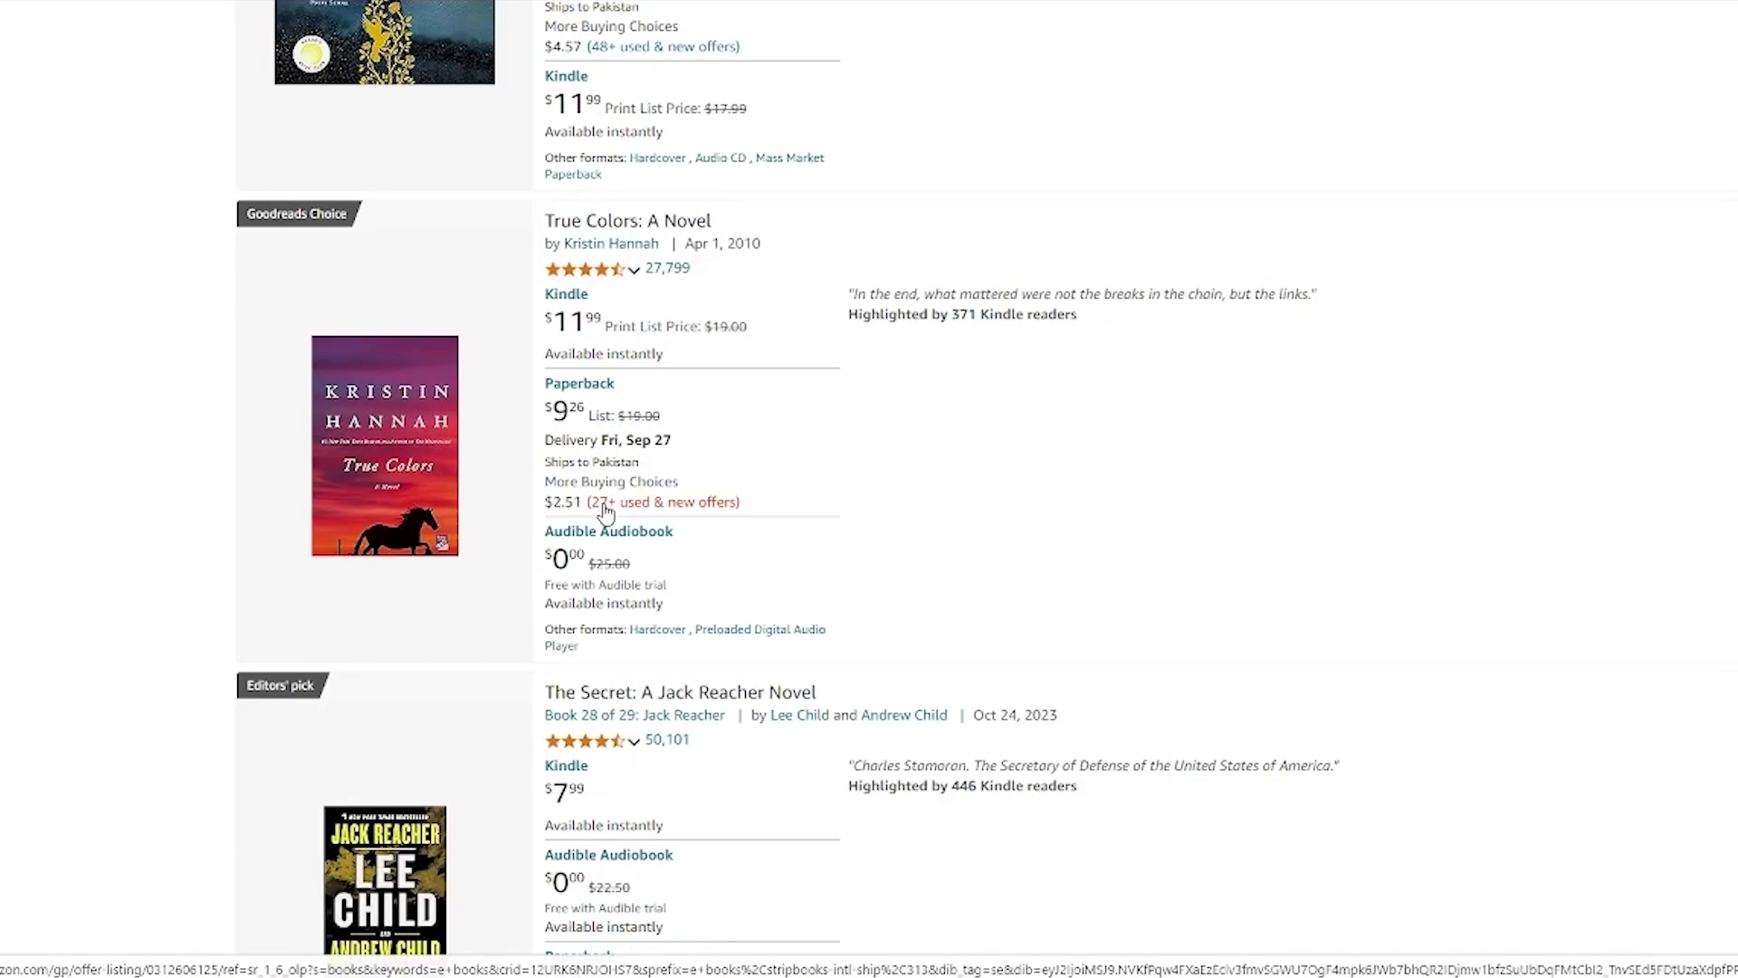
scroll(605, 512, "down", 7)
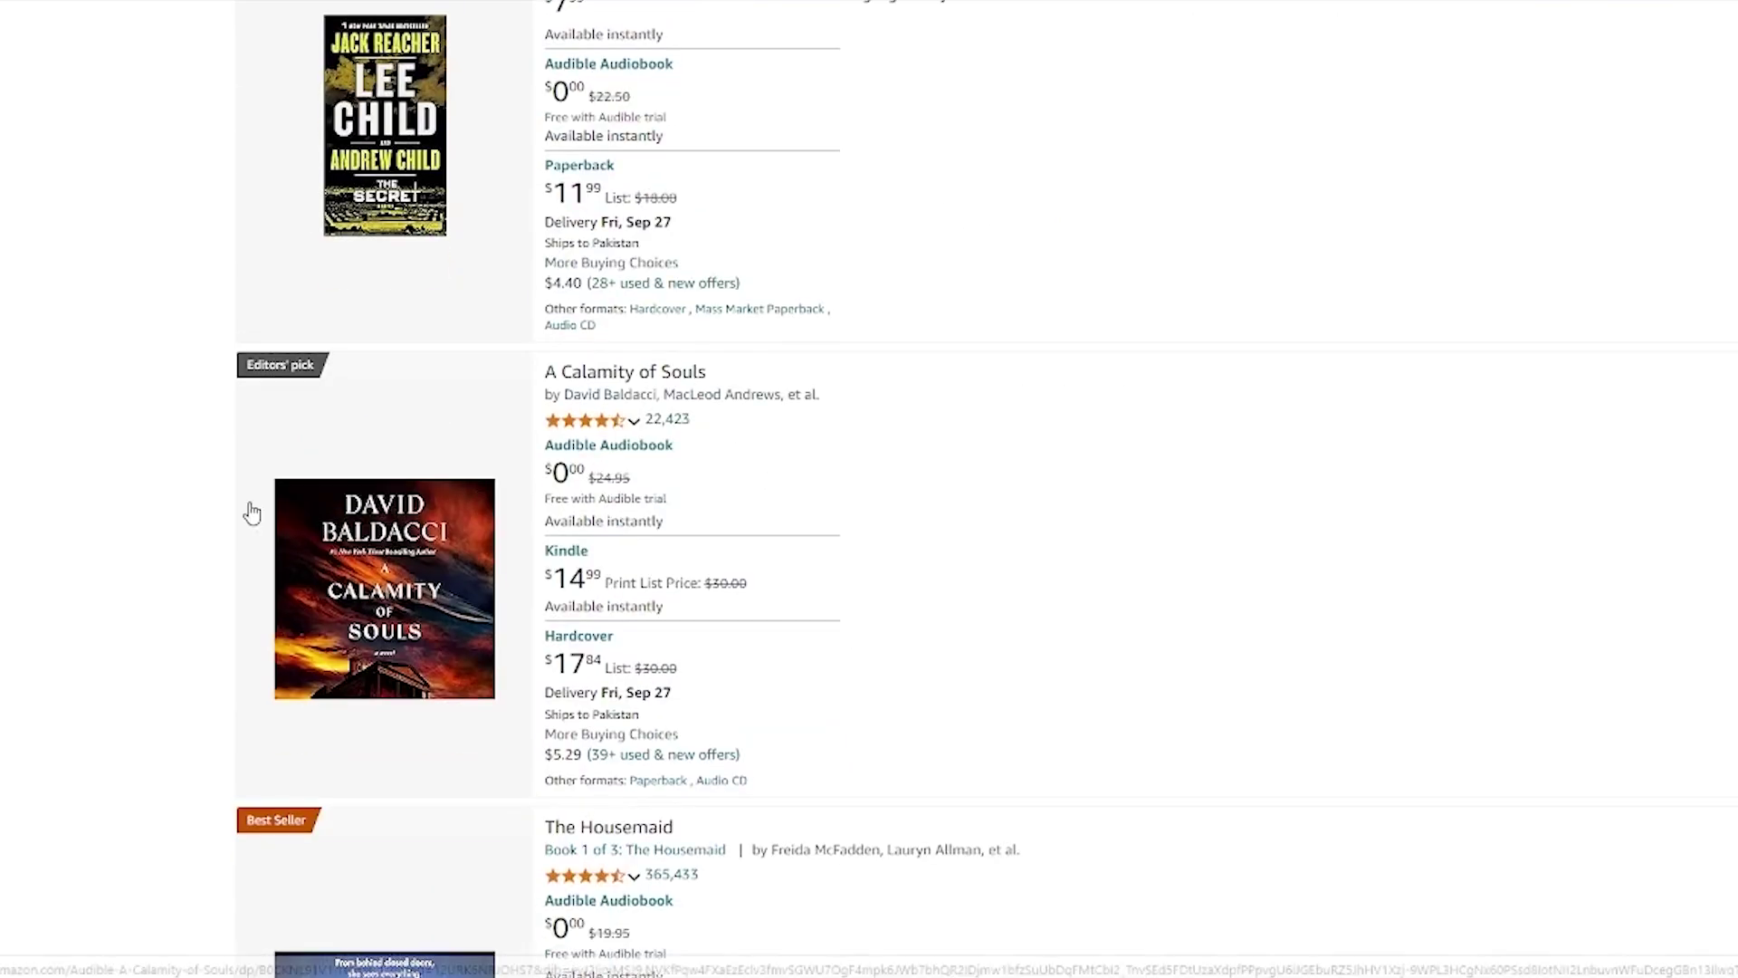
scroll(251, 512, "down", 15)
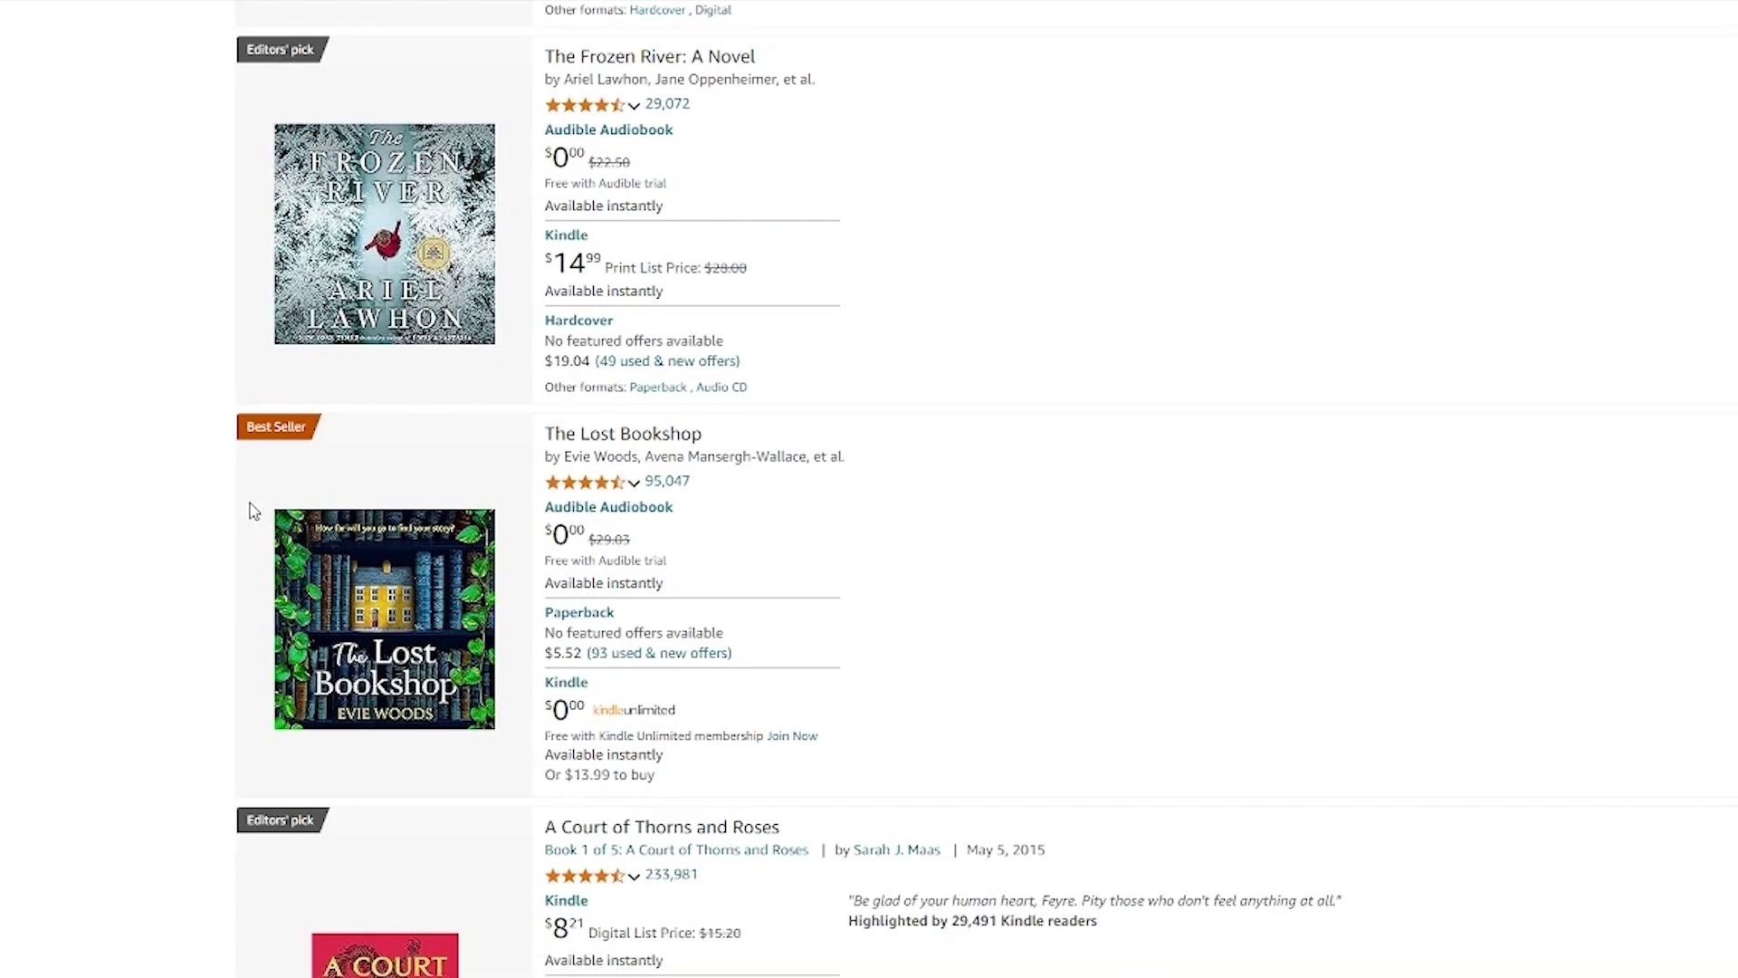
scroll(254, 512, "down", 1)
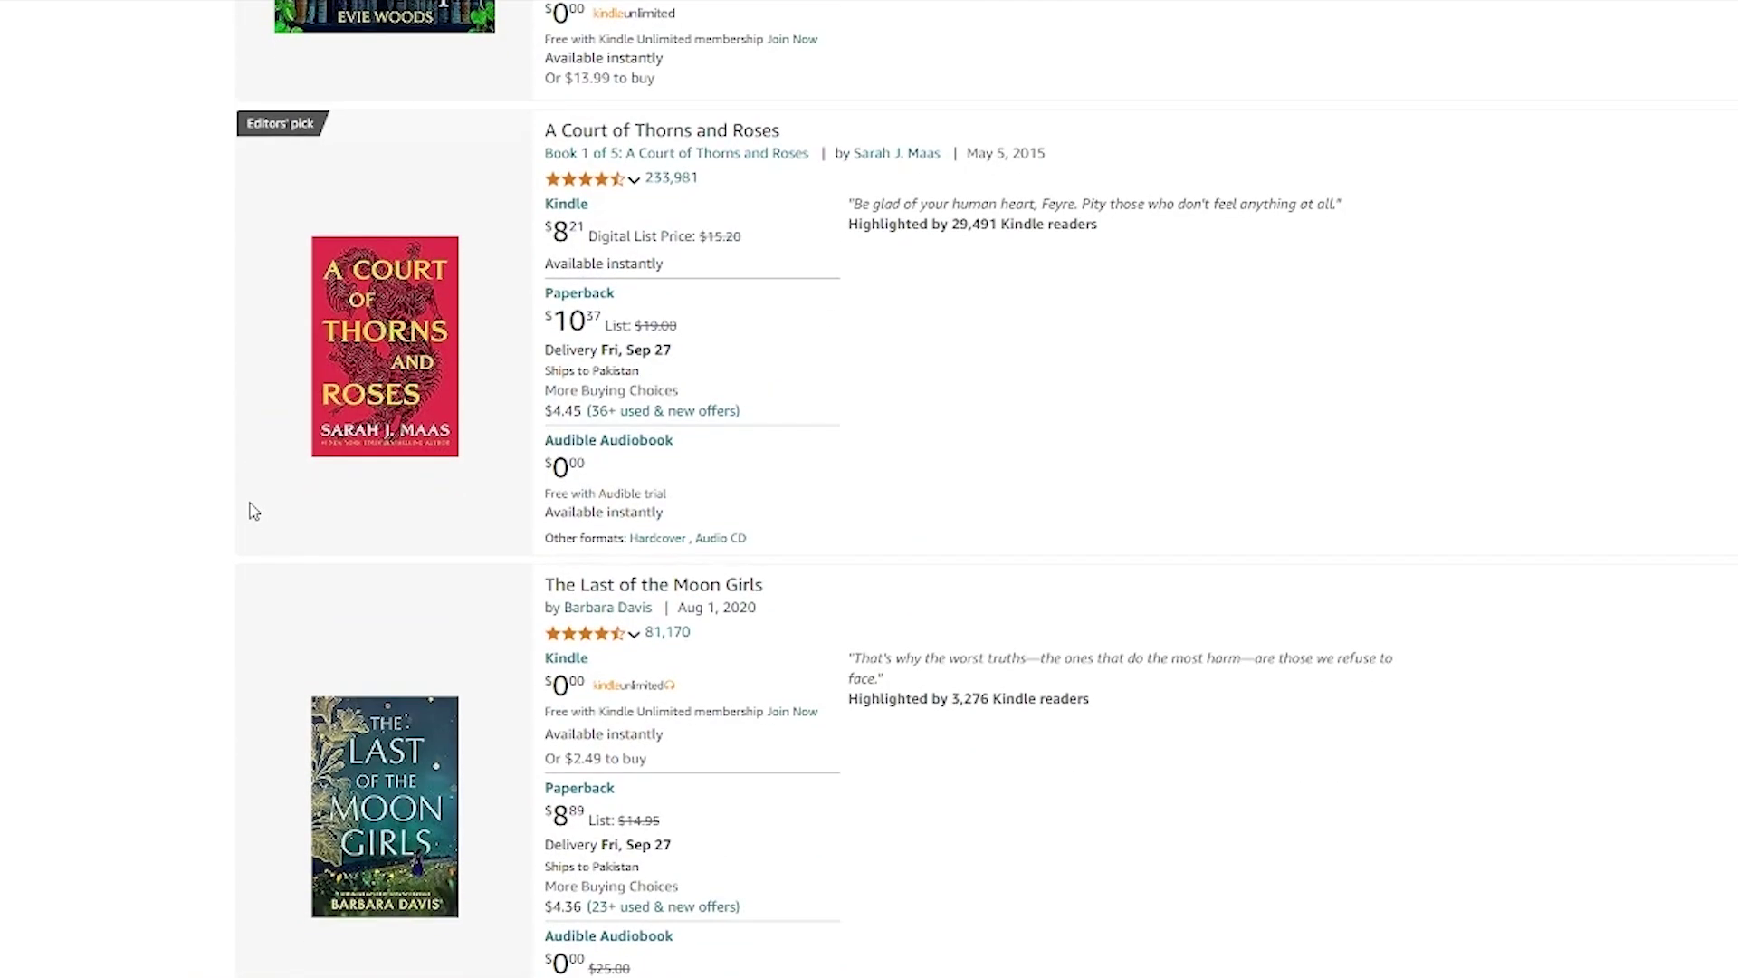
scroll(254, 511, "down", 15)
scroll(250, 489, "up", 20)
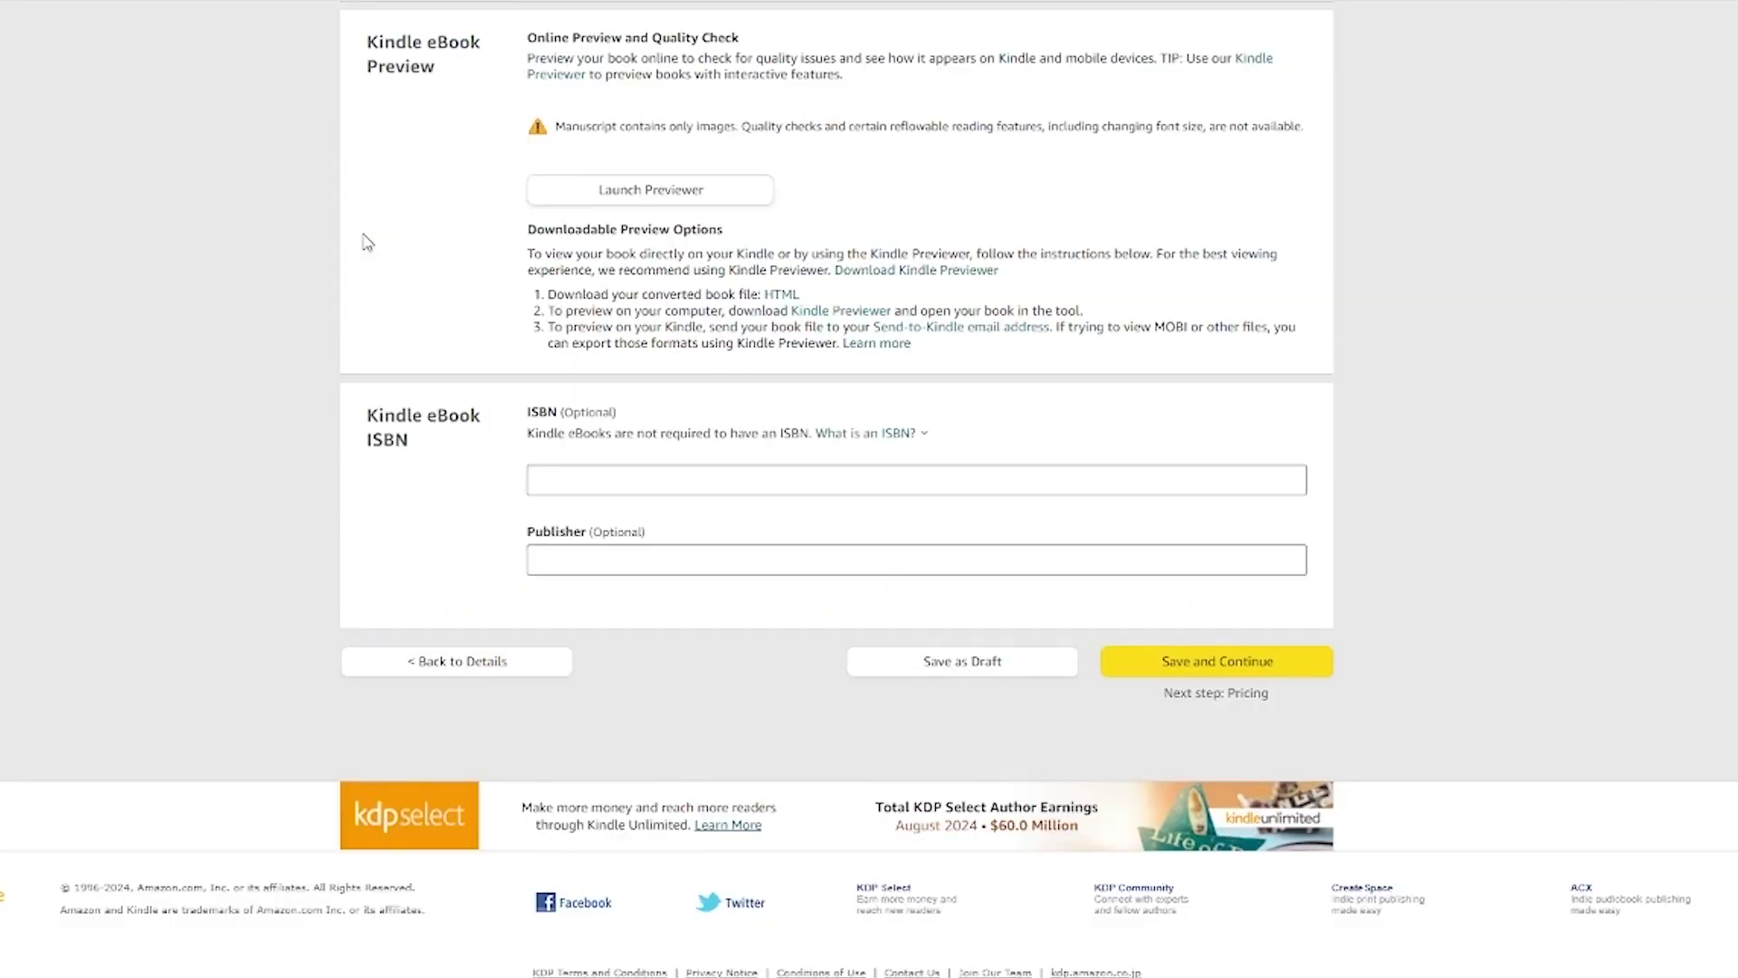
- Review the 'Fixed format is required' warning on the image-only manuscript, then launch the eBook previewer
scroll(570, 231, "up", 1)
scroll(570, 232, "up", 2)
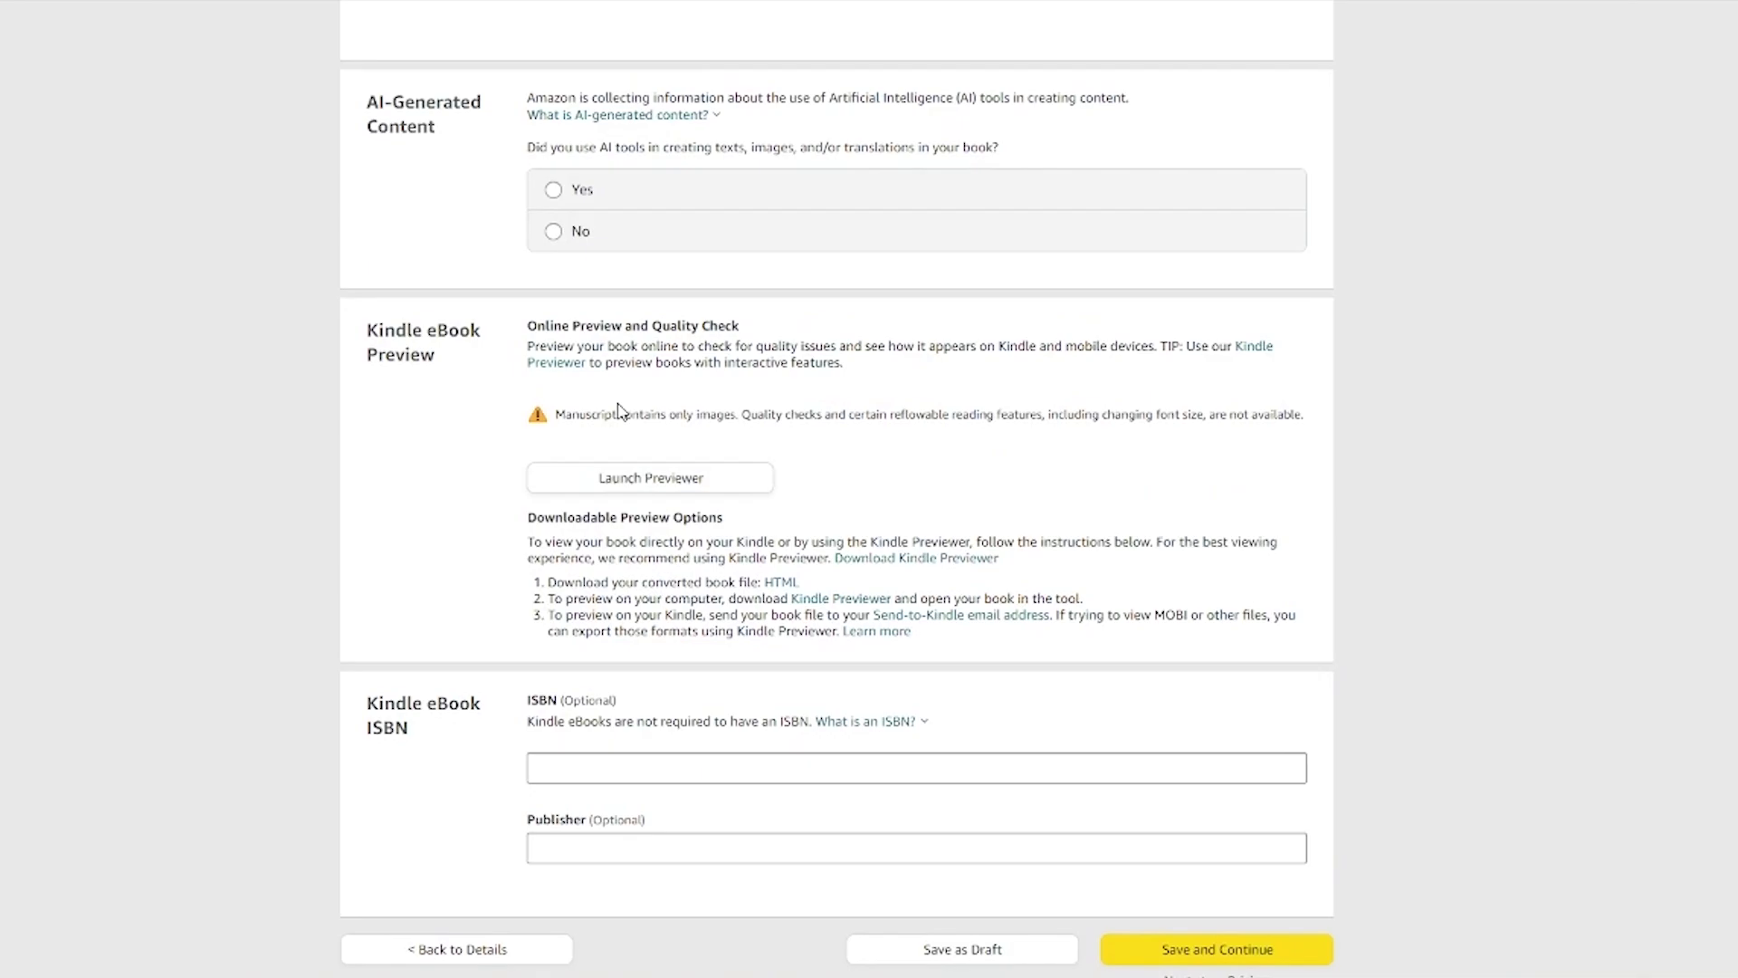
scroll(619, 409, "up", 15)
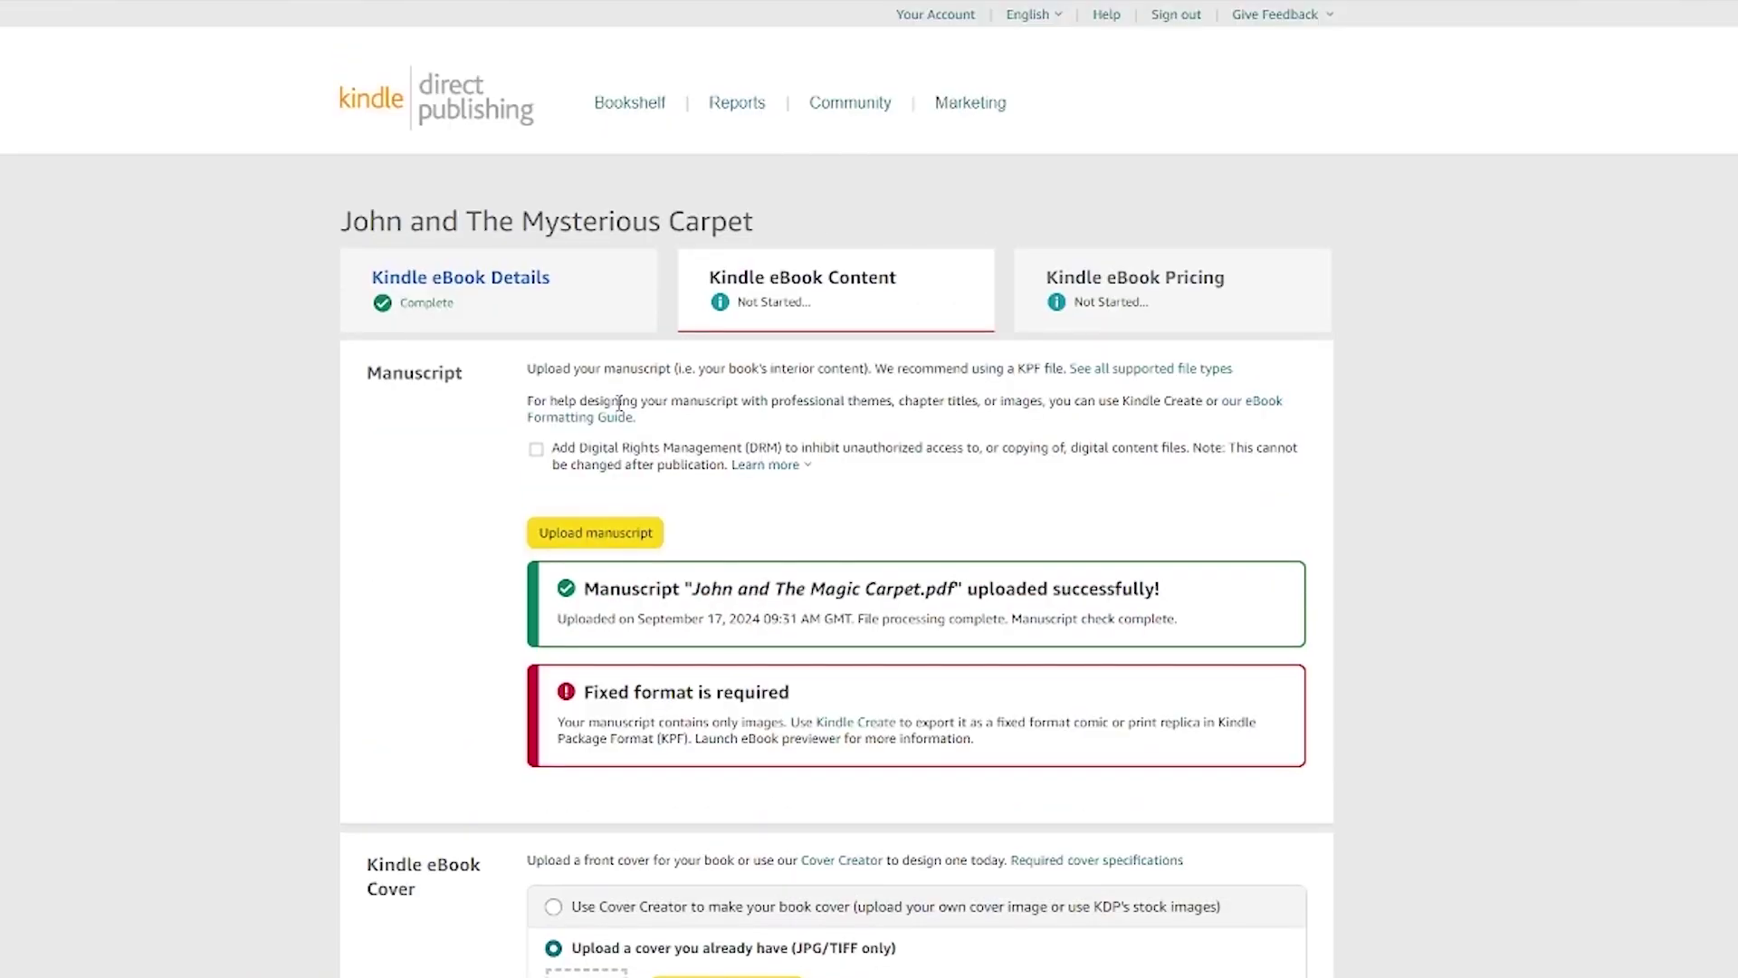
scroll(619, 402, "down", 3)
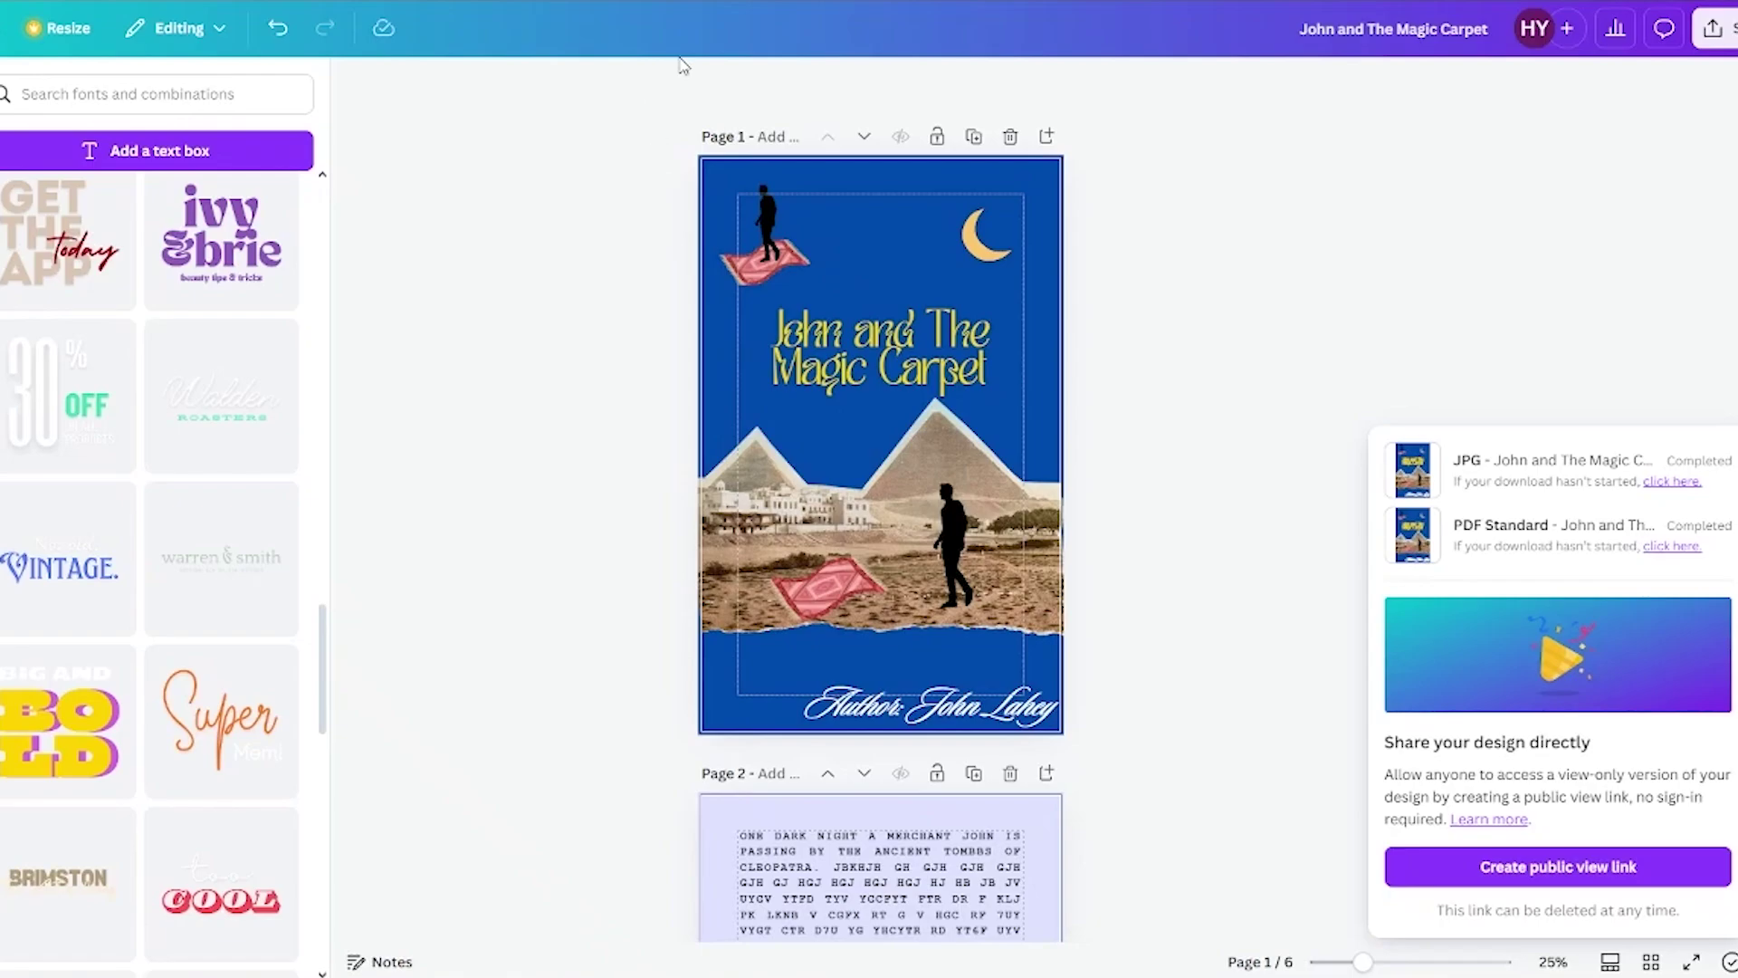
left_click(607, 94)
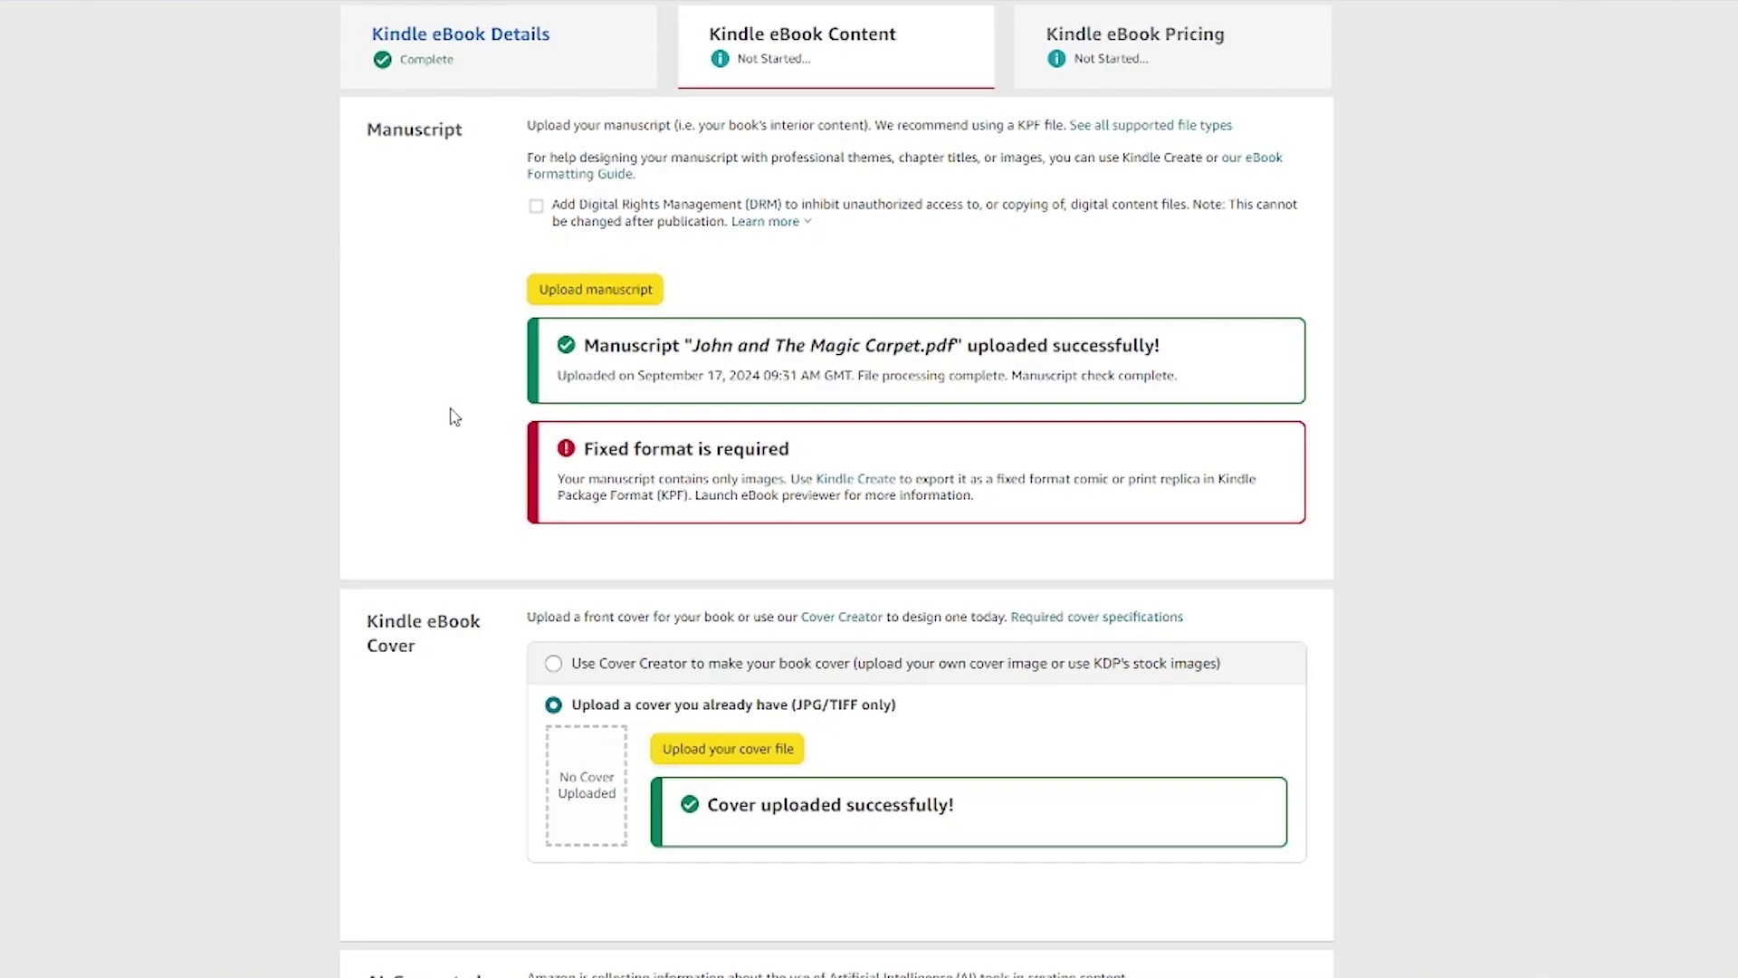
scroll(455, 416, "down", 10)
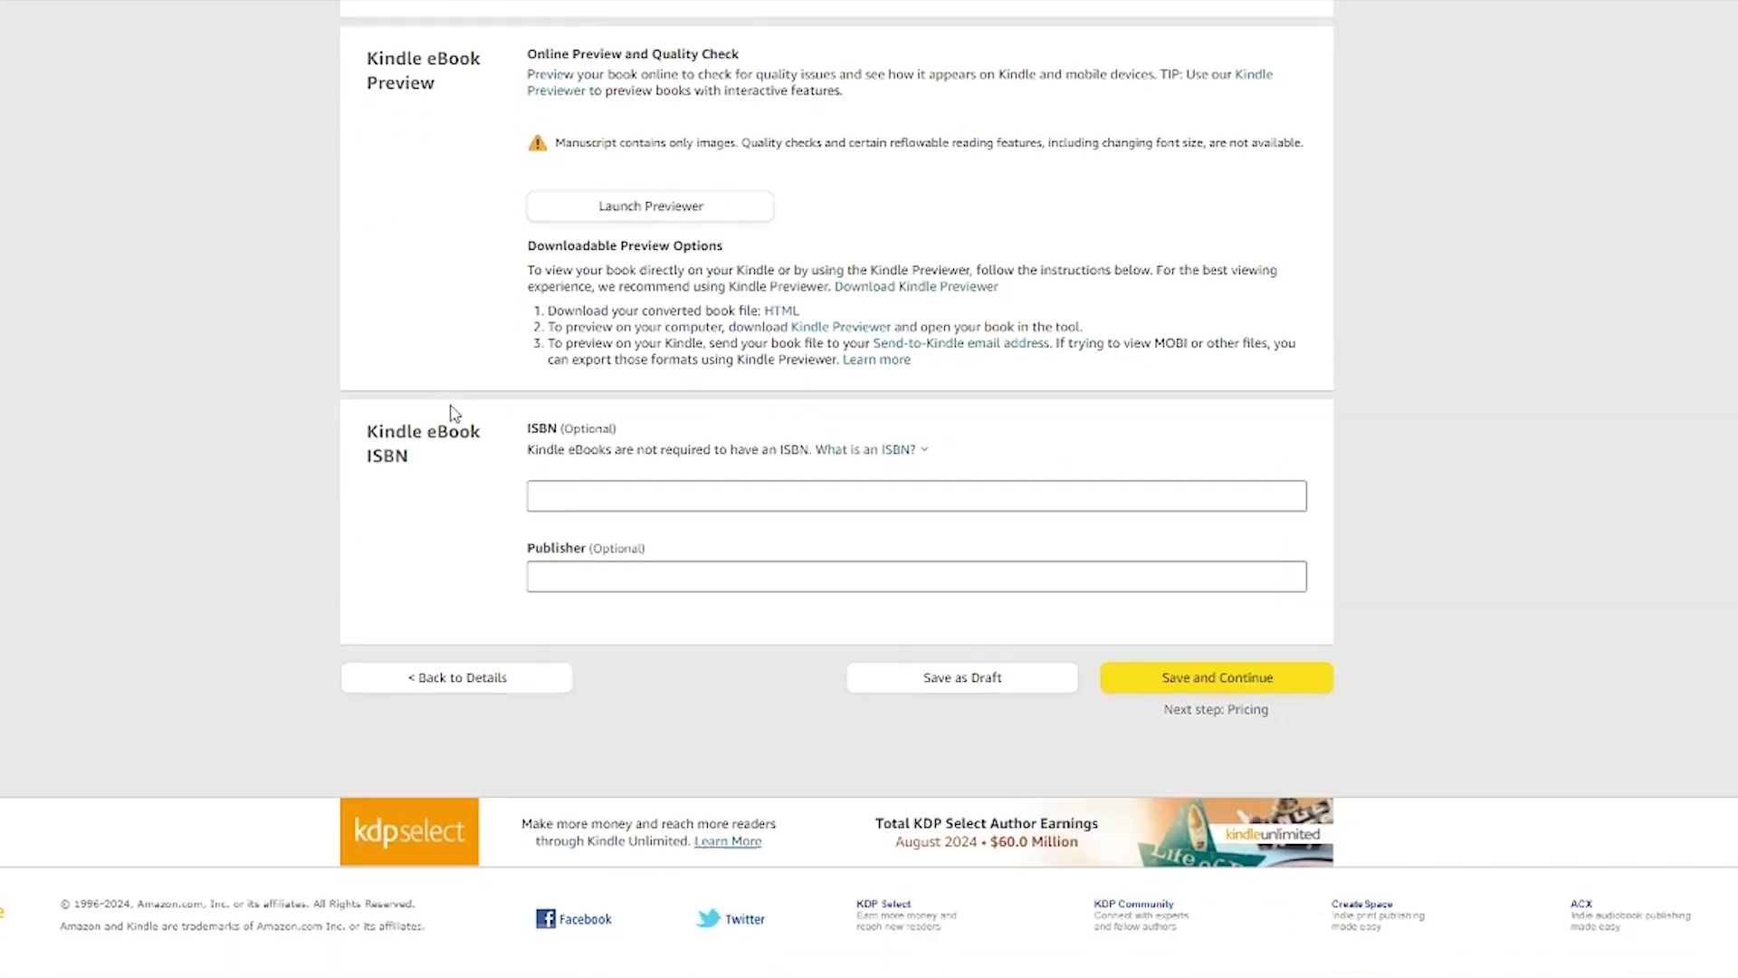
left_click(657, 185)
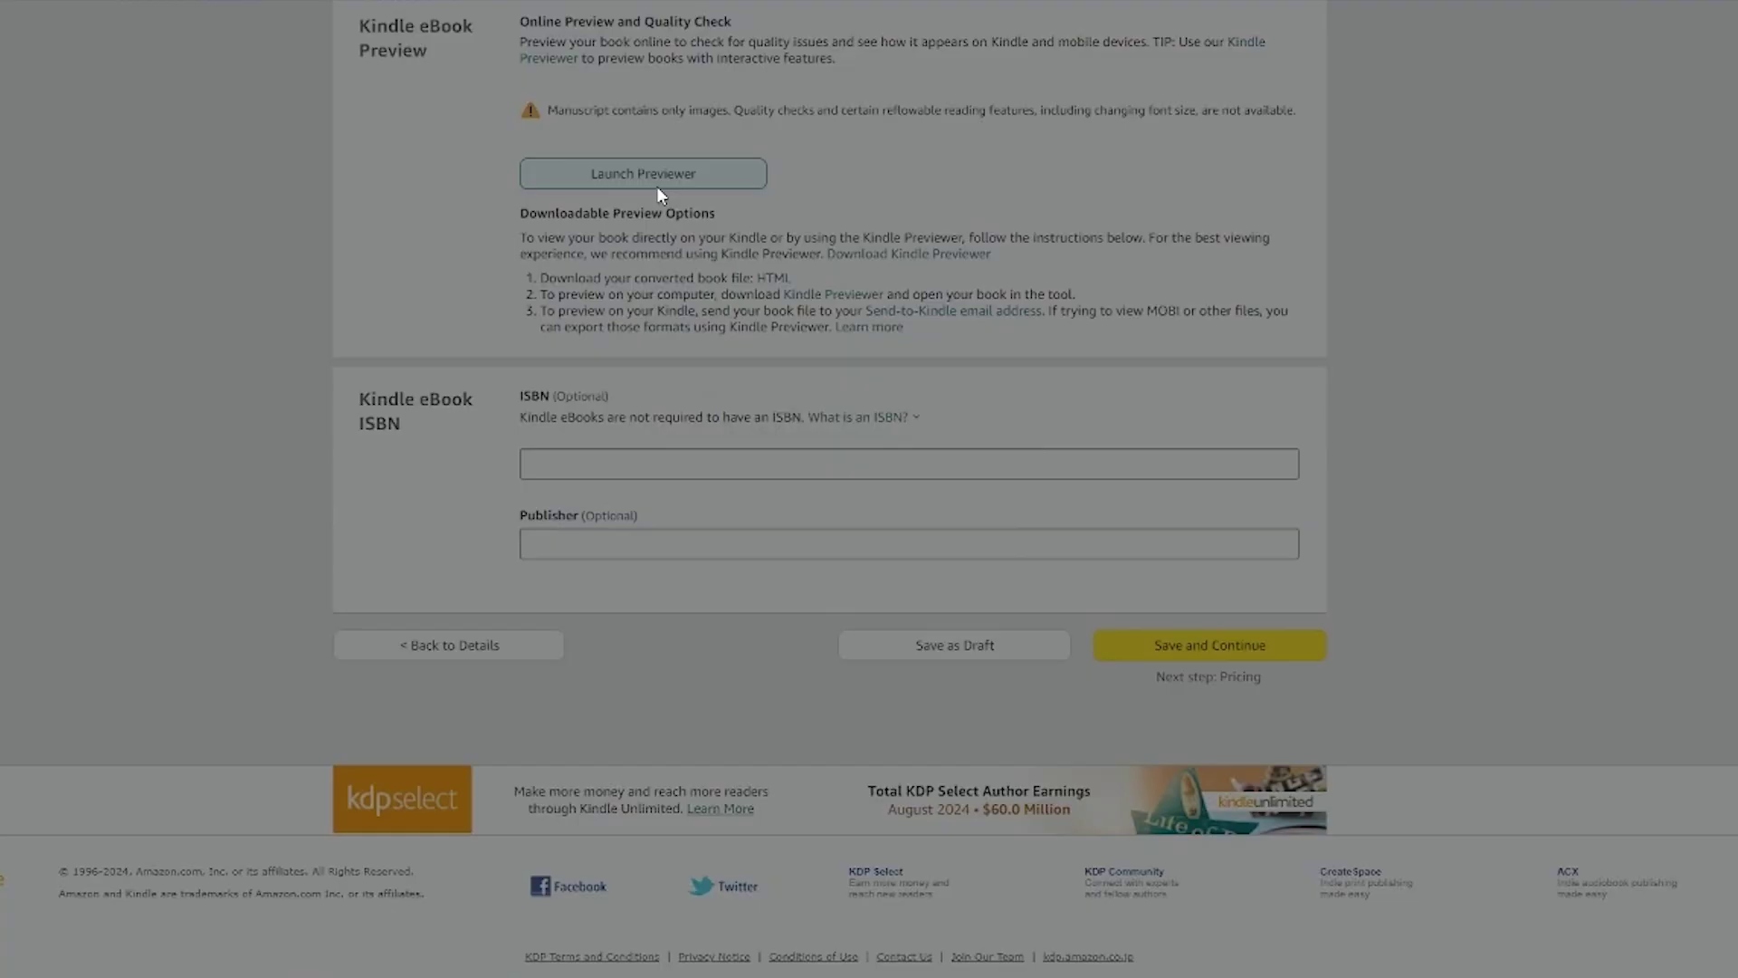